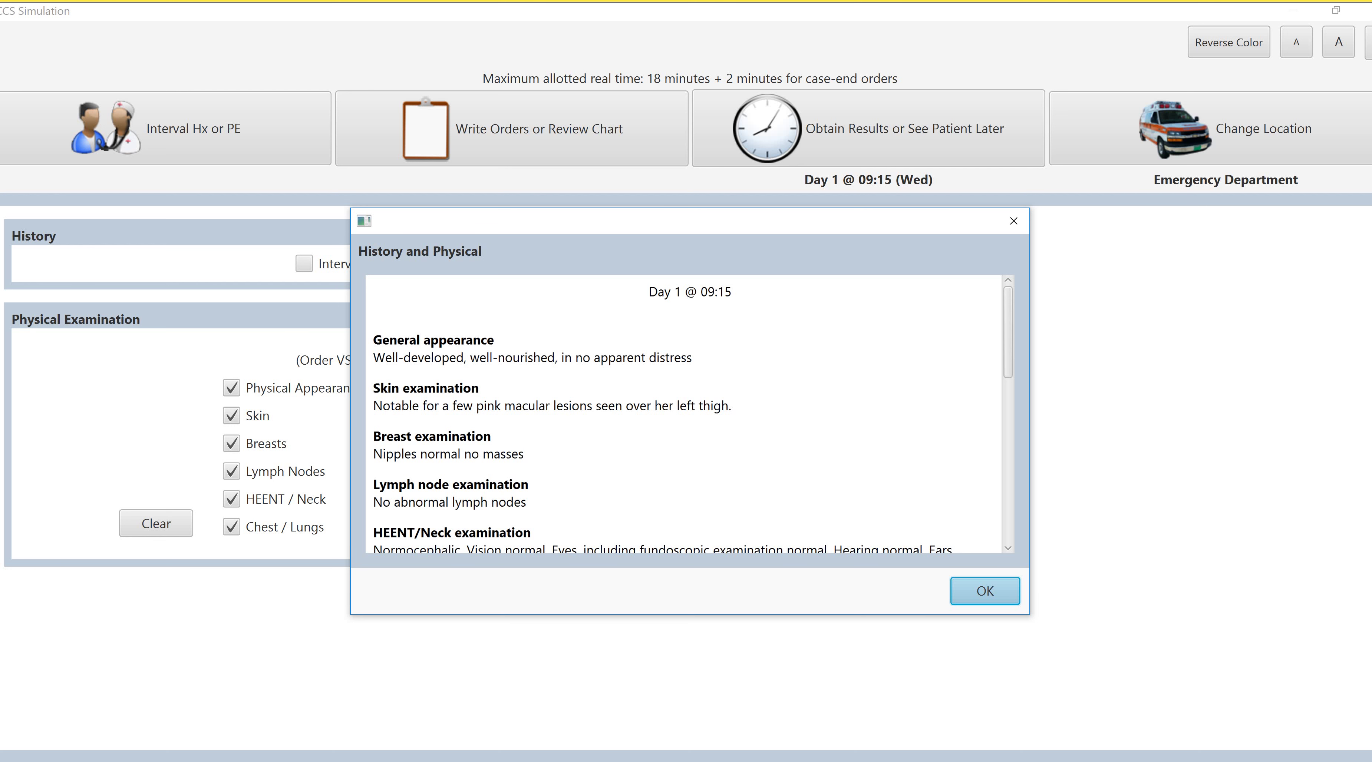
Close the physical exam findings and start an order entry listing pulse, oxygen, iva, ivf and input on separate lines
{"action": "left_click", "coordinate": [984, 590]}
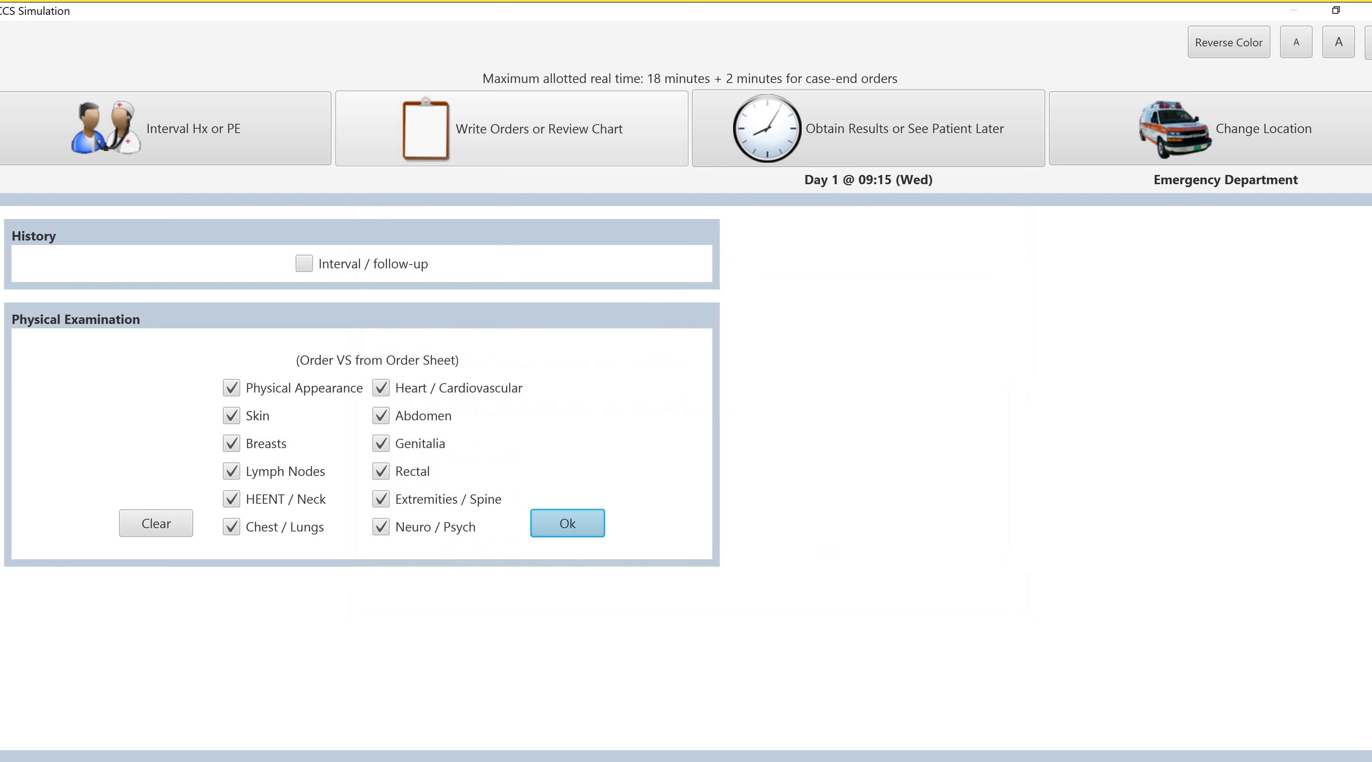
{"action": "left_click", "coordinate": [511, 128]}
{"action": "left_click", "coordinate": [689, 736]}
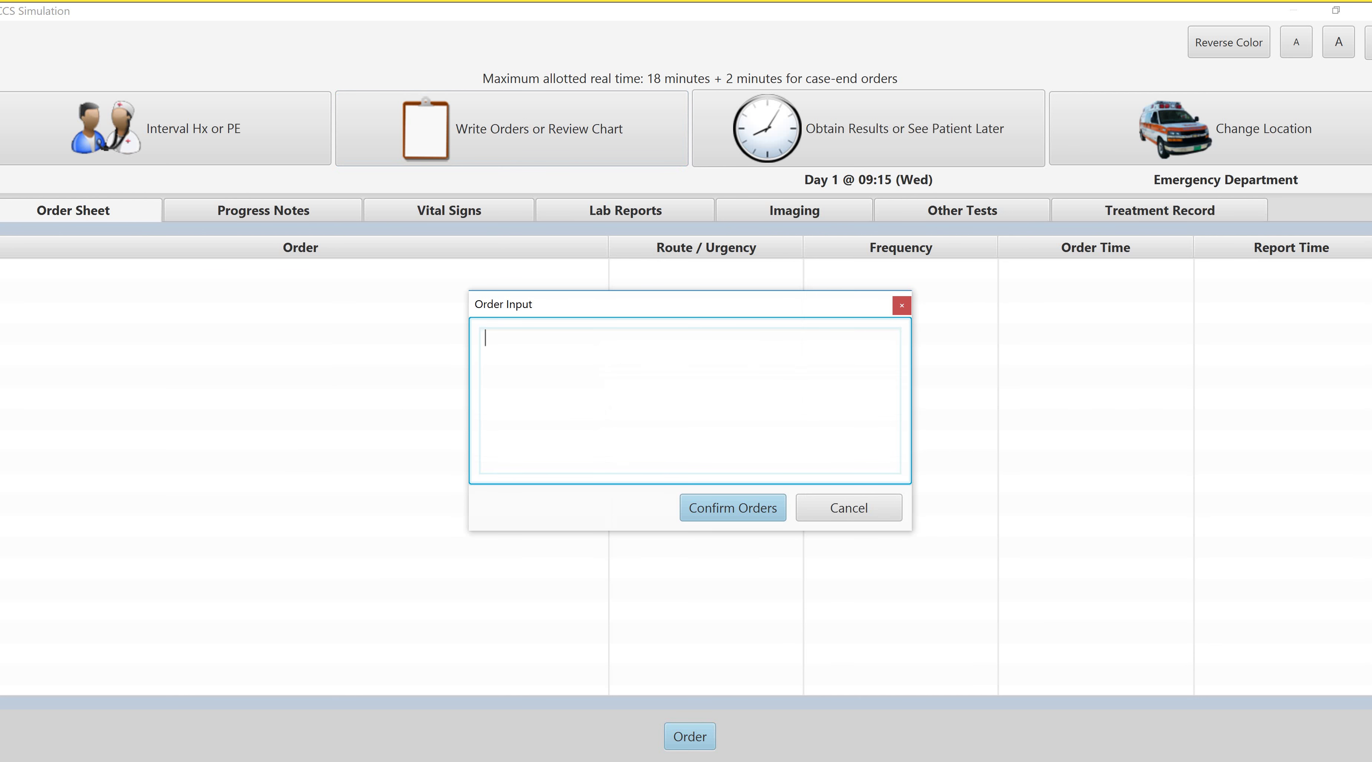
{"action": "type", "text": "pulse"}
{"action": "key", "text": "Return"}
{"action": "type", "text": "oxygen "}
{"action": "type", "text": "iva"}
{"action": "key", "text": "Return"}
{"action": "type", "text": "ivf"}
{"action": "key", "text": "Return"}
{"action": "type", "text": "input"}
{"action": "key", "text": "Return"}
{"action": "key", "text": "BackSpace"}
{"action": "type", "text": "t"}
{"action": "key", "text": "Return"}
Add cardiac monitor, bp monitor and ecg to the order entry, one per line
{"action": "type", "text": "car"}
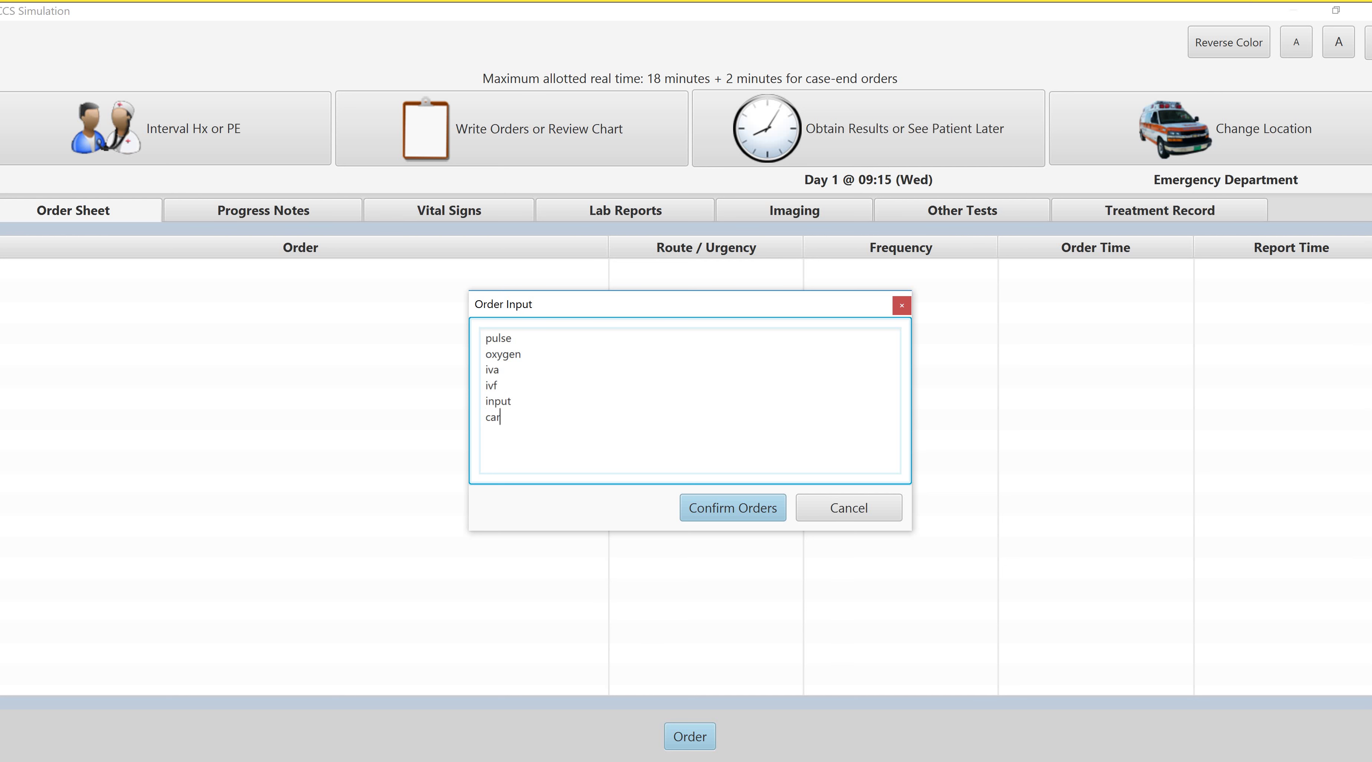
{"action": "type", "text": "diac monitor"}
{"action": "key", "text": "Return"}
{"action": "type", "text": "bp moin"}
{"action": "key", "text": "BackSpace"}
{"action": "key", "text": "BackSpace"}
{"action": "type", "text": "nitor"}
{"action": "key", "text": "Return"}
{"action": "type", "text": "ecg"}
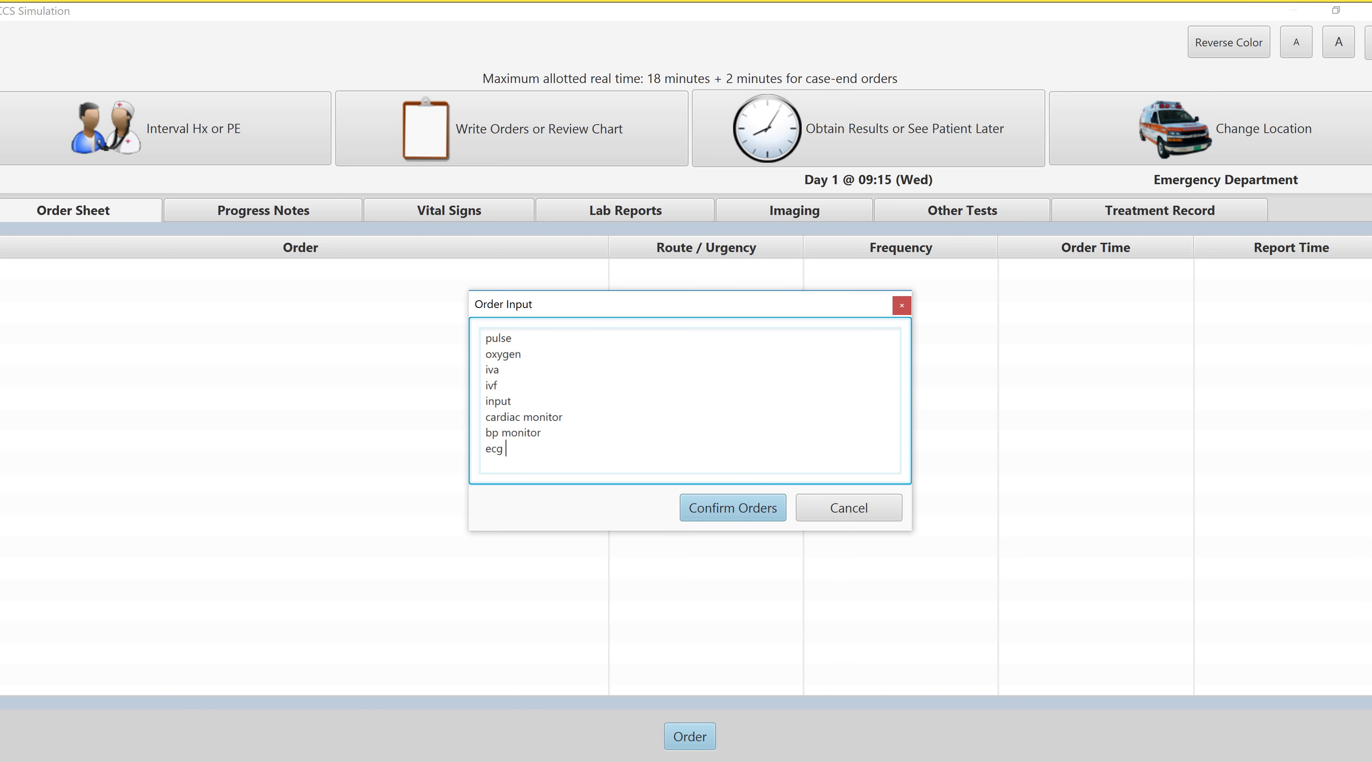
Add fingerstick glucose, cbc and cmp to the order entry and submit the list for verification
{"action": "key", "text": "Return"}
{"action": "type", "text": "fingerstick glucose"}
{"action": "key", "text": "Return"}
{"action": "type", "text": "cbc"}
{"action": "key", "text": "Return"}
{"action": "type", "text": "cmp"}
{"action": "key", "text": "Return"}
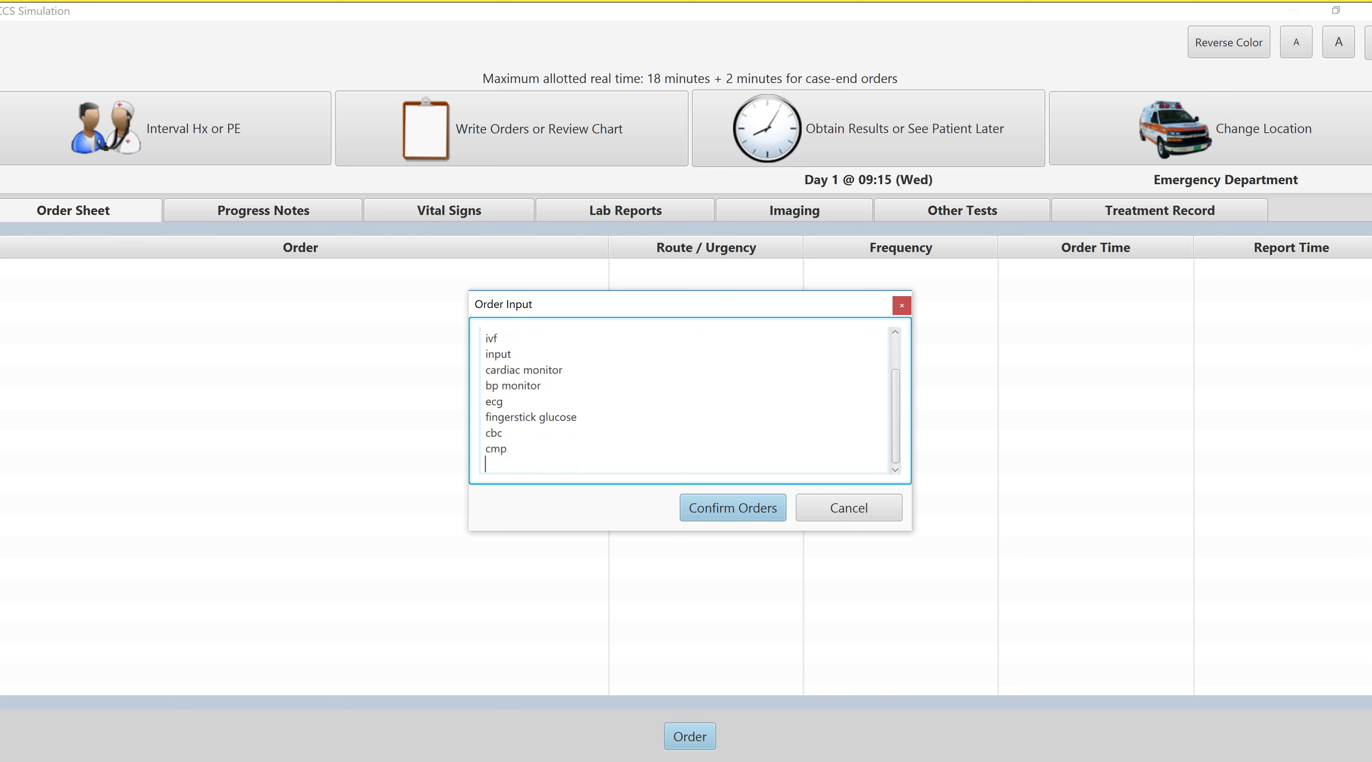
{"action": "left_click", "coordinate": [732, 507]}
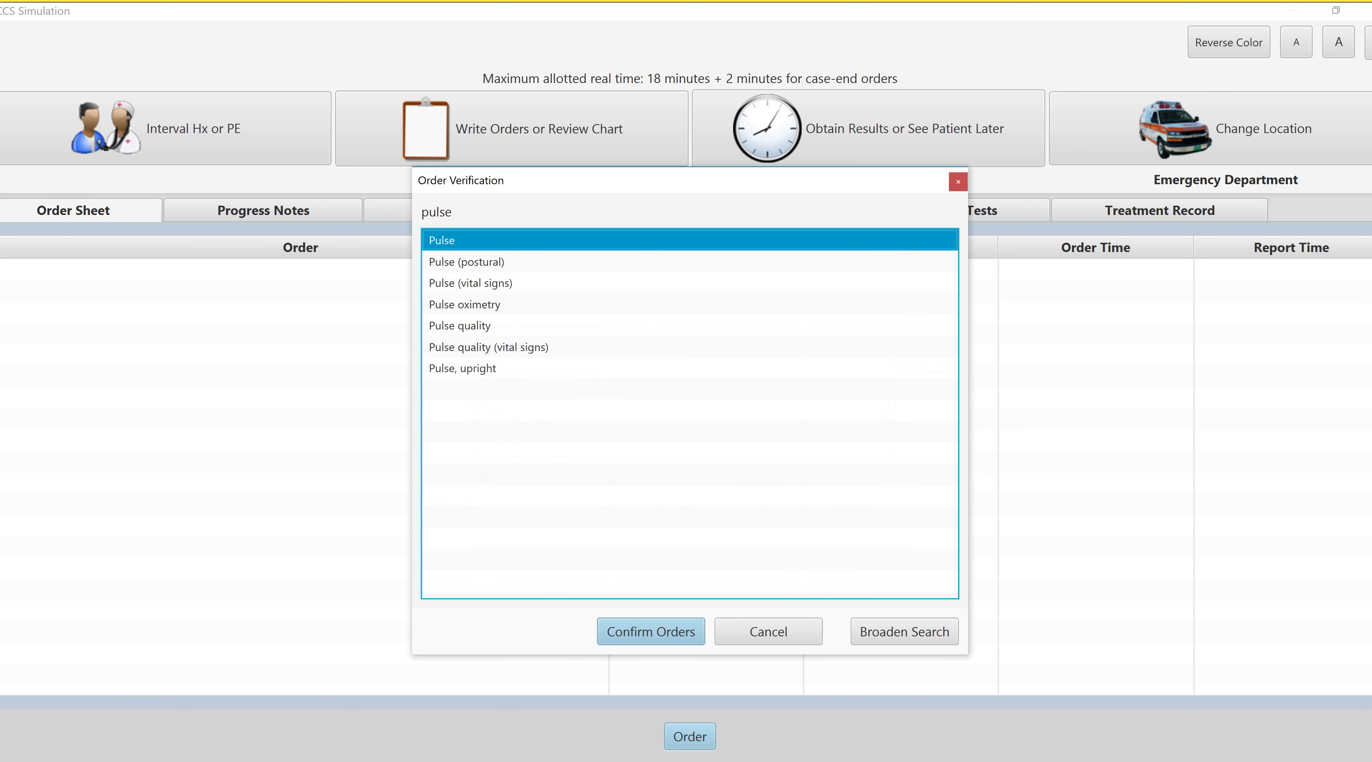
Choose Pulse oximetry as the match for pulse and order it stat without a repeat frequency
{"action": "key", "text": "Down"}
{"action": "key", "text": "Down"}
{"action": "key", "text": "Down"}
{"action": "key", "text": "Tab"}
{"action": "key", "text": "Return"}
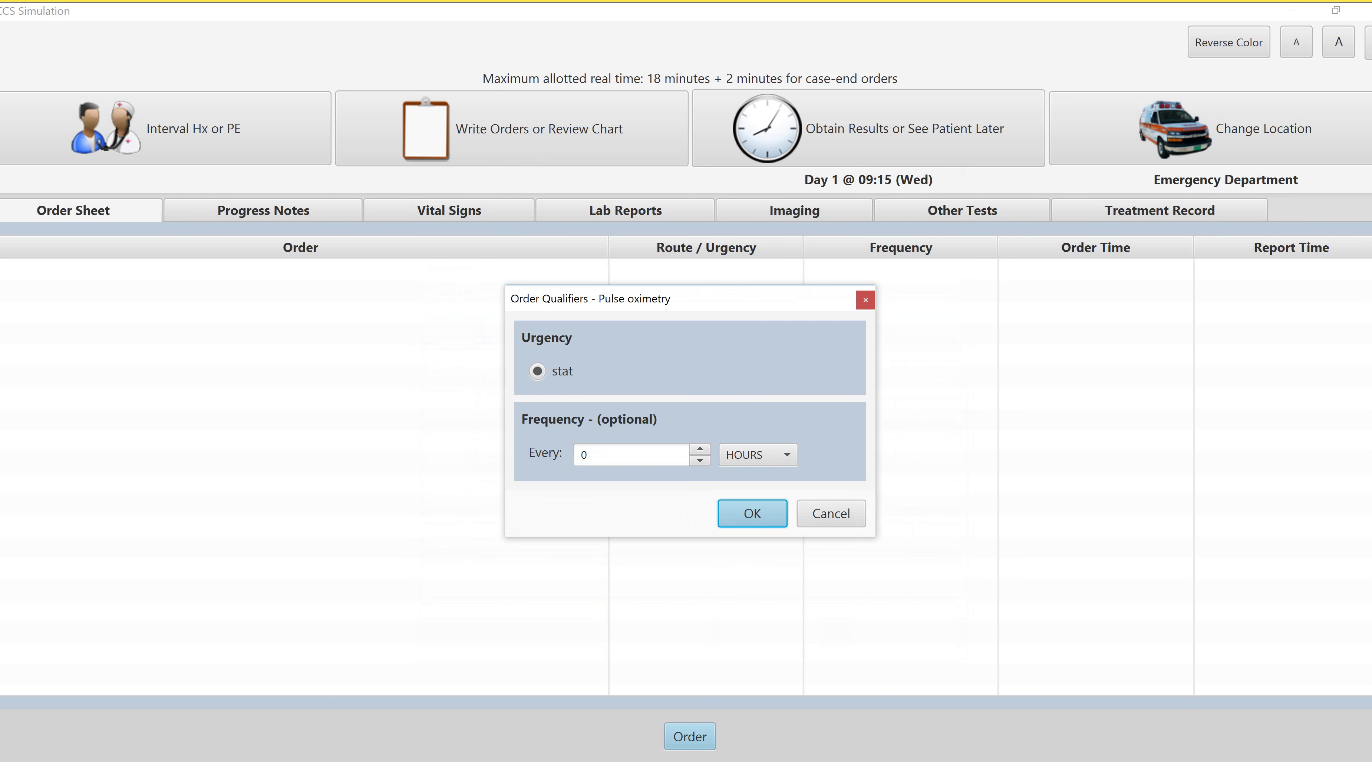
{"action": "key", "text": "Return"}
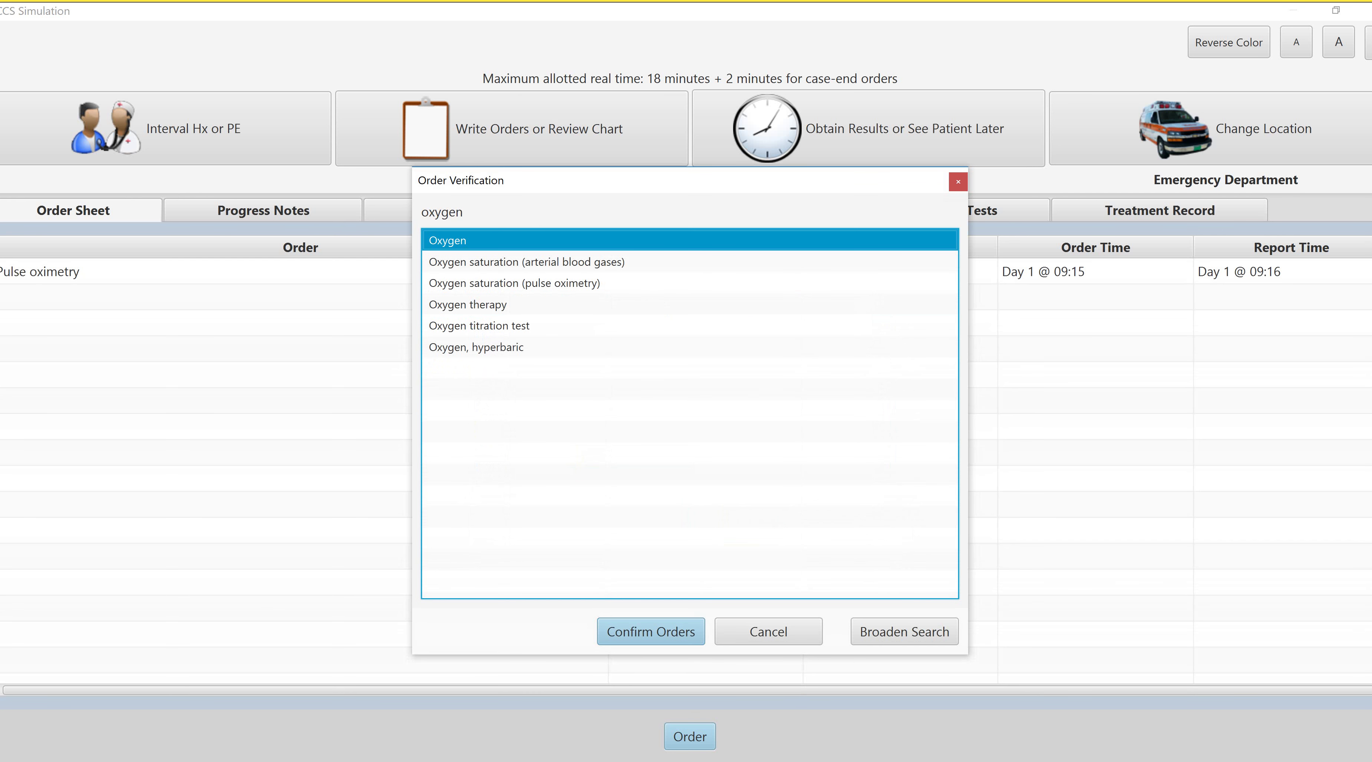
Order continuous inhaled Oxygen and continuous IV access
{"action": "key", "text": "Return"}
{"action": "key", "text": "Return"}
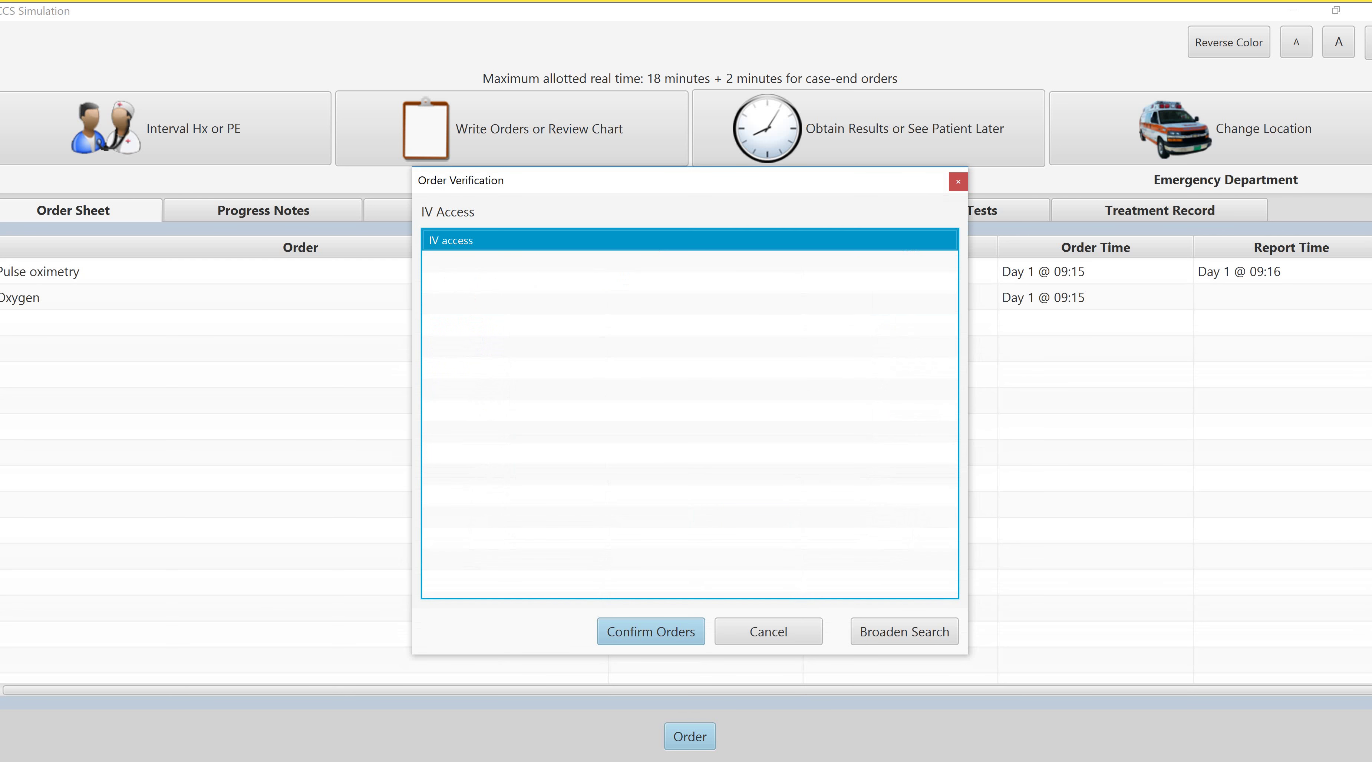
{"action": "key", "text": "Return"}
{"action": "key", "text": "Return"}
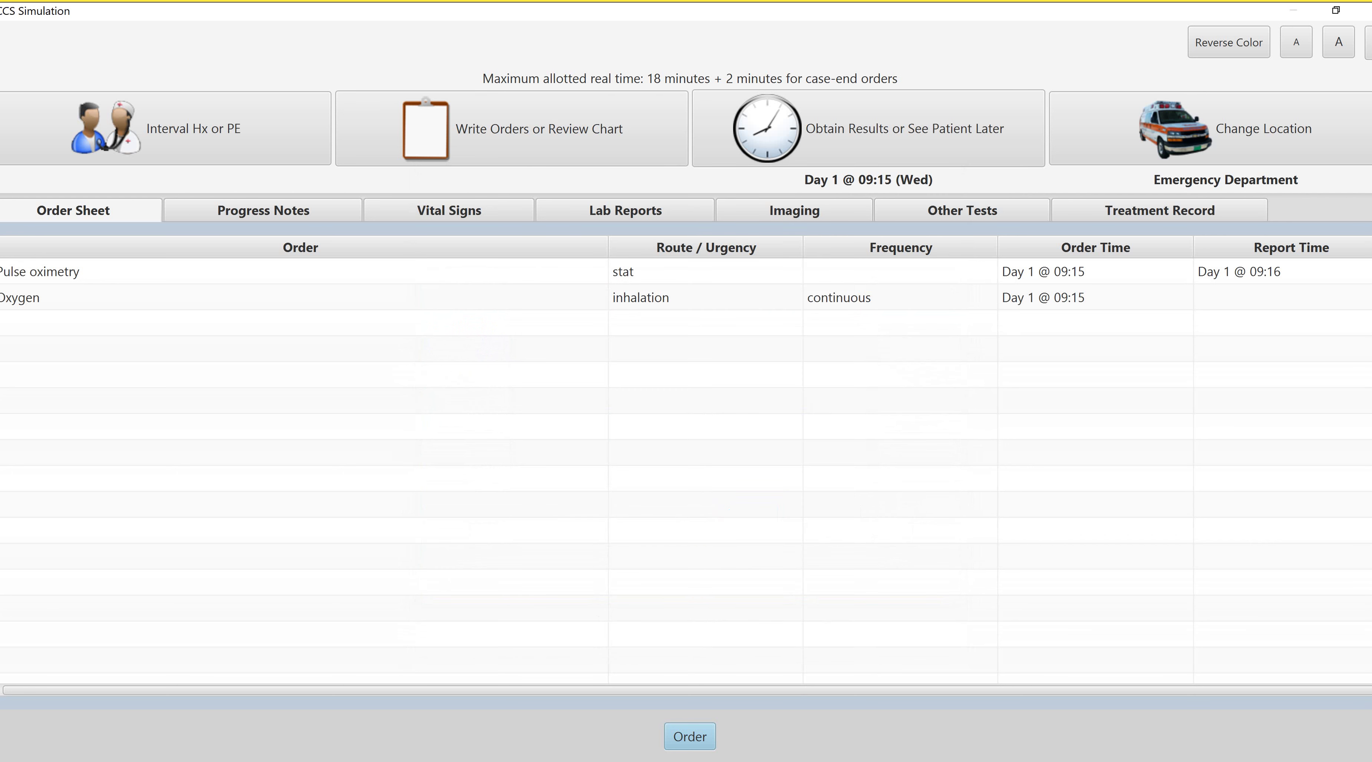
Order continuous intravenous normal saline for ivf and stat Input and output monitoring
{"action": "left_click", "coordinate": [471, 581]}
{"action": "left_click", "coordinate": [650, 631]}
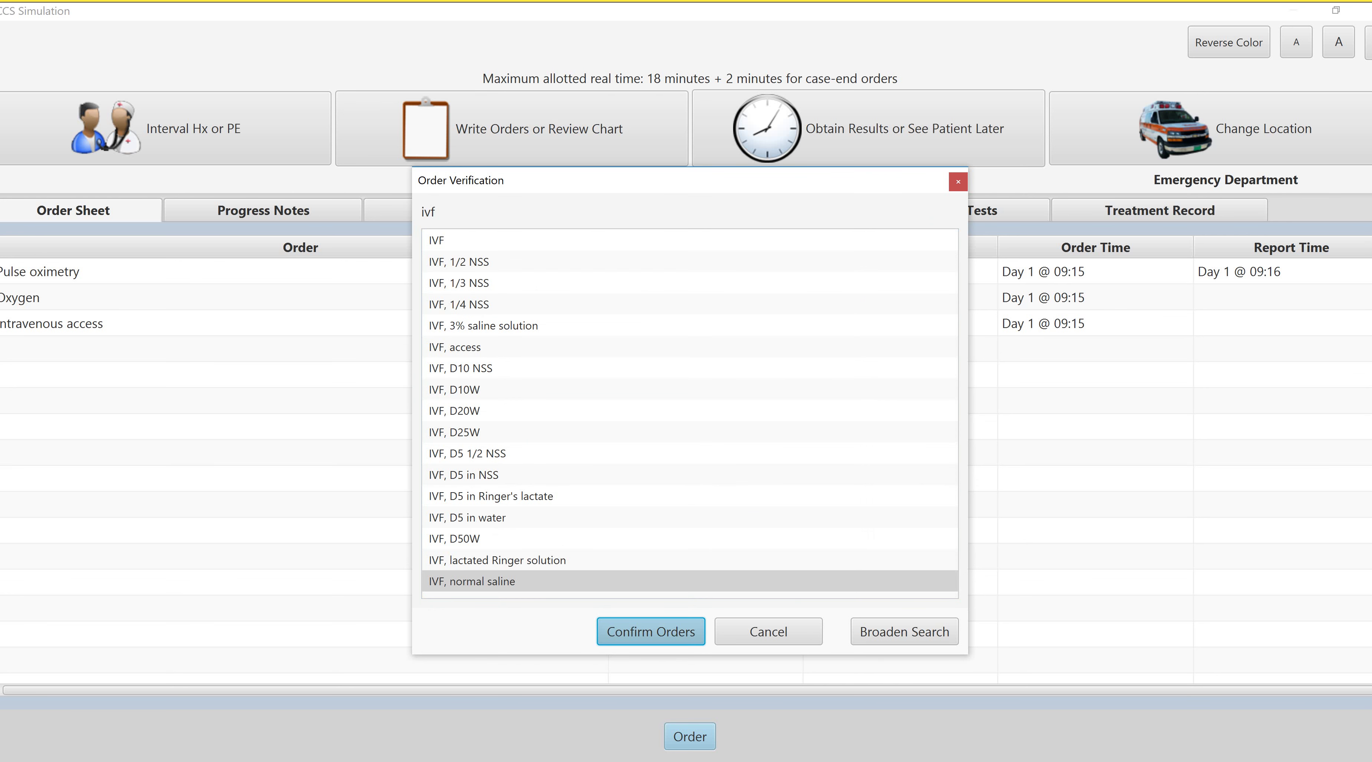
{"action": "key", "text": "Return"}
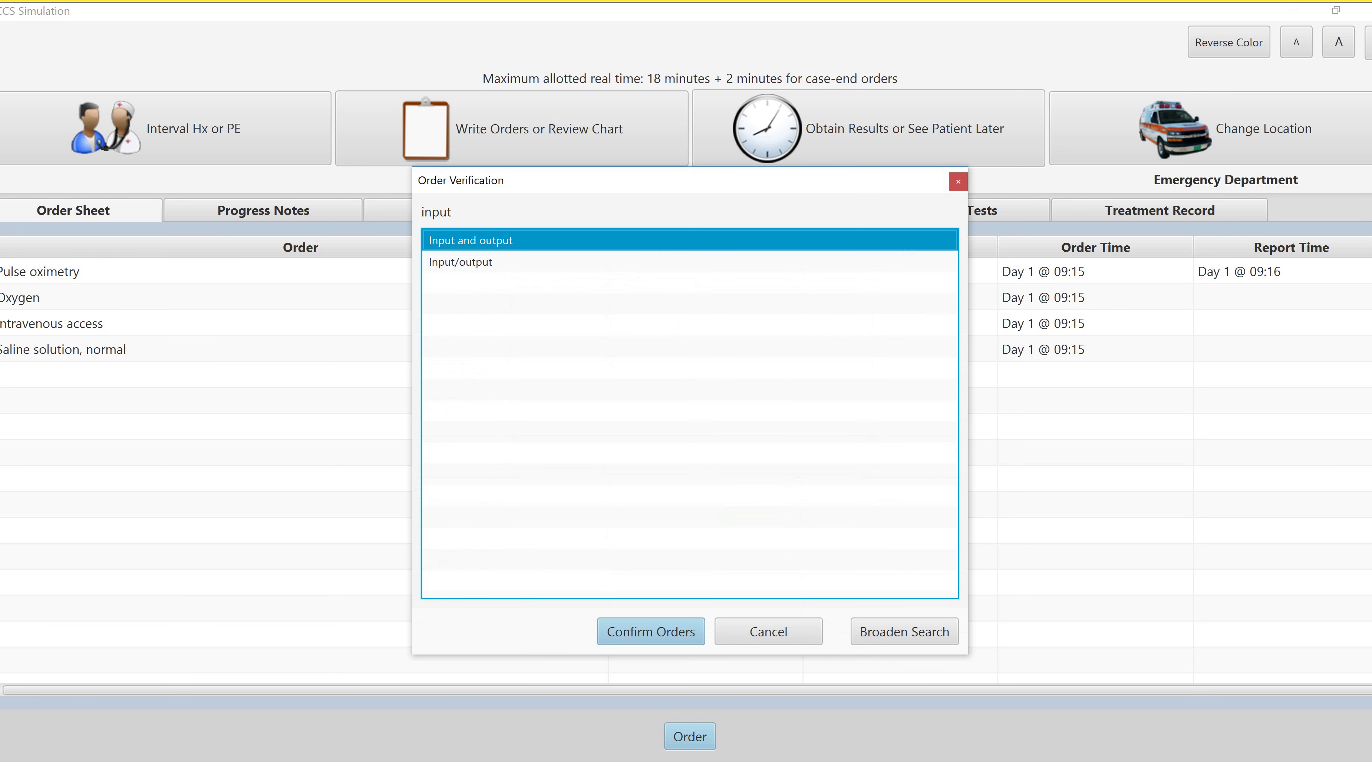
{"action": "key", "text": "Return"}
Order the Cardiac monitor and continuous BP monitoring, both stat
{"action": "key", "text": "Return"}
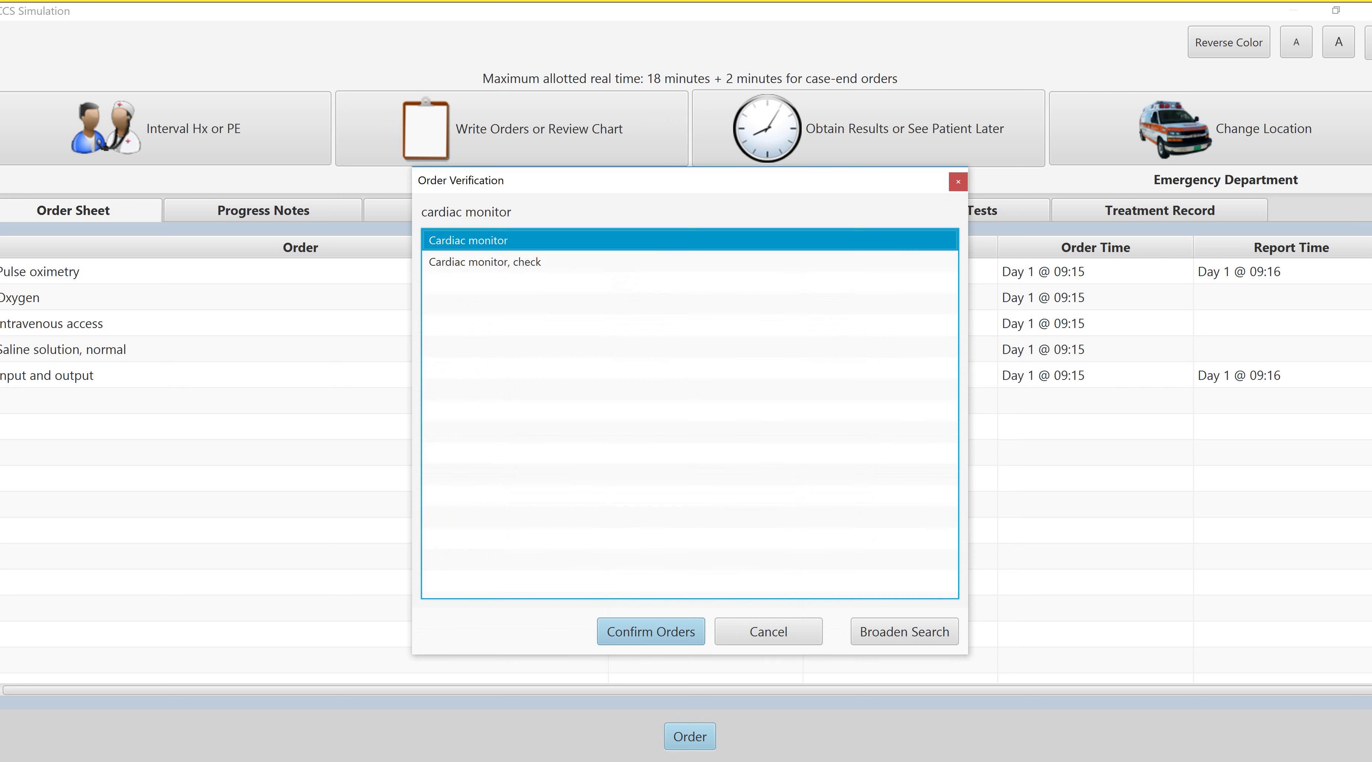
{"action": "key", "text": "Return"}
{"action": "key", "text": "Return"}
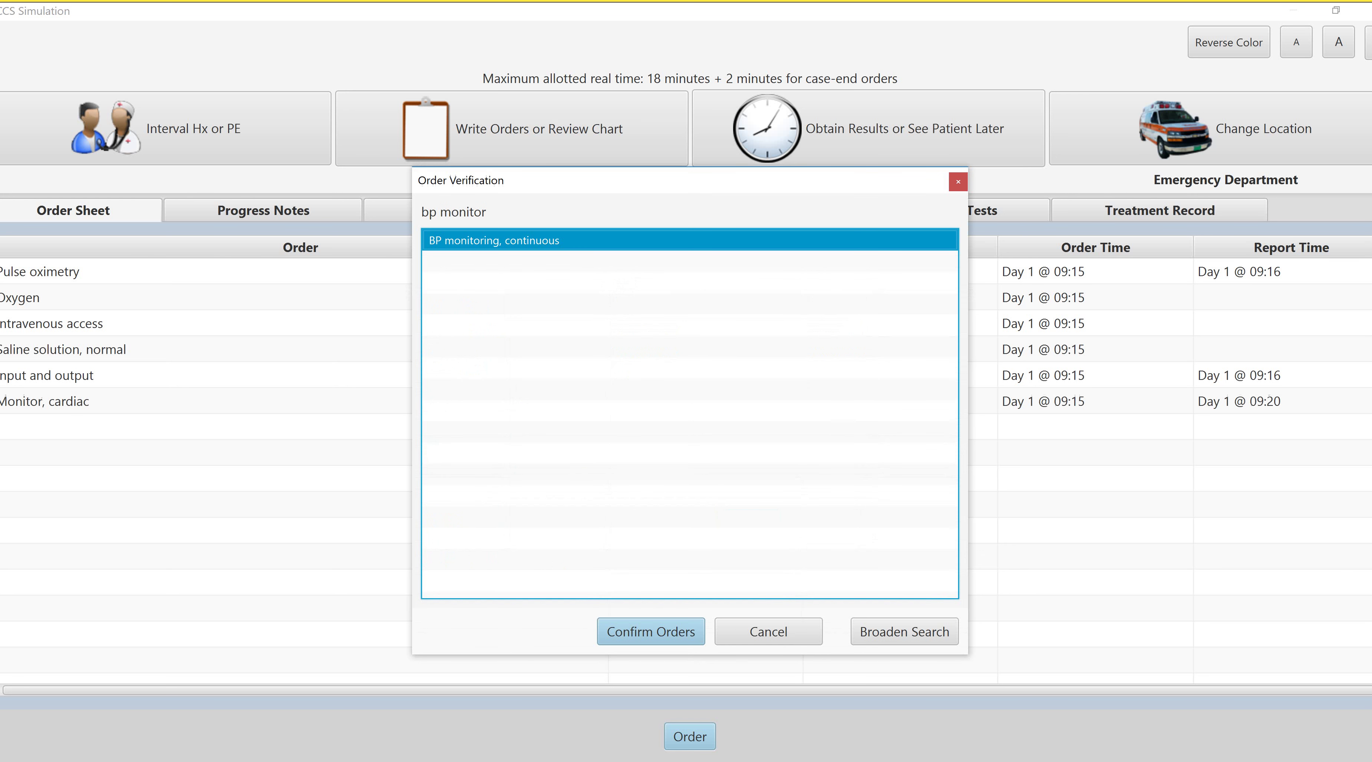
{"action": "key", "text": "Return"}
{"action": "key", "text": "Return"}
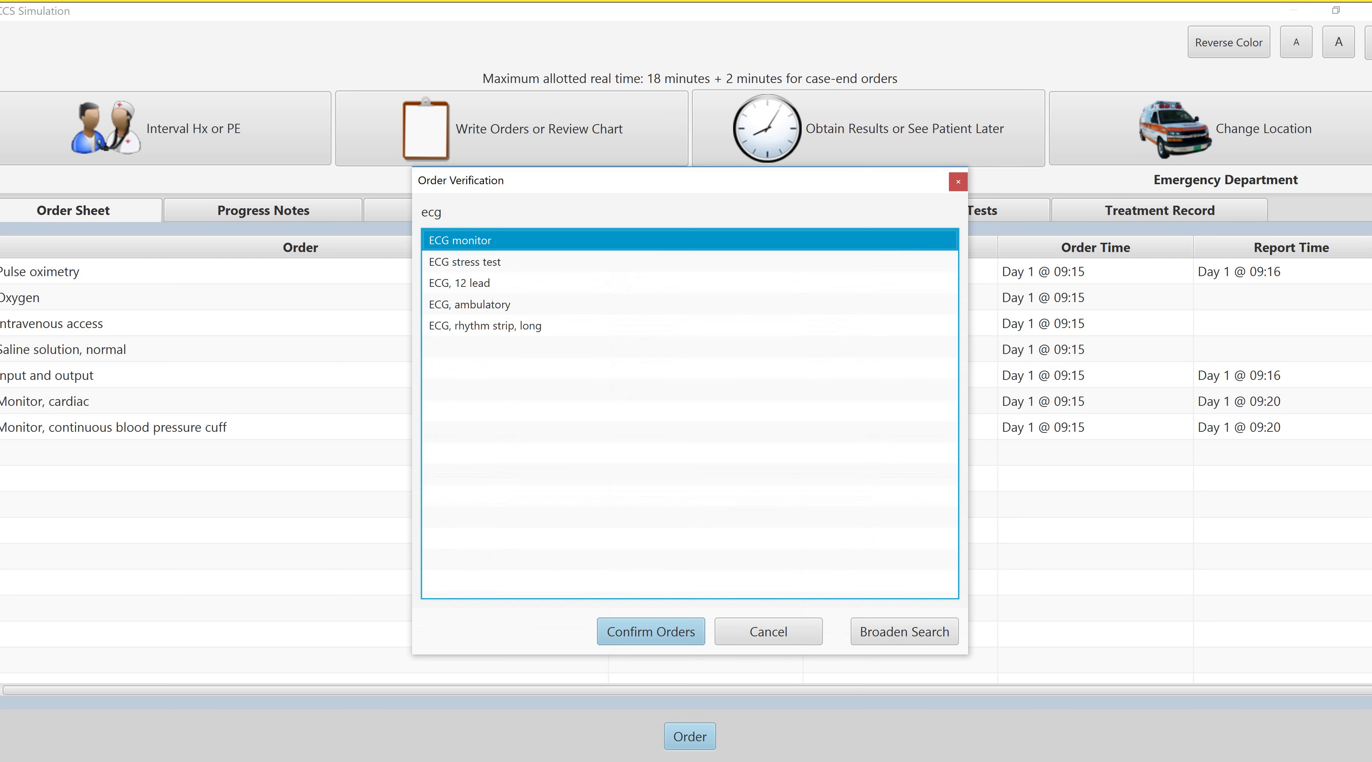
Choose ECG, 12 lead as the match for ecg and order it stat
{"action": "left_click", "coordinate": [459, 283]}
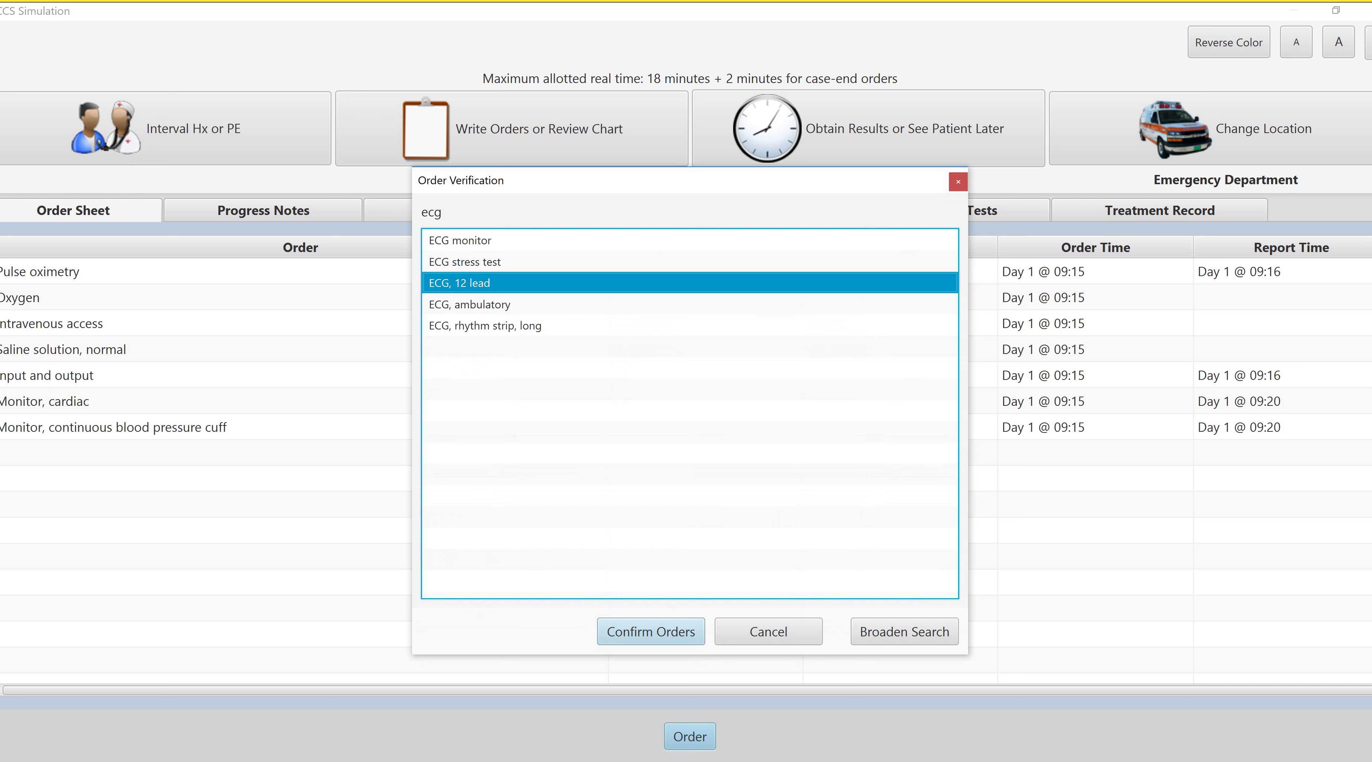
{"action": "left_click", "coordinate": [651, 631]}
{"action": "key", "text": "Return"}
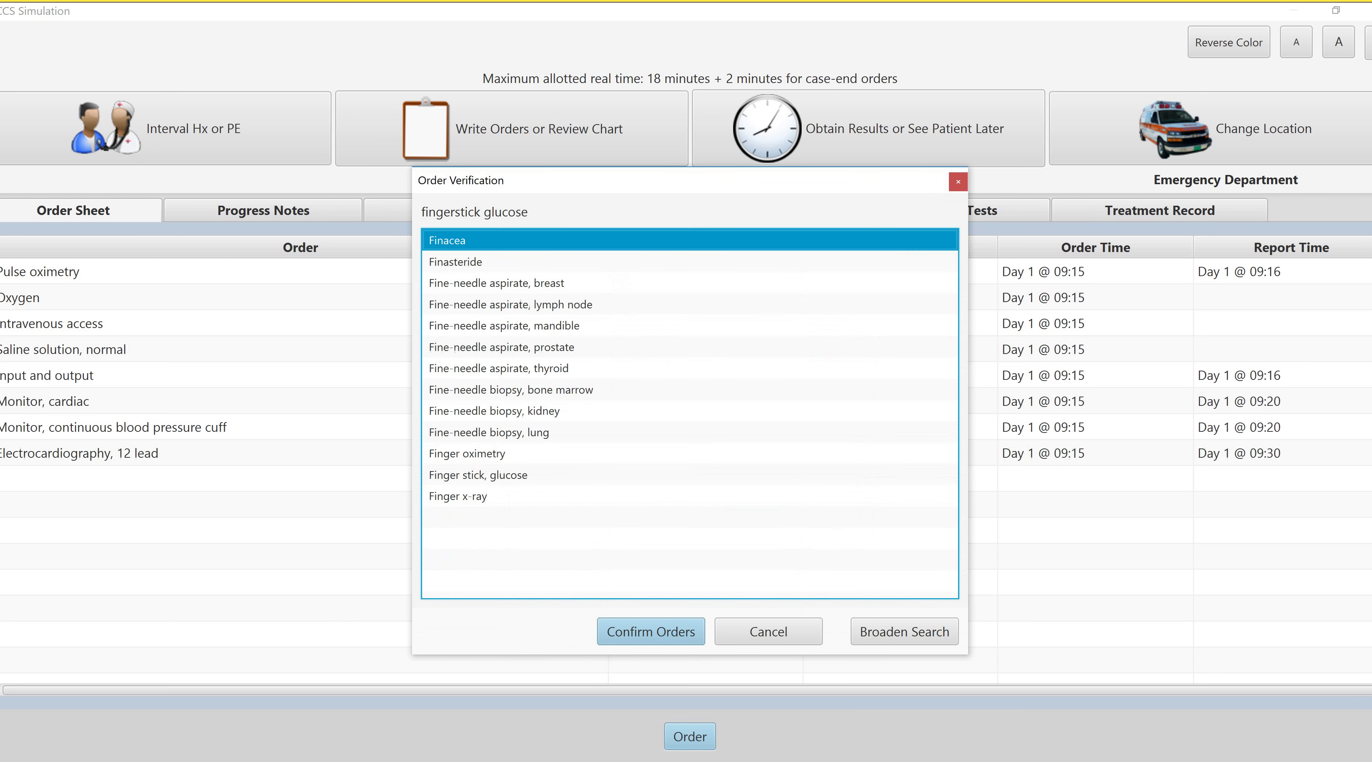
Order the Finger stick, glucose test and the CBC with differential, both stat without a repeat frequency
{"action": "left_click", "coordinate": [478, 475]}
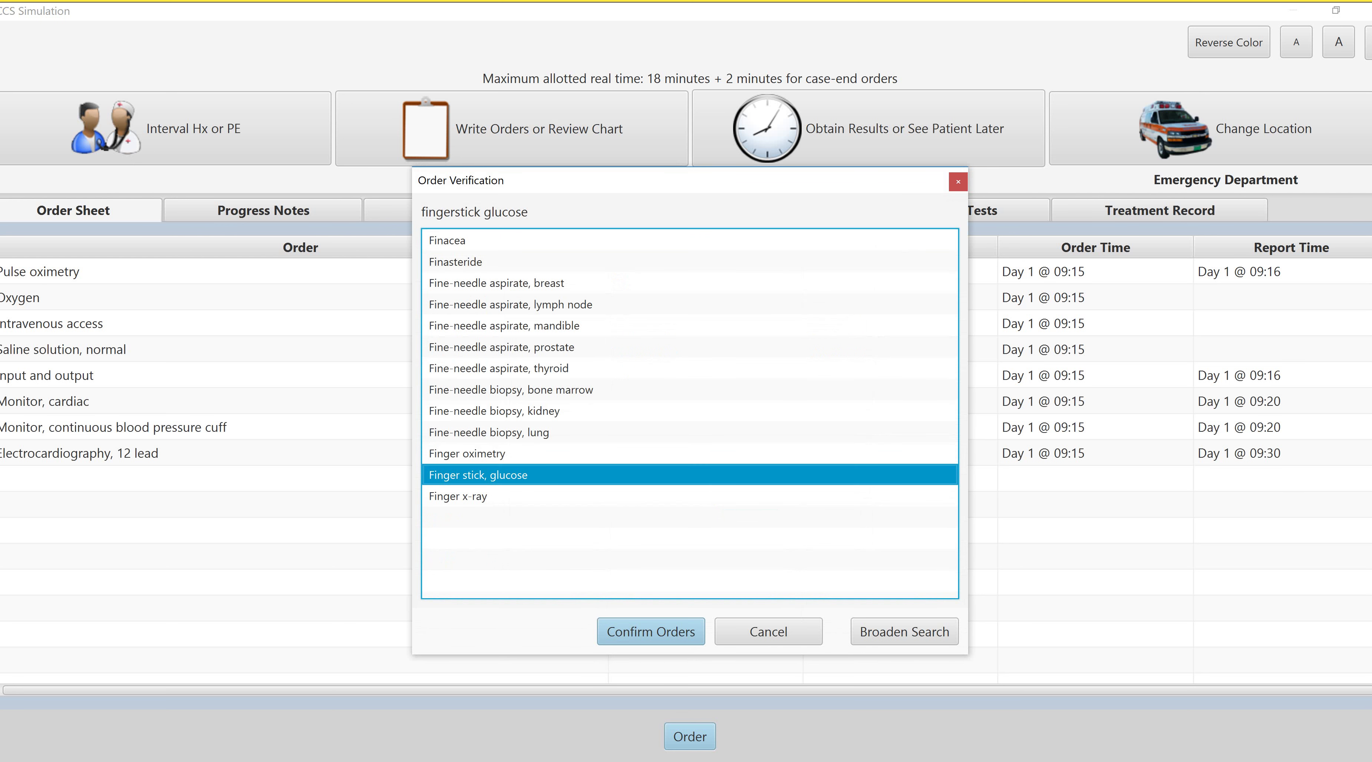
{"action": "left_click", "coordinate": [650, 631]}
{"action": "left_click", "coordinate": [752, 514]}
{"action": "key", "text": "Return"}
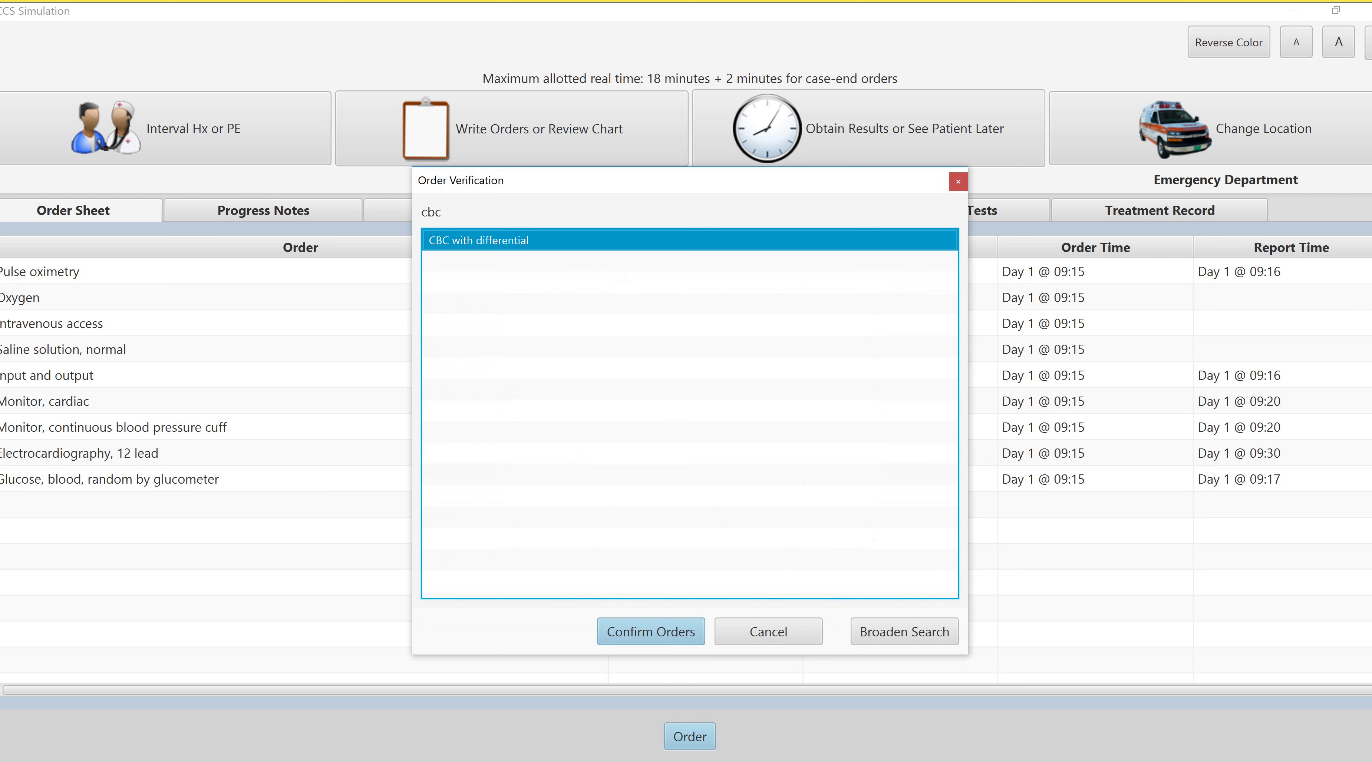
{"action": "key", "text": "Return"}
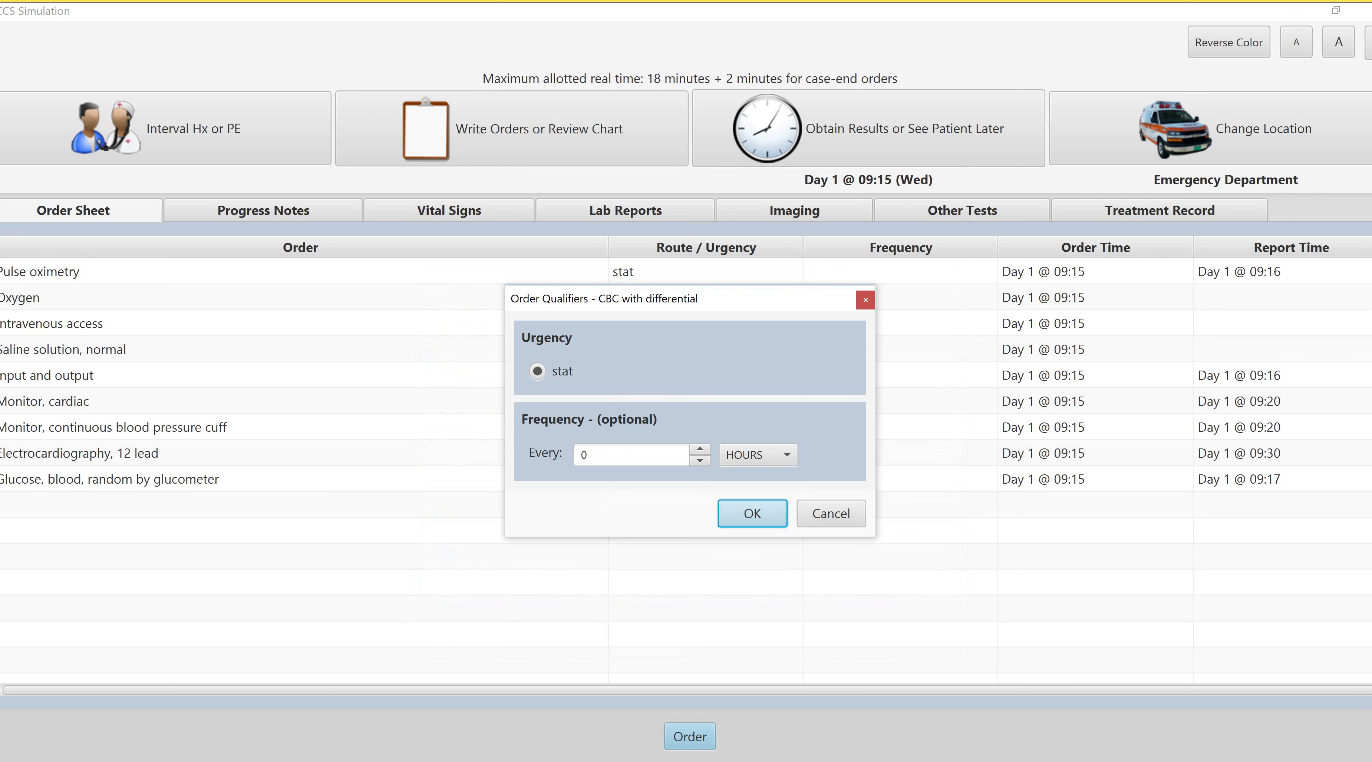
{"action": "key", "text": "Return"}
{"action": "key", "text": "Return"}
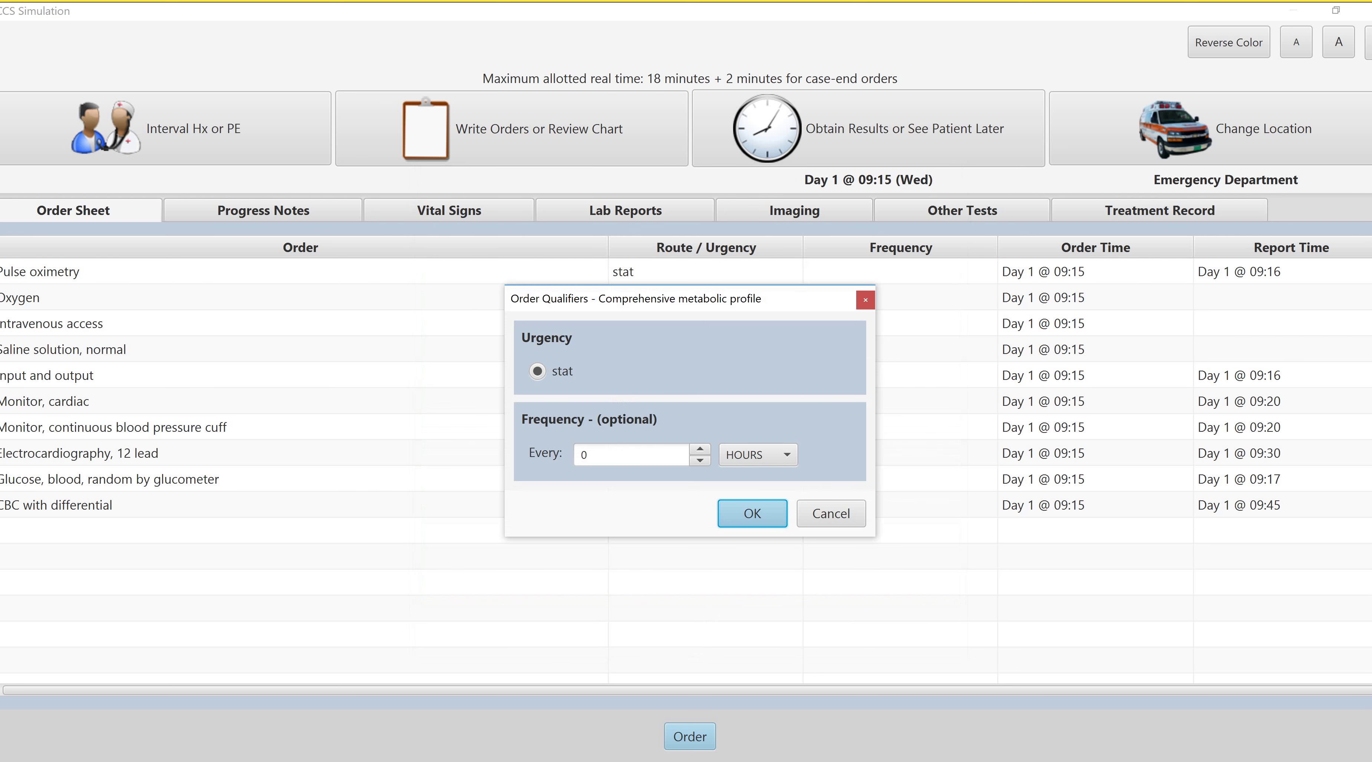
Order the Comprehensive metabolic profile stat, repeated every 8 hours
{"action": "left_click", "coordinate": [699, 448]}
{"action": "left_click", "coordinate": [699, 448]}
{"action": "left_click", "coordinate": [699, 449]}
{"action": "left_click", "coordinate": [699, 448]}
{"action": "left_click", "coordinate": [699, 448]}
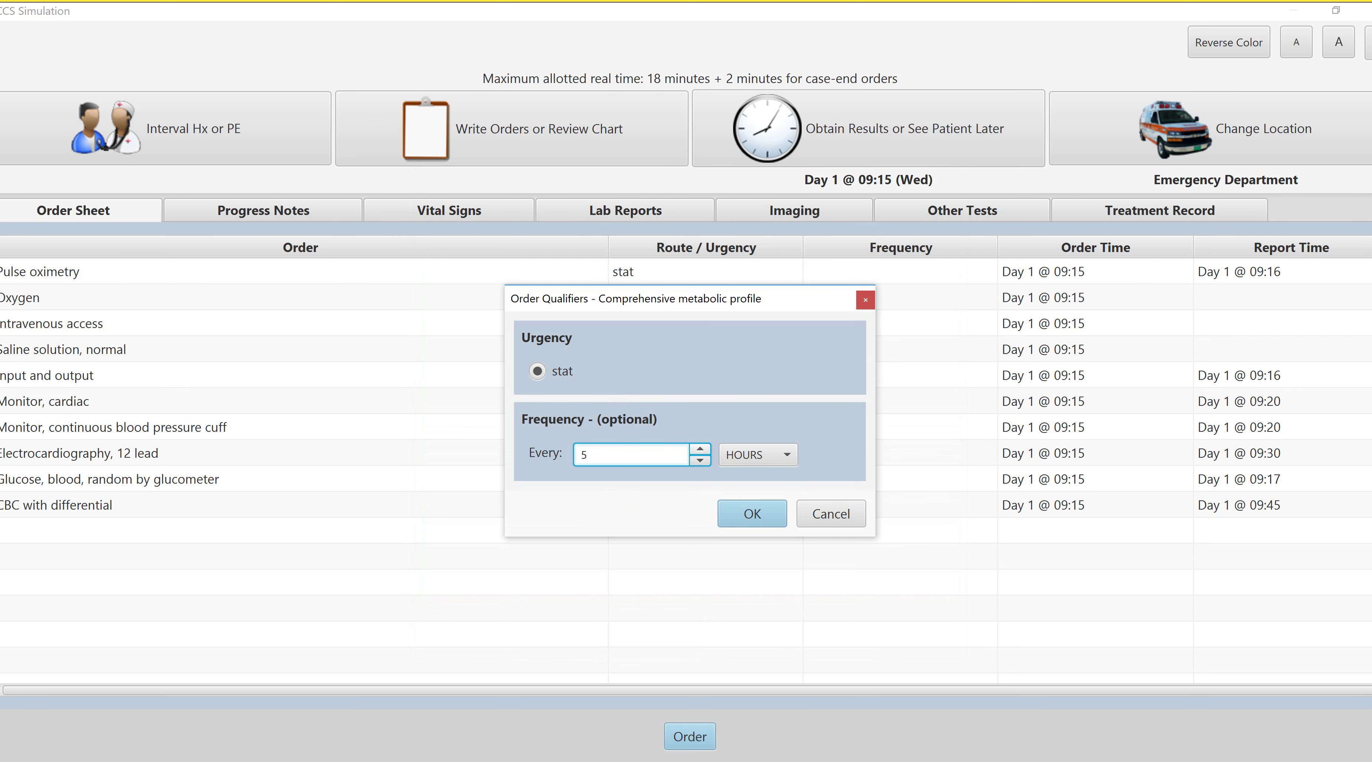
{"action": "left_click", "coordinate": [699, 449]}
{"action": "left_click", "coordinate": [699, 448]}
{"action": "left_click", "coordinate": [699, 449]}
{"action": "left_click", "coordinate": [751, 513]}
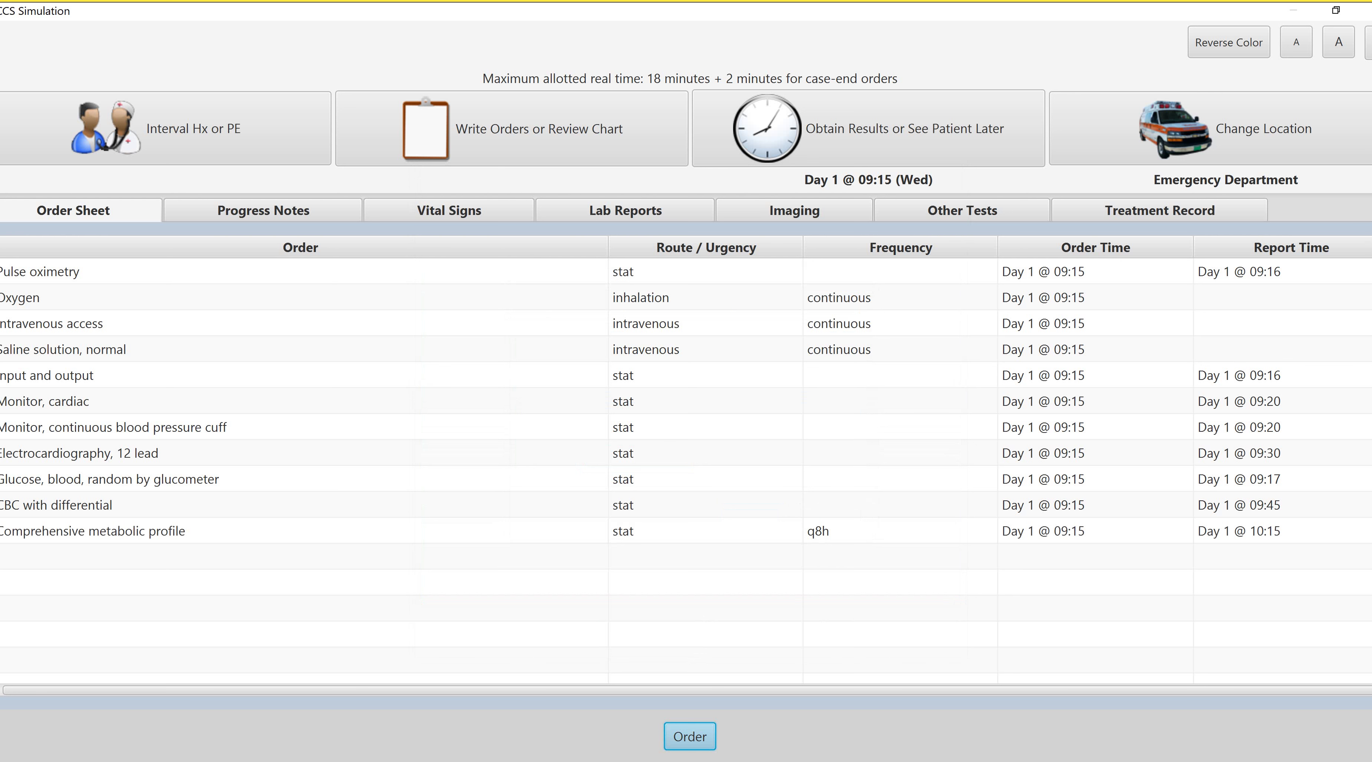
Start a second order entry listing cxr, ua, urine culture, esr, fobt and tsh on separate lines
{"action": "key", "text": "Return"}
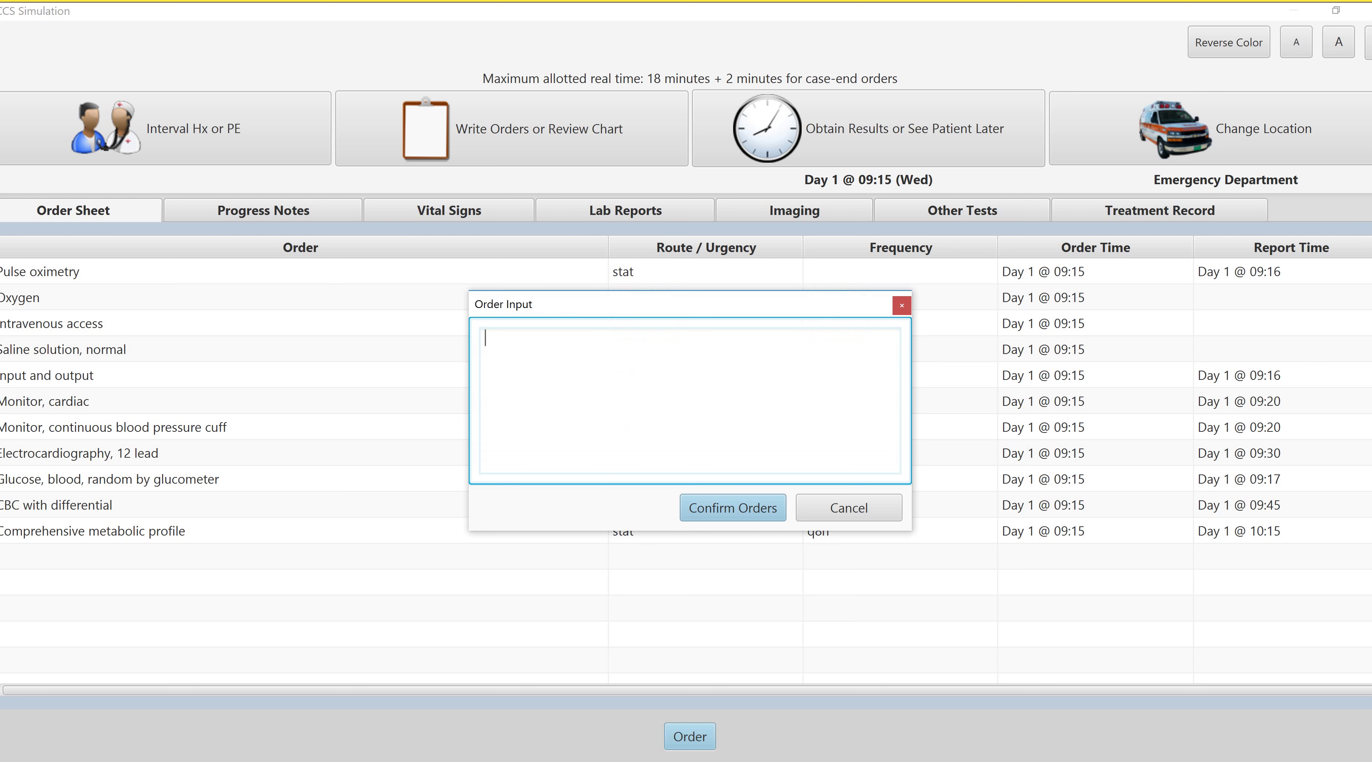
{"action": "type", "text": "cxr"}
{"action": "key", "text": "Return"}
{"action": "type", "text": "ua"}
{"action": "key", "text": "Return"}
{"action": "type", "text": "urine culture"}
{"action": "key", "text": "Return"}
{"action": "type", "text": "esr "}
{"action": "type", "text": "fobt"}
{"action": "key", "text": "Return"}
{"action": "type", "text": "tsh"}
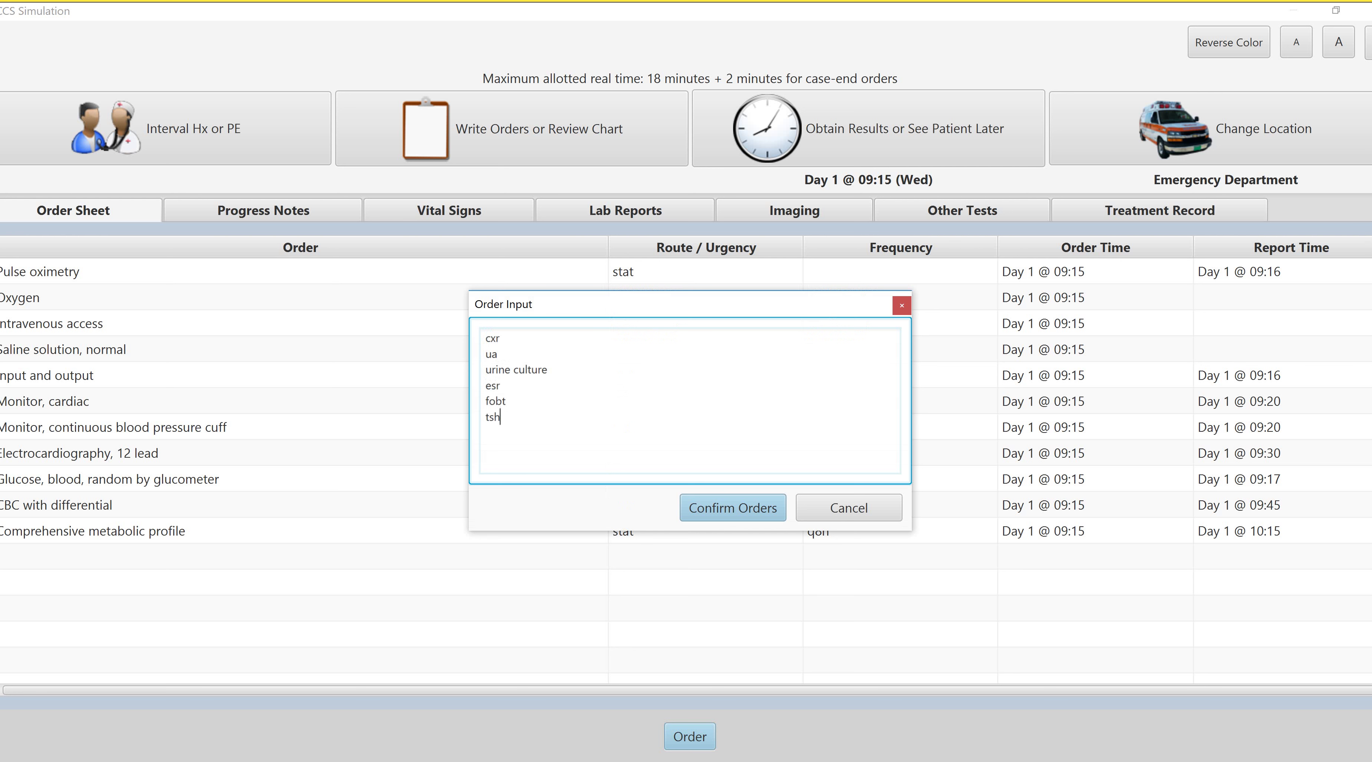
Add lipid profile, magnesium, phosphorus, hba1c and abg to the order entry and submit the list for verification
{"action": "key", "text": "Return"}
{"action": "type", "text": "lipid profile"}
{"action": "key", "text": "Return"}
{"action": "type", "text": "magnesium"}
{"action": "key", "text": "Return"}
{"action": "type", "text": "phosphorus"}
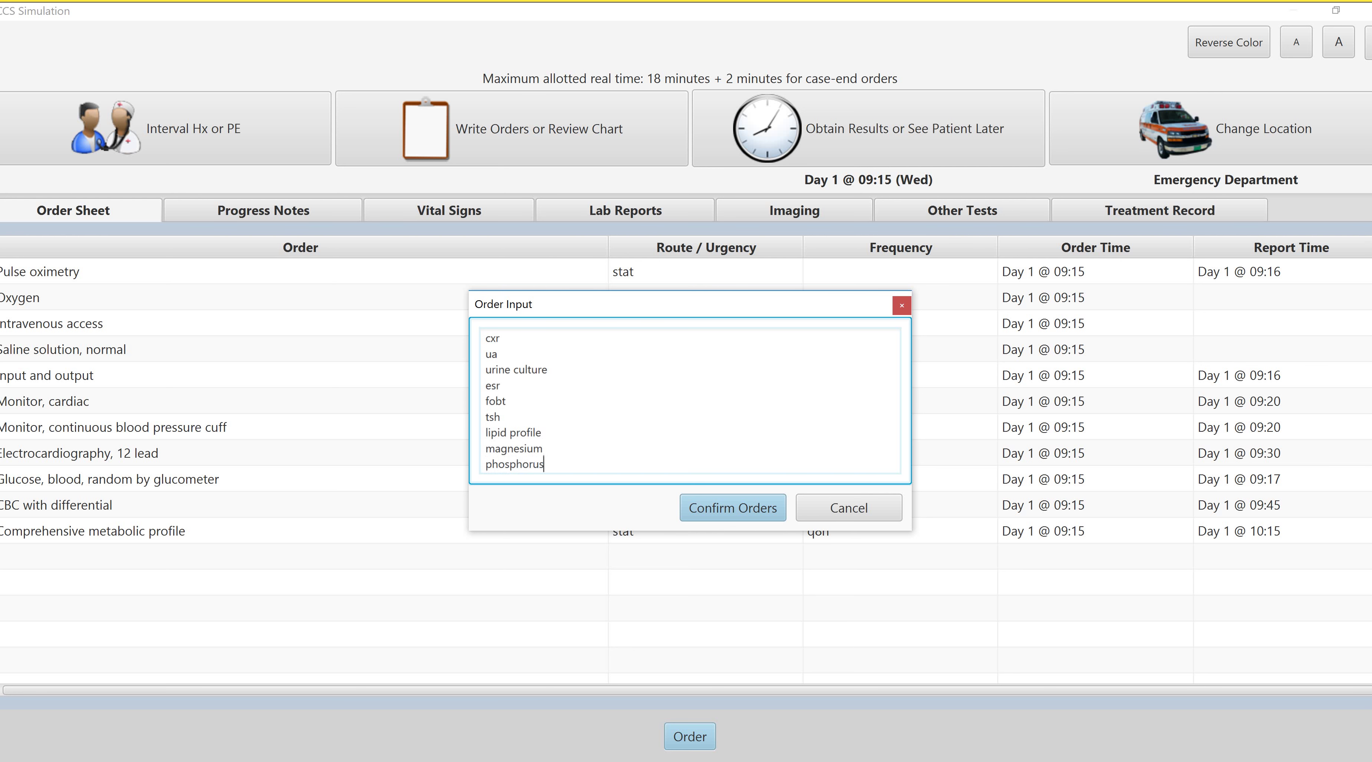
{"action": "key", "text": "Return"}
{"action": "type", "text": "hba1c"}
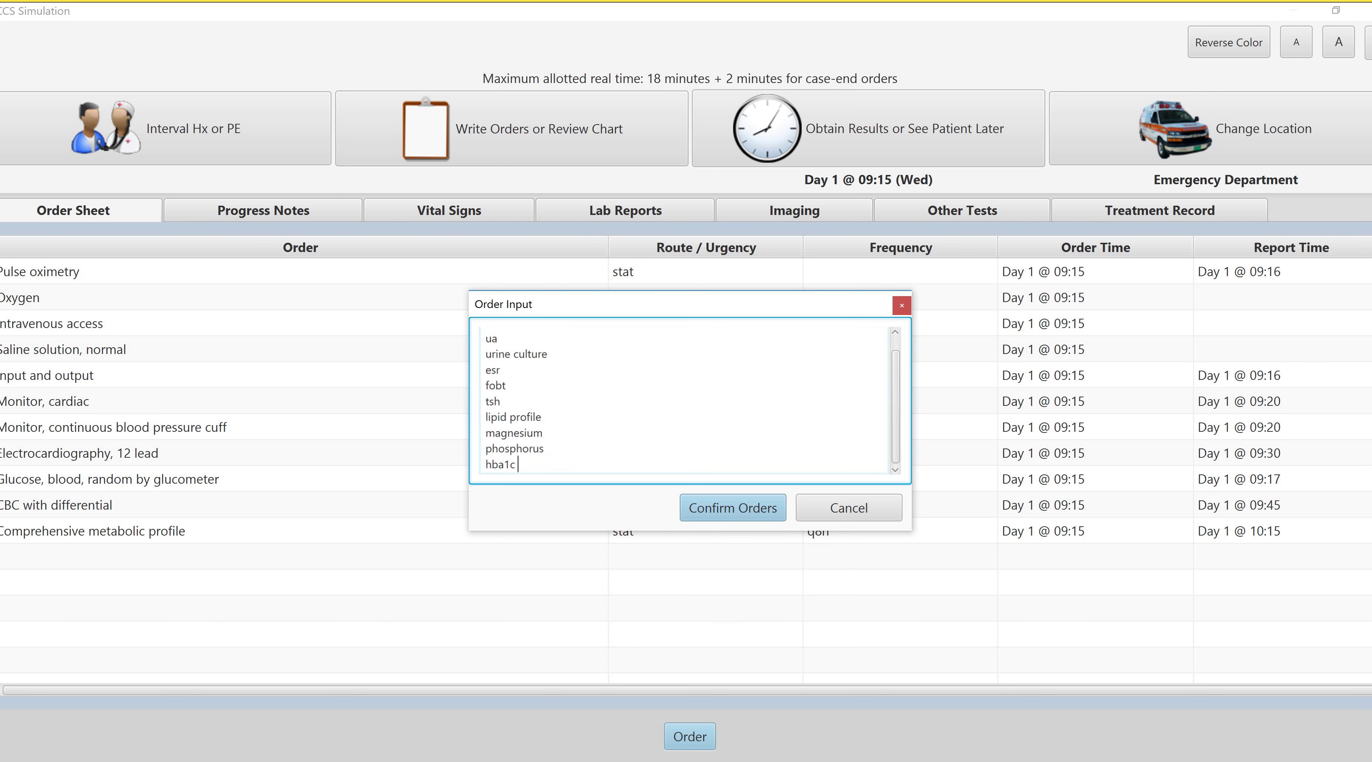
{"action": "key", "text": "Return"}
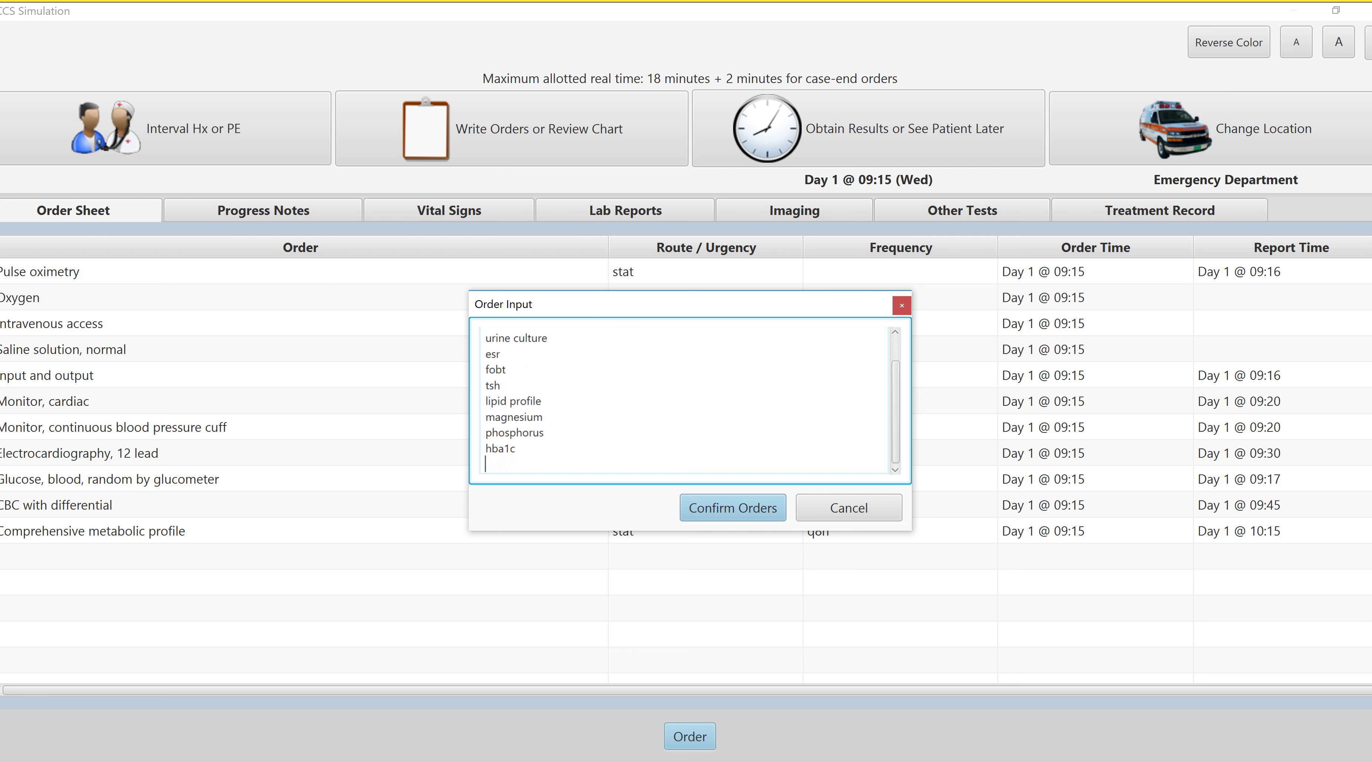
{"action": "type", "text": "abg"}
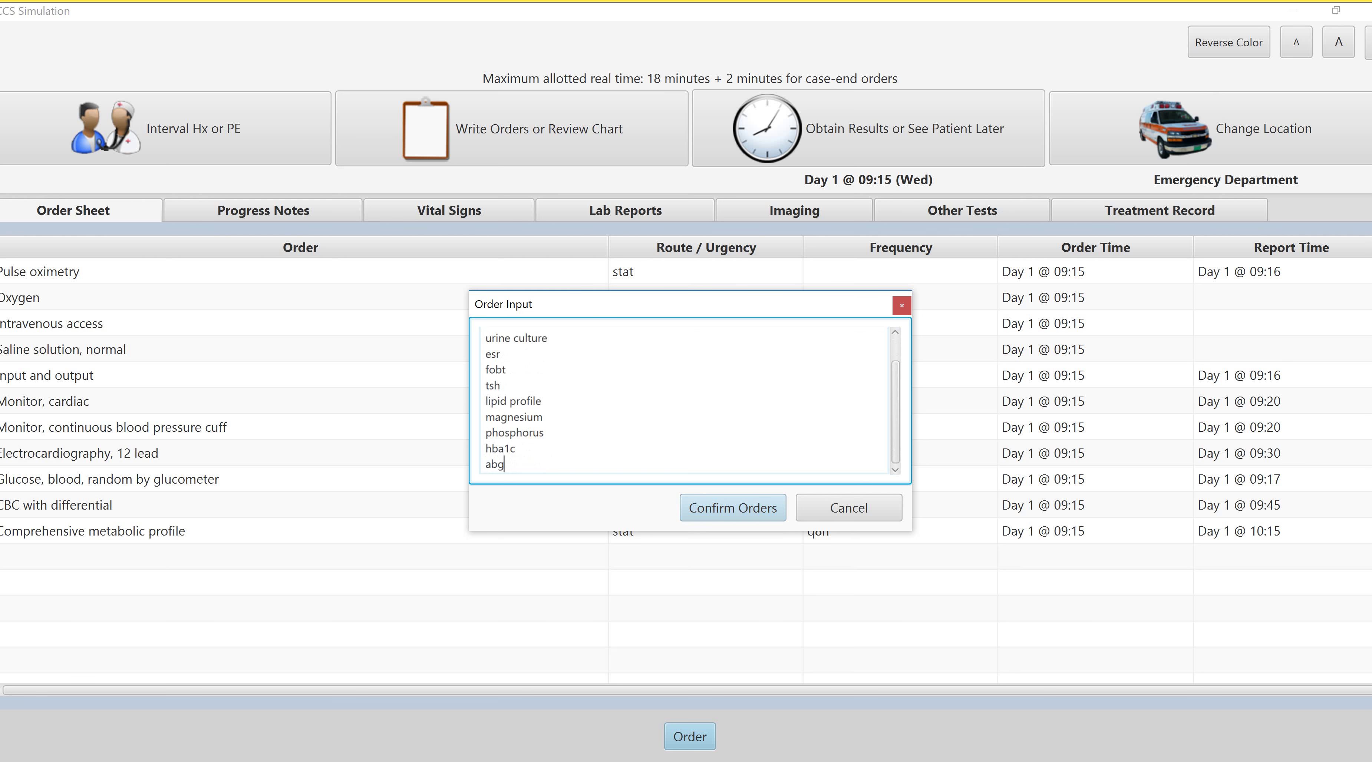
{"action": "left_click", "coordinate": [732, 507]}
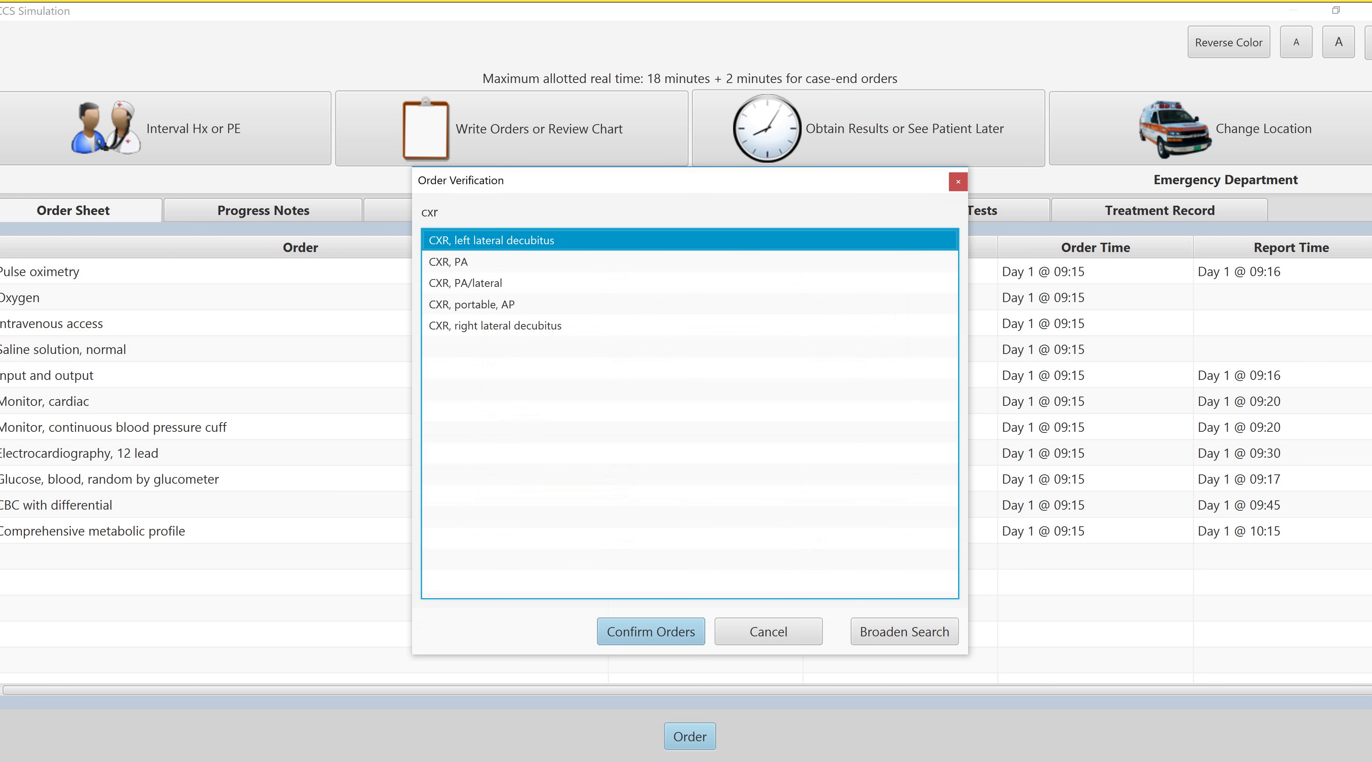
Order the portable AP chest X-ray for cxr and the Urinalysis, both stat
{"action": "left_click", "coordinate": [471, 304]}
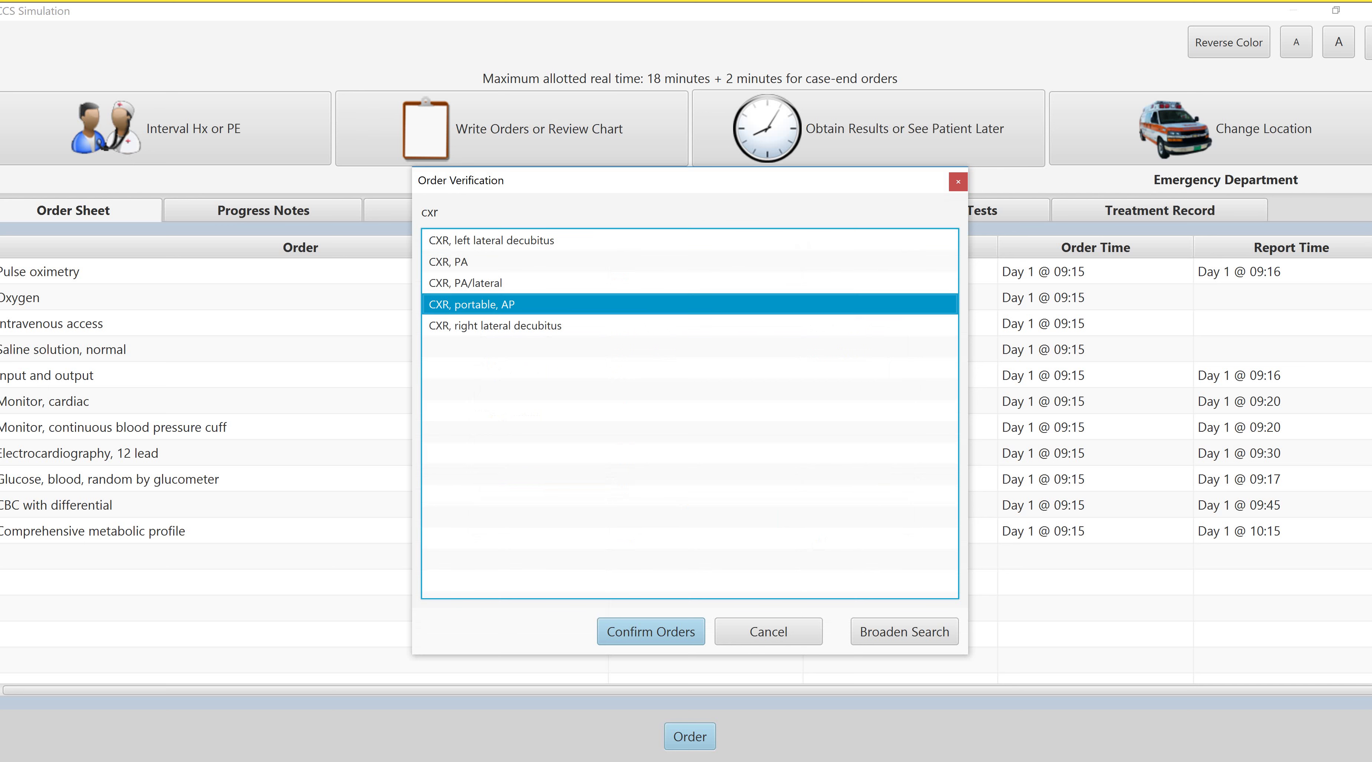
{"action": "key", "text": "Return"}
{"action": "key", "text": "Return"}
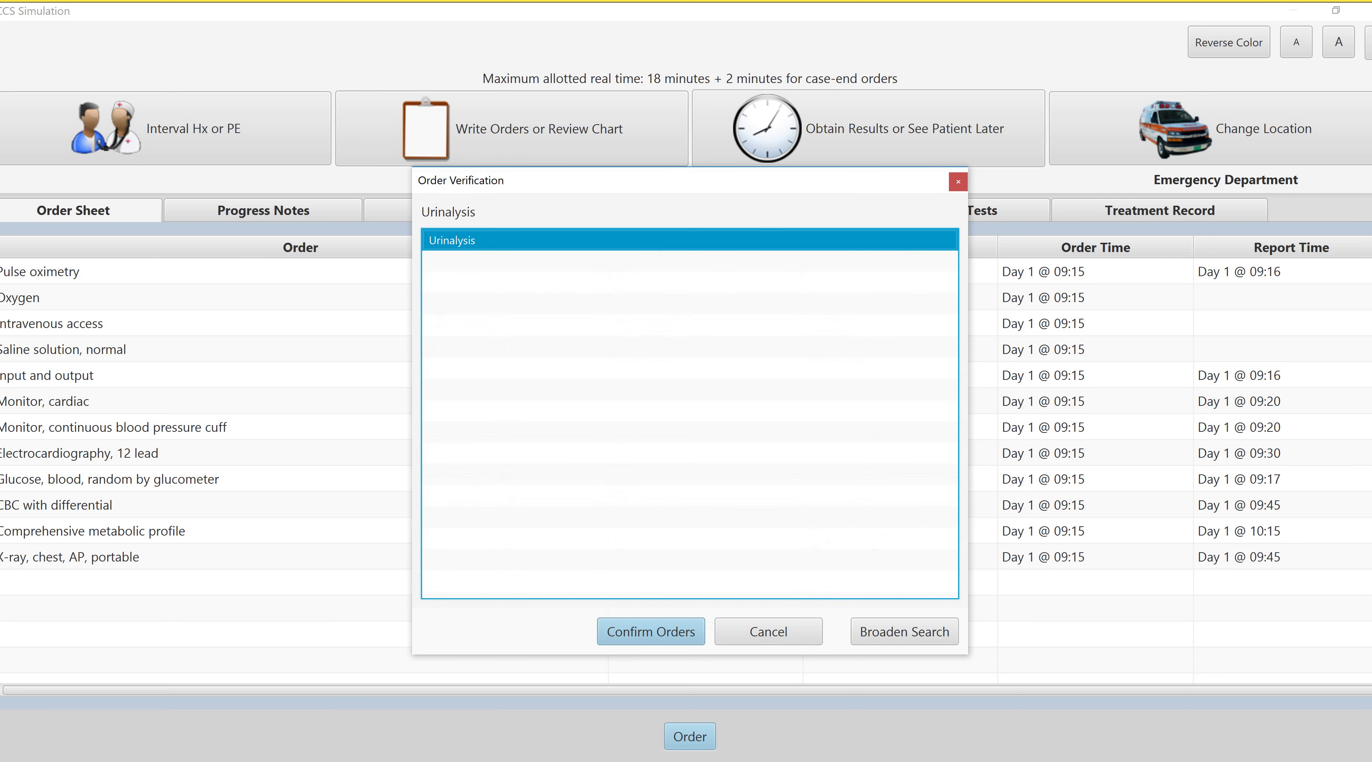
{"action": "key", "text": "Return"}
{"action": "key", "text": "Return"}
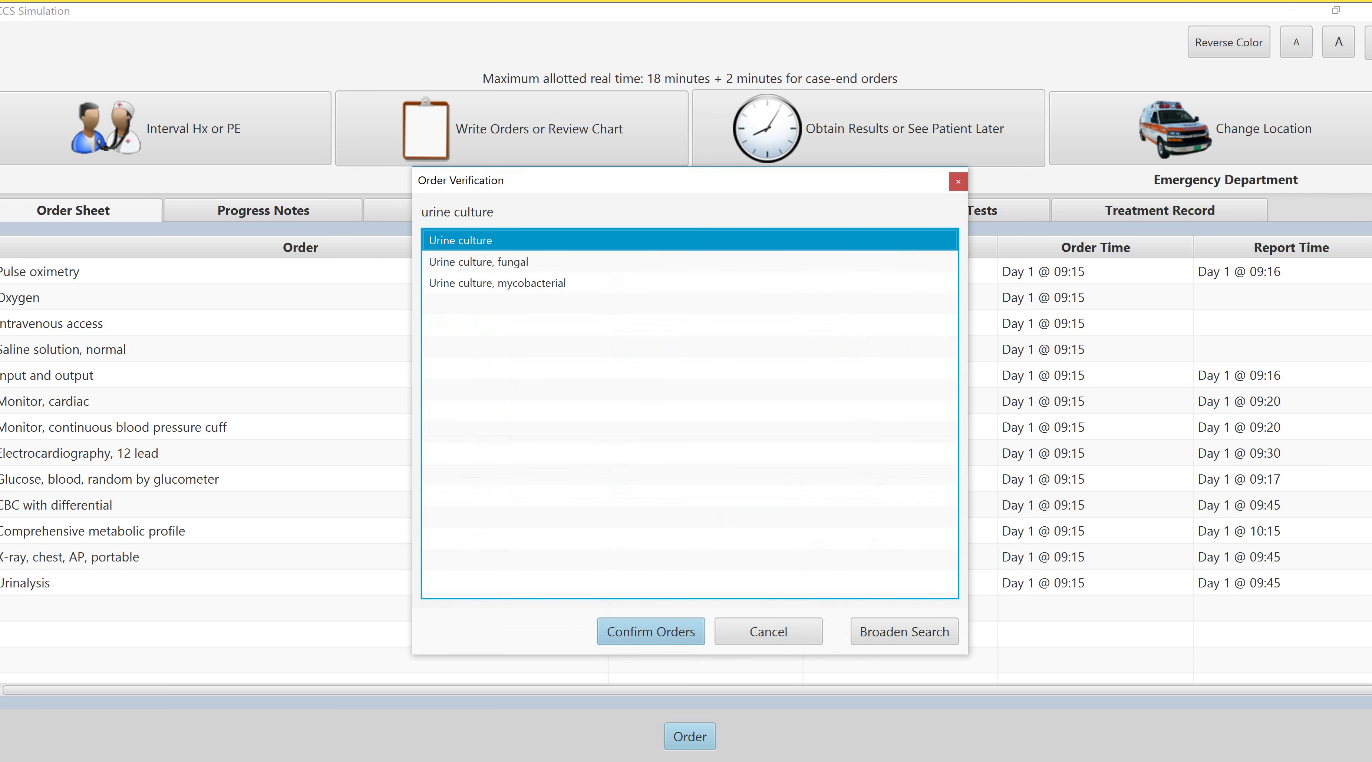
Order the standard Urine culture stat and confirm the ESR order
{"action": "left_click", "coordinate": [651, 632]}
{"action": "left_click", "coordinate": [752, 514]}
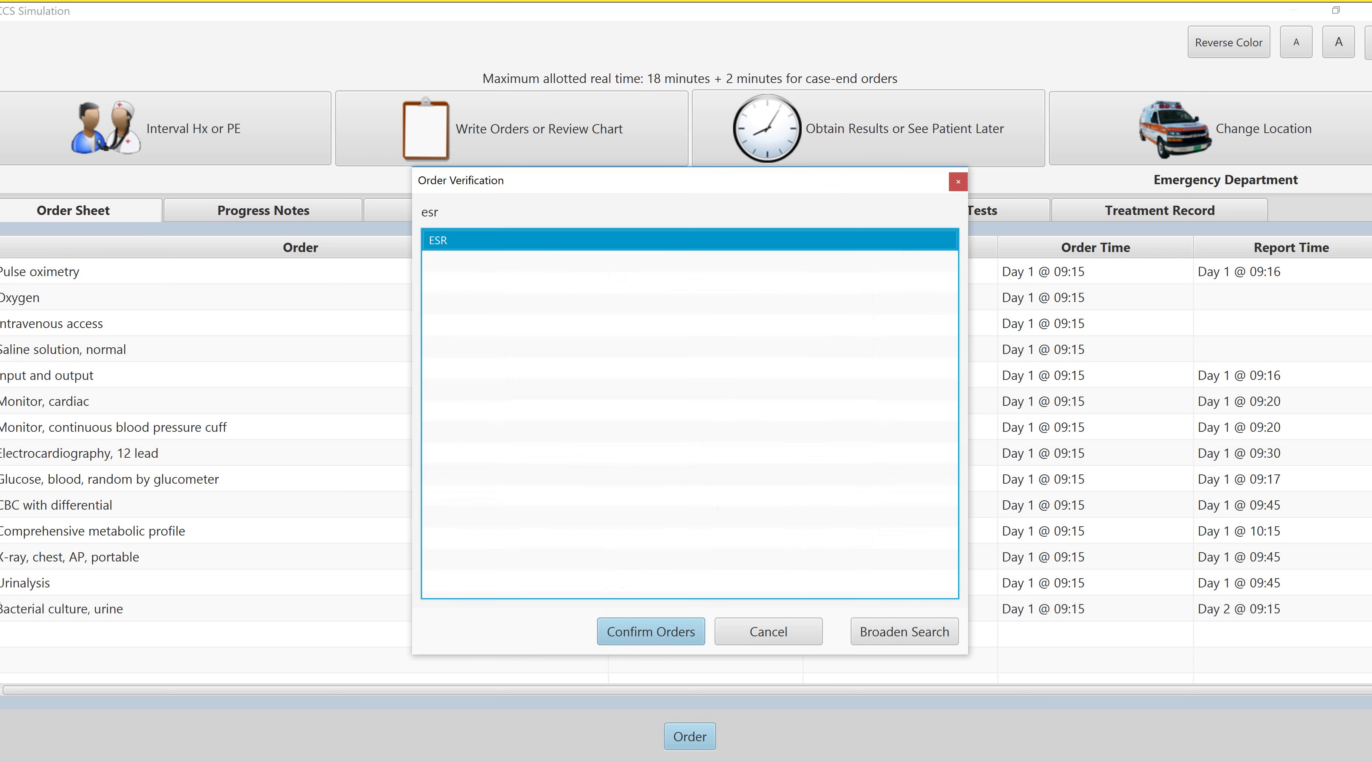
{"action": "left_click", "coordinate": [651, 632]}
{"action": "left_click", "coordinate": [752, 514]}
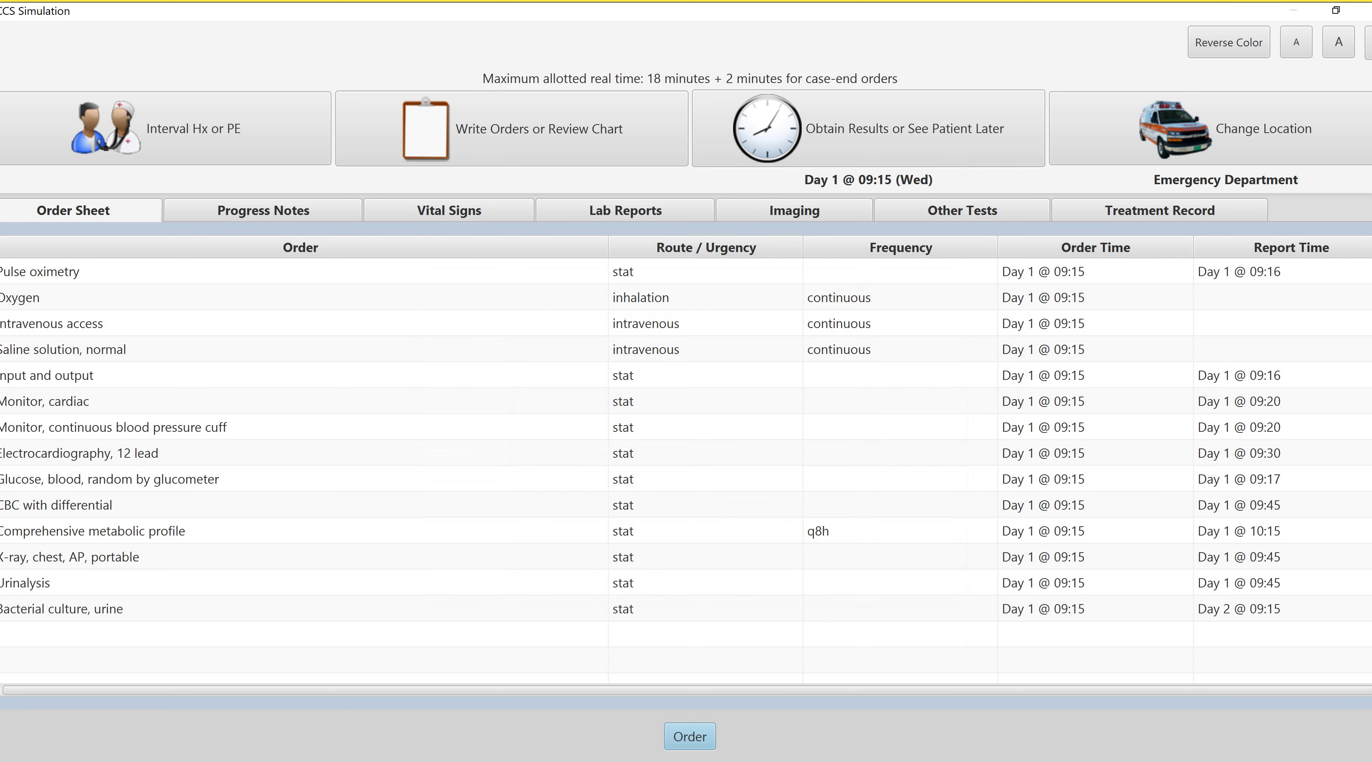
Place the ESR, stool occult blood and serum thyroid stimulating hormone orders with stat urgency
{"action": "left_click", "coordinate": [651, 632]}
{"action": "left_click", "coordinate": [753, 514]}
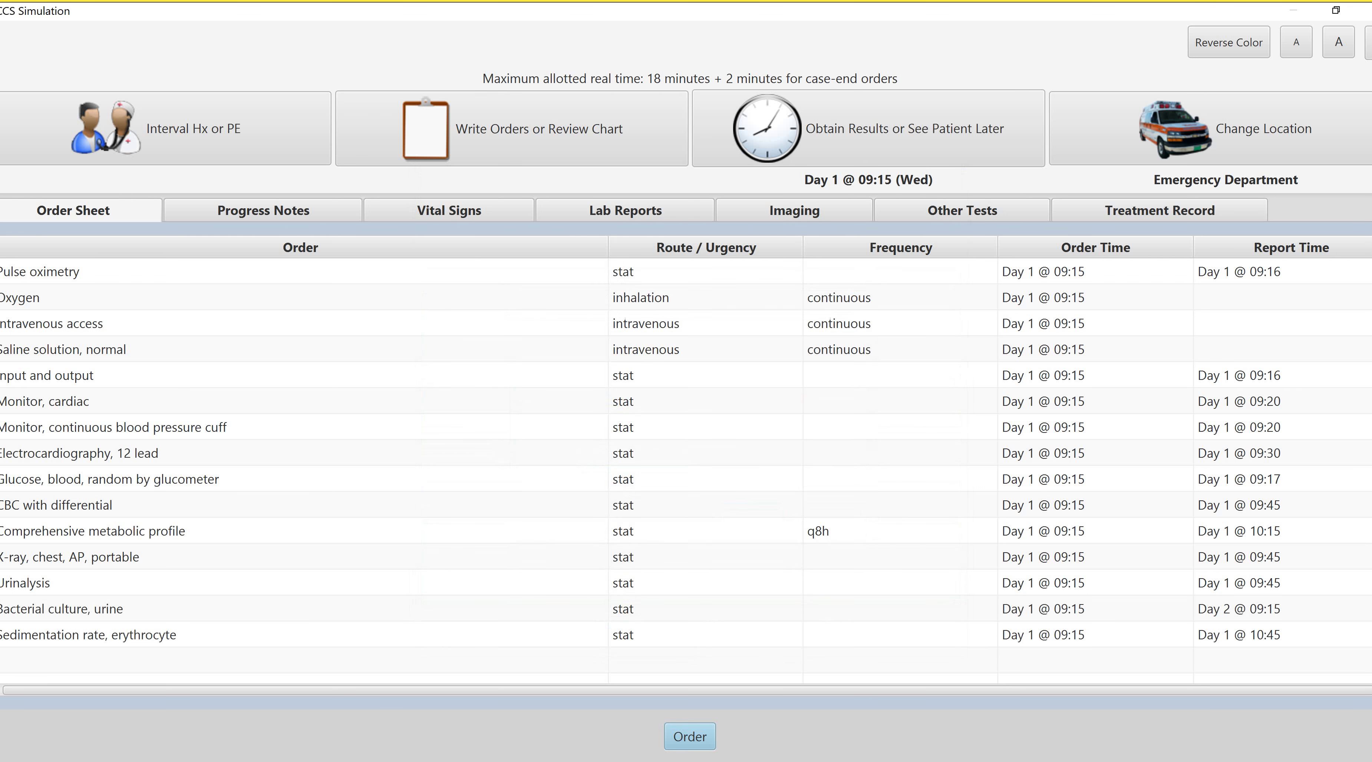
{"action": "left_click", "coordinate": [651, 631]}
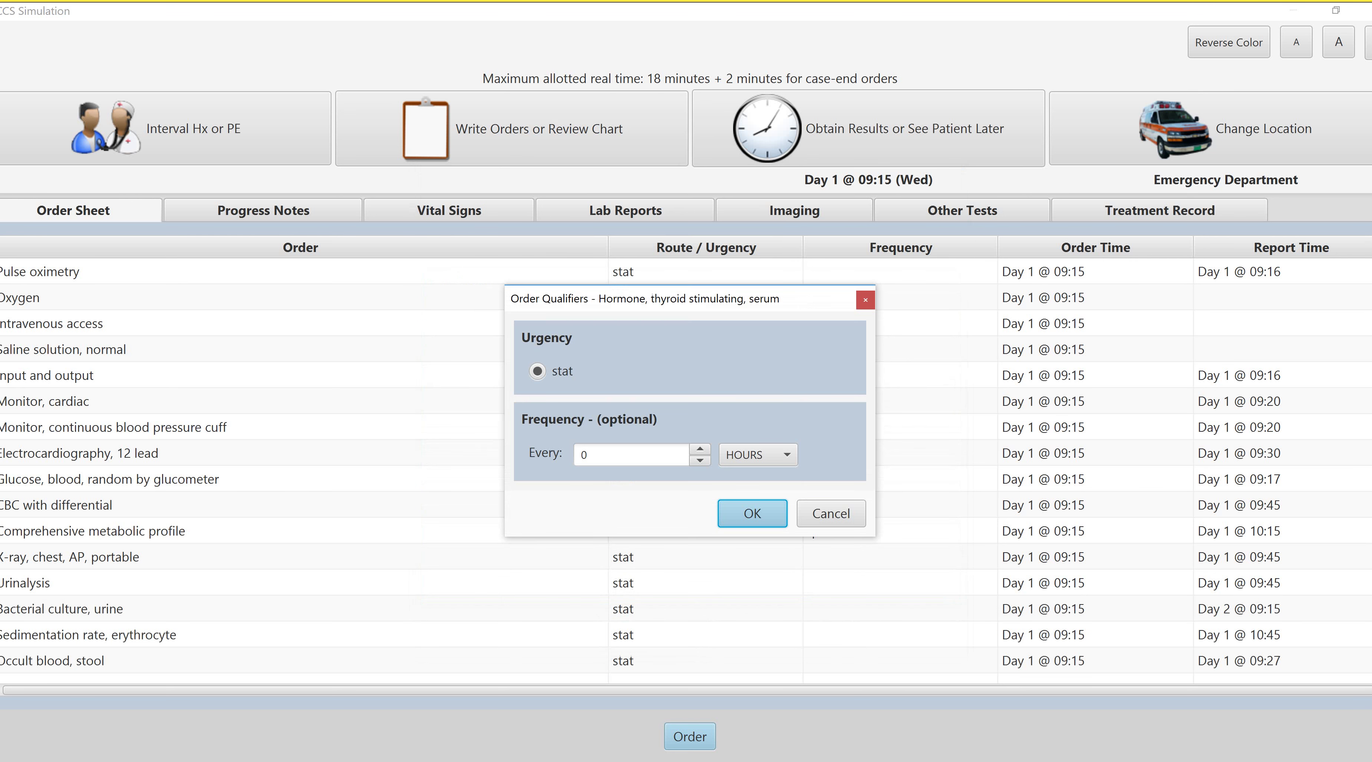
{"action": "left_click", "coordinate": [752, 513]}
Order the lipid profile and Magnesium, serum, both stat
{"action": "left_click", "coordinate": [651, 632]}
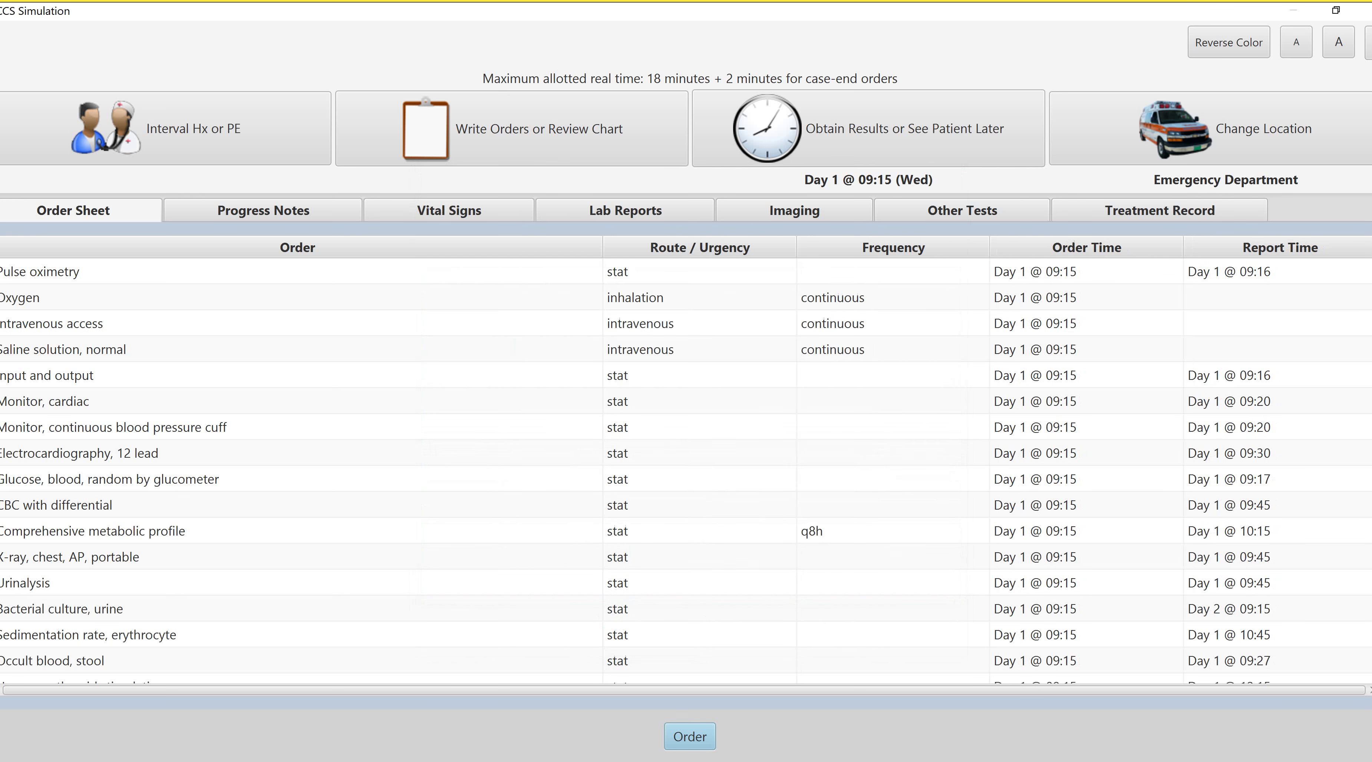
{"action": "key", "text": "Return"}
{"action": "left_click", "coordinate": [475, 433]}
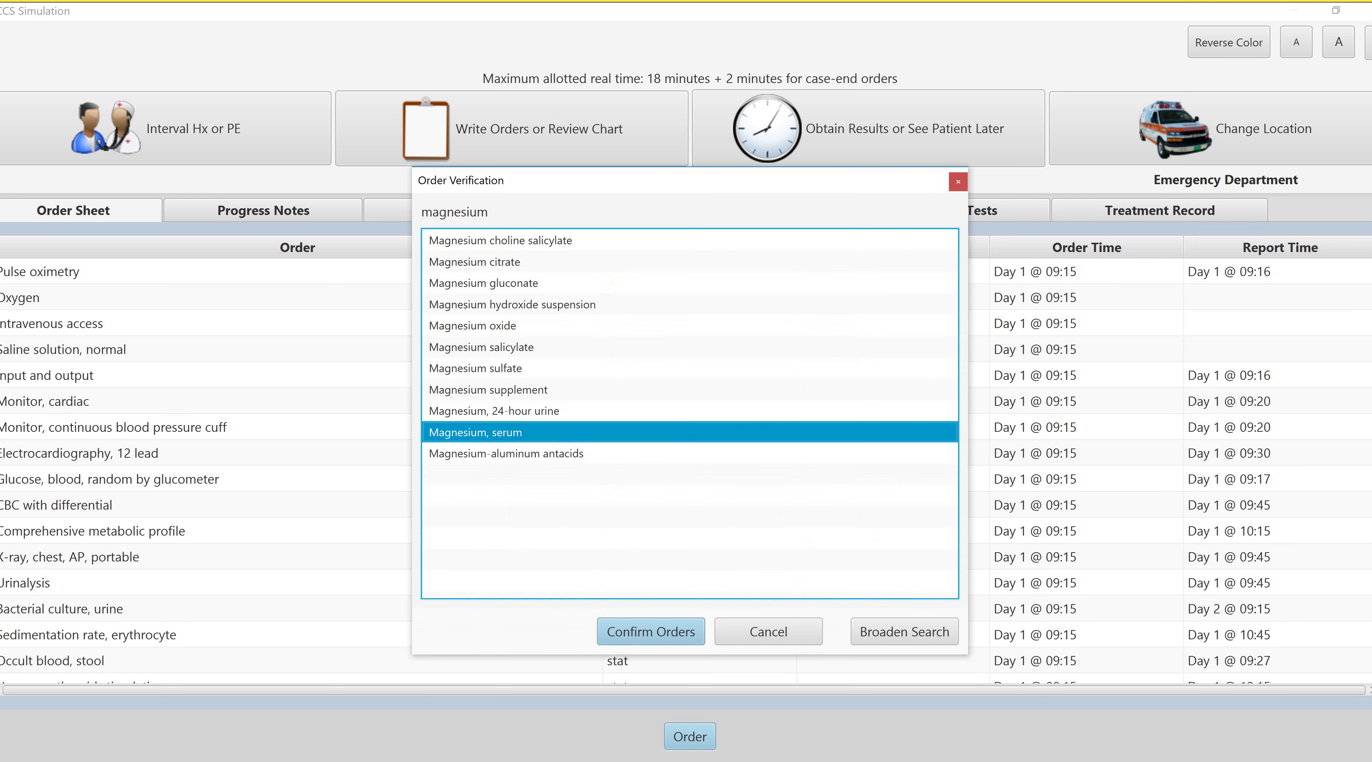
{"action": "left_click", "coordinate": [650, 631]}
{"action": "left_click", "coordinate": [752, 514]}
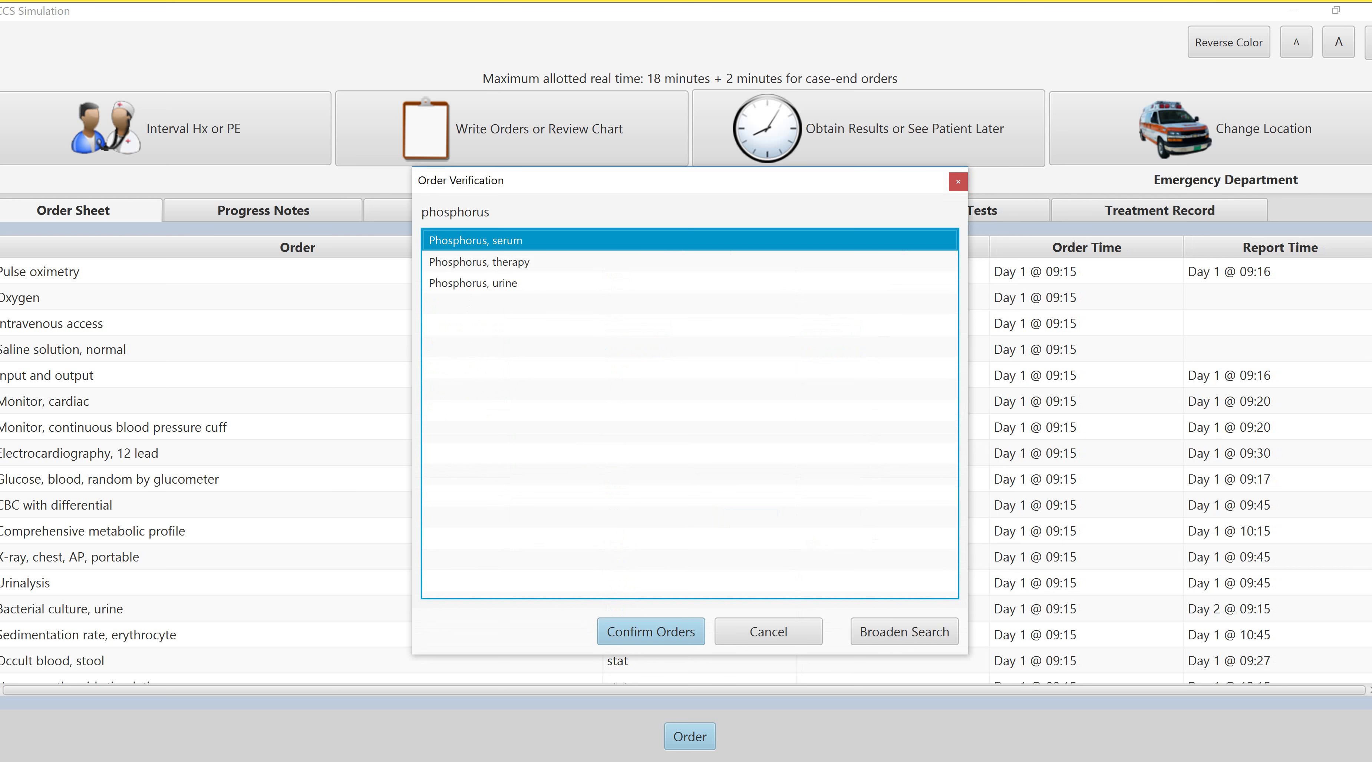
Order Phosphorus, serum and ABG stat, dismissing the unrecognized hba1c entry between them
{"action": "left_click", "coordinate": [651, 631]}
{"action": "left_click", "coordinate": [752, 514]}
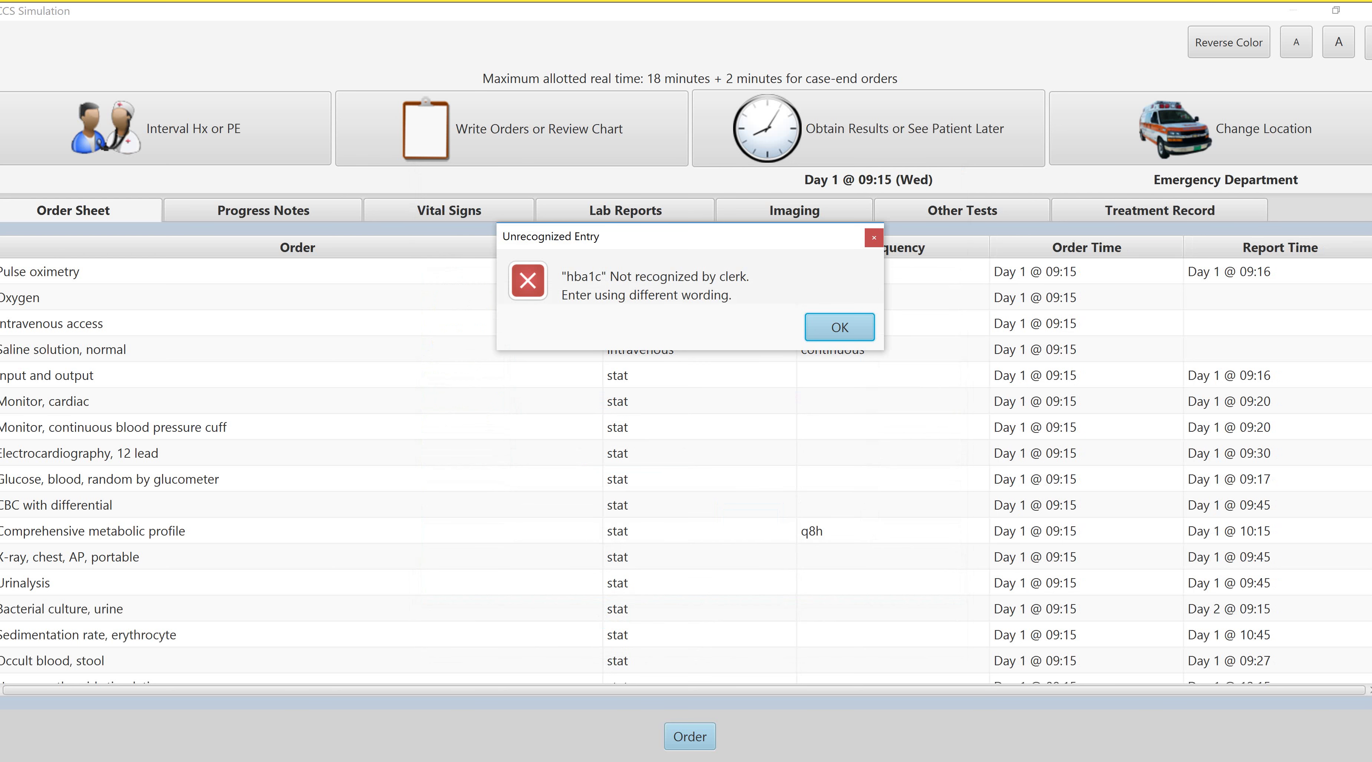
{"action": "left_click", "coordinate": [839, 327]}
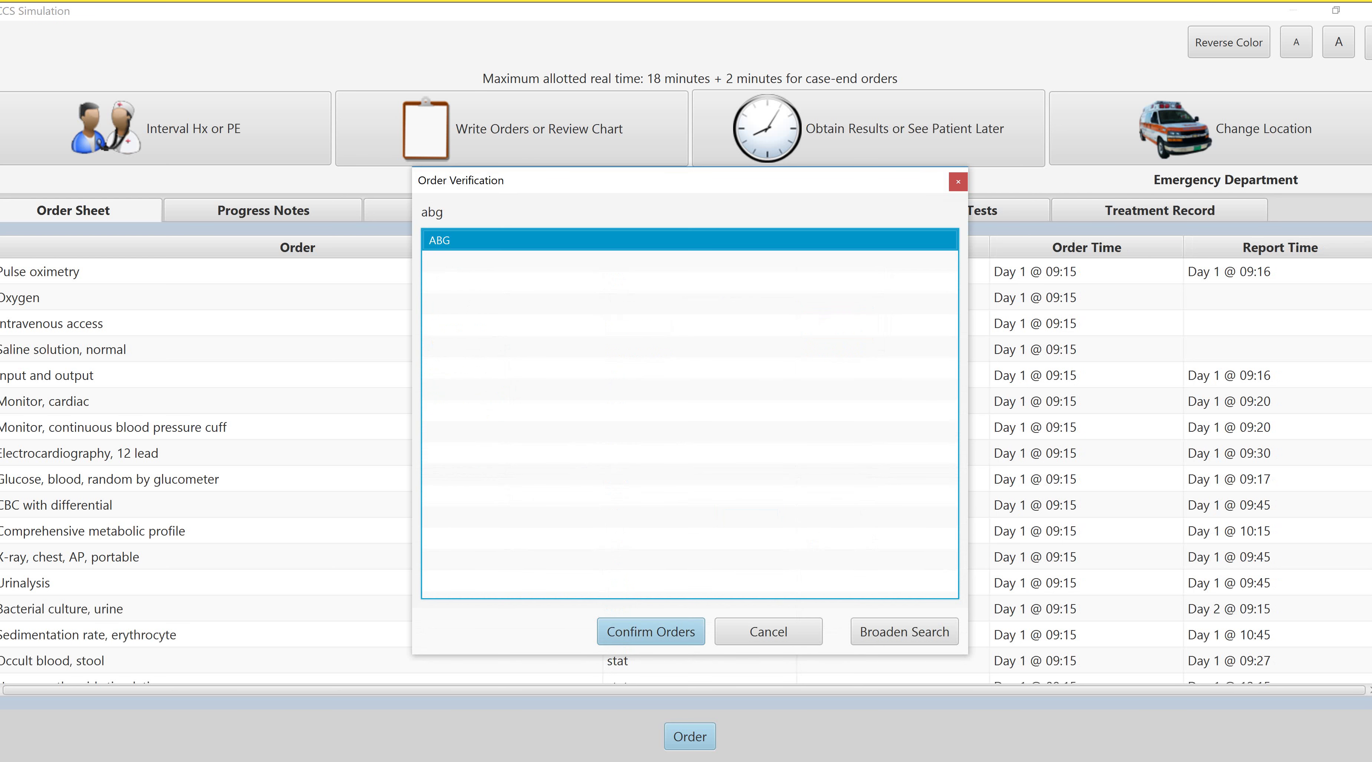
{"action": "left_click", "coordinate": [651, 631]}
{"action": "left_click", "coordinate": [753, 514]}
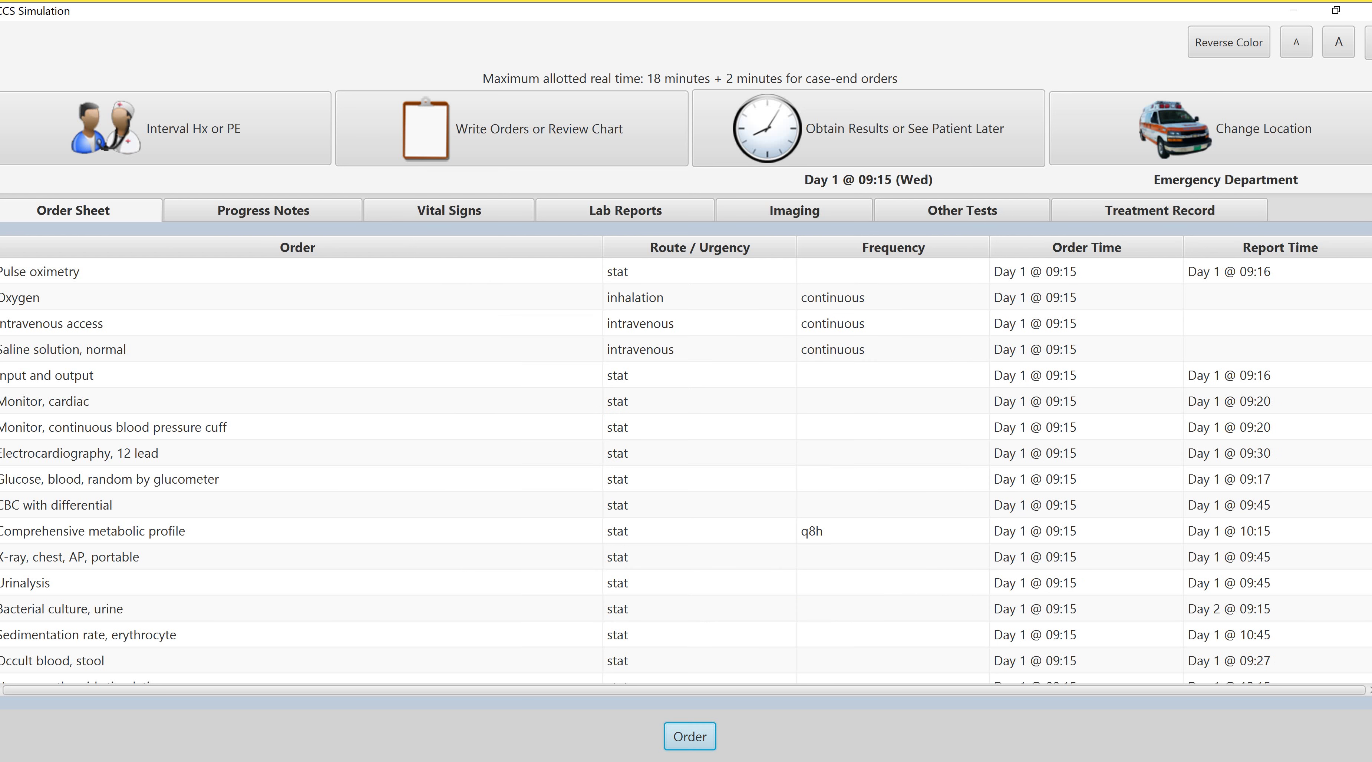
Try to order the glycated hemoglobin test as "HBA1c"
{"action": "left_click", "coordinate": [689, 736]}
{"action": "type", "text": "HB"}
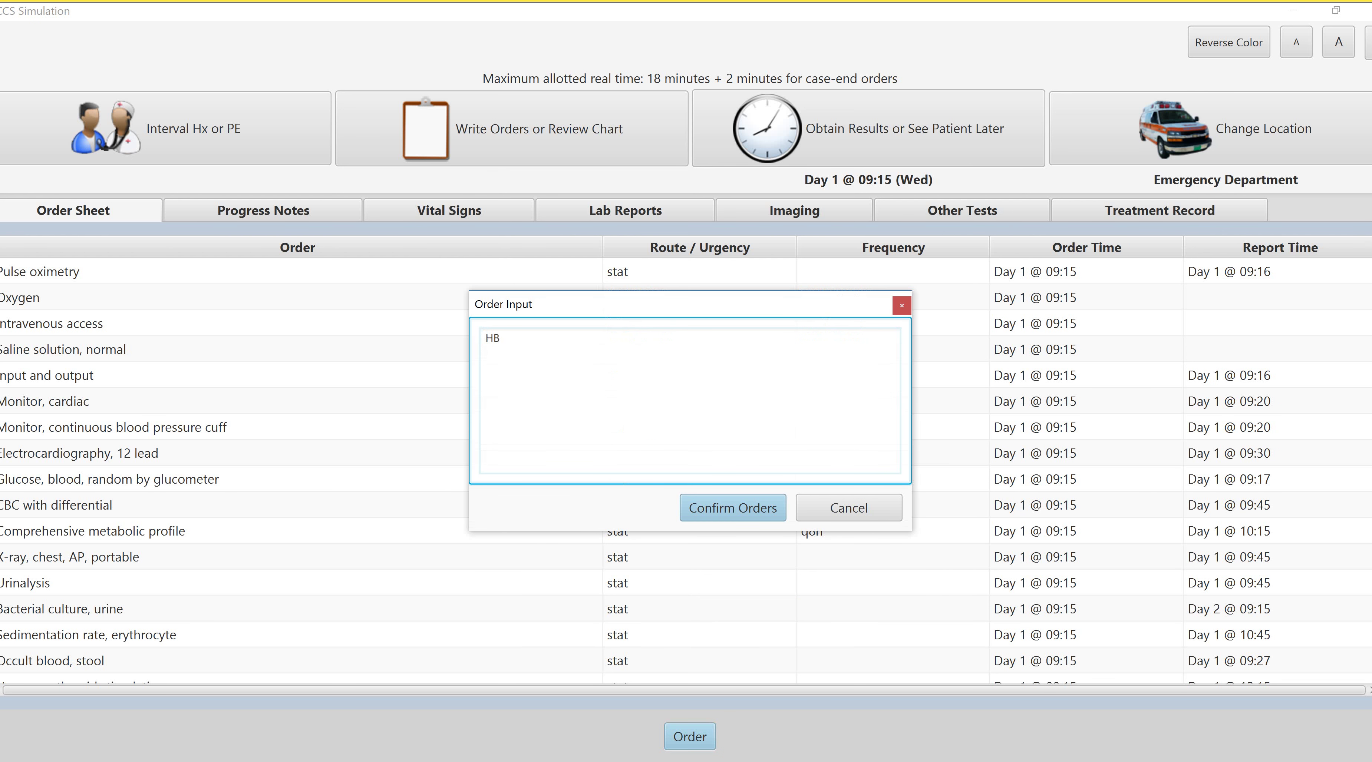
{"action": "type", "text": "A1c"}
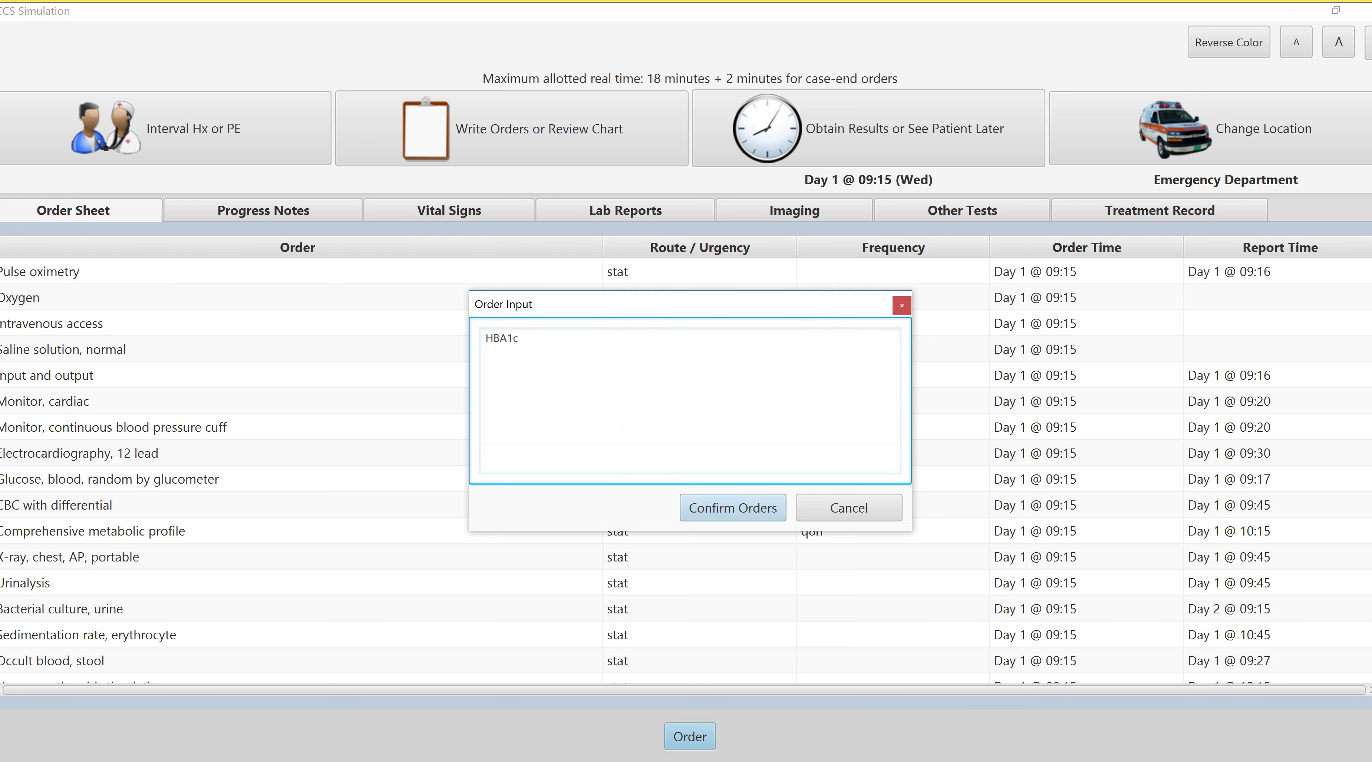
{"action": "left_click", "coordinate": [732, 507]}
{"action": "key", "text": "Return"}
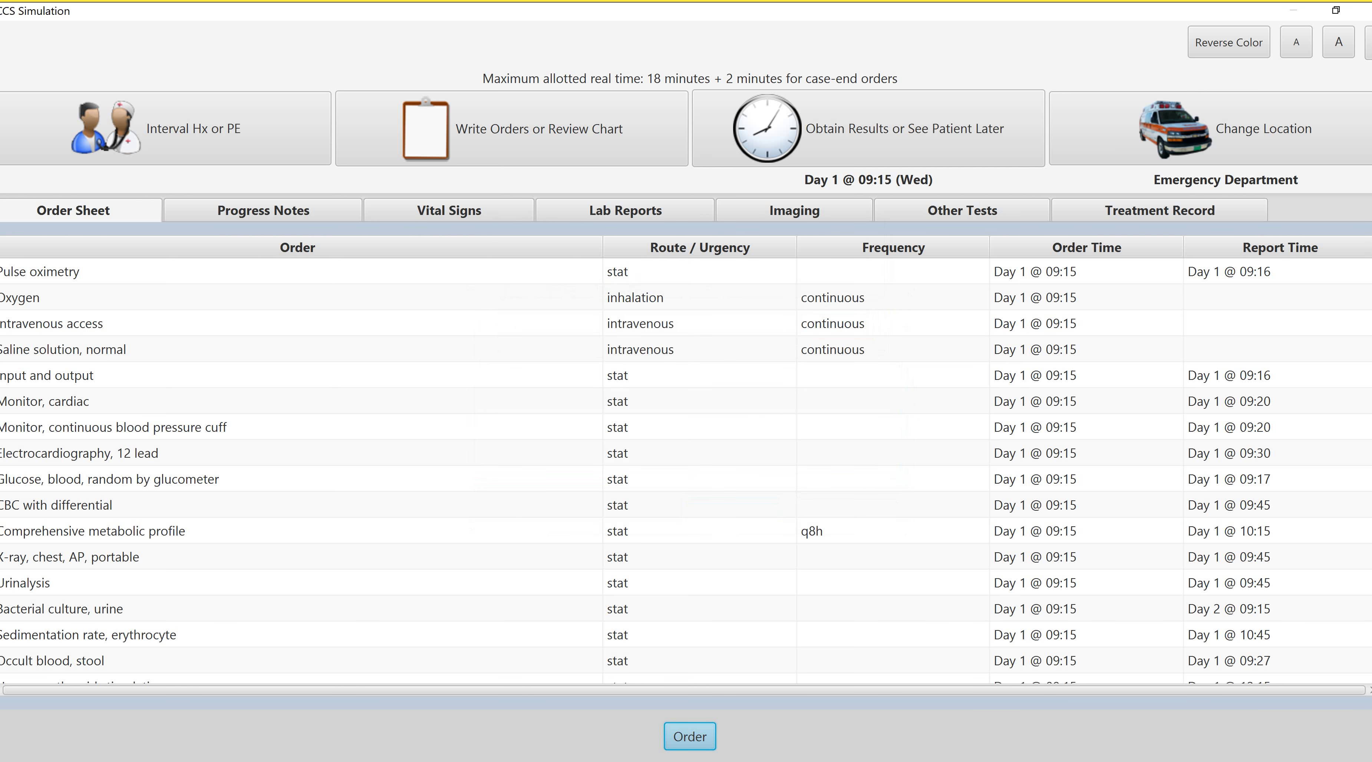
Enter "Hemoglobin A 1 C" as a new order and place Hemoglobin A1C, blood with stat urgency
{"action": "type", "text": "Hemo"}
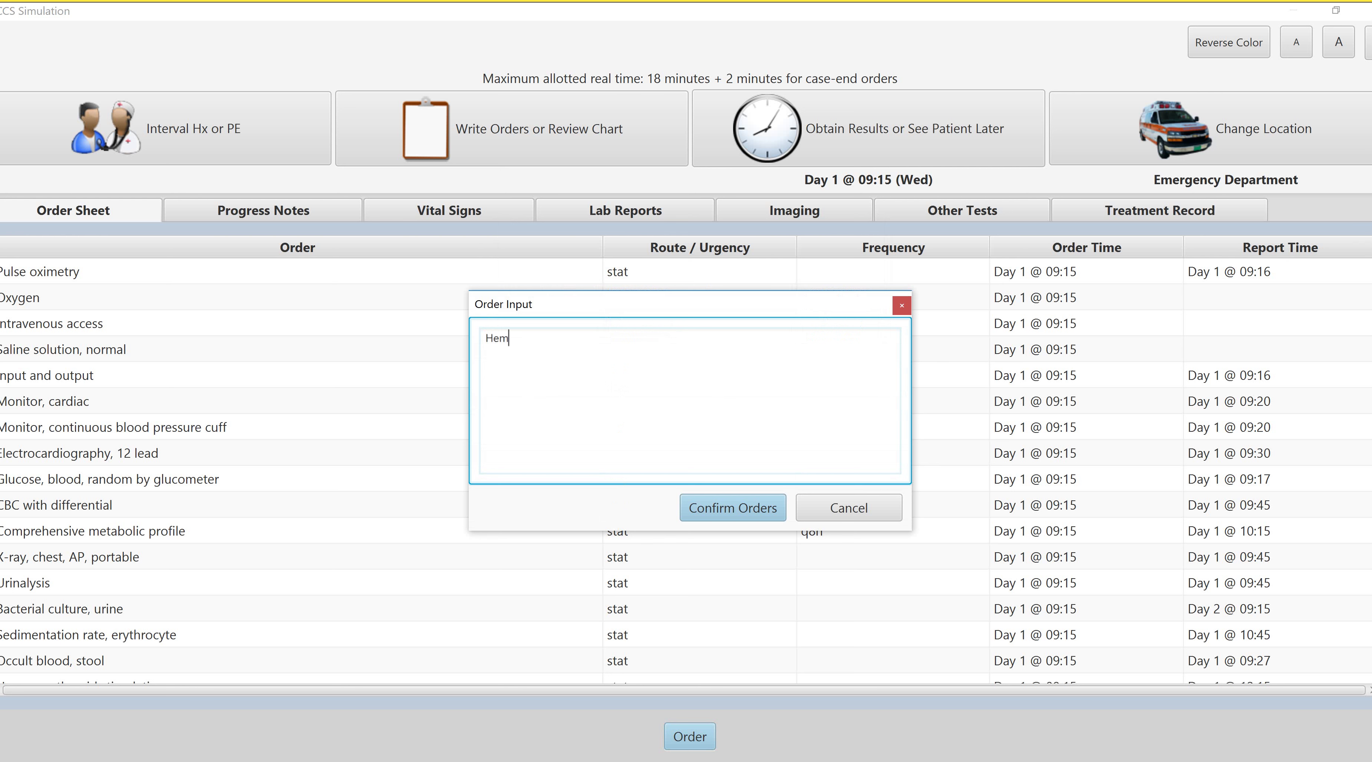
{"action": "type", "text": "obin A 1 C"}
{"action": "key", "text": "Return"}
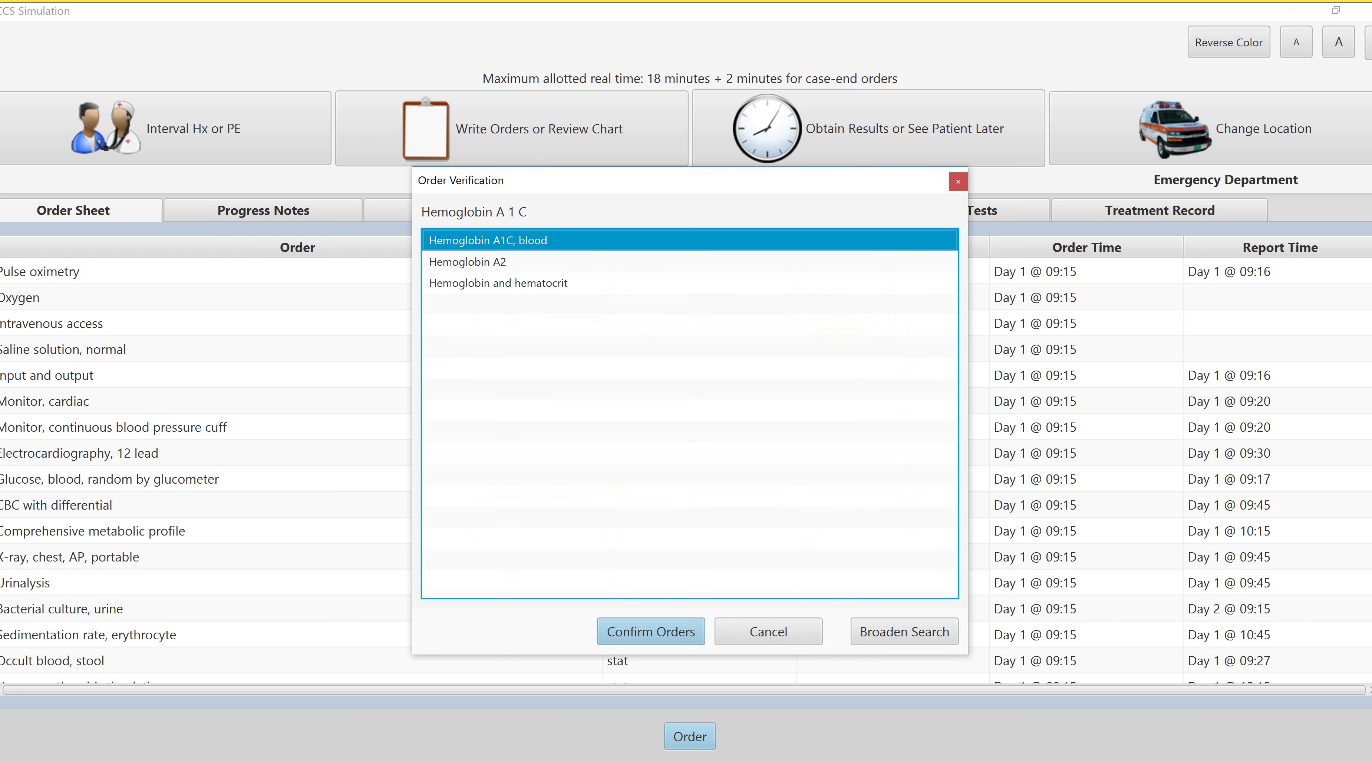
{"action": "key", "text": "Return"}
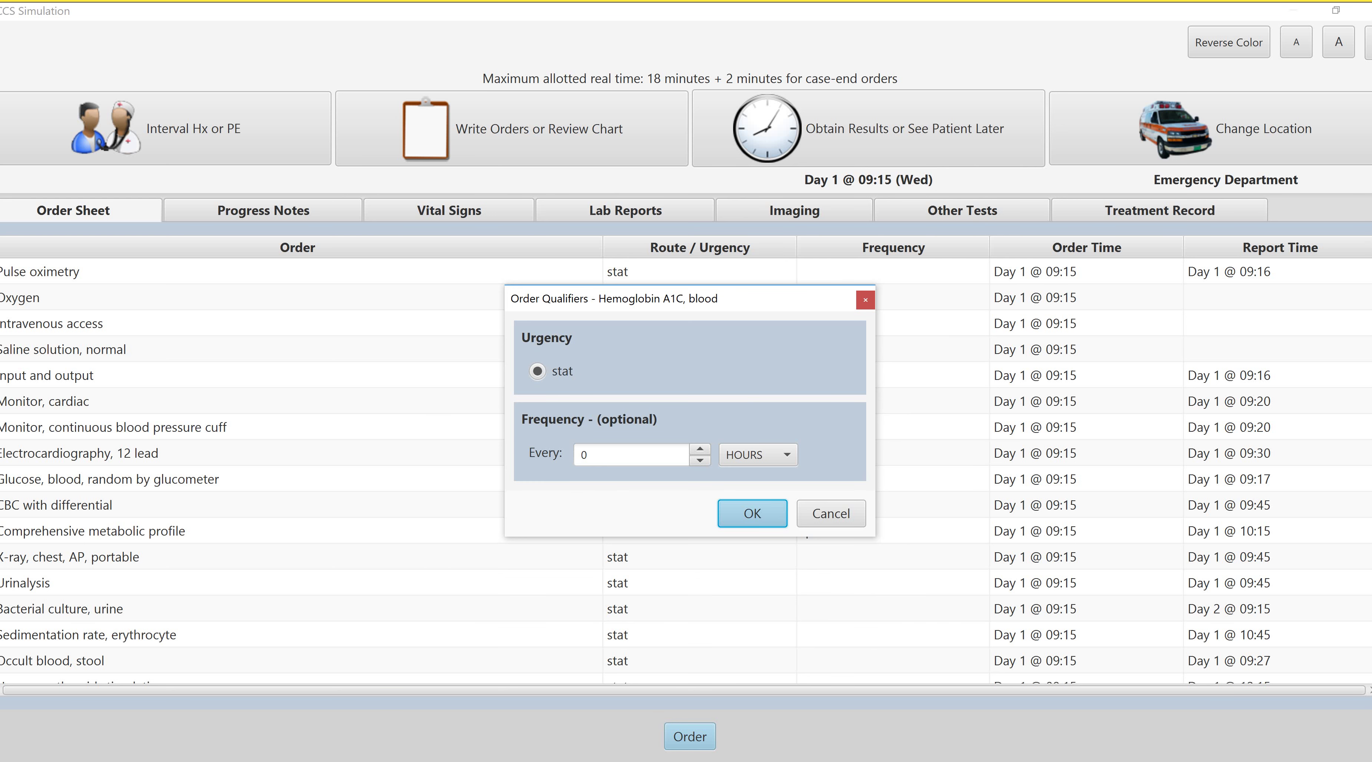
{"action": "key", "text": "Return"}
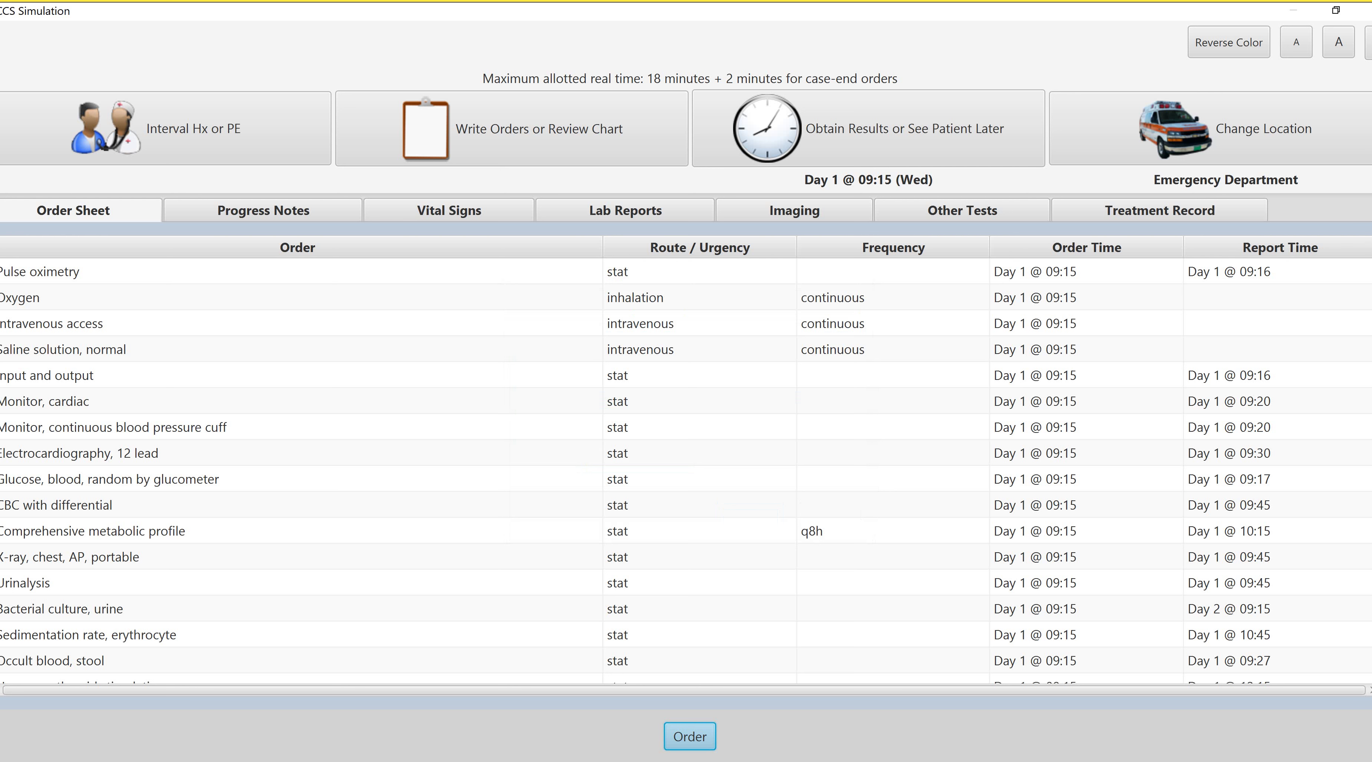
{"action": "left_click", "coordinate": [690, 736]}
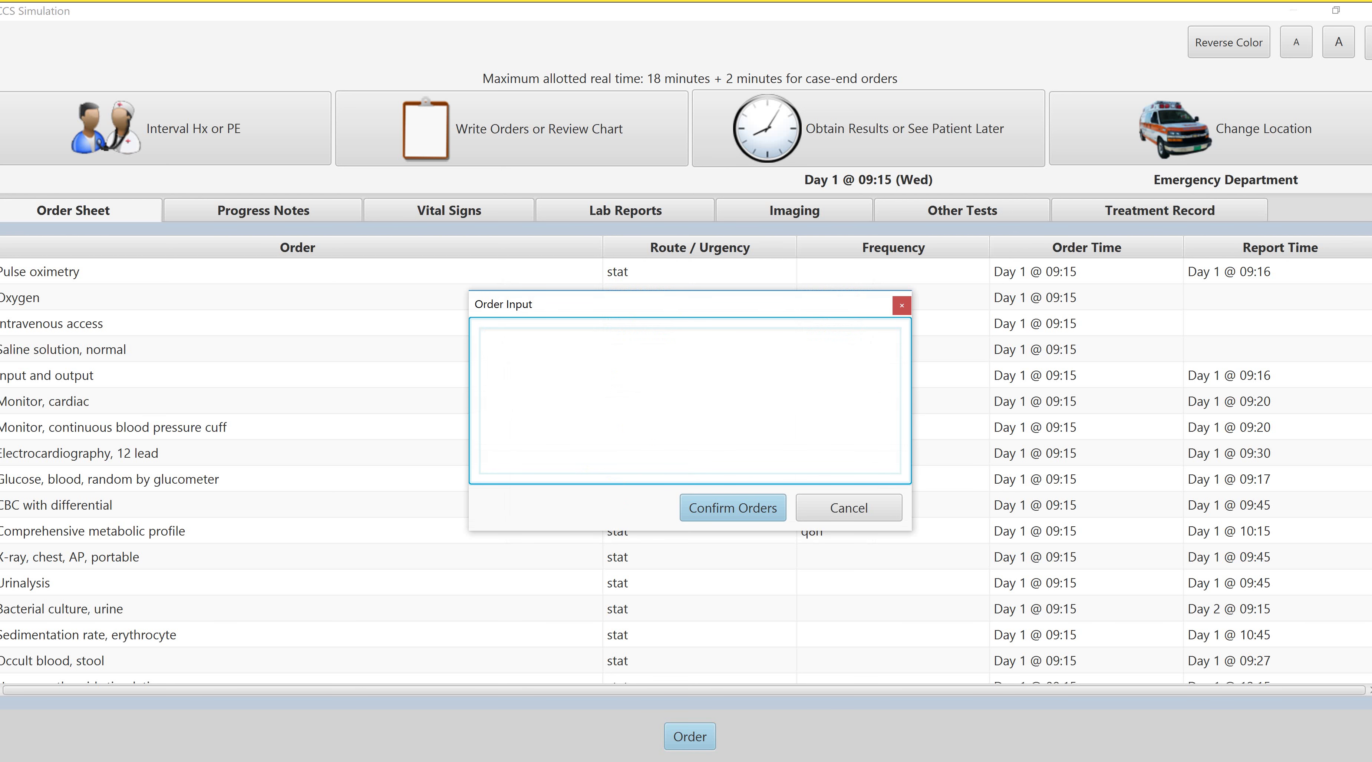
{"action": "type", "text": "fol"}
{"action": "type", "text": "e"}
{"action": "type", "text": "y"}
{"action": "key", "text": "BackSpace"}
{"action": "key", "text": "BackSpace"}
{"action": "key", "text": "BackSpace"}
{"action": "key", "text": "BackSpace"}
{"action": "key", "text": "BackSpace"}
{"action": "type", "text": "urine"}
{"action": "key", "text": "BackSpace"}
{"action": "key", "text": "BackSpace"}
{"action": "key", "text": "BackSpace"}
{"action": "key", "text": "BackSpace"}
{"action": "key", "text": "BackSpace"}
{"action": "key", "text": "BackSpace"}
{"action": "left_click", "coordinate": [848, 508]}
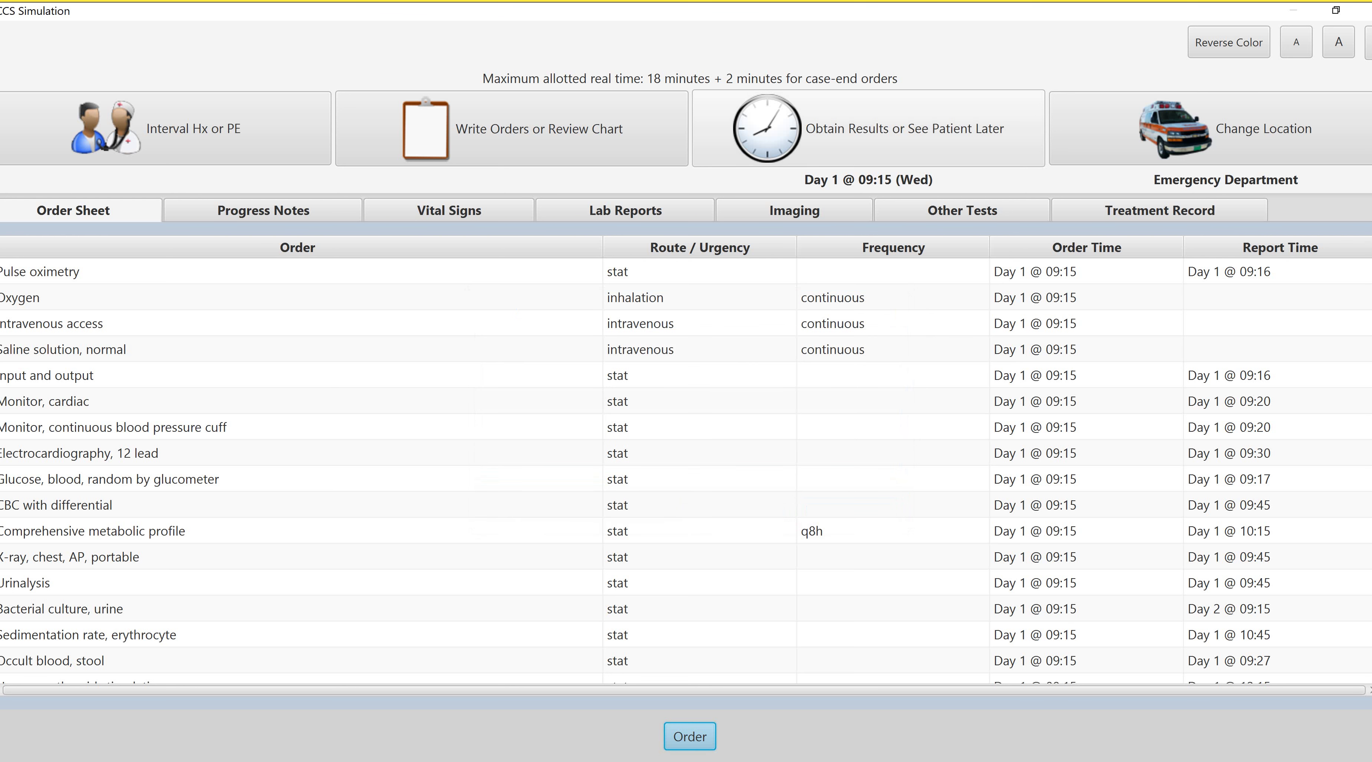
Schedule the case reevaluation for Day 1 at 11:15 and start the clock advance
{"action": "left_click", "coordinate": [868, 129]}
{"action": "left_click", "coordinate": [969, 365]}
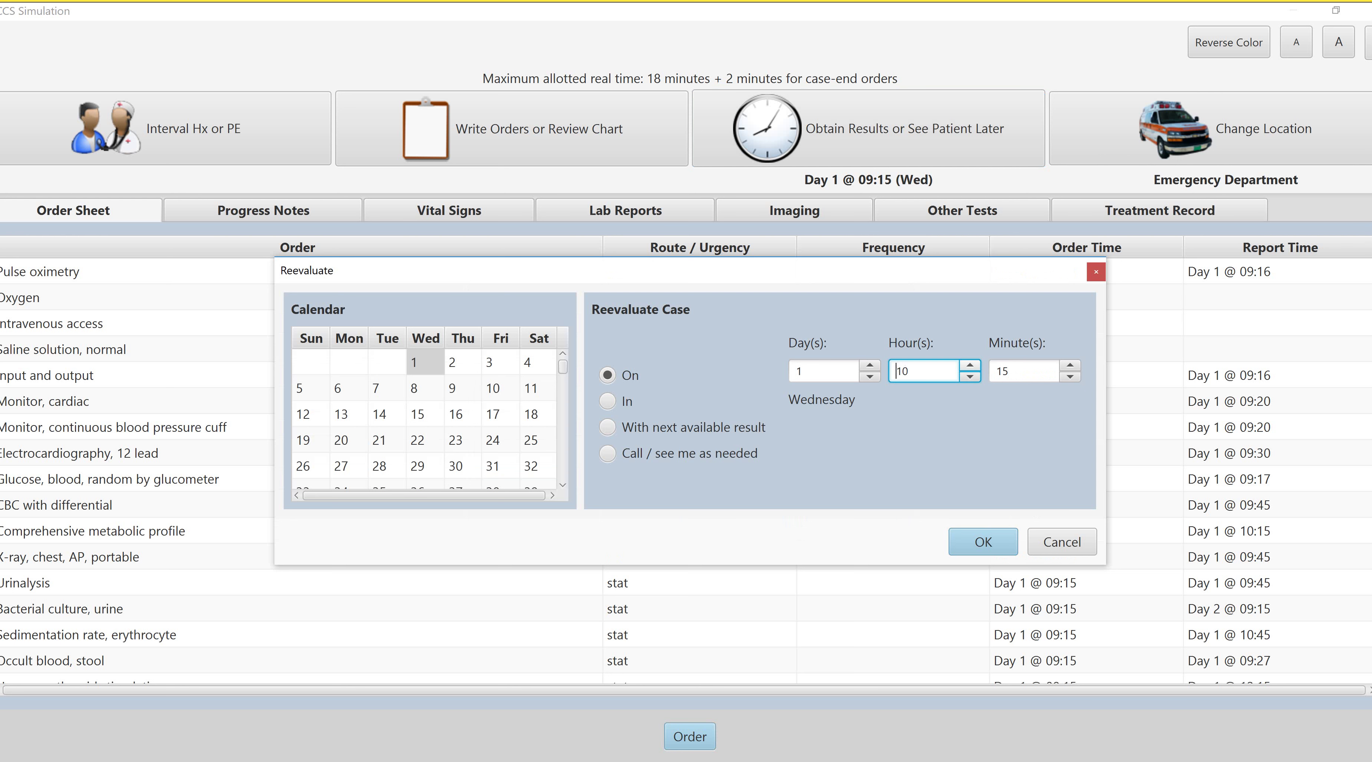
{"action": "left_click", "coordinate": [970, 366]}
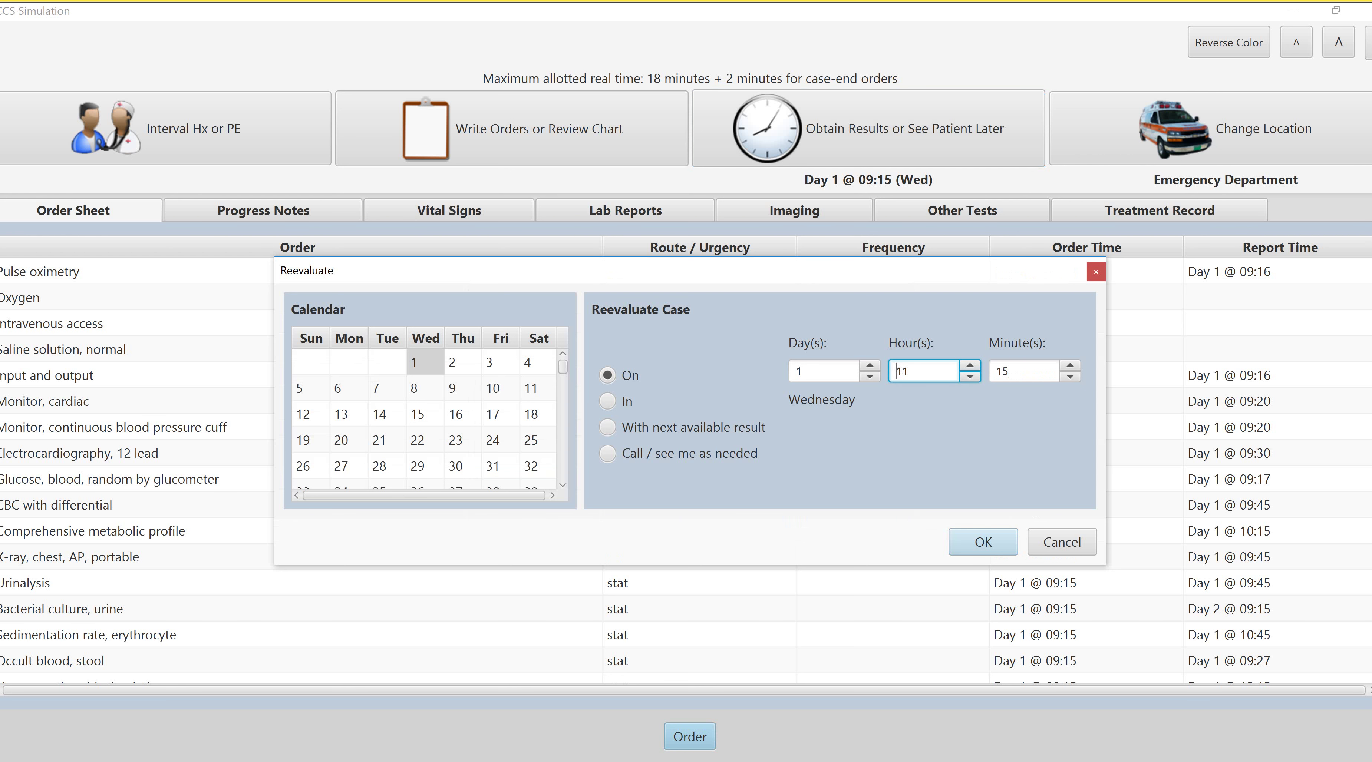
{"action": "left_click", "coordinate": [982, 542]}
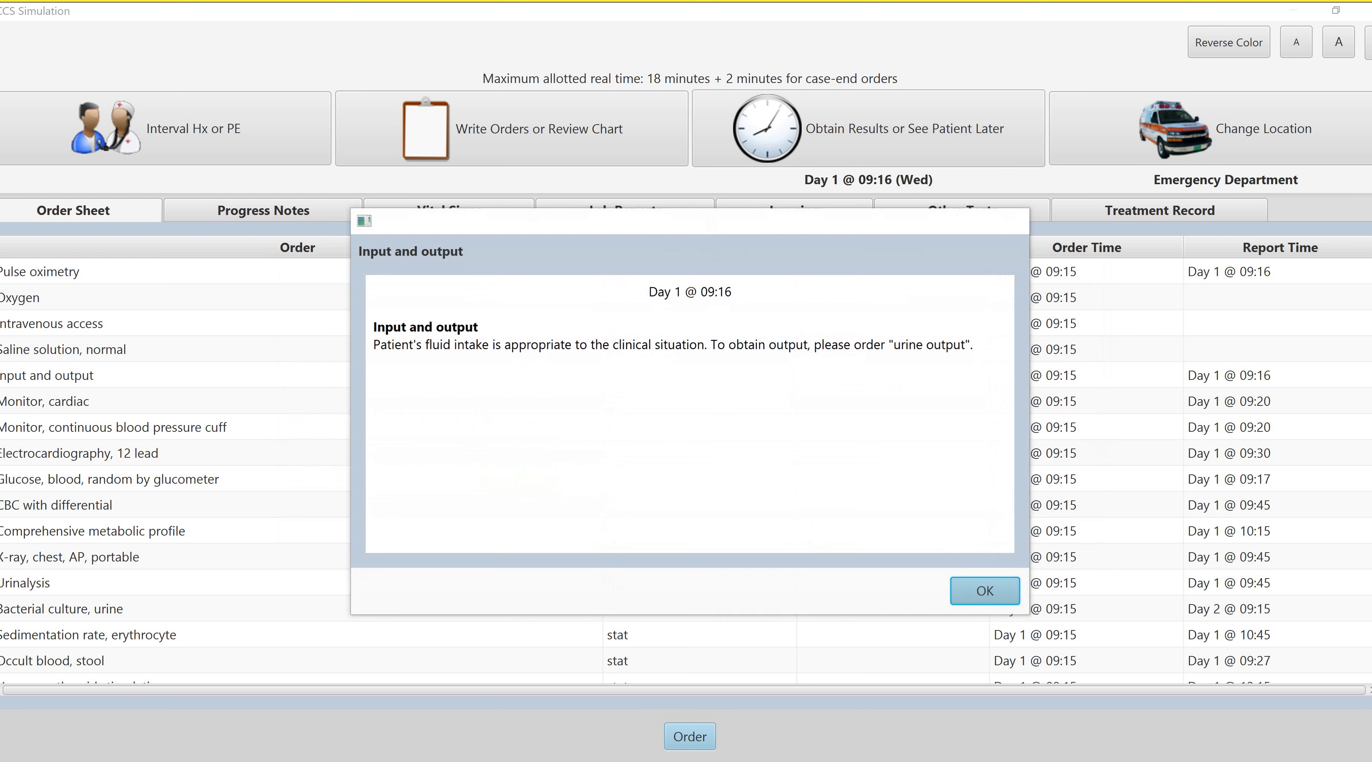
Read and close the first returned results, including input and output and random glucose, continuing the clock advance after each set
{"action": "key", "text": "Return"}
{"action": "key", "text": "Return"}
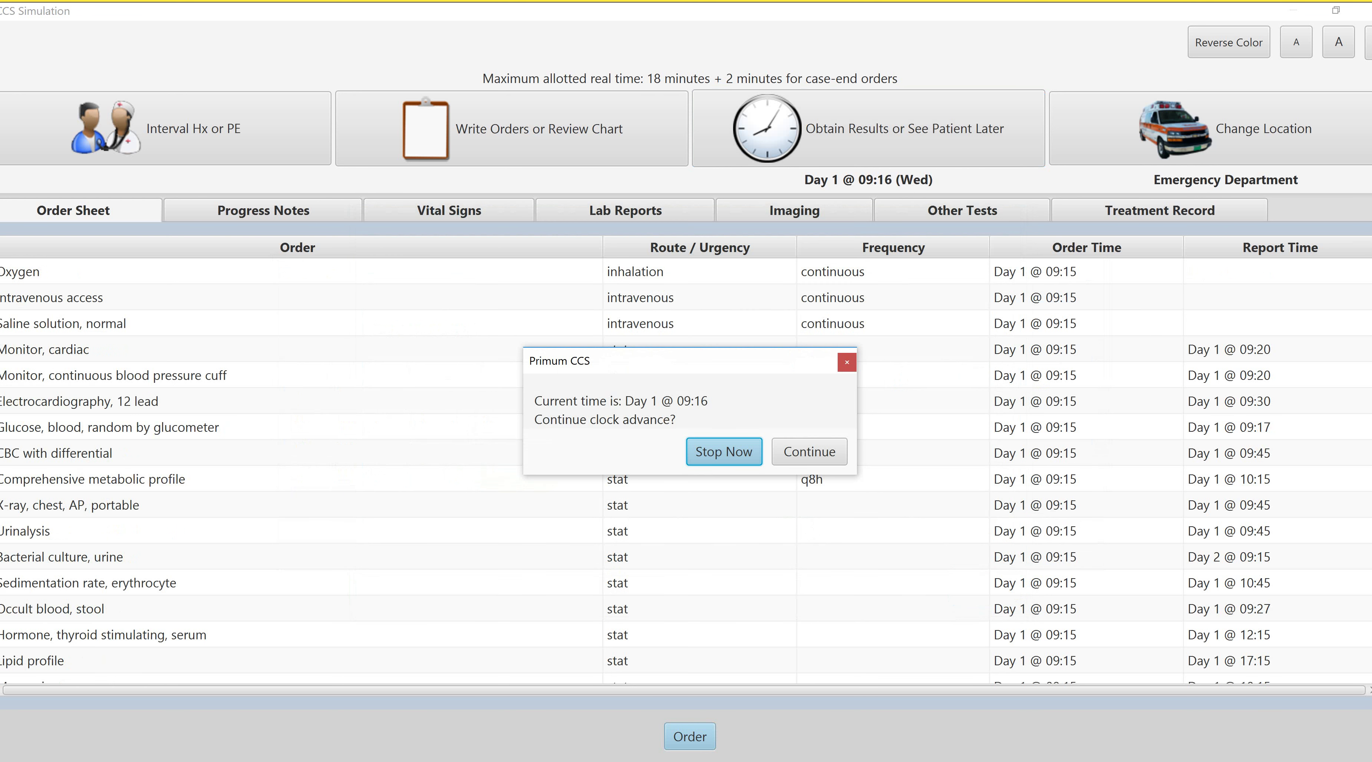
{"action": "key", "text": "Tab"}
{"action": "key", "text": "Return"}
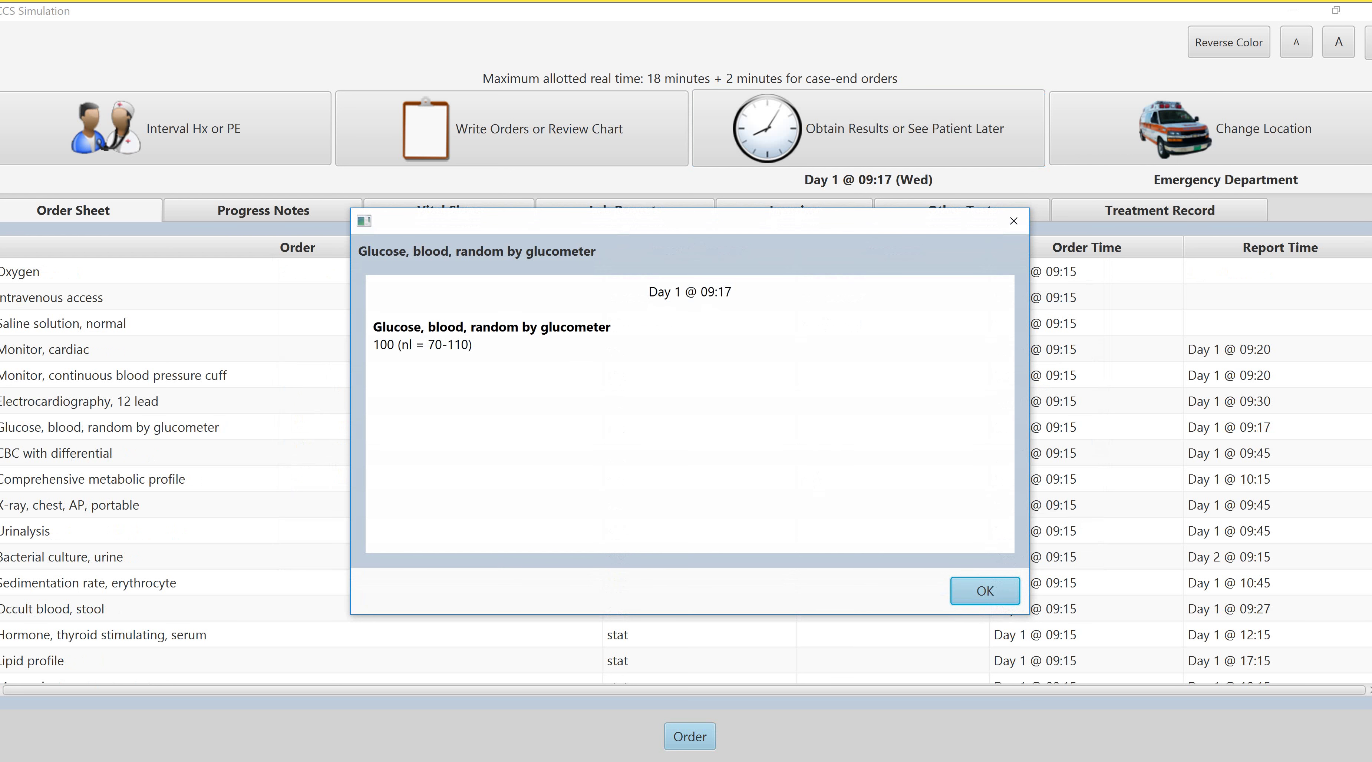
{"action": "key", "text": "Return"}
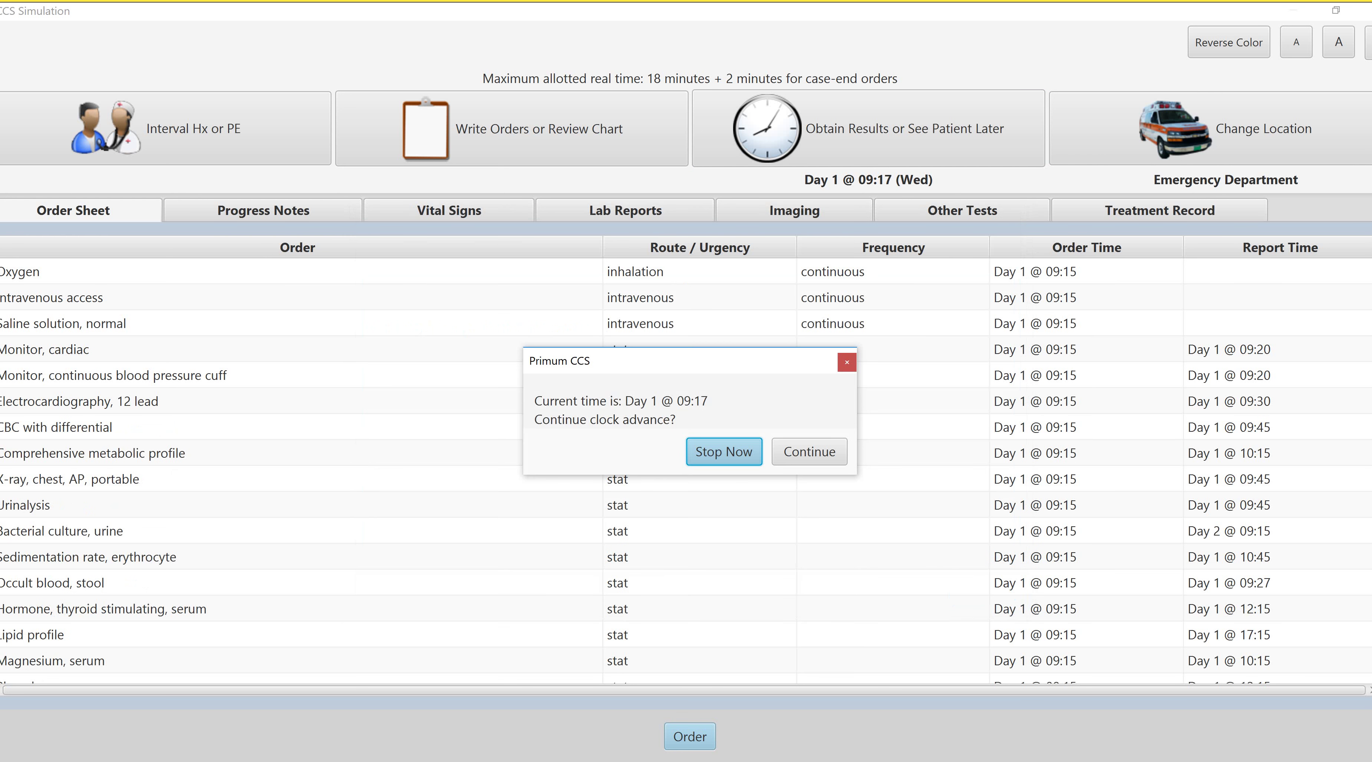
{"action": "left_click", "coordinate": [809, 452]}
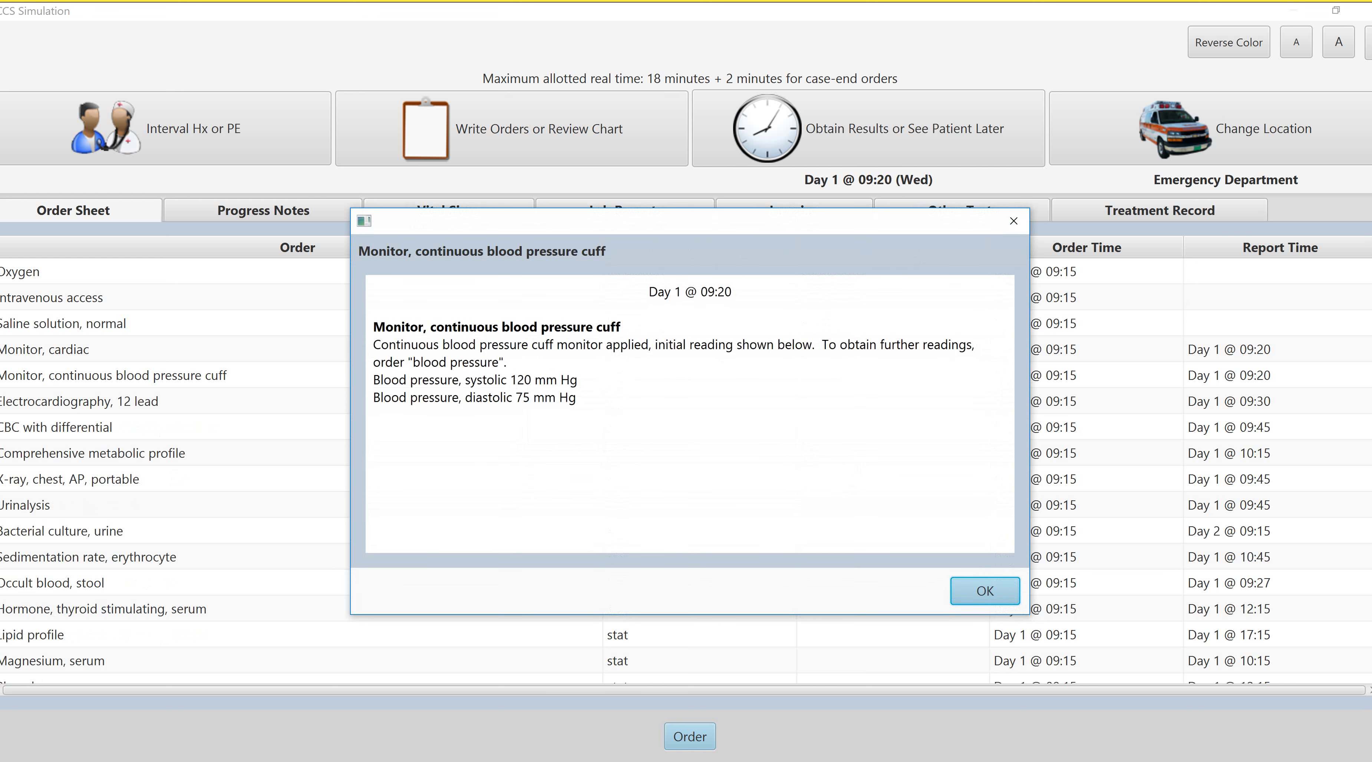
Review the blood pressure cuff, Hemoglobin A1C and cardiac monitor results, and continue the clock advance
{"action": "key", "text": "Return"}
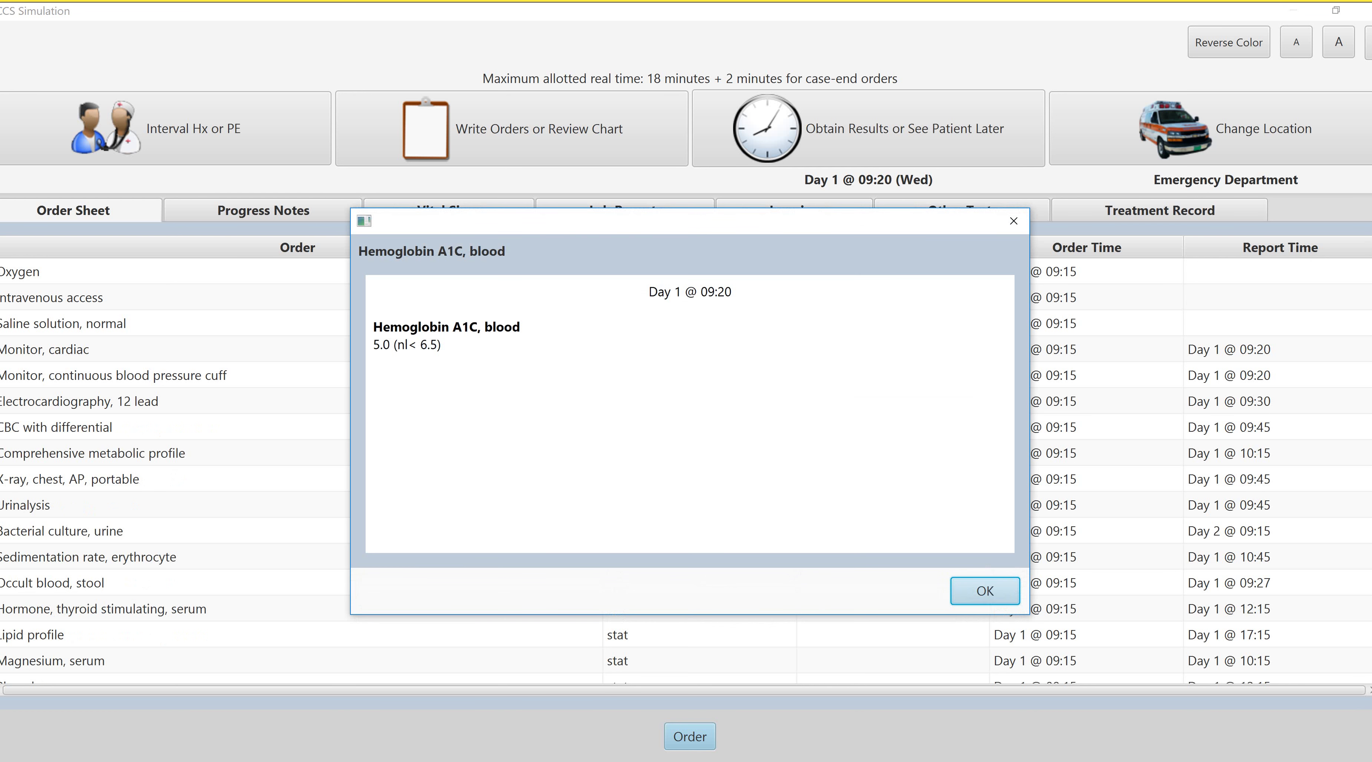
{"action": "key", "text": "Return"}
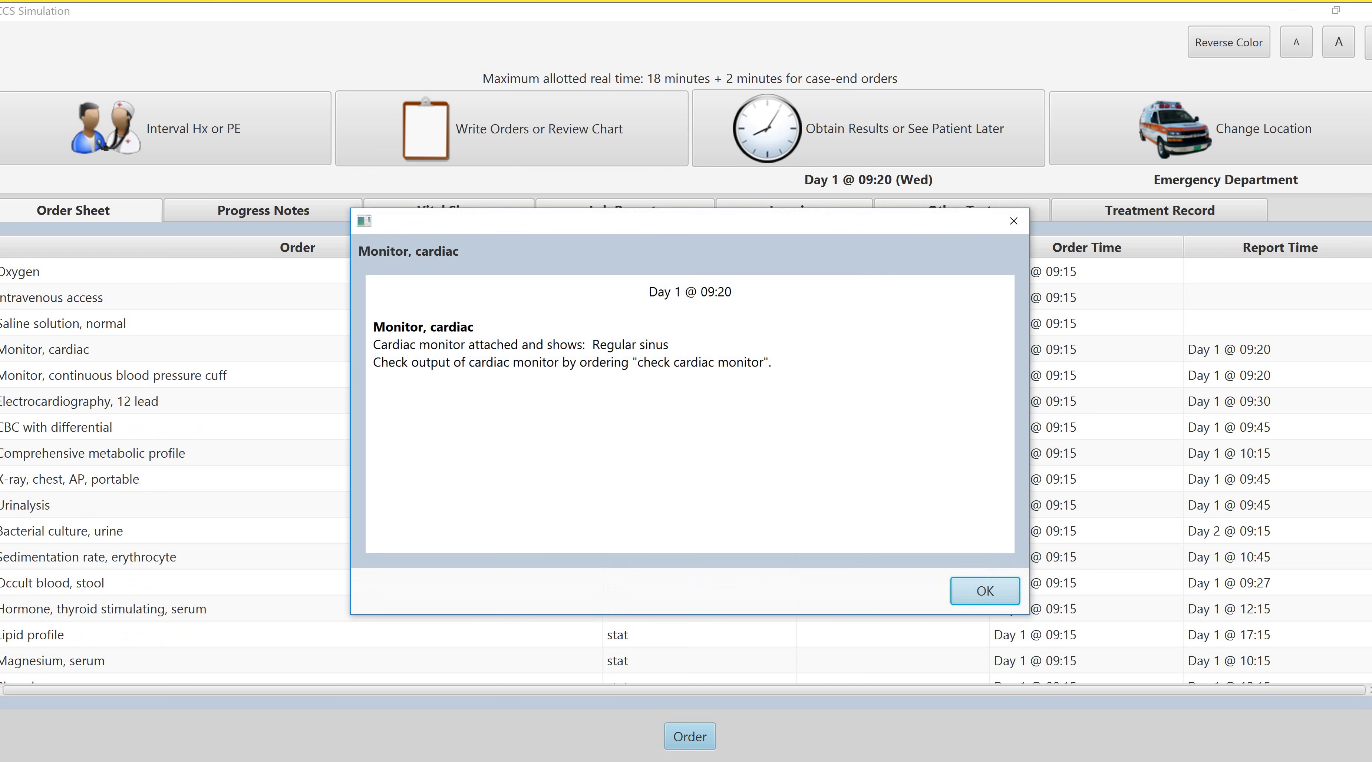
{"action": "key", "text": "Return"}
{"action": "key", "text": "Tab"}
{"action": "key", "text": "Return"}
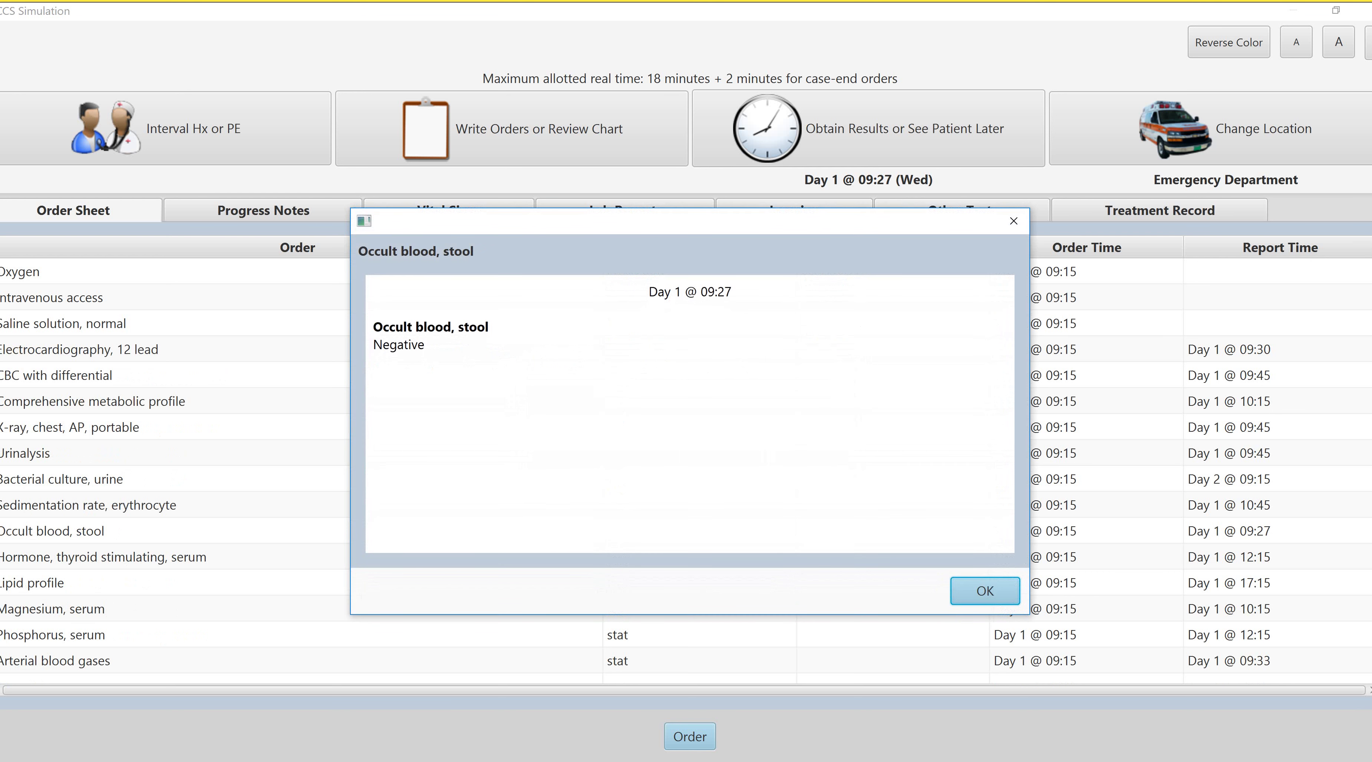
Review the stool occult blood and 12-lead ECG results, continuing the clock advance after each one
{"action": "key", "text": "Return"}
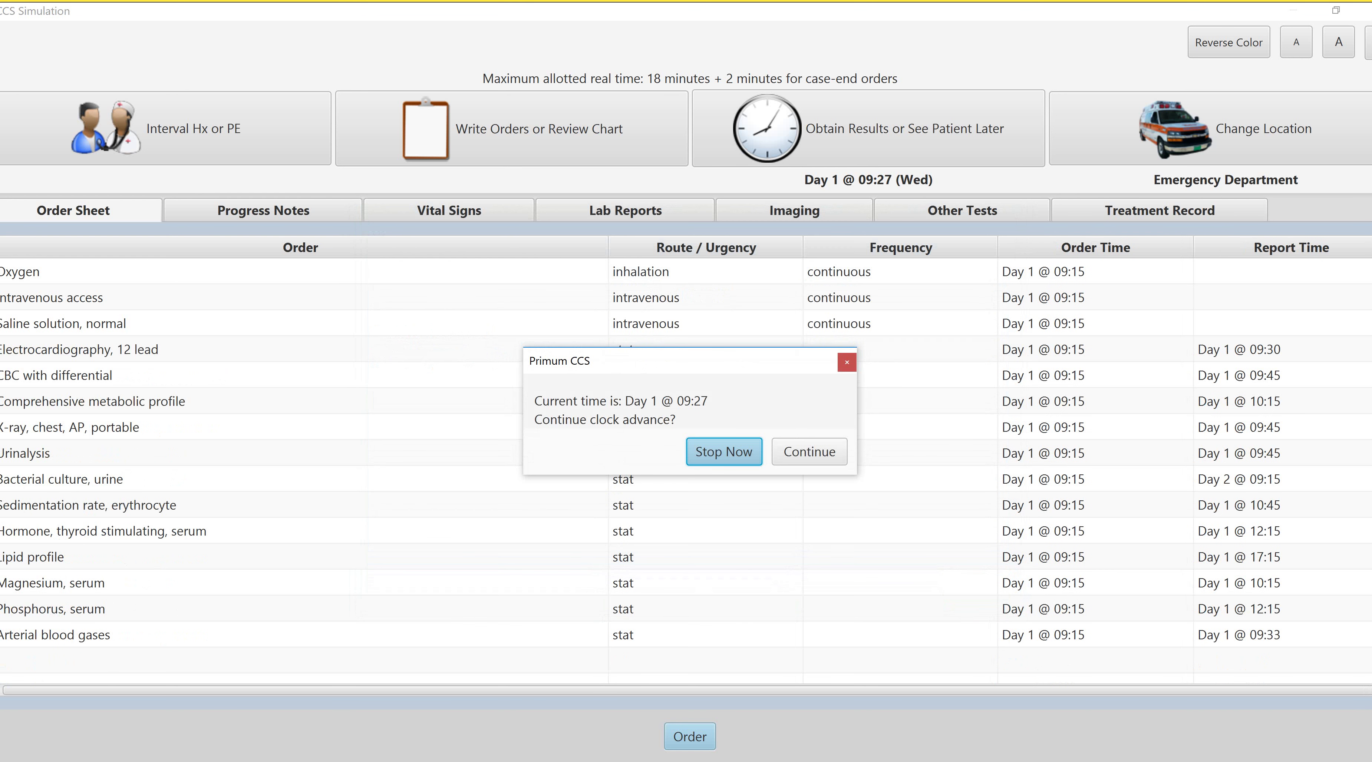
{"action": "key", "text": "Tab"}
{"action": "key", "text": "Return"}
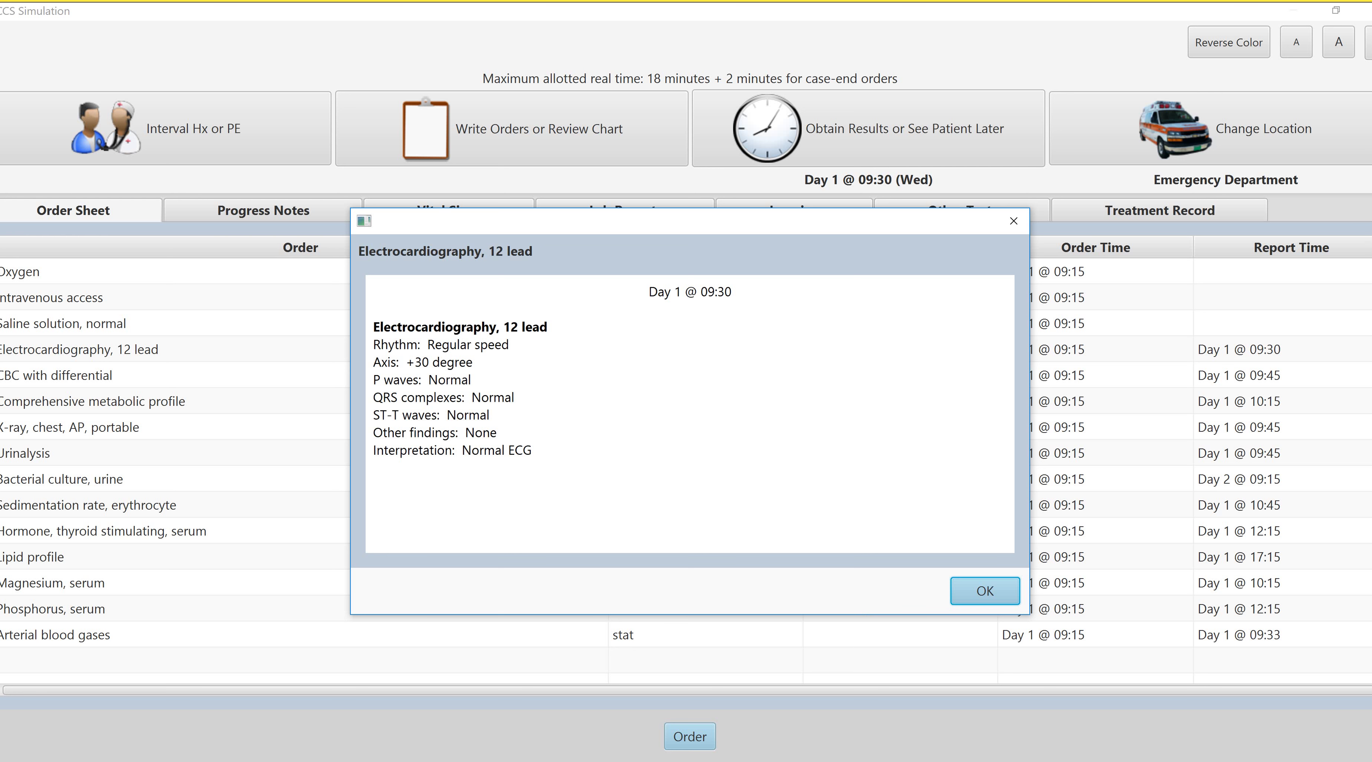
{"action": "left_click", "coordinate": [985, 591]}
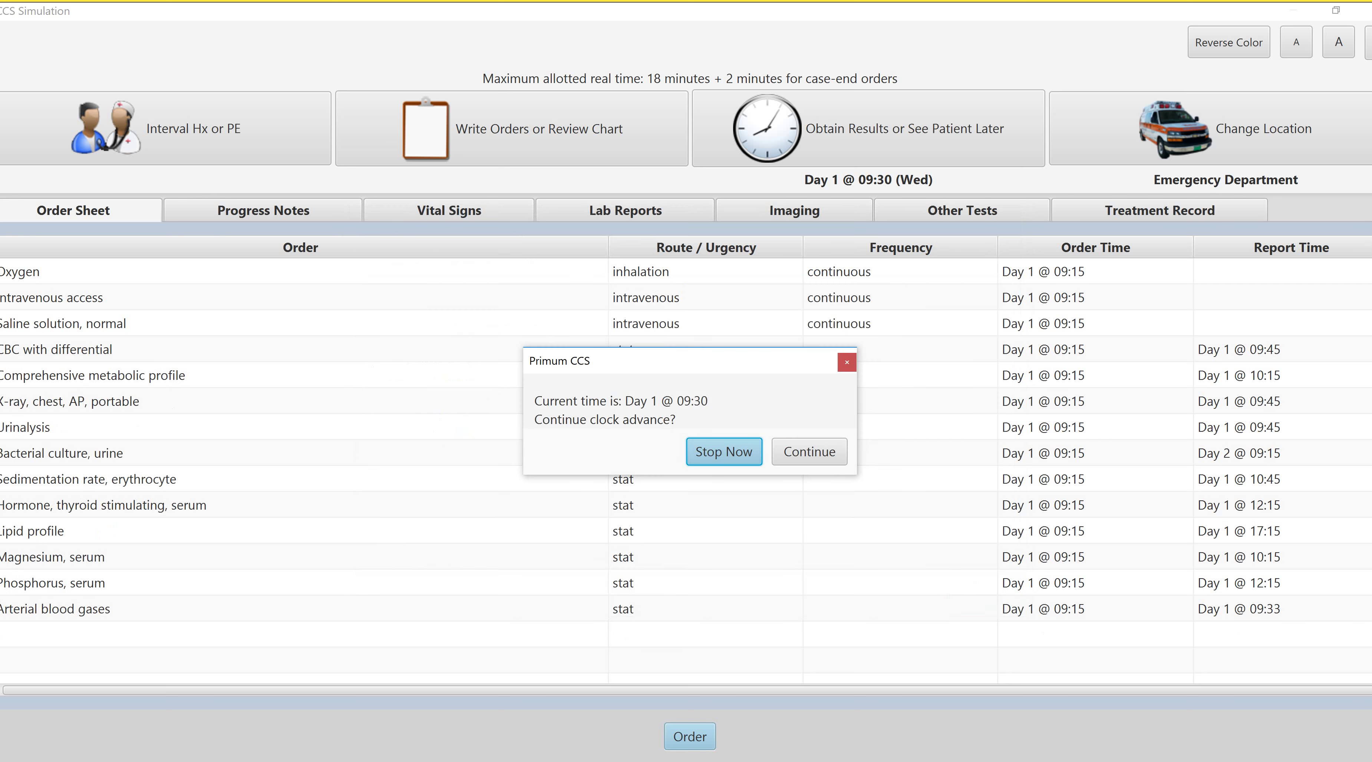
{"action": "left_click", "coordinate": [809, 453]}
Review the results up to the portable chest X-ray and CBC with differential, and stop the clock at Day 1 09:45
{"action": "left_click", "coordinate": [984, 591]}
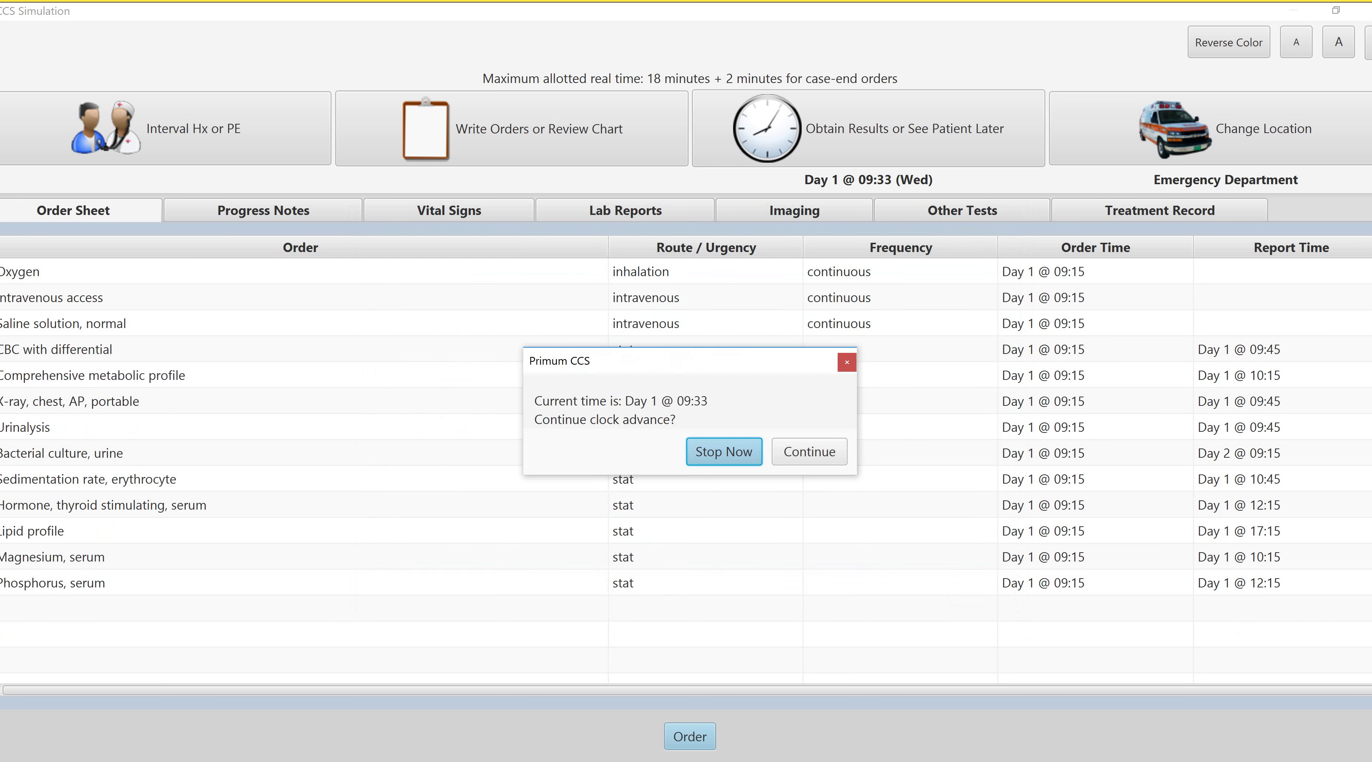
{"action": "left_click", "coordinate": [810, 453]}
{"action": "left_click", "coordinate": [985, 591]}
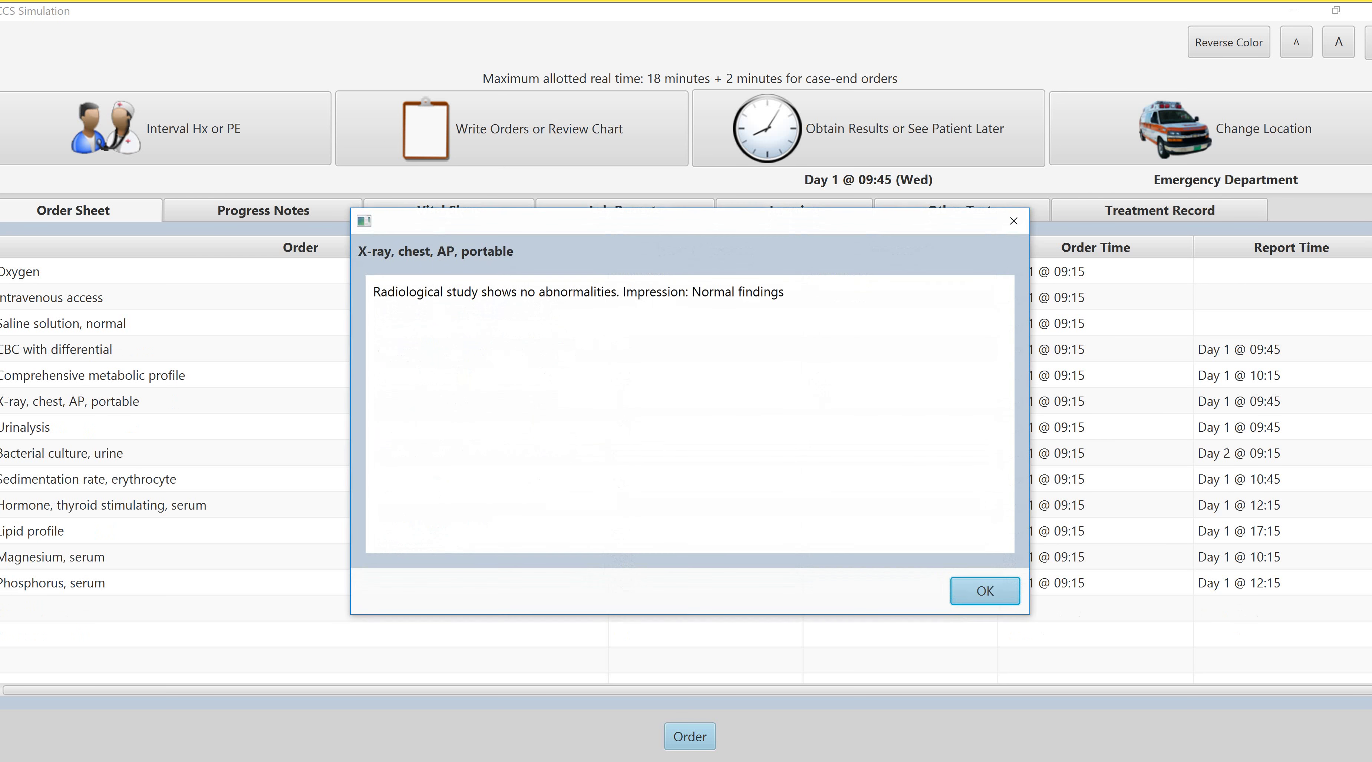
{"action": "left_click", "coordinate": [985, 591]}
{"action": "left_click", "coordinate": [985, 591]}
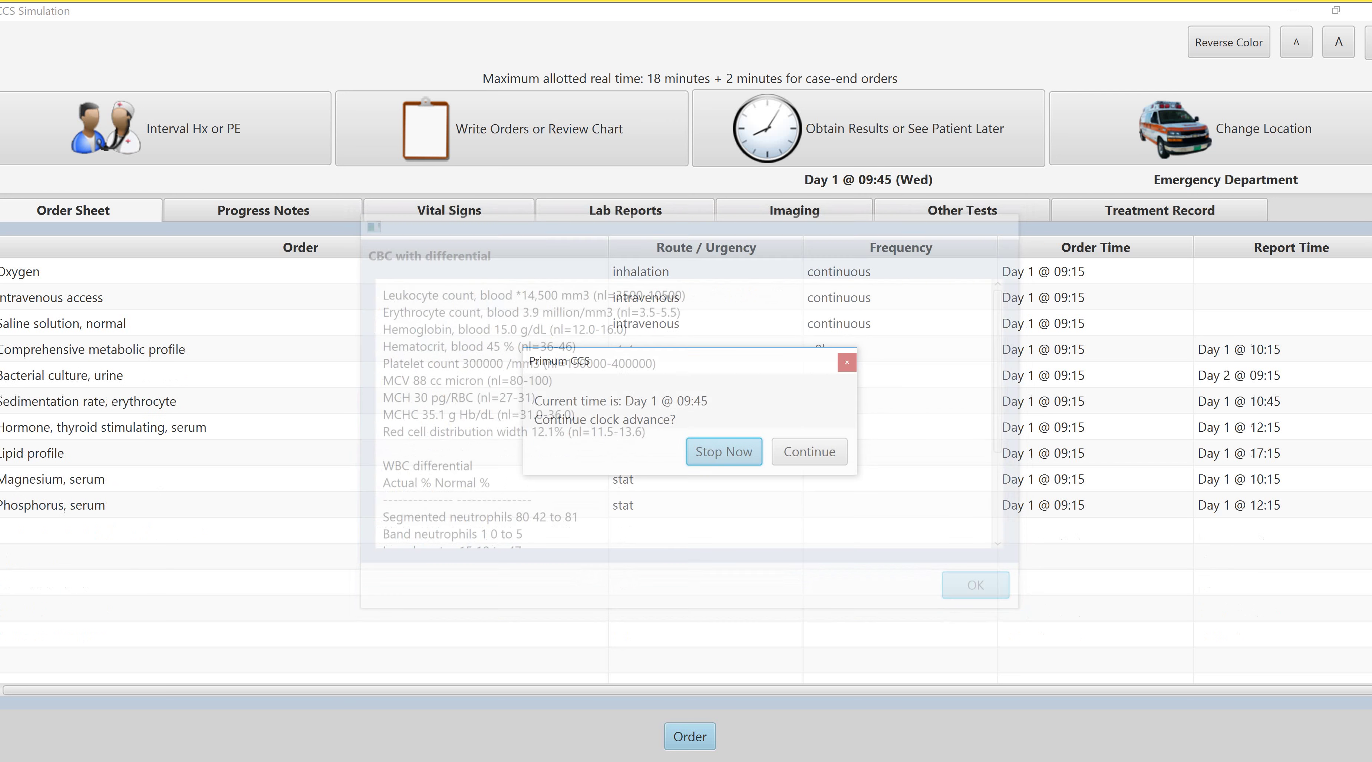
{"action": "left_click", "coordinate": [724, 452]}
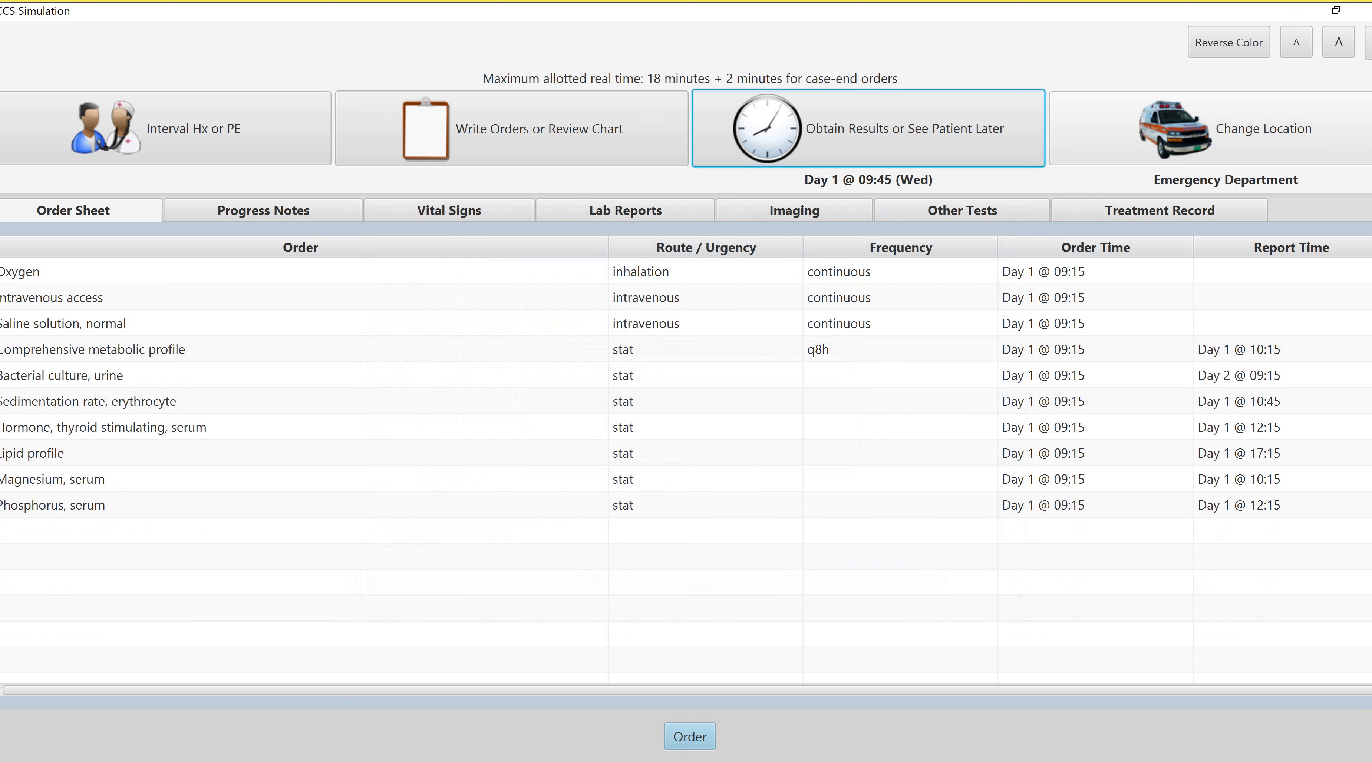
Transfer the patient to the Inpatient Unit and close the vital signs report
{"action": "left_click", "coordinate": [1223, 128]}
{"action": "left_click", "coordinate": [614, 511]}
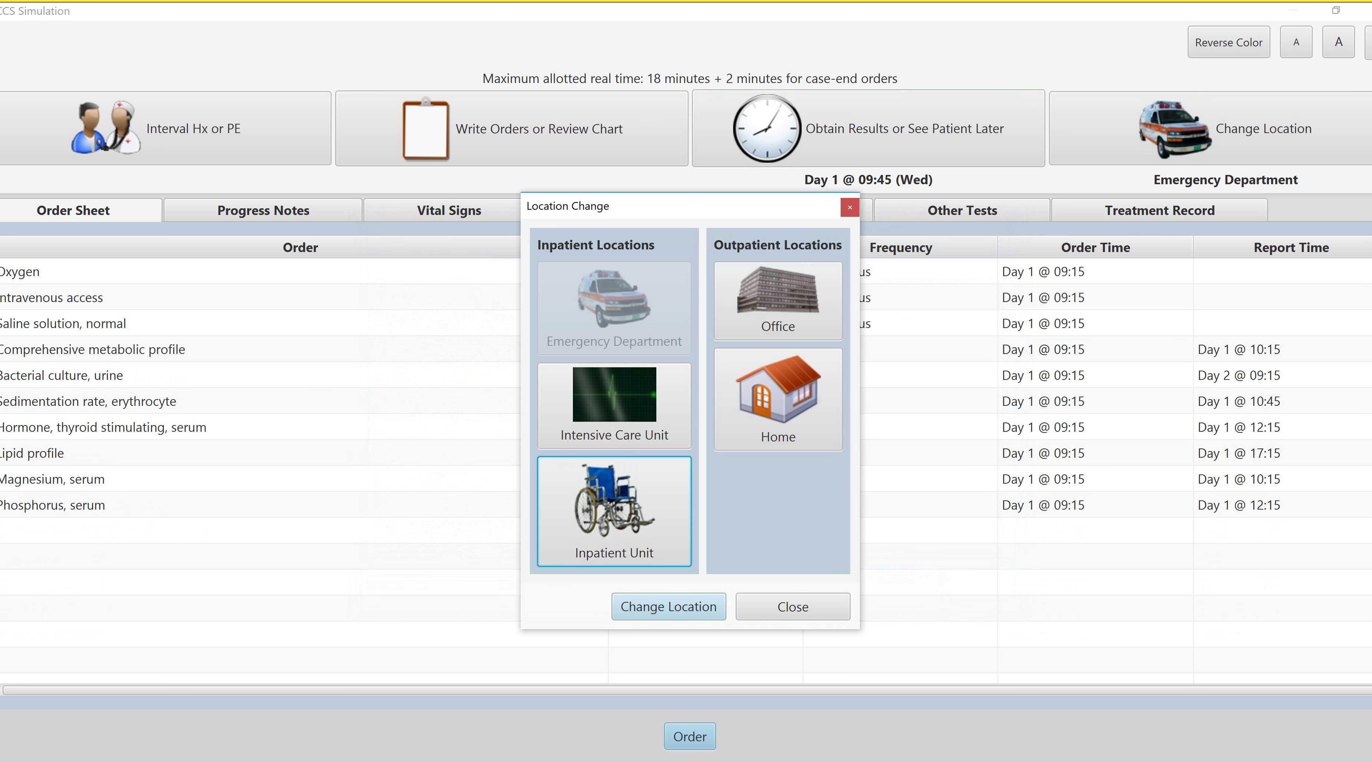
{"action": "left_click", "coordinate": [668, 607]}
{"action": "left_click", "coordinate": [897, 619]}
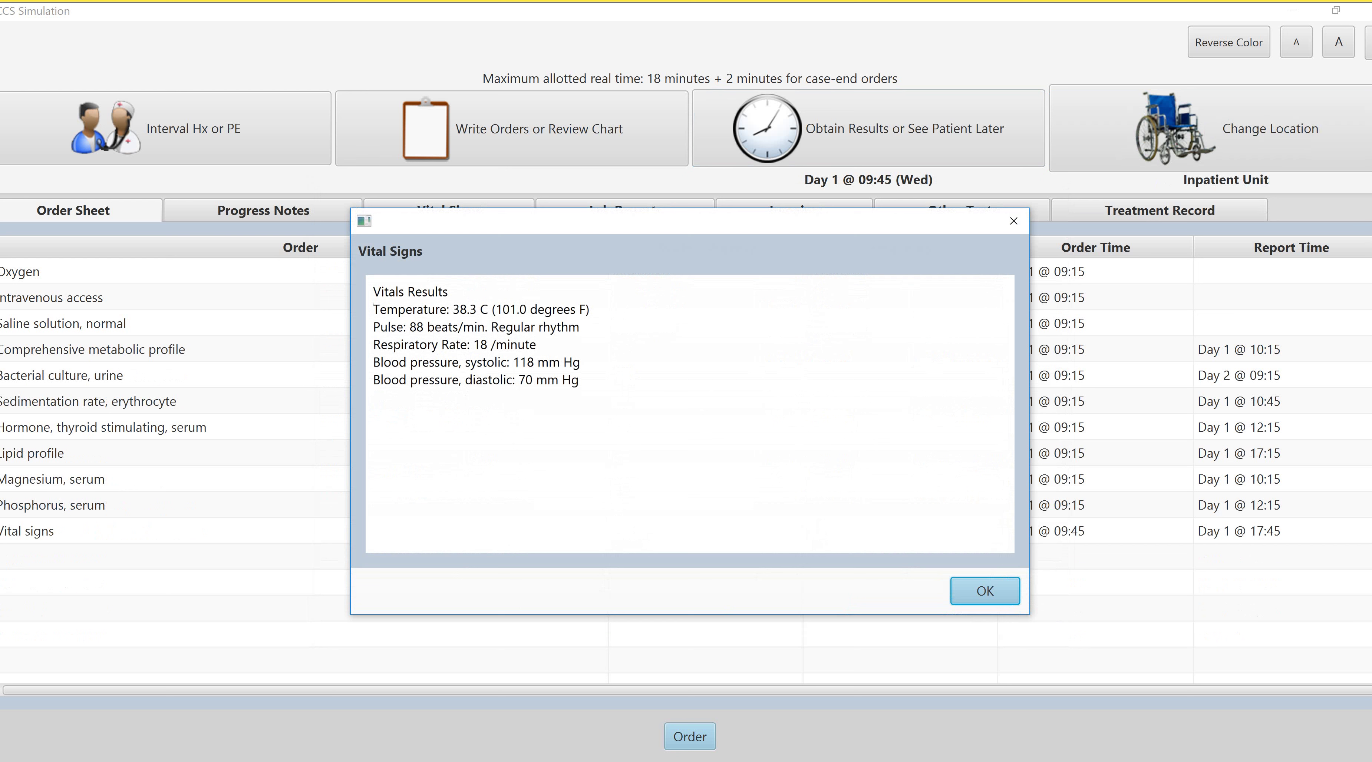
{"action": "left_click", "coordinate": [984, 592]}
Submit a new order list with vitals, pantaprazole, bed rest, npo and pneumatic compression
{"action": "left_click", "coordinate": [689, 737]}
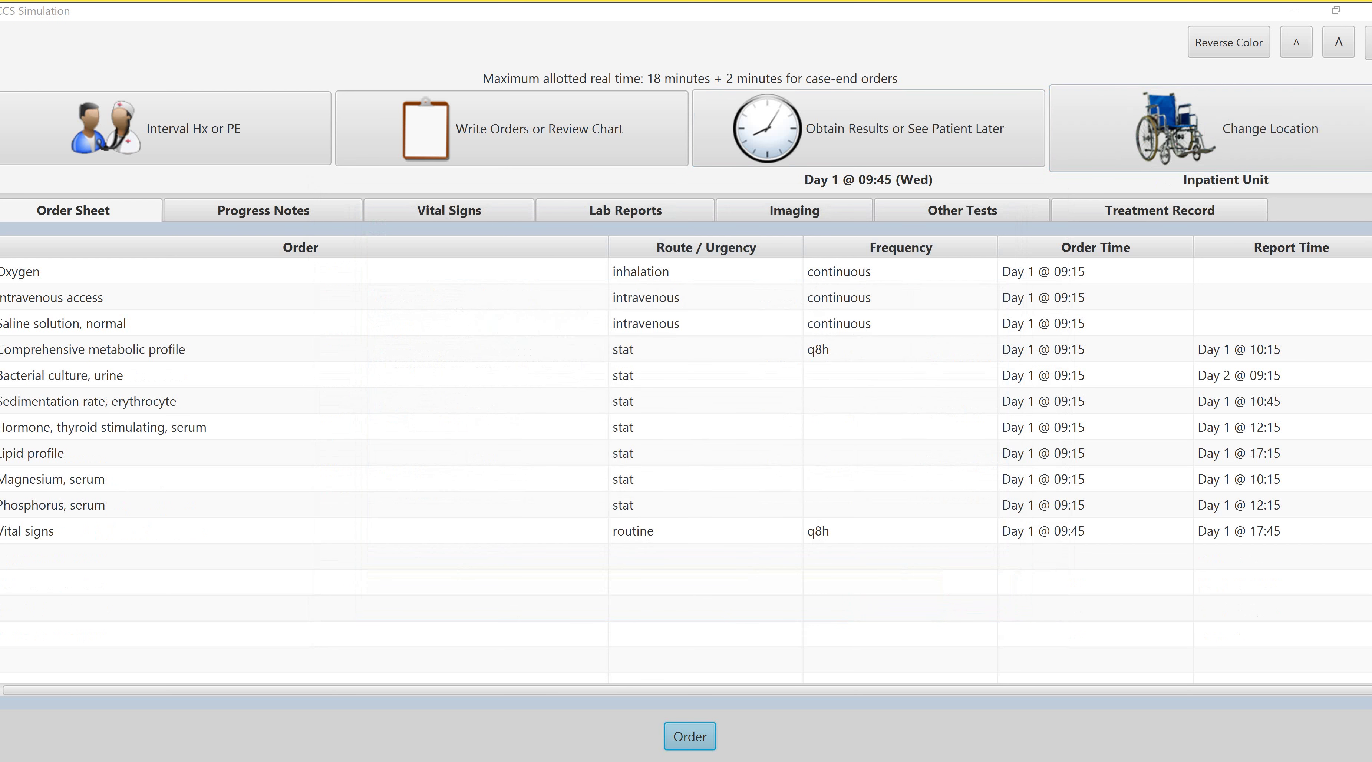
{"action": "type", "text": "vitals"}
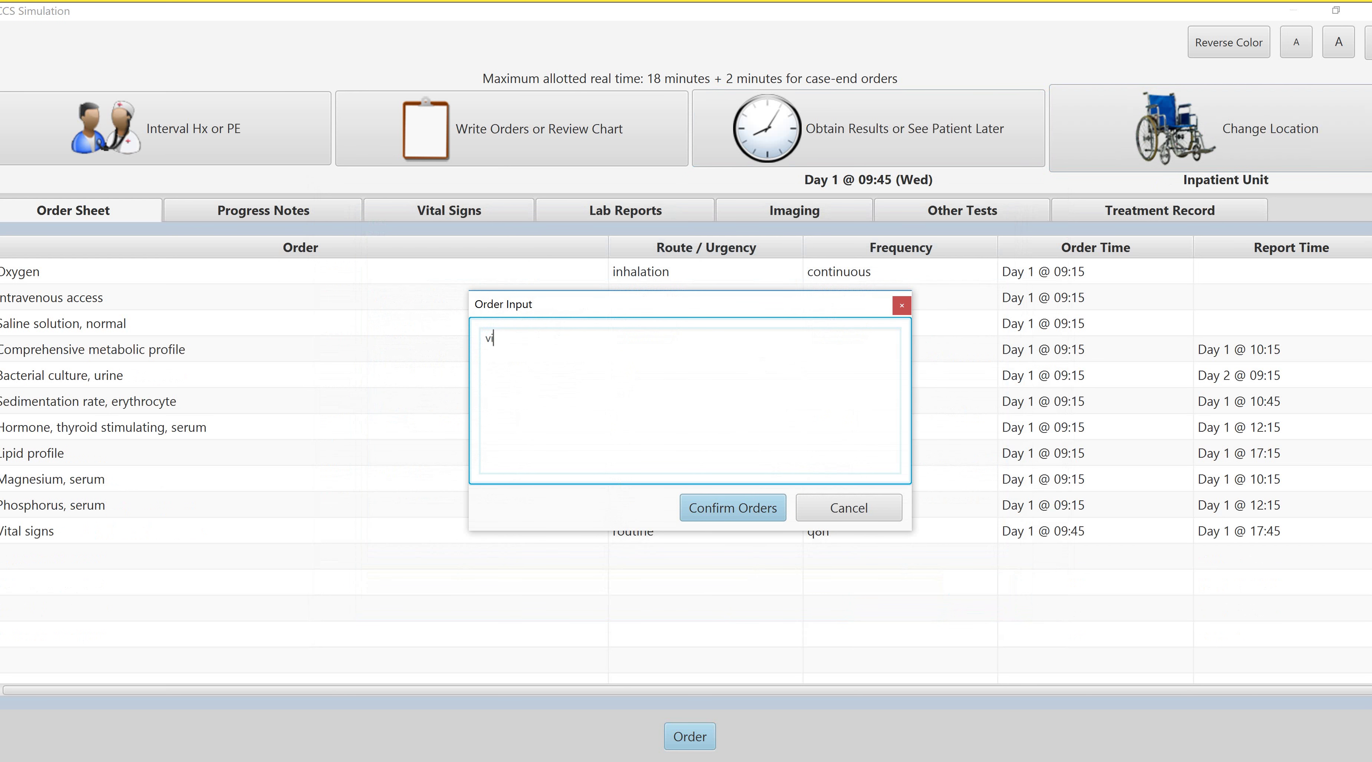
{"action": "key", "text": "Return"}
{"action": "type", "text": "pantaprazole bed rest"}
{"action": "key", "text": "Return"}
{"action": "type", "text": "npo"}
{"action": "key", "text": "Return"}
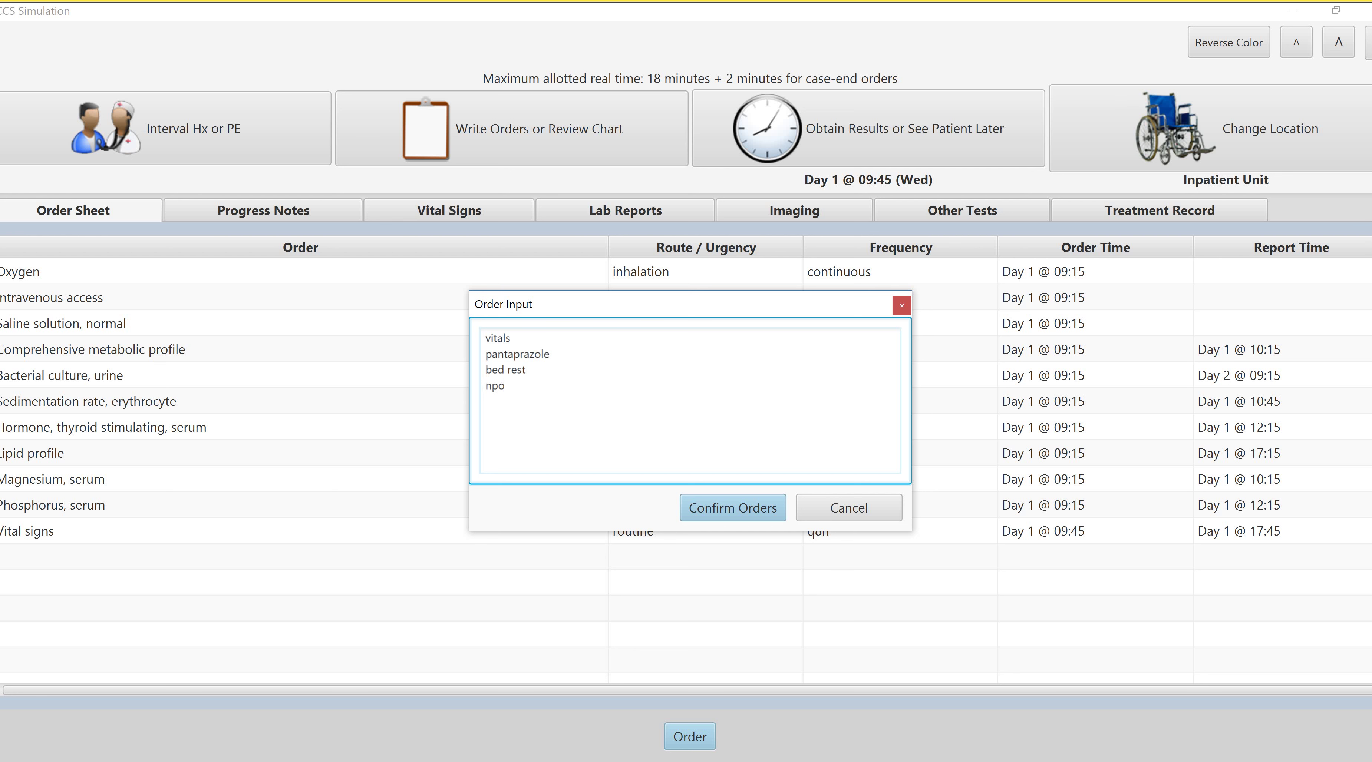
{"action": "type", "text": "pneumatic compression"}
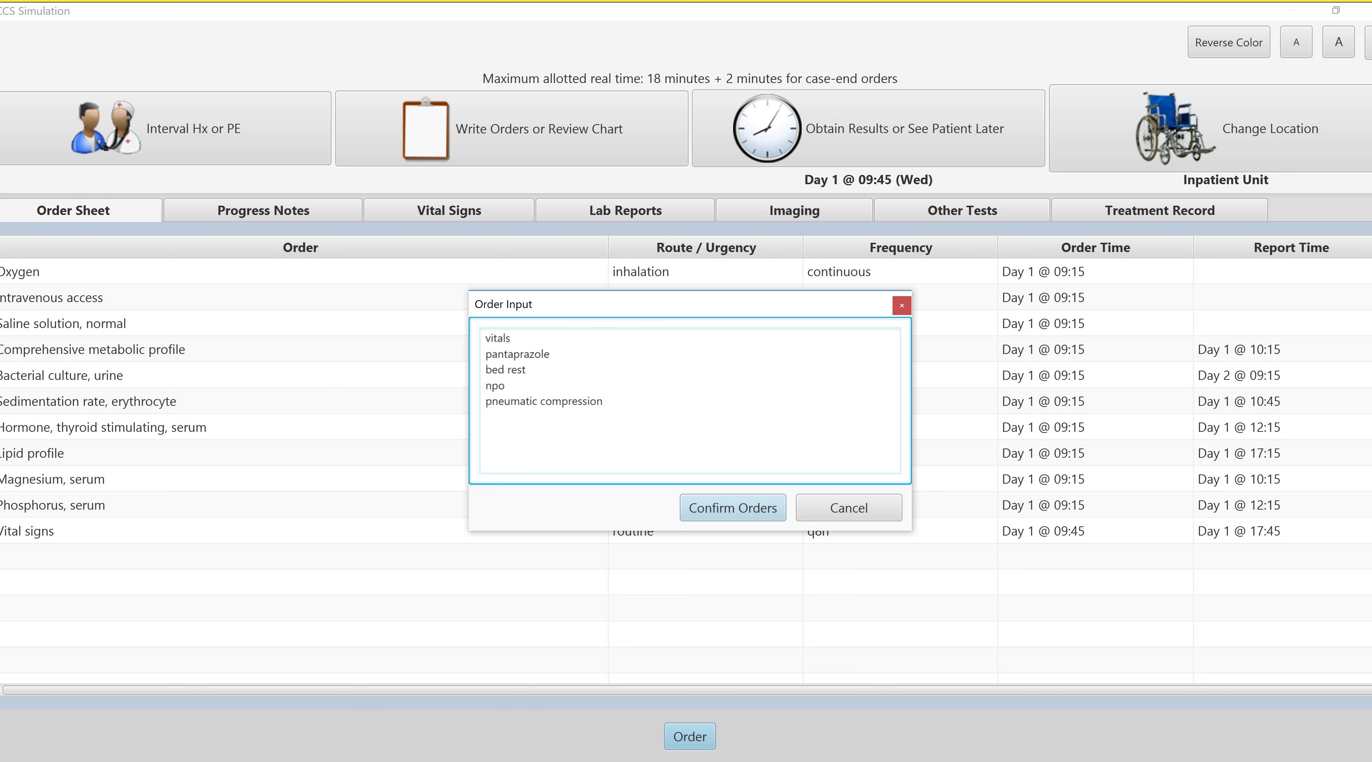
{"action": "key", "text": "Return"}
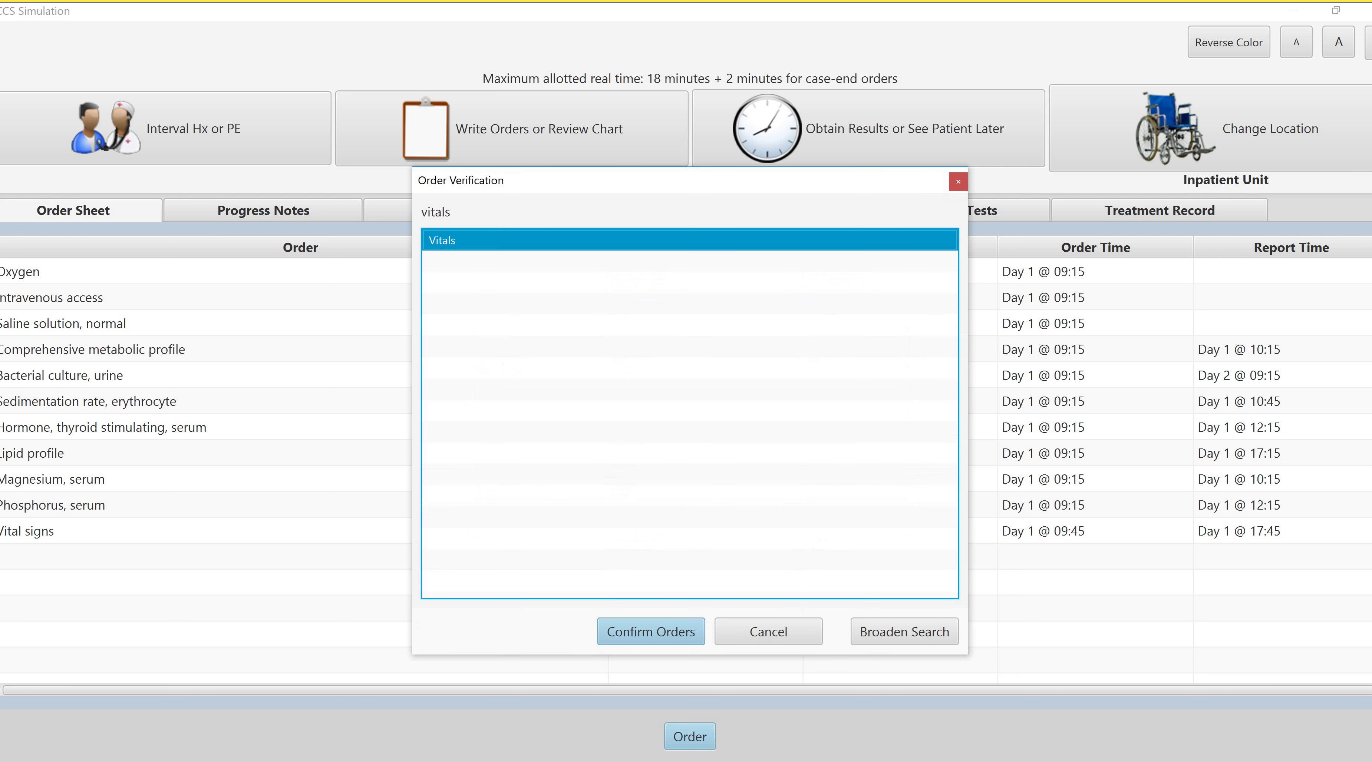
Verify the vitals entry, skip the pantaprazole matches, and choose complete bedrest for the bed rest order
{"action": "key", "text": "Return"}
{"action": "key", "text": "Return"}
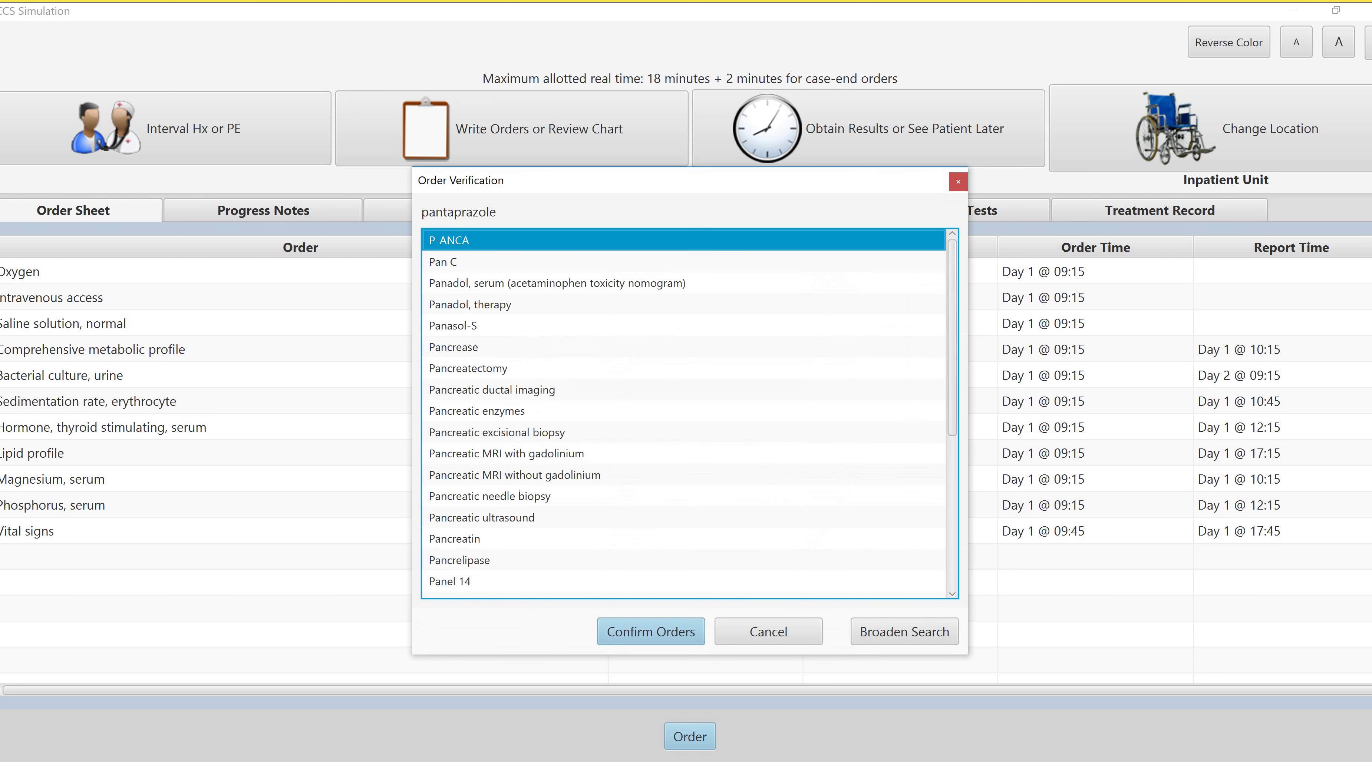
{"action": "key", "text": "Escape"}
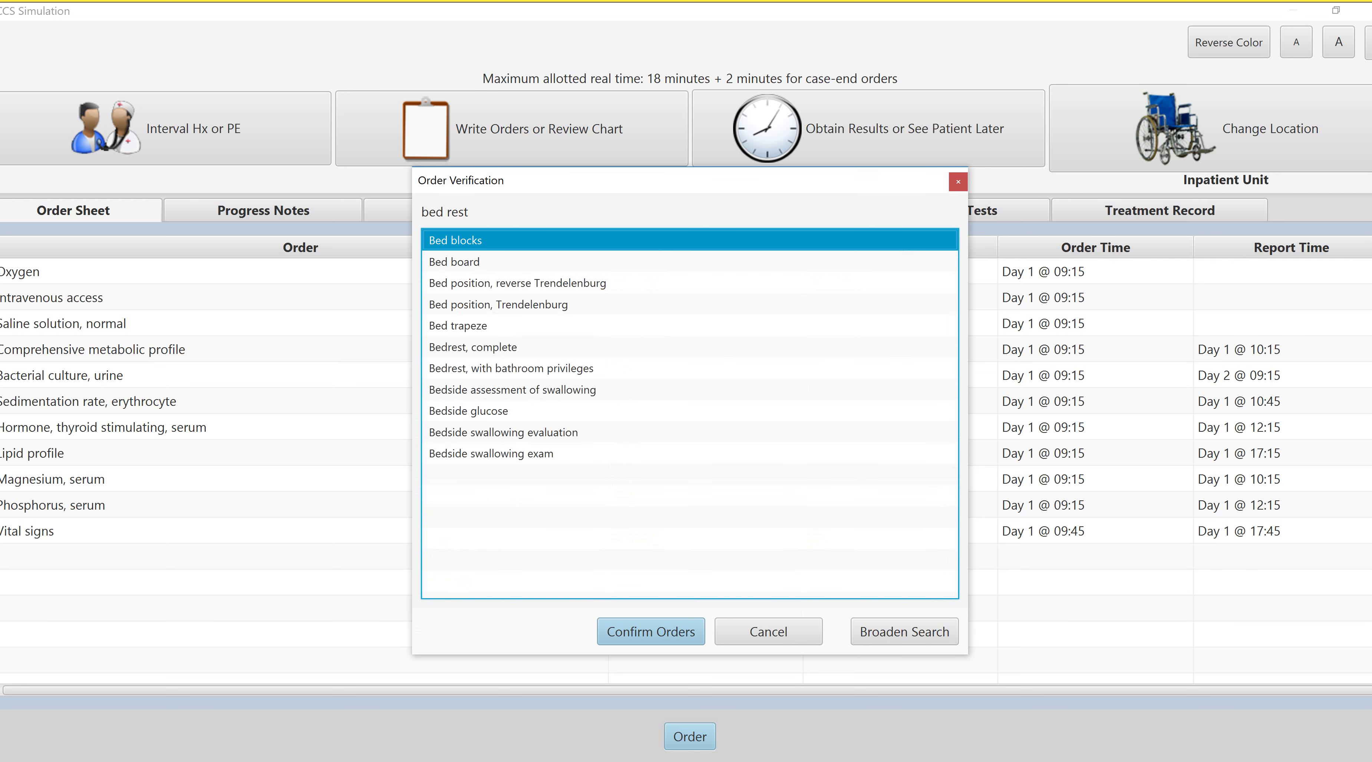
{"action": "key", "text": "Down"}
{"action": "key", "text": "Down"}
{"action": "key", "text": "Down"}
{"action": "key", "text": "Down"}
{"action": "key", "text": "Down"}
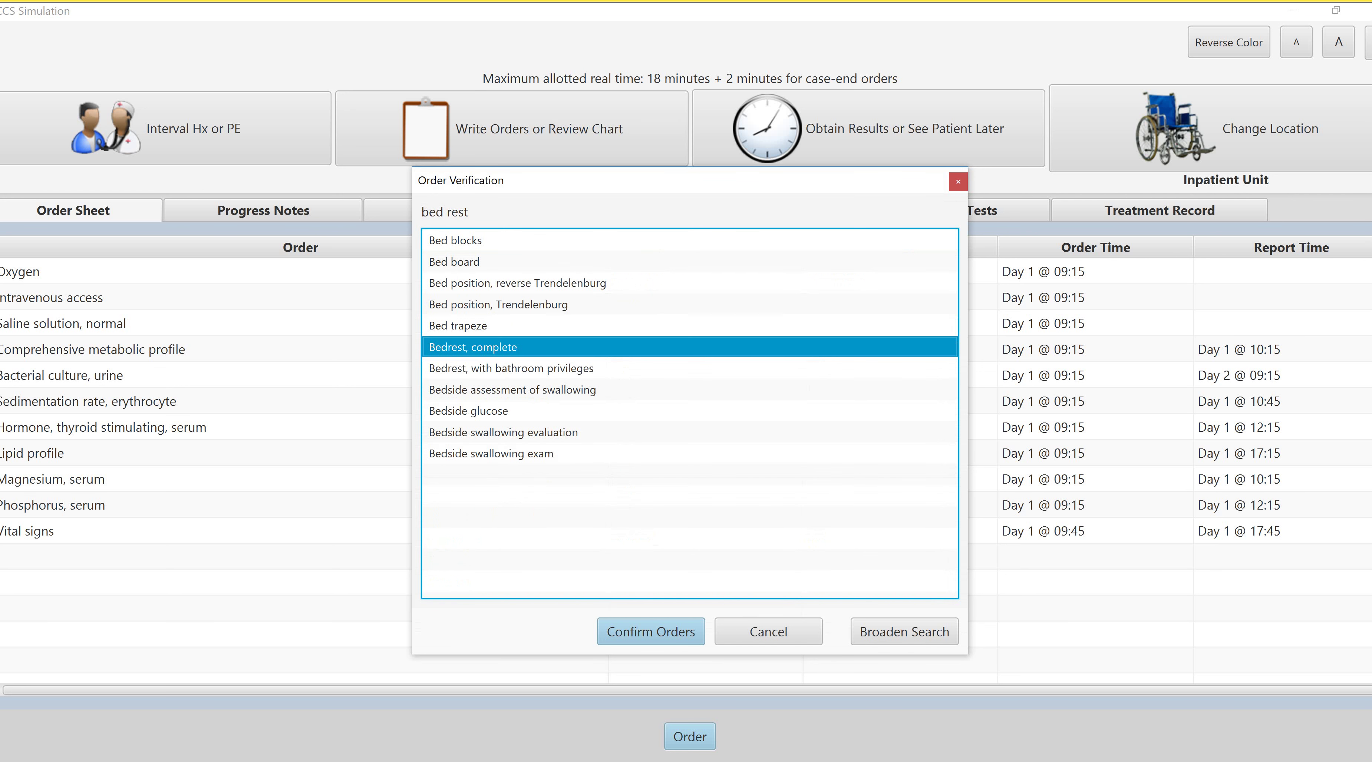
{"action": "key", "text": "Return"}
Confirm the NPO diet and pneumatic compression stocking orders
{"action": "type", "text": "npo"}
{"action": "key", "text": "Return"}
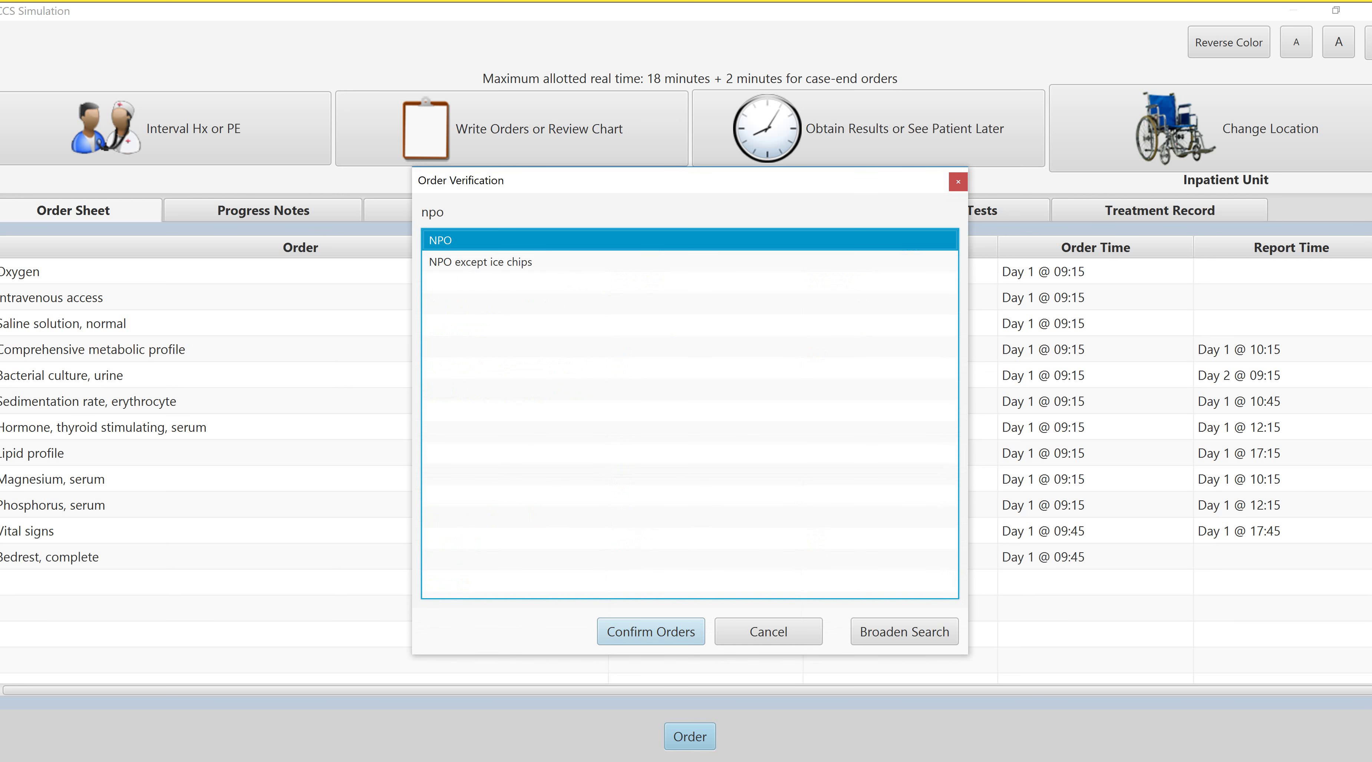
{"action": "key", "text": "Return"}
{"action": "type", "text": "pneumatic compression"}
{"action": "key", "text": "Return"}
{"action": "key", "text": "Return"}
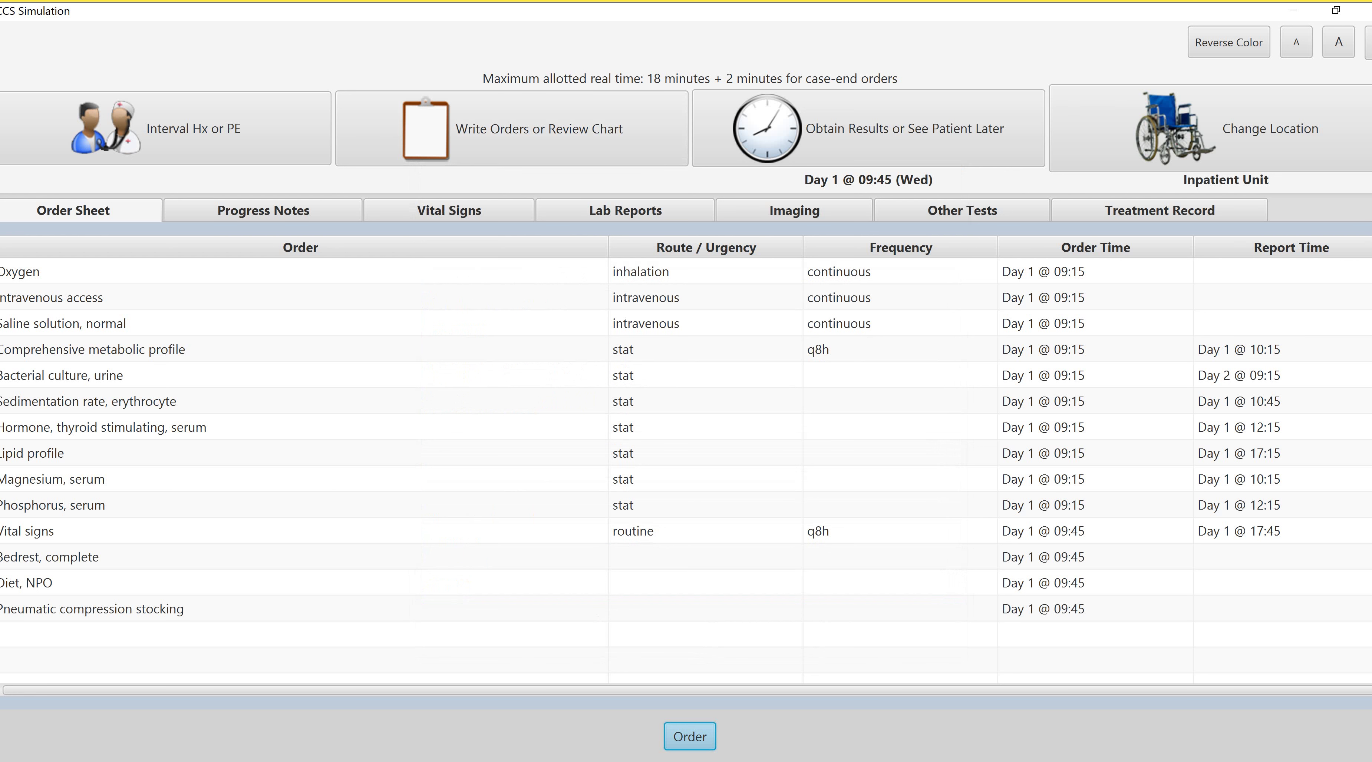
Cancel the routine vital signs order and reorder vital signs stat every 2 hours
{"action": "double_click", "coordinate": [300, 532]}
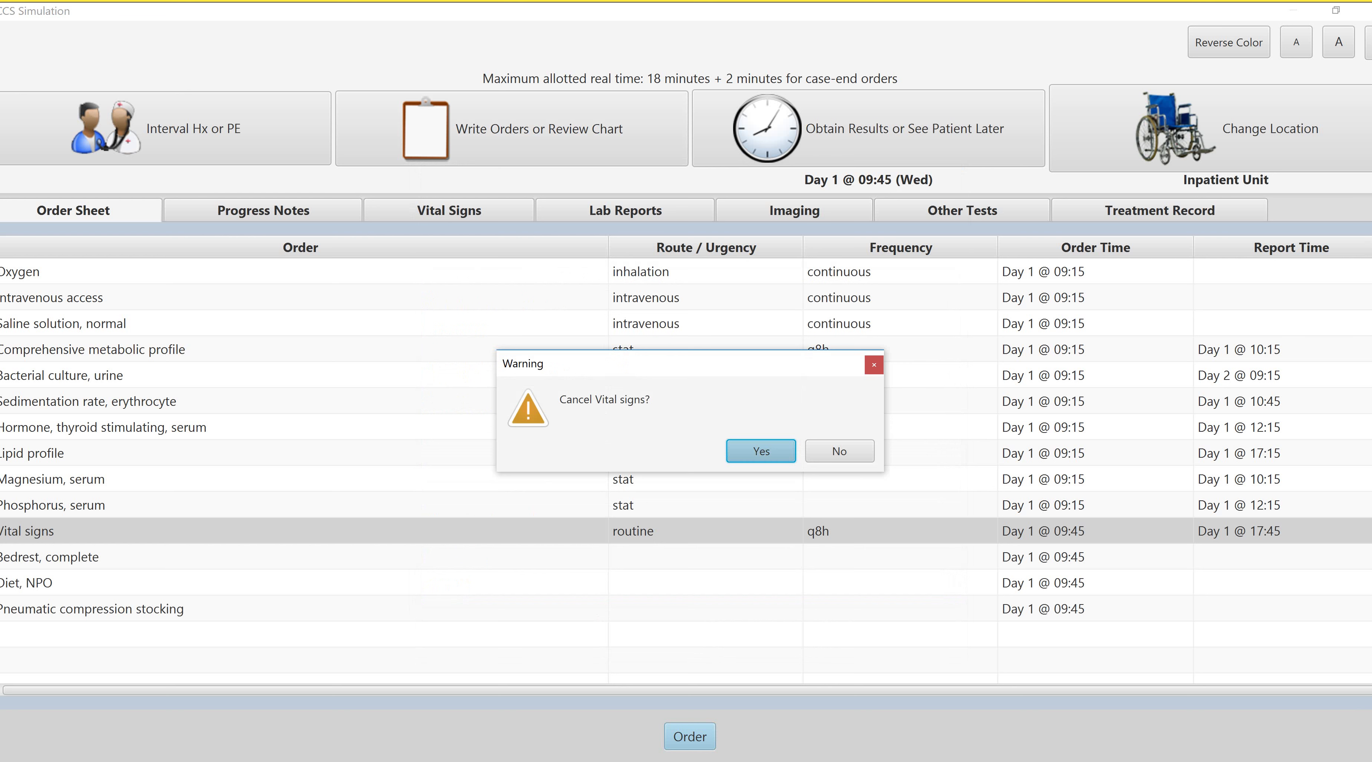
{"action": "left_click", "coordinate": [760, 451]}
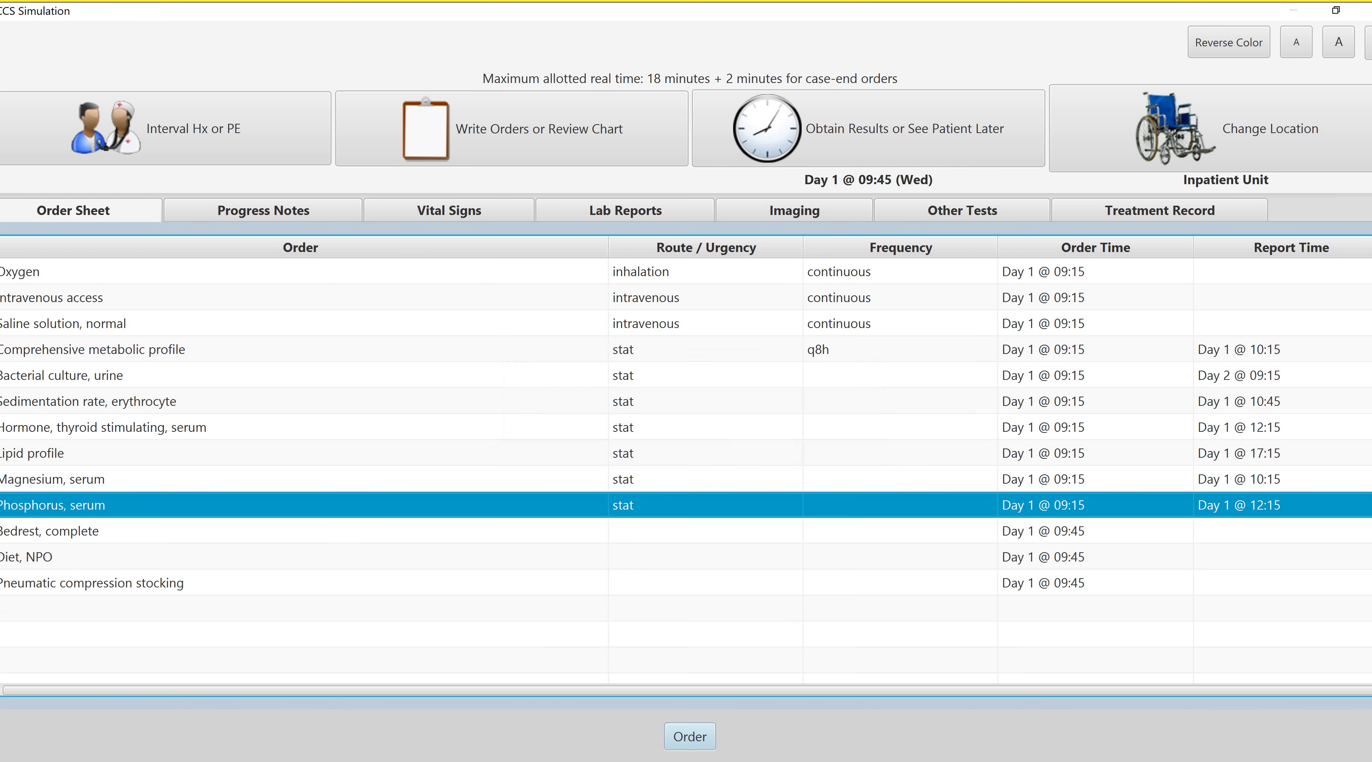
{"action": "left_click", "coordinate": [690, 737]}
{"action": "type", "text": "vitals"}
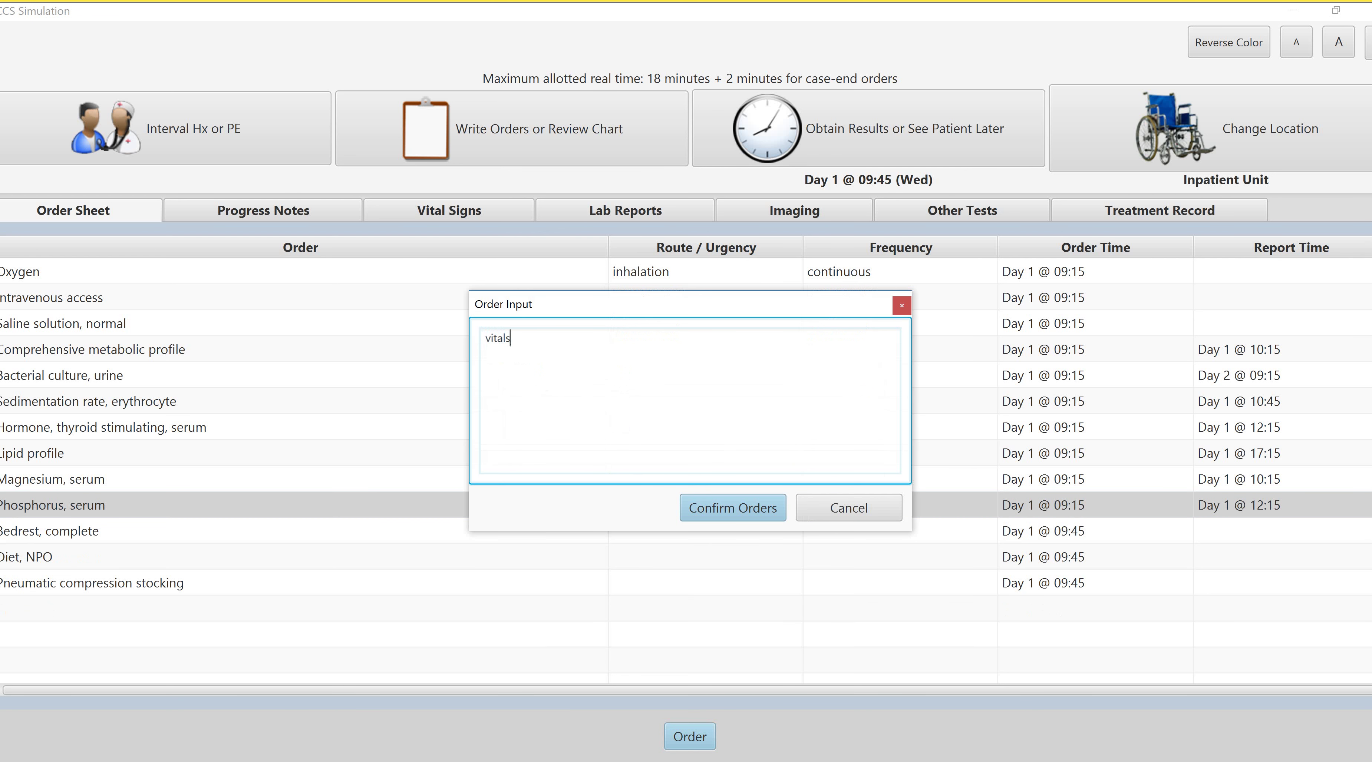
{"action": "key", "text": "Return"}
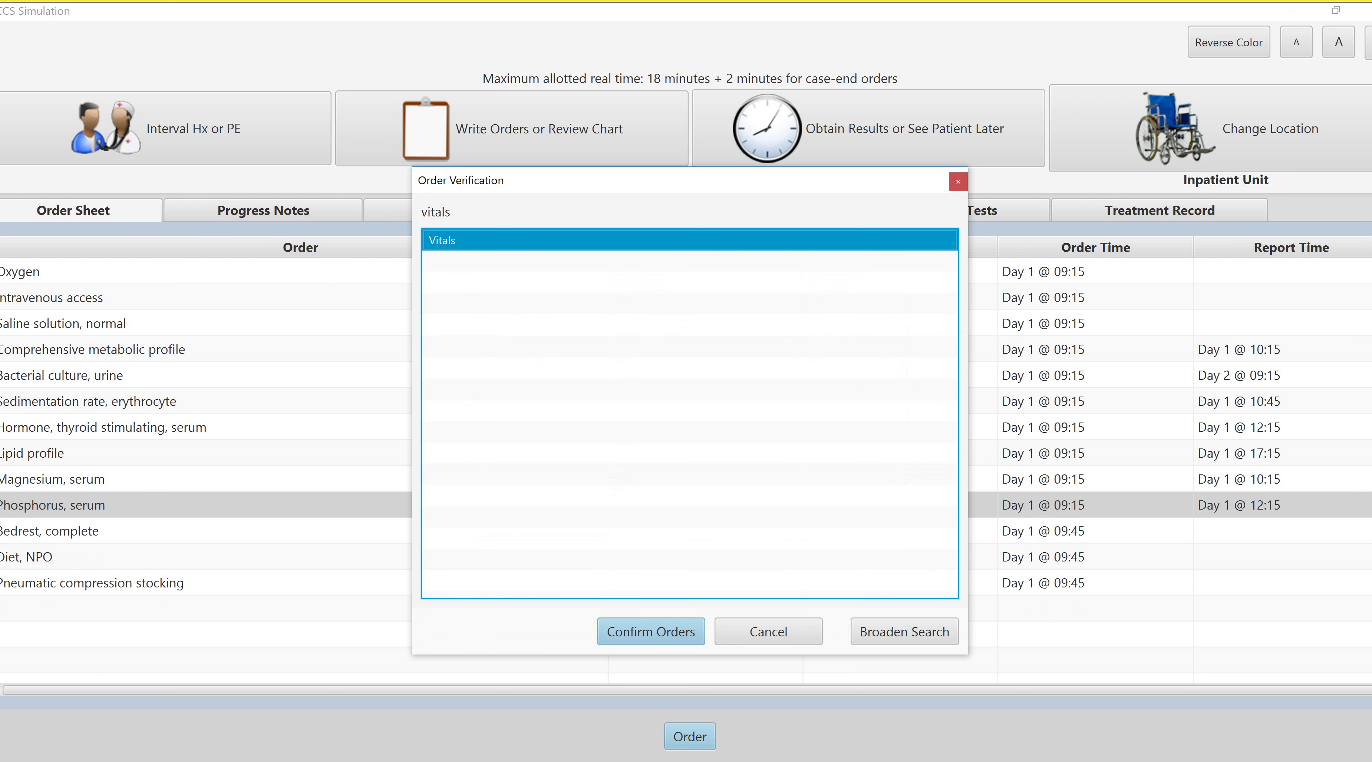
{"action": "key", "text": "Return"}
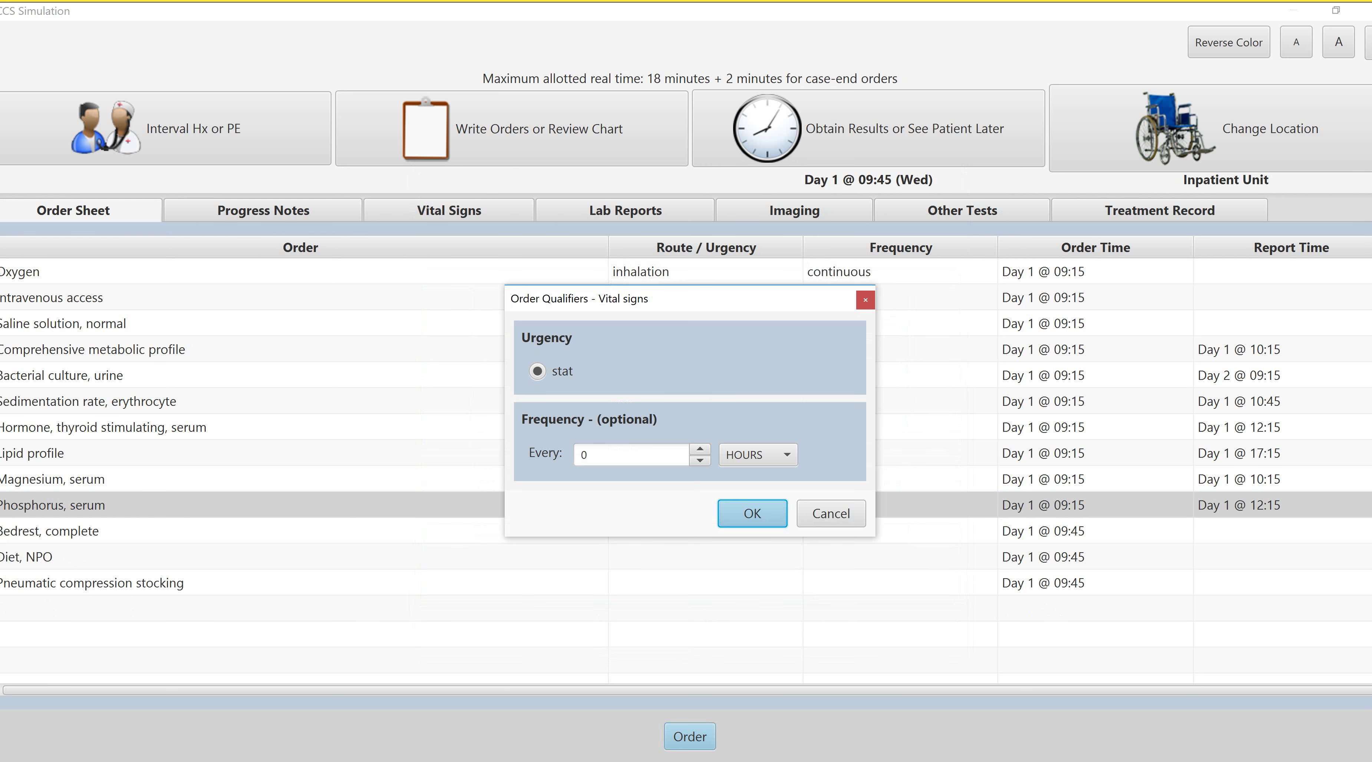
{"action": "left_click", "coordinate": [699, 448]}
{"action": "left_click", "coordinate": [699, 449]}
{"action": "left_click", "coordinate": [751, 513]}
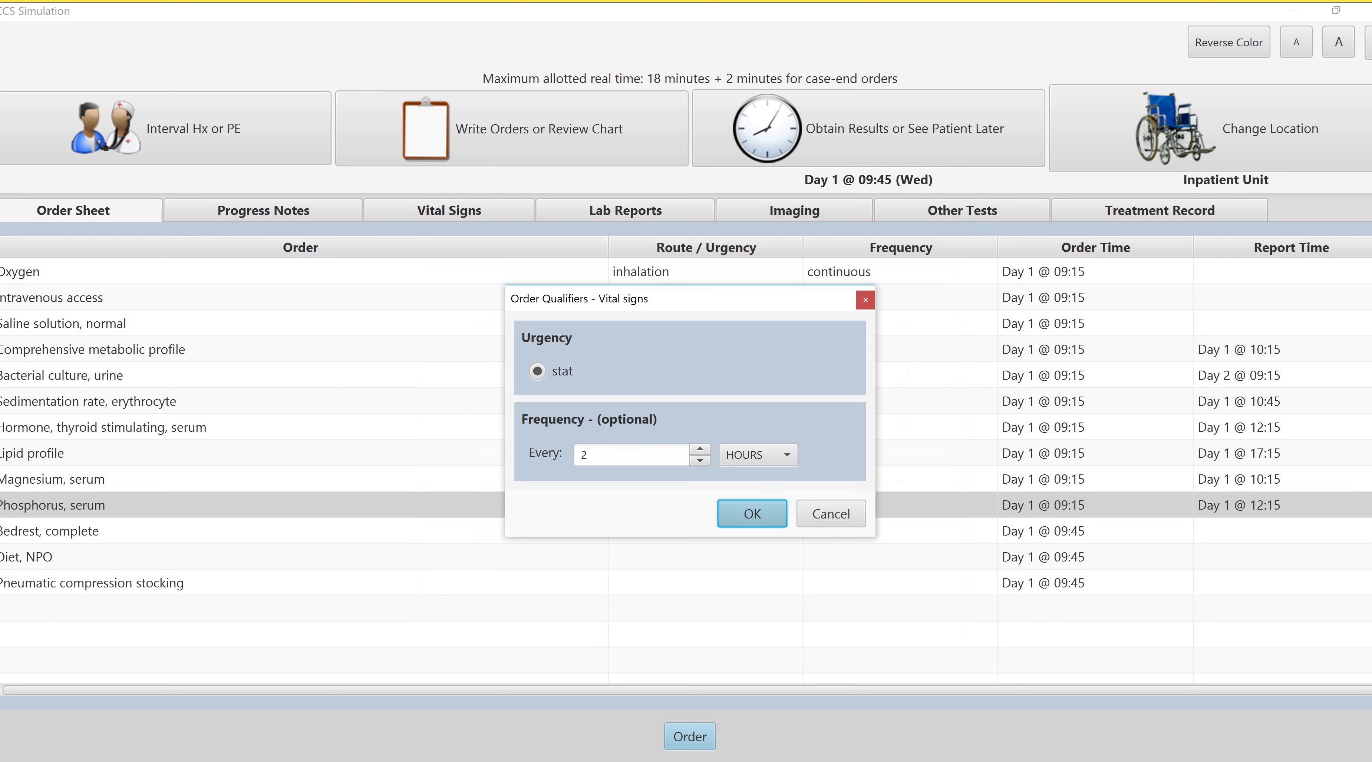
{"action": "key", "text": "Return"}
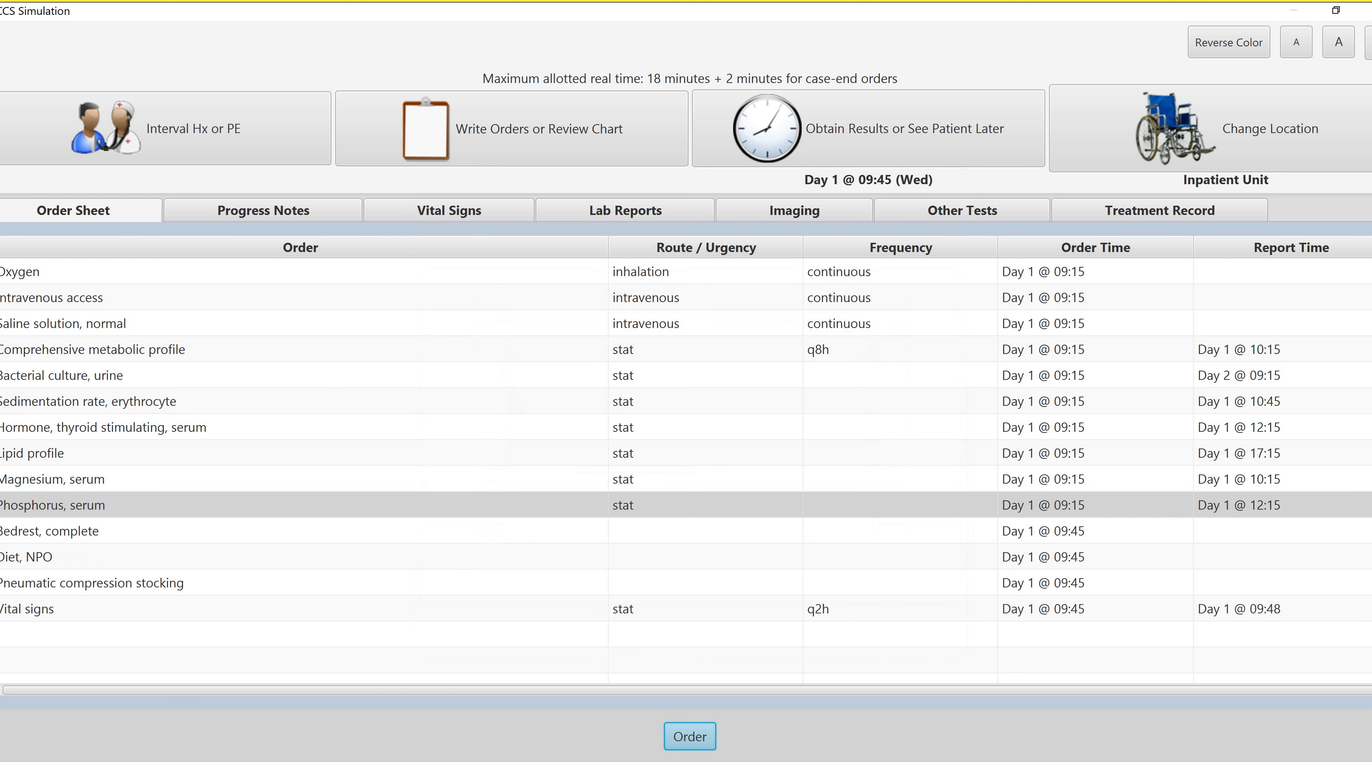
Start a new order list with diet, input and 24 hr urine protein
{"action": "key", "text": "Return"}
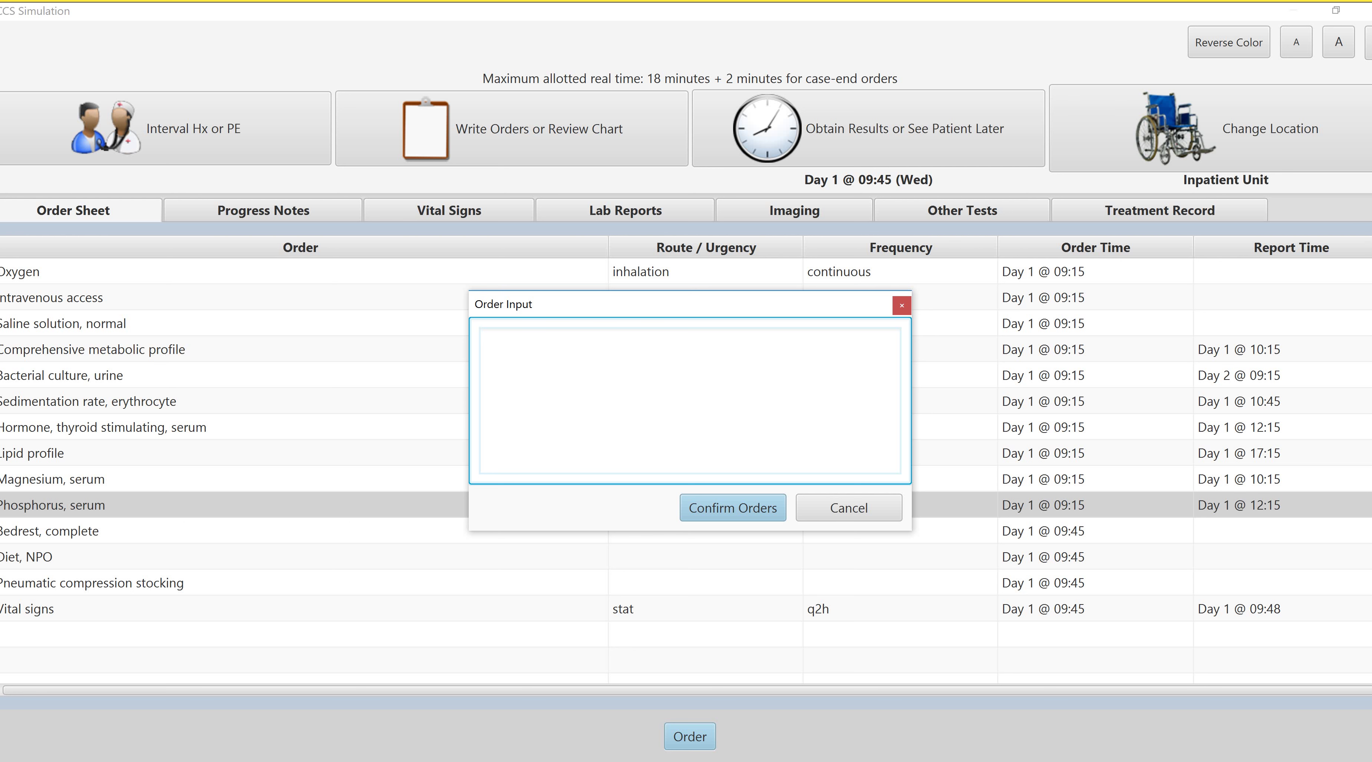
{"action": "type", "text": "input"}
{"action": "key", "text": "BackSpace"}
{"action": "key", "text": "BackSpace"}
{"action": "key", "text": "BackSpace"}
{"action": "key", "text": "BackSpace"}
{"action": "key", "text": "BackSpace"}
{"action": "type", "text": "diet"}
{"action": "key", "text": "Return"}
{"action": "type", "text": "input"}
{"action": "key", "text": "Return"}
{"action": "type", "text": "24 hr urine protein"}
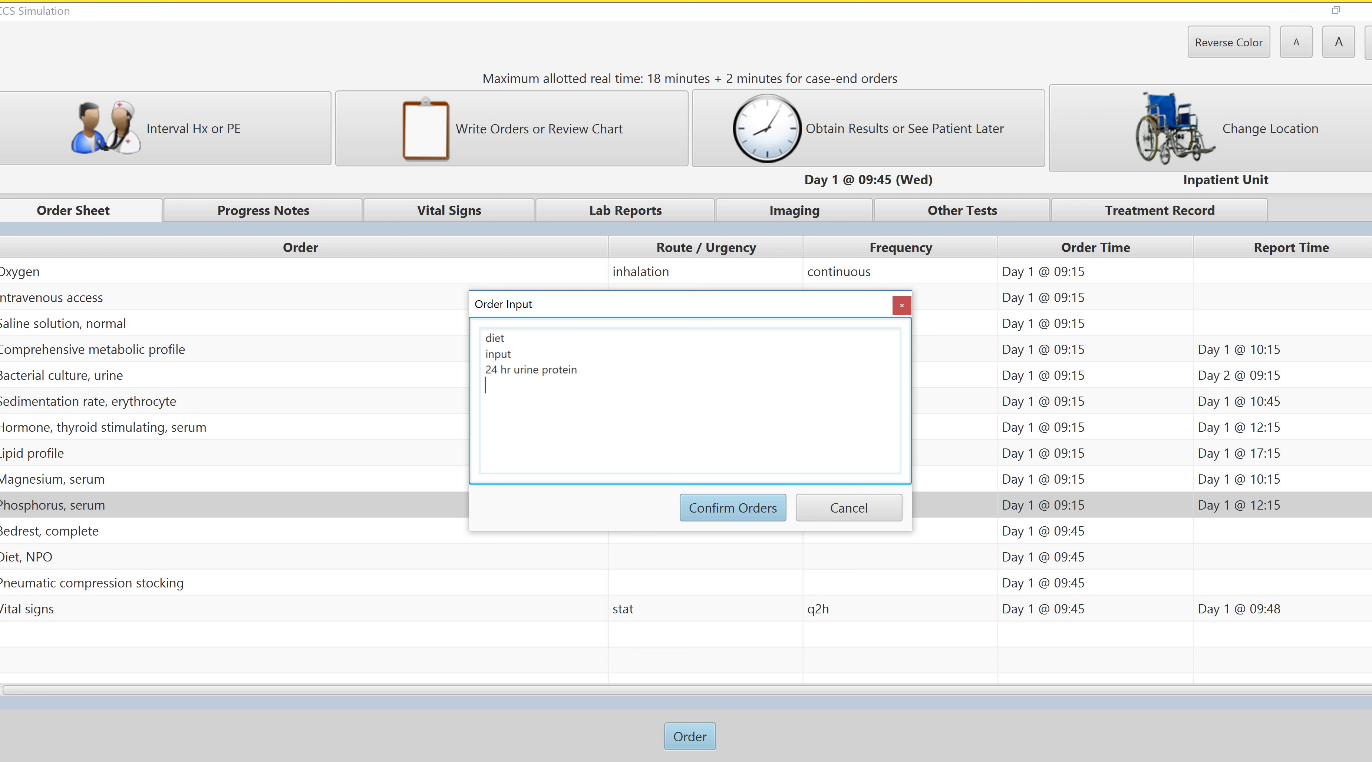
Add weight, accu check and sliding scale insulin to the order list and submit it for verification
{"action": "type", "text": "weight "}
{"action": "type", "text": "accu"}
{"action": "type", "text": " check"}
{"action": "type", "text": "sliding scal"}
{"action": "type", "text": "e insulin"}
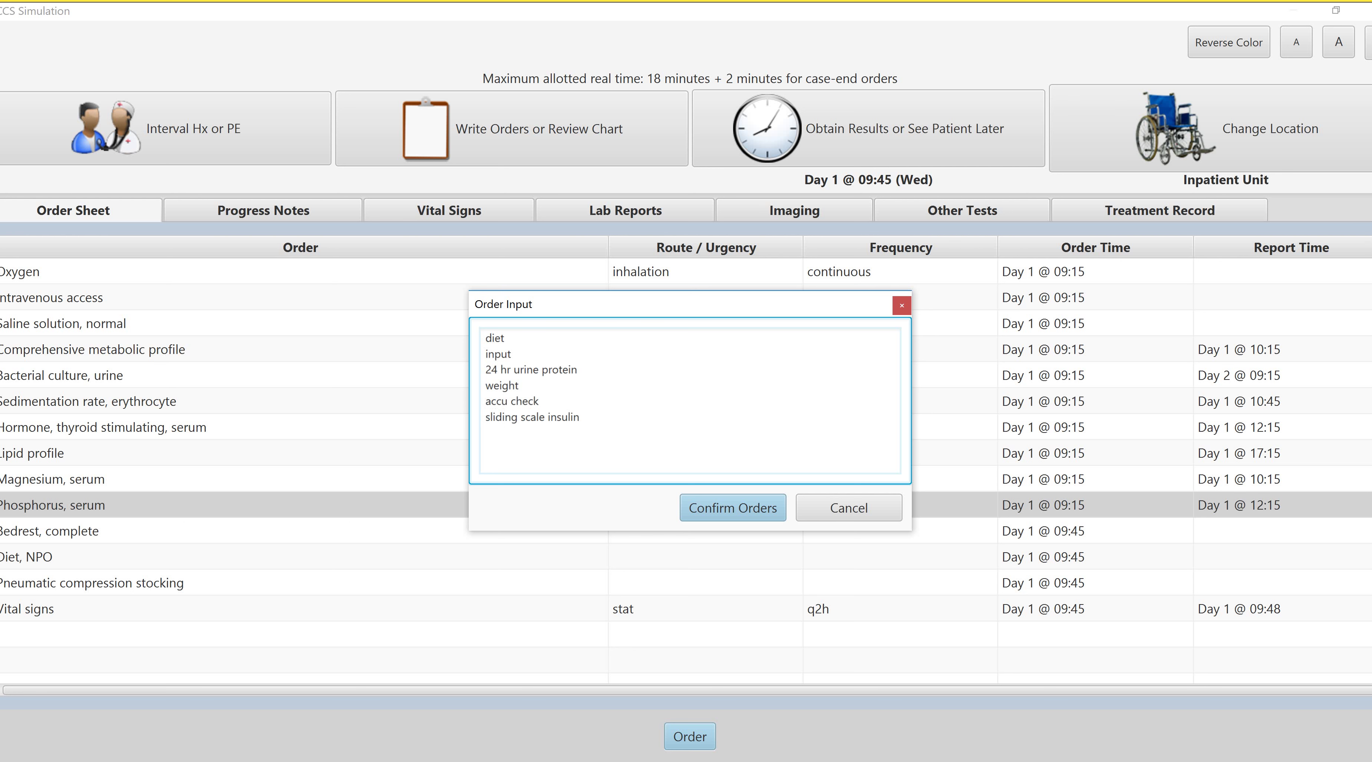
{"action": "key", "text": "shift+Up"}
{"action": "key", "text": "shift+Home"}
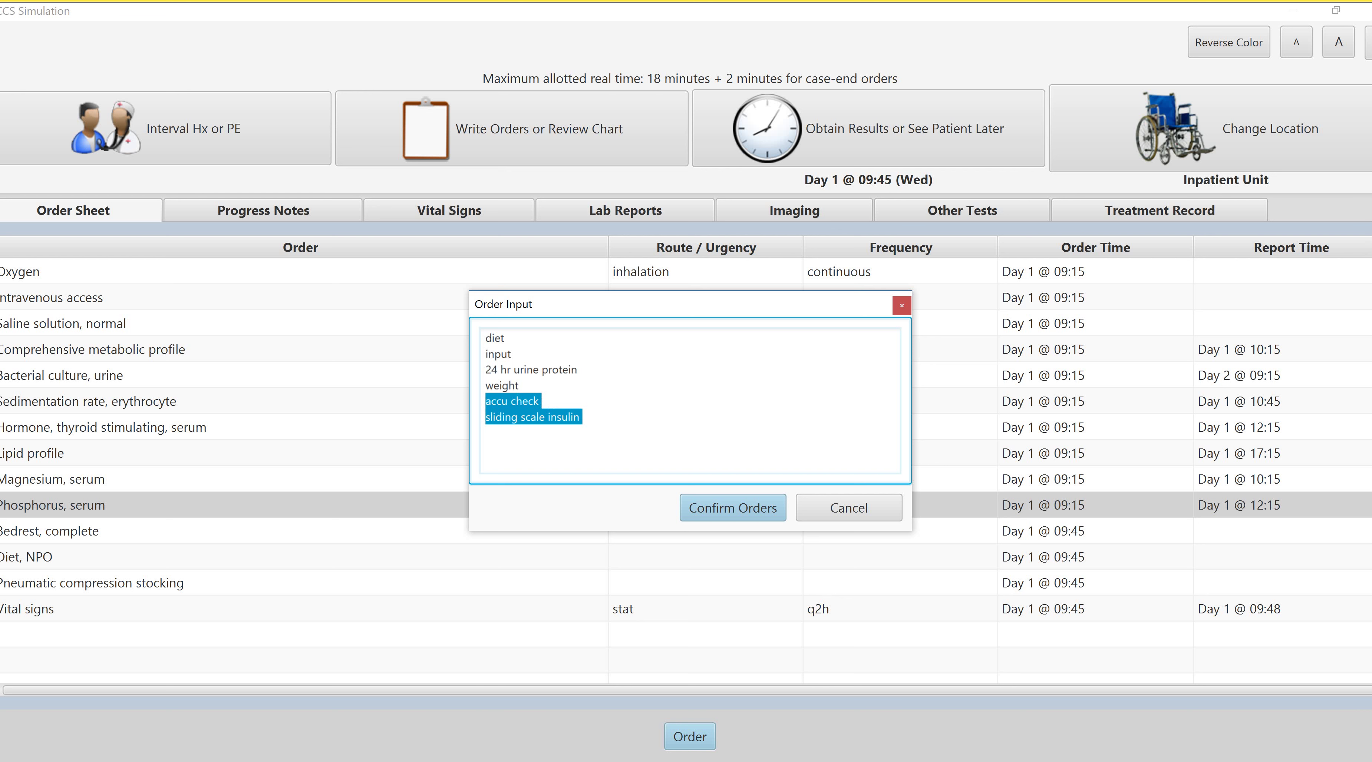
{"action": "left_click", "coordinate": [732, 508]}
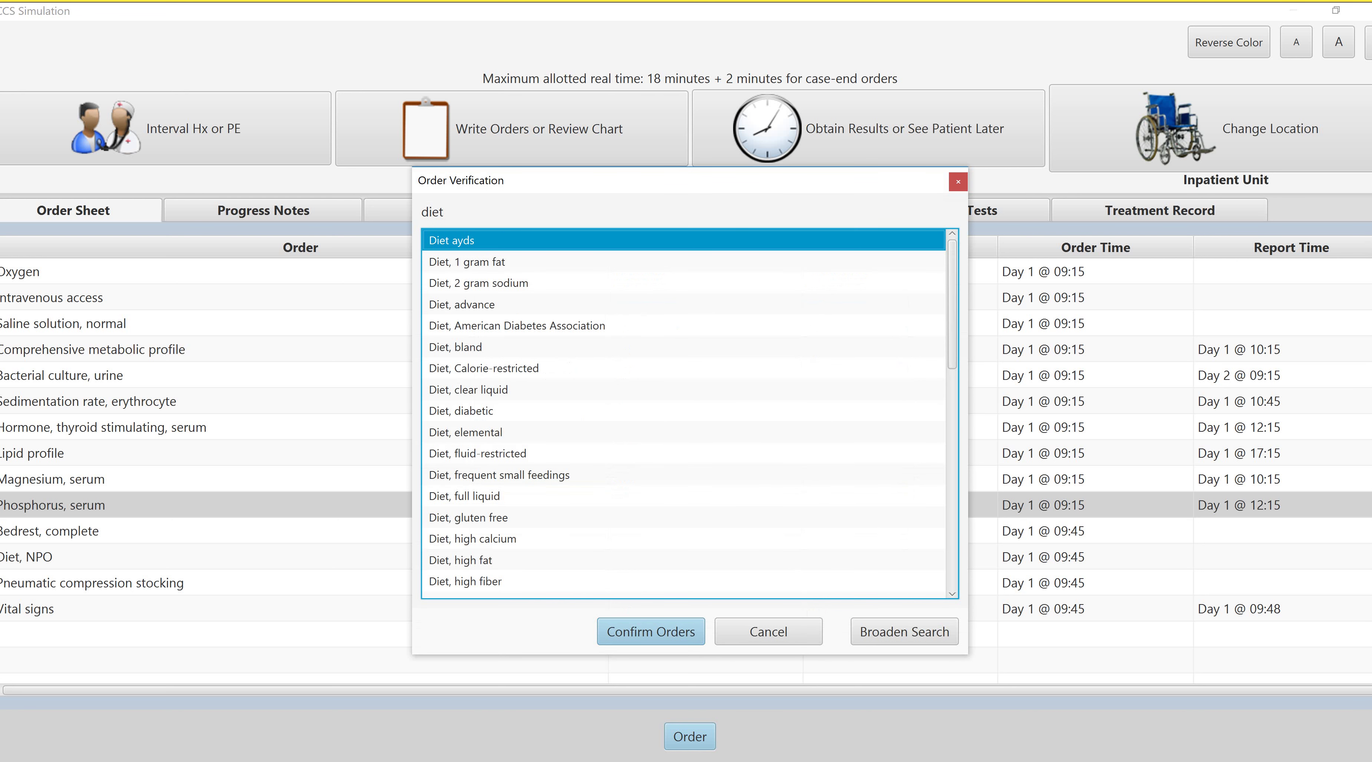
Select the diabetic and low protein diets from the diet matches and confirm both orders
{"action": "scroll", "coordinate": [683, 414], "scroll_direction": "down", "scroll_amount": 4}
{"action": "scroll", "coordinate": [684, 414], "scroll_direction": "down", "scroll_amount": 2}
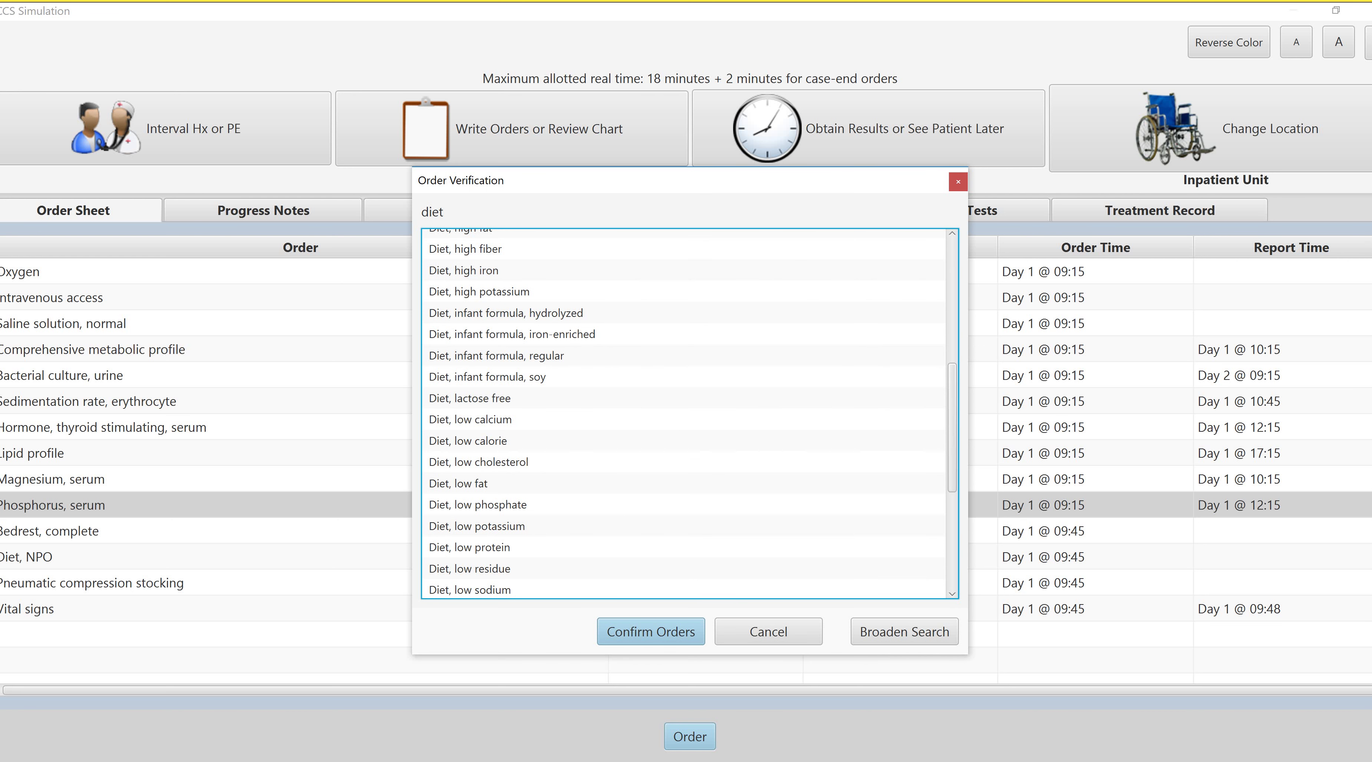
{"action": "scroll", "coordinate": [683, 414], "scroll_direction": "down", "scroll_amount": 1}
{"action": "scroll", "coordinate": [684, 414], "scroll_direction": "up", "scroll_amount": 7}
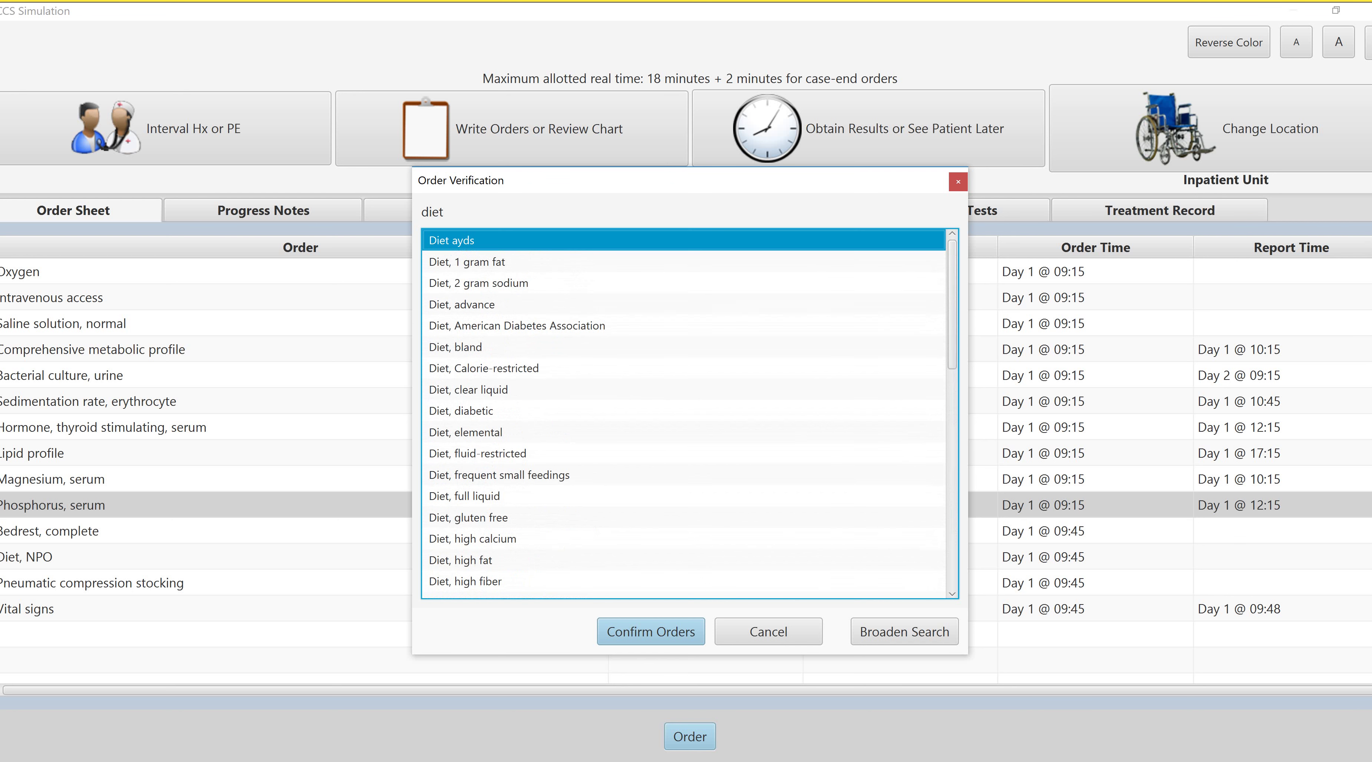
{"action": "left_click", "coordinate": [684, 411]}
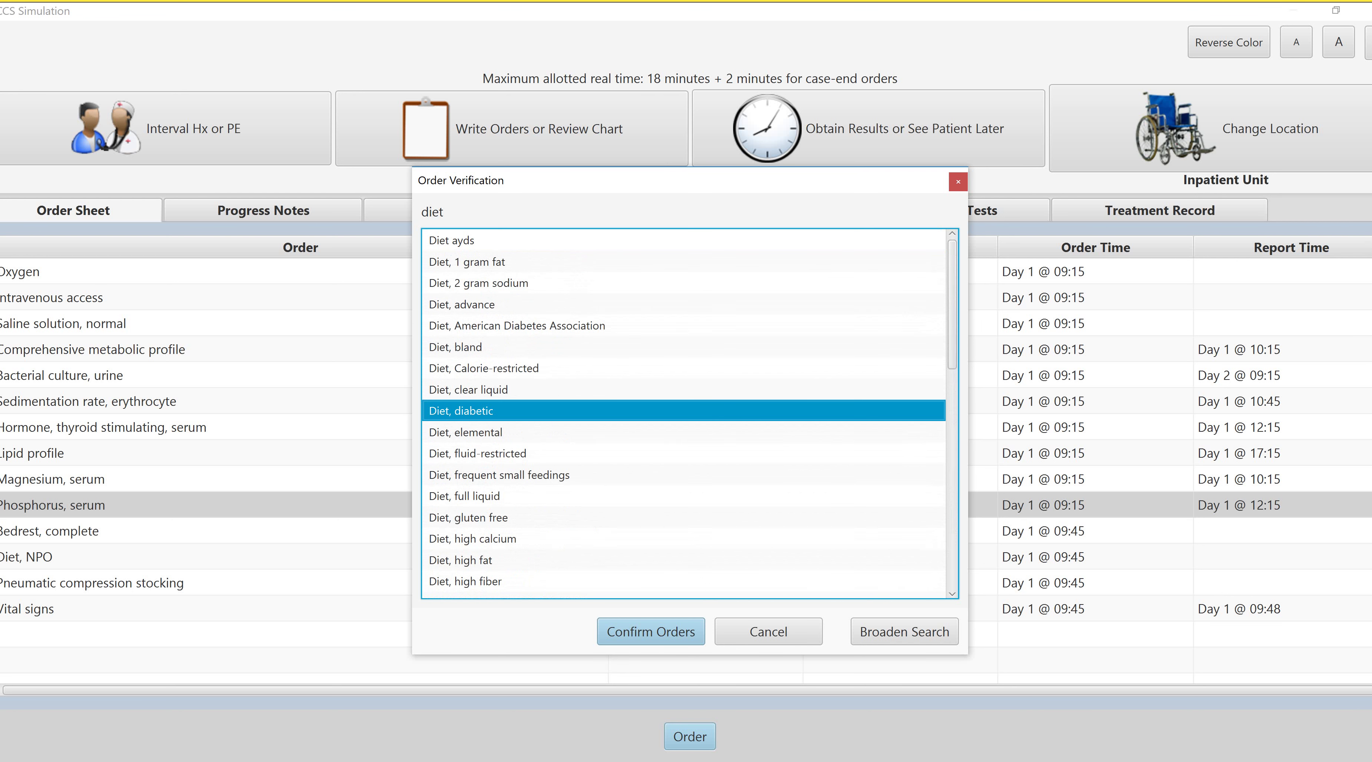
{"action": "scroll", "coordinate": [684, 414], "scroll_direction": "down", "scroll_amount": 3}
{"action": "scroll", "coordinate": [683, 414], "scroll_direction": "down", "scroll_amount": 3}
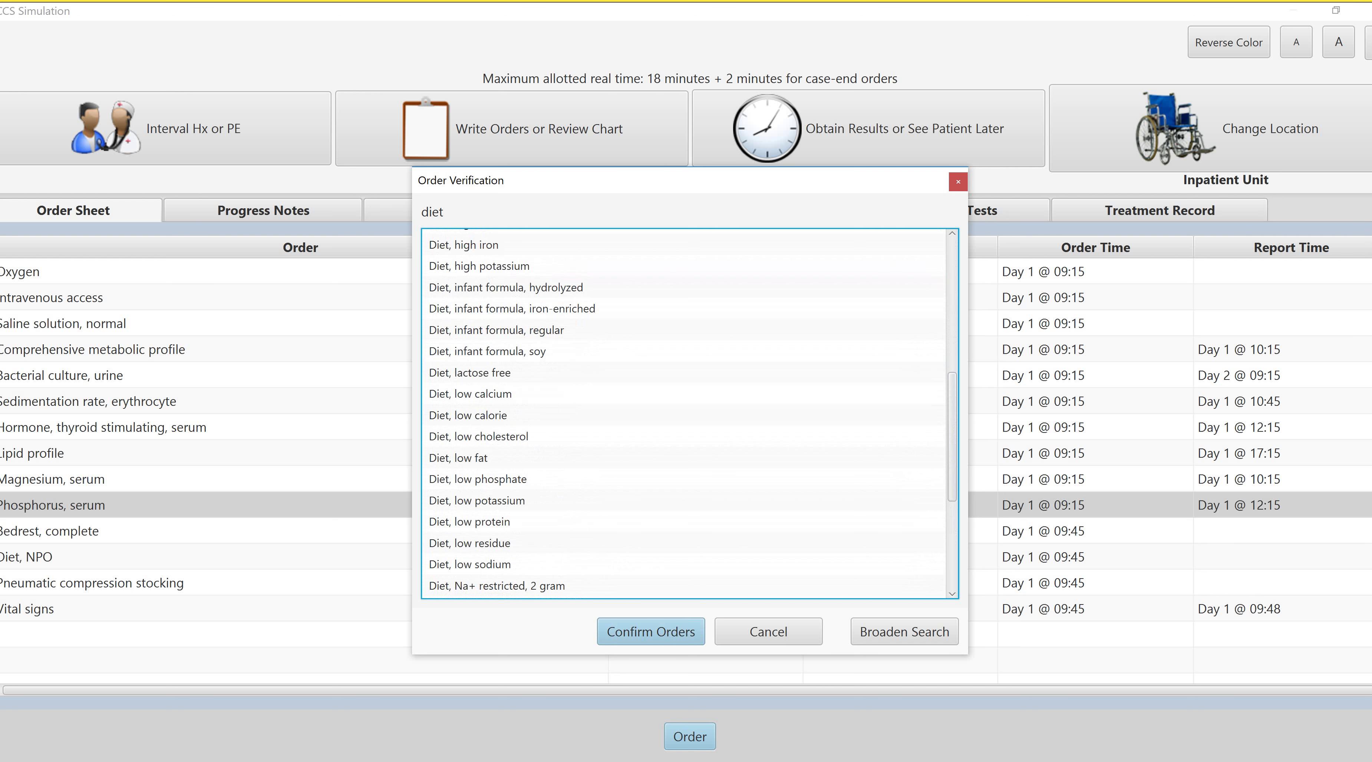
{"action": "left_click", "coordinate": [684, 522], "text": "ctrl"}
{"action": "left_click", "coordinate": [650, 631]}
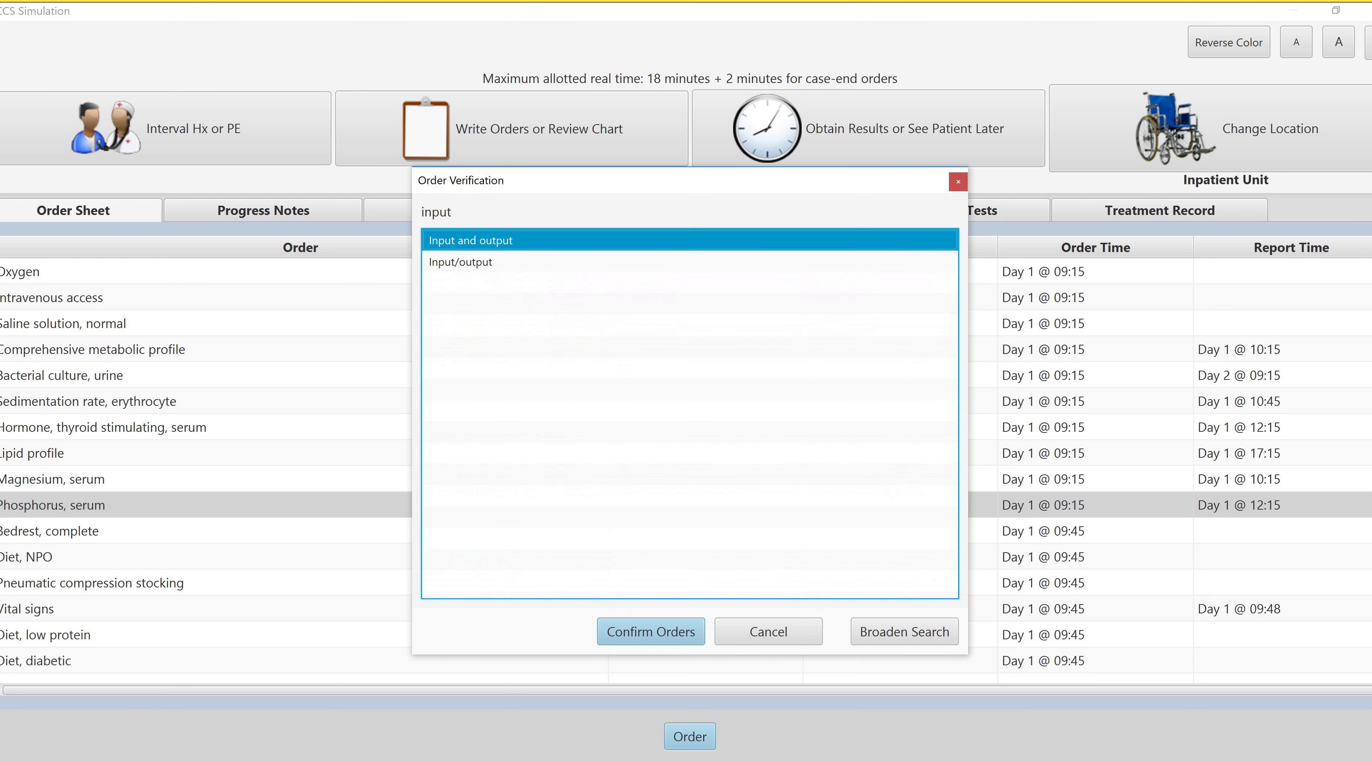
Order input and output stat with no repeat frequency, and dismiss the notice for 24 hr urine protein
{"action": "key", "text": "Return"}
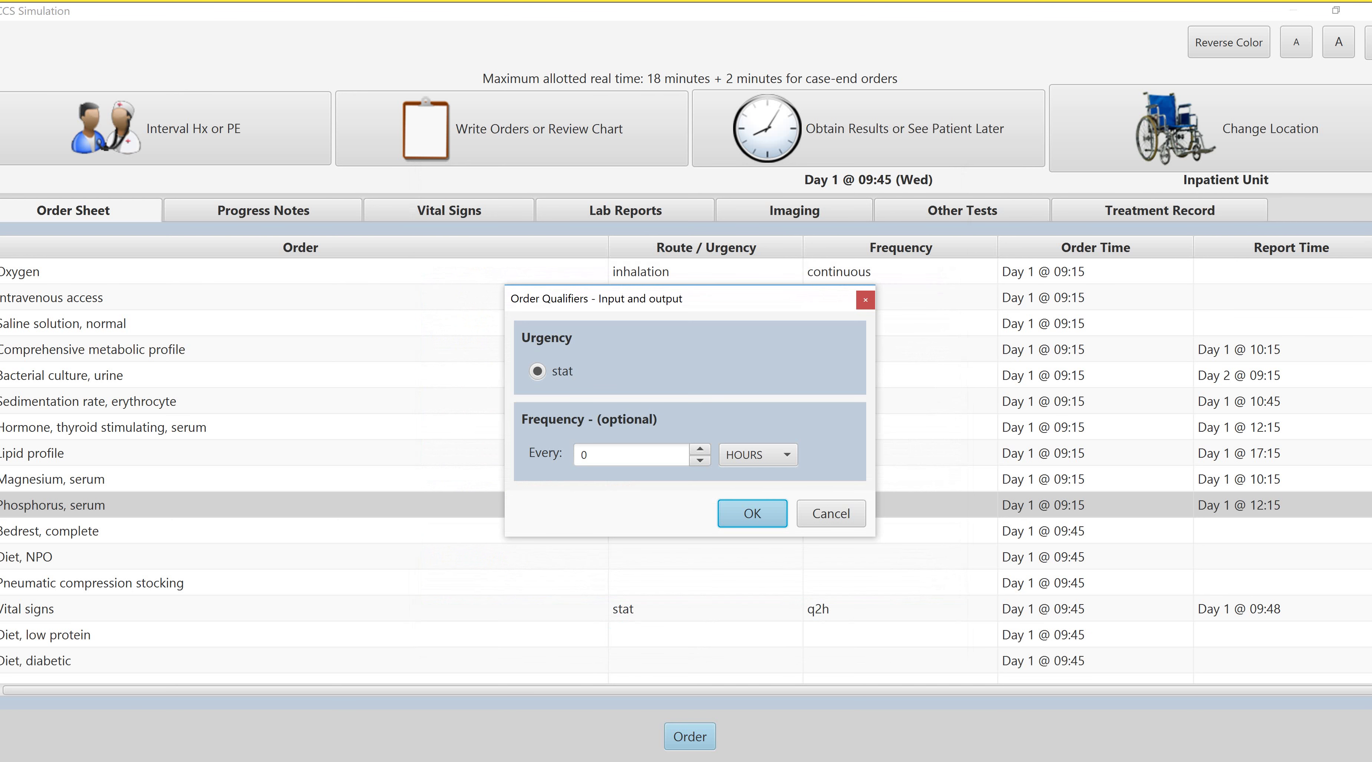
{"action": "key", "text": "Return"}
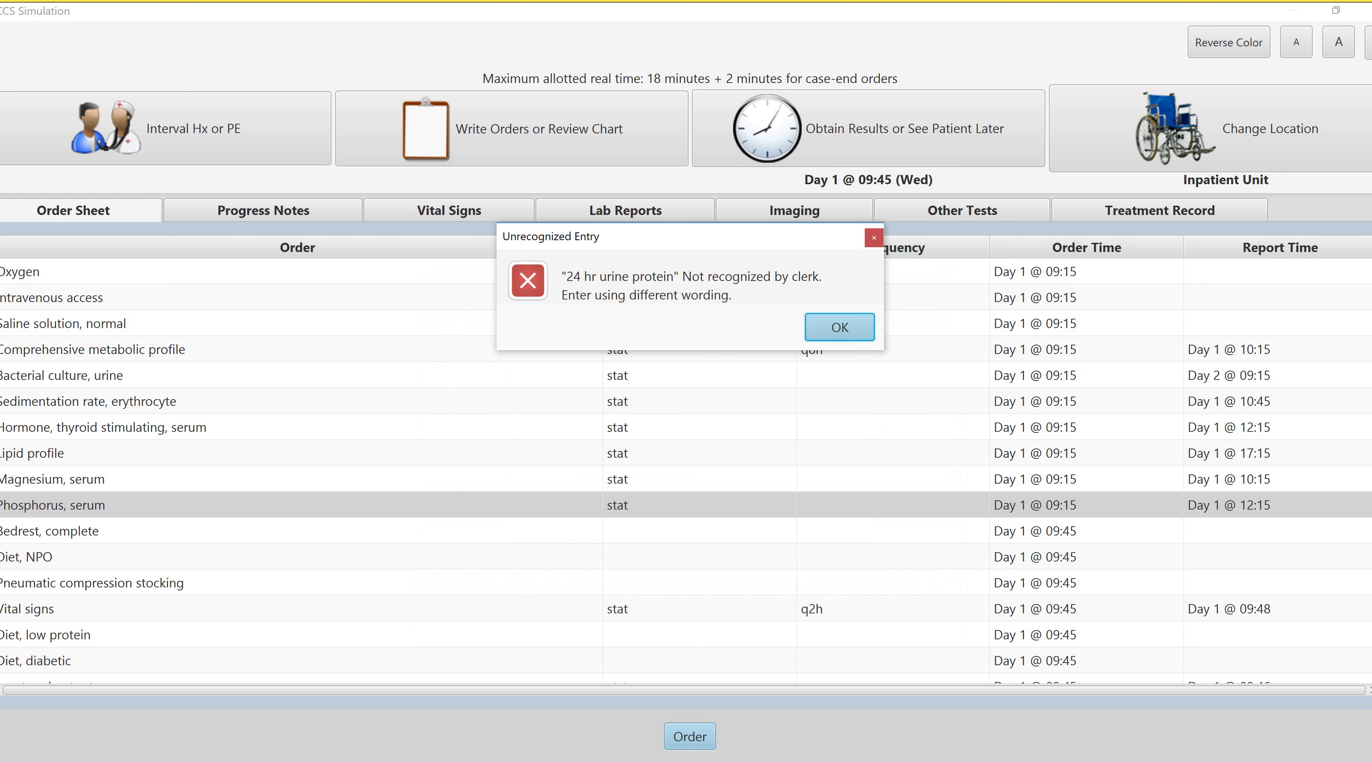
{"action": "key", "text": "Return"}
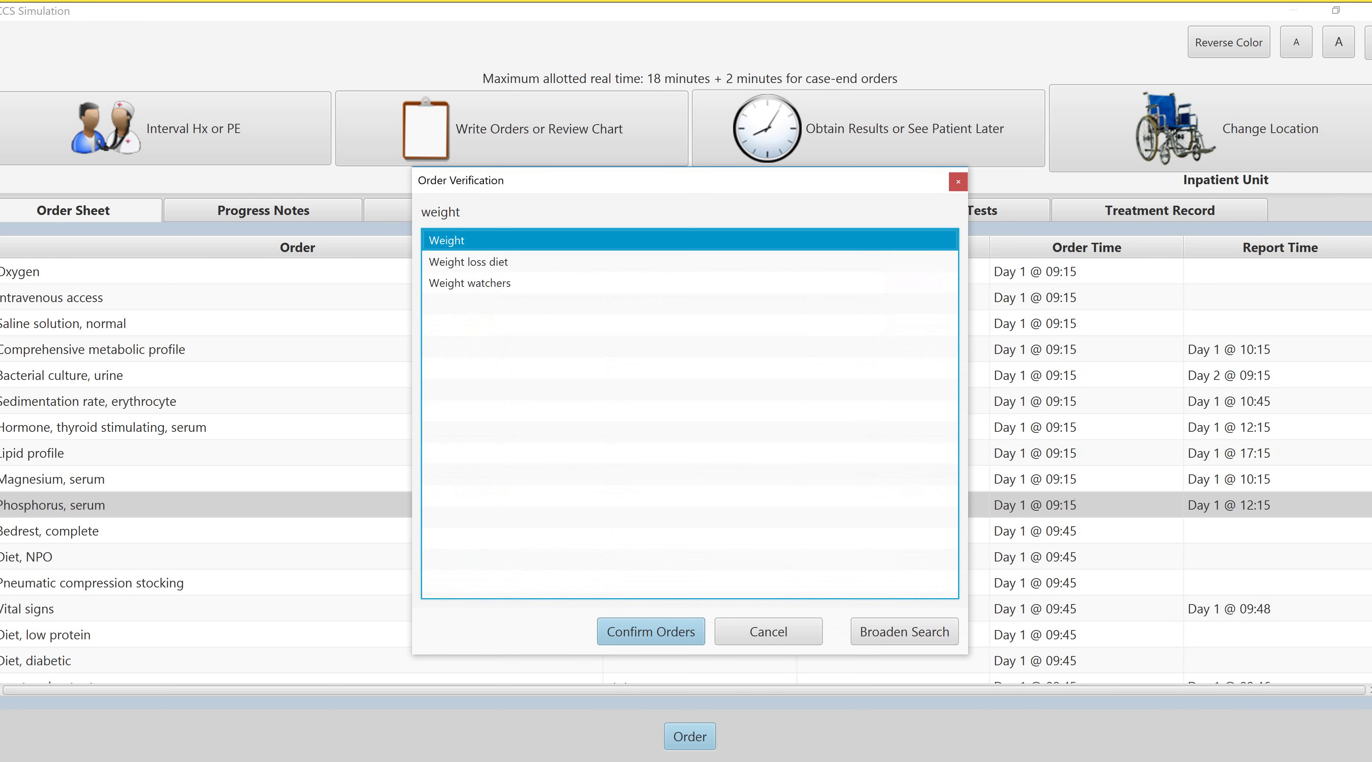
Order a stat weight measurement repeated every 1 day
{"action": "left_click", "coordinate": [651, 631]}
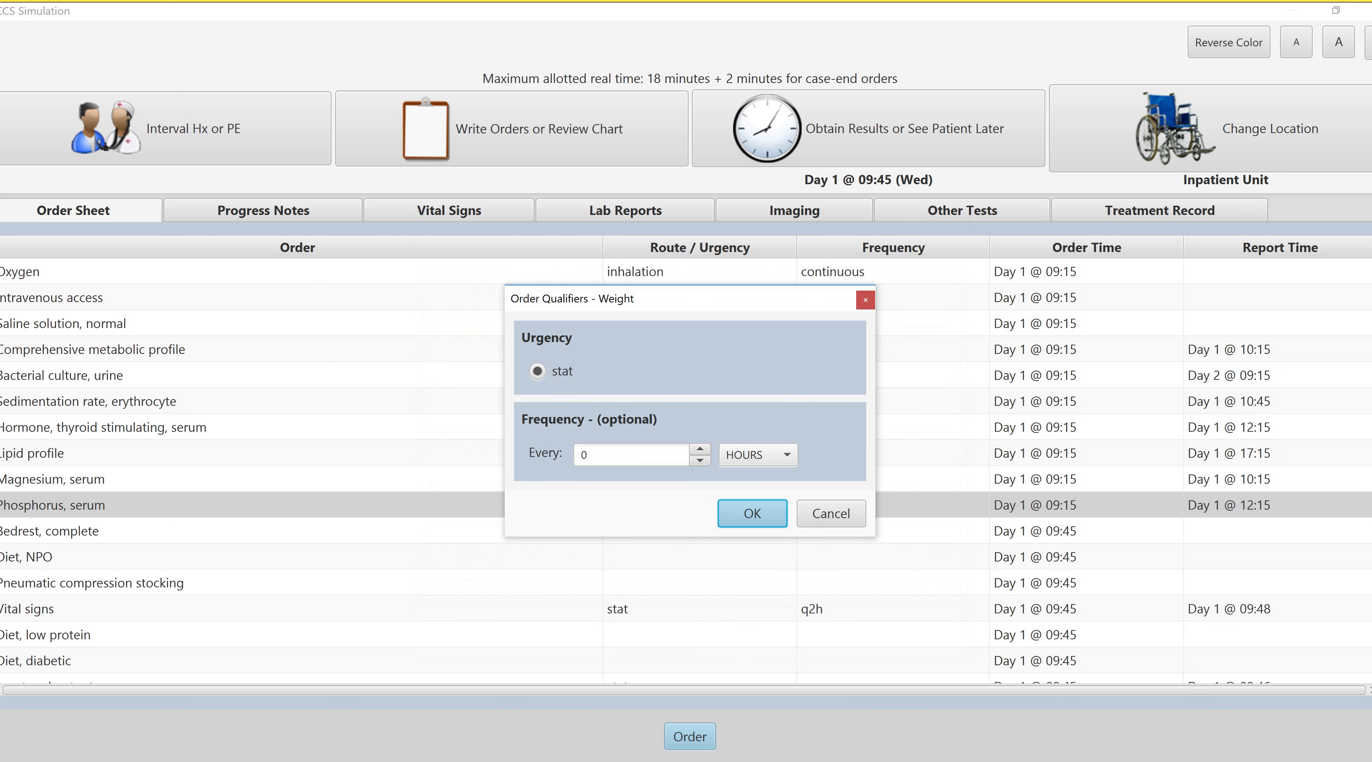
{"action": "left_click", "coordinate": [758, 454]}
{"action": "left_click", "coordinate": [757, 502]}
{"action": "left_click", "coordinate": [700, 449]}
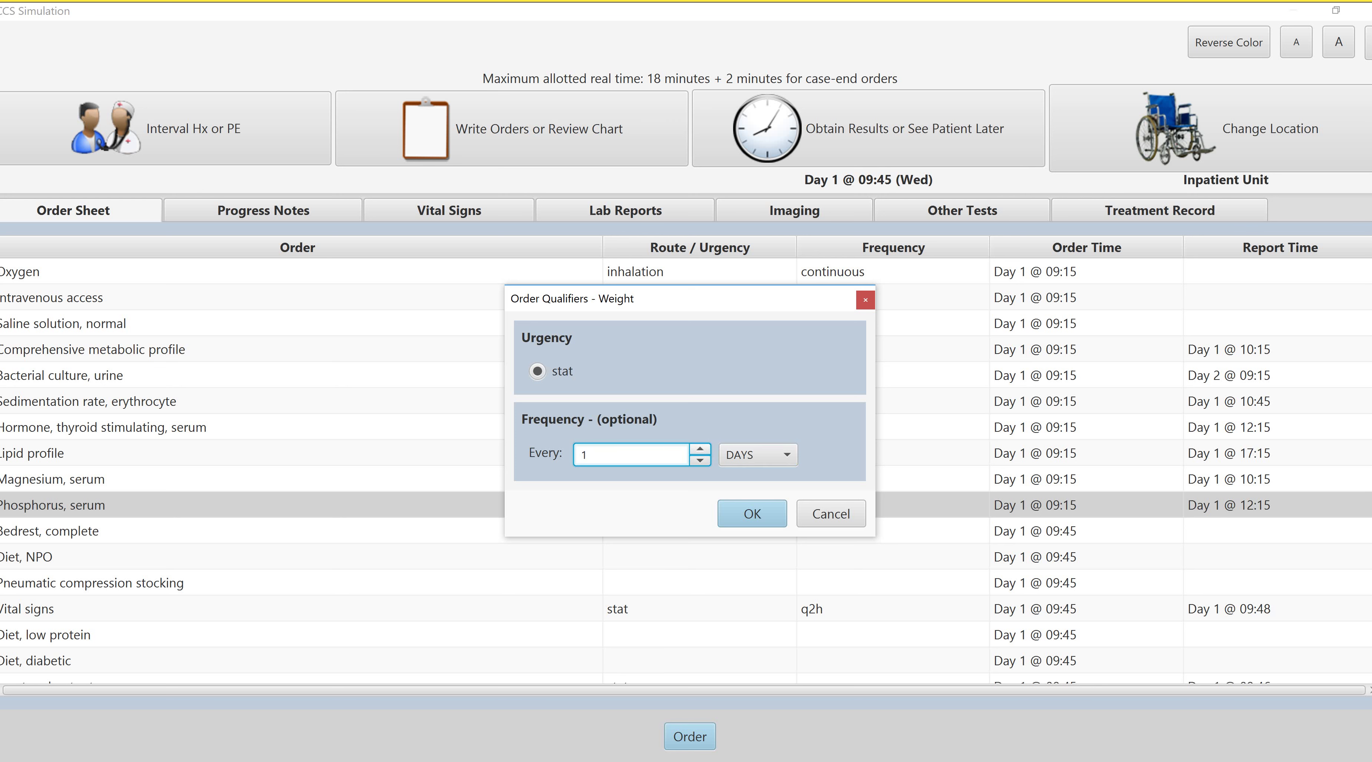
{"action": "left_click", "coordinate": [752, 514]}
{"action": "key", "text": "Return"}
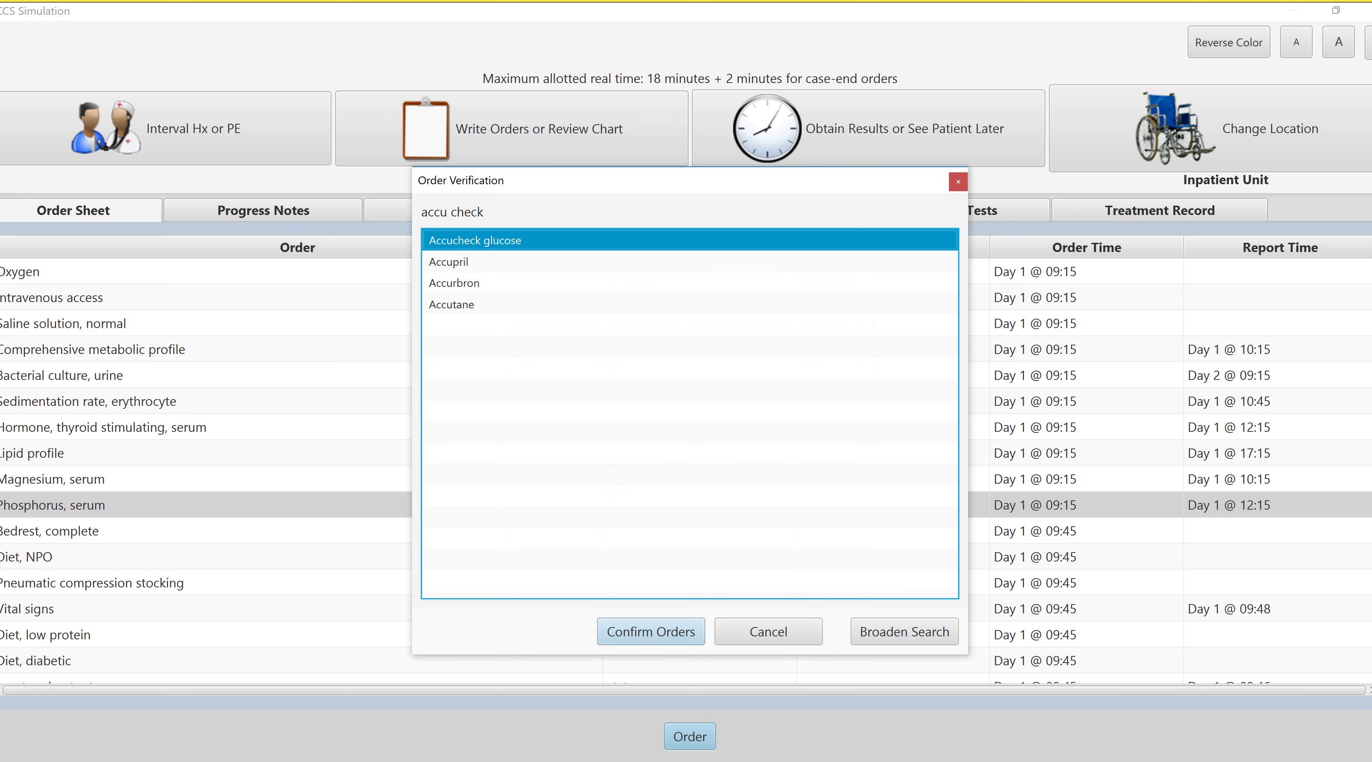
Order a stat random blood glucose by glucometer, repeated every 6 hours
{"action": "key", "text": "shift+Tab"}
{"action": "type", "text": "6"}
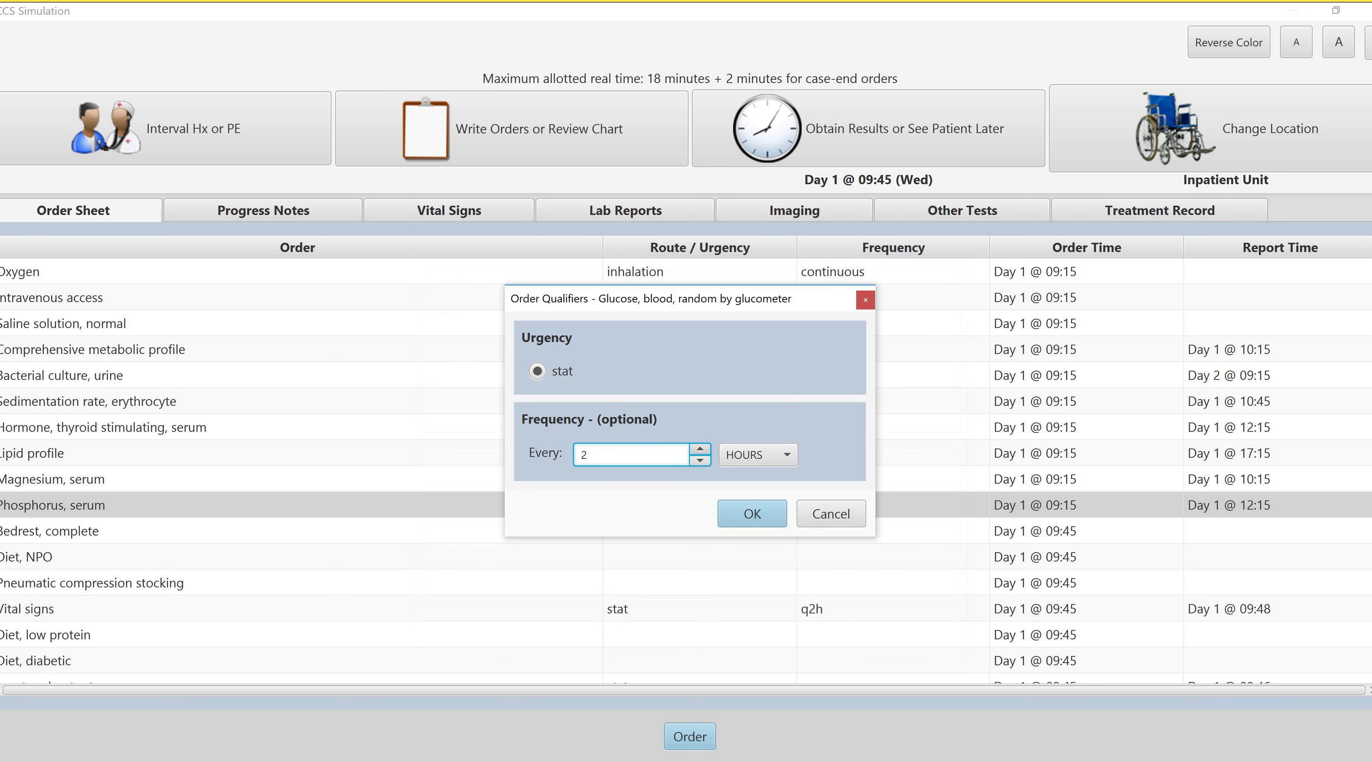
{"action": "key", "text": "Return"}
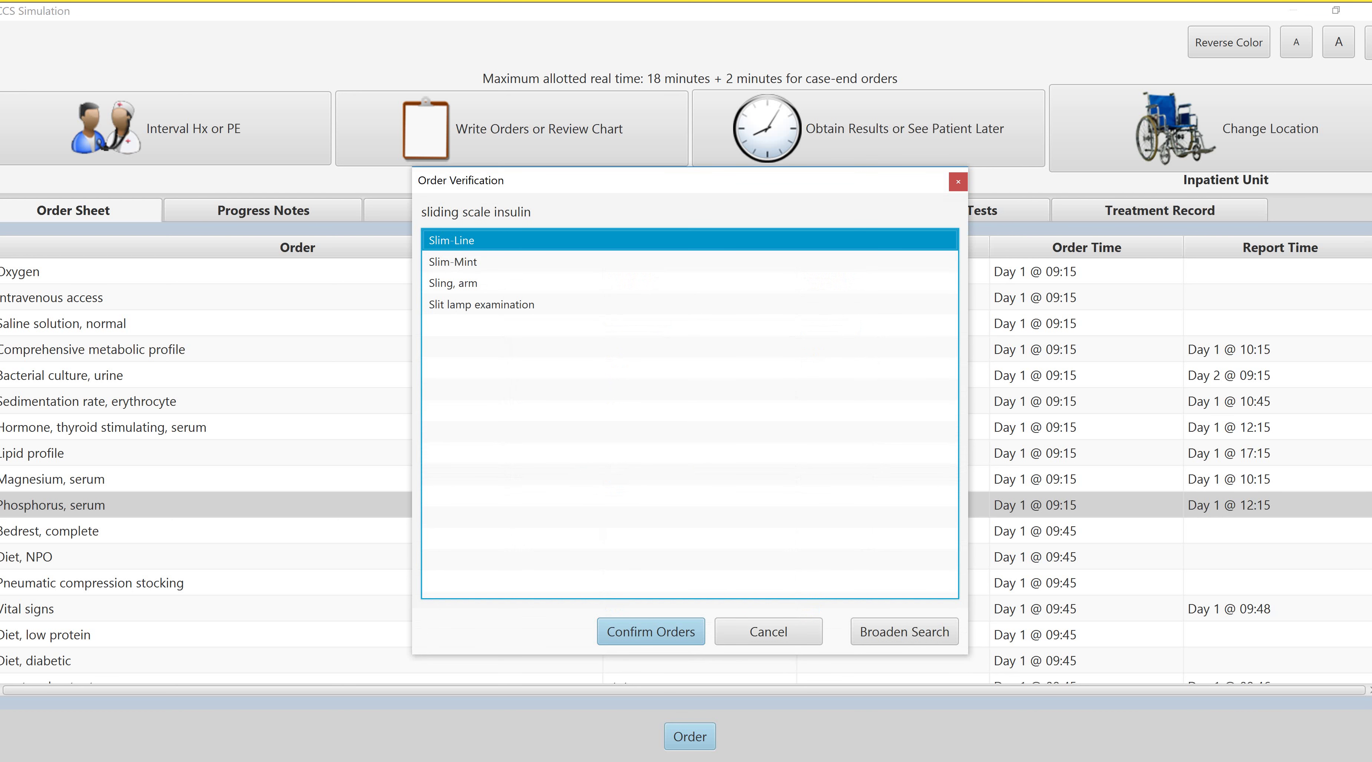
Dismiss the matches for sliding scale insulin and discontinue the NPO diet order
{"action": "left_click", "coordinate": [768, 631]}
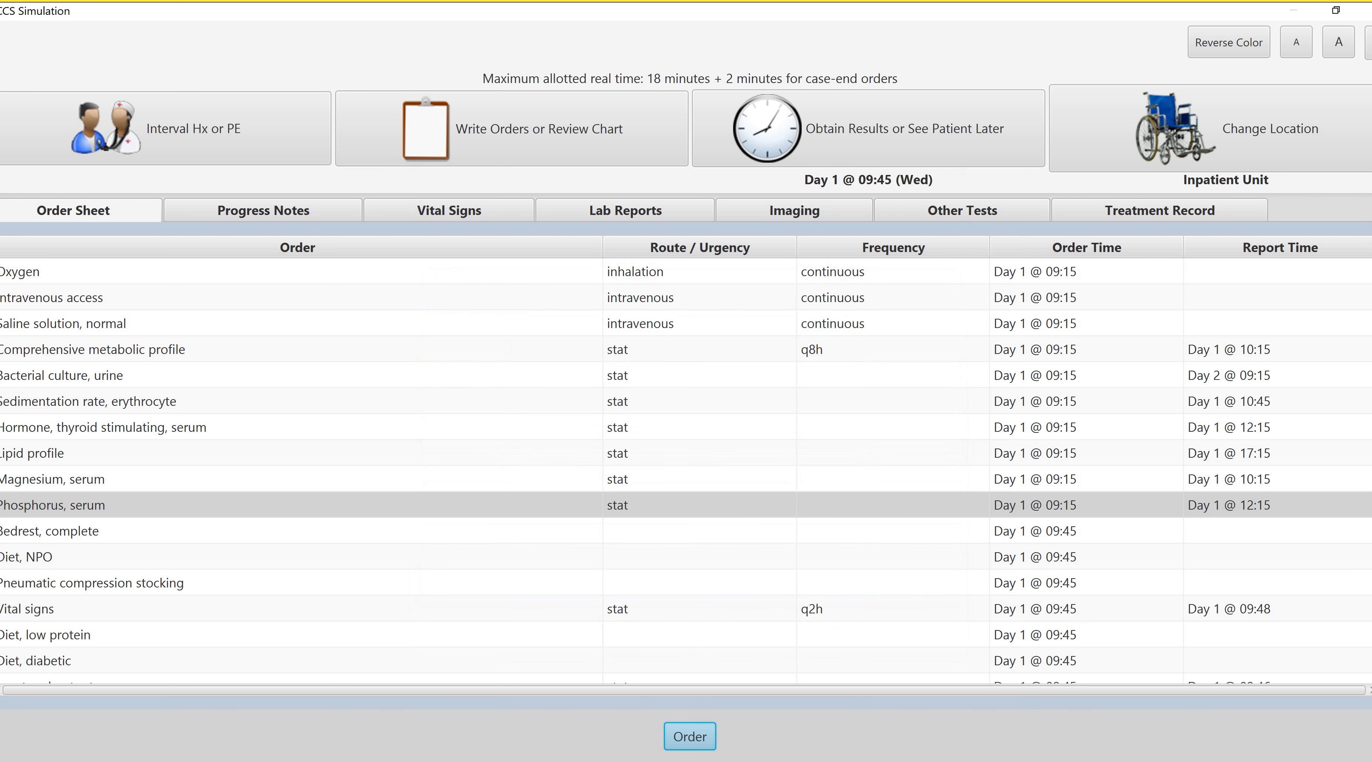
{"action": "left_click", "coordinate": [686, 557]}
{"action": "left_click", "coordinate": [760, 451]}
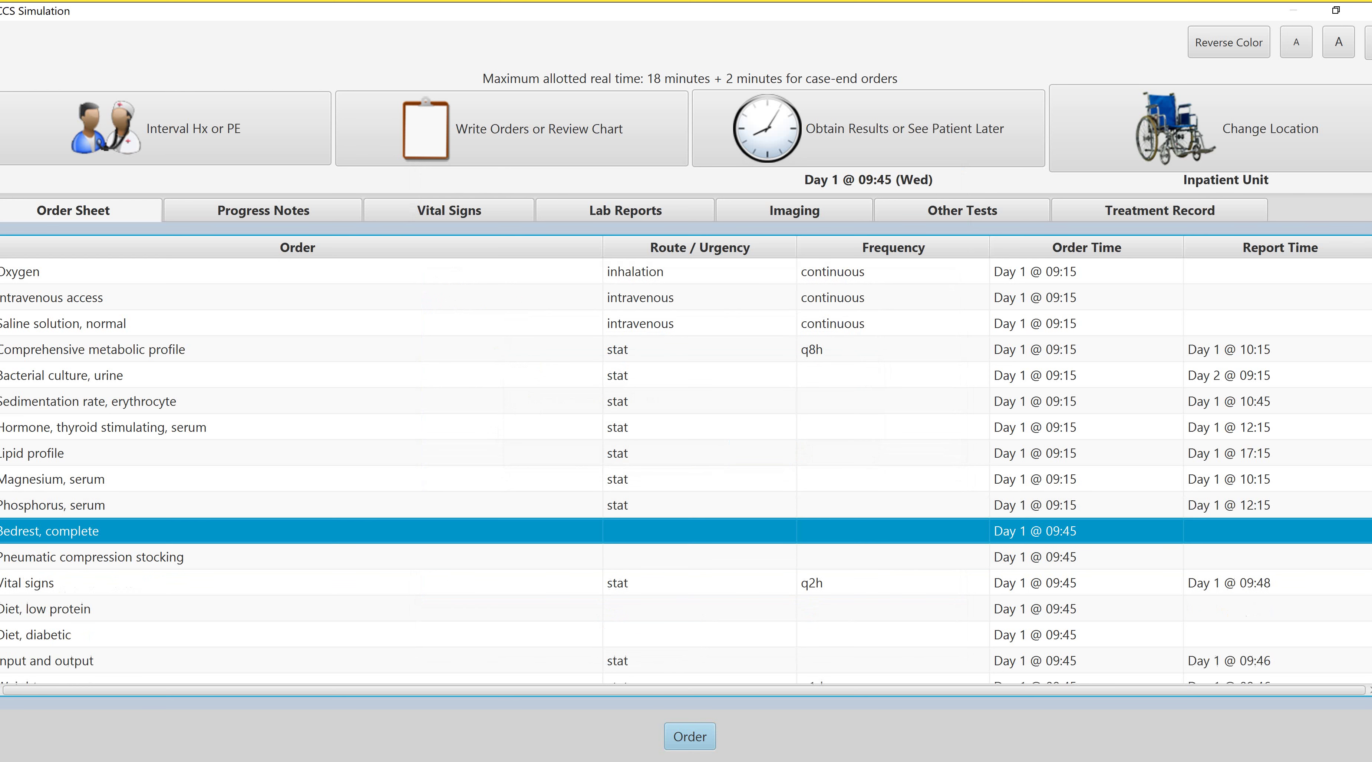
Search orders for insulin and order regular insulin as a continuous intravenous infusion
{"action": "left_click", "coordinate": [690, 736]}
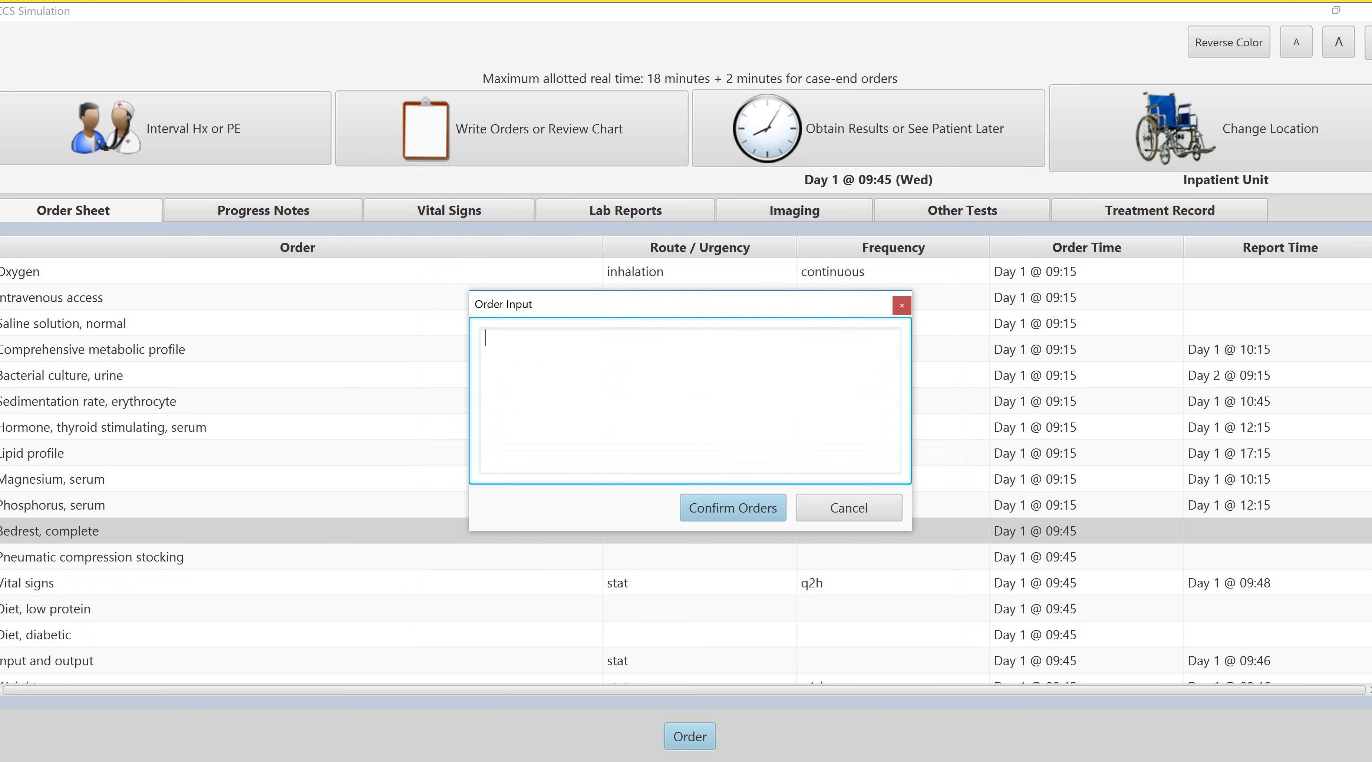
{"action": "type", "text": "insulin"}
{"action": "key", "text": "Return"}
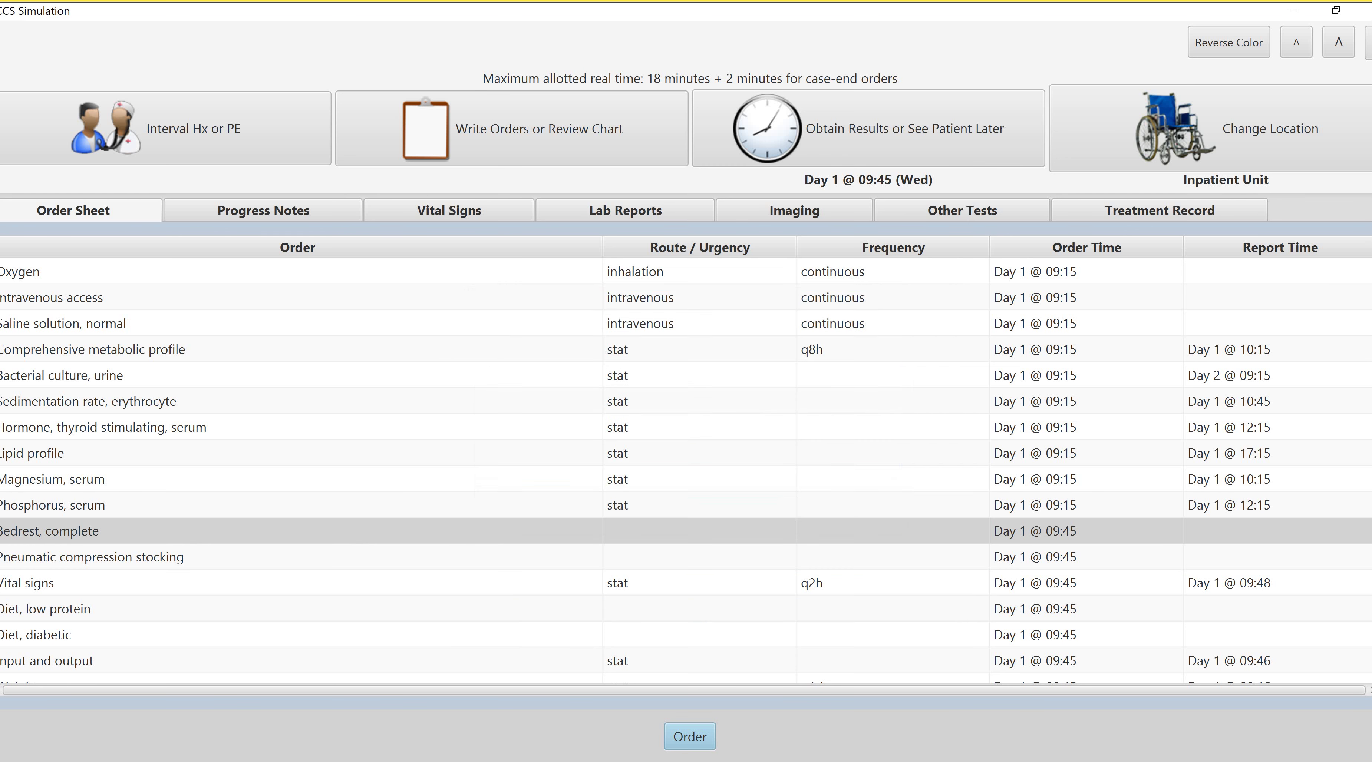
{"action": "left_click", "coordinate": [464, 368]}
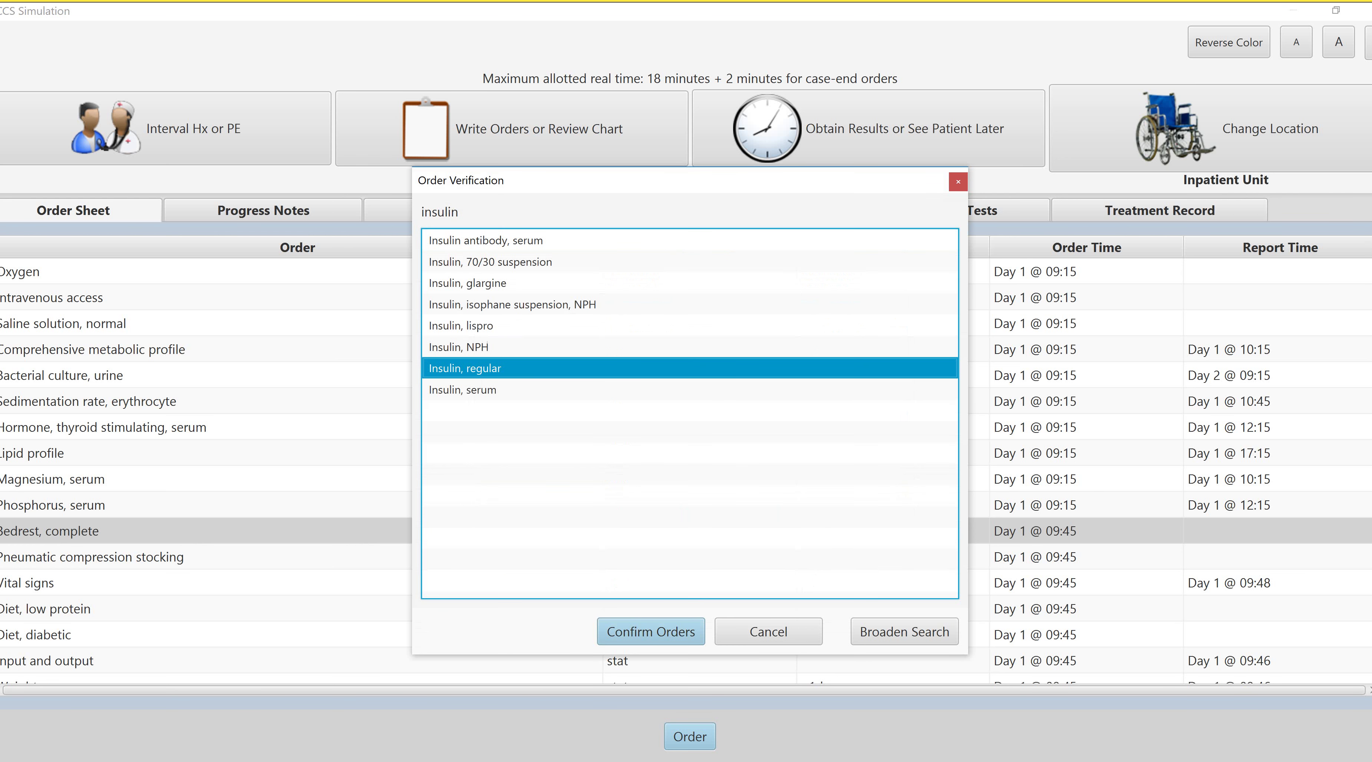
{"action": "left_click", "coordinate": [650, 631]}
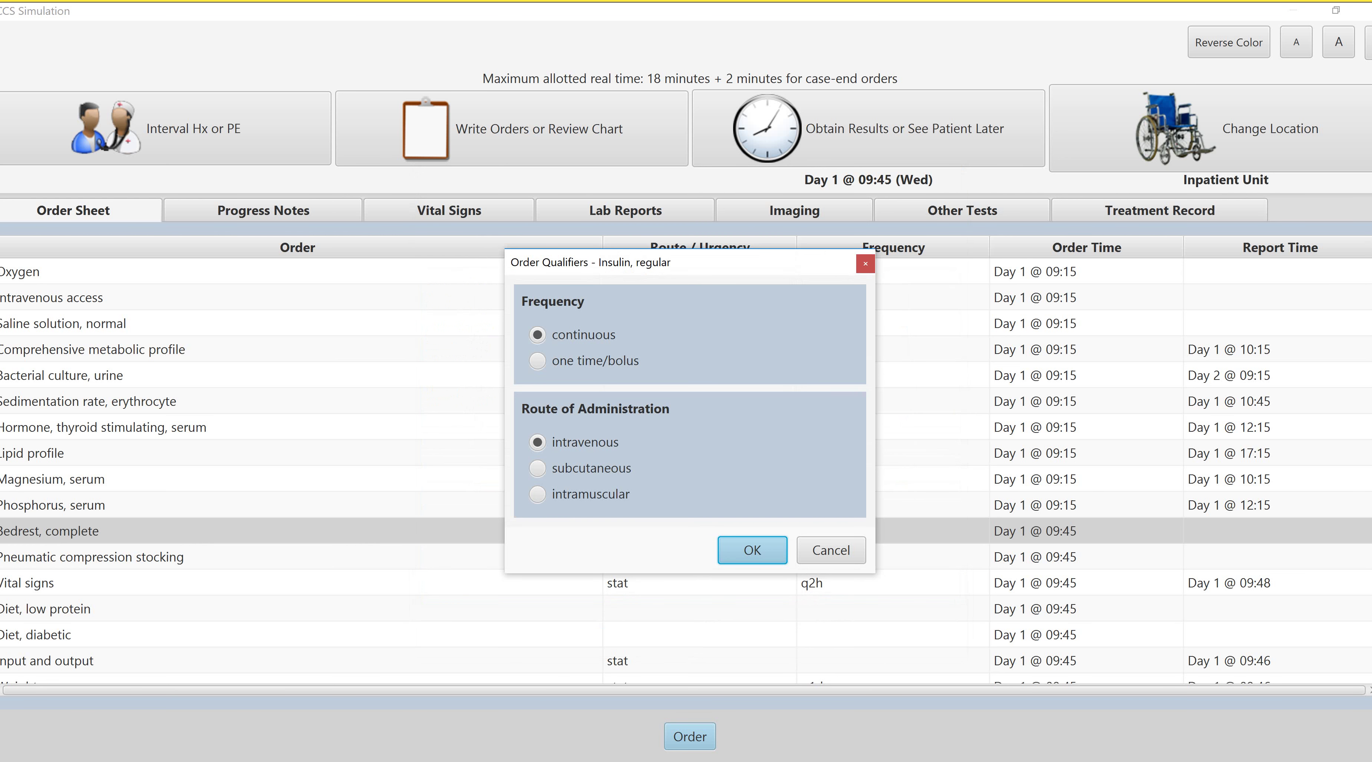
{"action": "key", "text": "Return"}
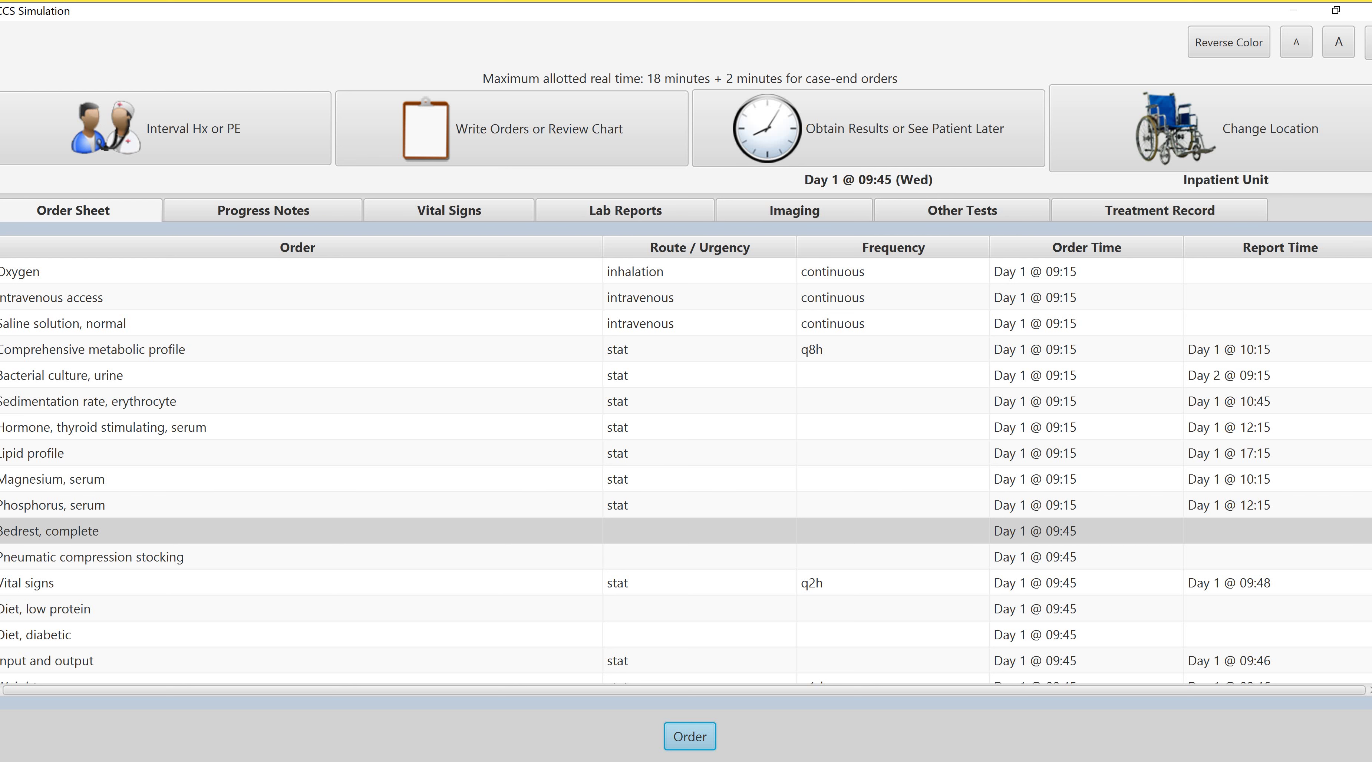
Schedule the case reevaluation for Day 1 at 13:45 and start the clock advance
{"action": "left_click", "coordinate": [868, 129]}
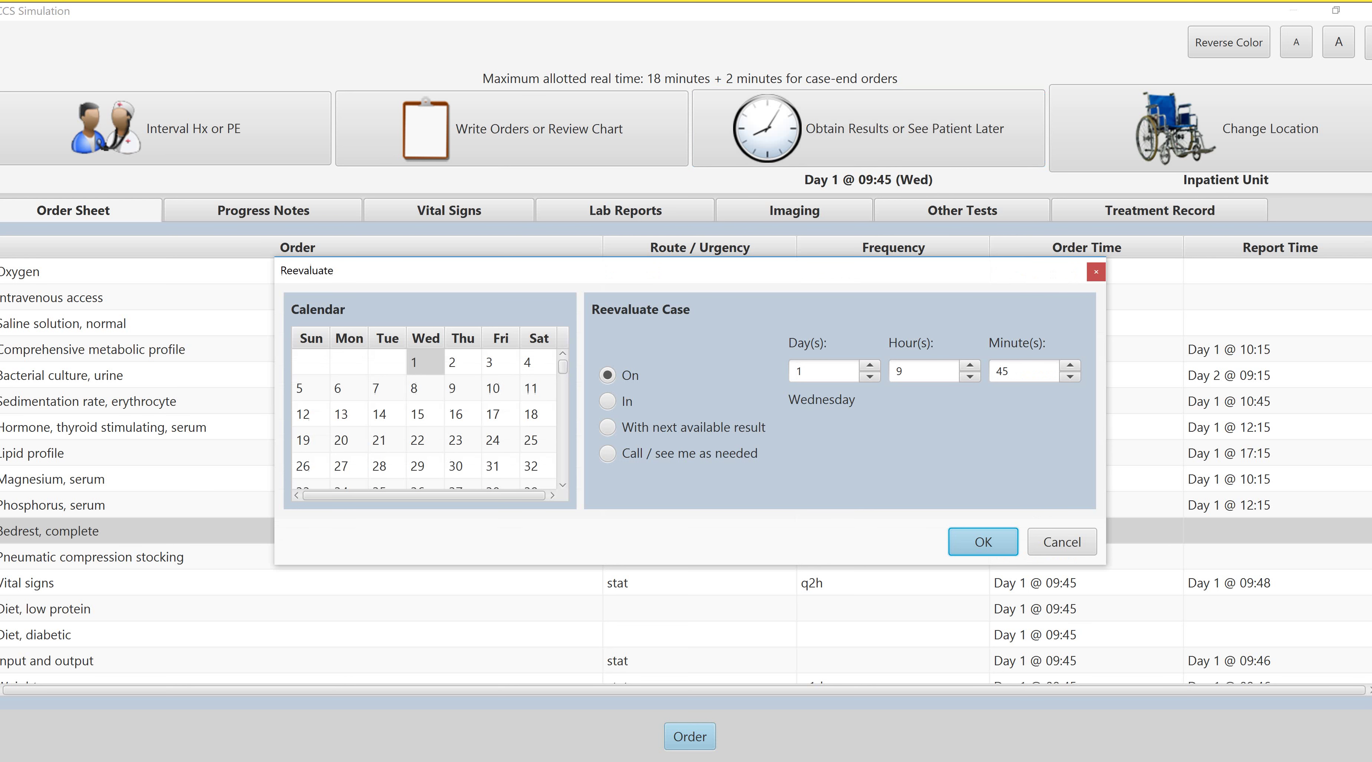
{"action": "left_click", "coordinate": [969, 366]}
{"action": "left_click", "coordinate": [969, 366]}
{"action": "left_click", "coordinate": [969, 365]}
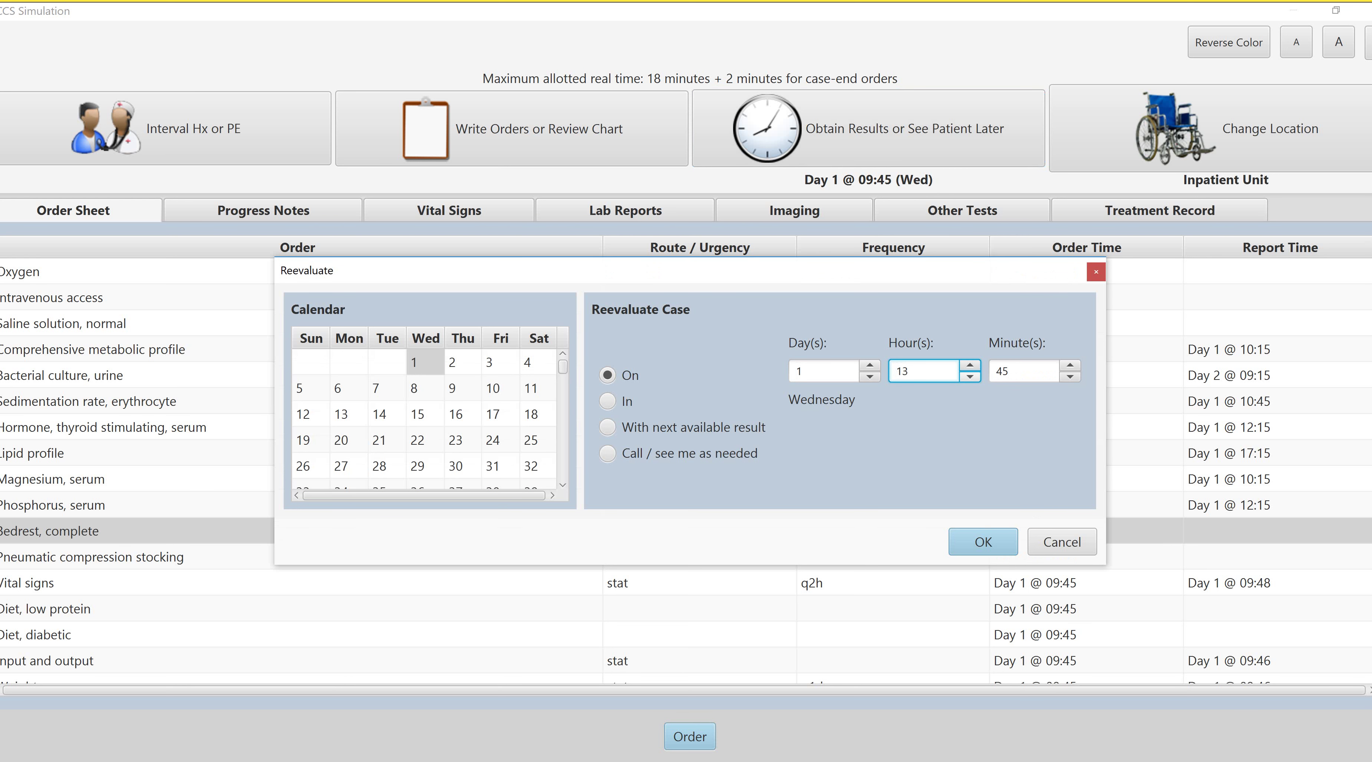
{"action": "left_click", "coordinate": [983, 542]}
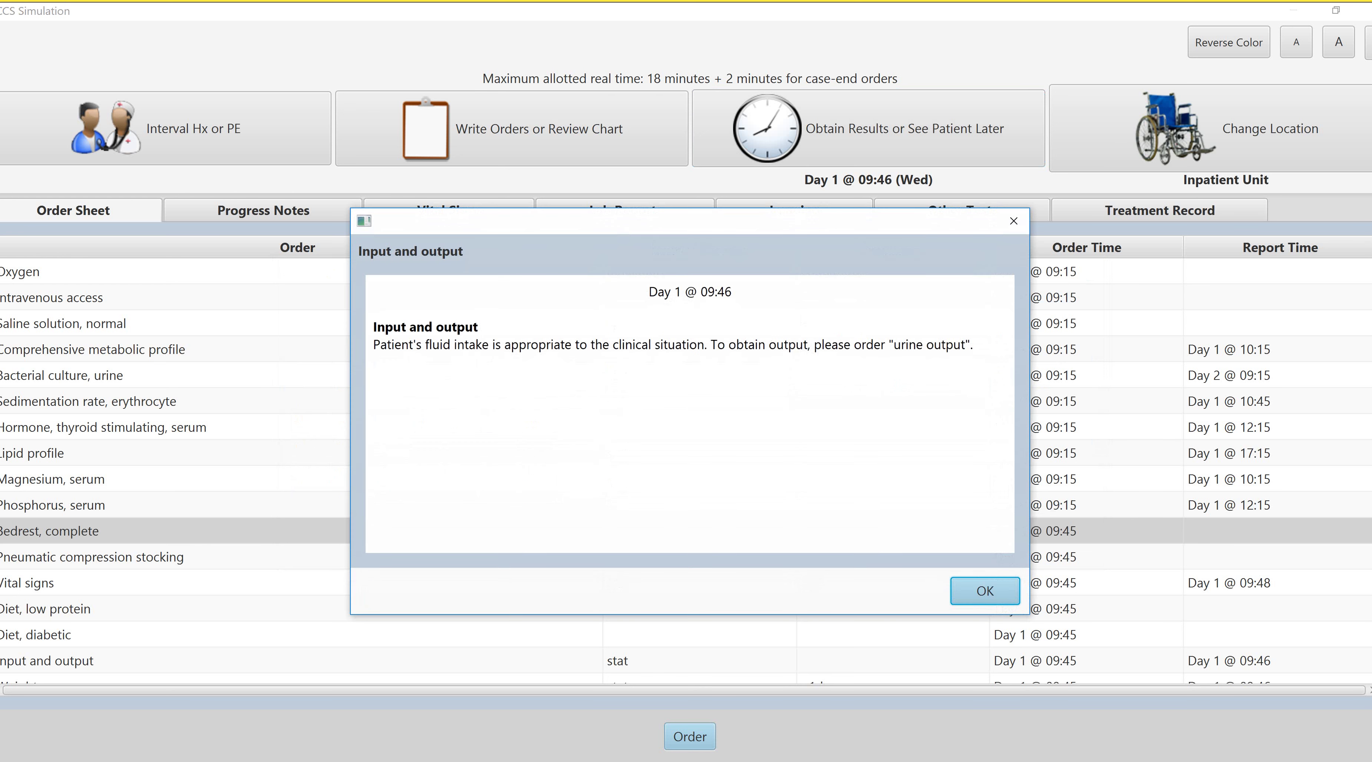
Acknowledge the input and output, glucometer glucose and vital signs results, continuing the clock advance to Day 1 at 09:48
{"action": "left_click", "coordinate": [984, 591]}
{"action": "left_click", "coordinate": [985, 591]}
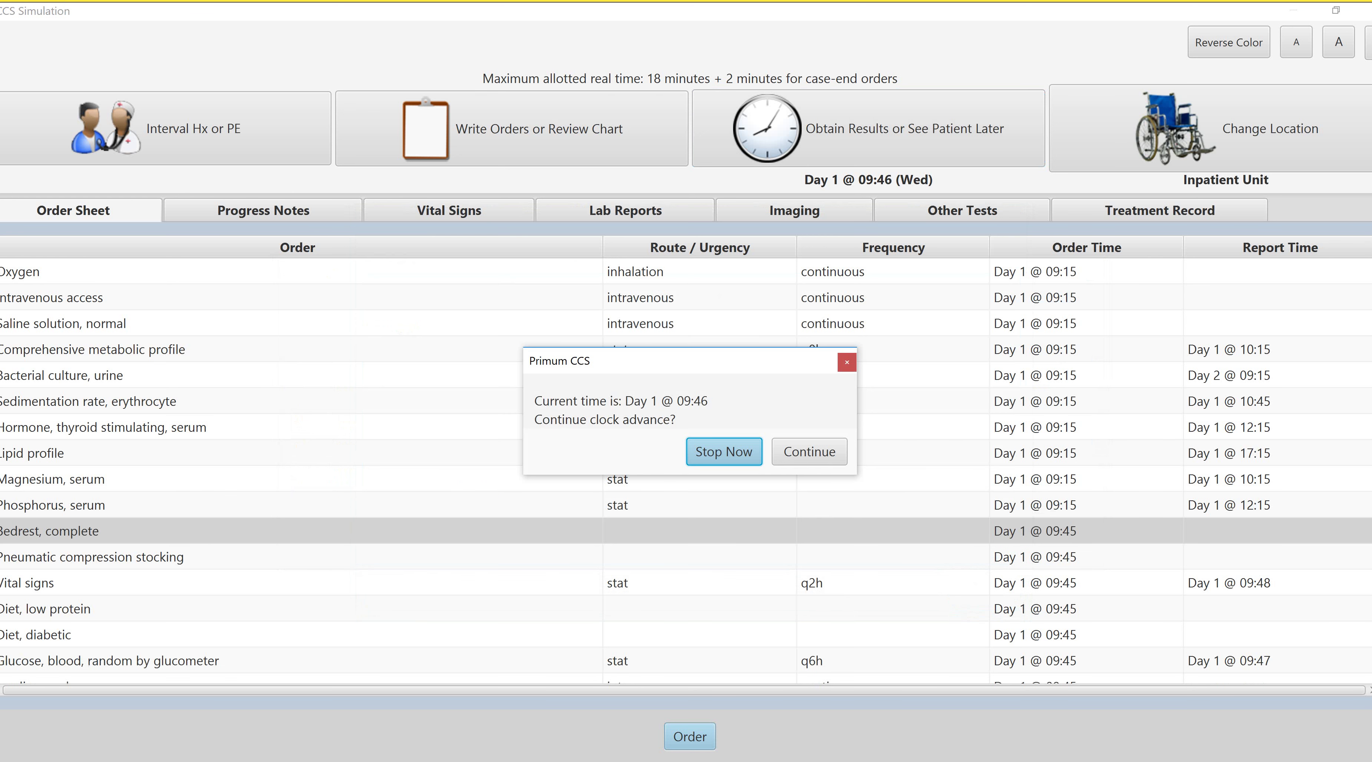
{"action": "left_click", "coordinate": [809, 452]}
{"action": "left_click", "coordinate": [984, 590]}
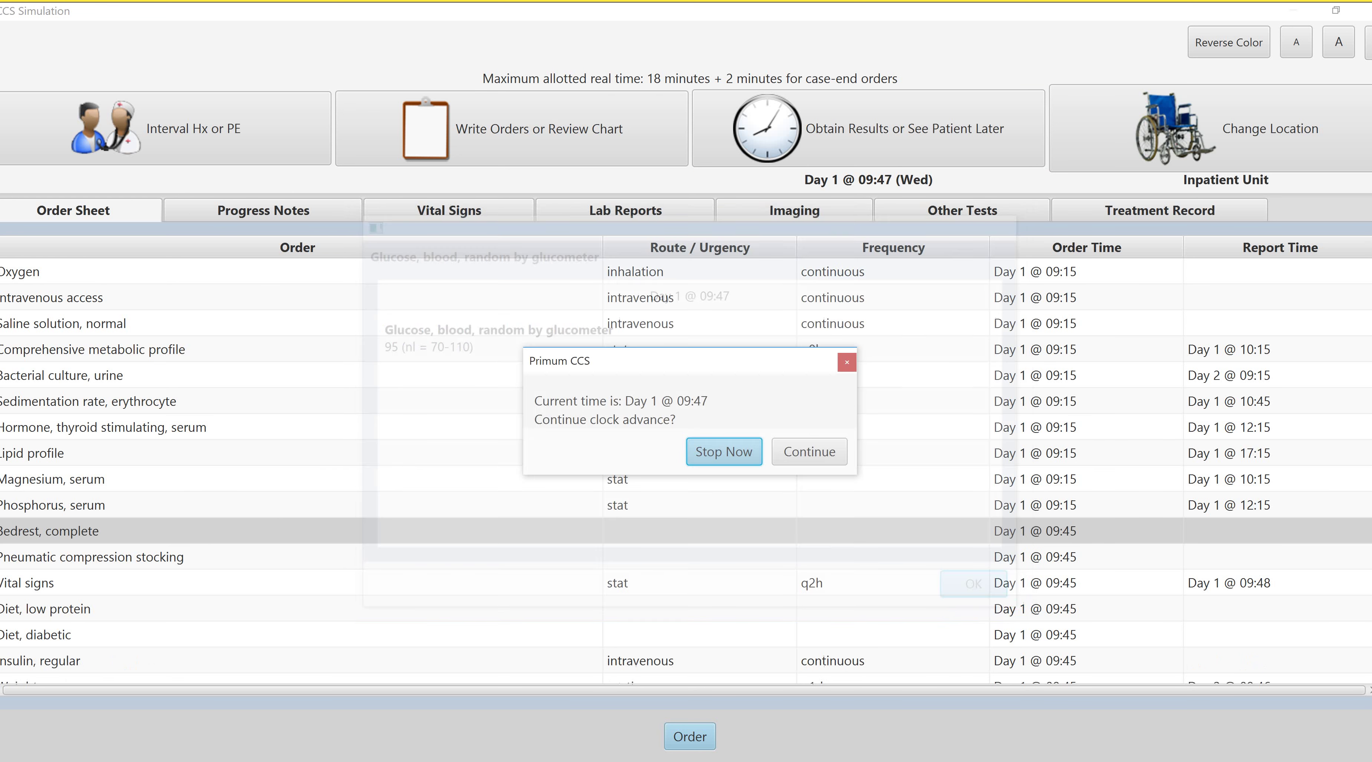
{"action": "key", "text": "Tab"}
{"action": "key", "text": "Return"}
Continue the clock advance to Day 1 at 10:45, acknowledging the comprehensive metabolic profile and sedimentation rate results
{"action": "key", "text": "Return"}
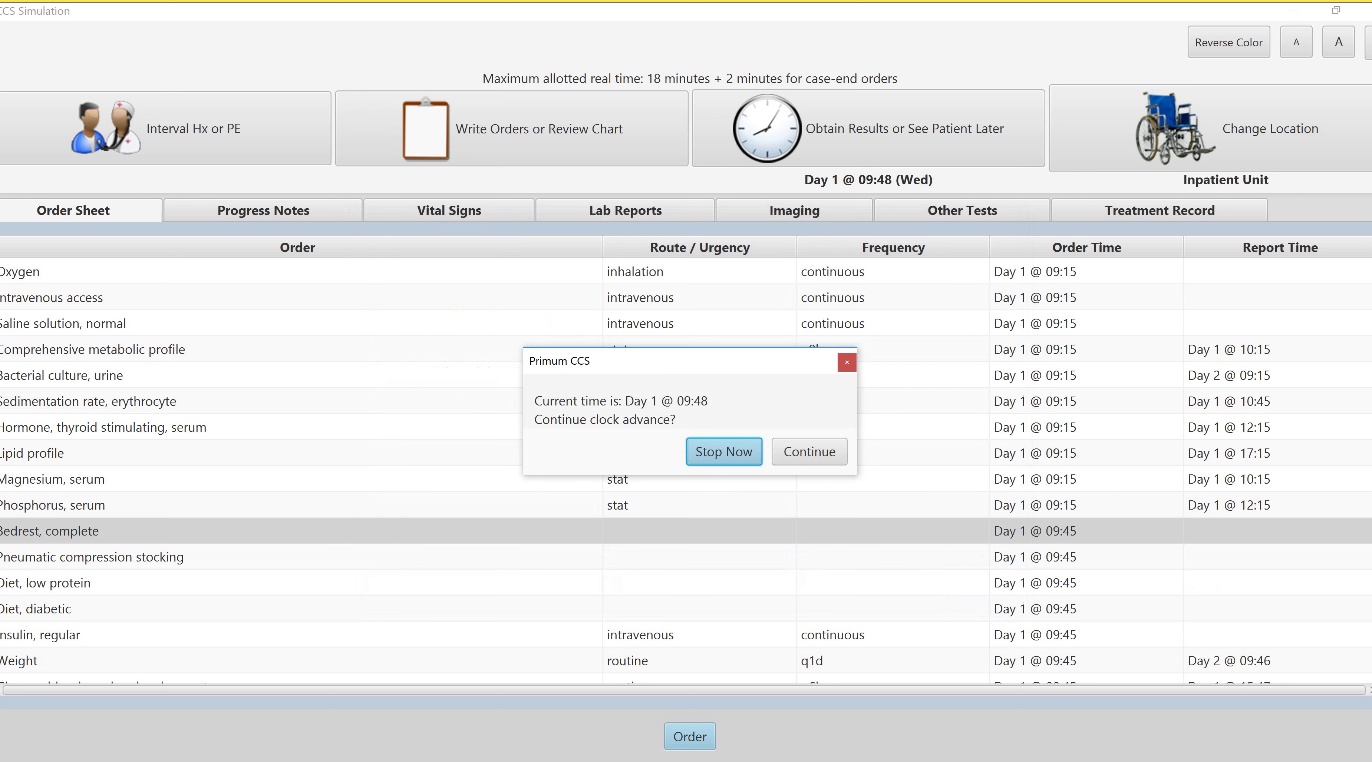
{"action": "key", "text": "Tab"}
{"action": "key", "text": "Return"}
{"action": "key", "text": "Return"}
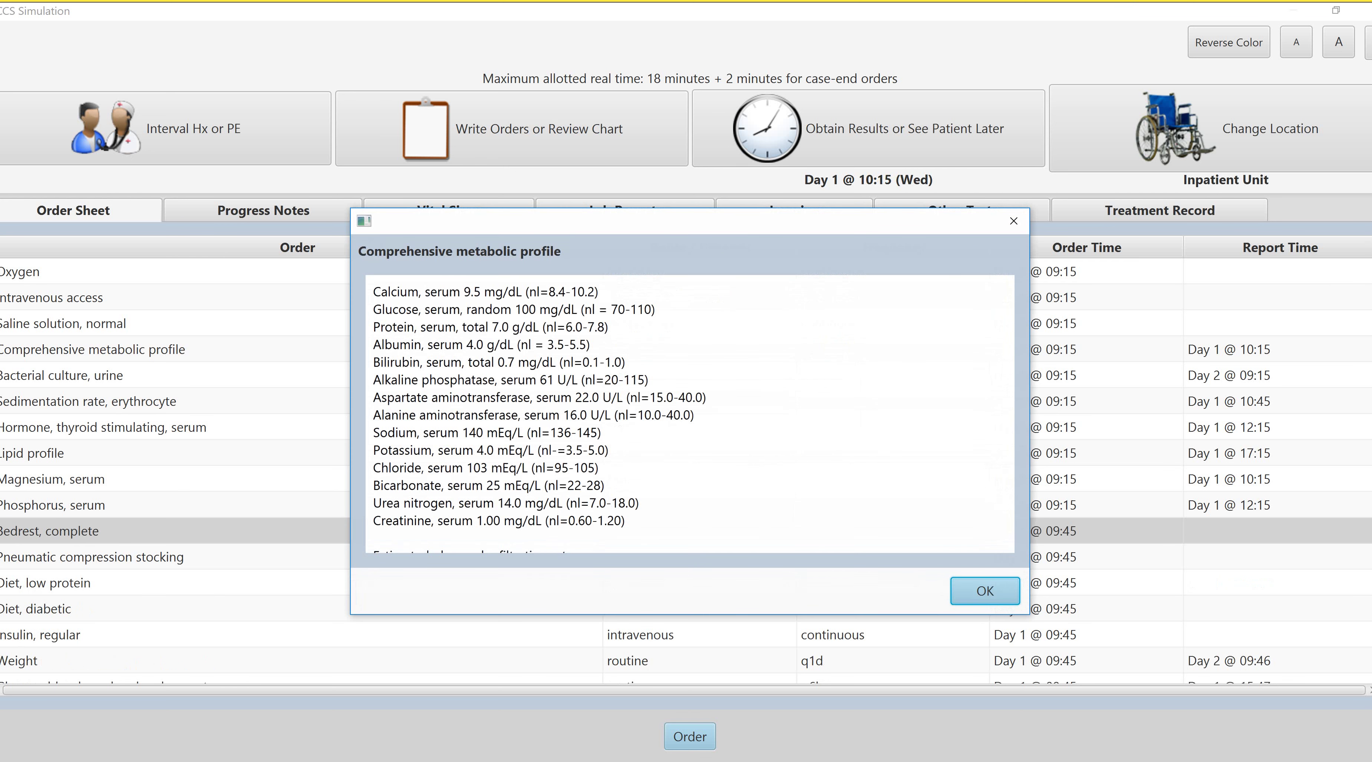
{"action": "key", "text": "Return"}
{"action": "key", "text": "Tab"}
Continue the clock advance to Day 1 at 13:45, acknowledging the remaining results, including serum phosphorus
{"action": "key", "text": "Return"}
{"action": "key", "text": "Return"}
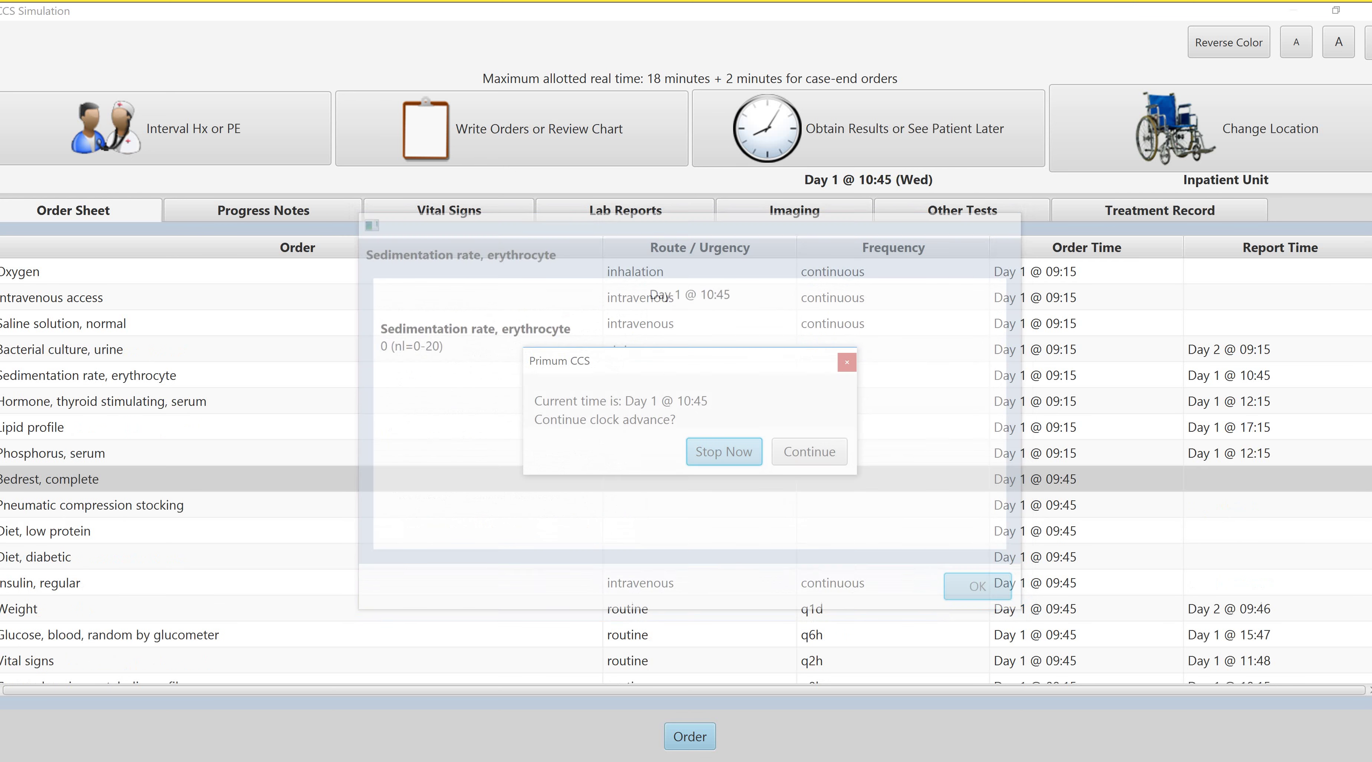
{"action": "key", "text": "Tab"}
{"action": "key", "text": "Return"}
{"action": "key", "text": "Return"}
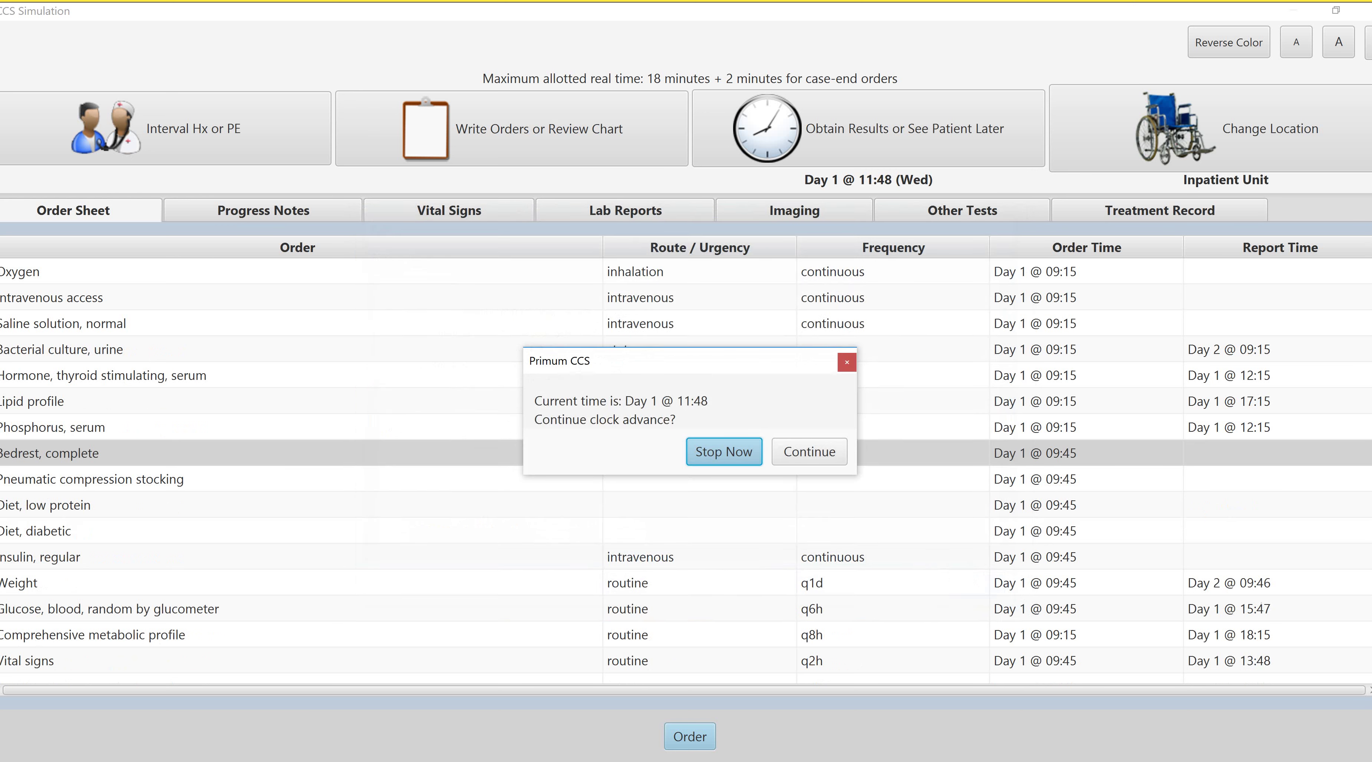
{"action": "key", "text": "Tab"}
{"action": "key", "text": "Return"}
{"action": "key", "text": "Return"}
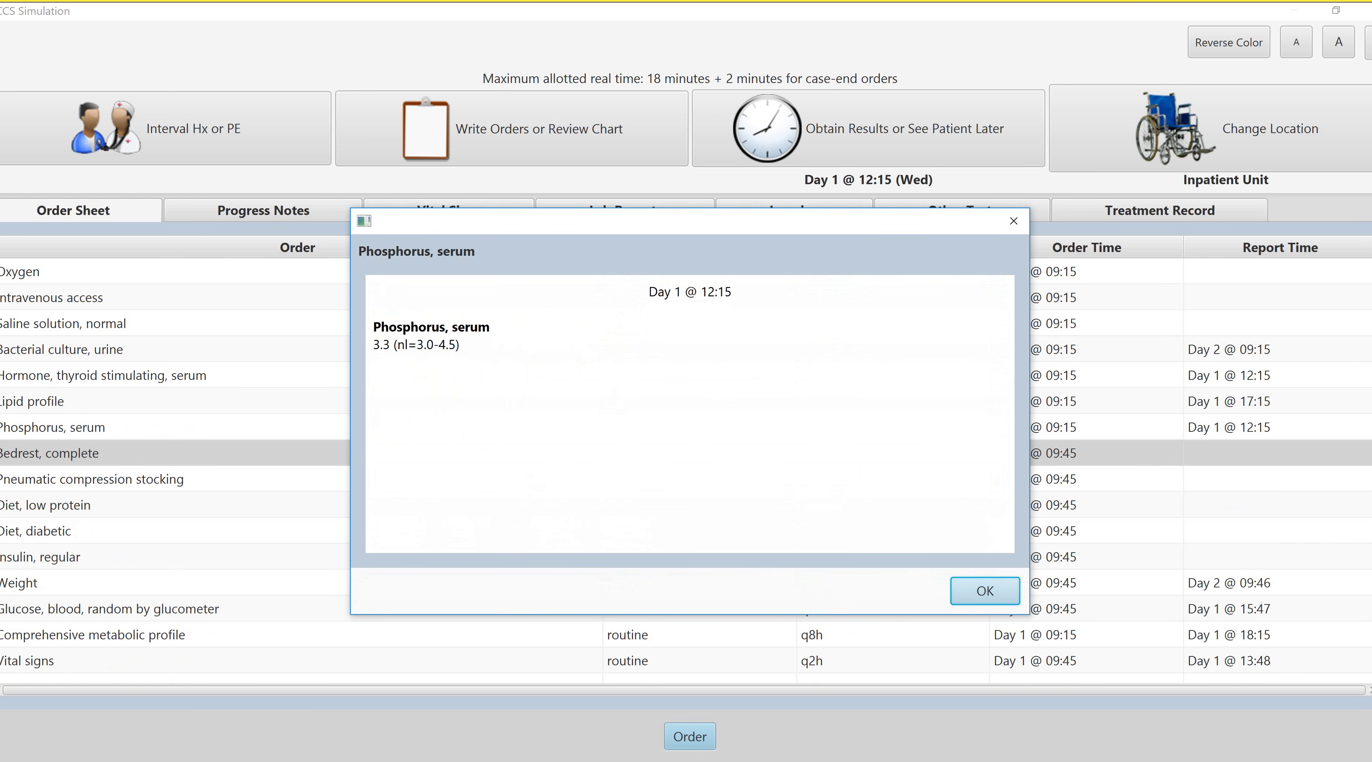
{"action": "key", "text": "Return"}
{"action": "key", "text": "Tab"}
{"action": "key", "text": "Return"}
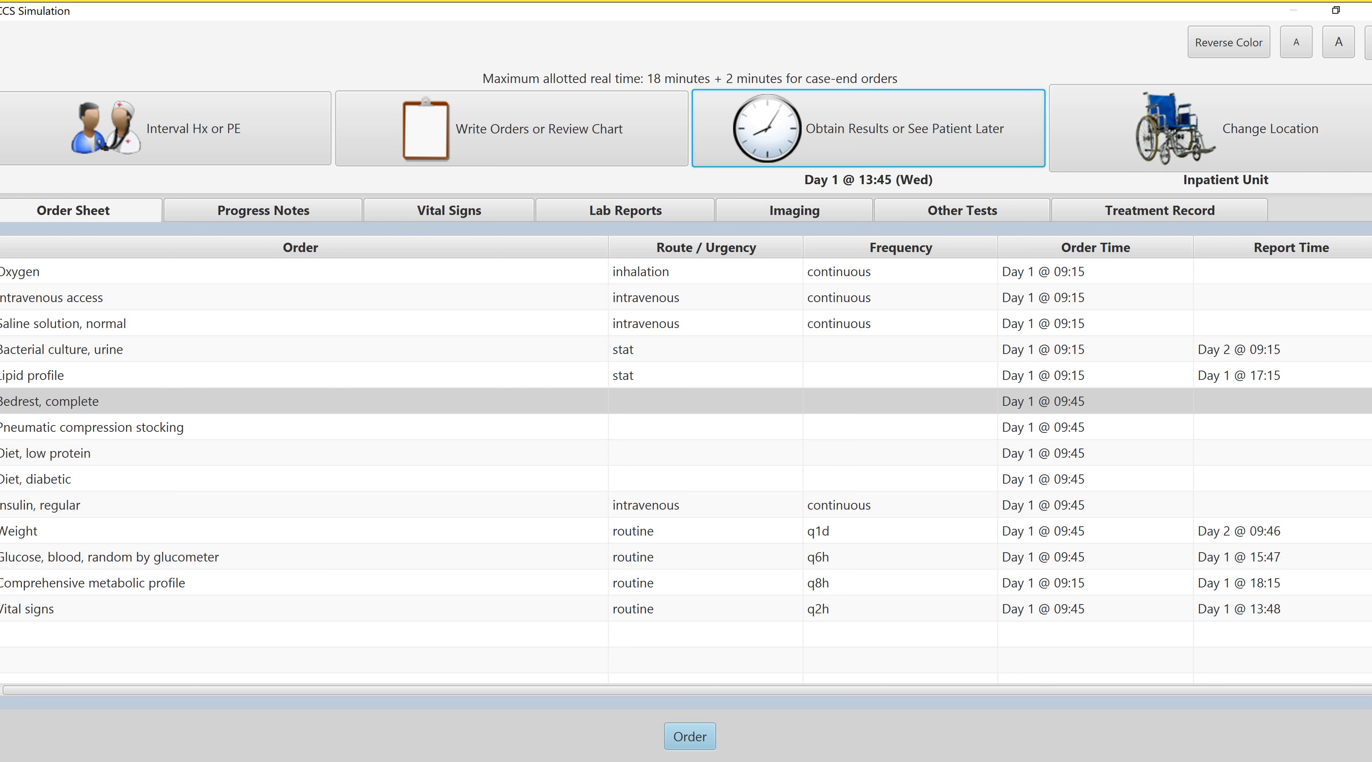
Schedule the case reevaluation for Day 2 and start the clock advance
{"action": "left_click", "coordinate": [868, 129]}
{"action": "left_click", "coordinate": [607, 375]}
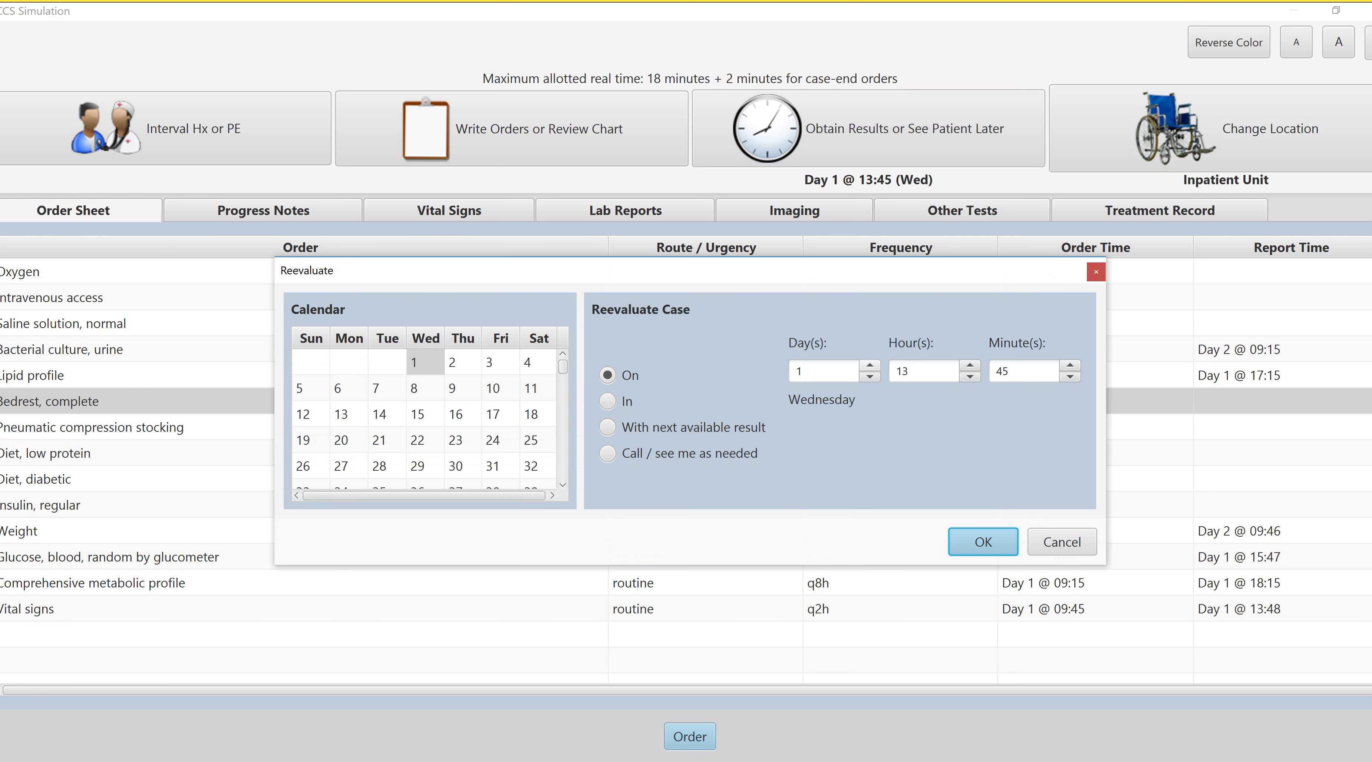
{"action": "left_click", "coordinate": [869, 365]}
{"action": "left_click", "coordinate": [982, 542]}
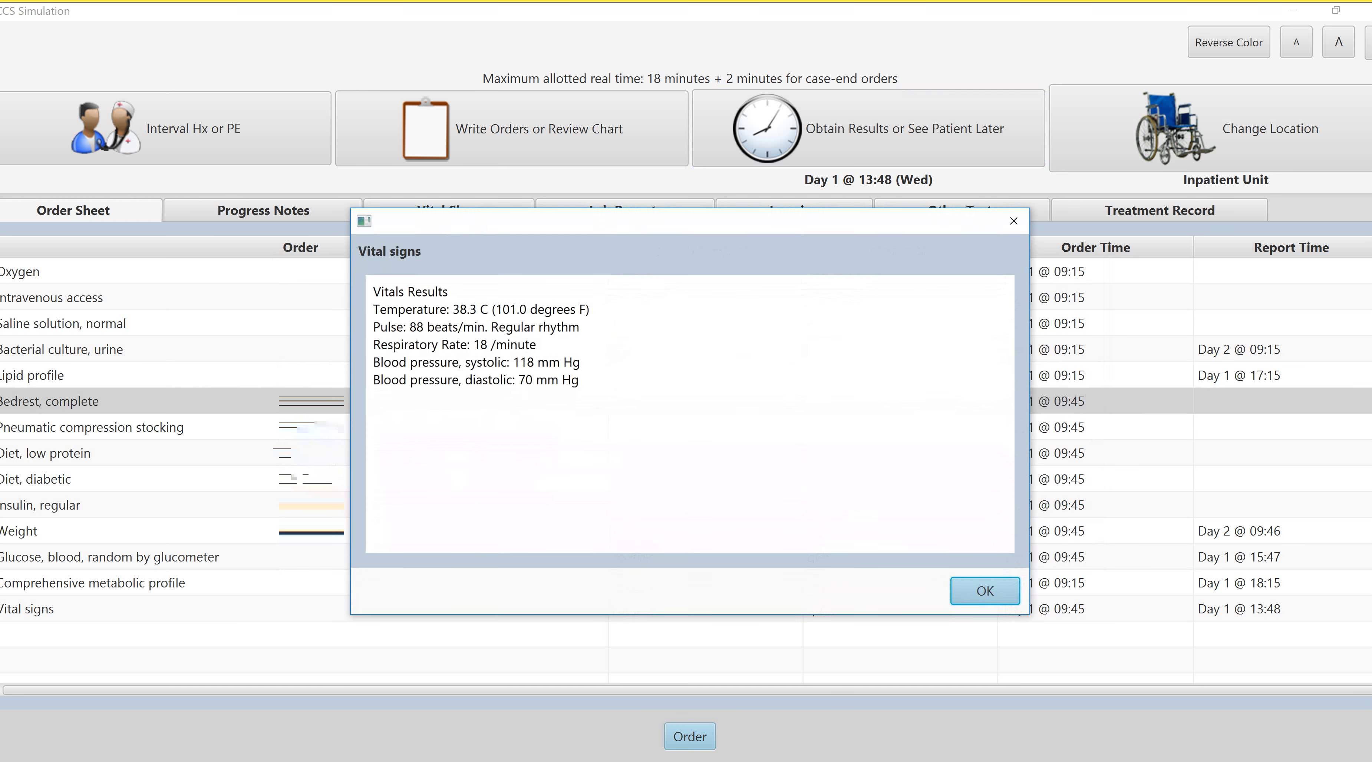
Acknowledge the vital signs and glucometer glucose results, continuing the clock advance to Day 1 at 15:48
{"action": "left_click", "coordinate": [983, 591]}
{"action": "key", "text": "Tab"}
{"action": "key", "text": "Return"}
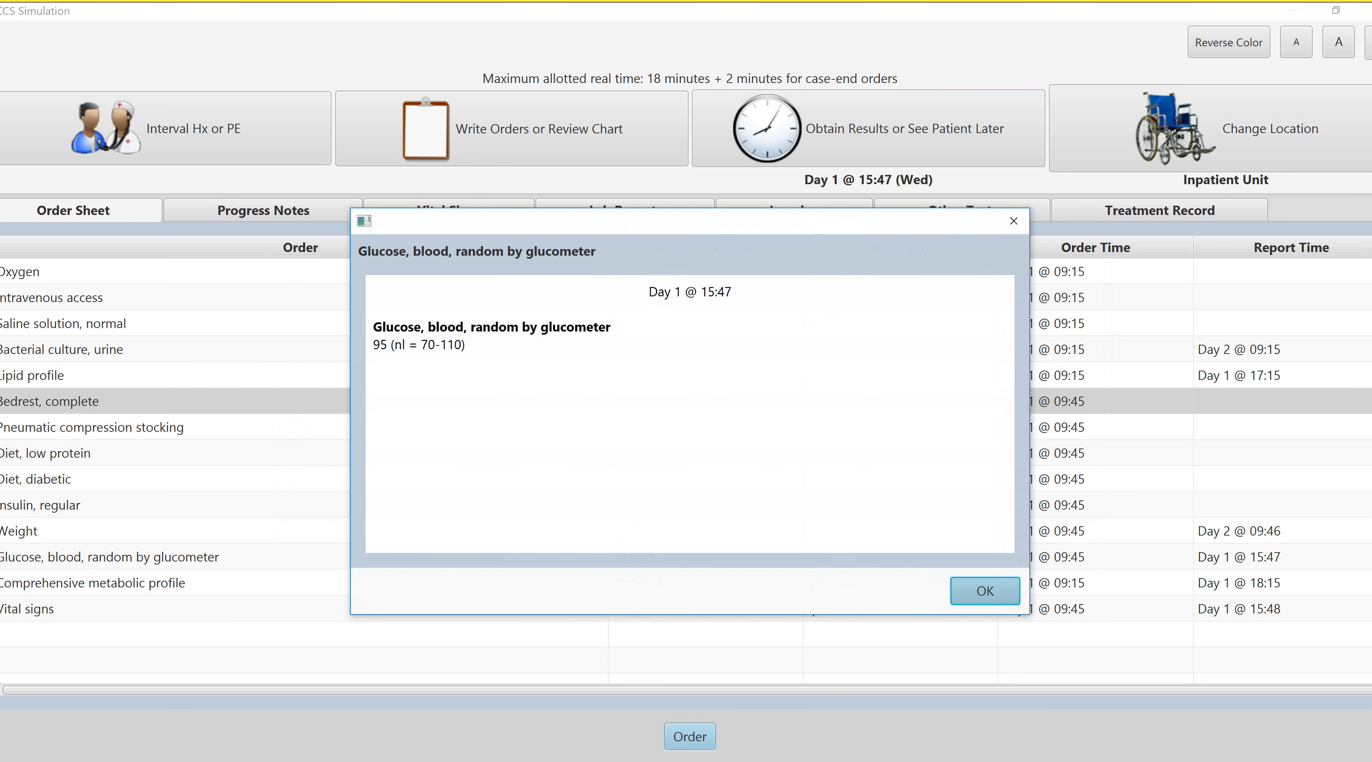
{"action": "key", "text": "Return"}
{"action": "key", "text": "Tab"}
{"action": "key", "text": "Return"}
Continue the clock advance to Day 1 at 17:48, acknowledging the lipid profile and vital signs results
{"action": "key", "text": "Return"}
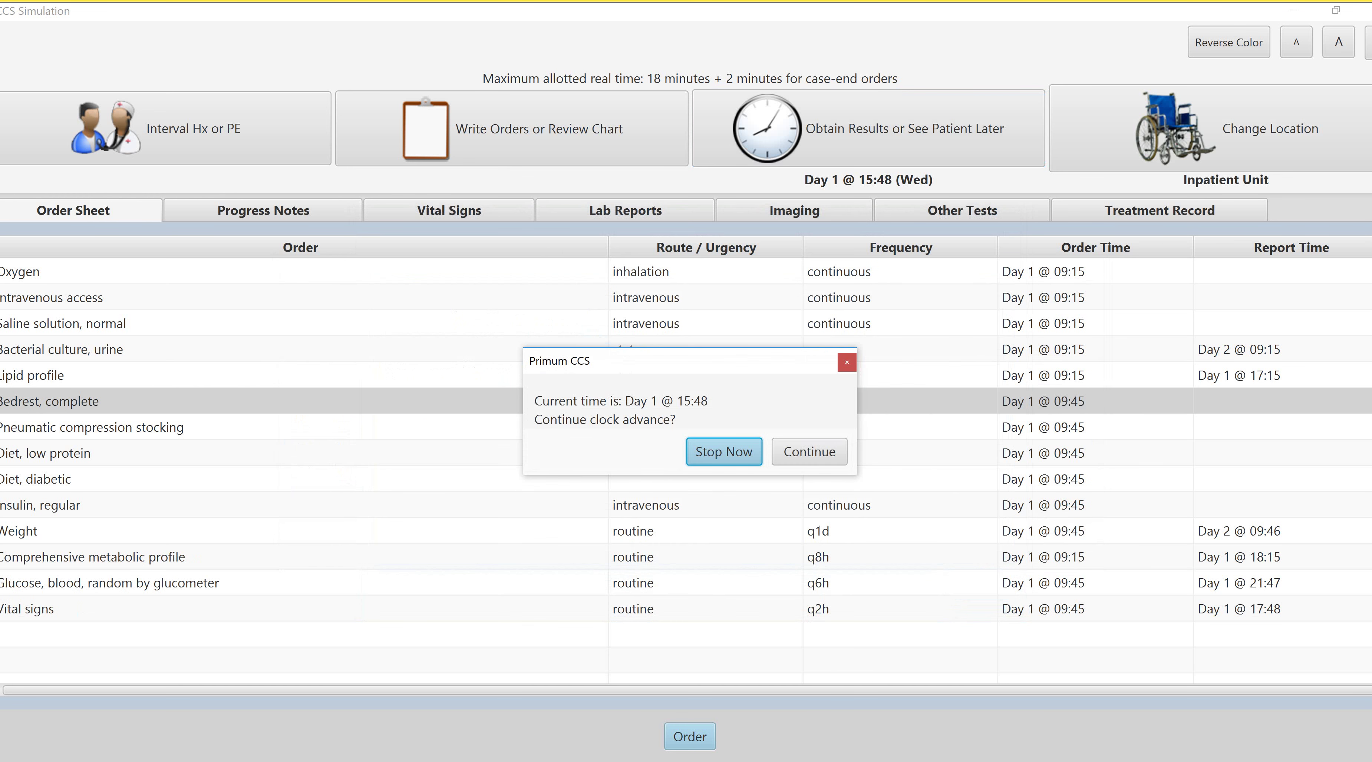
{"action": "key", "text": "Tab"}
{"action": "key", "text": "Return"}
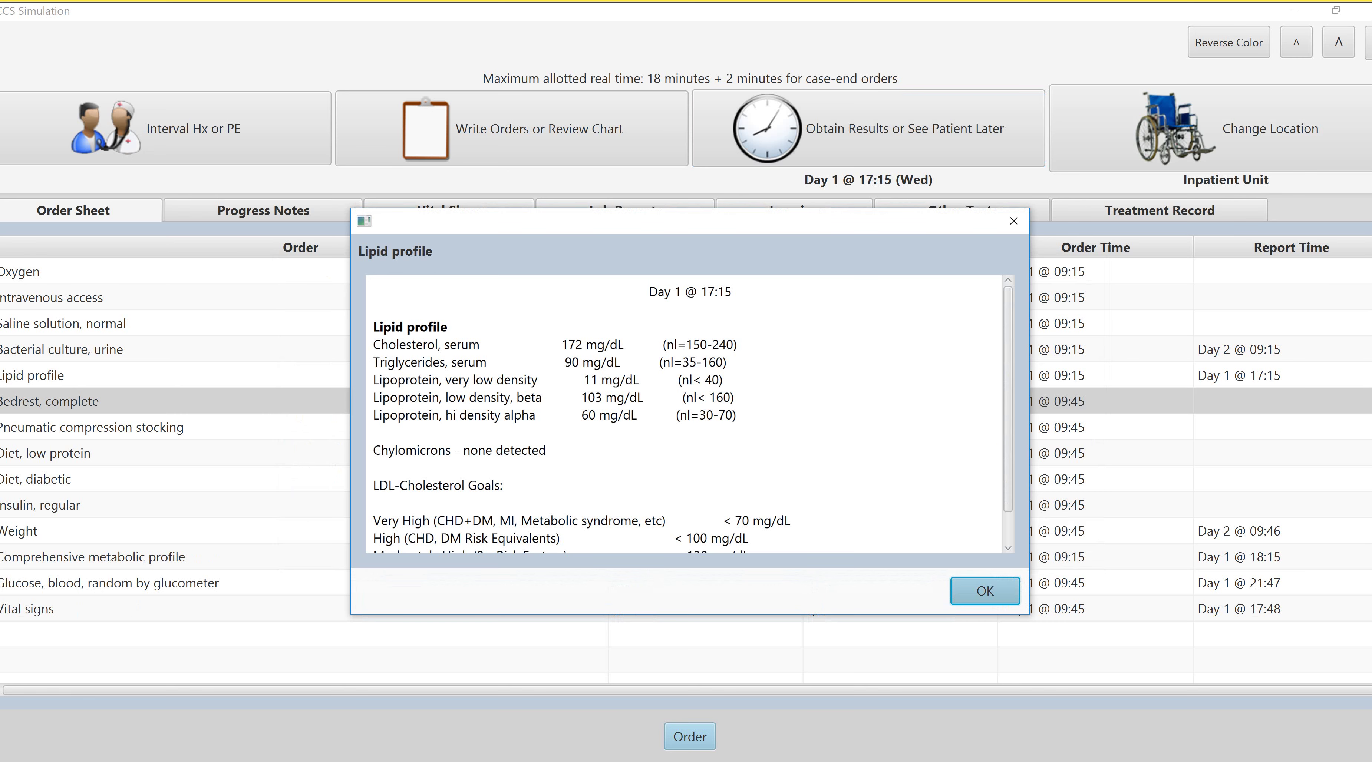
{"action": "key", "text": "Return"}
{"action": "key", "text": "Tab"}
{"action": "key", "text": "Return"}
Continue the clock advance to Day 1 at 19:48, acknowledging the comprehensive metabolic profile and vital signs results
{"action": "key", "text": "Return"}
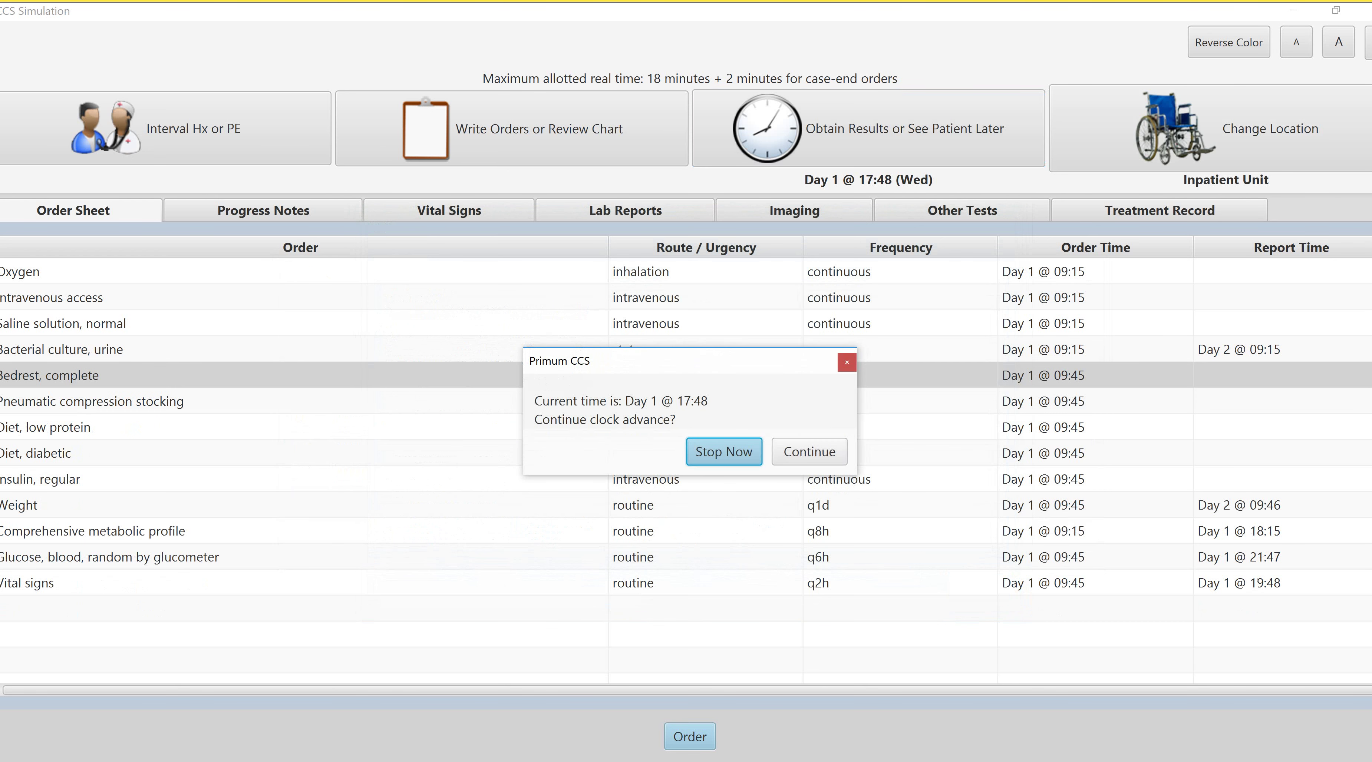
{"action": "key", "text": "Tab"}
{"action": "key", "text": "Return"}
{"action": "key", "text": "Return"}
{"action": "key", "text": "Tab"}
{"action": "key", "text": "Return"}
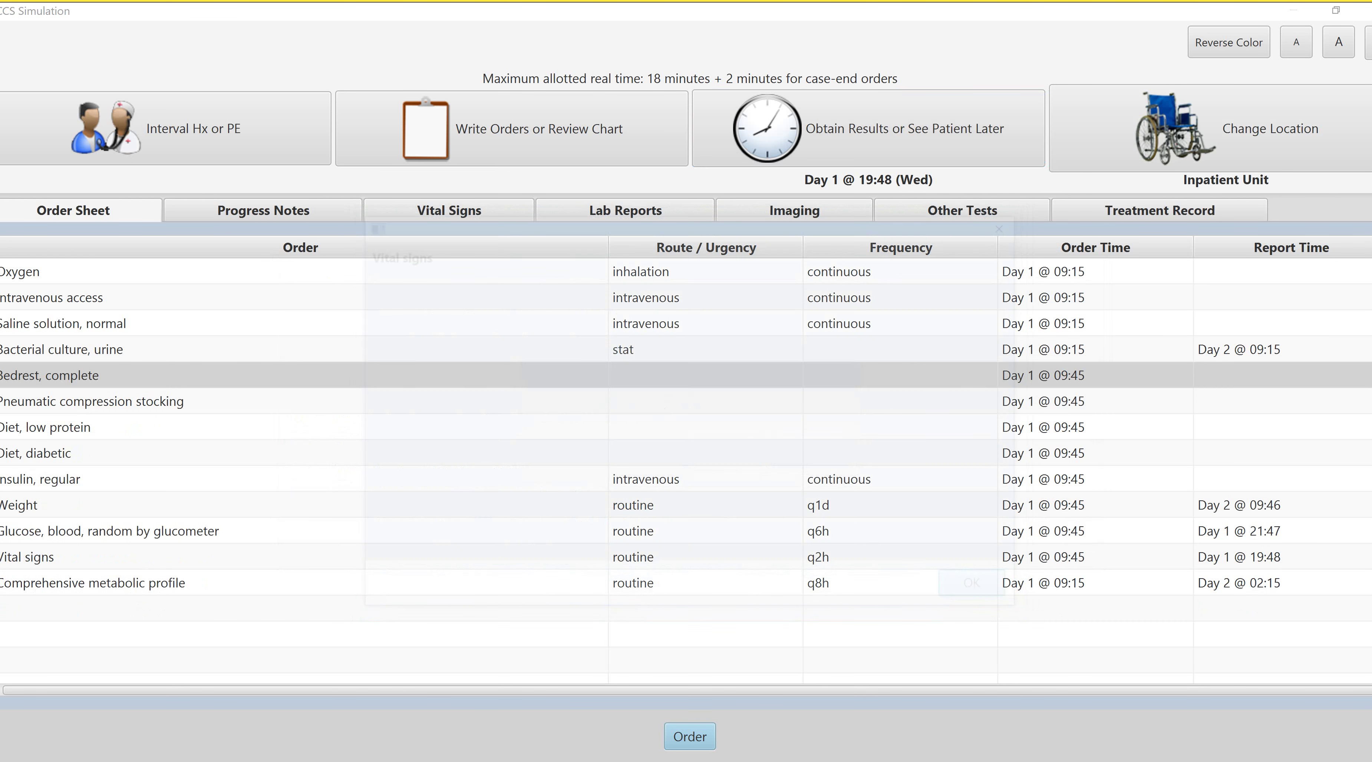
Continue the clock advance to Day 1 at 21:48, acknowledging the glucometer glucose and vital signs results
{"action": "key", "text": "Return"}
{"action": "key", "text": "Tab"}
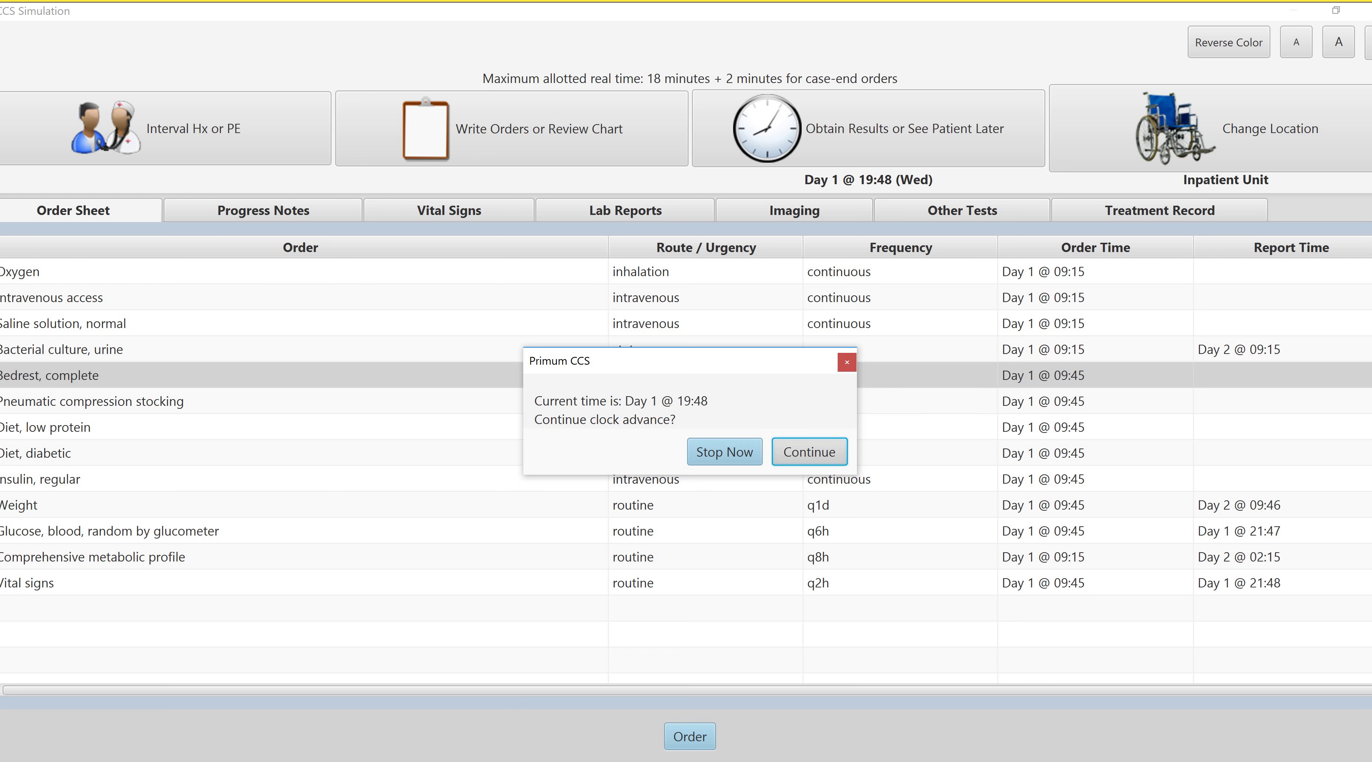
{"action": "key", "text": "Return"}
{"action": "key", "text": "Return"}
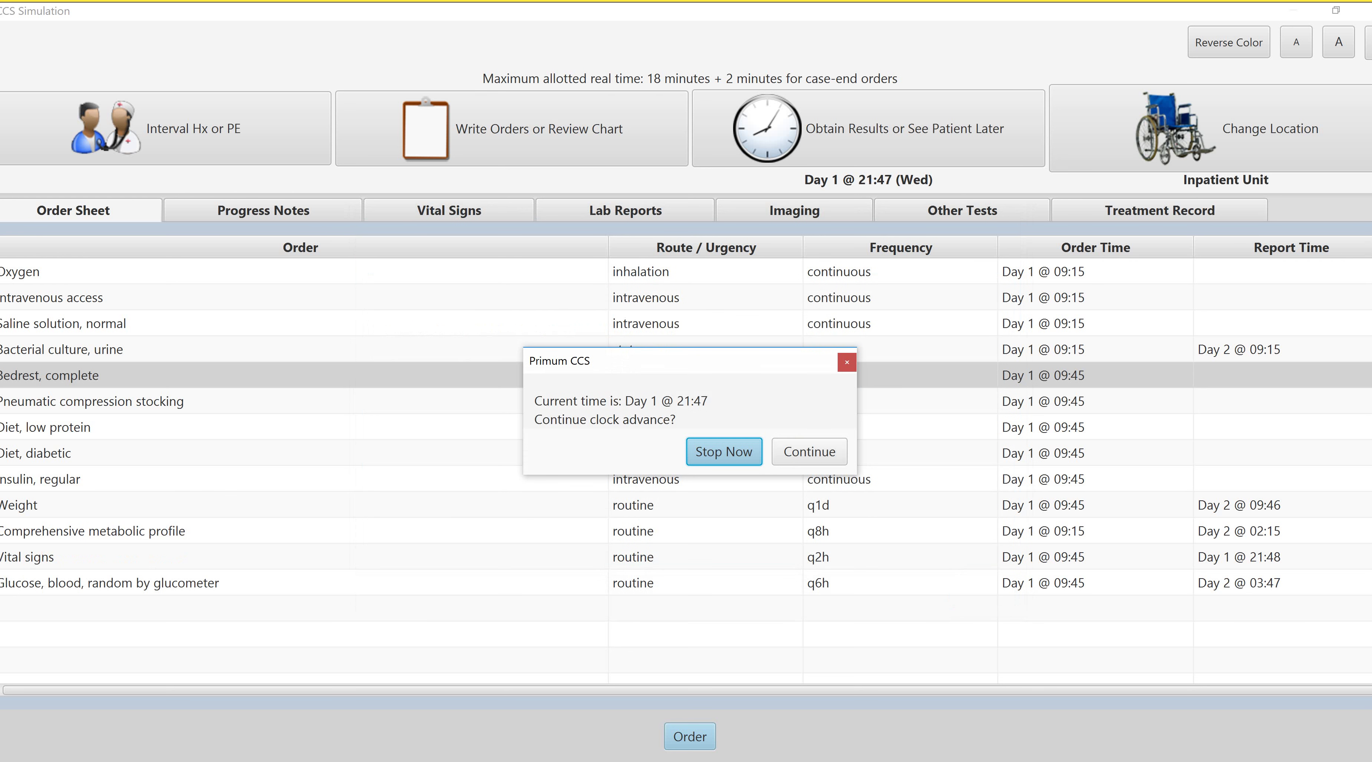
{"action": "key", "text": "Tab"}
{"action": "key", "text": "Return"}
Continue the clock advance overnight to Day 2 at 02:15, acknowledging the vital signs and comprehensive metabolic profile results
{"action": "key", "text": "Return"}
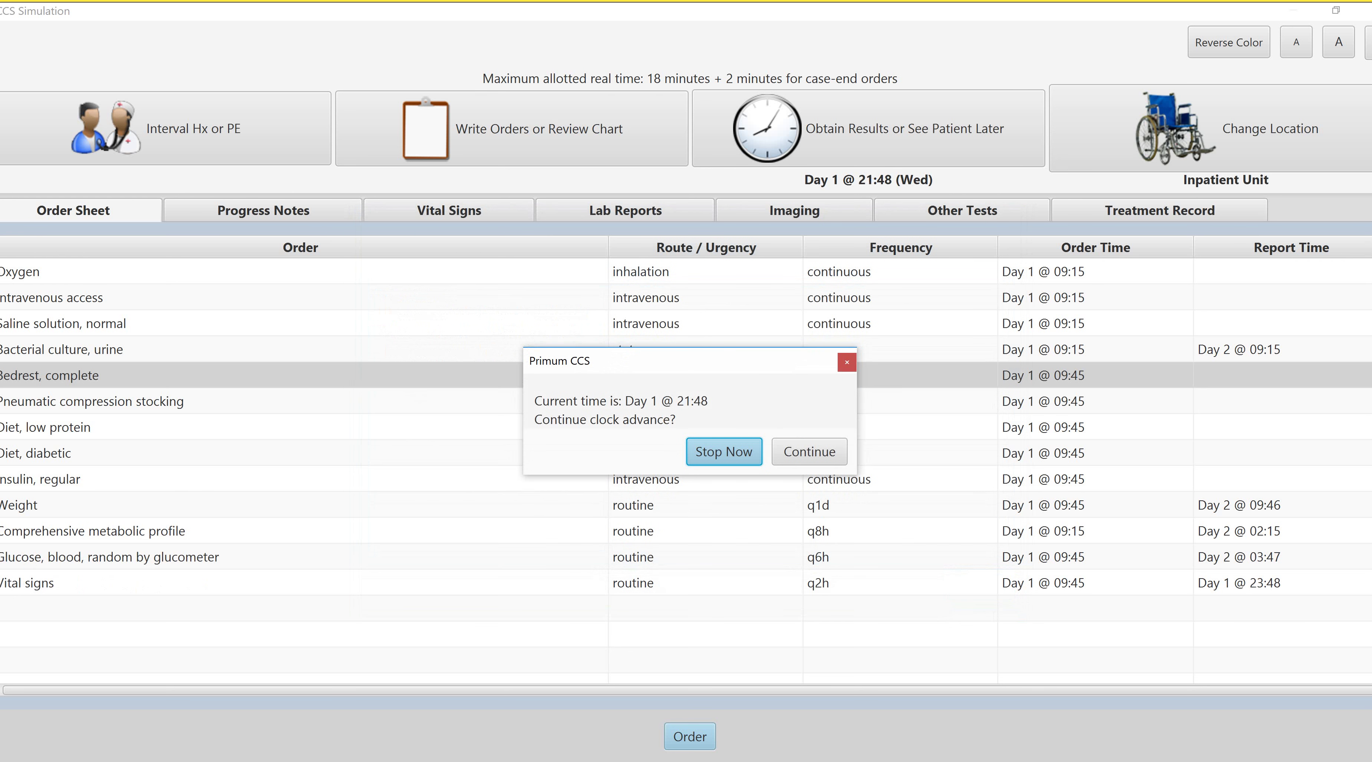
{"action": "key", "text": "Tab"}
{"action": "key", "text": "Return"}
{"action": "key", "text": "Return"}
{"action": "key", "text": "Tab"}
{"action": "key", "text": "Return"}
{"action": "key", "text": "Return"}
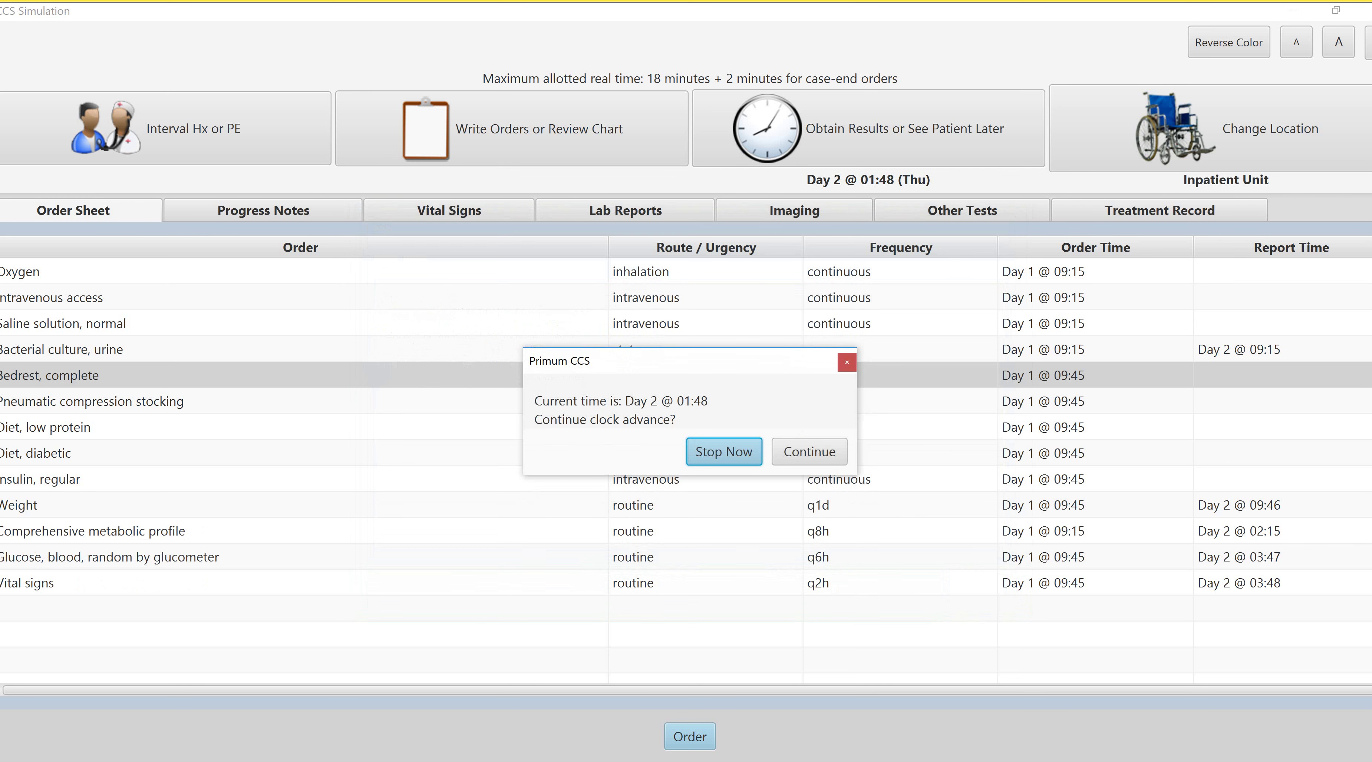
{"action": "key", "text": "Return"}
Continue the clock advance to Day 2 at 03:48, acknowledging the glucometer glucose and vital signs results
{"action": "key", "text": "Return"}
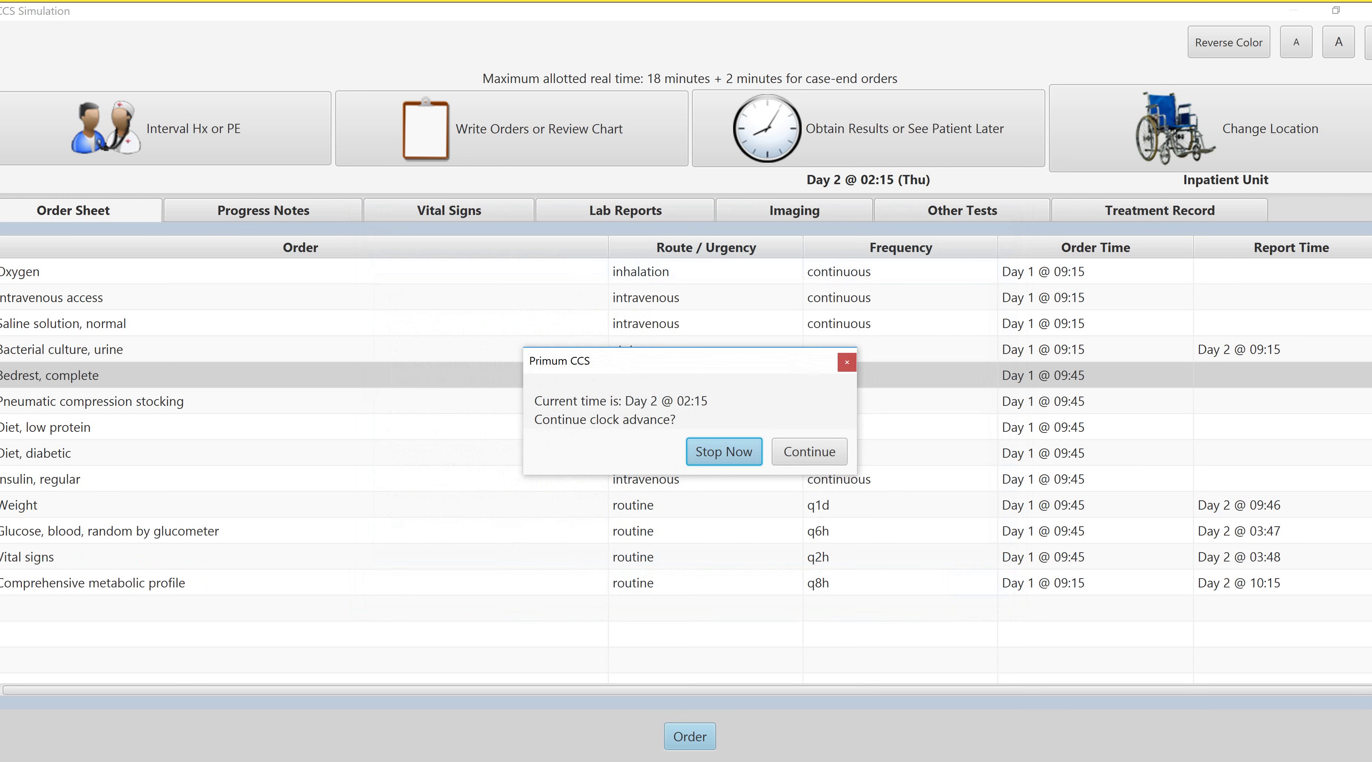
{"action": "key", "text": "Tab"}
{"action": "key", "text": "Return"}
{"action": "key", "text": "Return"}
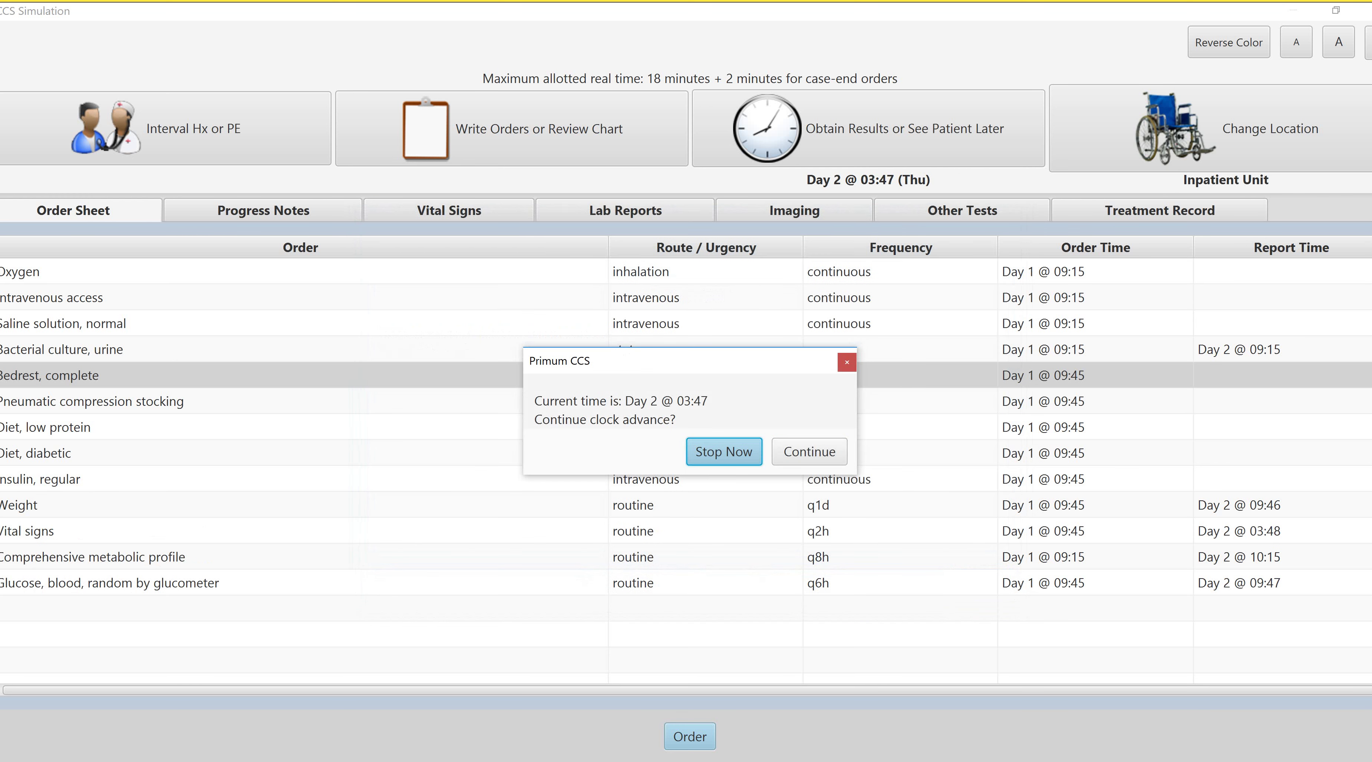
{"action": "key", "text": "Tab"}
{"action": "key", "text": "Return"}
Acknowledge the next vital signs result and continue the clock advance to Day 2 at 07:48
{"action": "key", "text": "Return"}
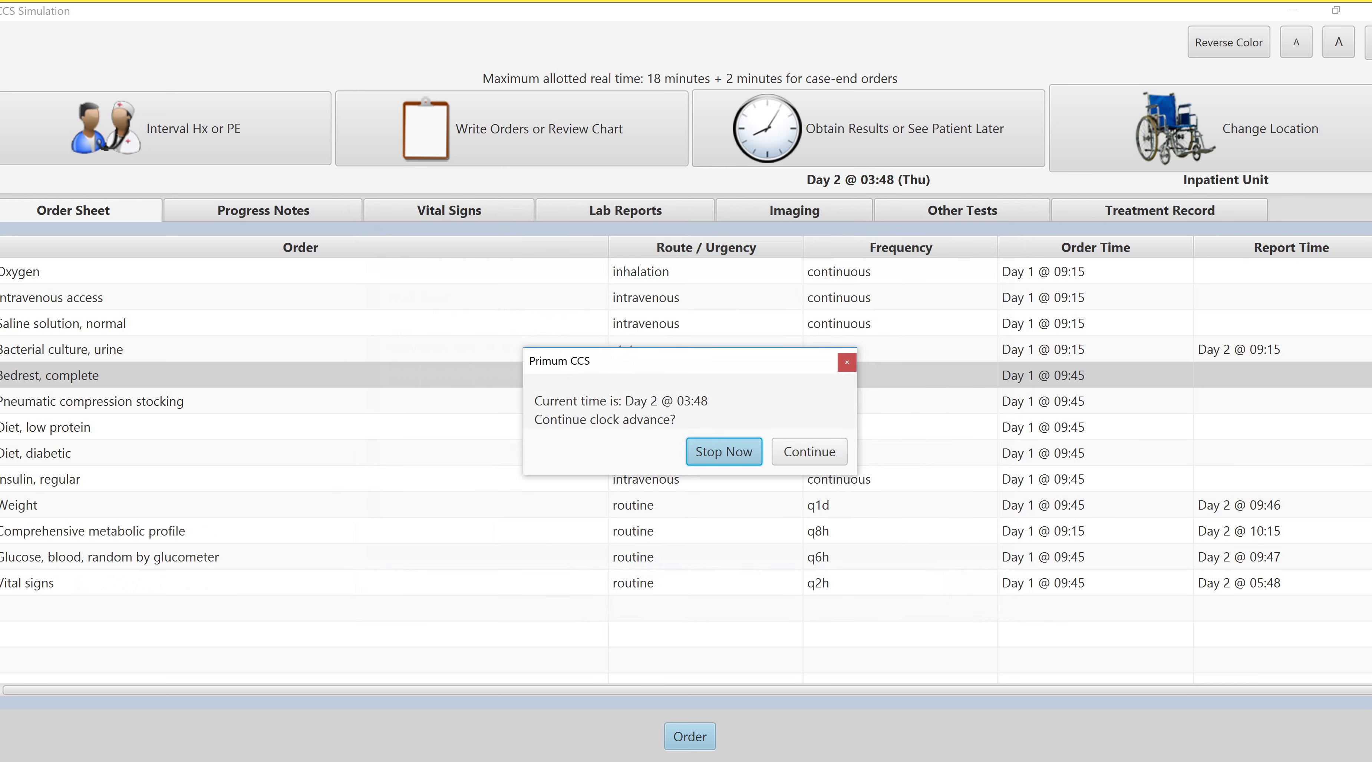
{"action": "key", "text": "Tab"}
{"action": "key", "text": "Return"}
Continue the clock advance to Day 2 at 09:46, acknowledging the urine bacterial culture result
{"action": "key", "text": "Return"}
{"action": "key", "text": "Tab"}
{"action": "key", "text": "Return"}
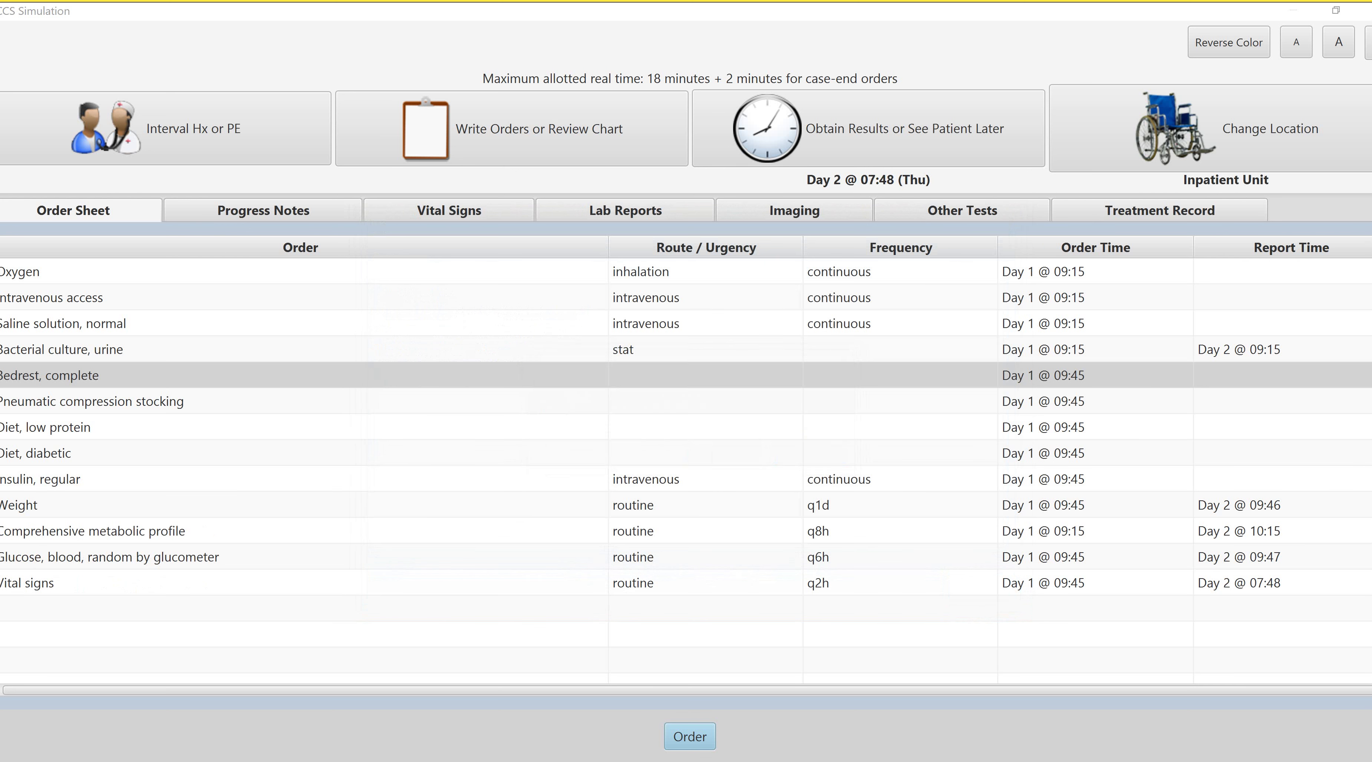
{"action": "key", "text": "Return"}
{"action": "key", "text": "Tab"}
{"action": "key", "text": "Return"}
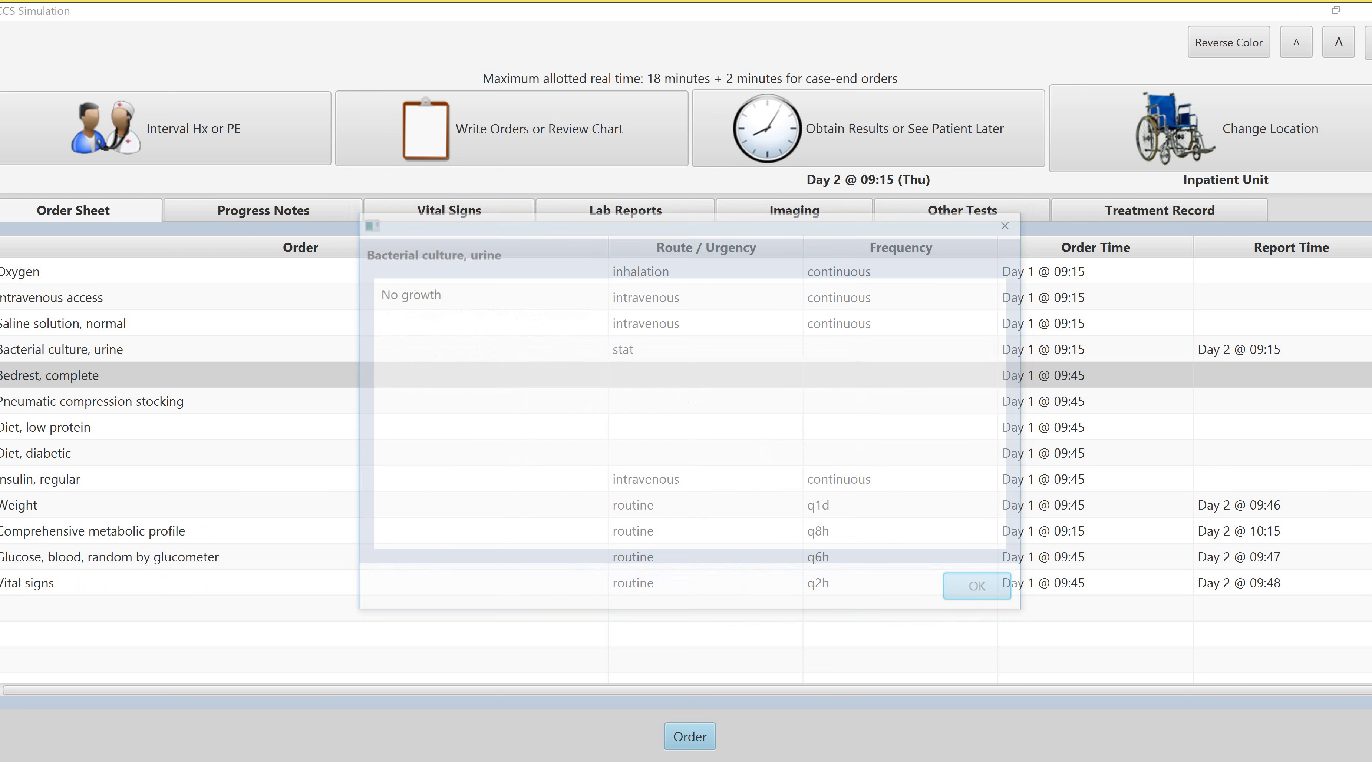
Continue the clock advance to Day 2 at 09:48, acknowledging the weight and glucometer glucose results
{"action": "key", "text": "Return"}
{"action": "key", "text": "Tab"}
{"action": "key", "text": "Return"}
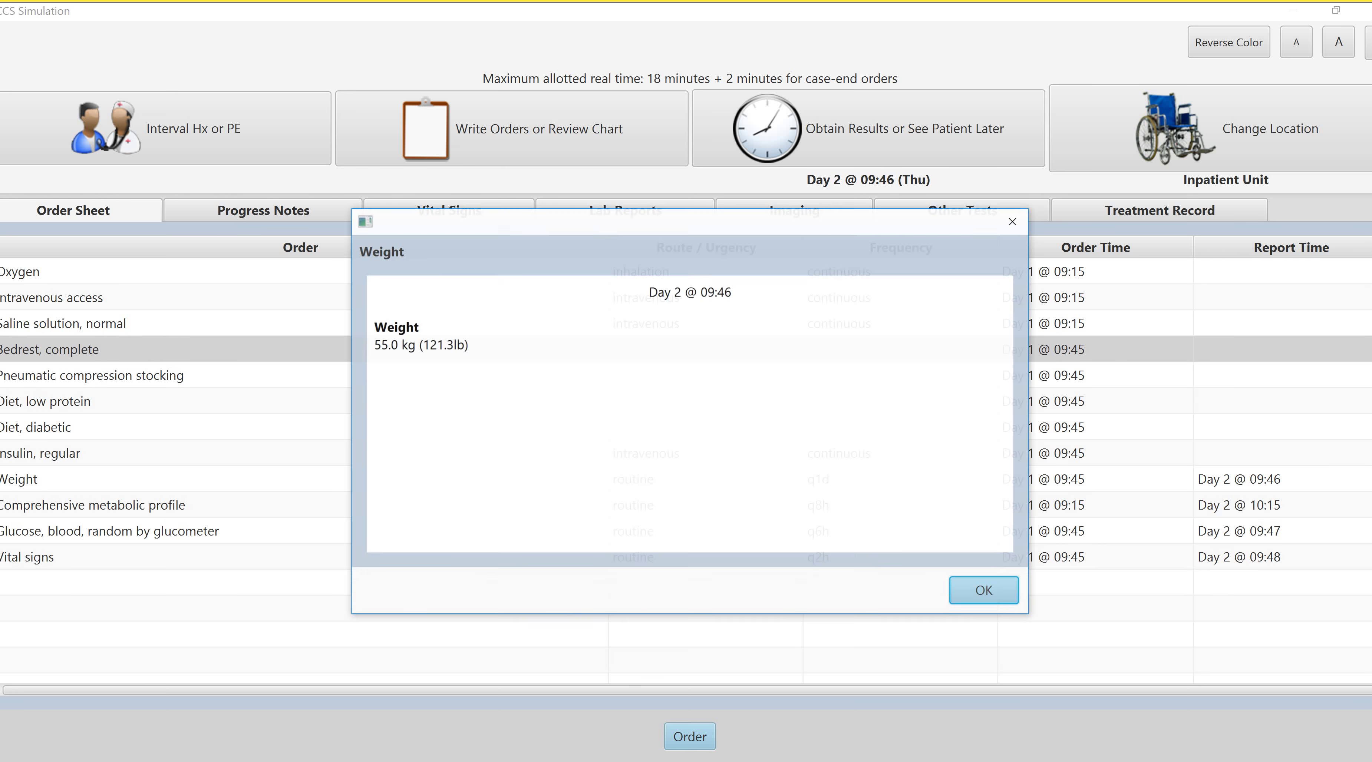
{"action": "key", "text": "Return"}
{"action": "key", "text": "Tab"}
{"action": "key", "text": "Return"}
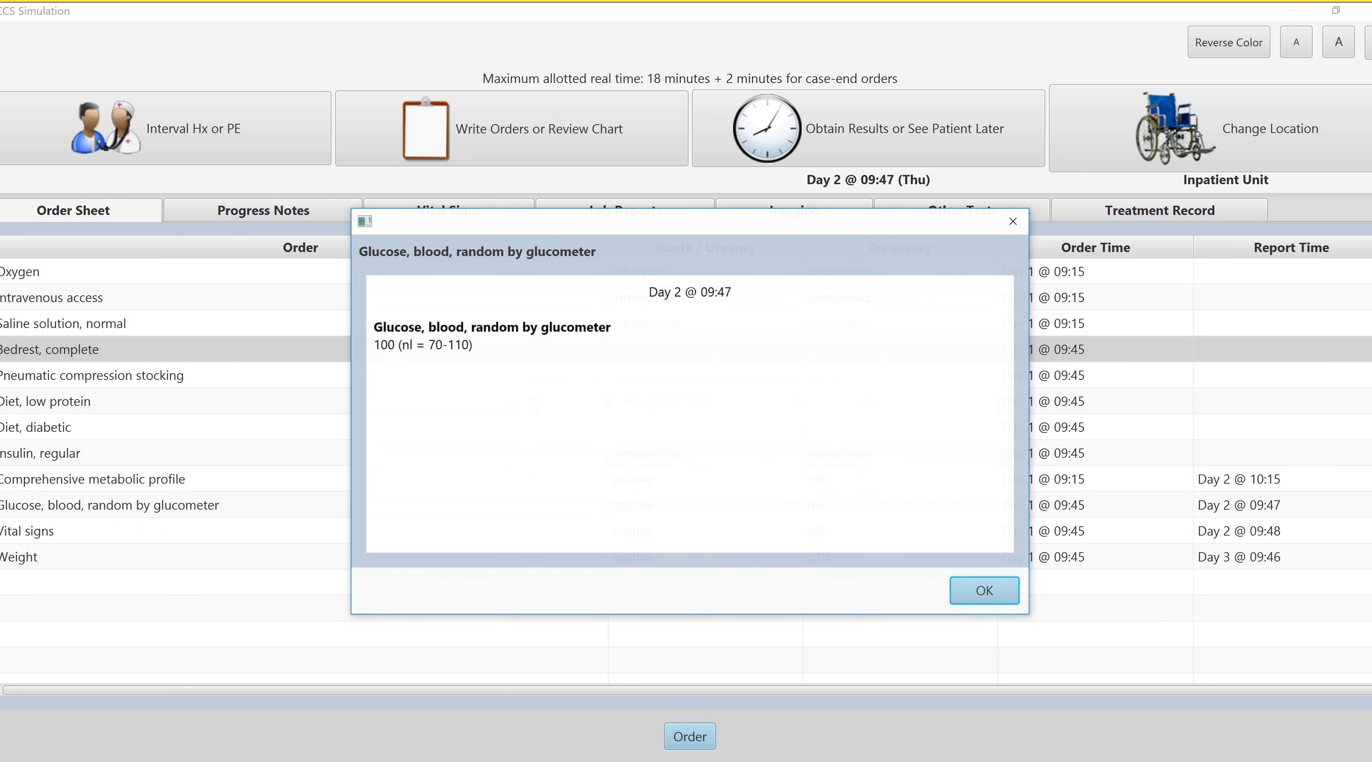
{"action": "key", "text": "Return"}
{"action": "key", "text": "Tab"}
Continue the clock advance to Day 2 at 13:45, acknowledging the vital signs and comprehensive metabolic profile results
{"action": "key", "text": "Return"}
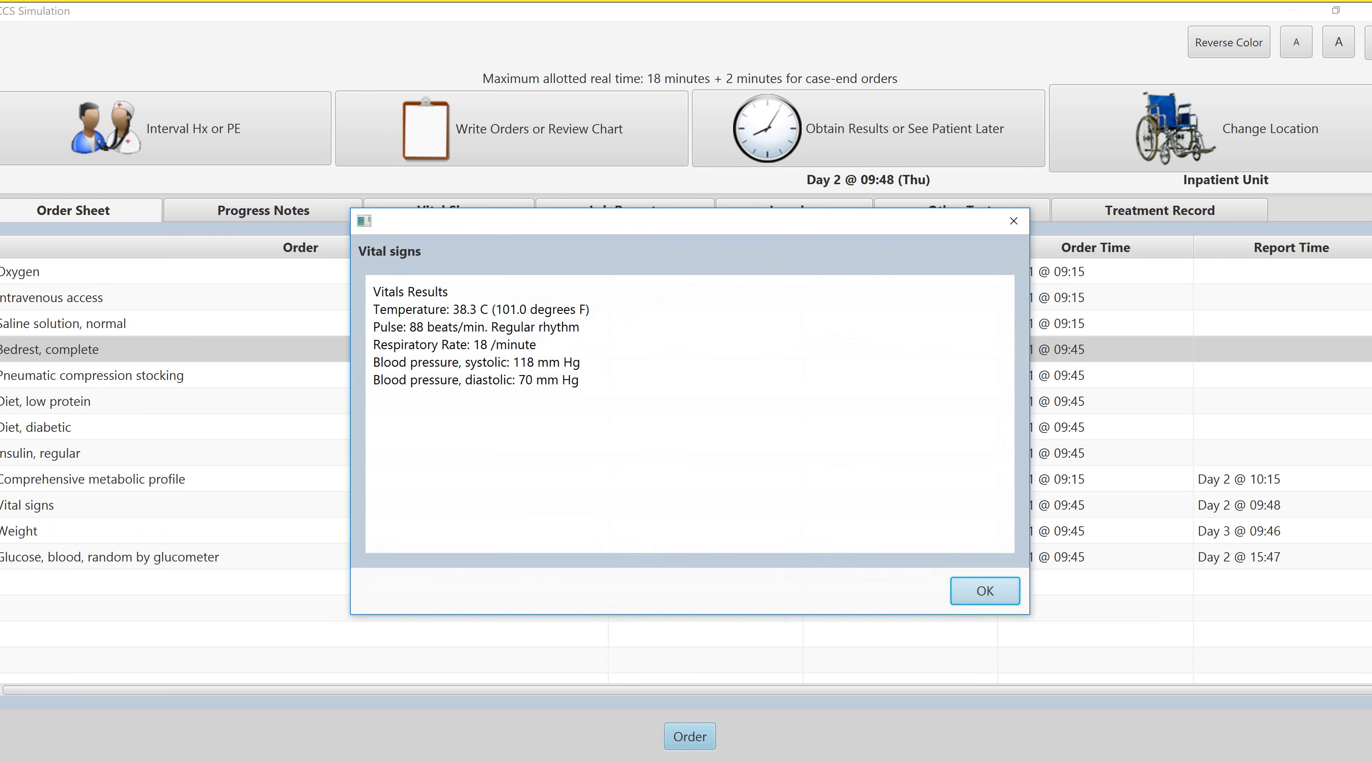
{"action": "key", "text": "Return"}
{"action": "key", "text": "Tab"}
{"action": "key", "text": "Return"}
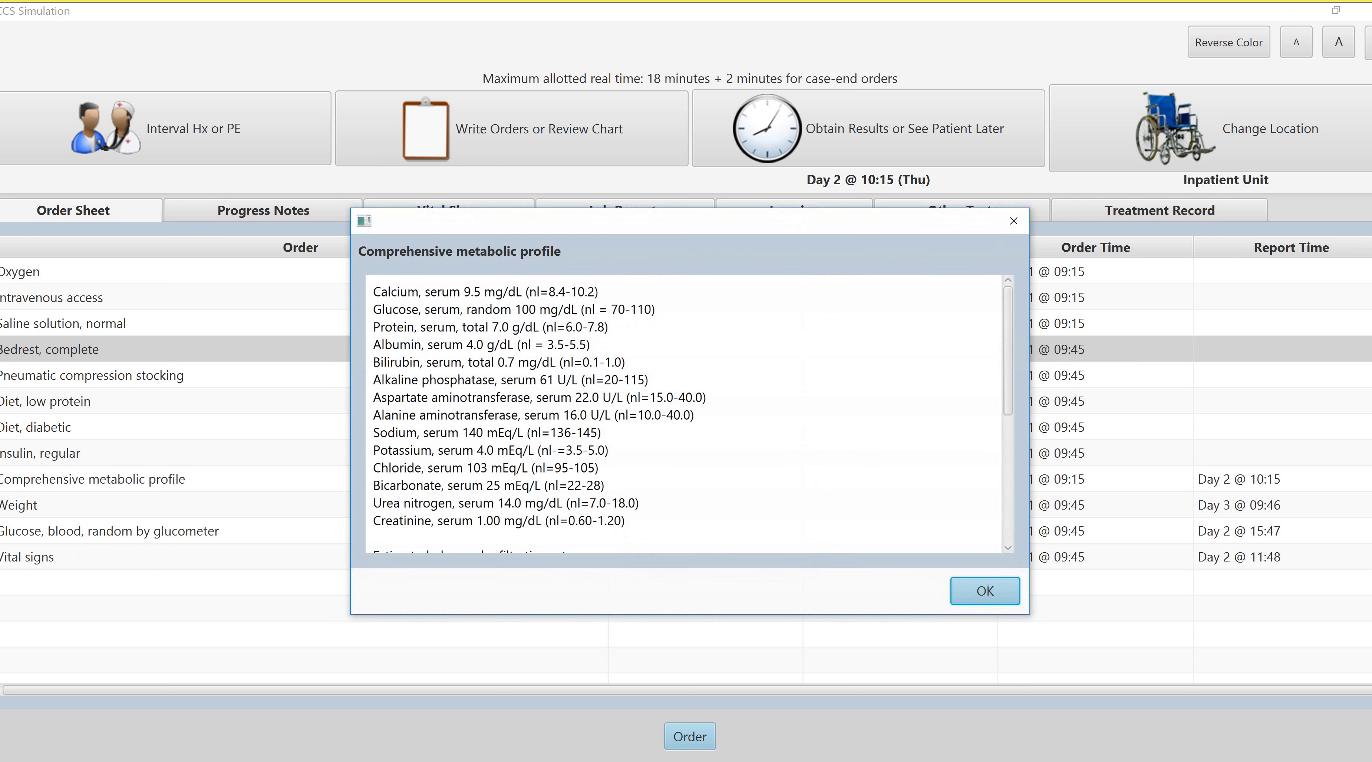
{"action": "key", "text": "Return"}
{"action": "key", "text": "Tab"}
{"action": "key", "text": "Return"}
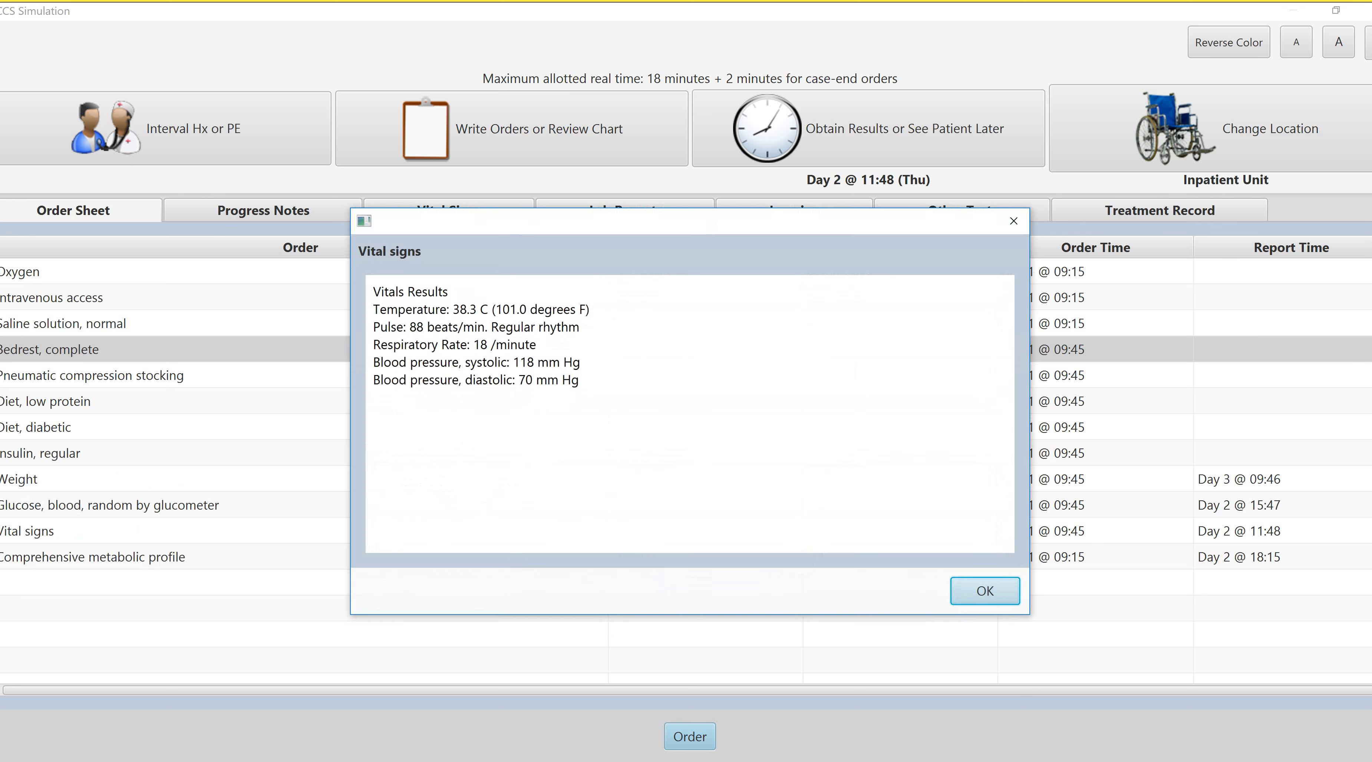
{"action": "key", "text": "Return"}
{"action": "key", "text": "Return"}
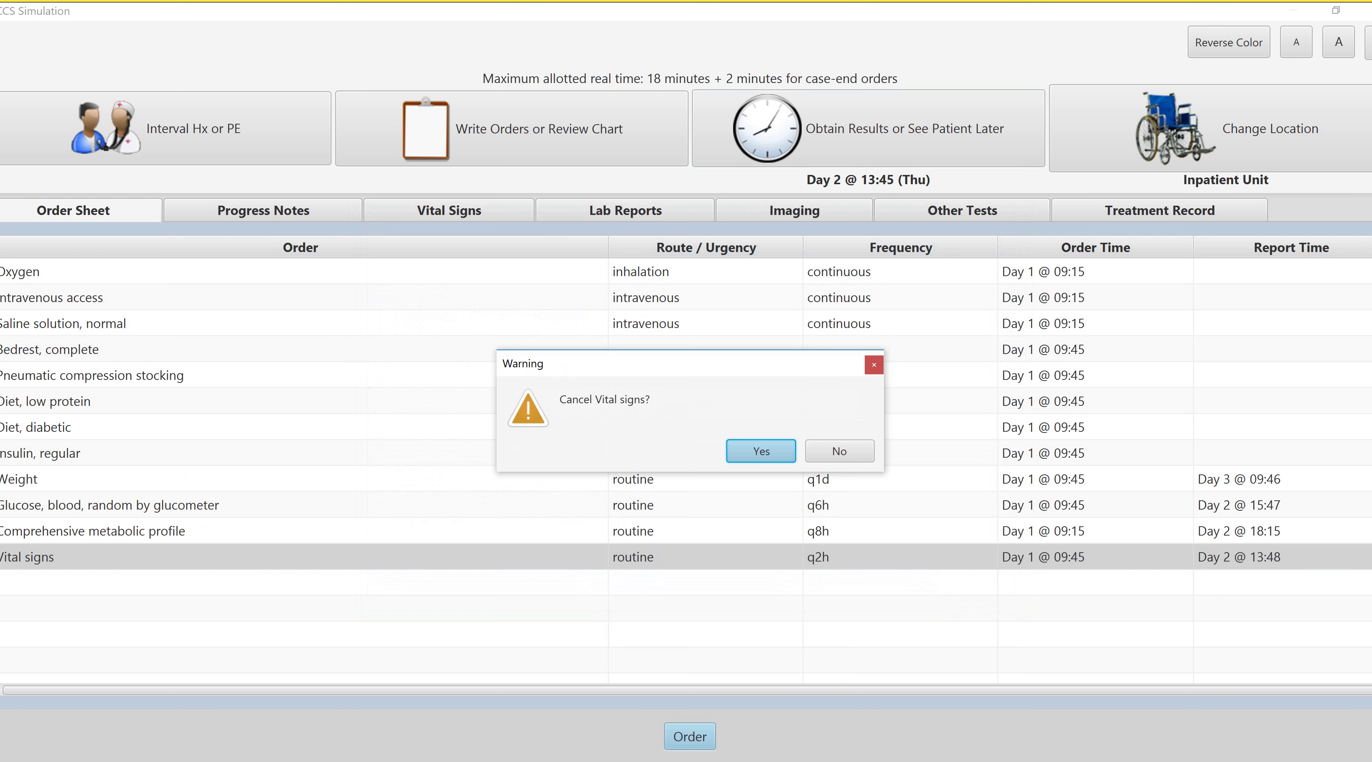
Cancel the recurring vital signs, comprehensive metabolic profile, glucometer glucose and weight orders
{"action": "key", "text": "Return"}
{"action": "key", "text": "Delete"}
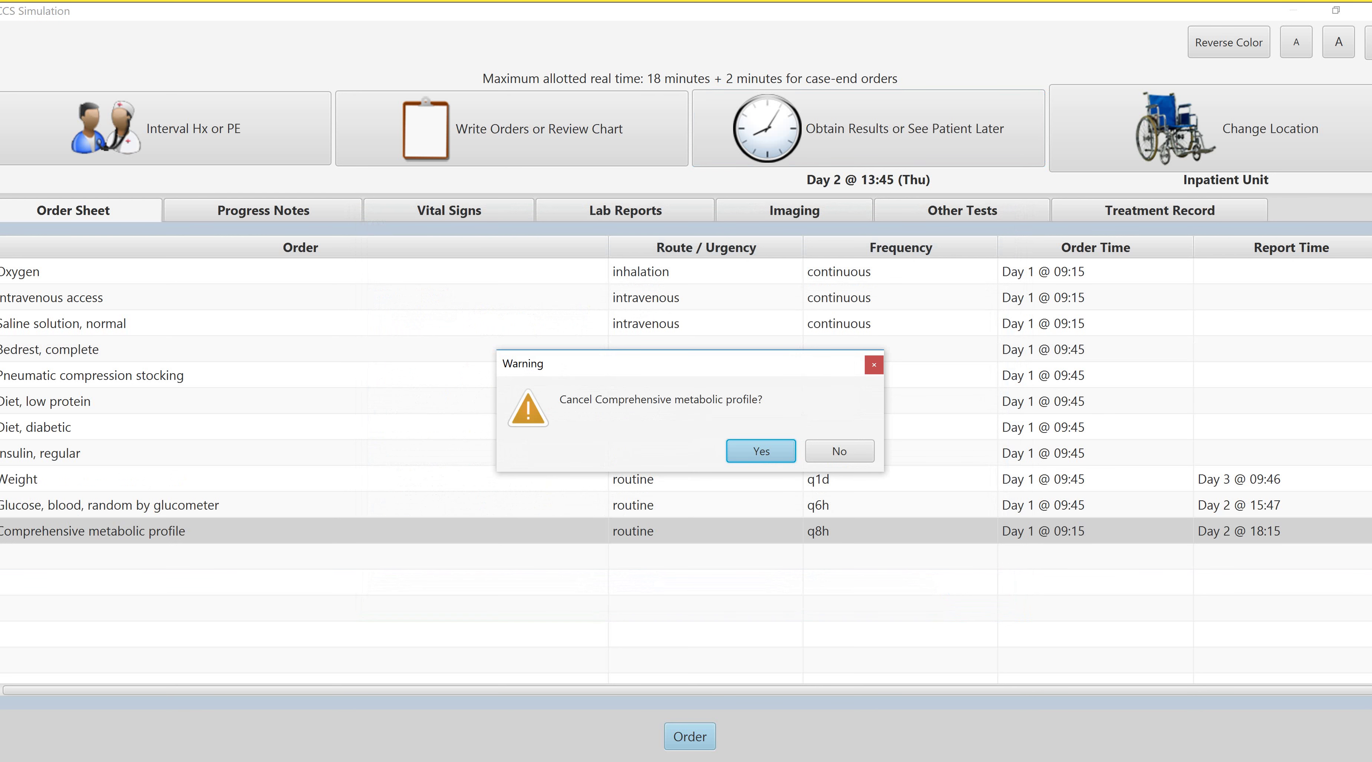
{"action": "key", "text": "Return"}
{"action": "key", "text": "Delete"}
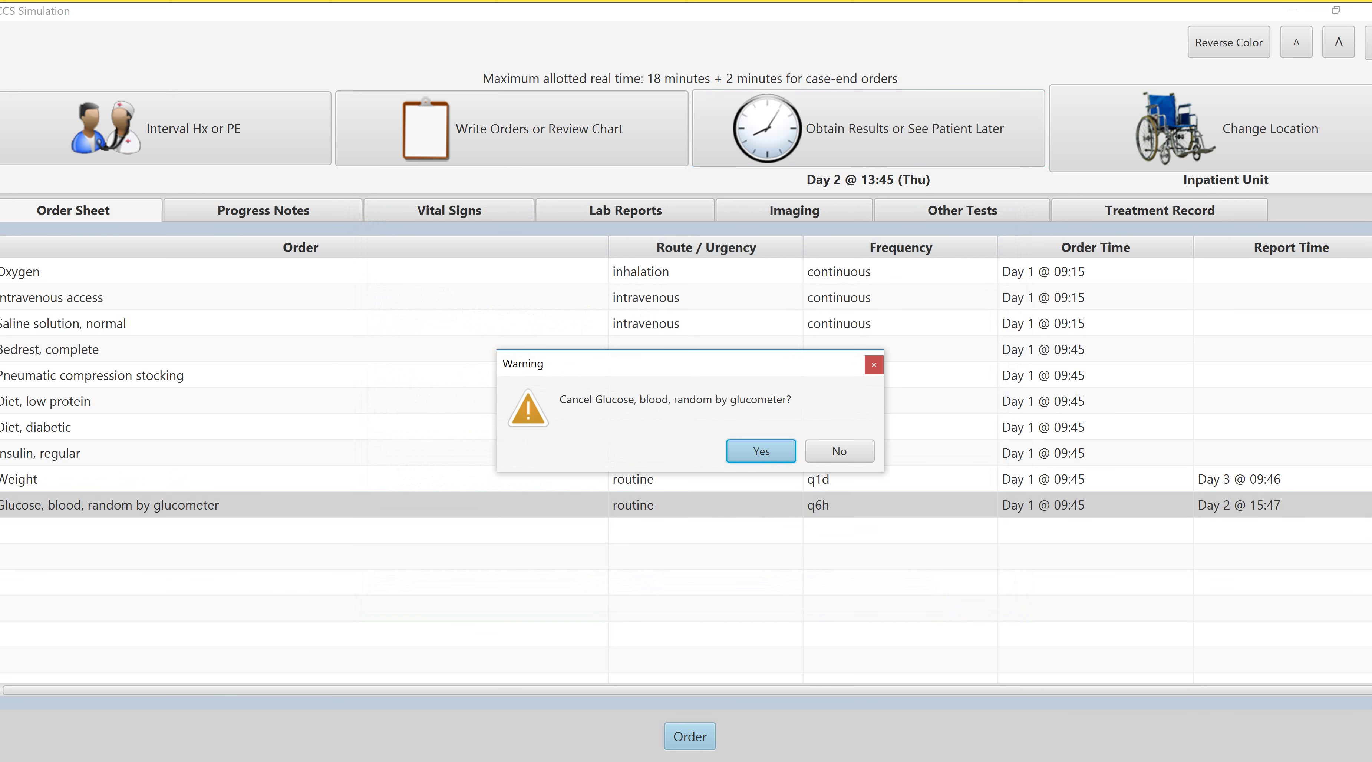
{"action": "key", "text": "Return"}
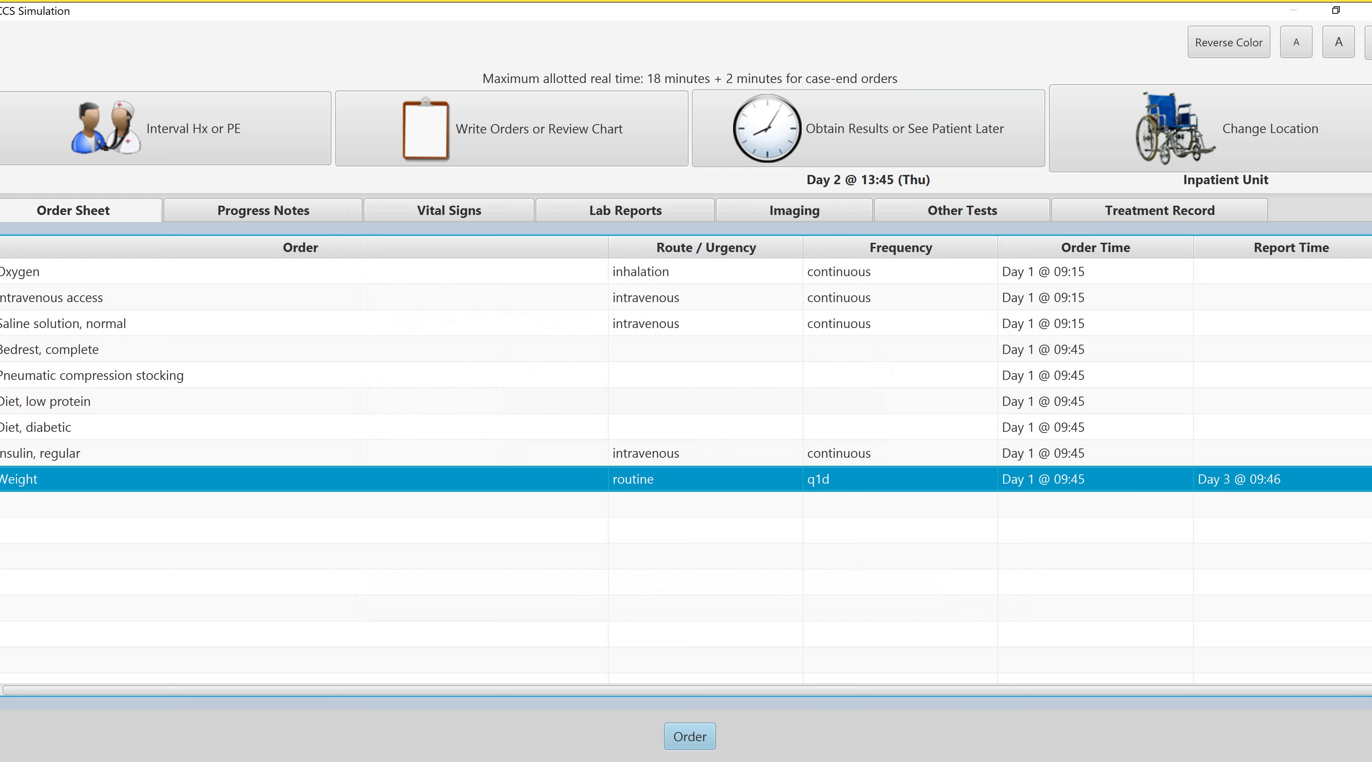
{"action": "key", "text": "Delete"}
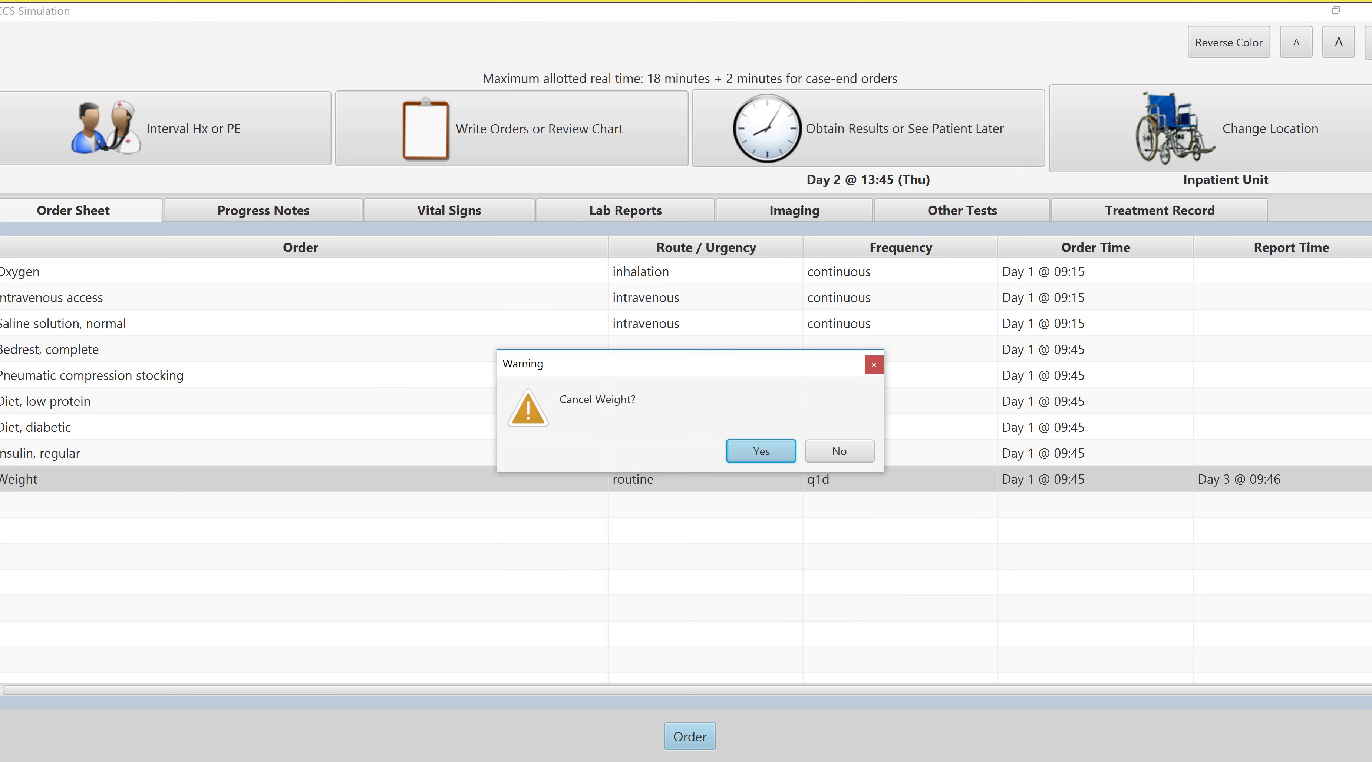
{"action": "key", "text": "Return"}
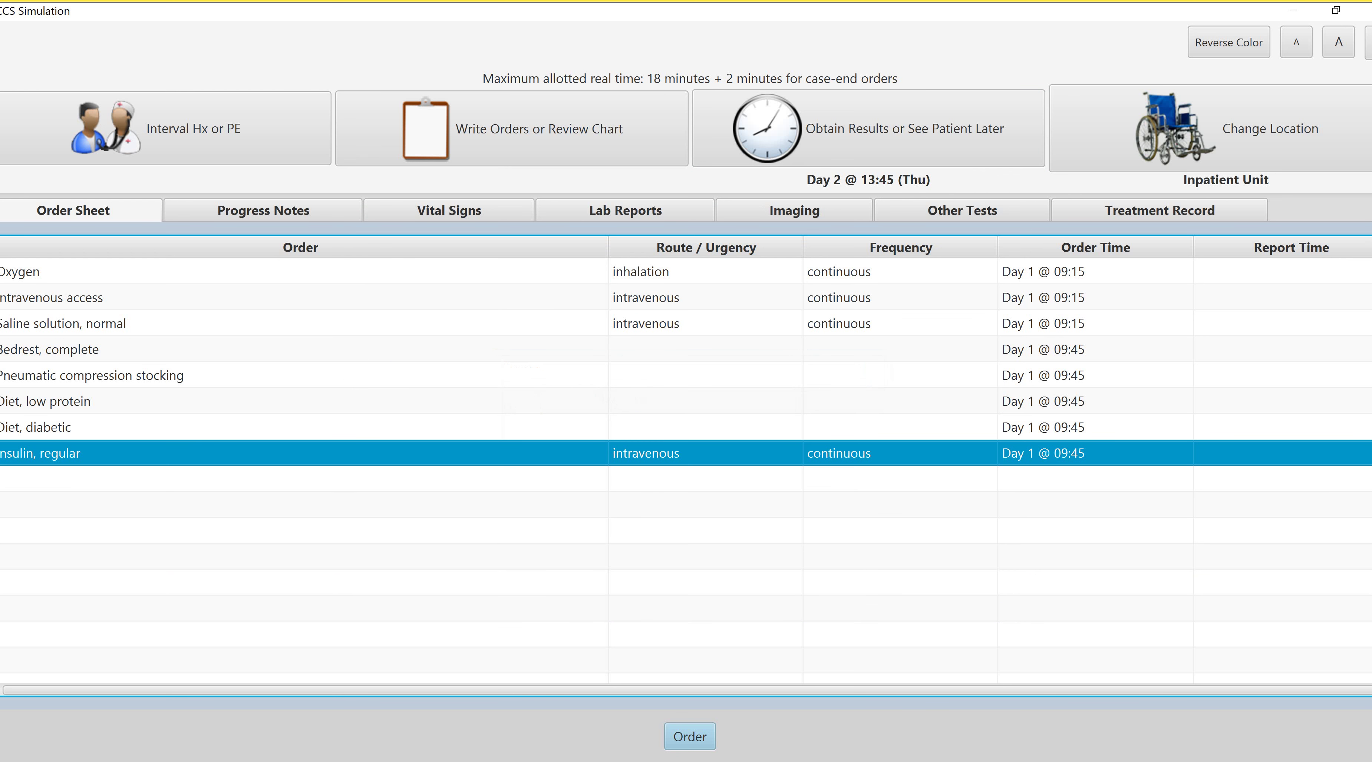
Cancel the regular insulin, complete bedrest, normal saline solution and oxygen orders
{"action": "key", "text": "Delete"}
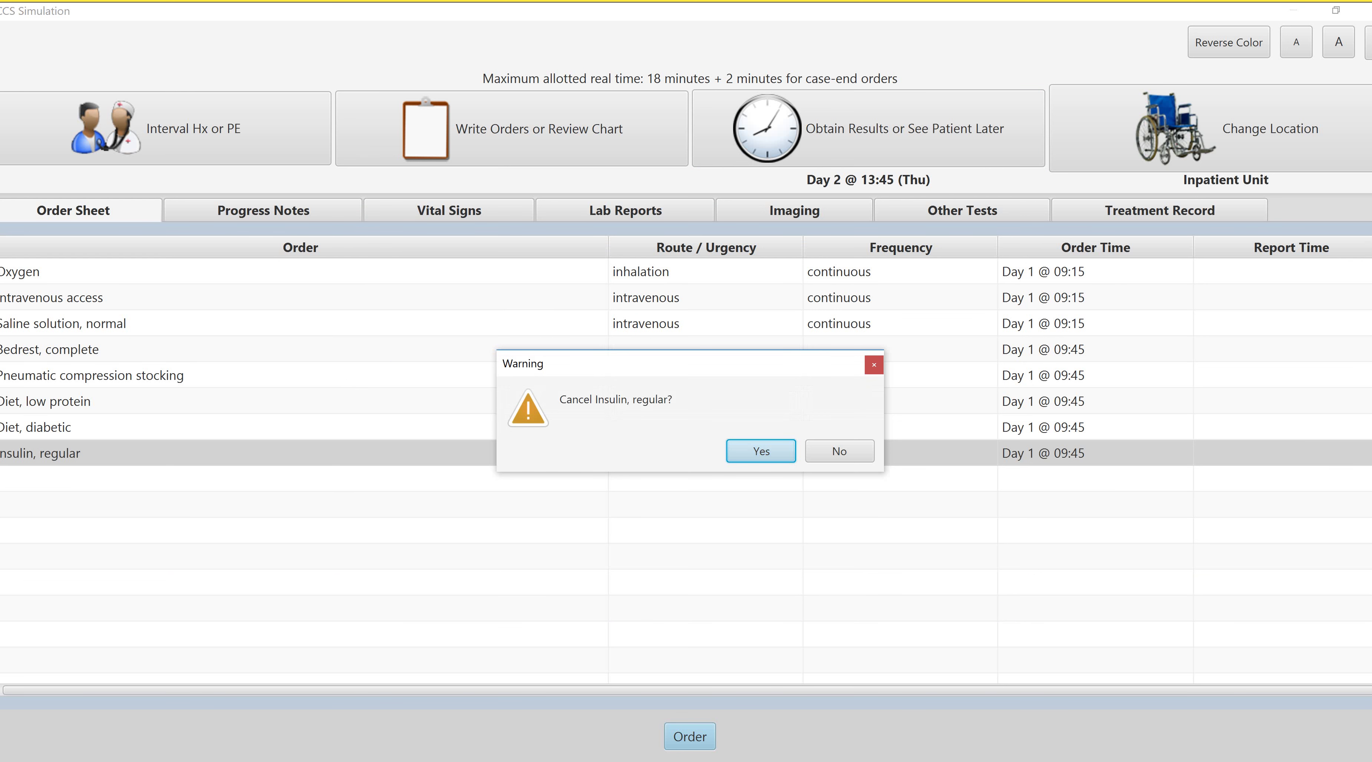
{"action": "key", "text": "Return"}
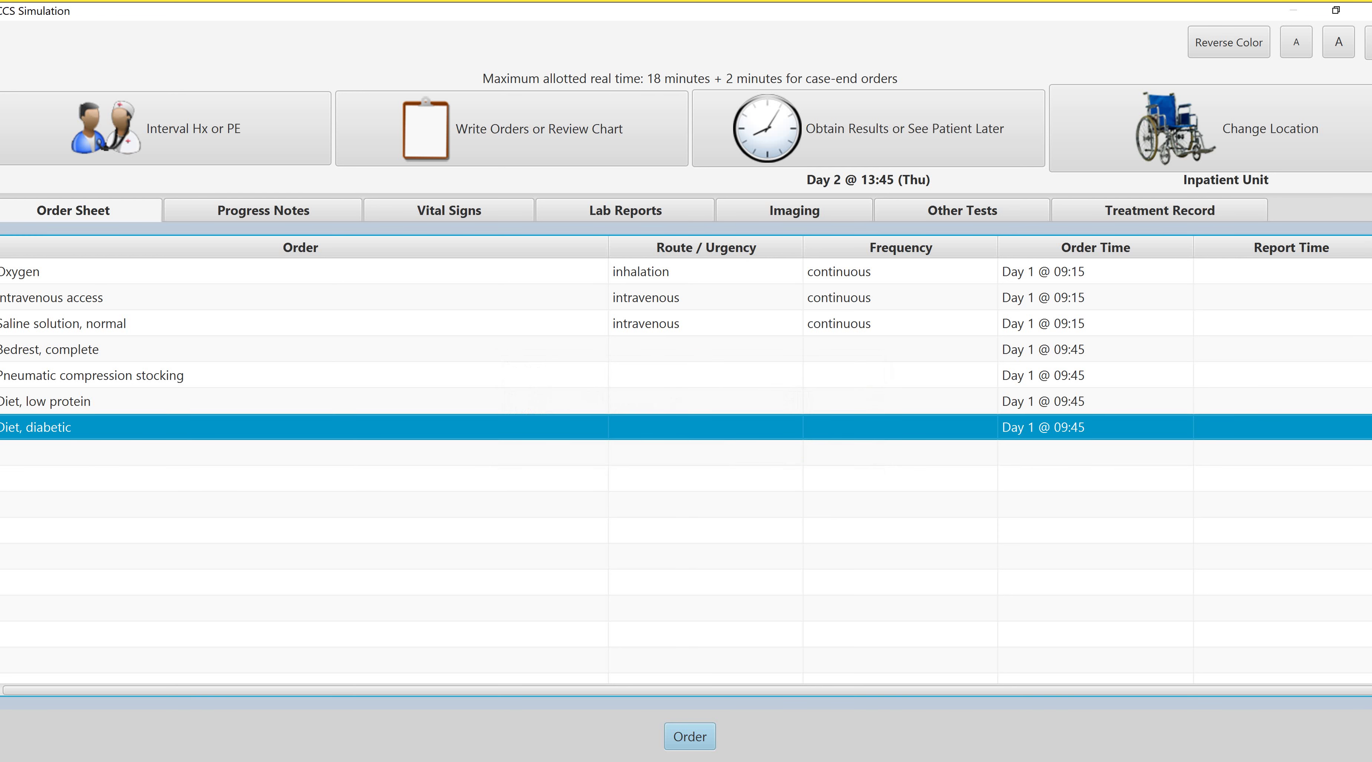
{"action": "double_click", "coordinate": [300, 349]}
{"action": "left_click", "coordinate": [761, 451]}
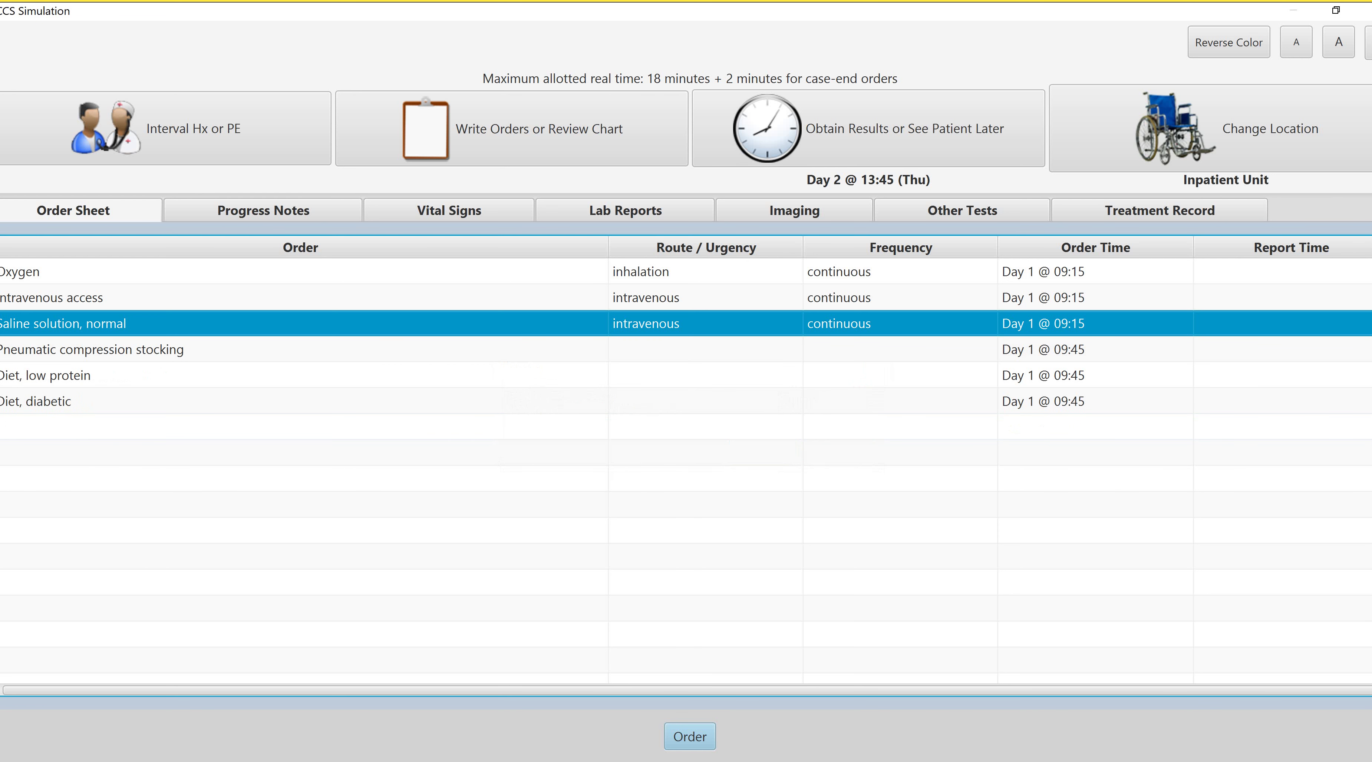
{"action": "key", "text": "Delete"}
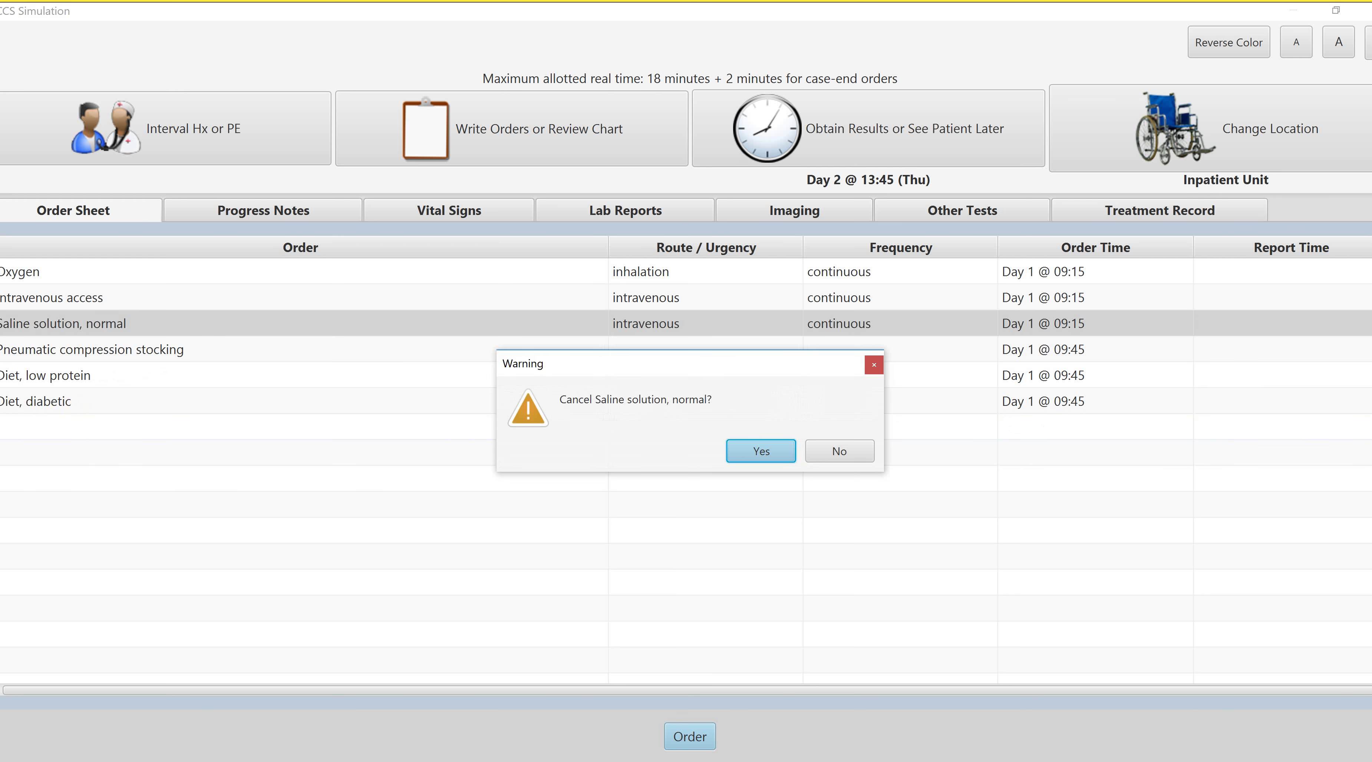
{"action": "key", "text": "Return"}
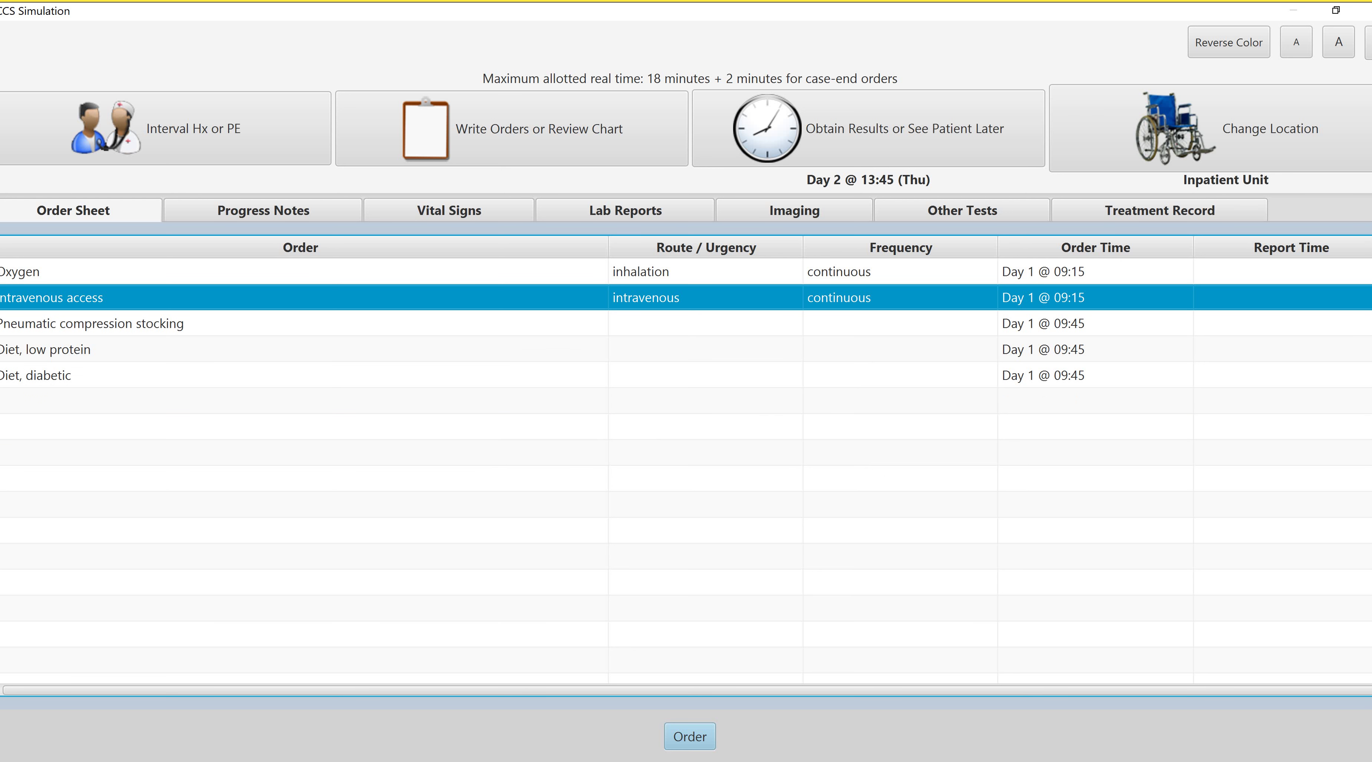
{"action": "double_click", "coordinate": [300, 271]}
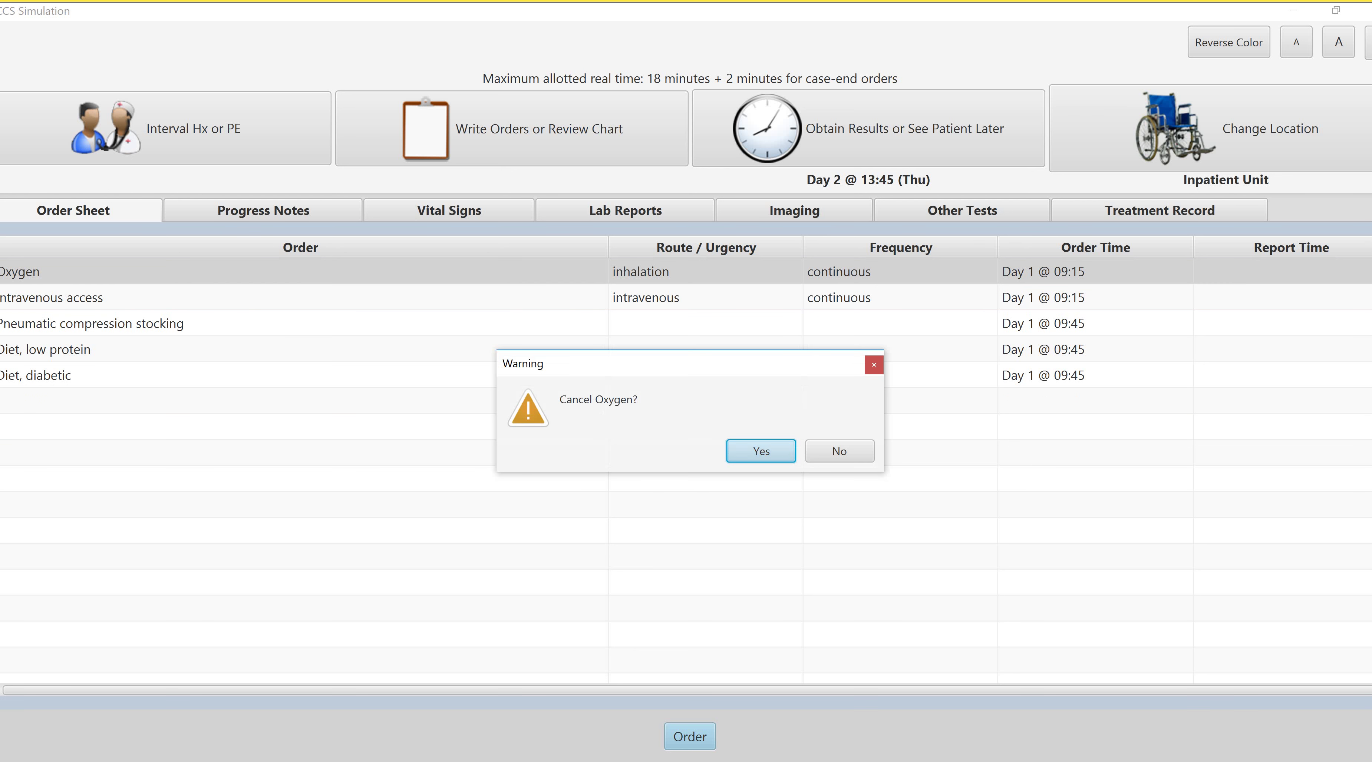
{"action": "left_click", "coordinate": [761, 452]}
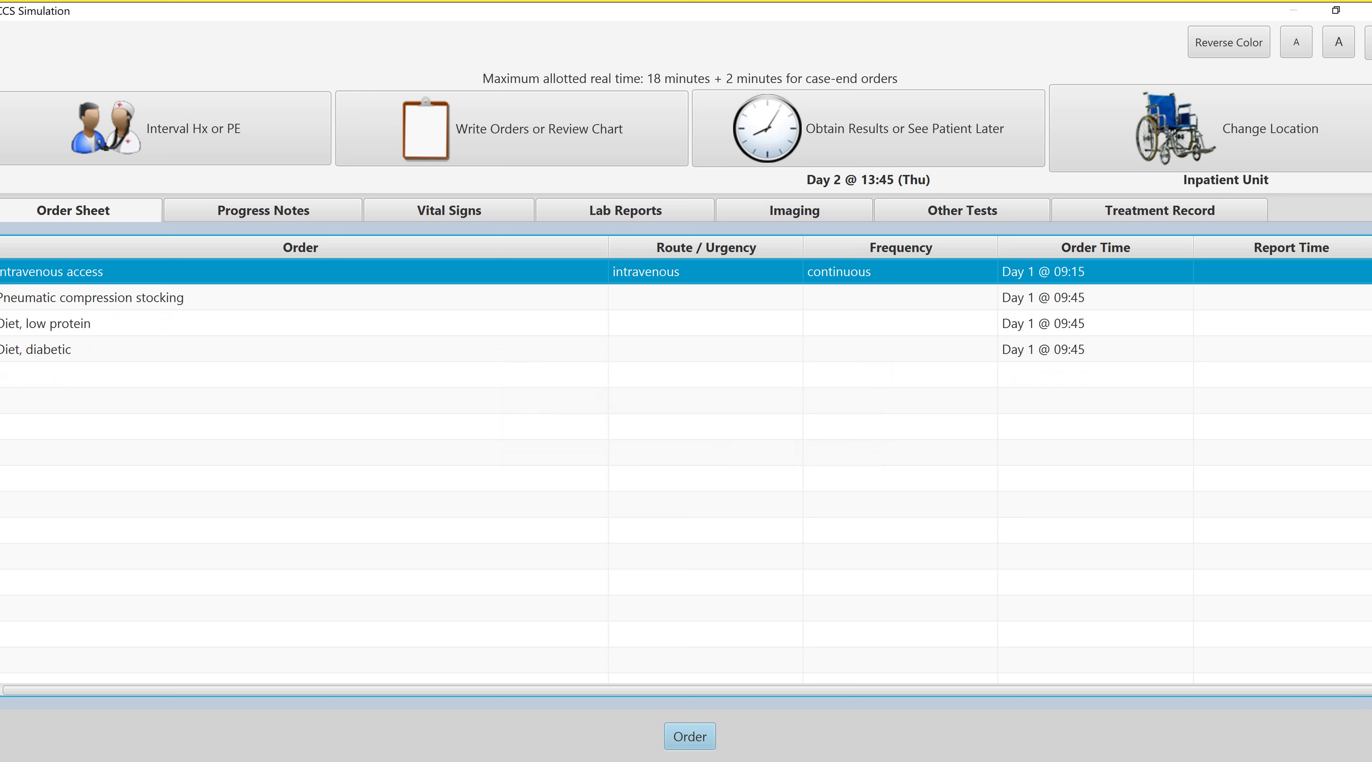
Search the orders for oral fluid and order Oral fluids, full
{"action": "left_click", "coordinate": [689, 736]}
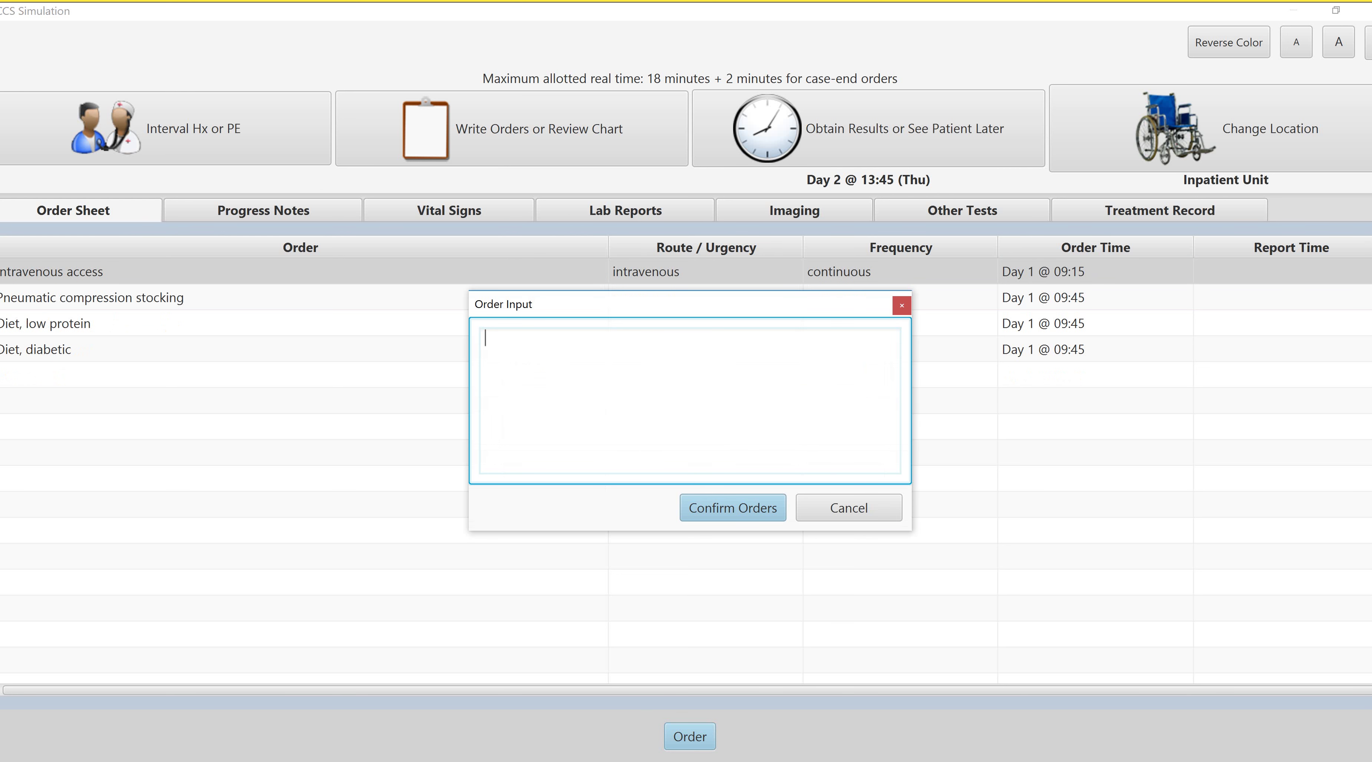
{"action": "type", "text": "oral fu"}
{"action": "key", "text": "BackSpace"}
{"action": "type", "text": "luid"}
{"action": "key", "text": "Return"}
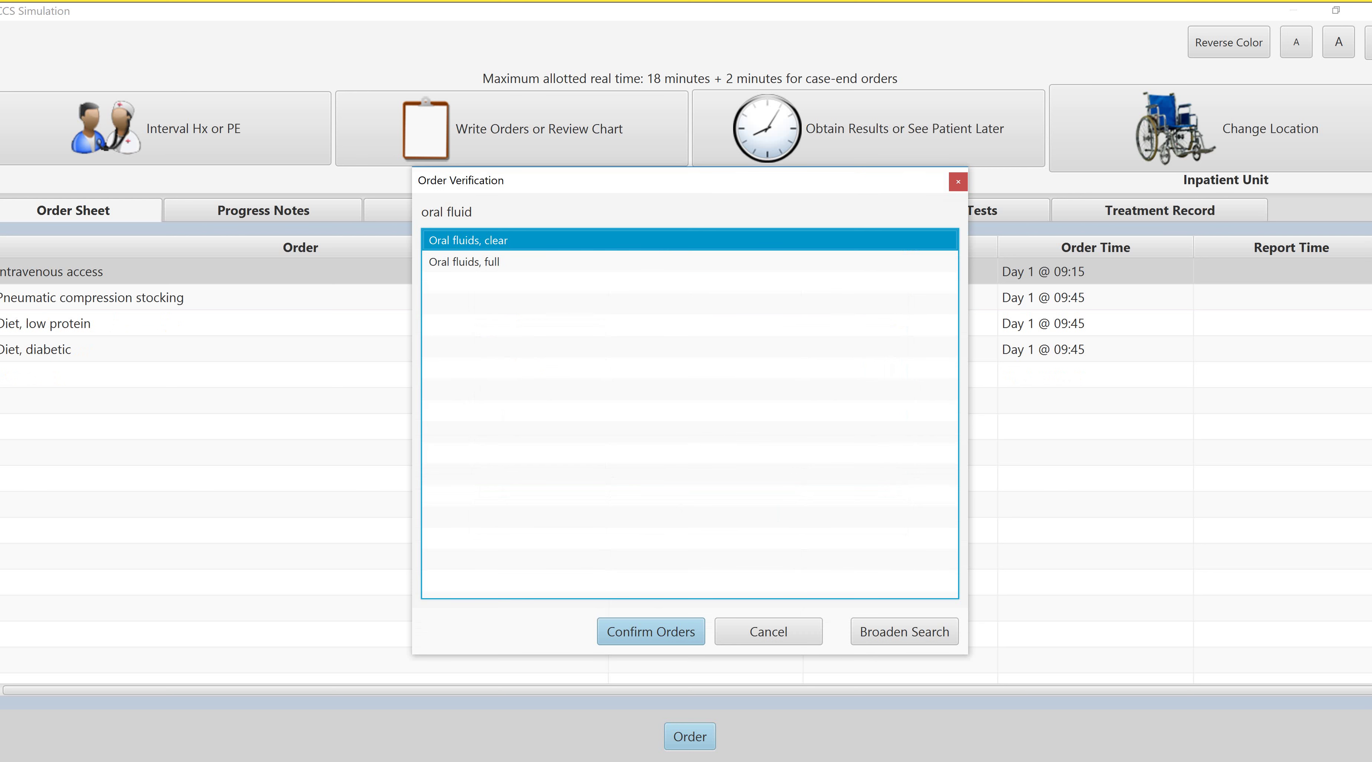
{"action": "key", "text": "Down"}
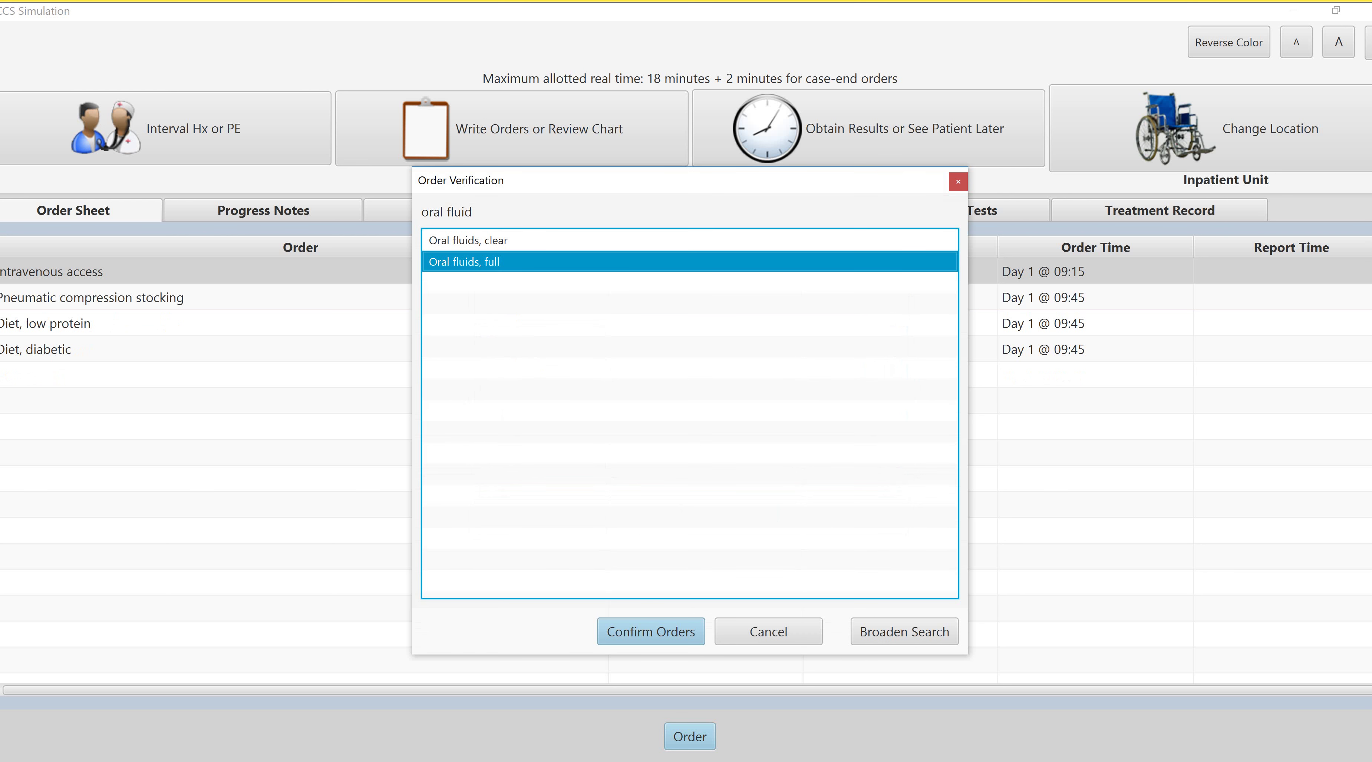
{"action": "key", "text": "Return"}
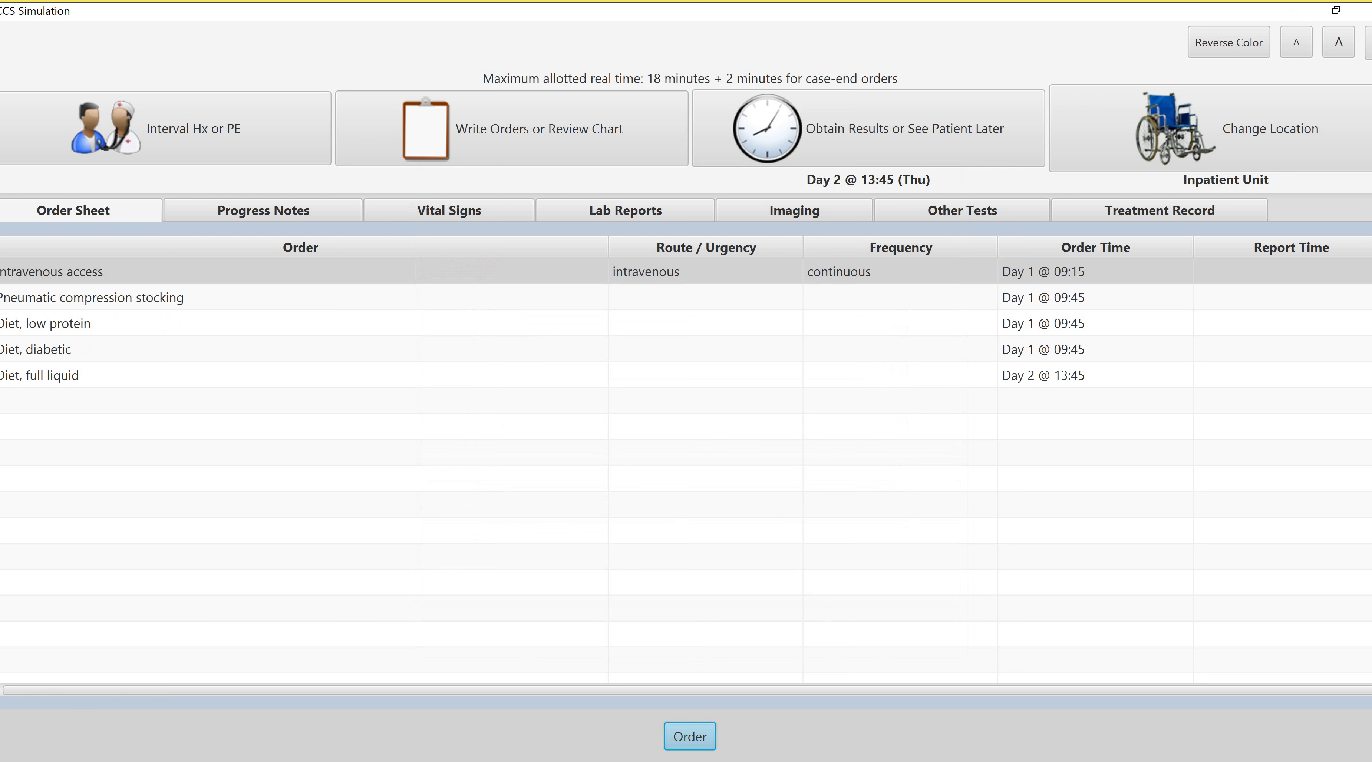
Cancel the intravenous access order and acknowledge the case-end instructions
{"action": "key", "text": "Delete"}
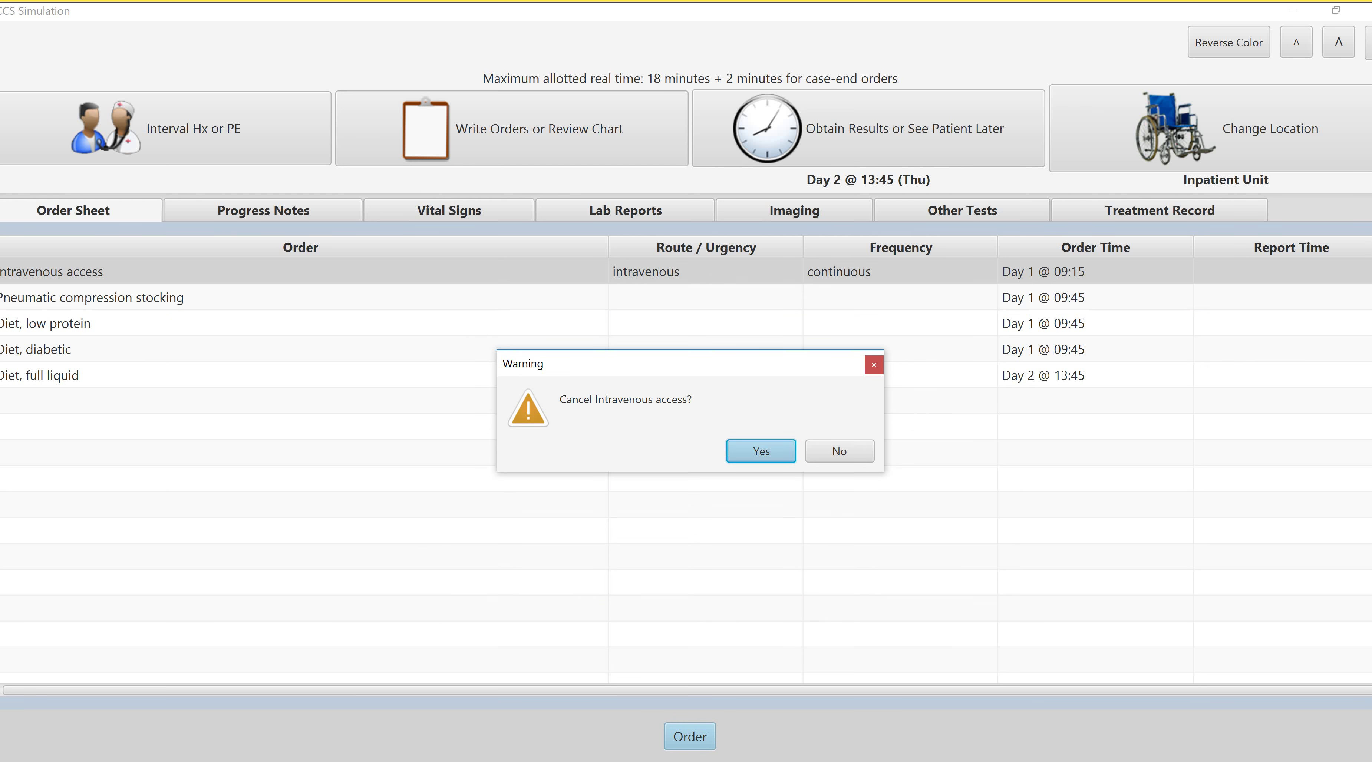
{"action": "key", "text": "Return"}
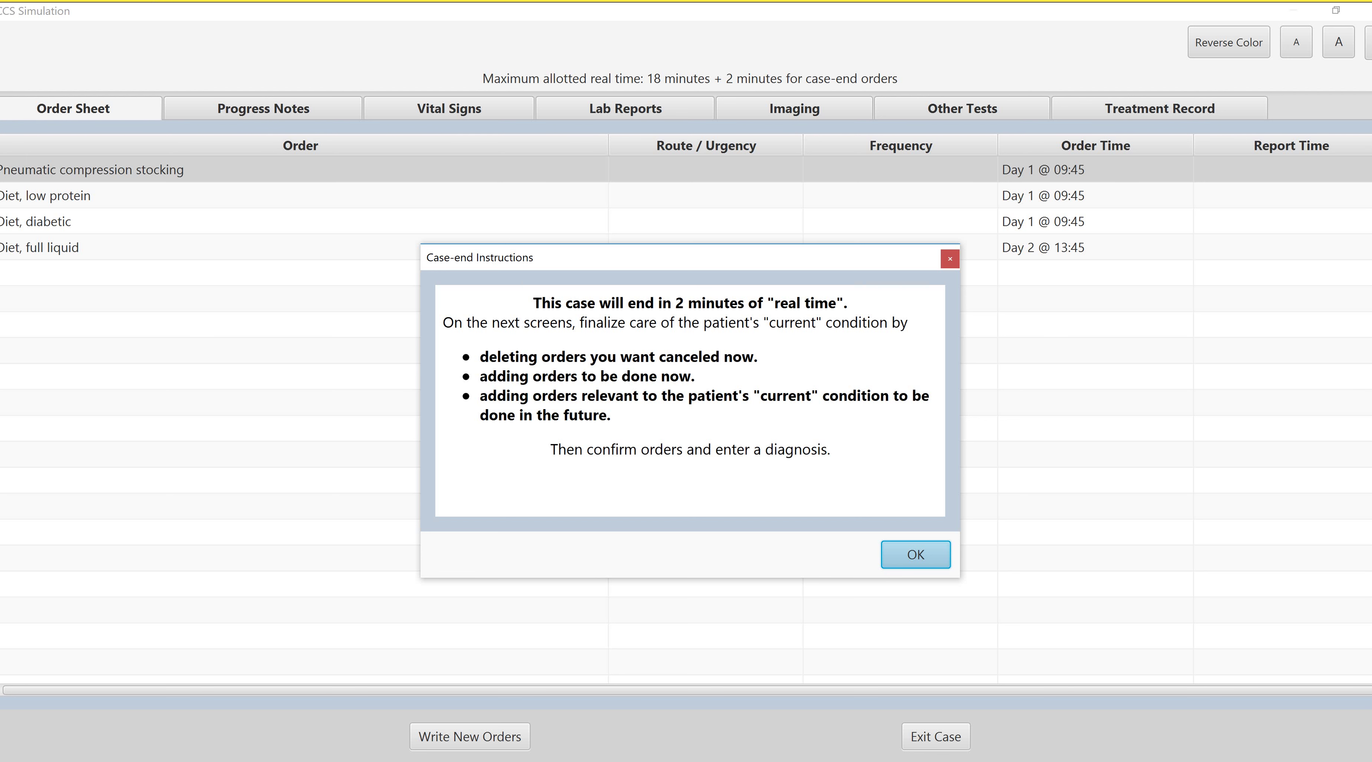
{"action": "left_click", "coordinate": [915, 554]}
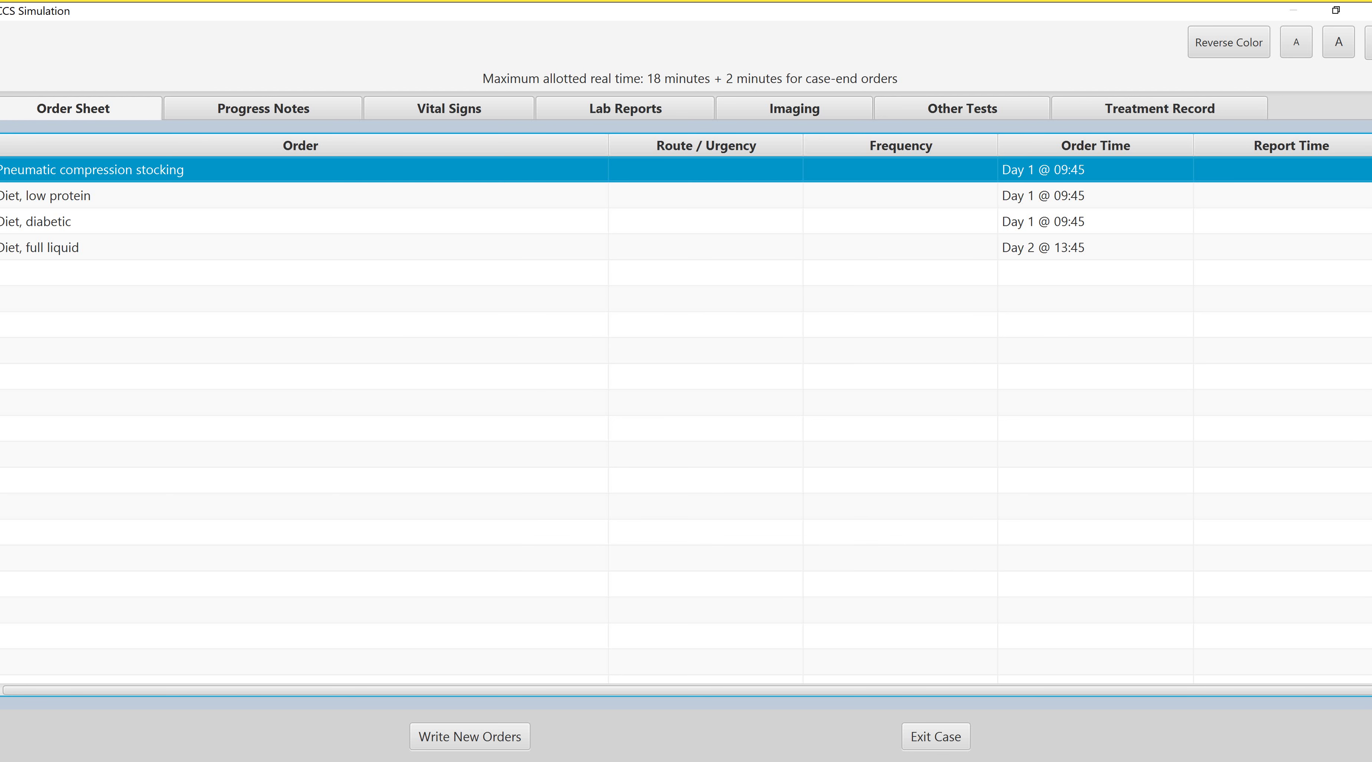
Start a new case-end order list with counseling, vaccine and colonoscopy on separate lines
{"action": "left_click", "coordinate": [469, 737]}
{"action": "type", "text": "ca"}
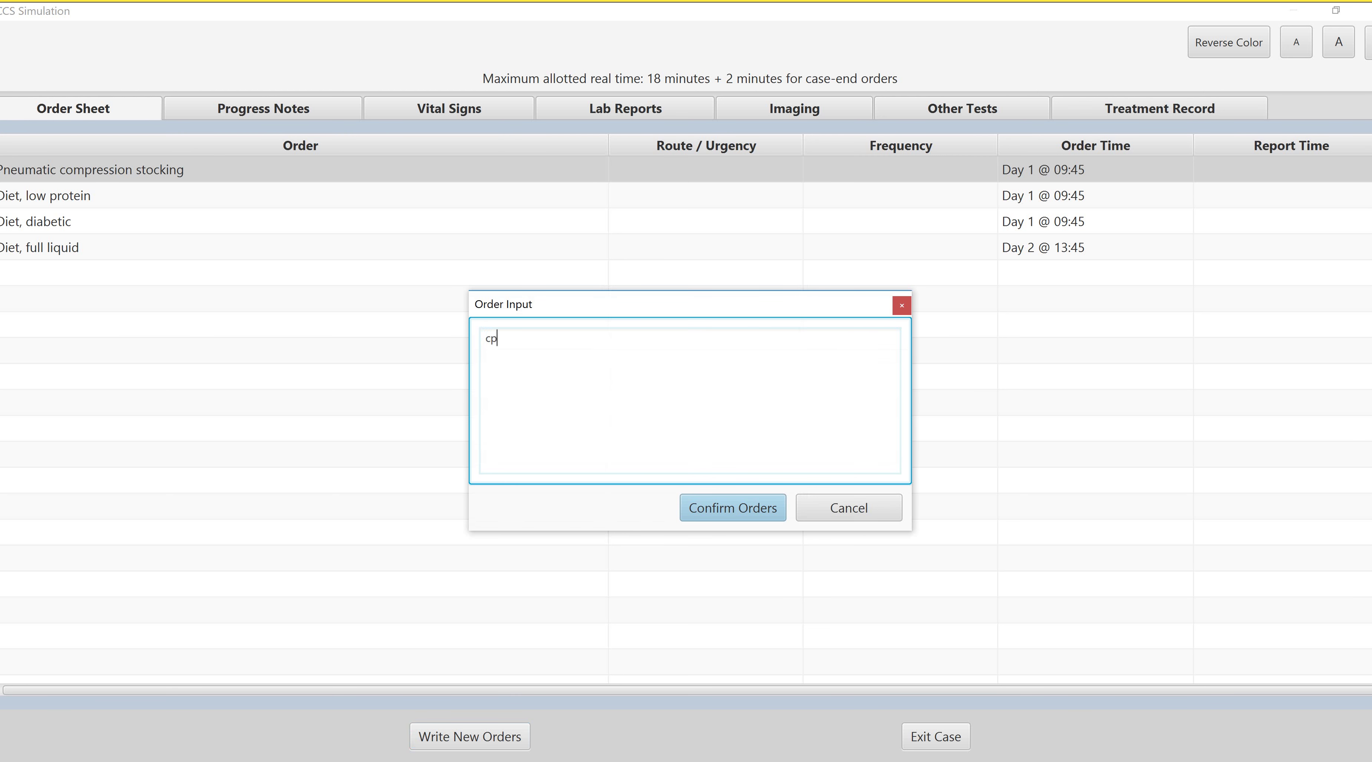
{"action": "key", "text": "BackSpace"}
{"action": "type", "text": "ounseling"}
{"action": "key", "text": "Return"}
{"action": "type", "text": "vaccine"}
{"action": "type", "text": "colonoscopy abd"}
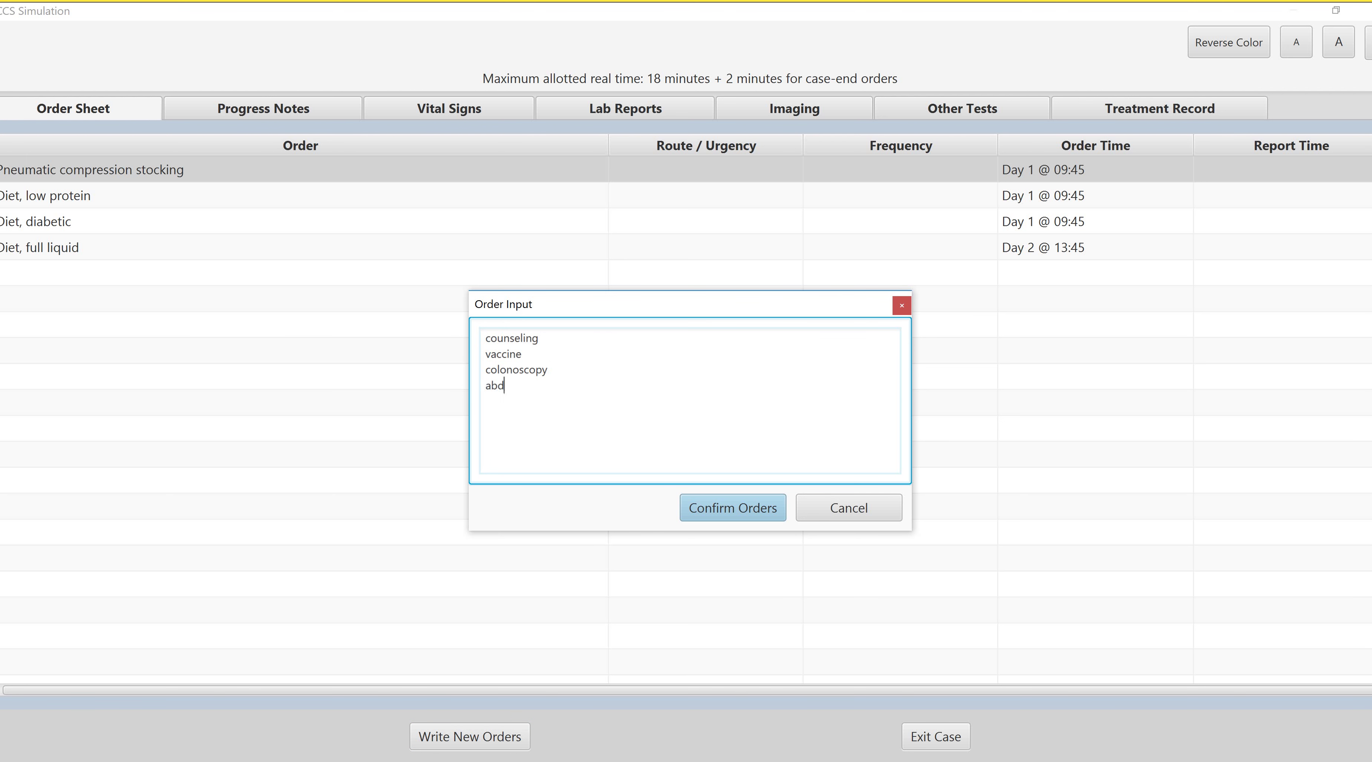
{"action": "type", "text": "ominal ultrasound"}
Add abdominal ultrasound and low dose ct scan to the order list and submit it for verification
{"action": "key", "text": "Return"}
{"action": "type", "text": "low"}
{"action": "key", "text": "BackSpace"}
{"action": "key", "text": "BackSpace"}
{"action": "key", "text": "BackSpace"}
{"action": "type", "text": "low dose ct sca"}
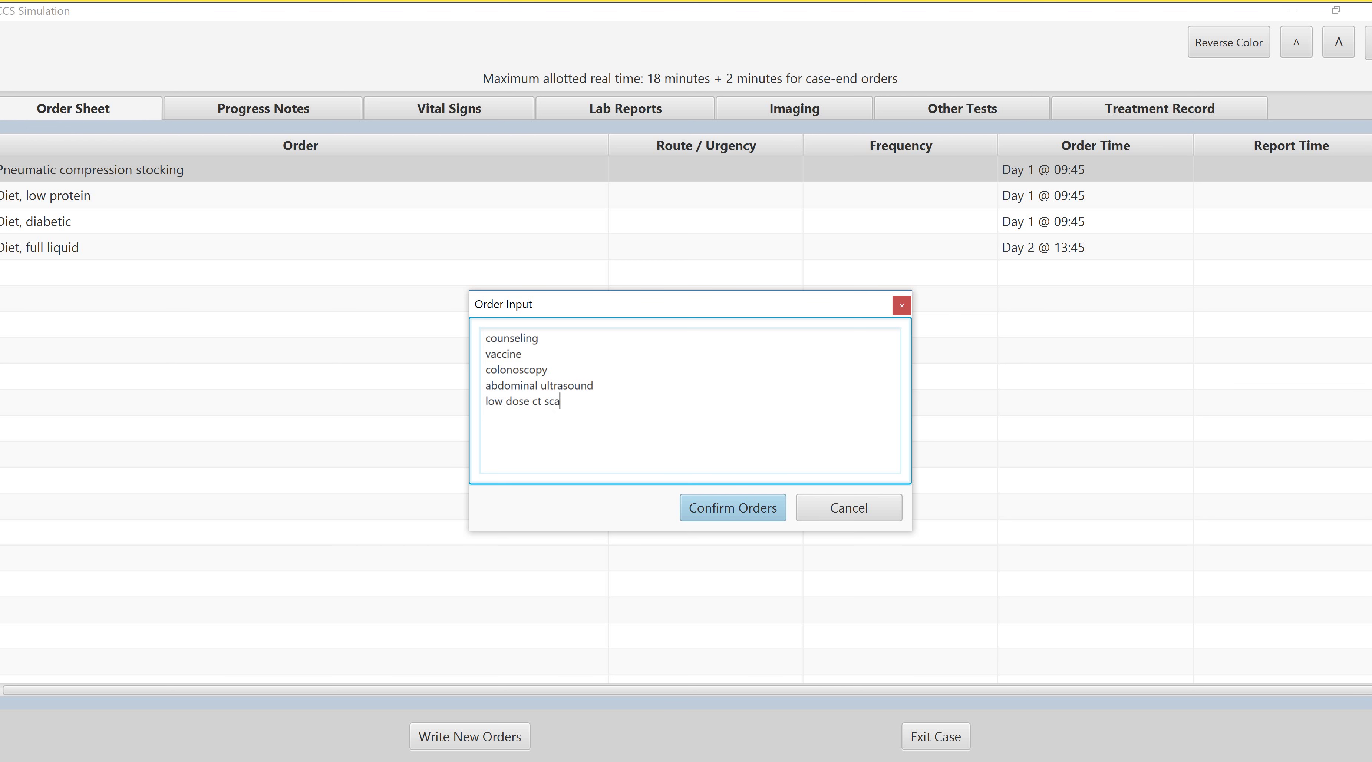
{"action": "type", "text": "n"}
{"action": "left_click", "coordinate": [732, 507]}
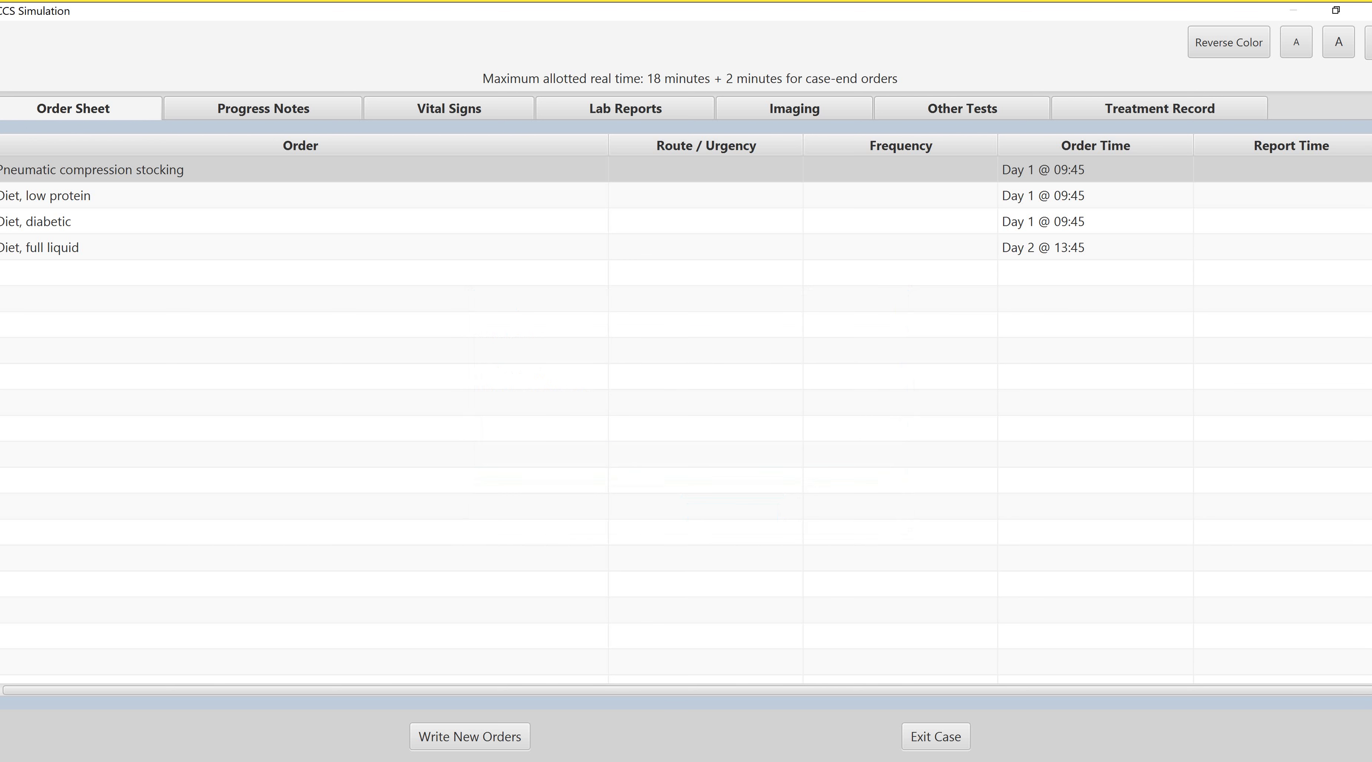
Select the counseling orders for drive with seat belt and educational remediation
{"action": "scroll", "coordinate": [683, 414], "scroll_direction": "down", "scroll_amount": 3}
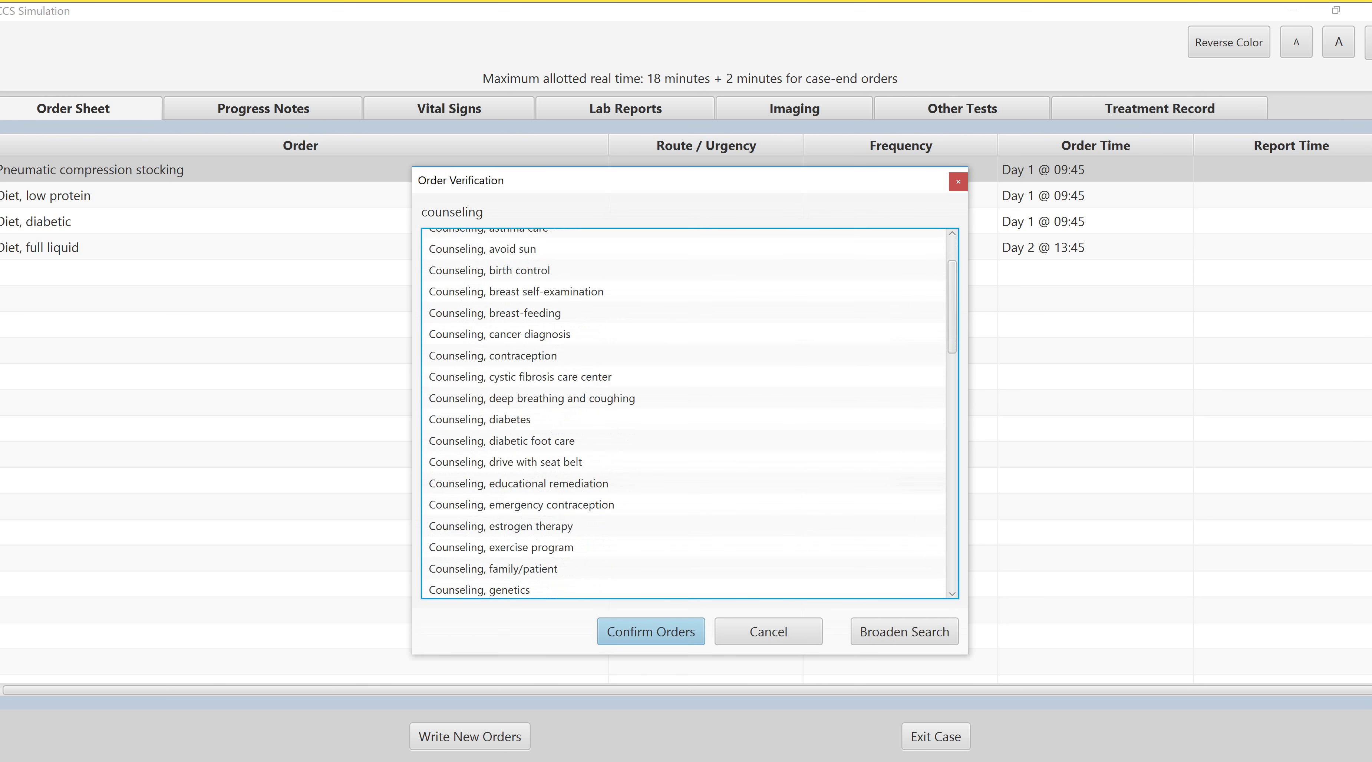
{"action": "scroll", "coordinate": [683, 414], "scroll_direction": "down", "scroll_amount": 4}
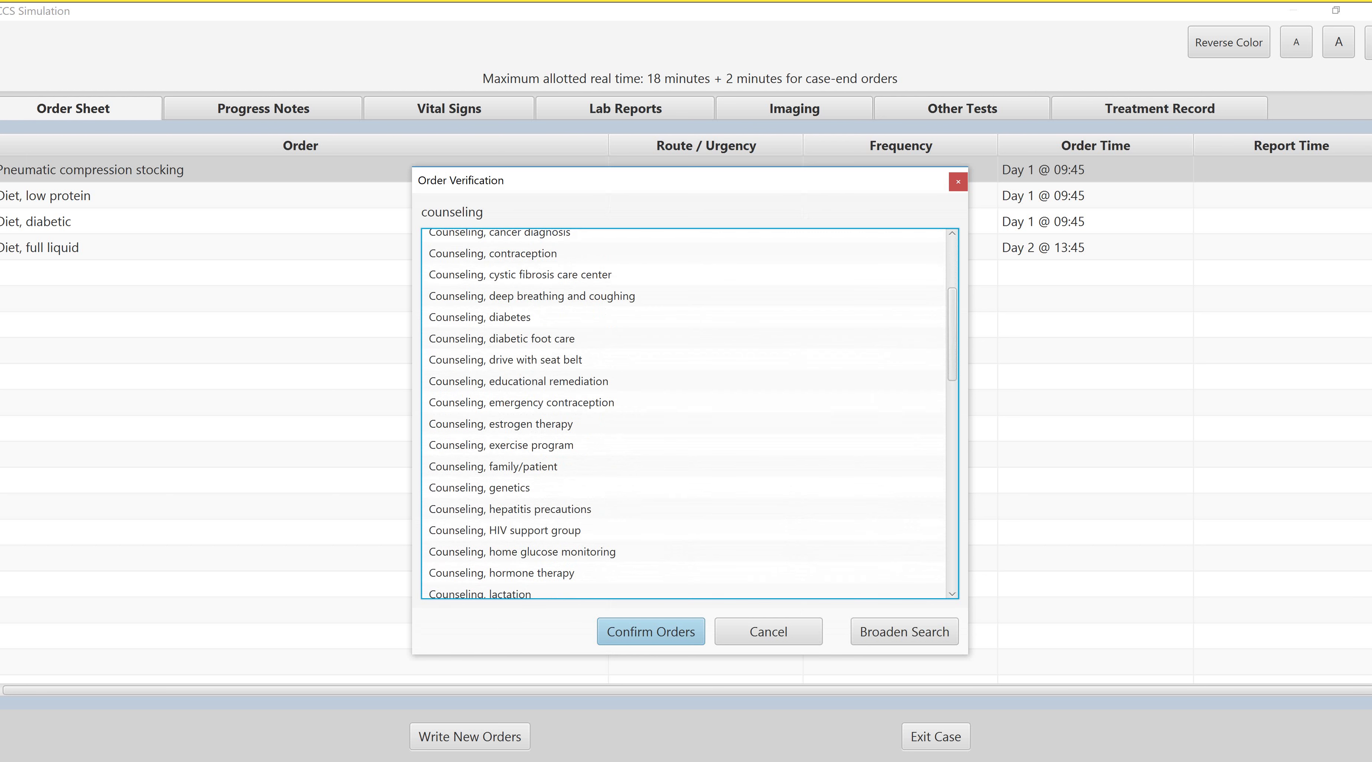
{"action": "left_click", "coordinate": [505, 360]}
{"action": "scroll", "coordinate": [684, 414], "scroll_direction": "down", "scroll_amount": 2}
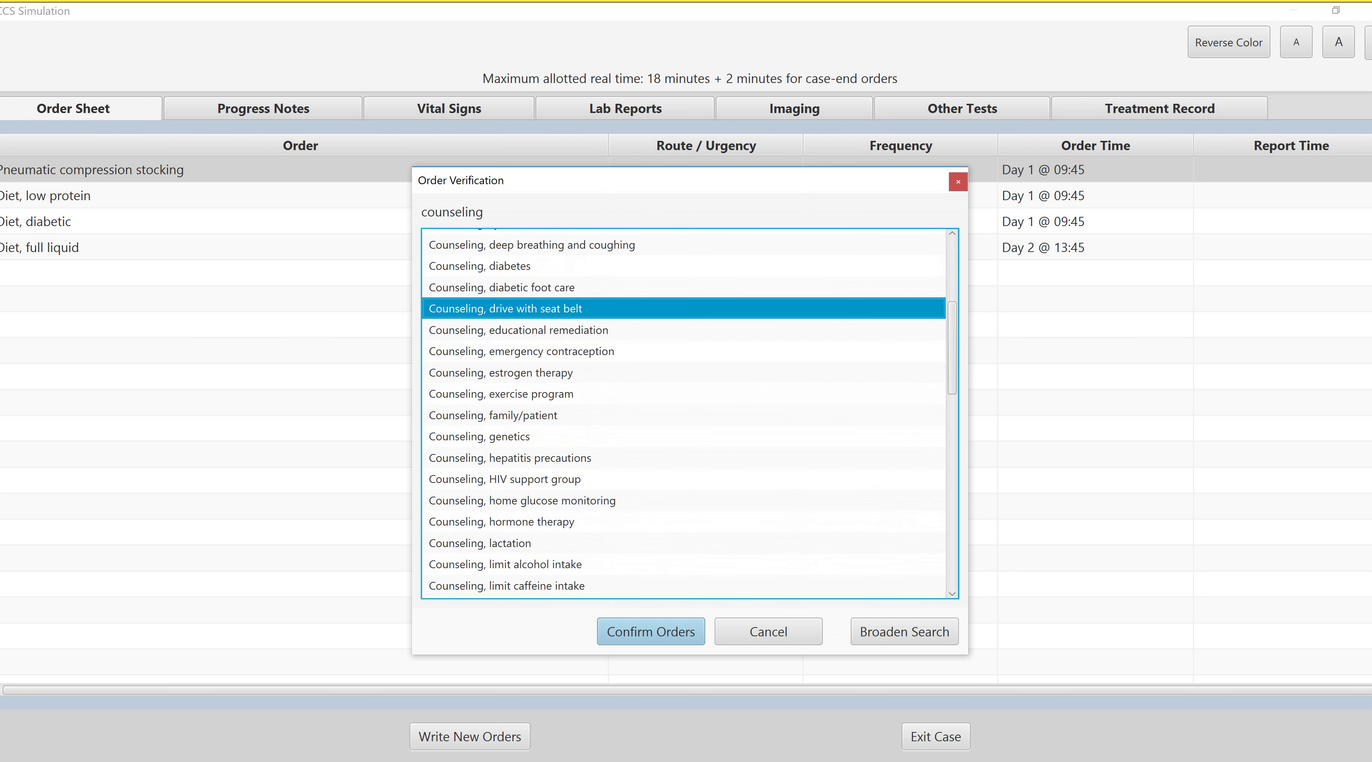
{"action": "left_click", "coordinate": [518, 330]}
{"action": "scroll", "coordinate": [683, 414], "scroll_direction": "down", "scroll_amount": 4}
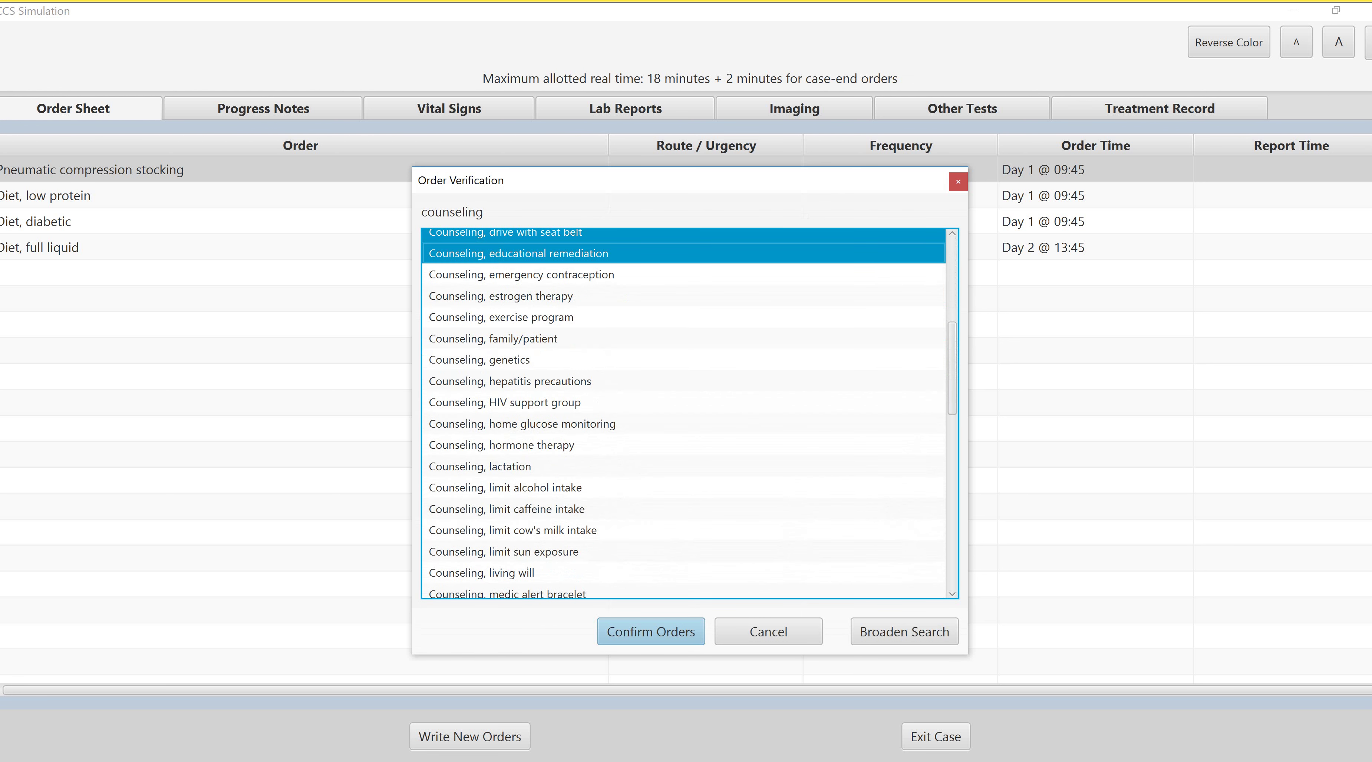
Add medication adherence and medication compliance to the selected counseling orders
{"action": "scroll", "coordinate": [683, 414], "scroll_direction": "down", "scroll_amount": 3}
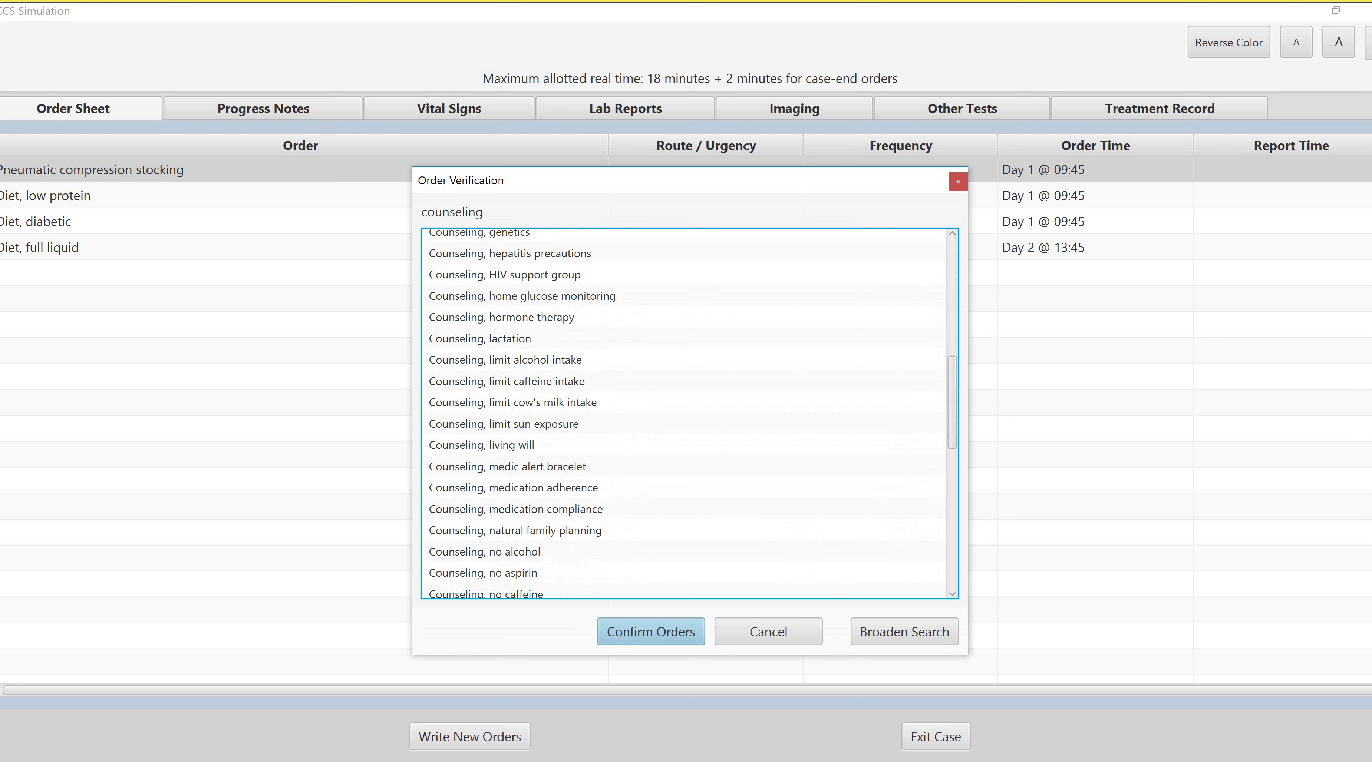
{"action": "scroll", "coordinate": [684, 414], "scroll_direction": "down", "scroll_amount": 2}
{"action": "left_click", "coordinate": [513, 436]}
{"action": "left_click", "coordinate": [515, 458]}
Include the no alcohol and no illegal drug use entries in the counseling selection
{"action": "scroll", "coordinate": [683, 414], "scroll_direction": "down", "scroll_amount": 3}
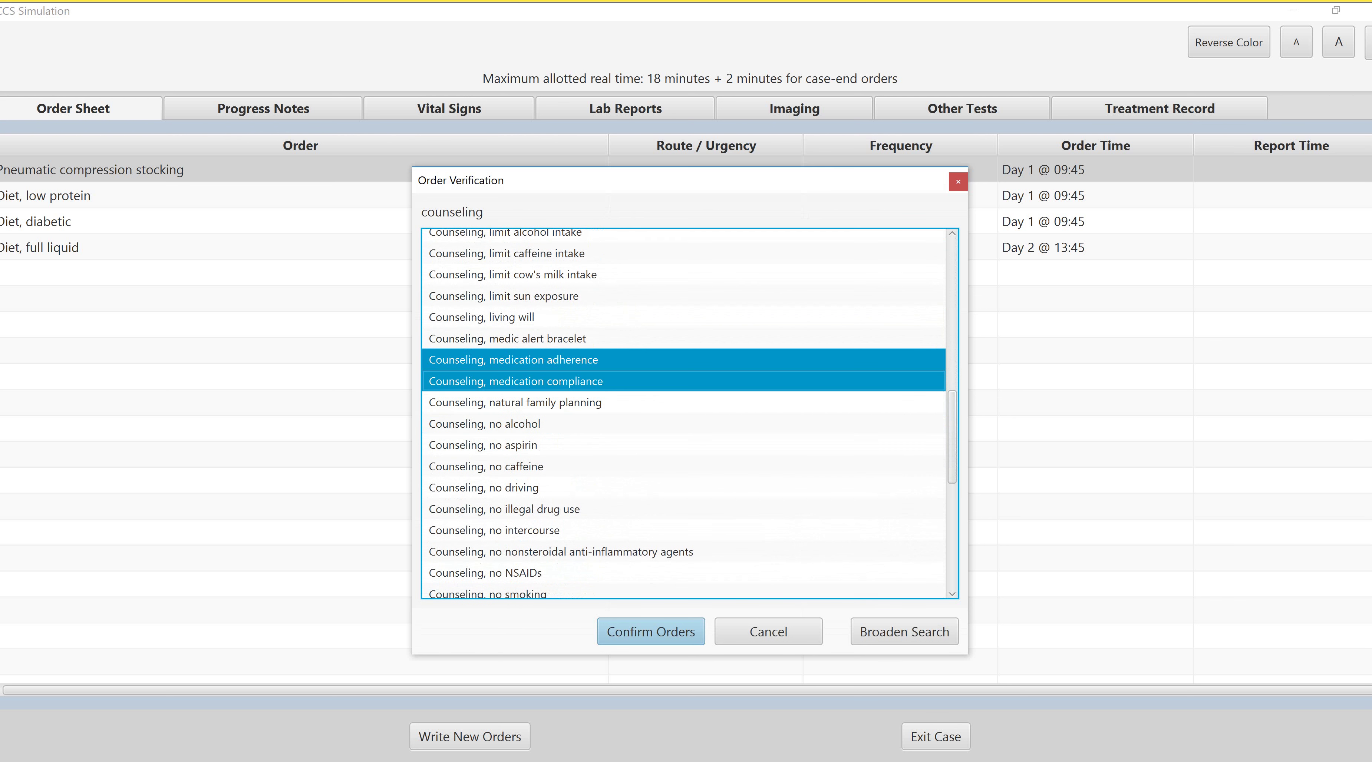
{"action": "left_click", "coordinate": [485, 423], "text": "ctrl"}
{"action": "scroll", "coordinate": [684, 413], "scroll_direction": "down", "scroll_amount": 2}
{"action": "left_click", "coordinate": [504, 457], "text": "ctrl"}
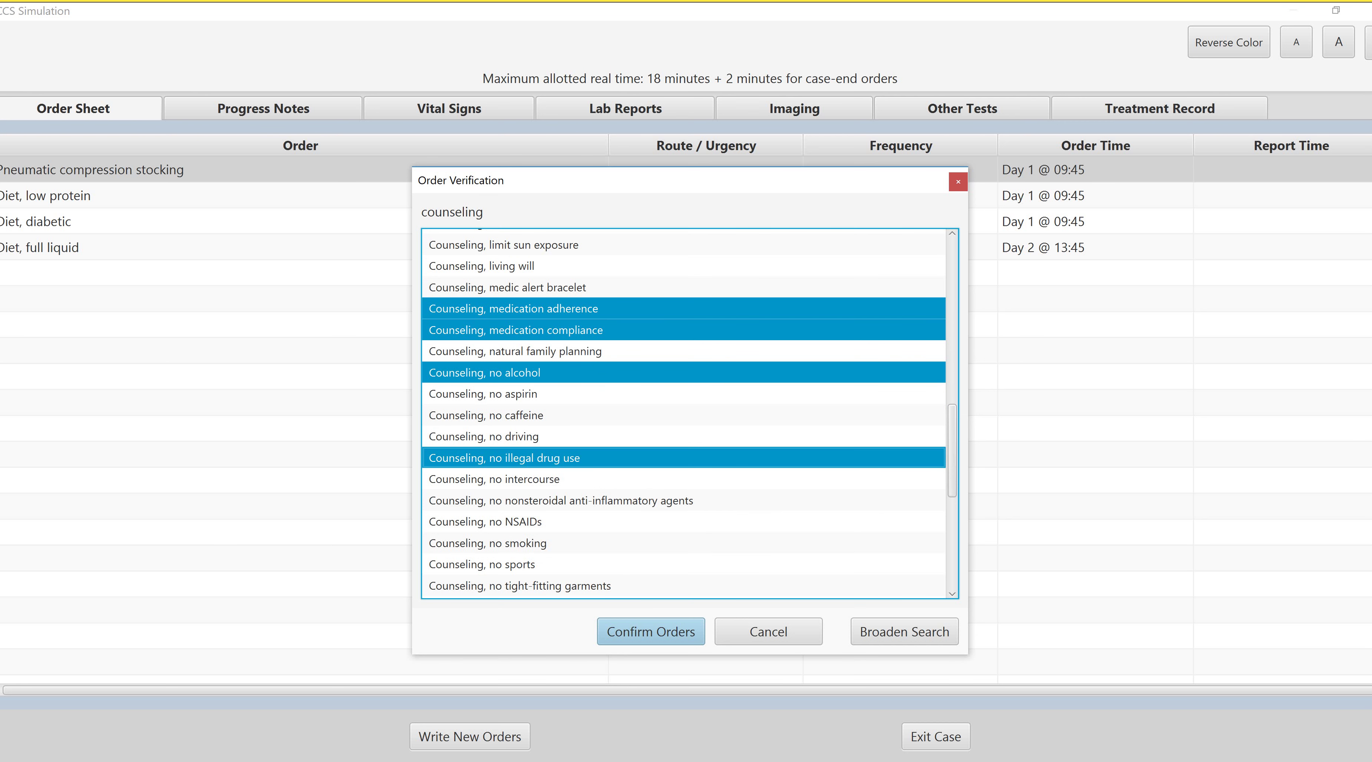
Add relaxation techniques and rest at home to the counseling selection
{"action": "scroll", "coordinate": [684, 414], "scroll_direction": "down", "scroll_amount": 8}
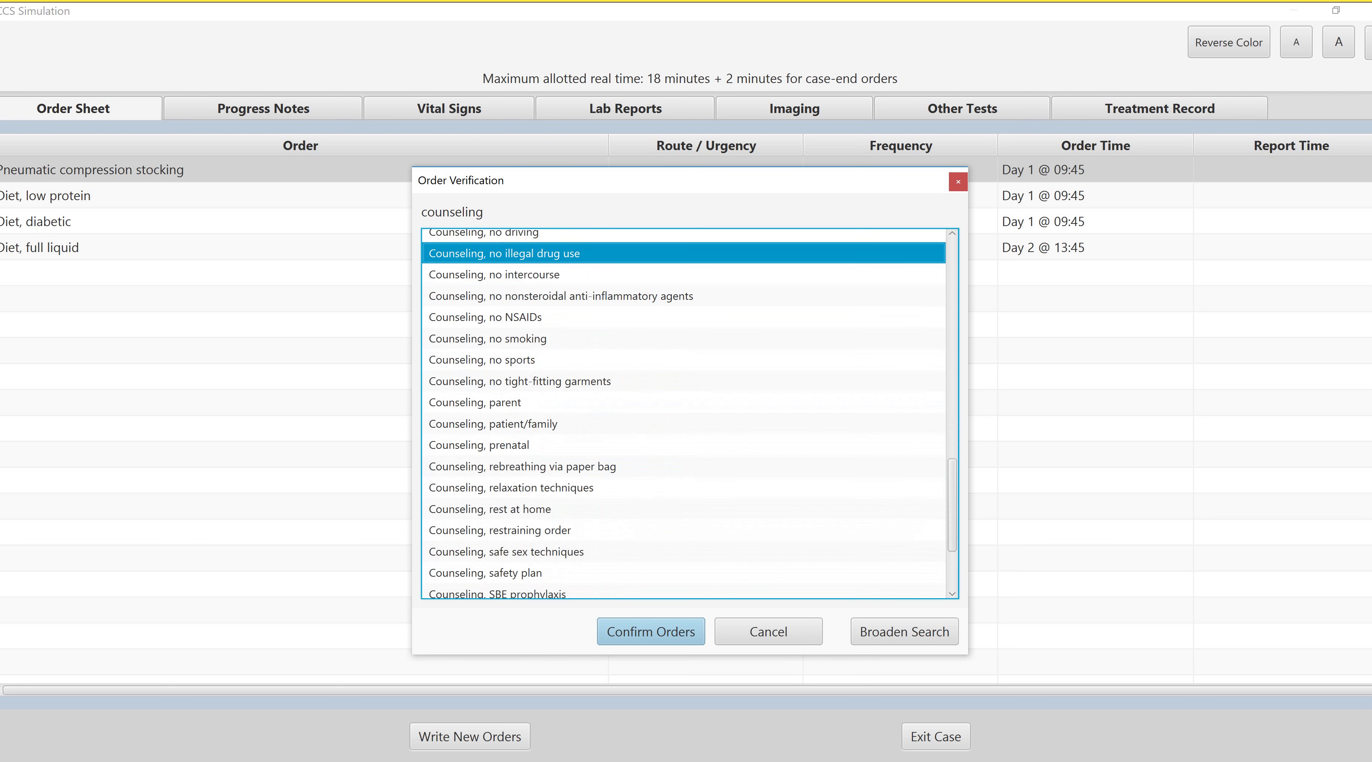
{"action": "scroll", "coordinate": [683, 414], "scroll_direction": "down", "scroll_amount": 2}
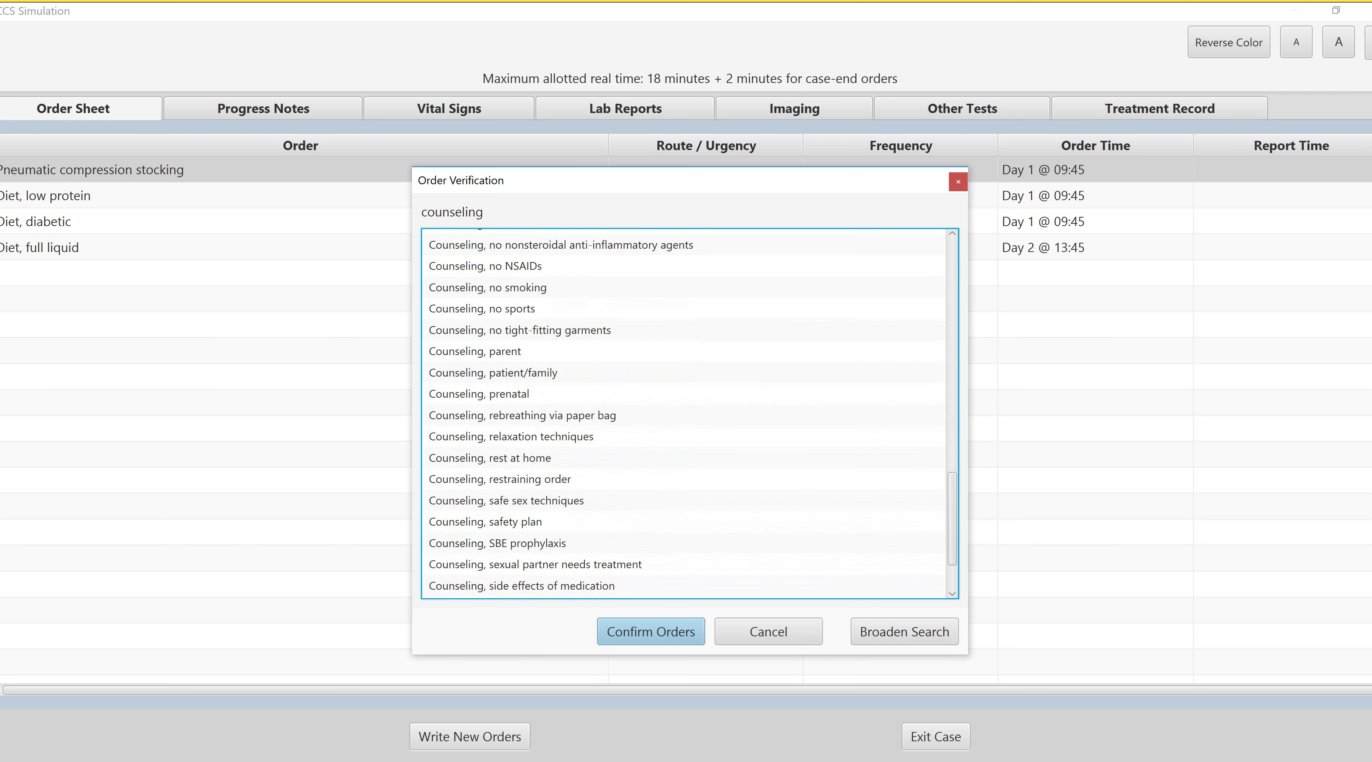
{"action": "left_click", "coordinate": [511, 437], "text": "ctrl"}
{"action": "scroll", "coordinate": [683, 414], "scroll_direction": "down", "scroll_amount": 3}
{"action": "left_click", "coordinate": [489, 382], "text": "ctrl"}
Review the counseling selection and add no nonsteroidal anti-inflammatory agents and no NSAIDs
{"action": "scroll", "coordinate": [683, 414], "scroll_direction": "down", "scroll_amount": 1}
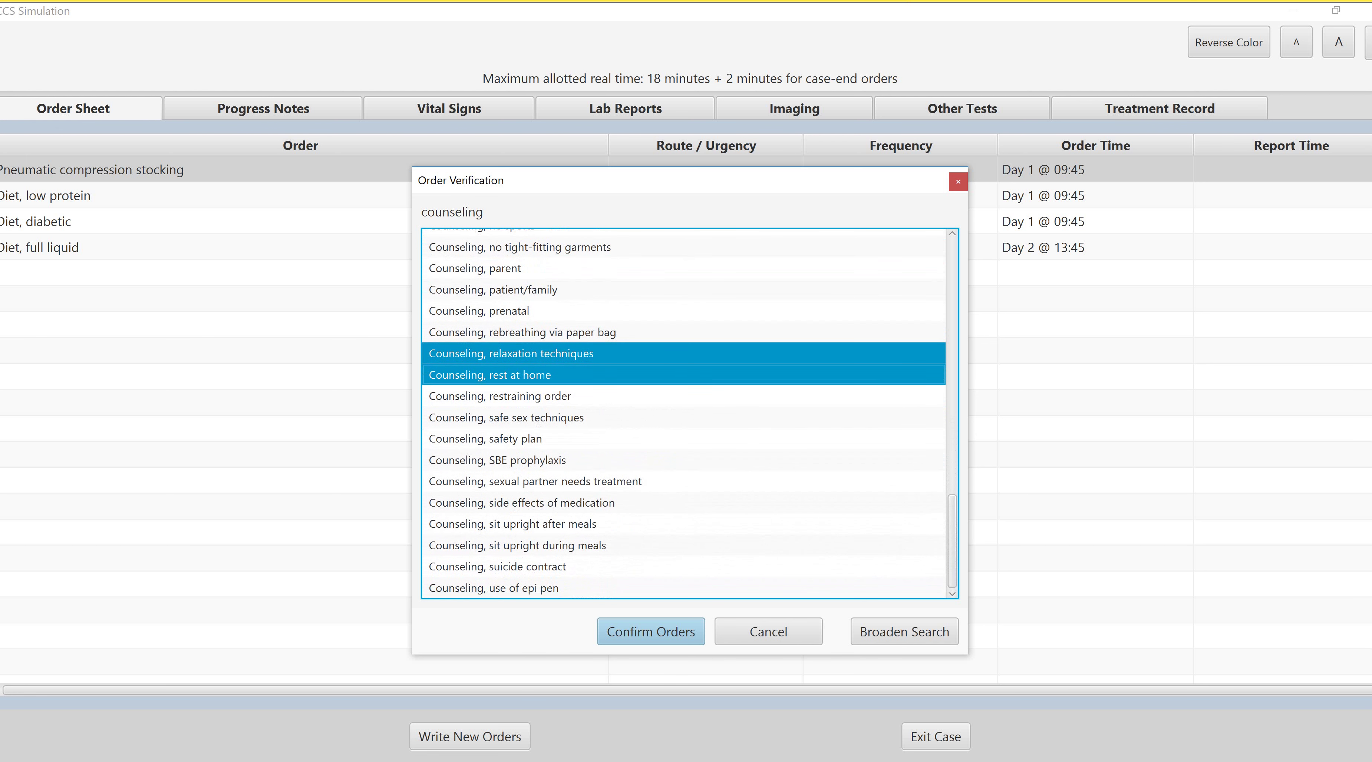
{"action": "scroll", "coordinate": [683, 414], "scroll_direction": "up", "scroll_amount": 9}
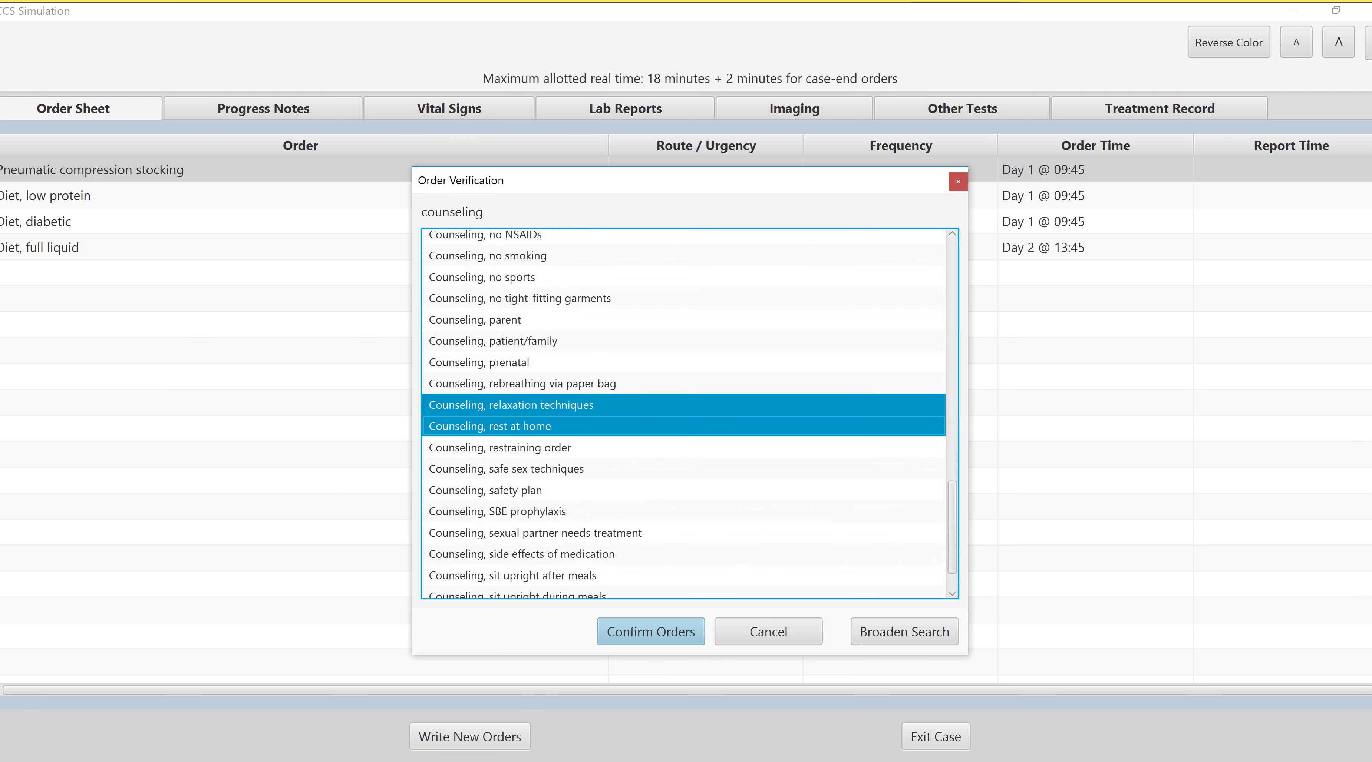
{"action": "scroll", "coordinate": [683, 414], "scroll_direction": "up", "scroll_amount": 5}
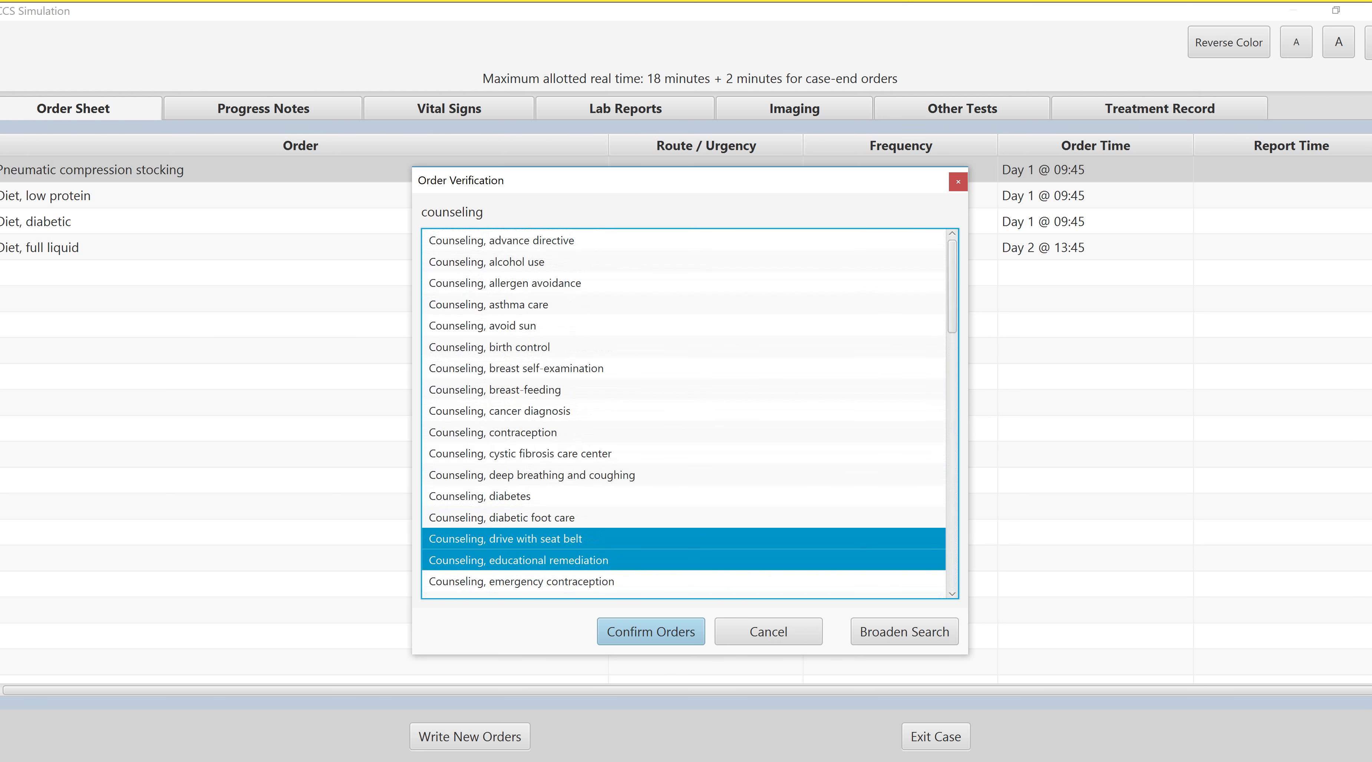
{"action": "scroll", "coordinate": [683, 414], "scroll_direction": "down", "scroll_amount": 4}
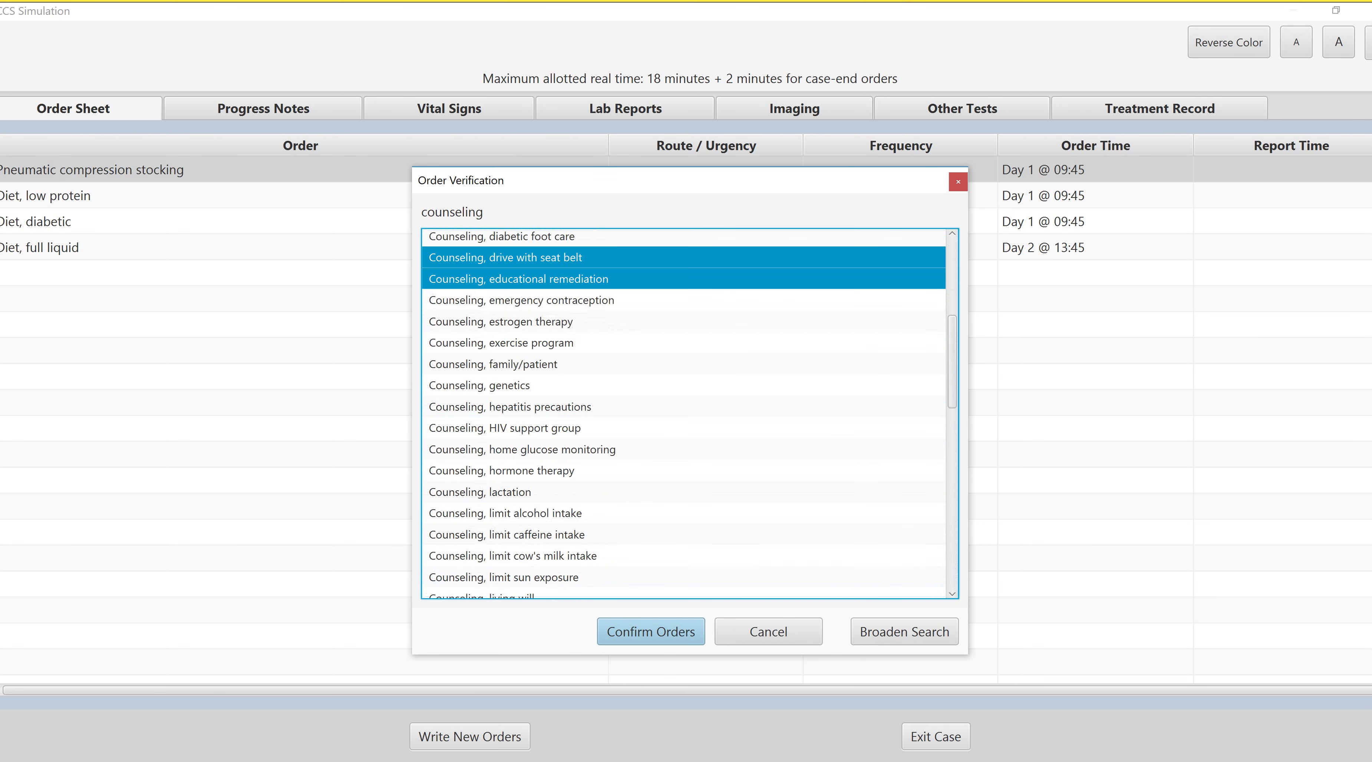
{"action": "scroll", "coordinate": [684, 414], "scroll_direction": "down", "scroll_amount": 2}
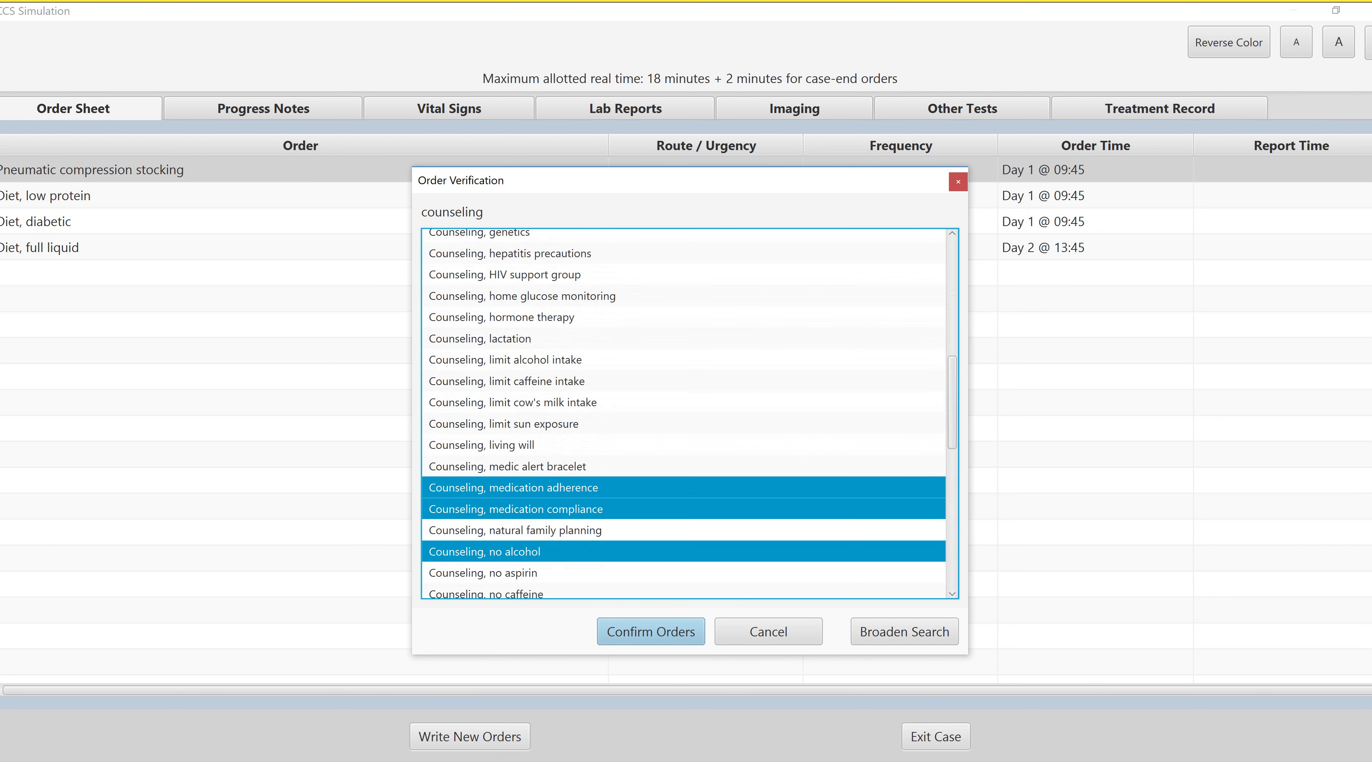
{"action": "scroll", "coordinate": [683, 414], "scroll_direction": "down", "scroll_amount": 4}
{"action": "left_click", "coordinate": [561, 398], "text": "ctrl"}
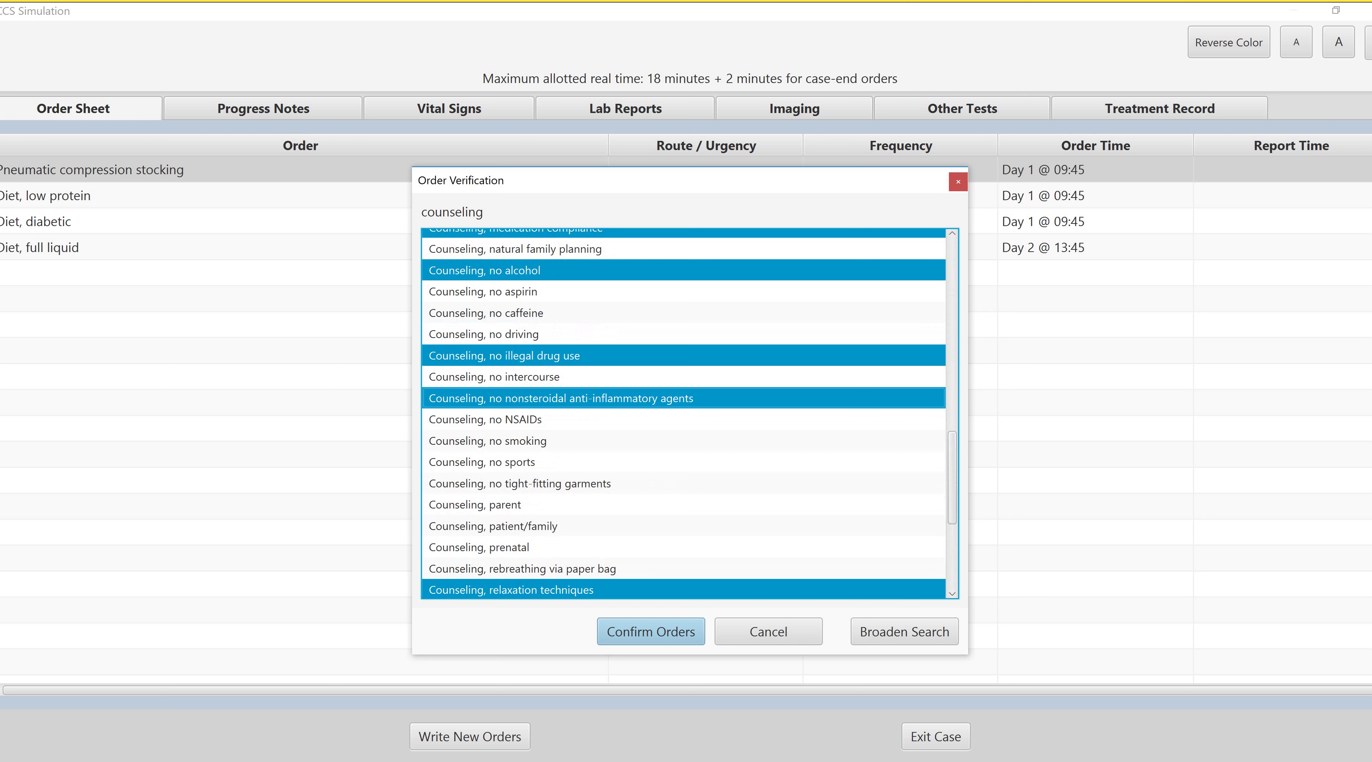
{"action": "left_click", "coordinate": [484, 420], "text": "ctrl"}
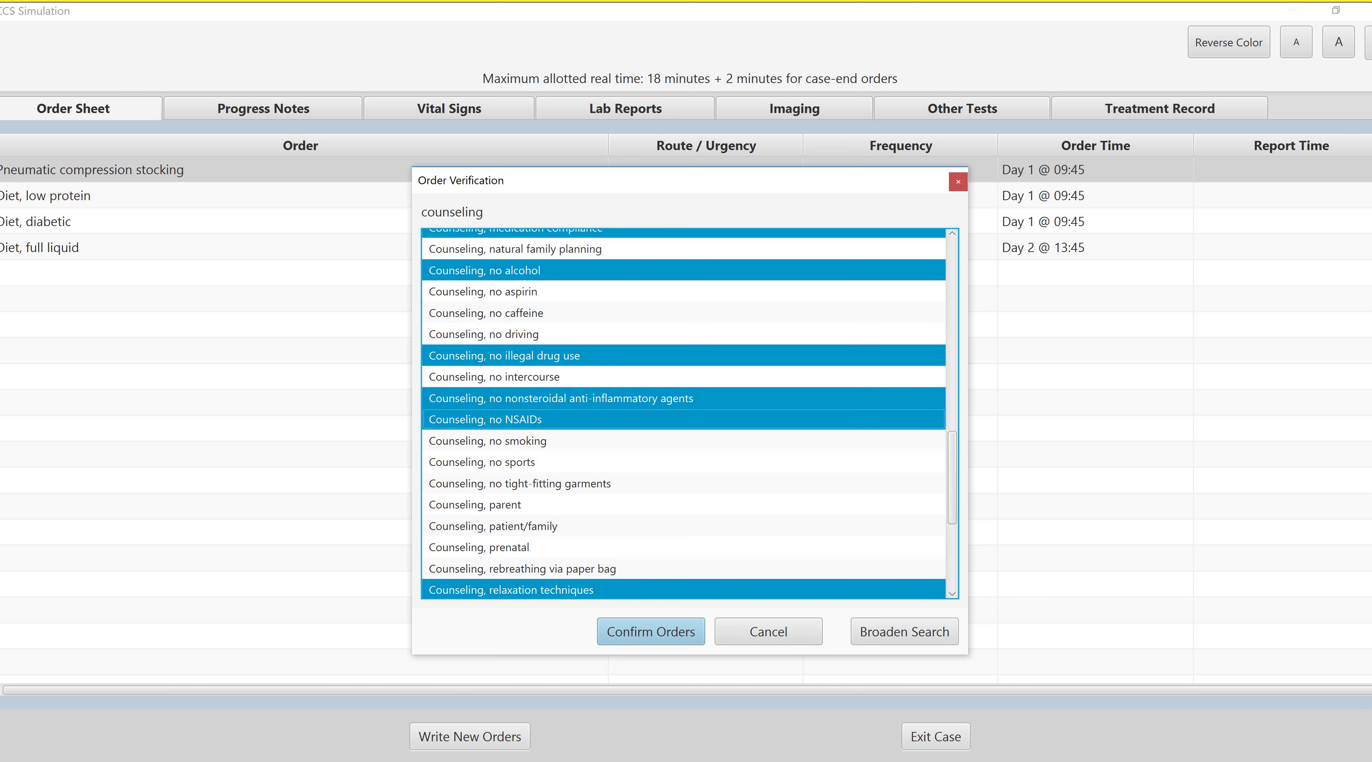
Confirm the selected counseling orders and accept stat urgency with an immediate start for each one
{"action": "scroll", "coordinate": [684, 413], "scroll_direction": "down", "scroll_amount": 4}
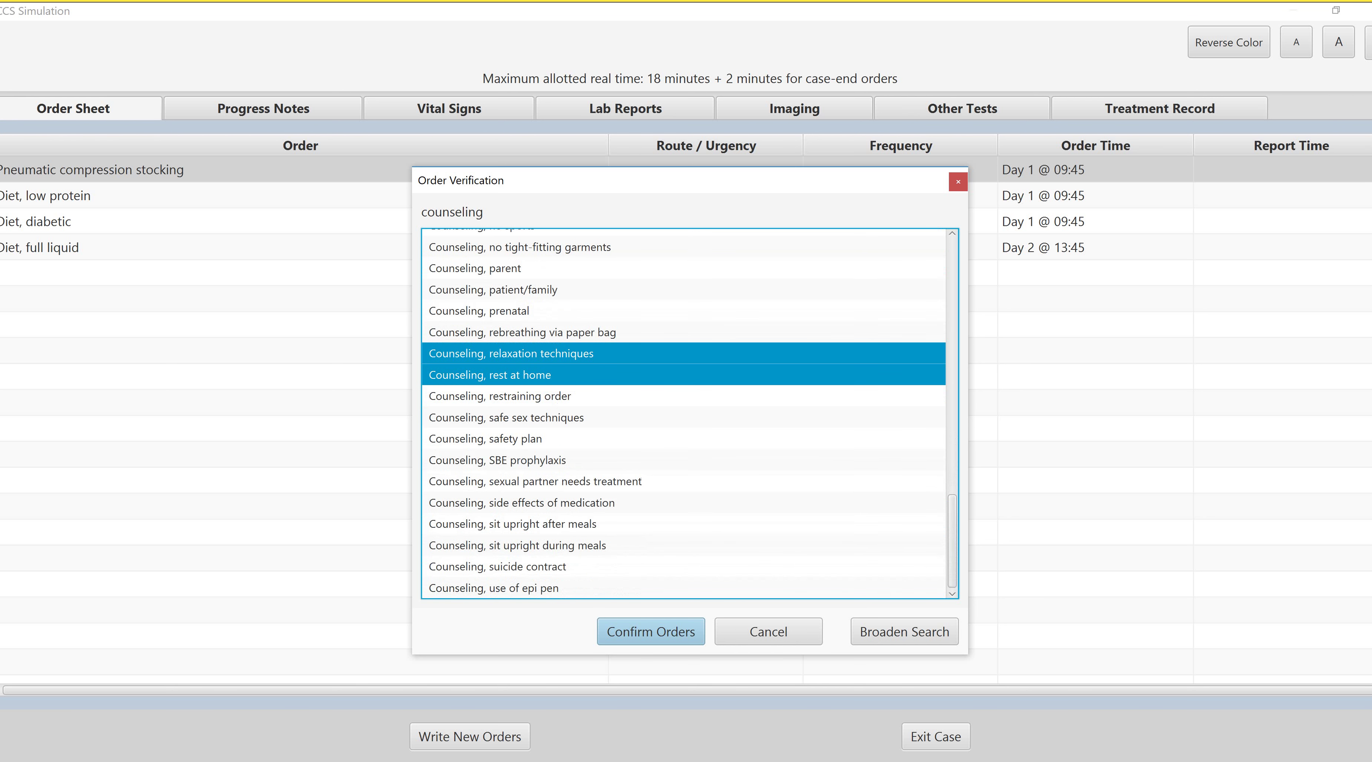
{"action": "left_click", "coordinate": [650, 632]}
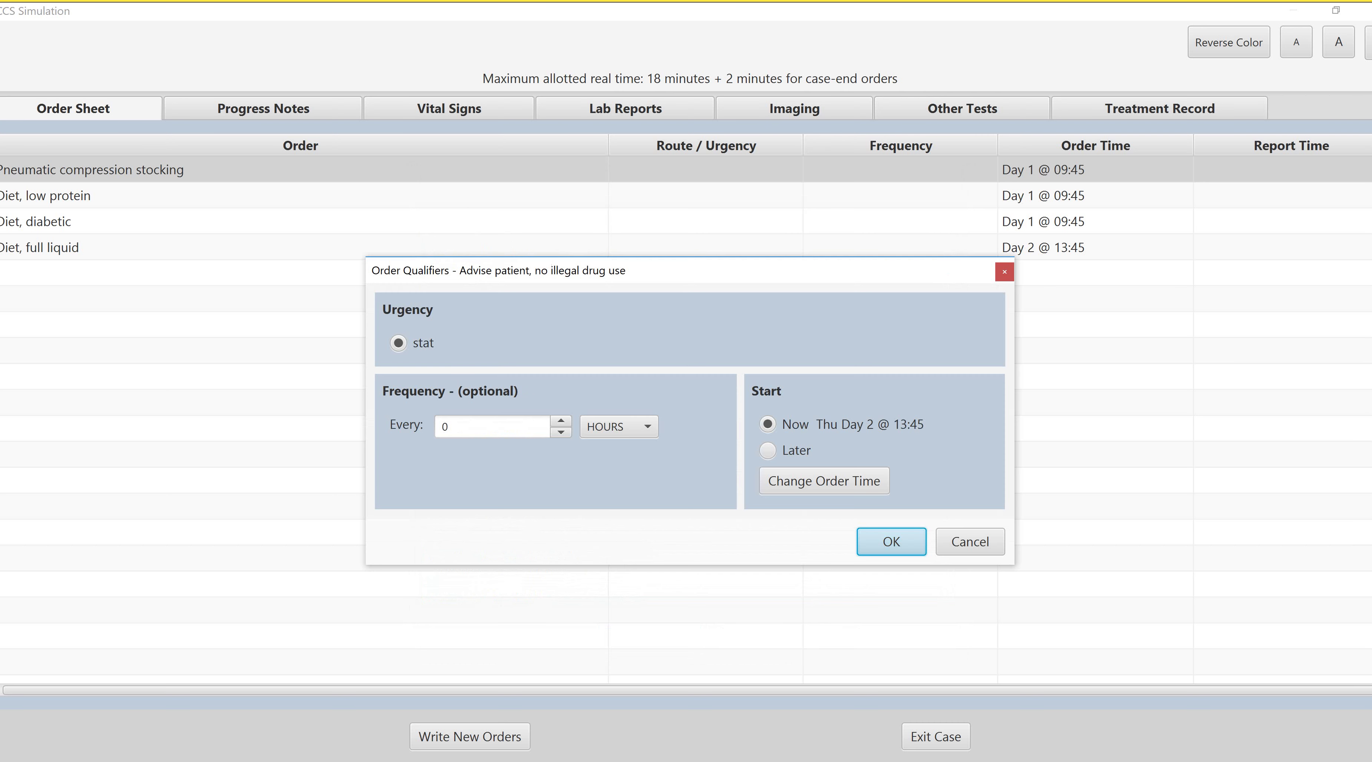
{"action": "key", "text": "Return"}
{"action": "key", "text": "Return"}
{"action": "key", "text": "Return"}
{"action": "key", "text": "Return"}
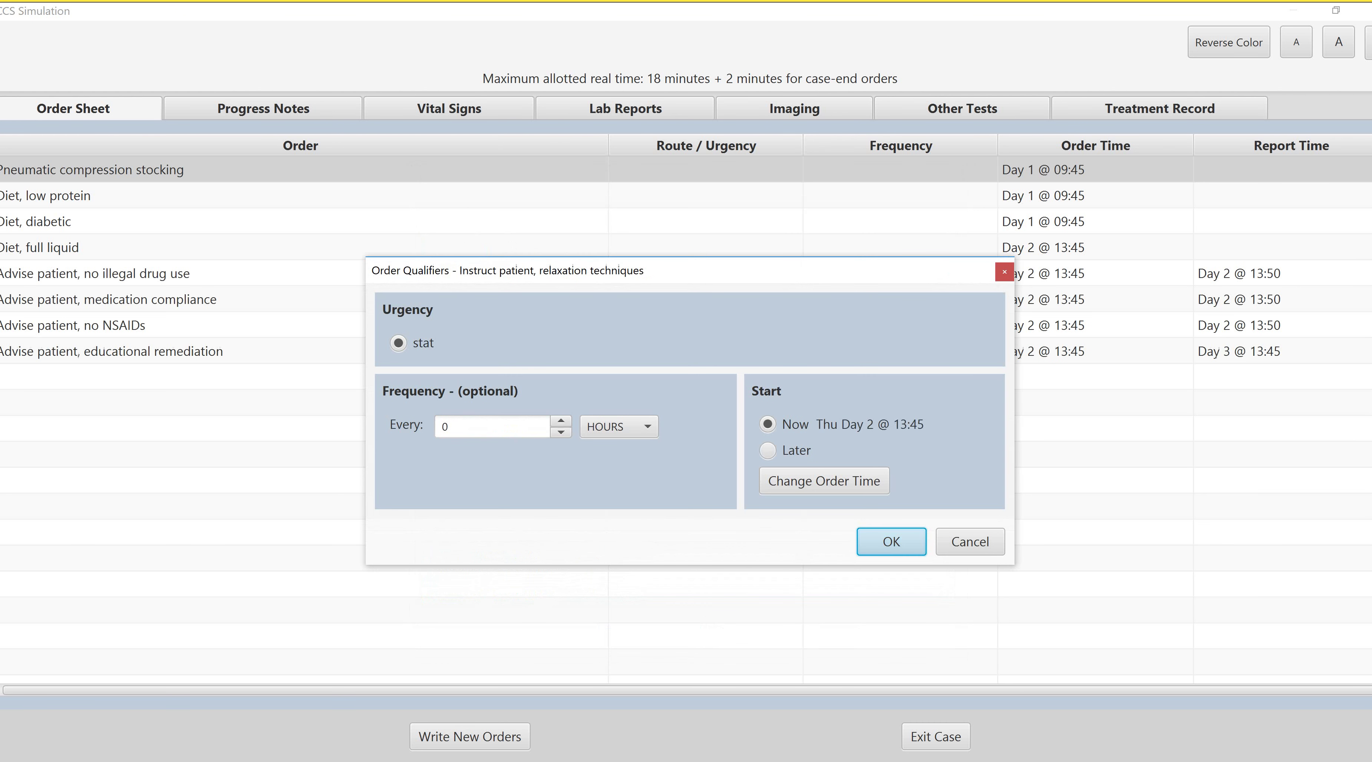
{"action": "key", "text": "Return"}
{"action": "key", "text": "Return"}
{"action": "key", "text": "Return"}
{"action": "key", "text": "Return"}
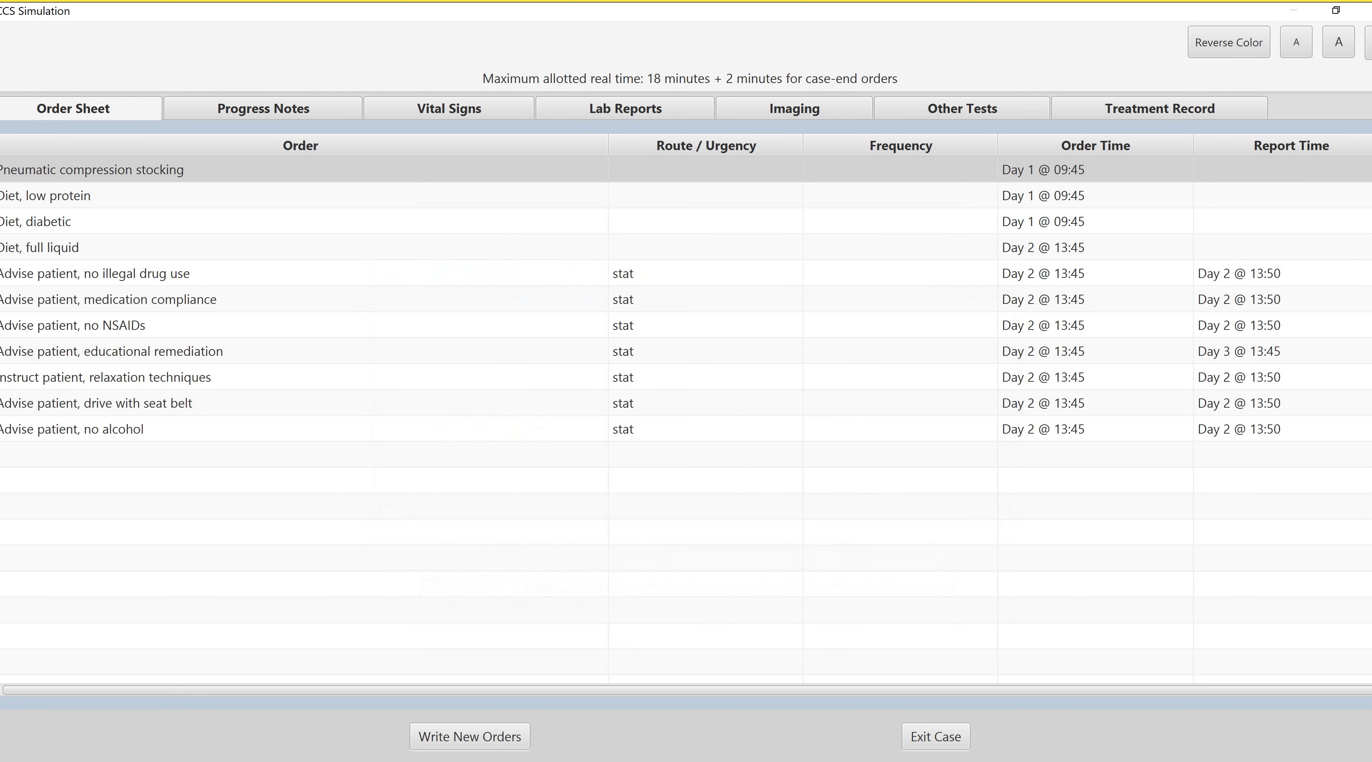
Select the influenza vaccine and look through the remaining vaccine options
{"action": "left_click", "coordinate": [472, 513]}
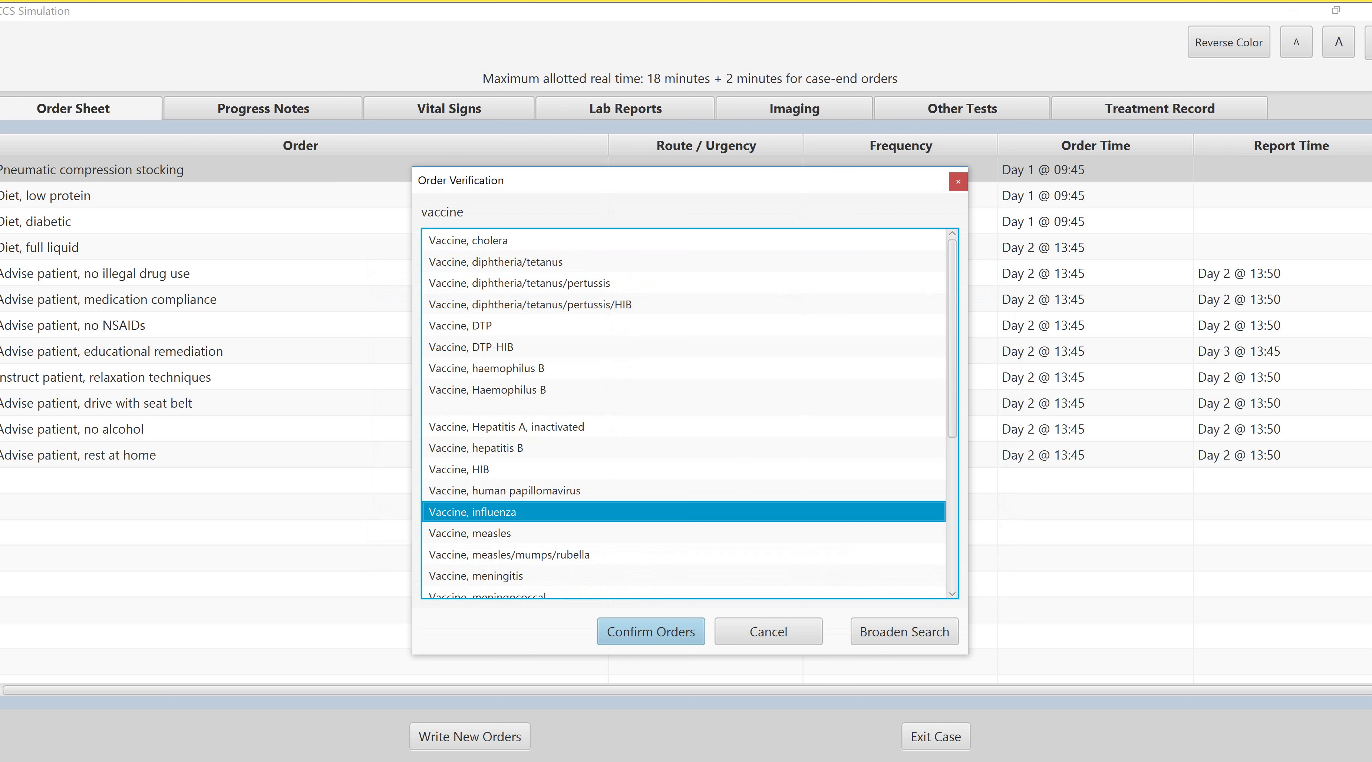
{"action": "scroll", "coordinate": [684, 414], "scroll_direction": "down", "scroll_amount": 4}
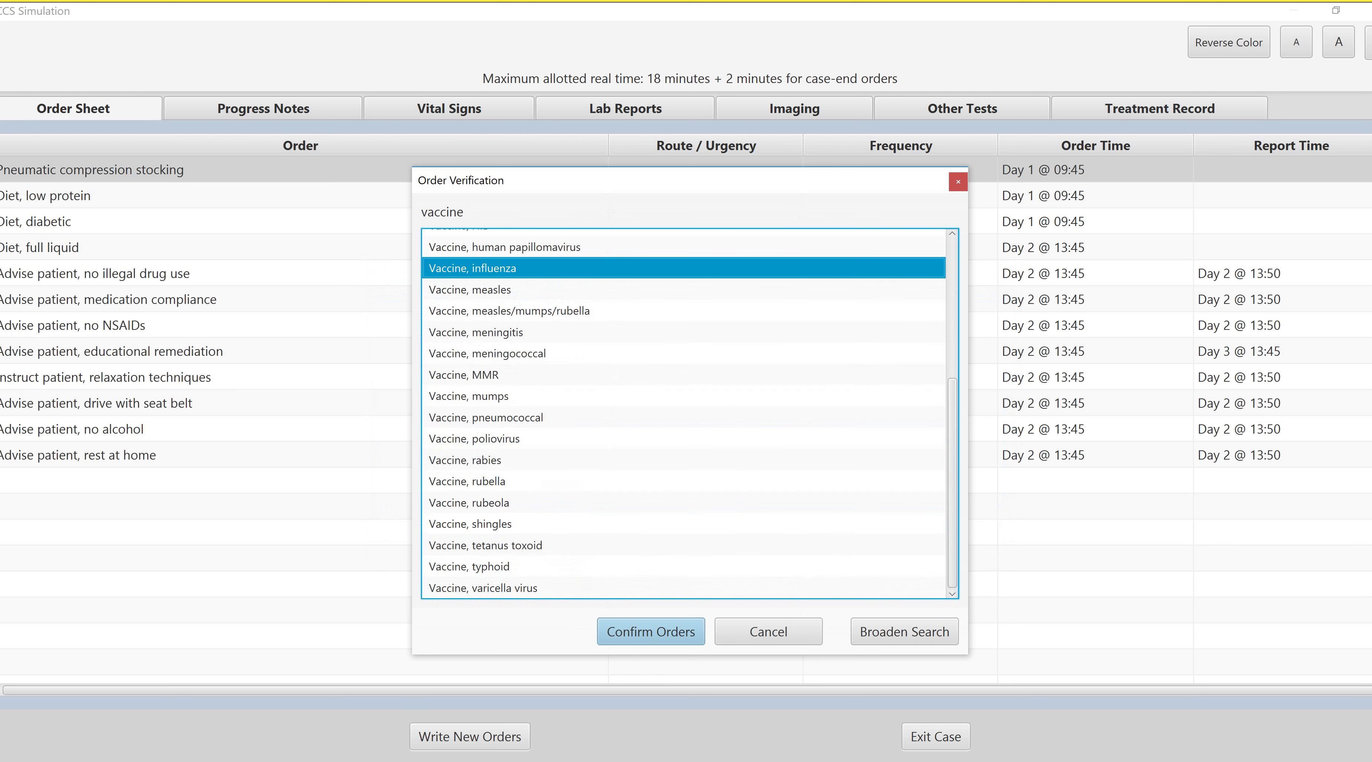
{"action": "scroll", "coordinate": [684, 418], "scroll_direction": "up", "scroll_amount": 4}
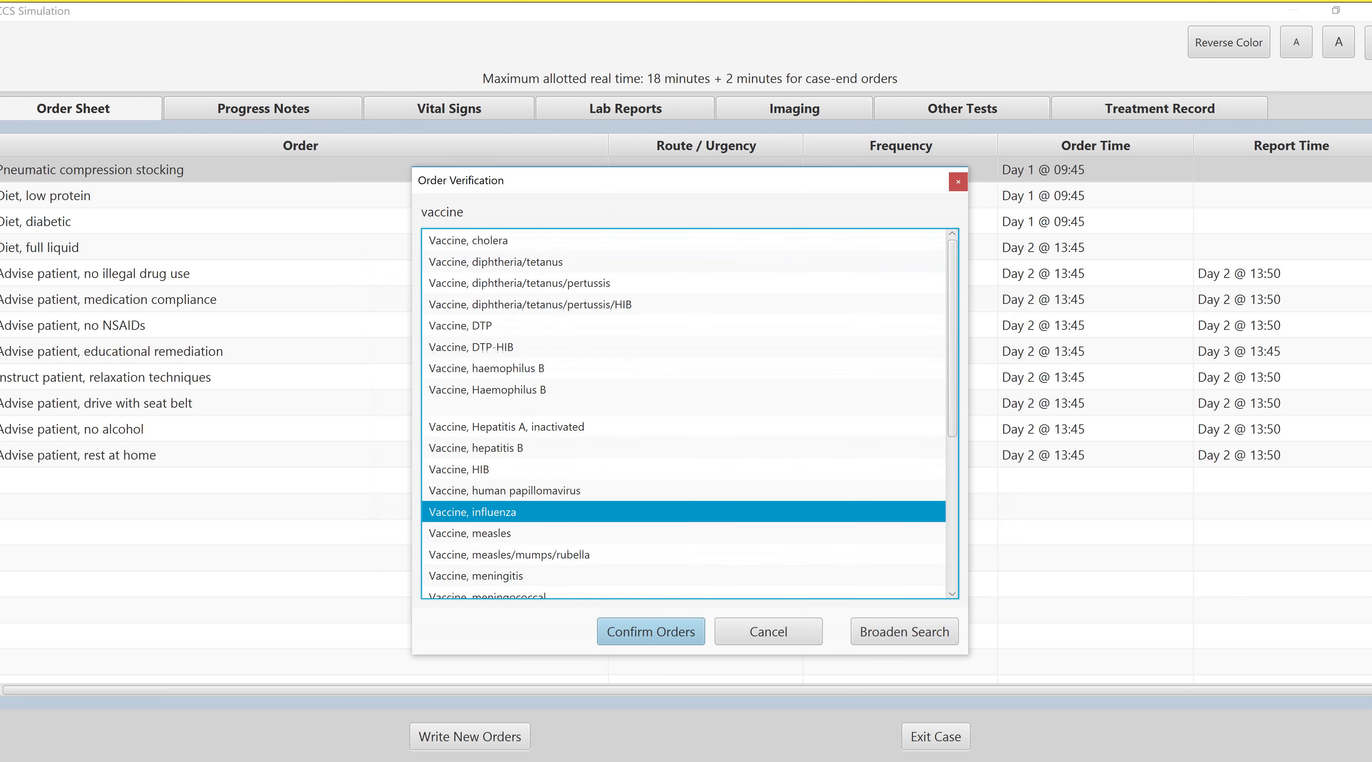
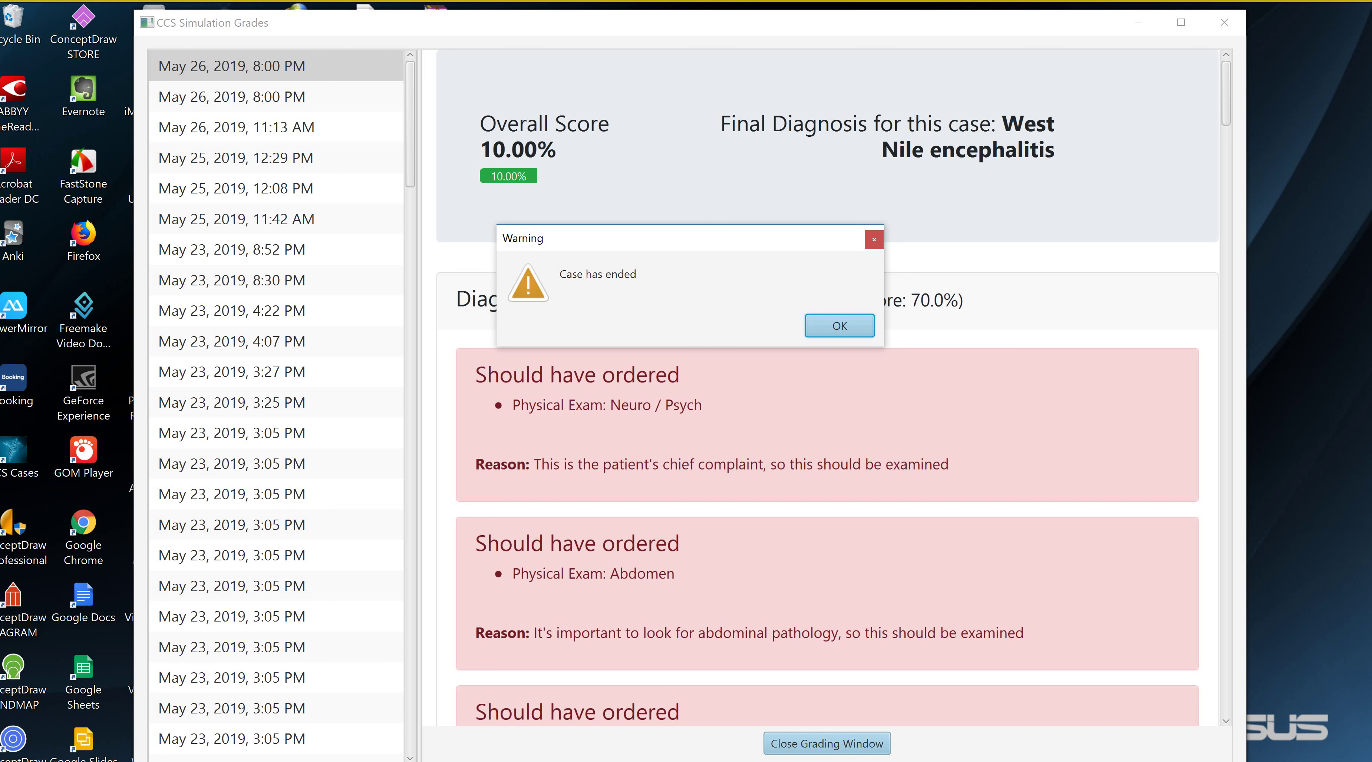
Dismiss the case-ended warning and close the grading windows of the finished case
{"action": "left_click", "coordinate": [839, 326]}
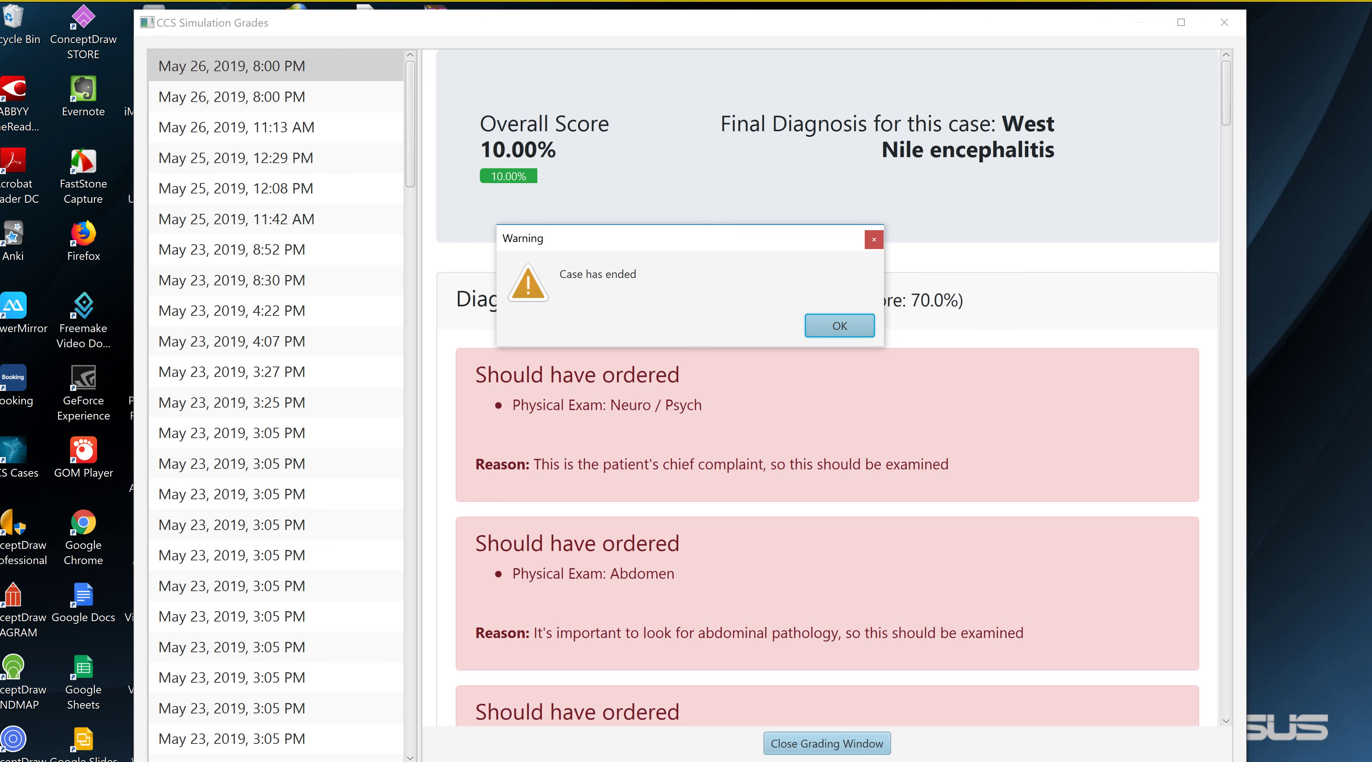
{"action": "left_click", "coordinate": [1224, 22]}
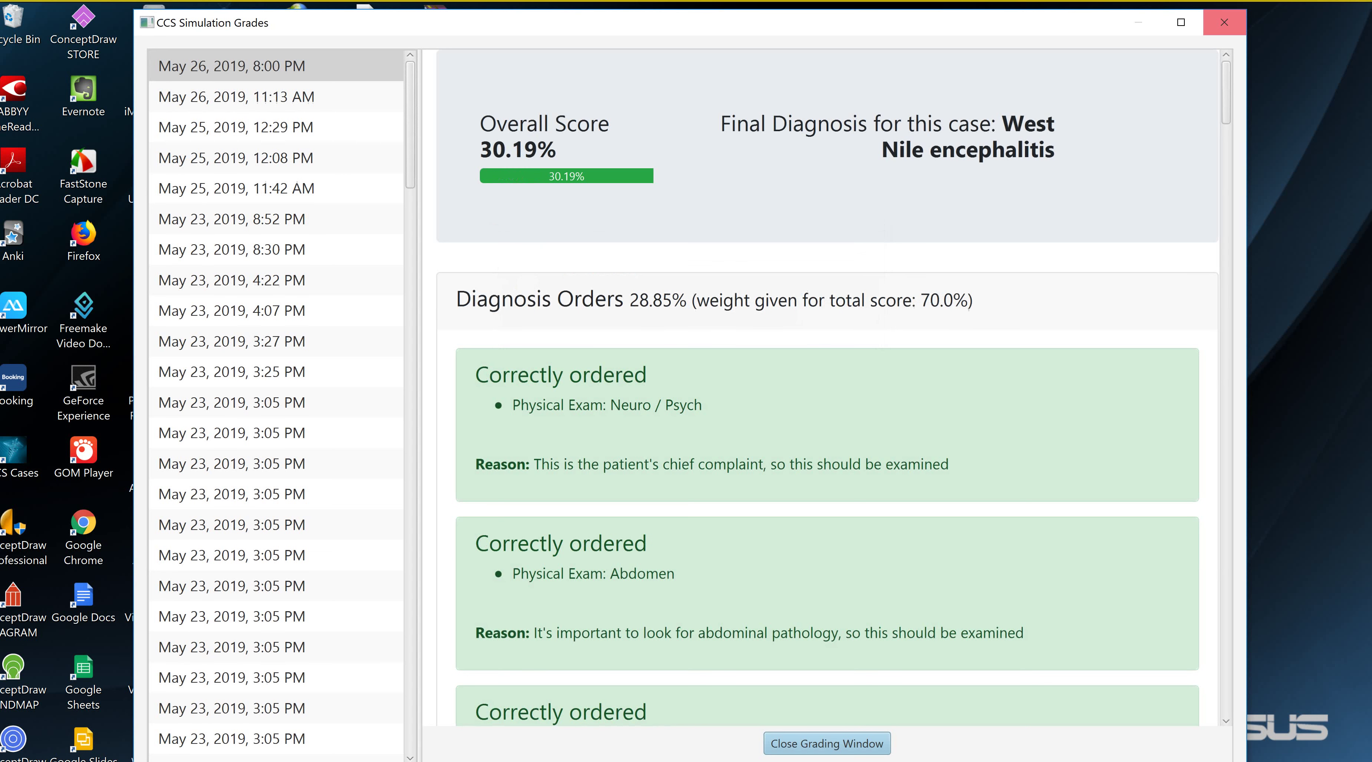
{"action": "left_click", "coordinate": [1225, 22]}
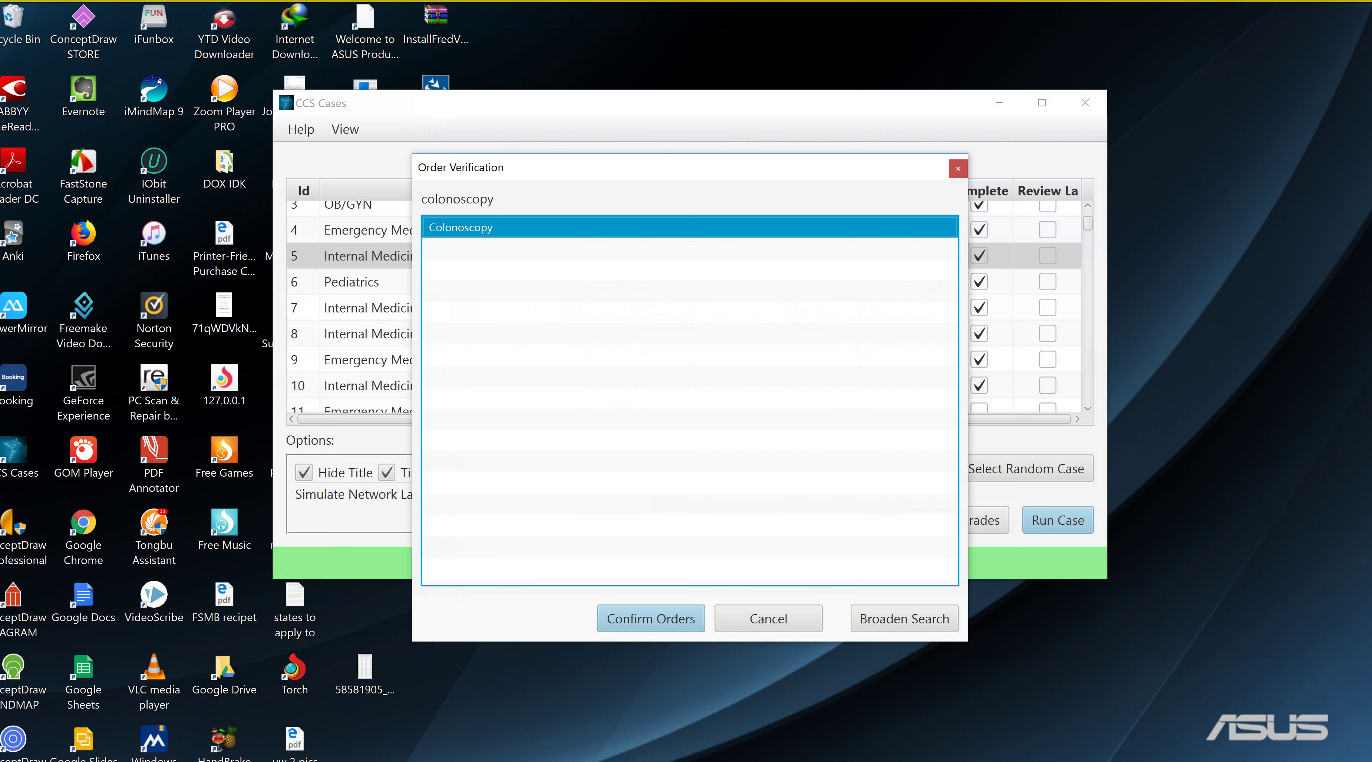
Cancel the leftover order verifications for colonoscopy, abdominal ultrasound and low dose CT scan
{"action": "left_click", "coordinate": [768, 619]}
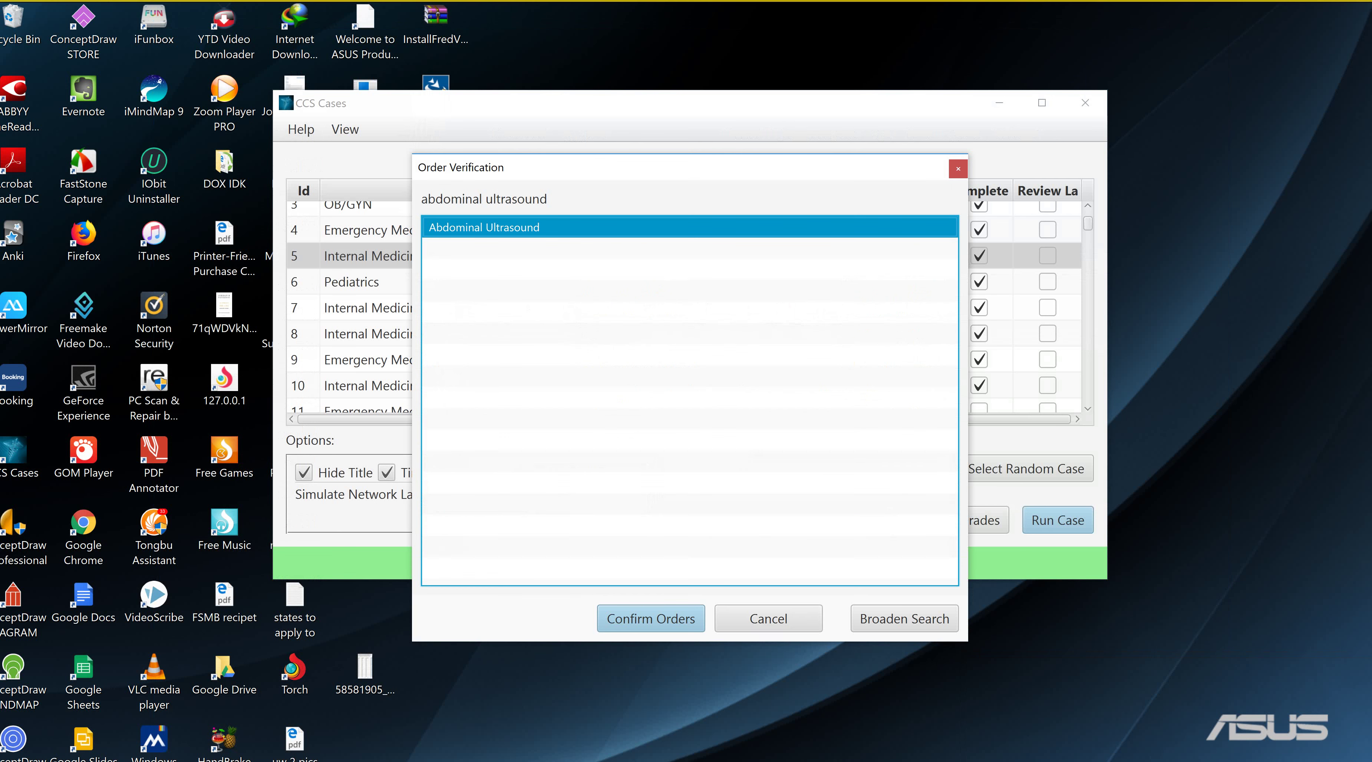
{"action": "left_click", "coordinate": [768, 619]}
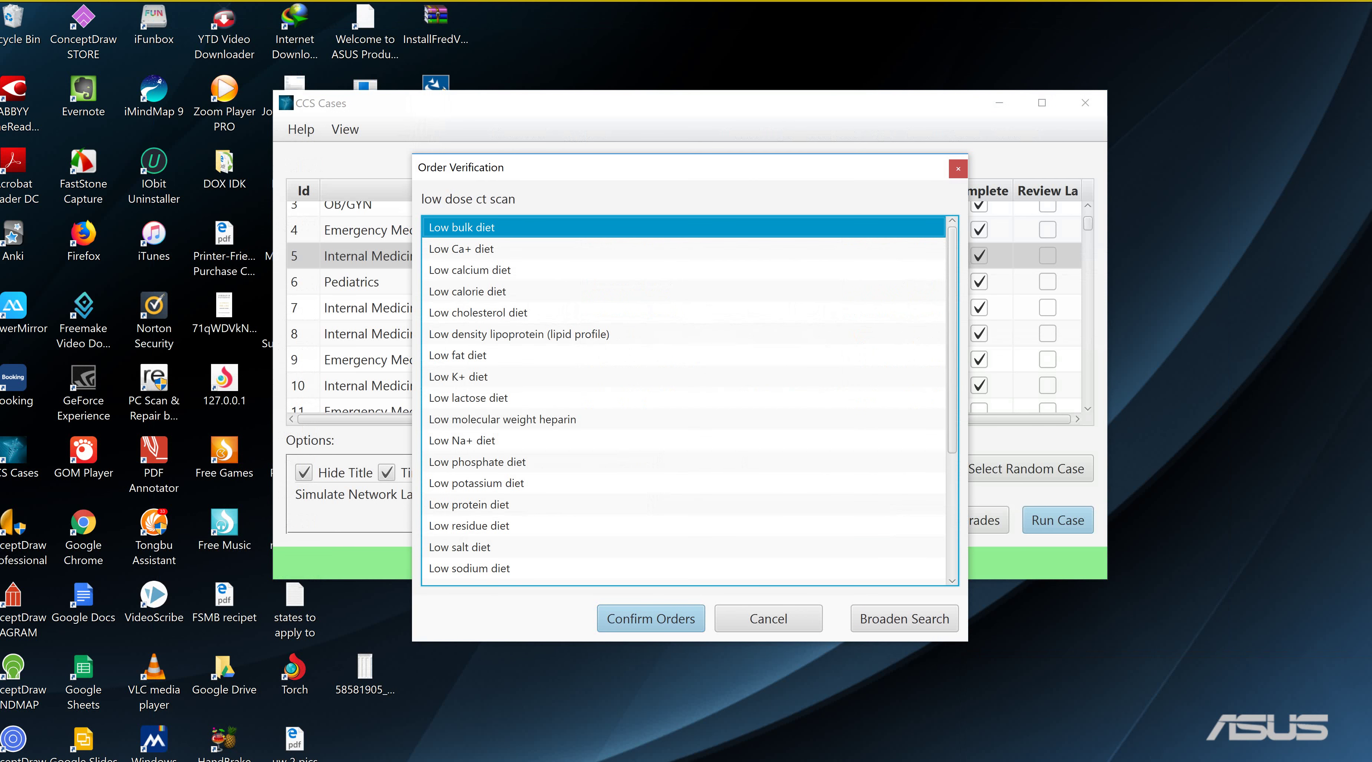
{"action": "scroll", "coordinate": [683, 401], "scroll_direction": "down", "scroll_amount": 4}
{"action": "left_click", "coordinate": [768, 619]}
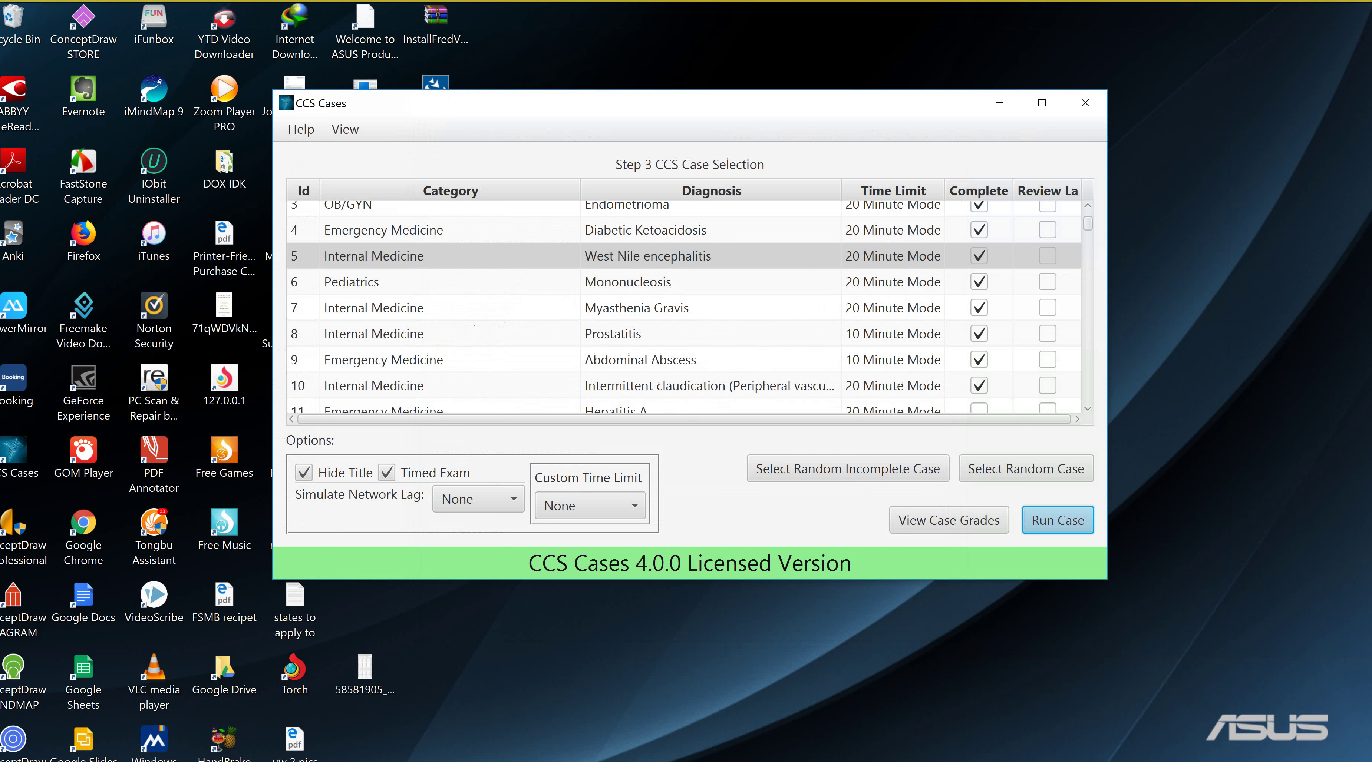
Run case 5, West Nile encephalitis, and go through its introduction, initial vital signs and initial history
{"action": "left_click", "coordinate": [648, 256]}
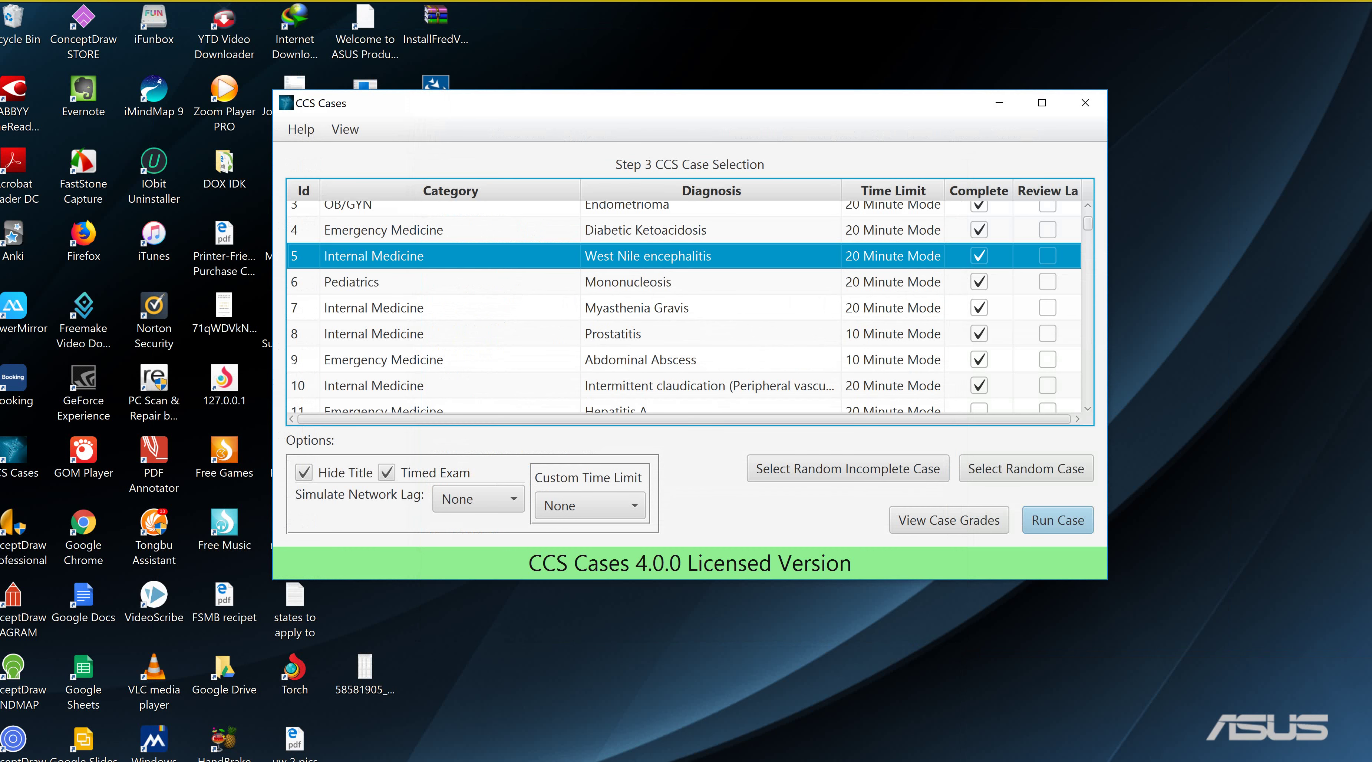
{"action": "left_click", "coordinate": [1058, 520]}
{"action": "key", "text": "Return"}
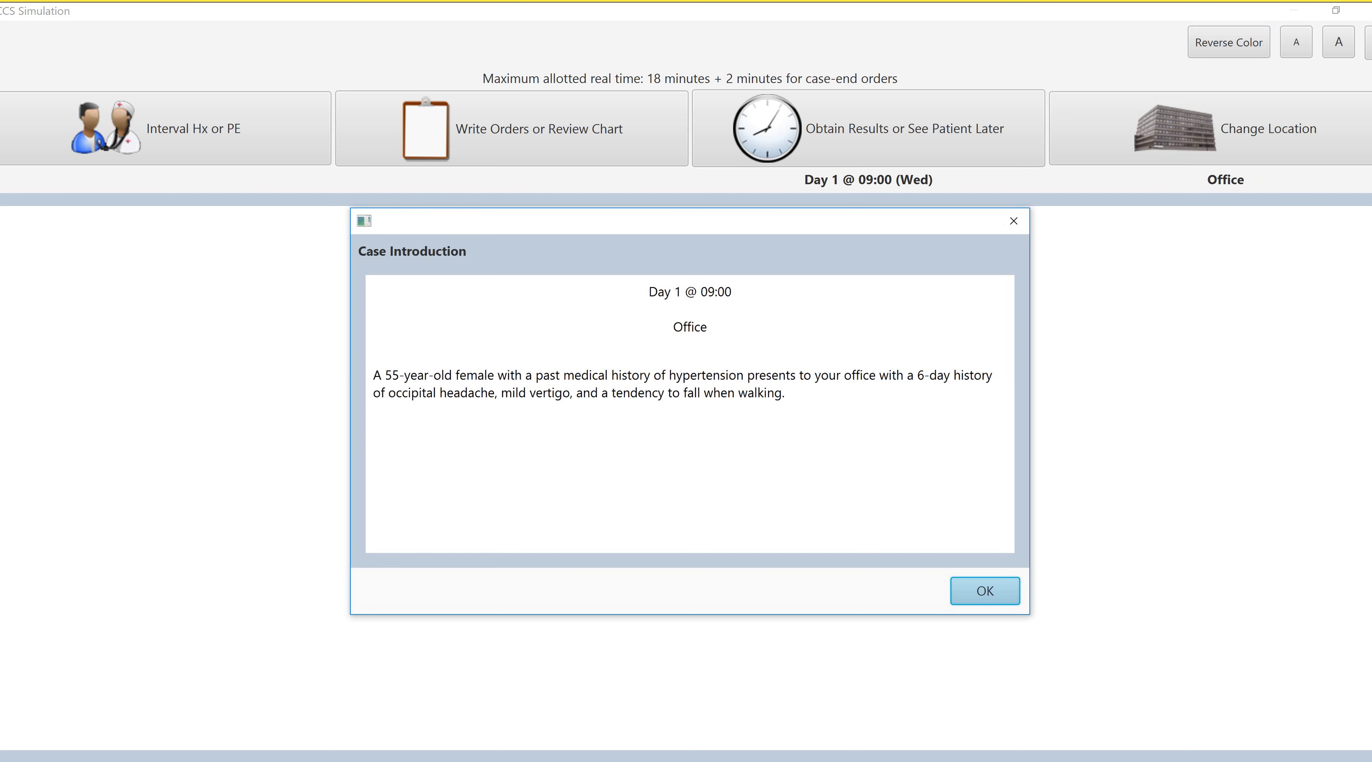
{"action": "key", "text": "Return"}
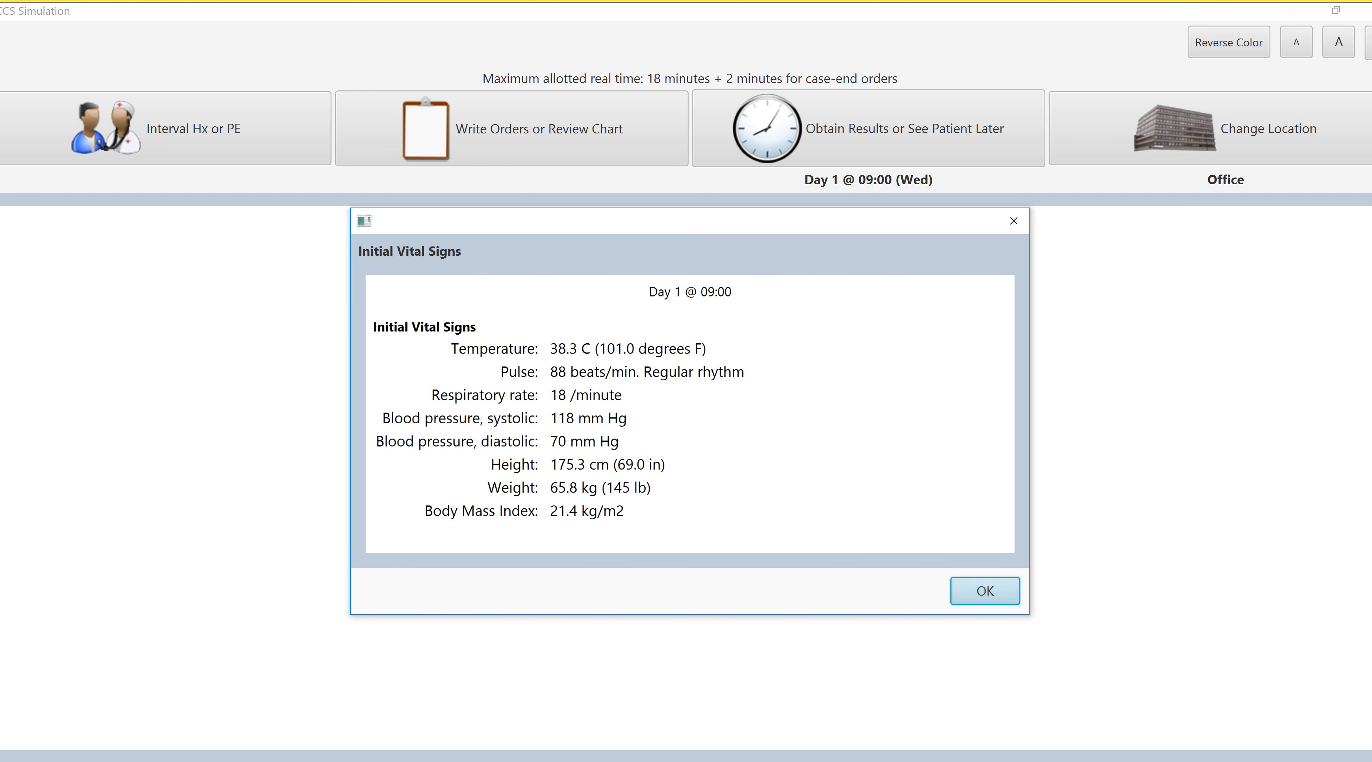
{"action": "key", "text": "Return"}
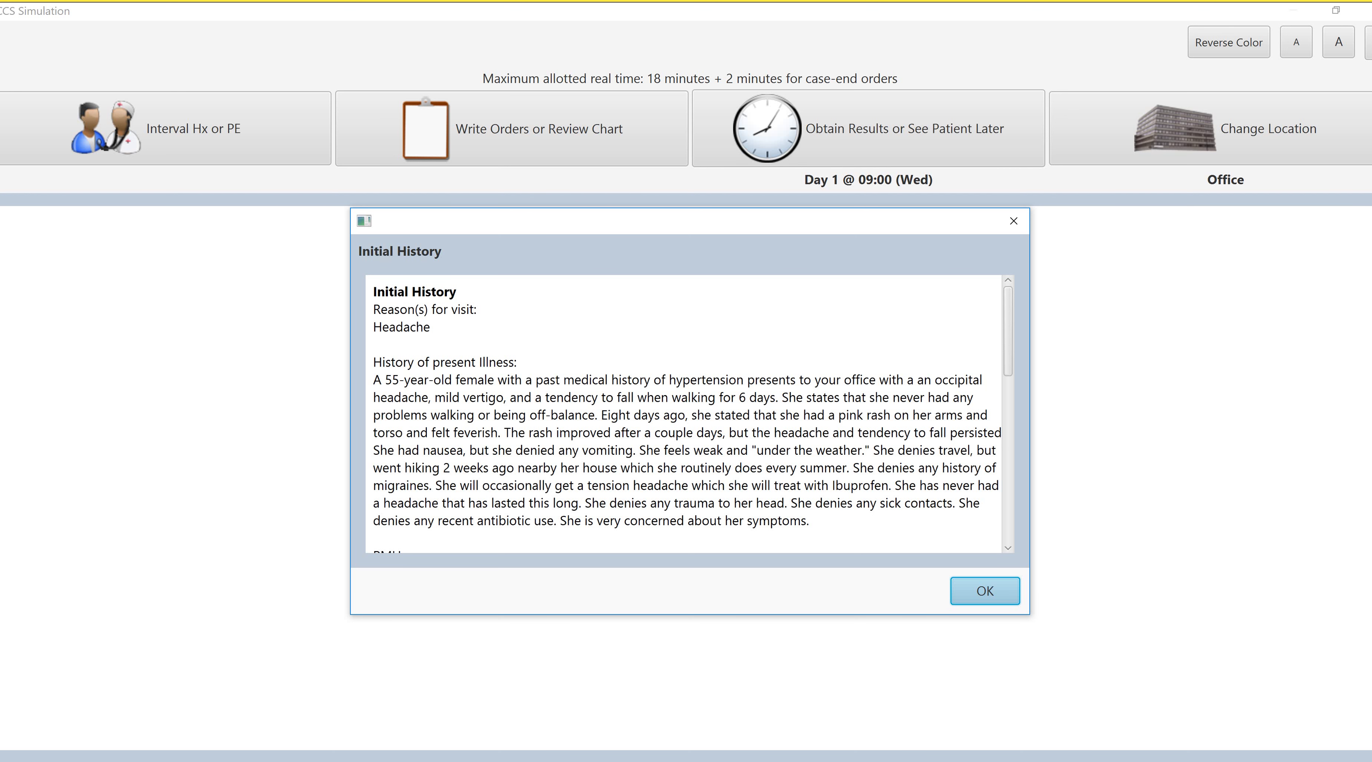
{"action": "left_click", "coordinate": [985, 591]}
Choose physical appearance, skin, lymph nodes, HEENT/neck and chest/lungs for the physical examination
{"action": "left_click", "coordinate": [165, 129]}
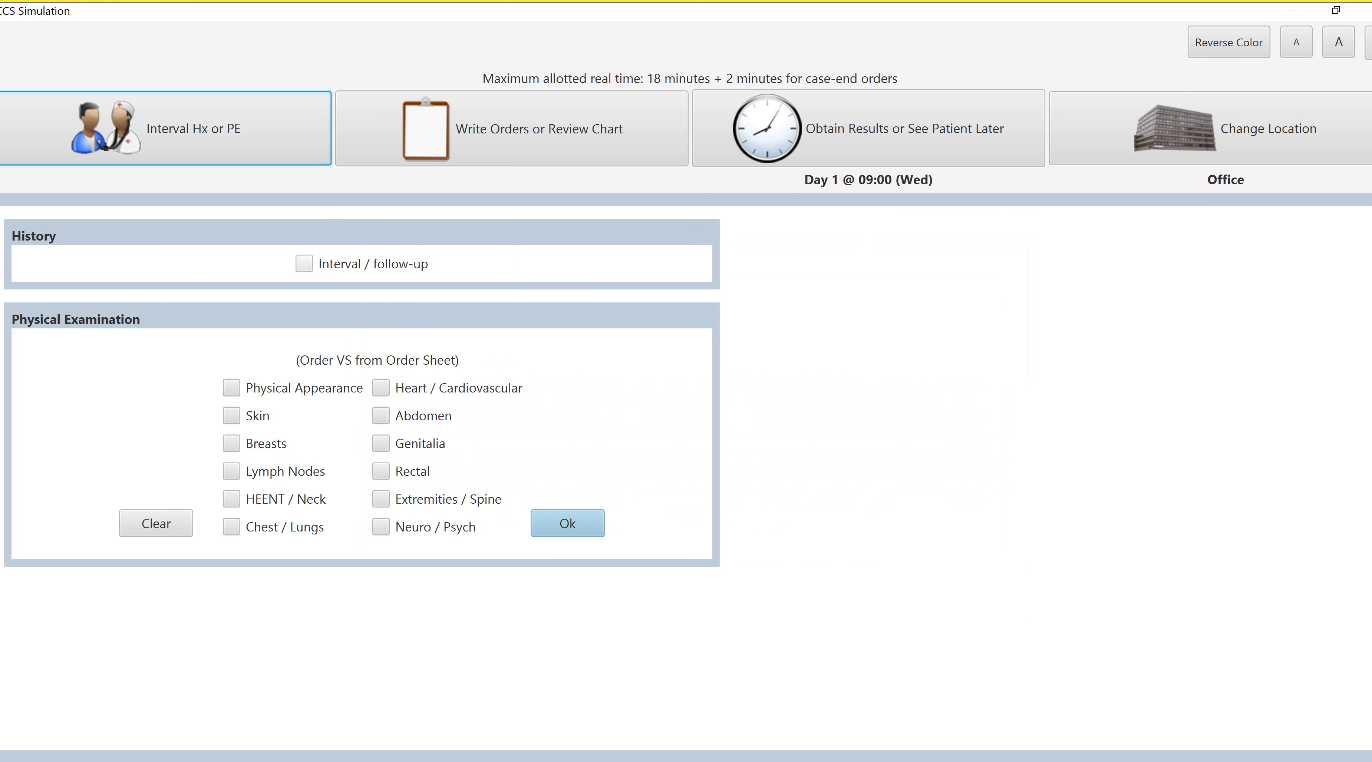
{"action": "left_click", "coordinate": [231, 388]}
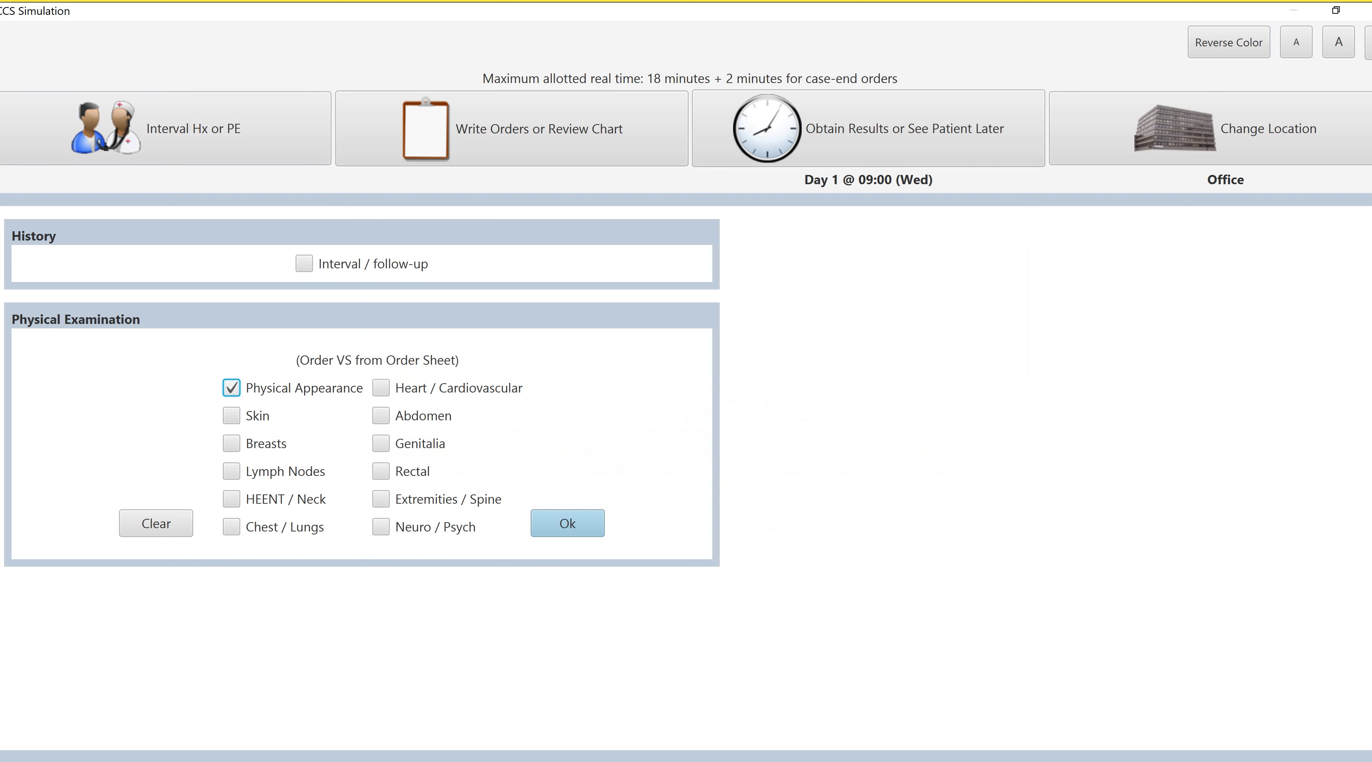
{"action": "left_click", "coordinate": [231, 416]}
{"action": "left_click", "coordinate": [231, 471]}
{"action": "left_click", "coordinate": [231, 471]}
{"action": "left_click", "coordinate": [231, 499]}
{"action": "left_click", "coordinate": [231, 527]}
Add heart/cardiovascular, abdomen, genitalia, rectal, extremities/spine and neuro/psych to the physical examination
{"action": "left_click", "coordinate": [380, 388]}
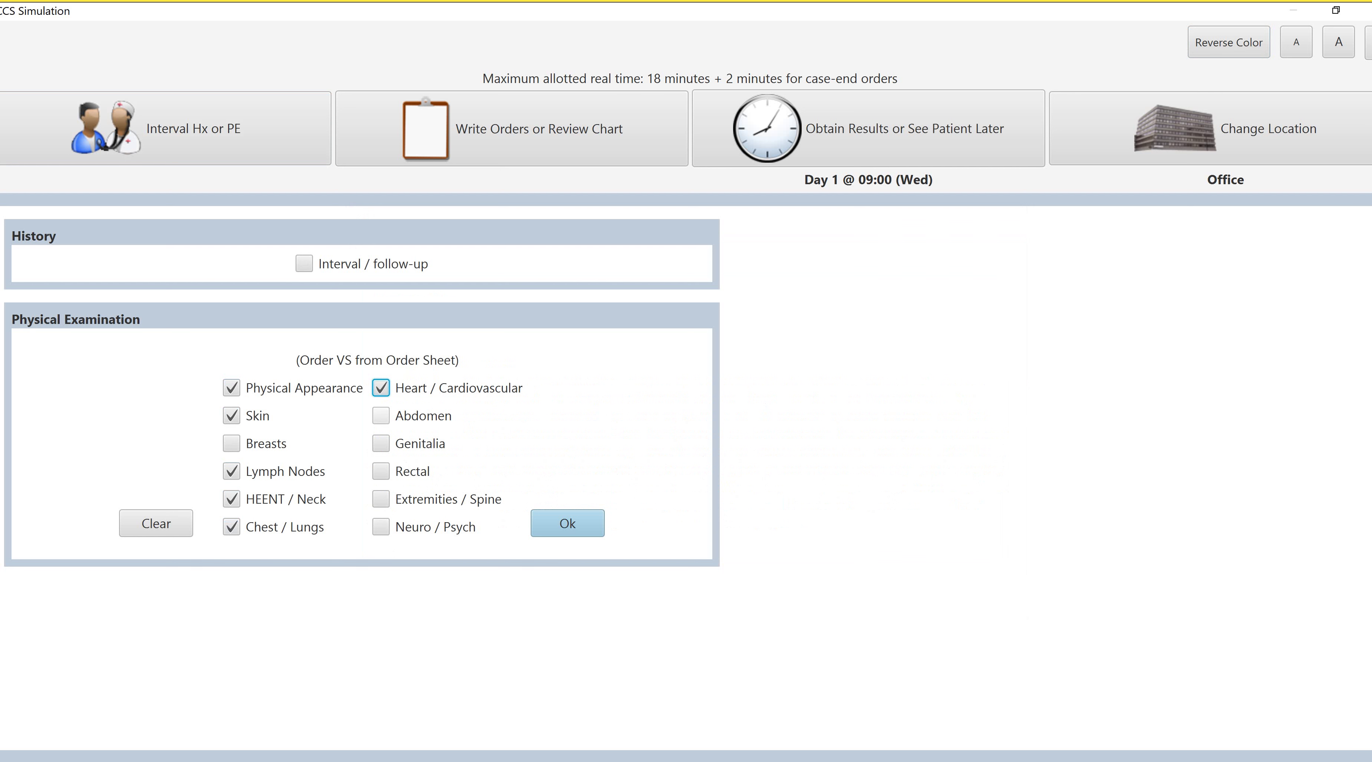
{"action": "left_click", "coordinate": [380, 416]}
{"action": "left_click", "coordinate": [381, 443]}
{"action": "left_click", "coordinate": [380, 471]}
{"action": "left_click", "coordinate": [381, 499]}
{"action": "left_click", "coordinate": [380, 527]}
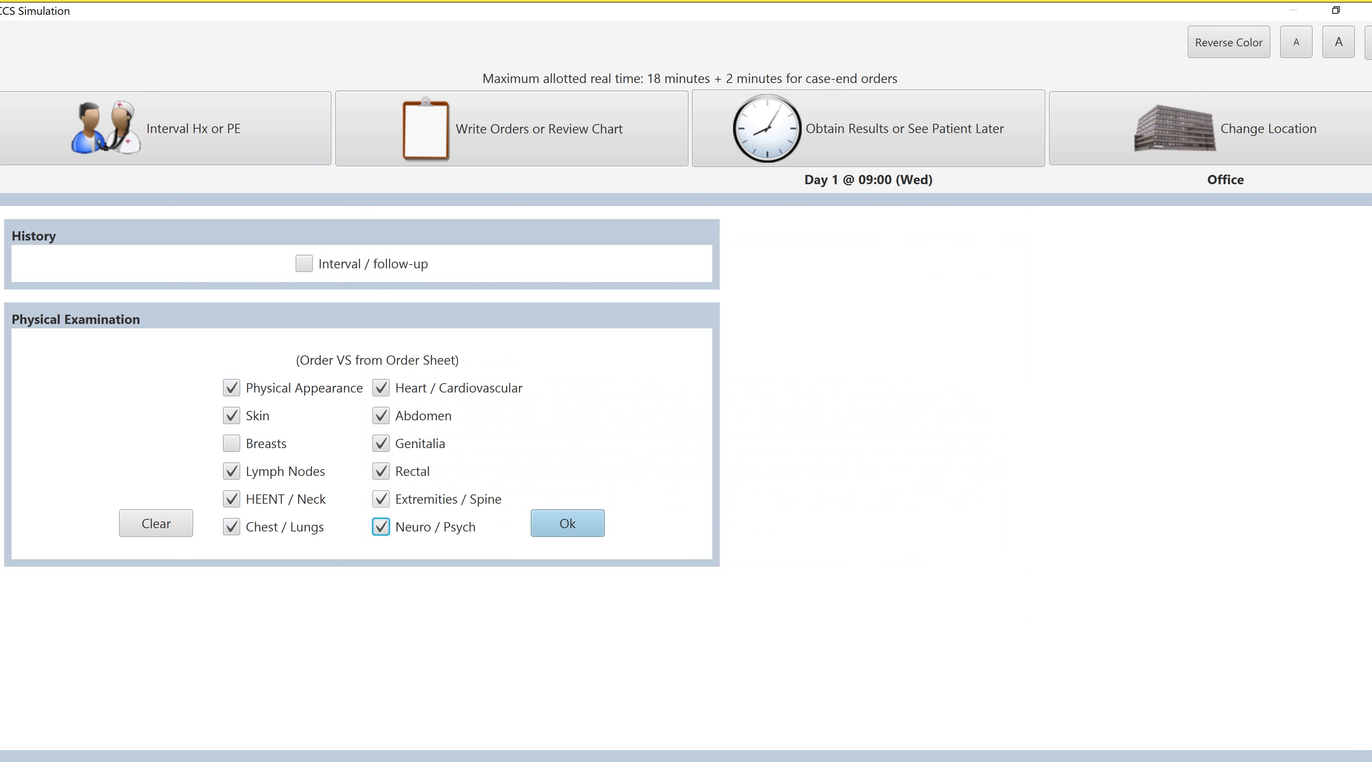
Perform the selected physical examination and read through its findings
{"action": "left_click", "coordinate": [568, 523]}
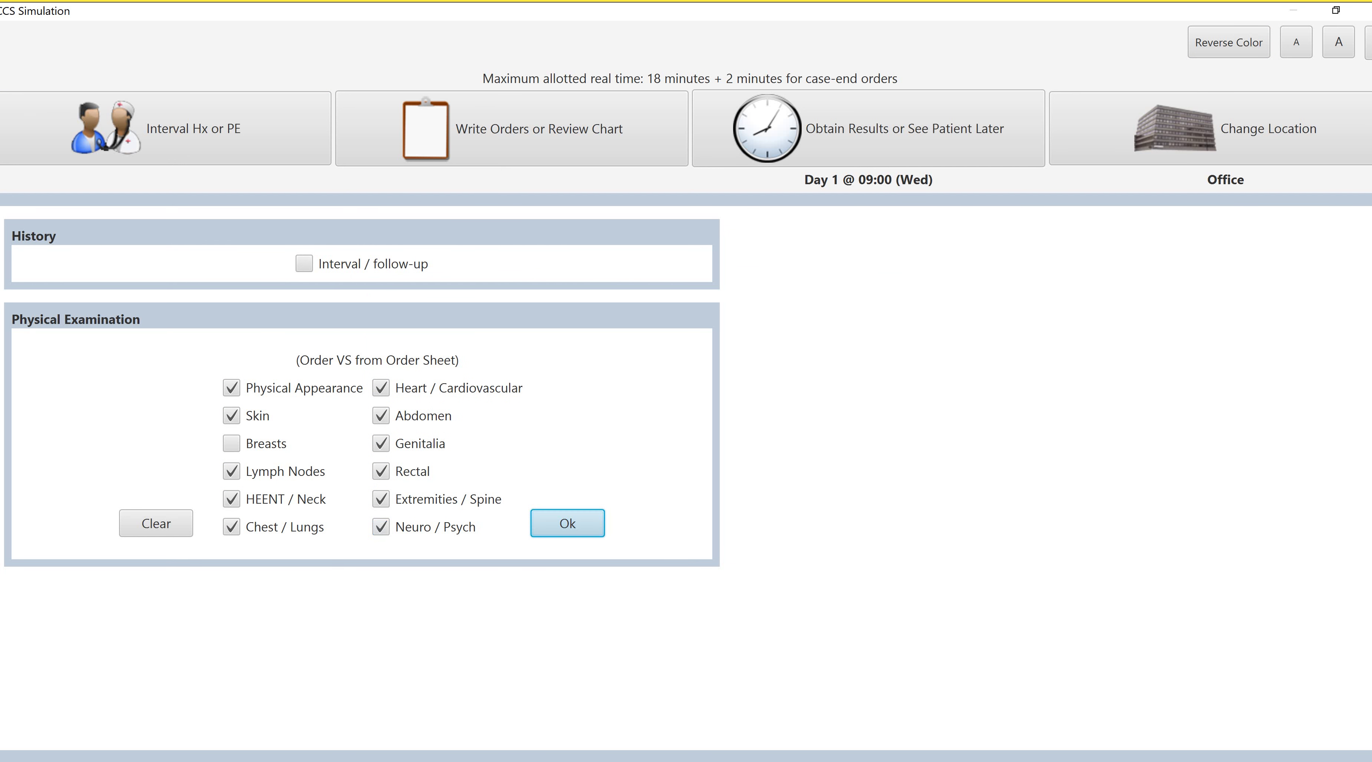
{"action": "left_click", "coordinate": [767, 604]}
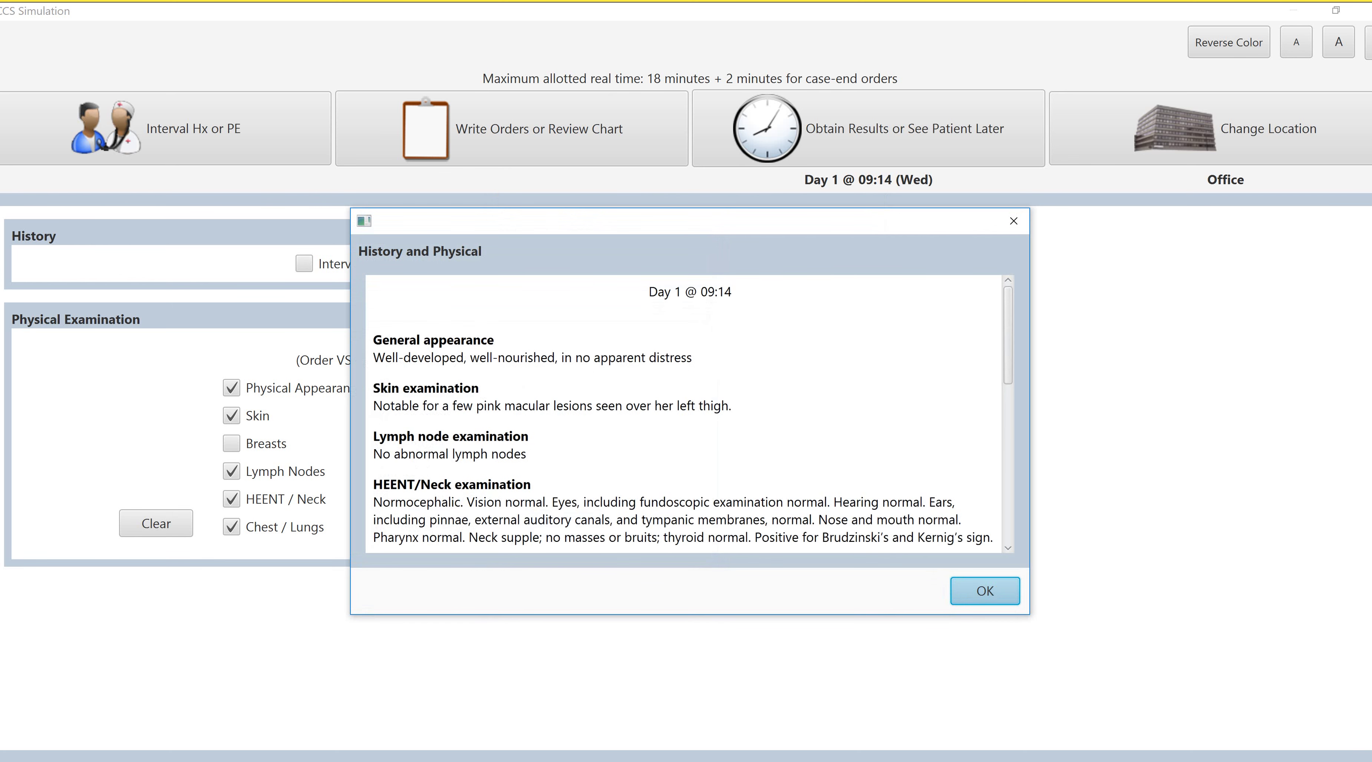
{"action": "scroll", "coordinate": [688, 411], "scroll_direction": "down", "scroll_amount": 5}
{"action": "scroll", "coordinate": [688, 411], "scroll_direction": "down", "scroll_amount": 1}
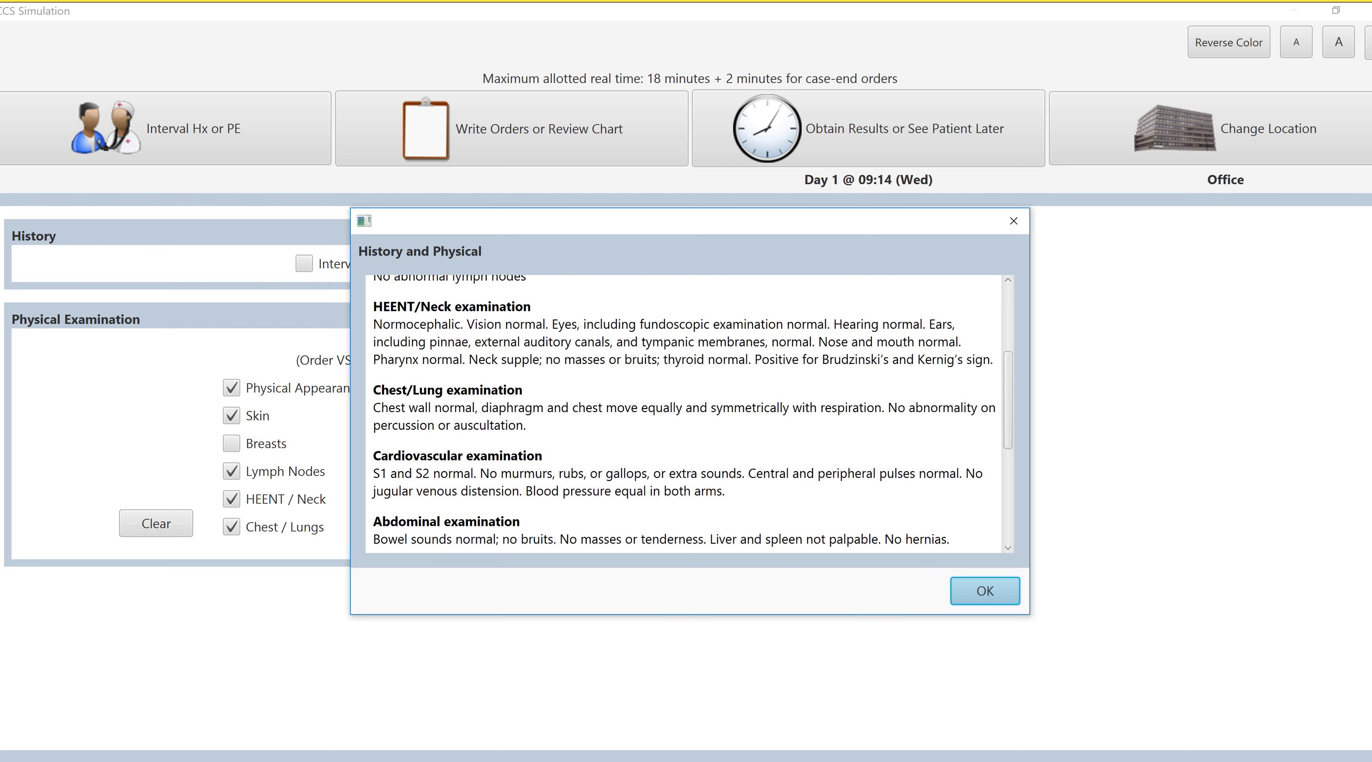
{"action": "key", "text": "Return"}
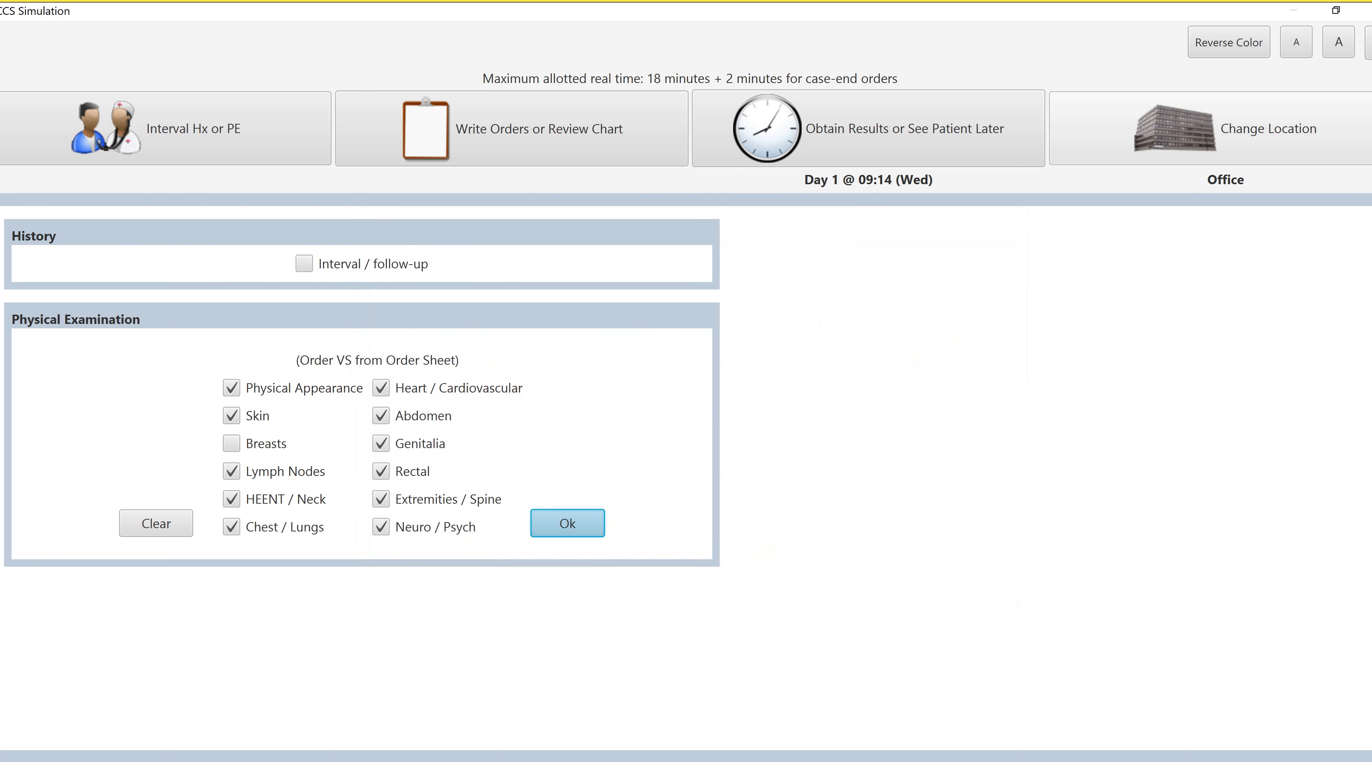
Move the patient from the office to the Emergency Department
{"action": "left_click", "coordinate": [1225, 128]}
{"action": "left_click", "coordinate": [614, 309]}
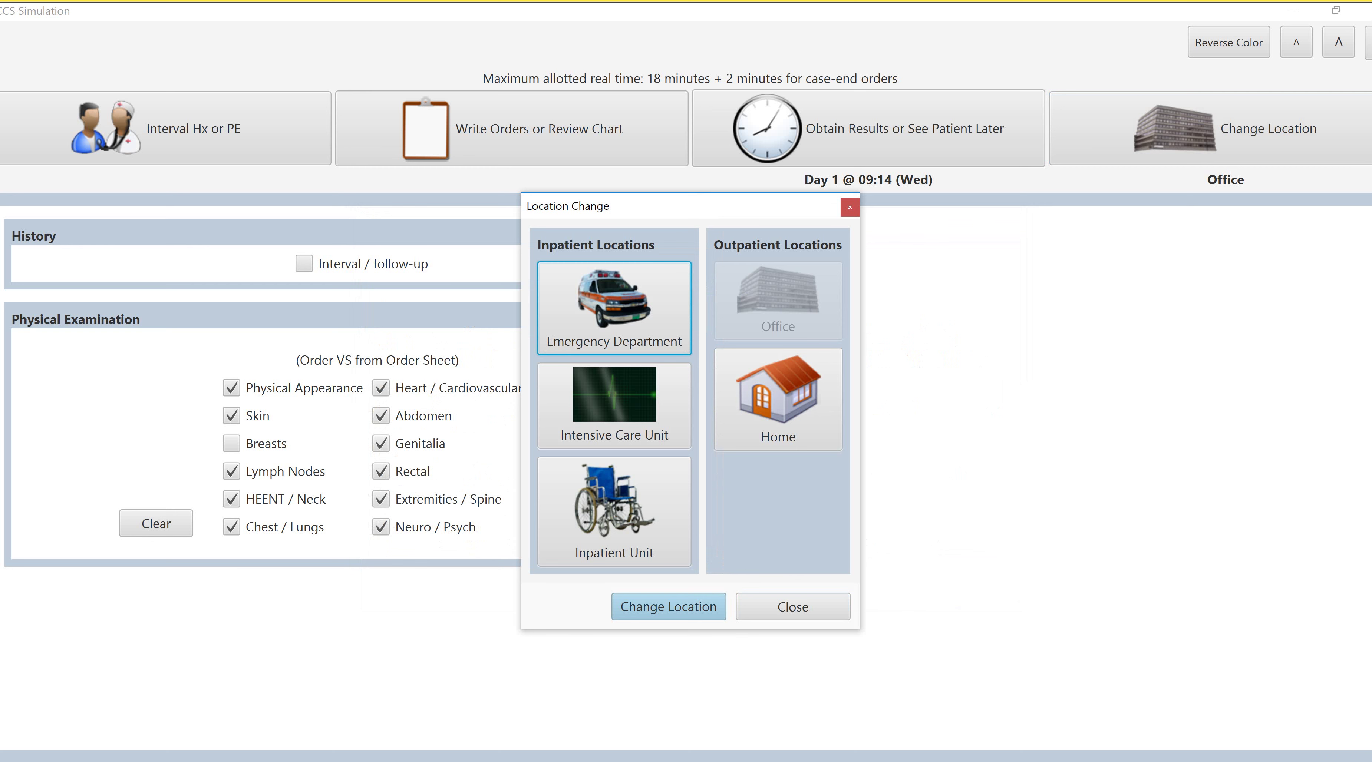
{"action": "left_click", "coordinate": [668, 607]}
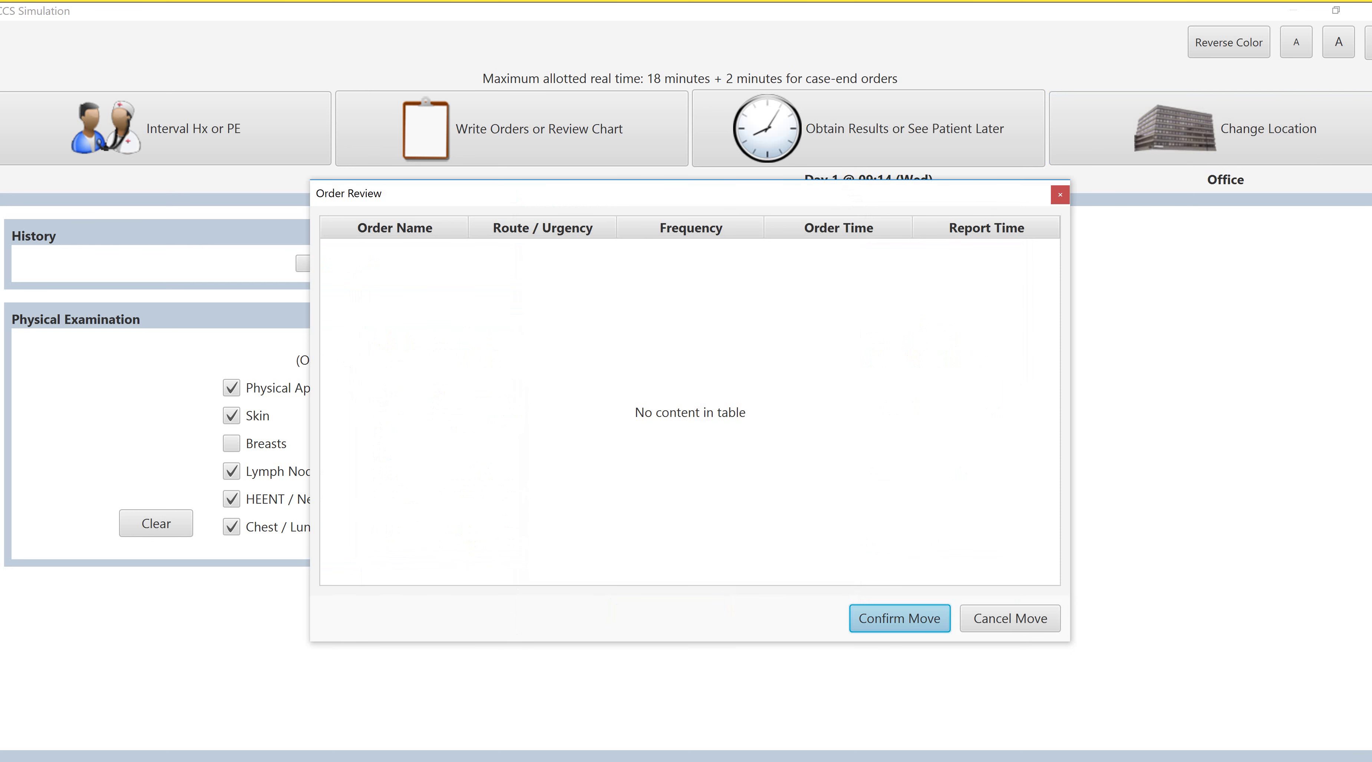
{"action": "left_click", "coordinate": [900, 619]}
{"action": "left_click", "coordinate": [984, 591]}
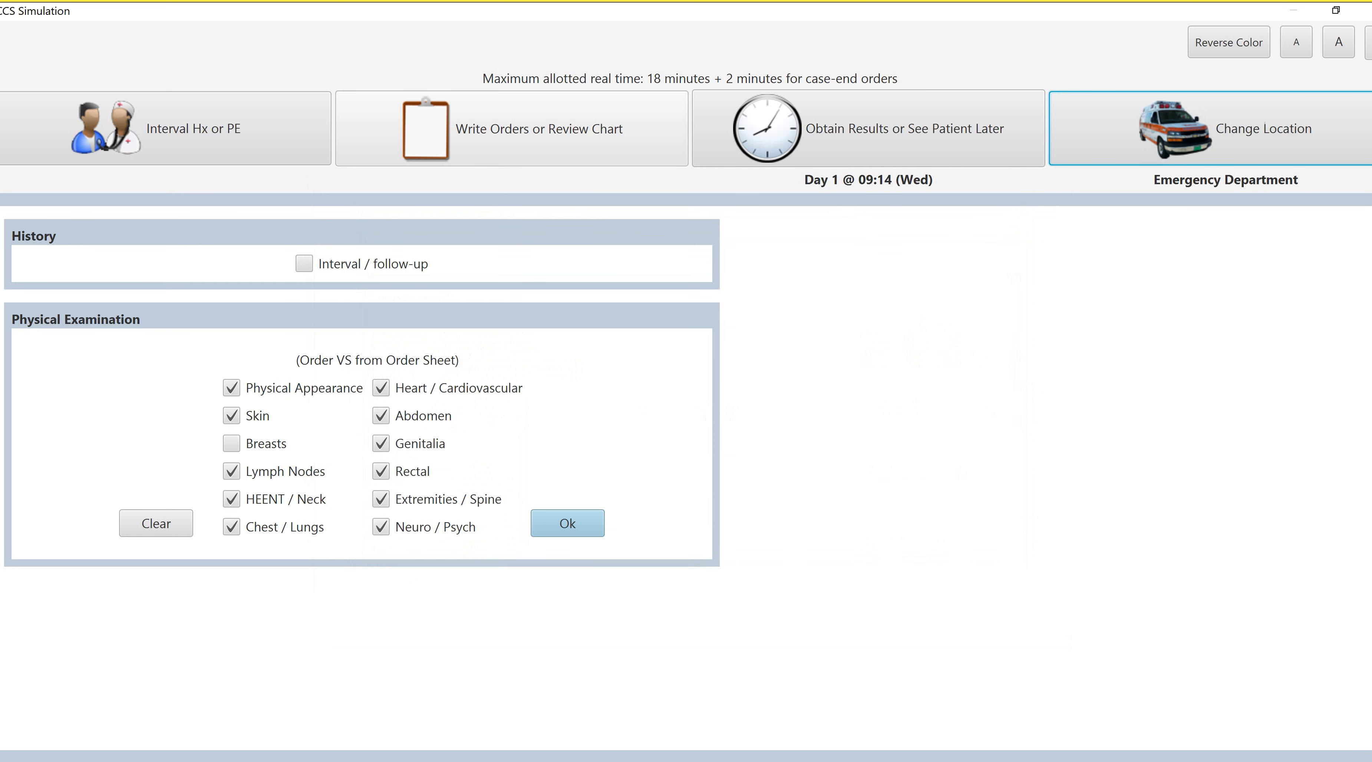
Start a new order entry on the order sheet with pulse and oxygen
{"action": "left_click", "coordinate": [511, 129]}
{"action": "left_click", "coordinate": [690, 737]}
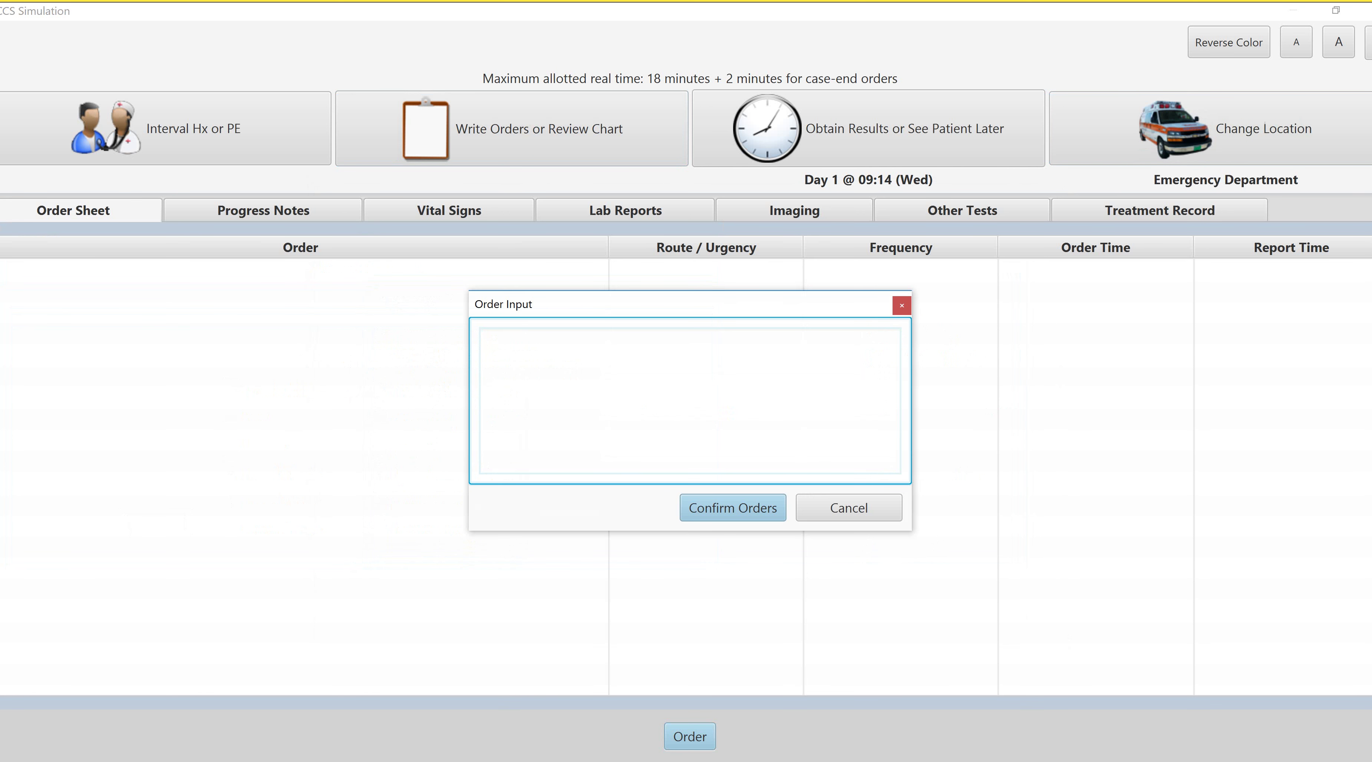
{"action": "type", "text": "pu"}
{"action": "key", "text": "BackSpace"}
{"action": "type", "text": "ulse"}
{"action": "key", "text": "Return"}
{"action": "type", "text": "oxyge"}
{"action": "type", "text": "n"}
Add iva, ivf and cardiac monitor to the order entry, each on its own line
{"action": "type", "text": "iva"}
{"action": "key", "text": "Return"}
{"action": "type", "text": "ivf"}
{"action": "key", "text": "Return"}
{"action": "type", "text": "cardiac monitor"}
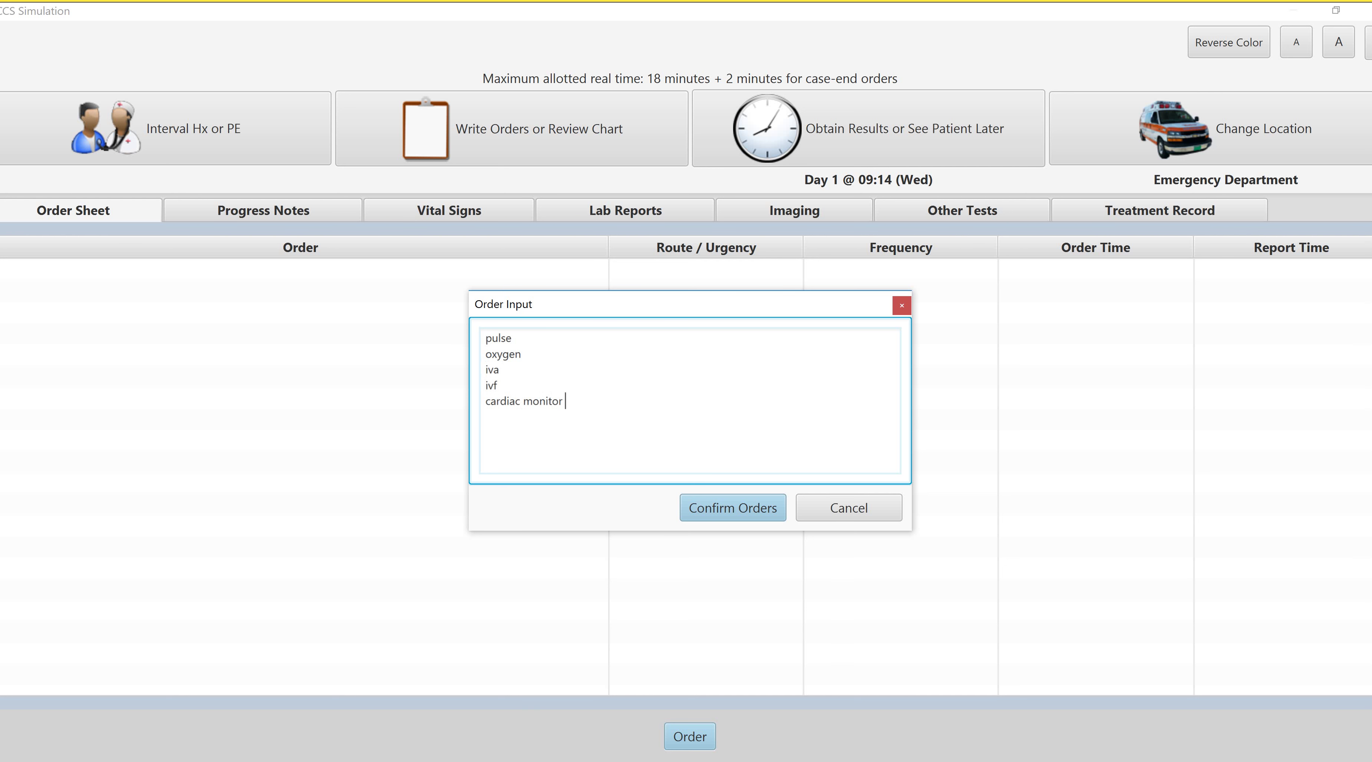
Add ecg, bp monitor and fingerstick glucose to the order entry and submit the list for verification
{"action": "key", "text": "Return"}
{"action": "type", "text": "ecg"}
{"action": "key", "text": "Return"}
{"action": "type", "text": "bp monitor"}
{"action": "key", "text": "Return"}
{"action": "type", "text": "fingerstick glucose"}
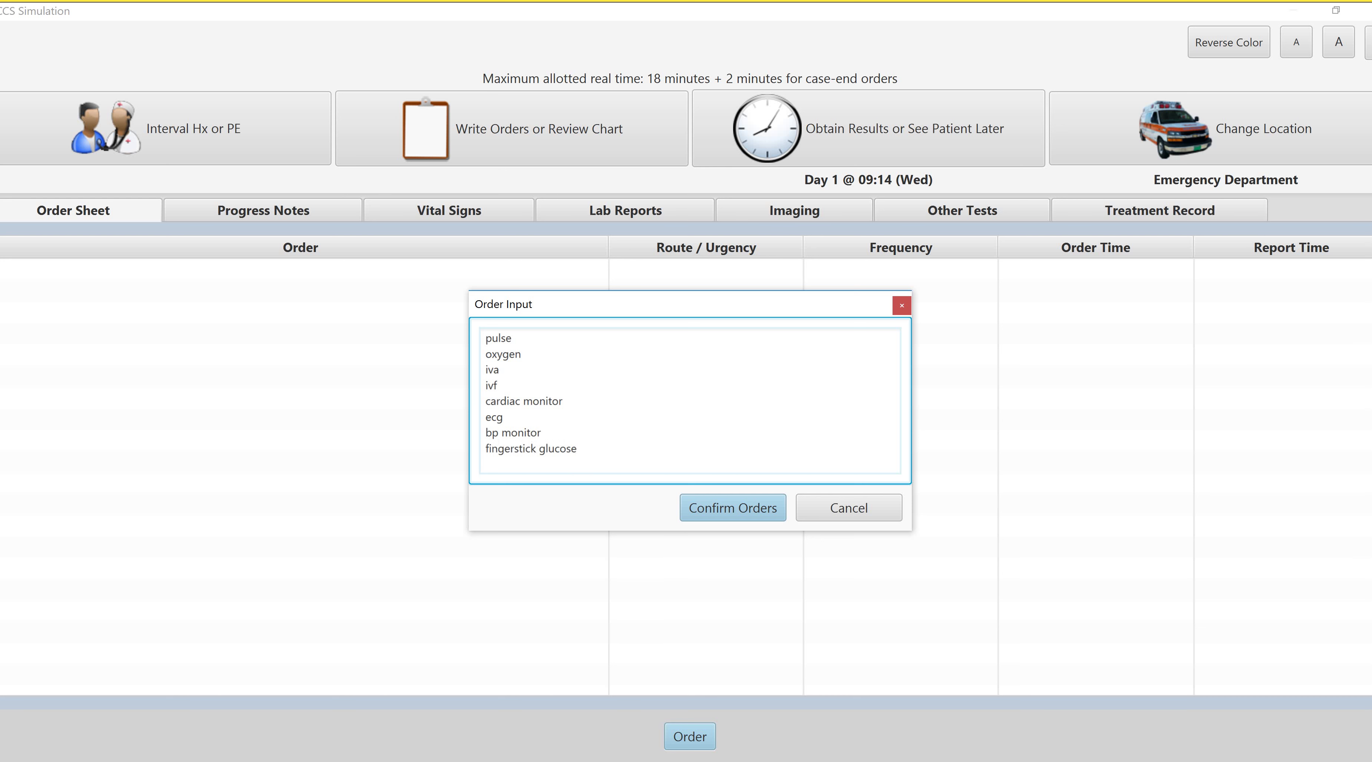
{"action": "key", "text": "Return"}
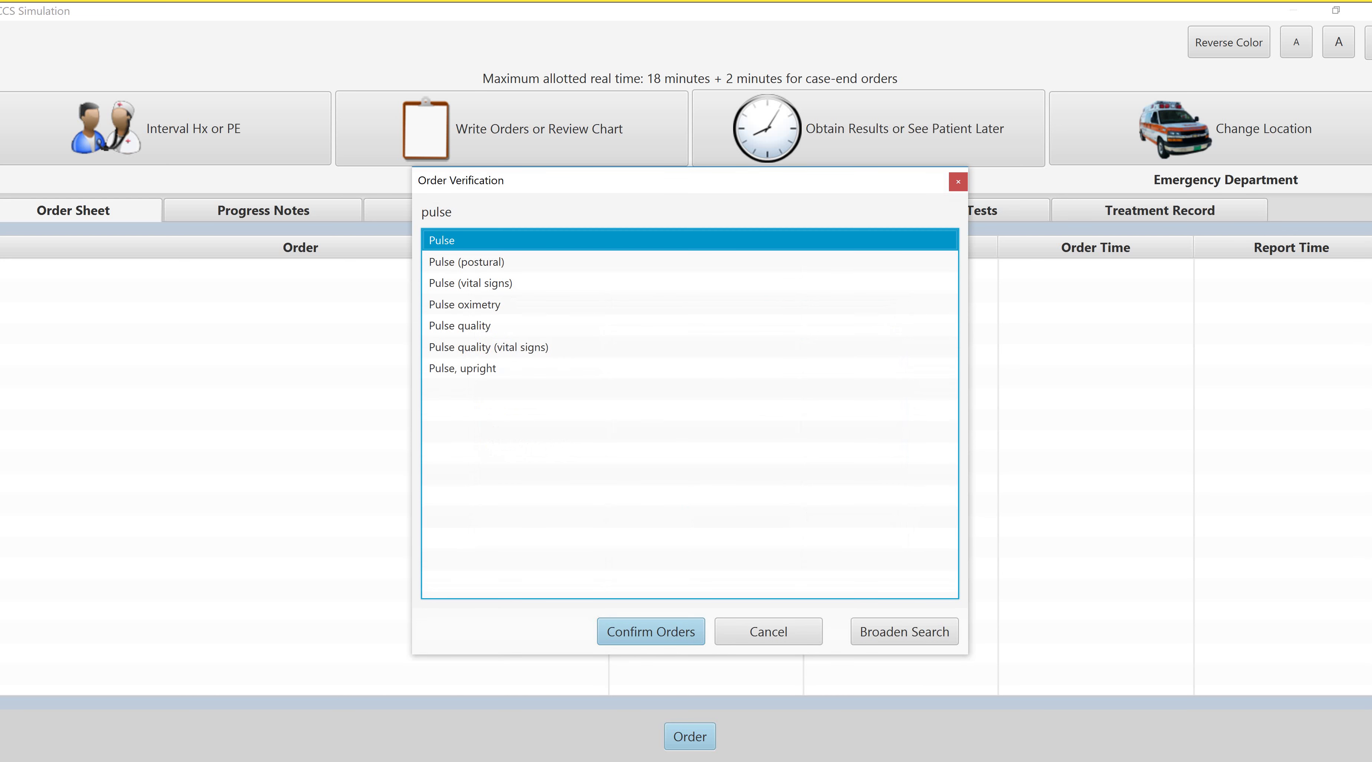
Confirm the orders for stat pulse, continuous inhaled oxygen and continuous IV access
{"action": "left_click", "coordinate": [650, 631]}
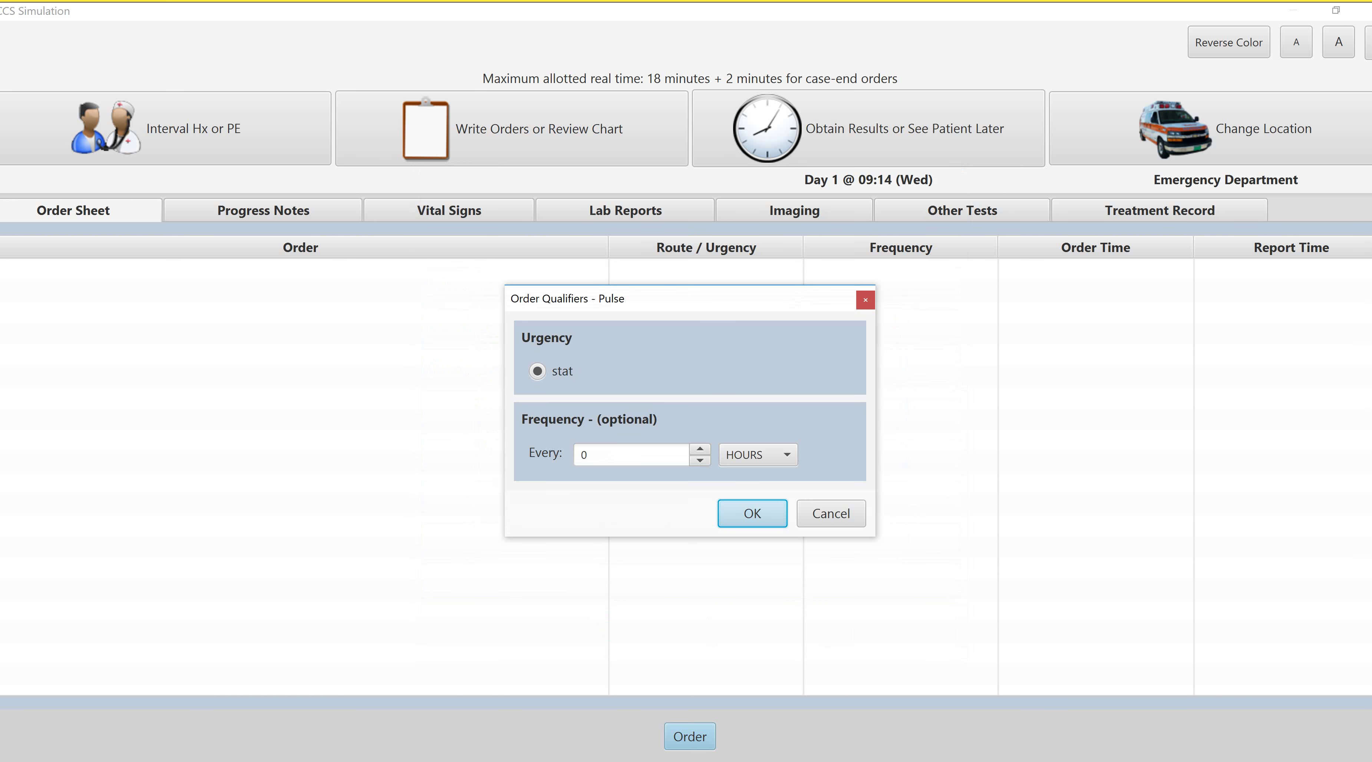
{"action": "left_click", "coordinate": [752, 515]}
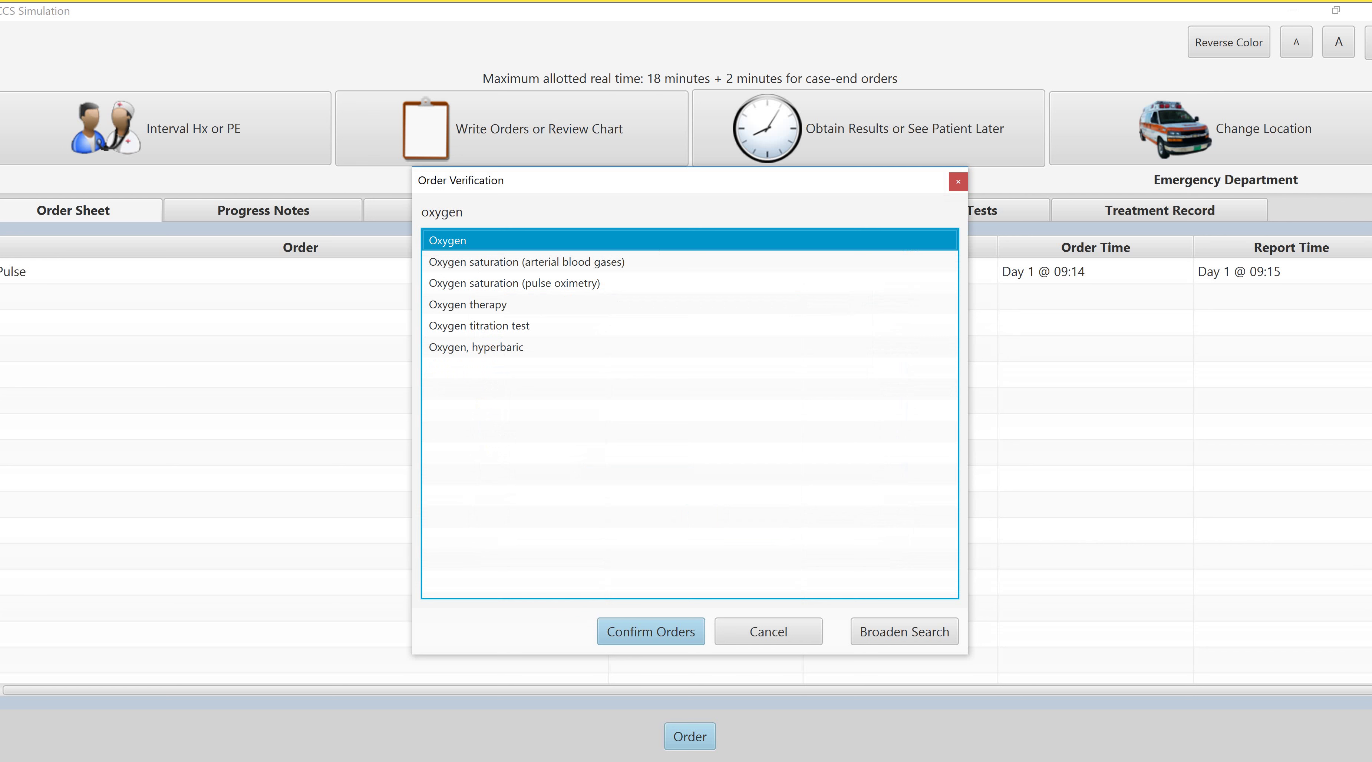
{"action": "left_click", "coordinate": [650, 631]}
{"action": "left_click", "coordinate": [752, 513]}
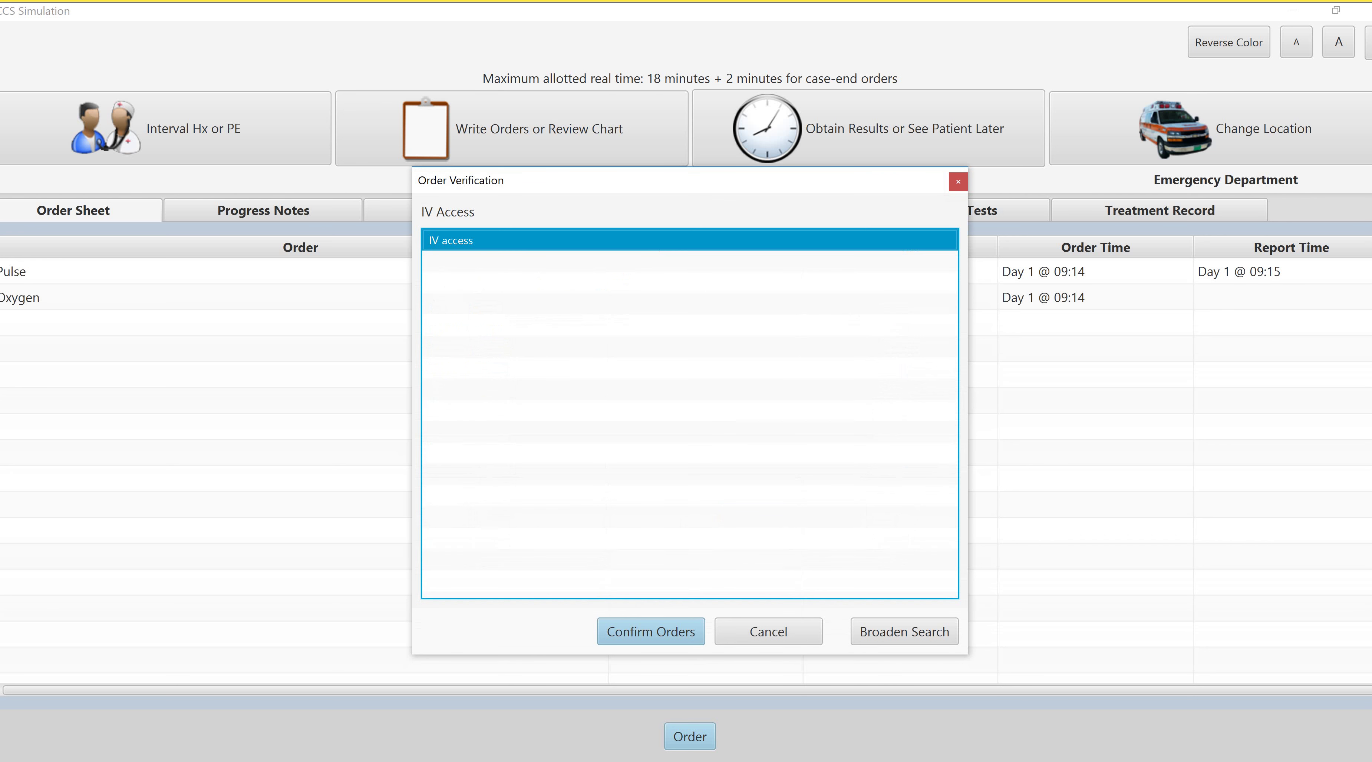
{"action": "left_click", "coordinate": [651, 631]}
{"action": "left_click", "coordinate": [751, 513]}
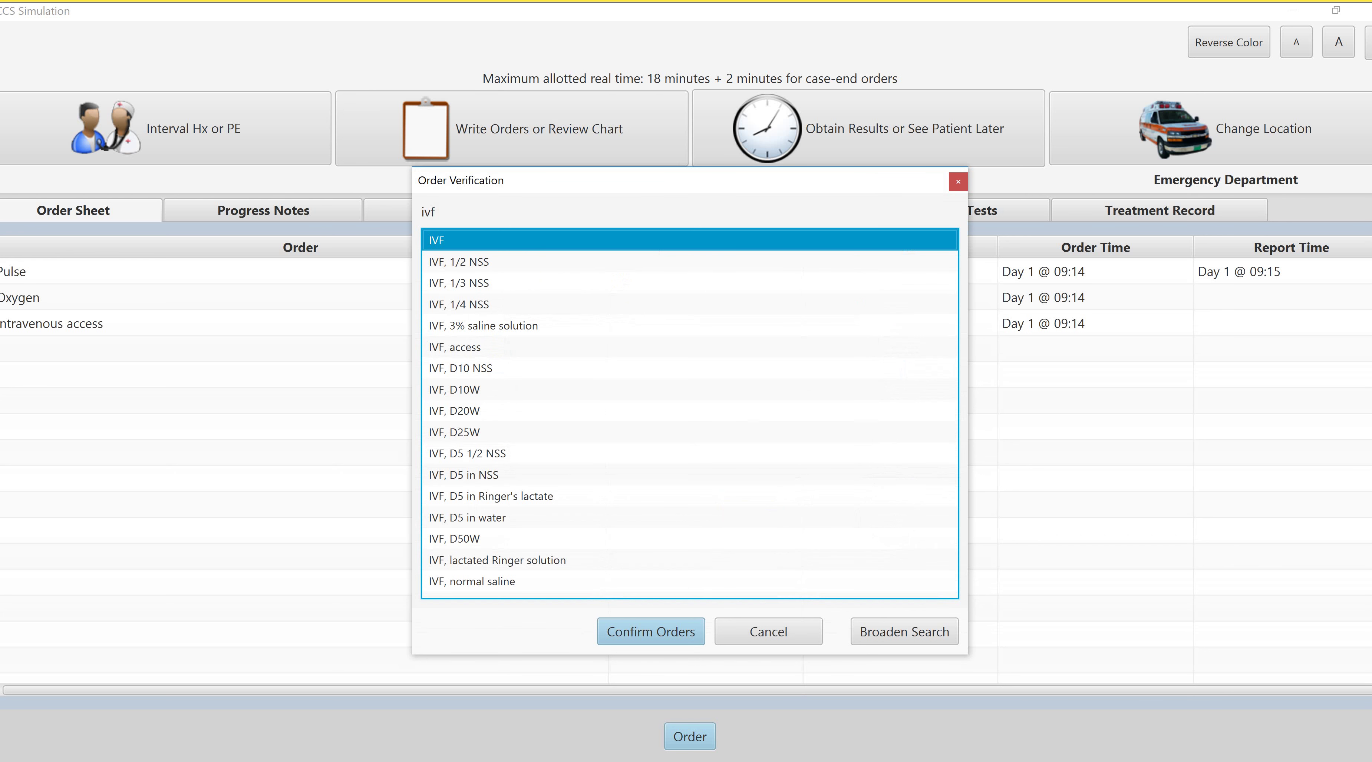
Order normal saline as a continuous intravenous fluid and confirm the cardiac monitor order
{"action": "left_click", "coordinate": [471, 581]}
{"action": "left_click", "coordinate": [651, 631]}
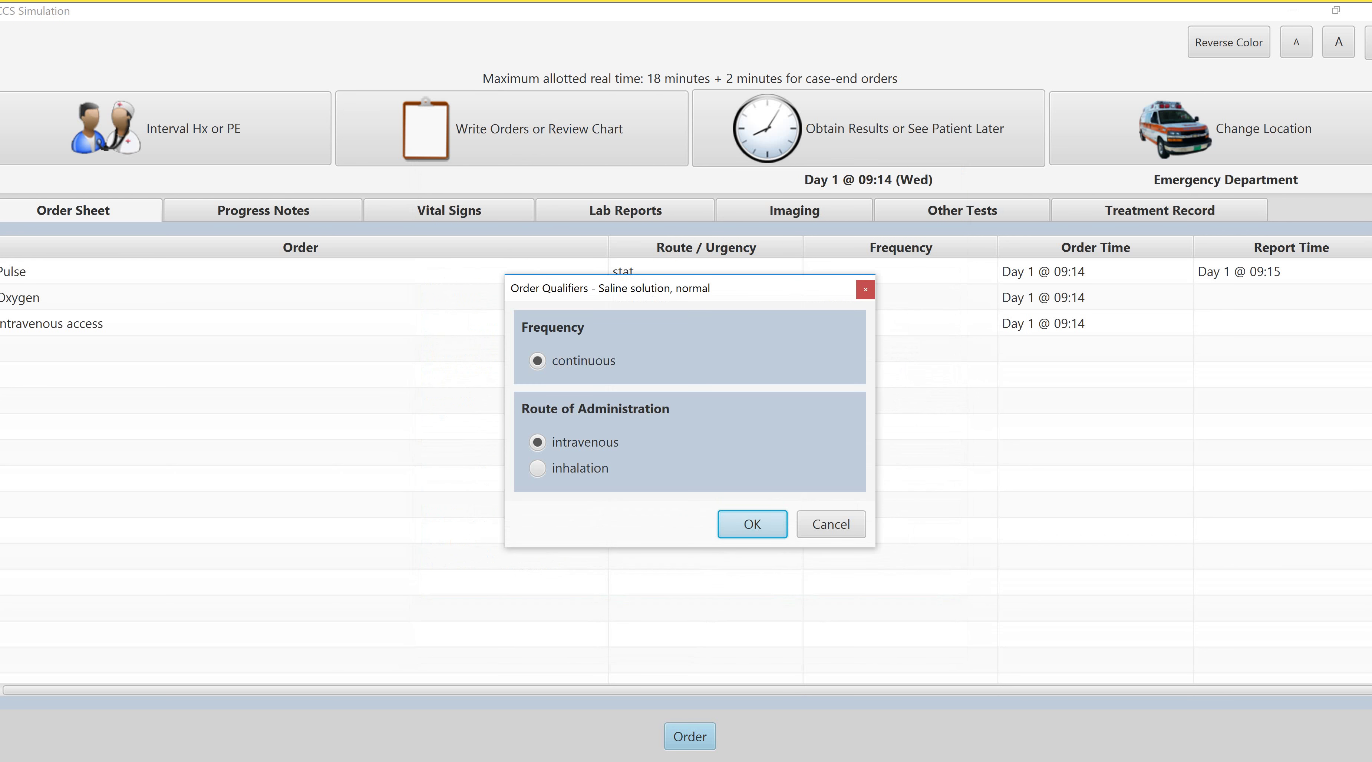
{"action": "left_click", "coordinate": [752, 525]}
{"action": "left_click", "coordinate": [651, 632]}
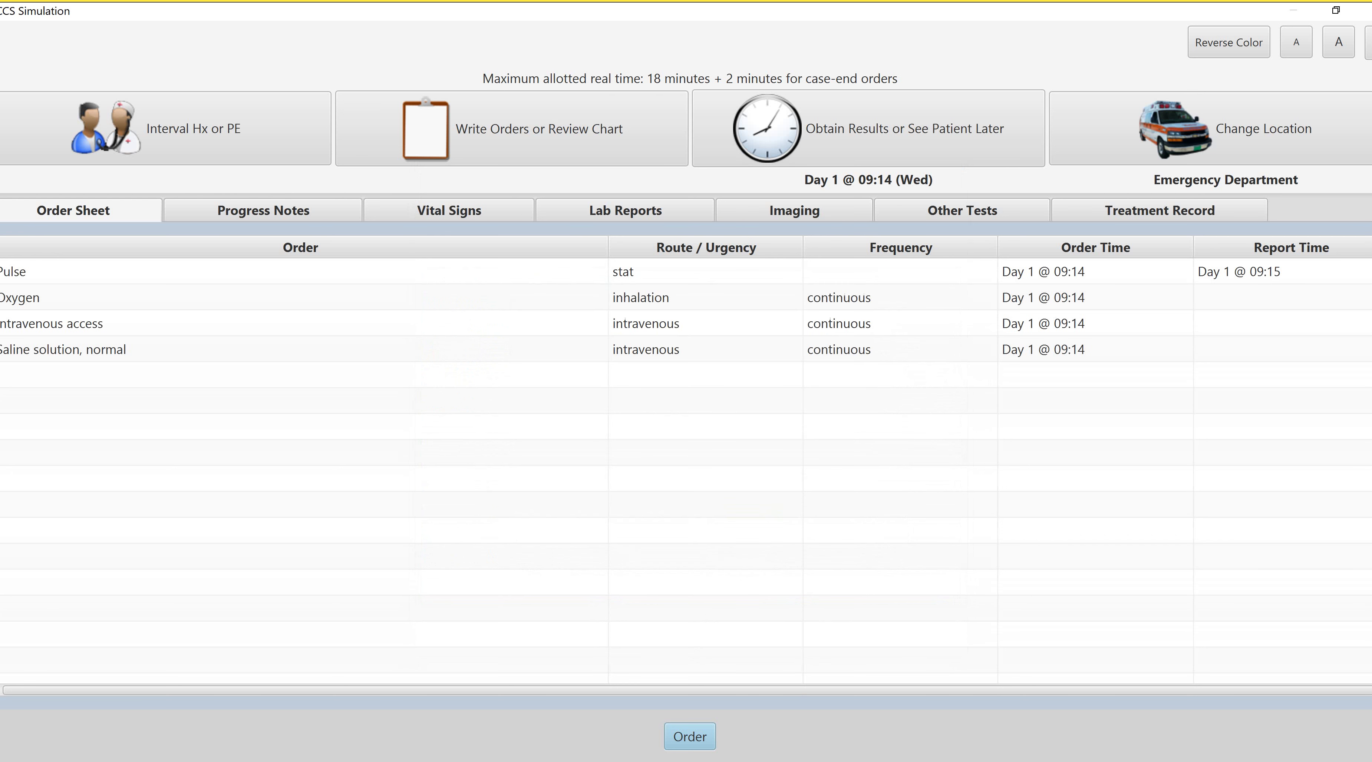
{"action": "left_click", "coordinate": [753, 514]}
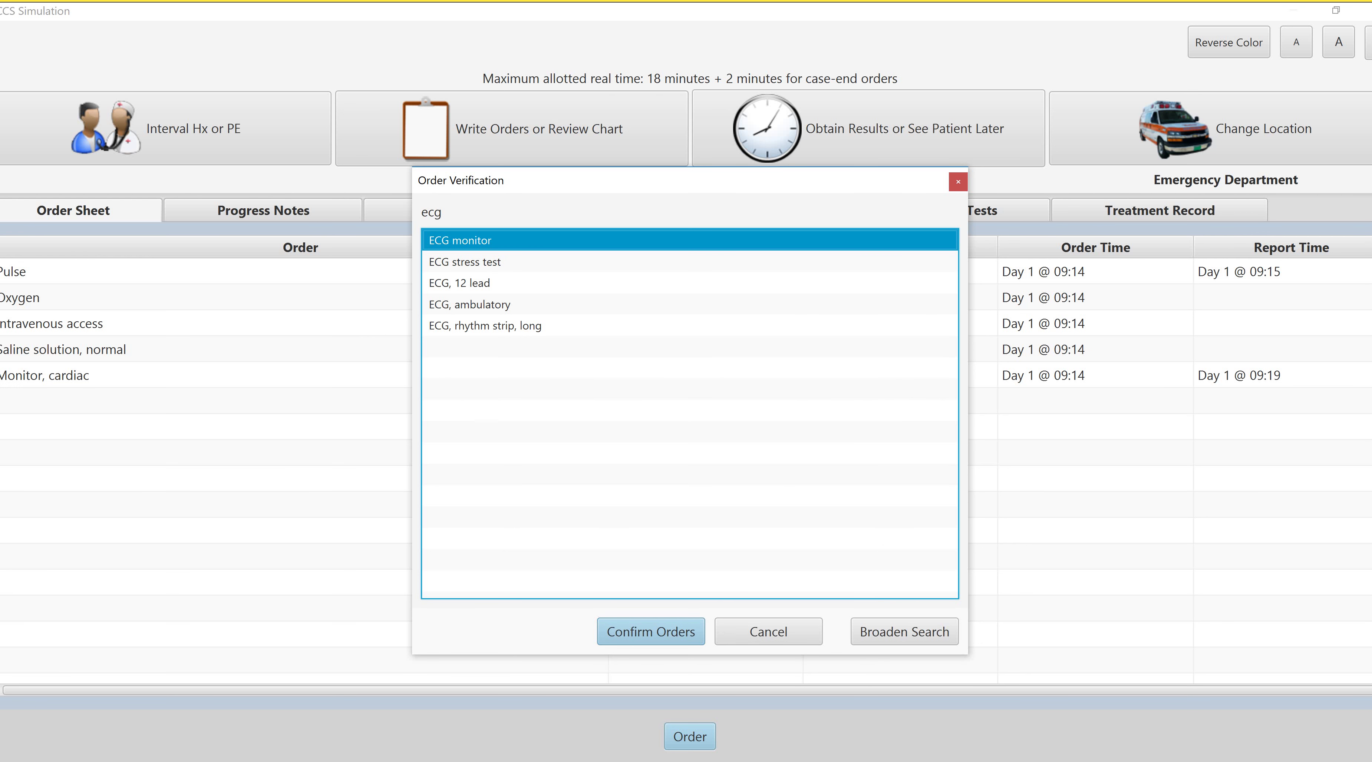
Choose the 12 lead ECG and confirm it with stat urgency
{"action": "left_click", "coordinate": [464, 261]}
{"action": "left_click", "coordinate": [459, 283]}
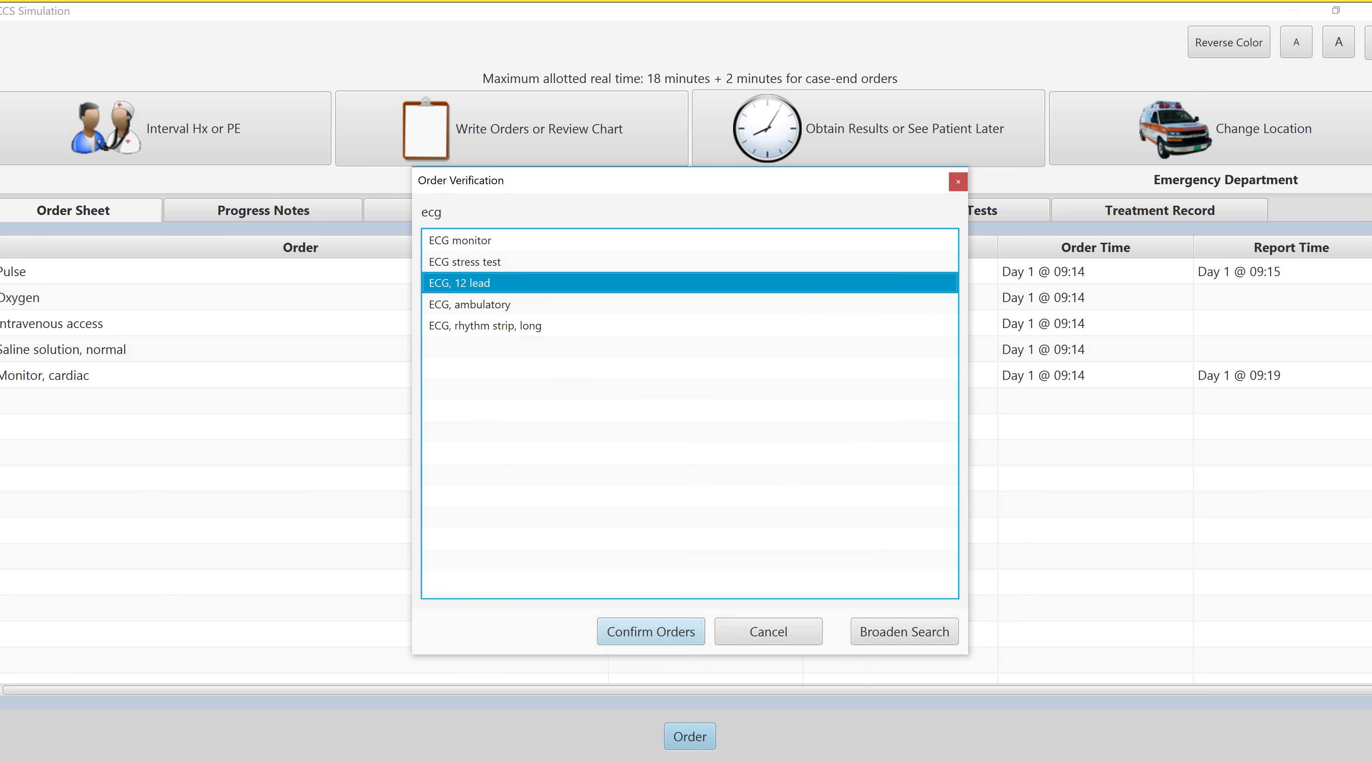
{"action": "left_click", "coordinate": [651, 631]}
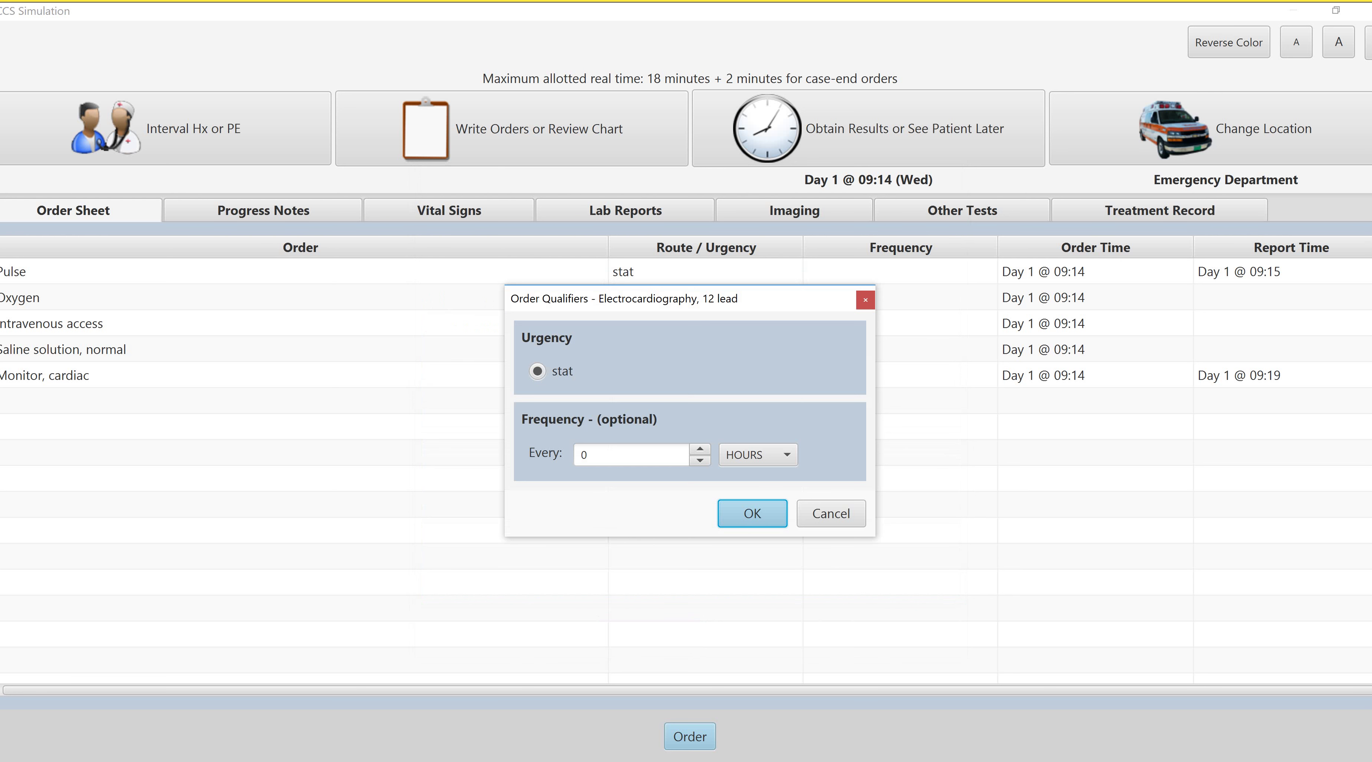
{"action": "key", "text": "Return"}
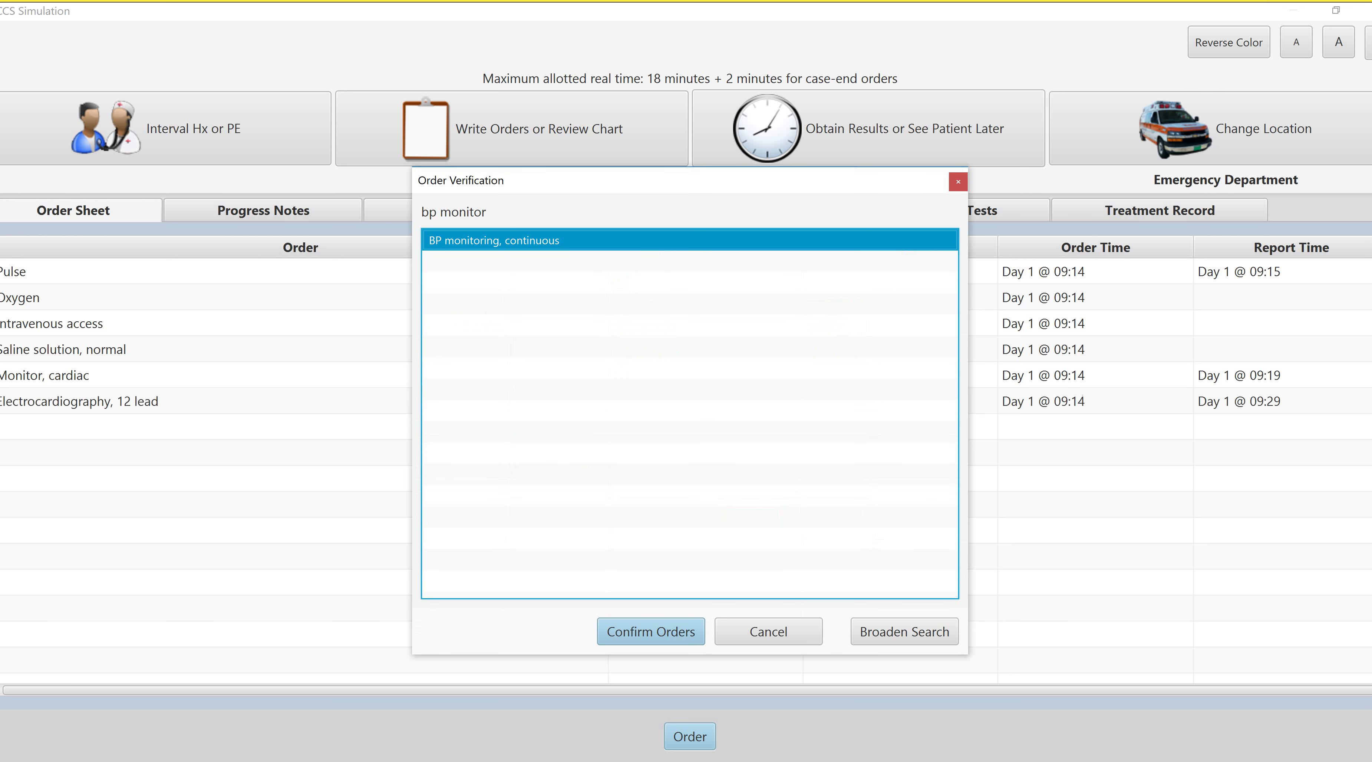
Confirm continuous BP monitoring and the finger stick glucose with stat urgency
{"action": "key", "text": "Return"}
{"action": "key", "text": "Return"}
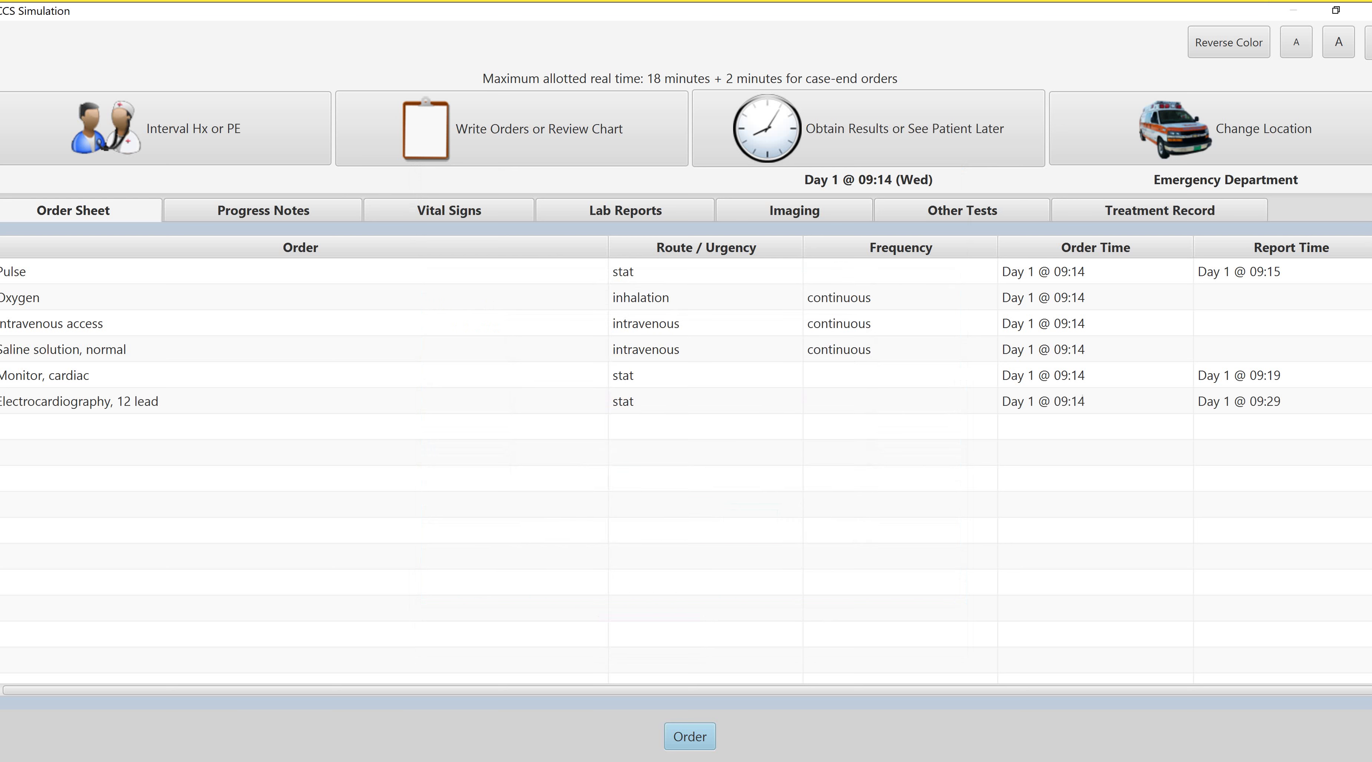
{"action": "left_click", "coordinate": [478, 475]}
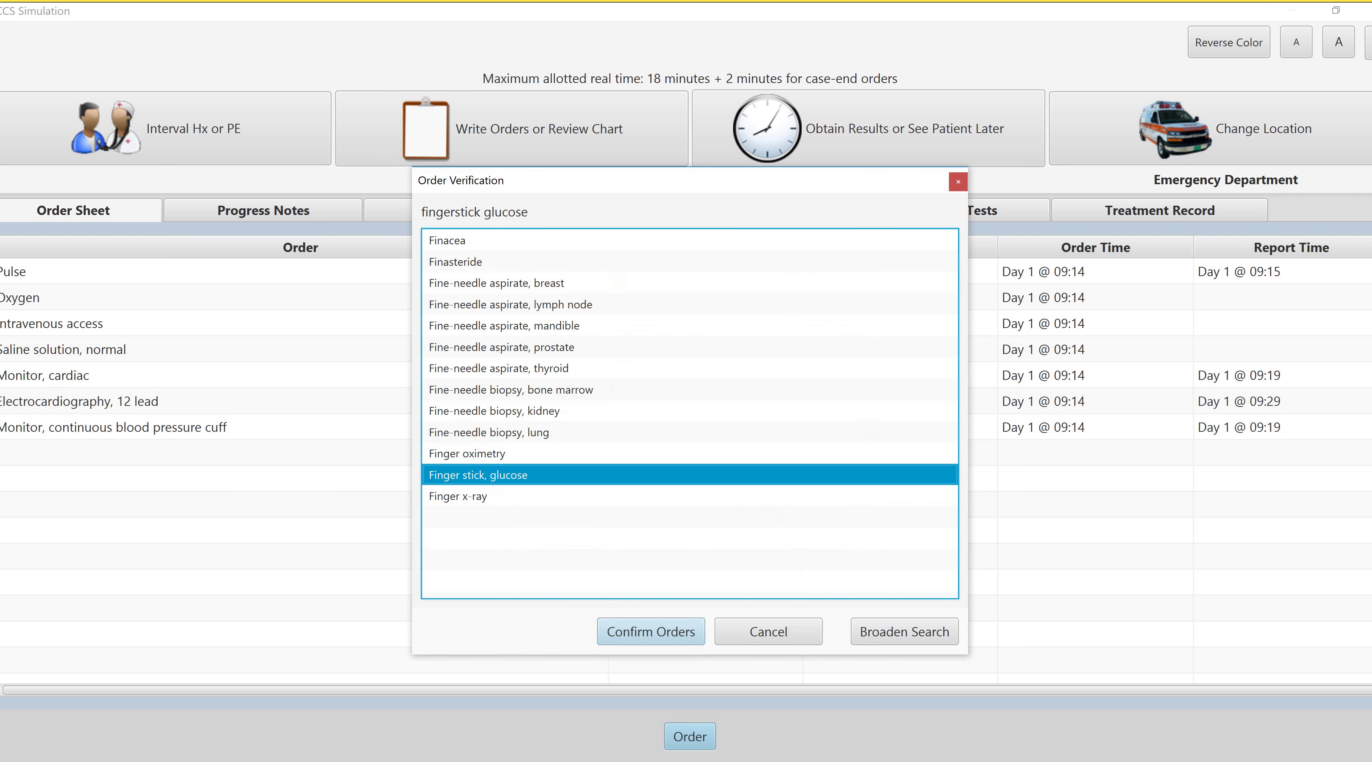
{"action": "key", "text": "Return"}
{"action": "key", "text": "Return"}
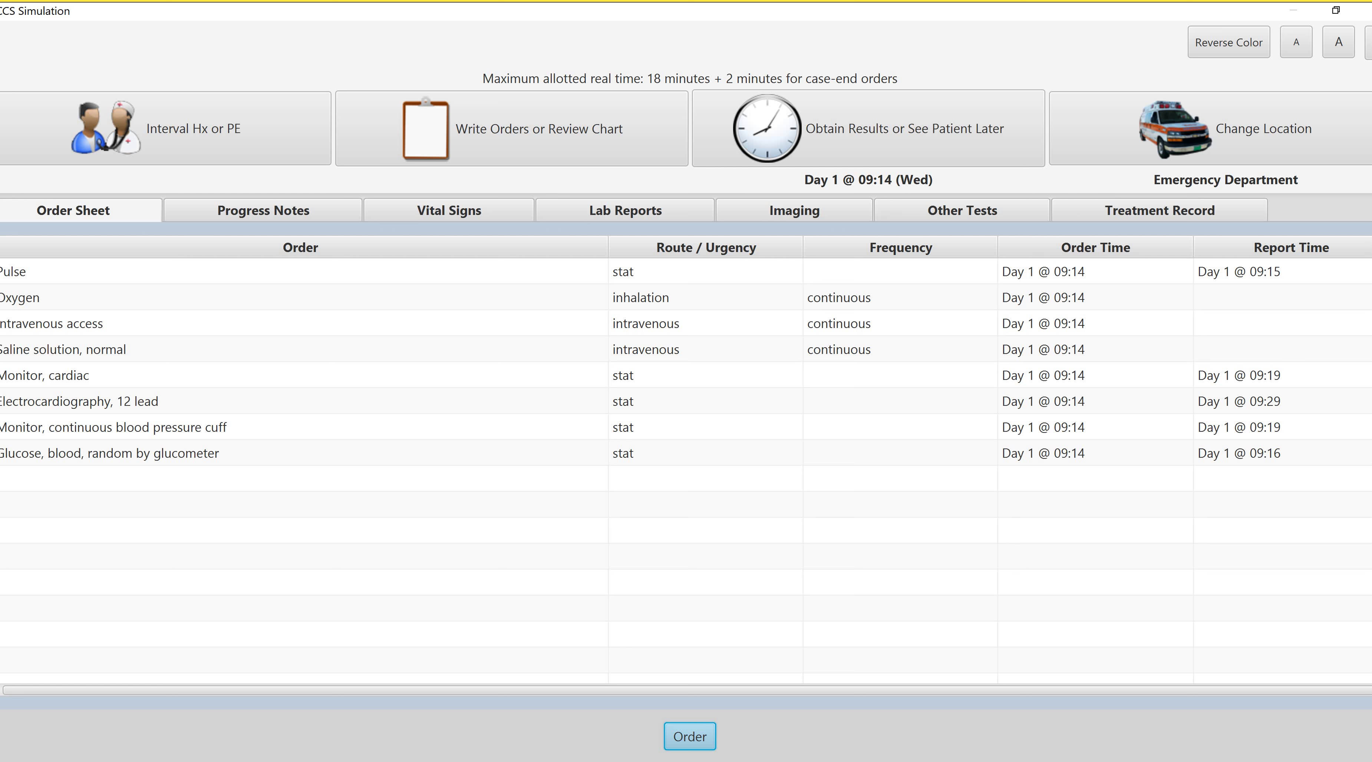
Start a new order list with cbc, cmp, cxr and lipid panel
{"action": "left_click", "coordinate": [689, 737]}
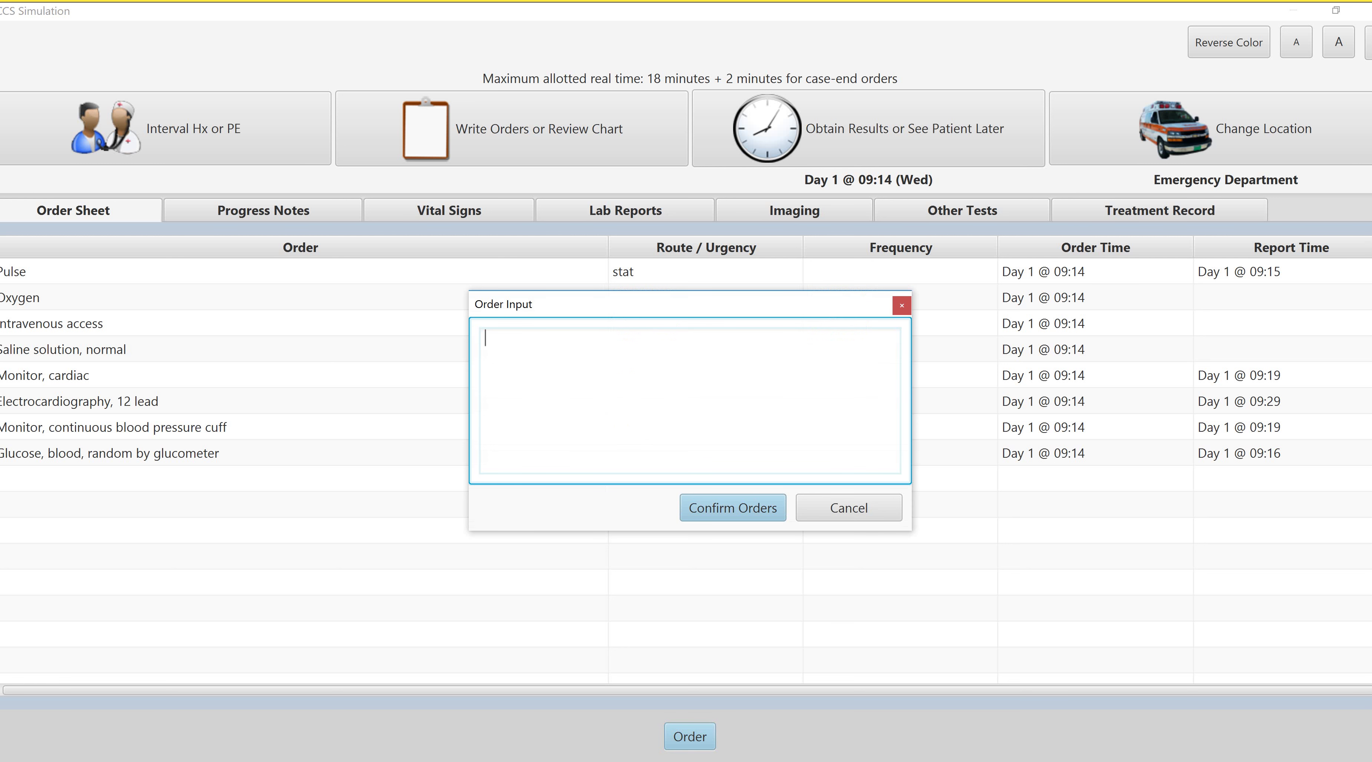
{"action": "type", "text": "cbc"}
{"action": "key", "text": "Return"}
{"action": "type", "text": "cmp"}
{"action": "key", "text": "Return"}
{"action": "type", "text": "cxr"}
{"action": "key", "text": "Return"}
{"action": "type", "text": "lipid panel"}
{"action": "key", "text": "Return"}
Add tsh, stool and fobt to the order list
{"action": "type", "text": "tsh"}
{"action": "key", "text": "Return"}
{"action": "type", "text": "stool"}
{"action": "key", "text": "Return"}
{"action": "type", "text": "fobt"}
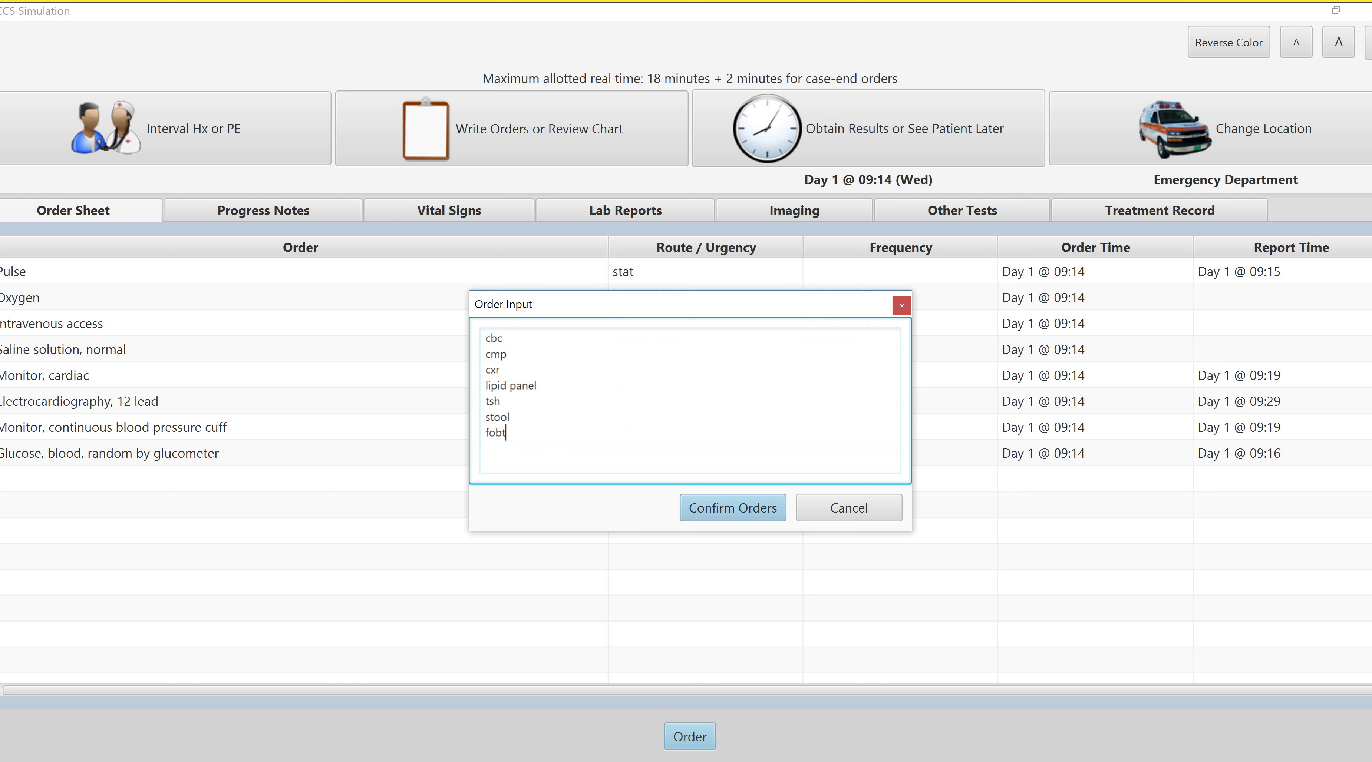
{"action": "key", "text": "Return"}
Add esr and ua to the order list below fobt
{"action": "left_click_drag", "start_coordinate": [486, 401], "coordinate": [494, 401]}
{"action": "left_click", "coordinate": [508, 433]}
{"action": "key", "text": "BackSpace"}
{"action": "type", "text": "esr"}
{"action": "key", "text": "Return"}
{"action": "type", "text": "ua"}
{"action": "key", "text": "Return"}
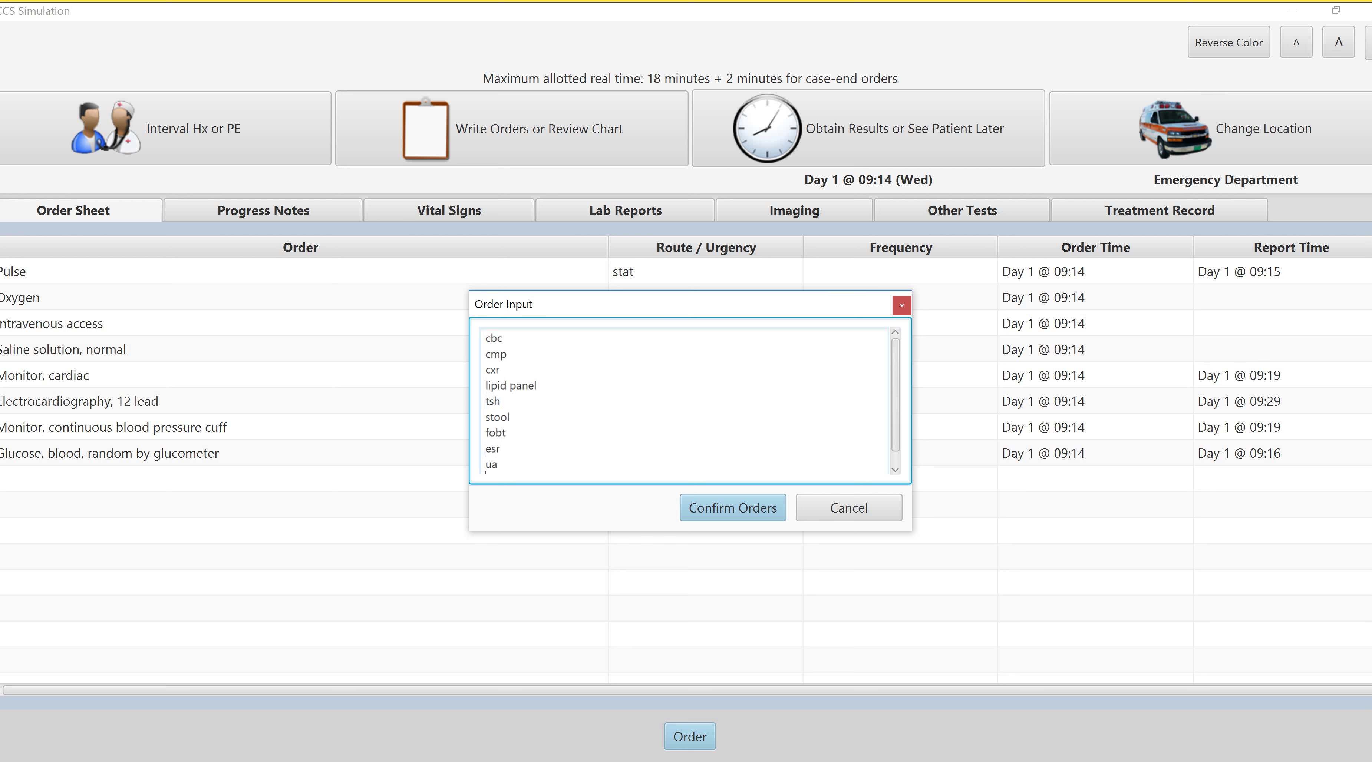
Add urine culture and blood culture to the order list
{"action": "type", "text": "urine culture"}
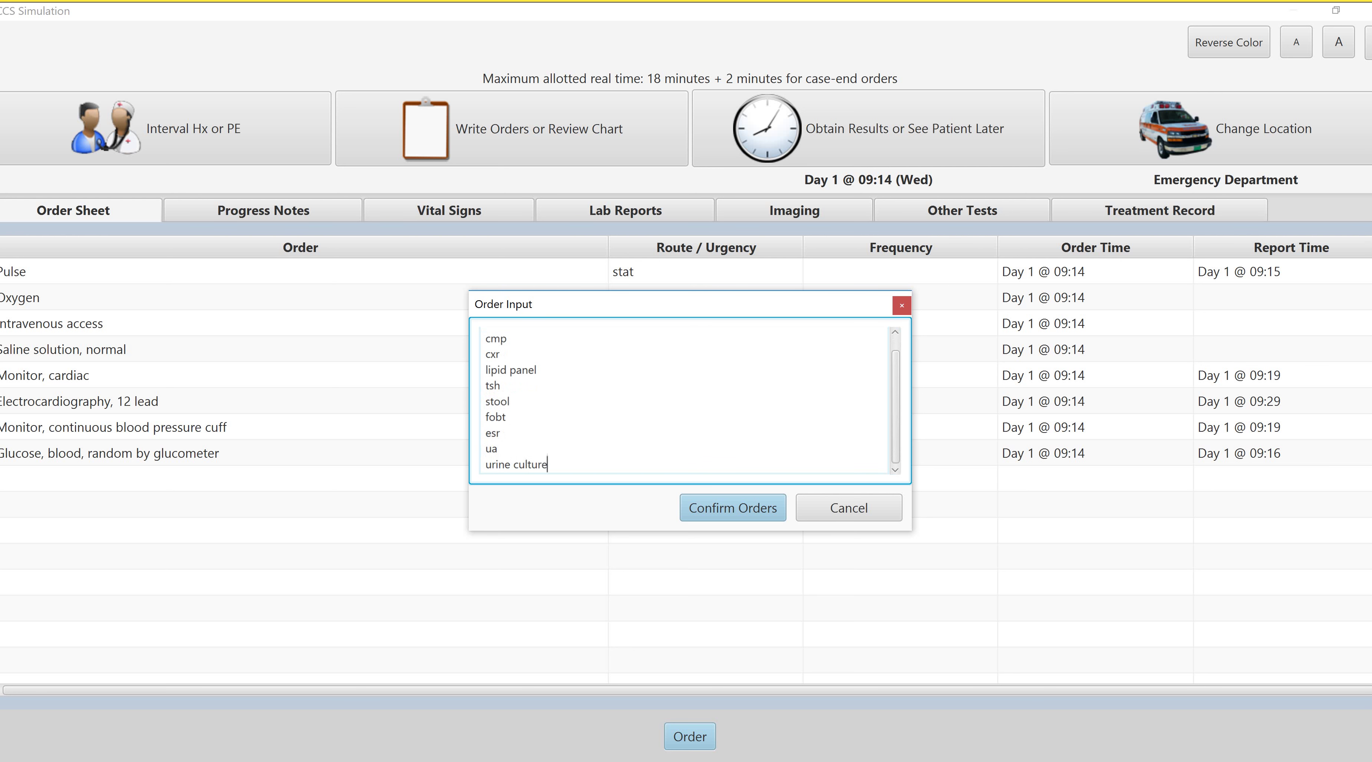
{"action": "key", "text": "Return"}
{"action": "type", "text": "blood"}
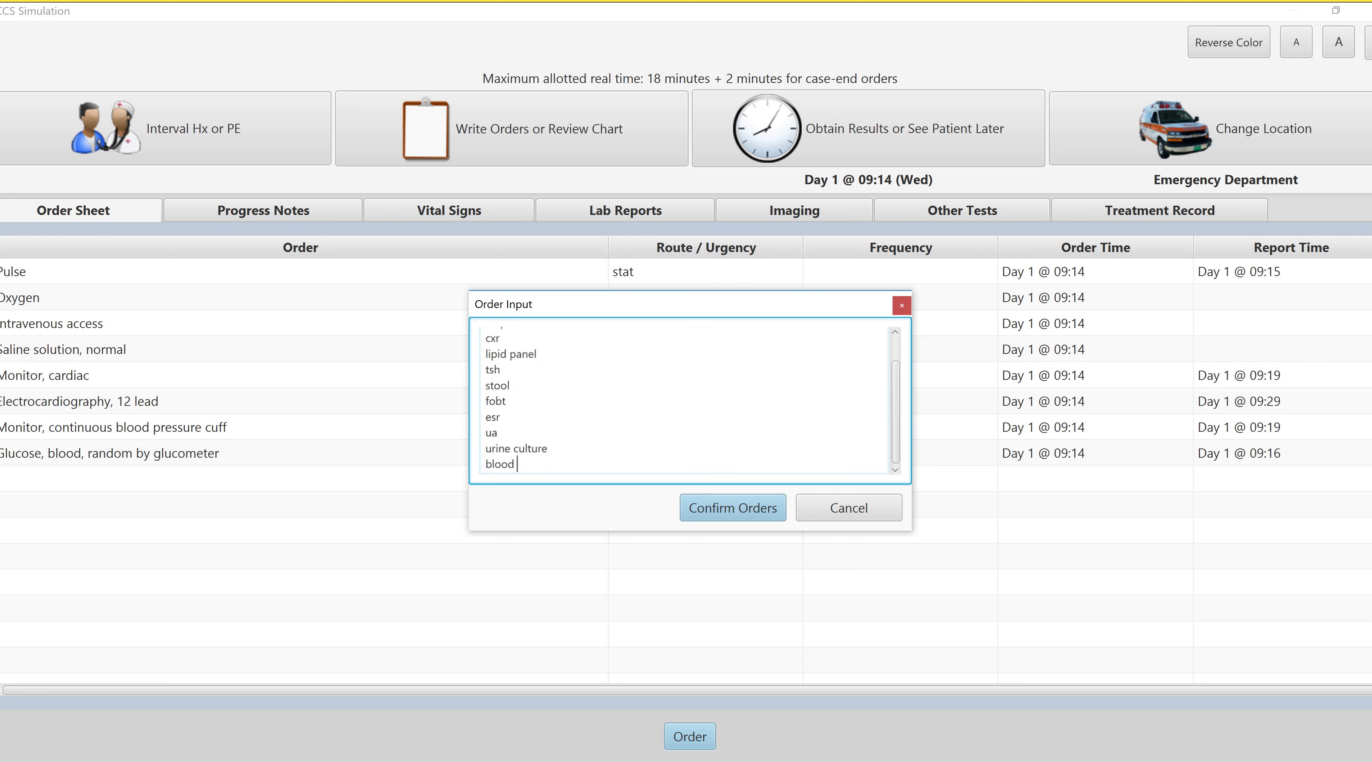
{"action": "type", "text": " culture"}
{"action": "key", "text": "Return"}
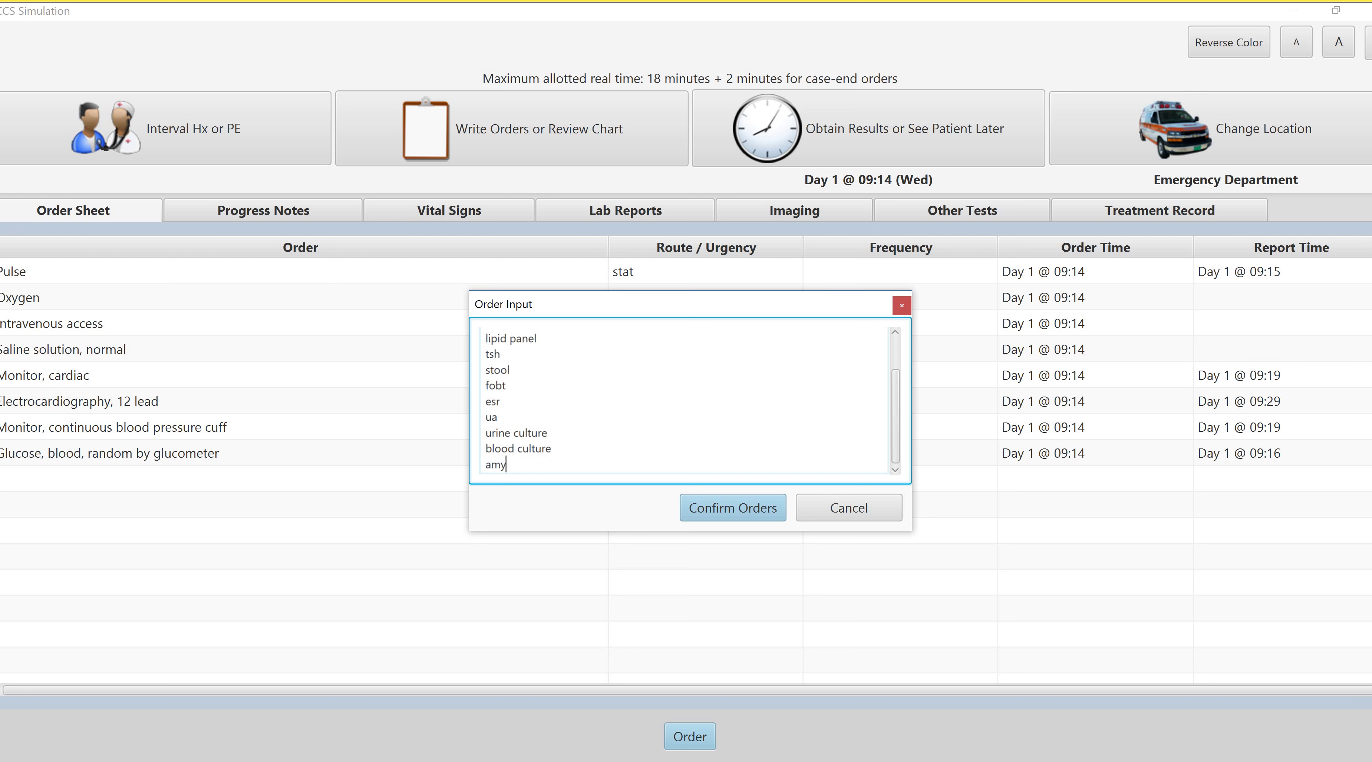
Add amylase, pt and ptt to the order list and submit it for verification
{"action": "type", "text": "amylase"}
{"action": "key", "text": "Return"}
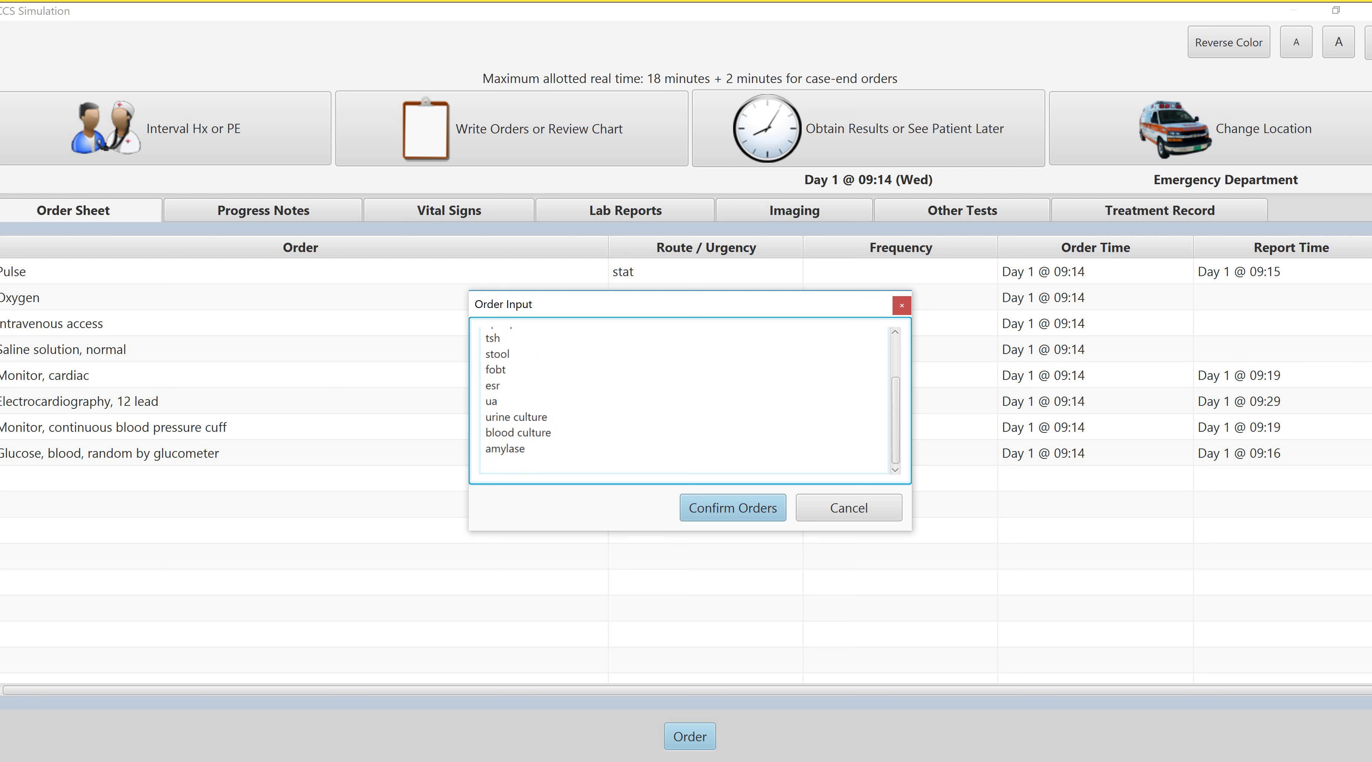
{"action": "type", "text": "pt"}
{"action": "key", "text": "Return"}
{"action": "type", "text": "opt"}
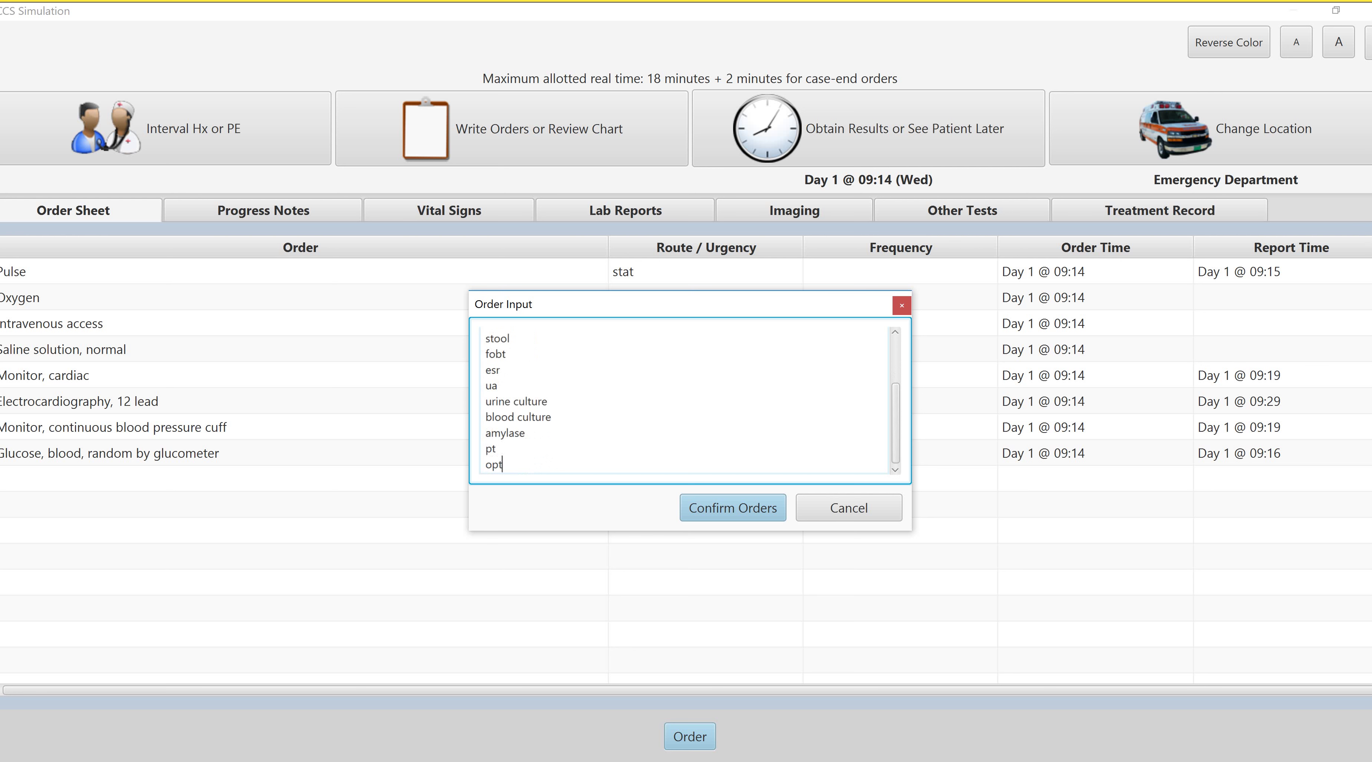
{"action": "key", "text": "BackSpace"}
{"action": "key", "text": "BackSpace"}
{"action": "key", "text": "BackSpace"}
{"action": "type", "text": "ptt"}
{"action": "key", "text": "Return"}
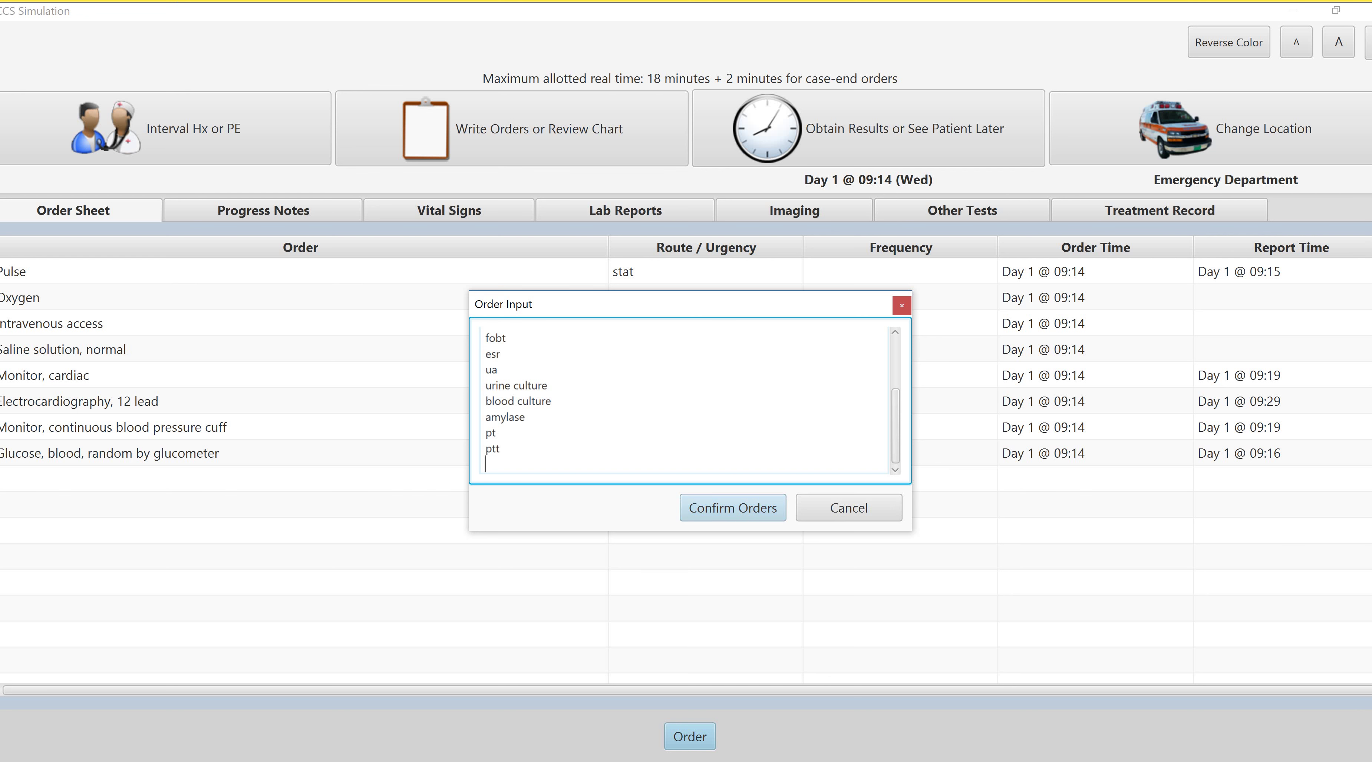
{"action": "left_click", "coordinate": [732, 508]}
Confirm stat orders for the CBC with differential and the comprehensive metabolic profile, giving the latter a repeat interval in hours
{"action": "left_click", "coordinate": [650, 631]}
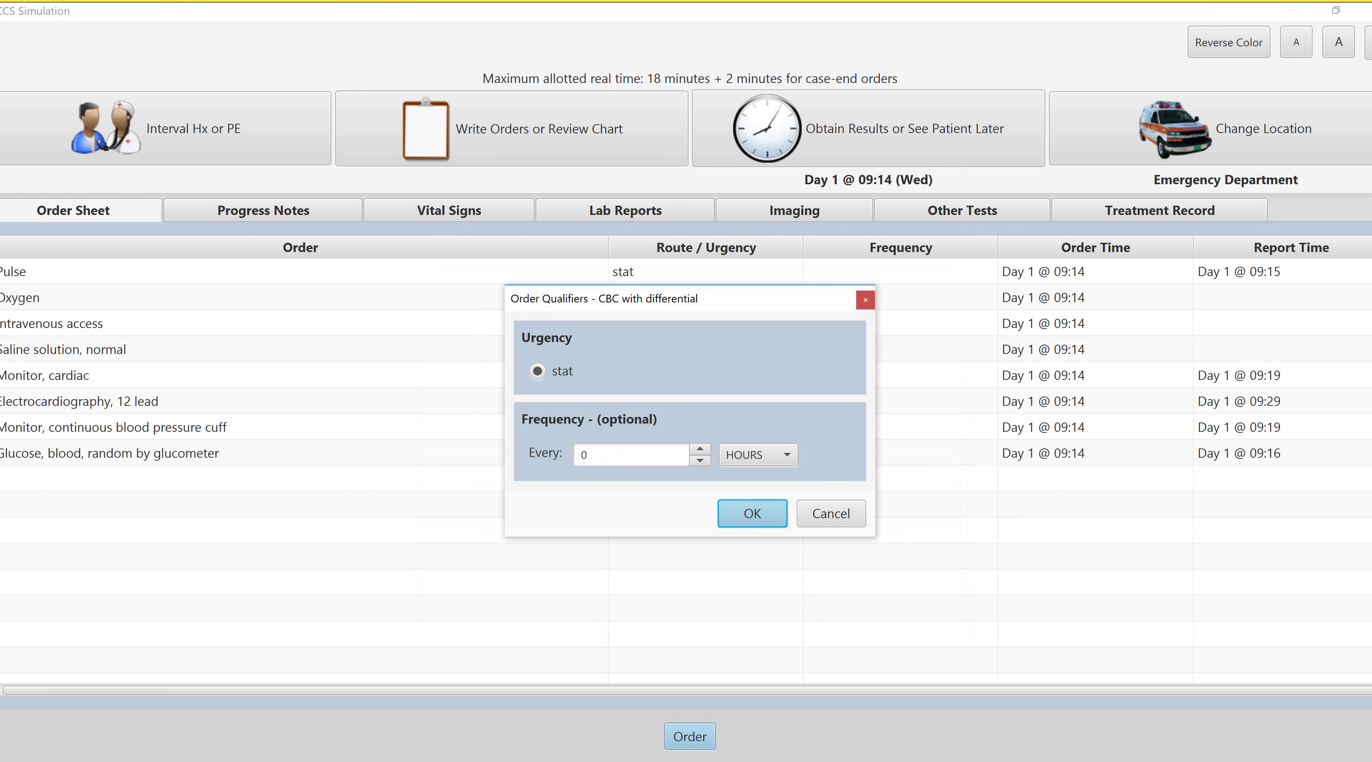
{"action": "left_click", "coordinate": [751, 514]}
{"action": "key", "text": "Return"}
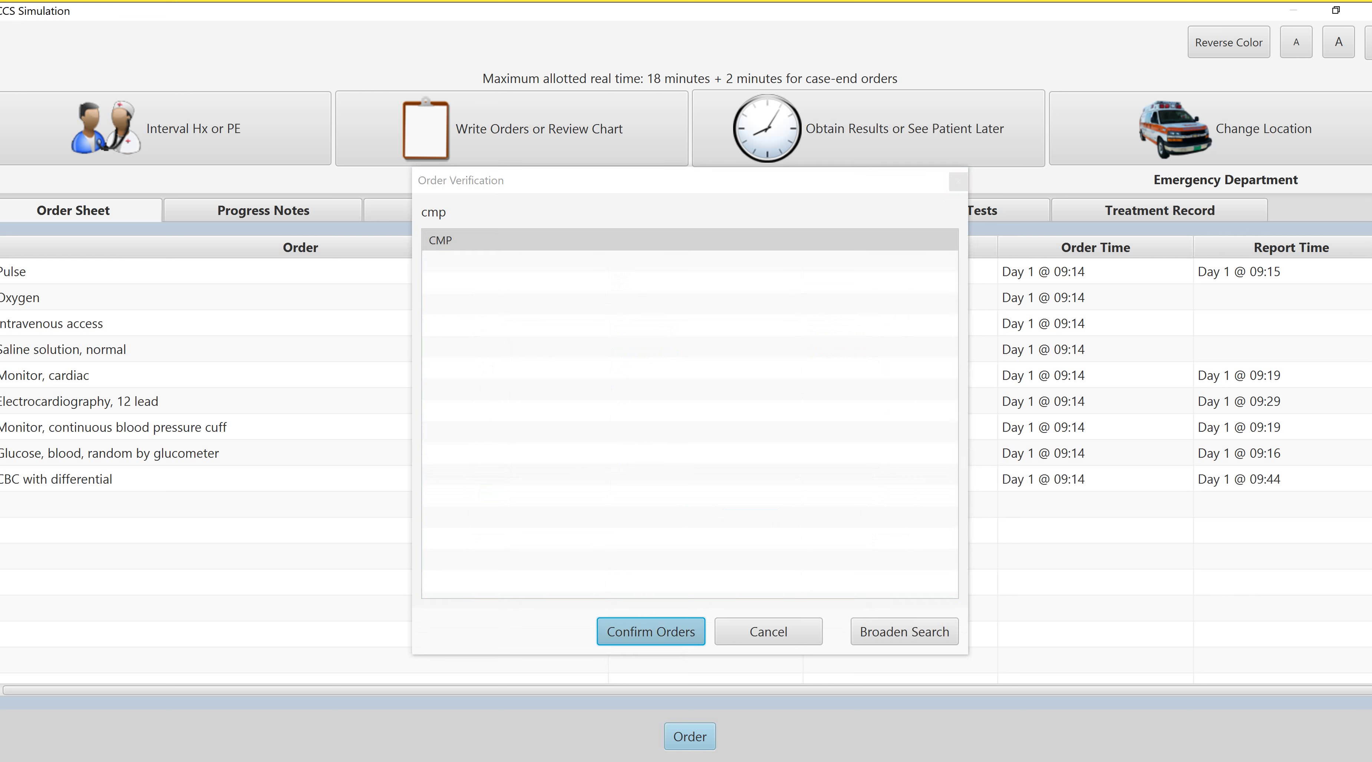
{"action": "left_click", "coordinate": [699, 449]}
{"action": "left_click", "coordinate": [700, 449]}
{"action": "left_click", "coordinate": [699, 449]}
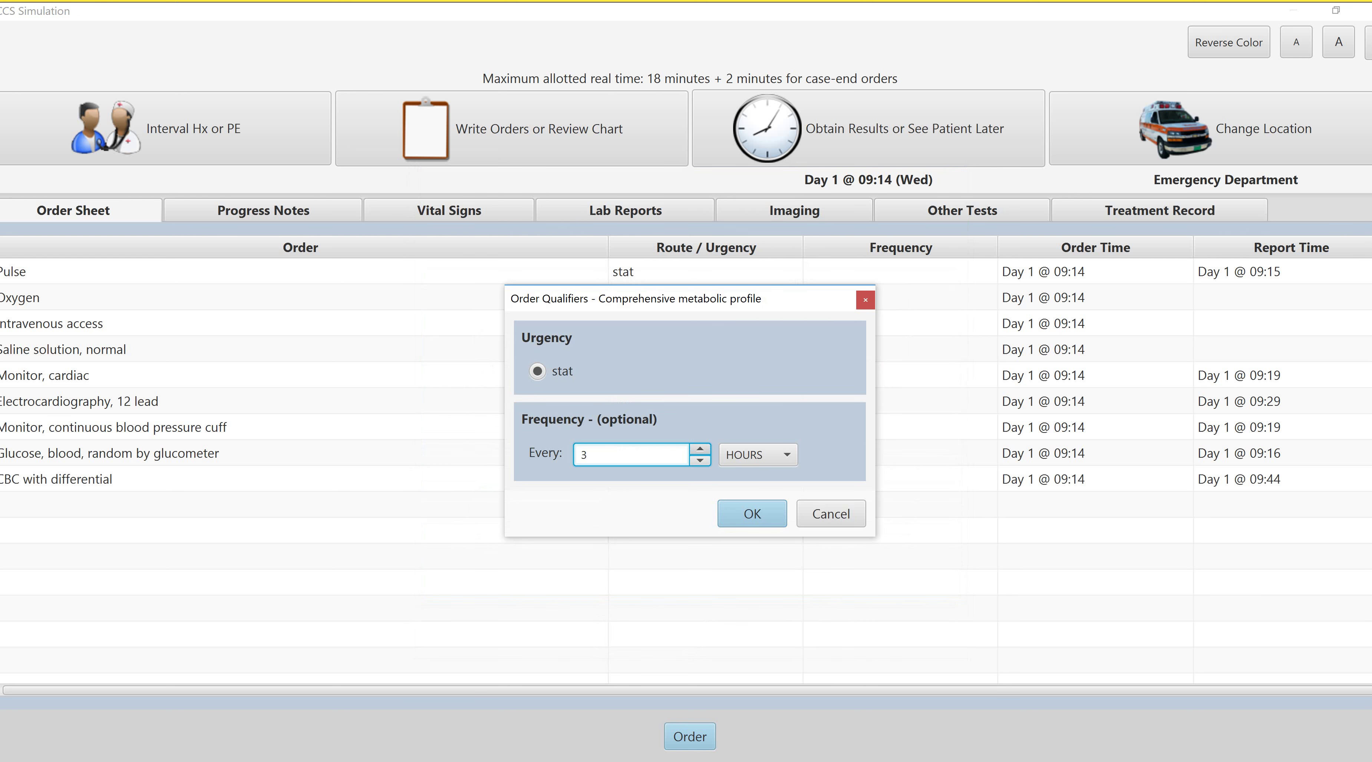
{"action": "left_click", "coordinate": [699, 449]}
{"action": "left_click", "coordinate": [699, 449]}
{"action": "left_click", "coordinate": [699, 449]}
{"action": "key", "text": "Return"}
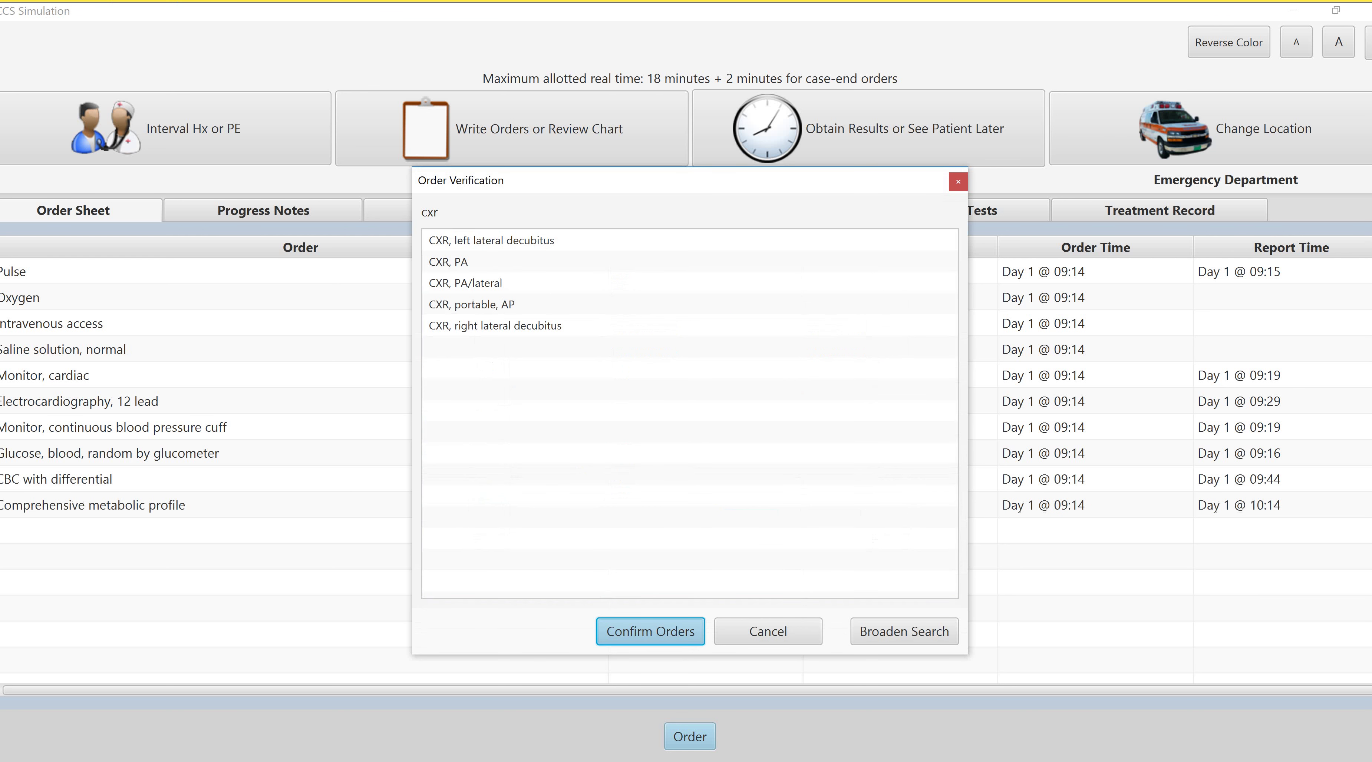
Choose the portable AP view for the chest X-ray and confirm the order
{"action": "left_click", "coordinate": [471, 304]}
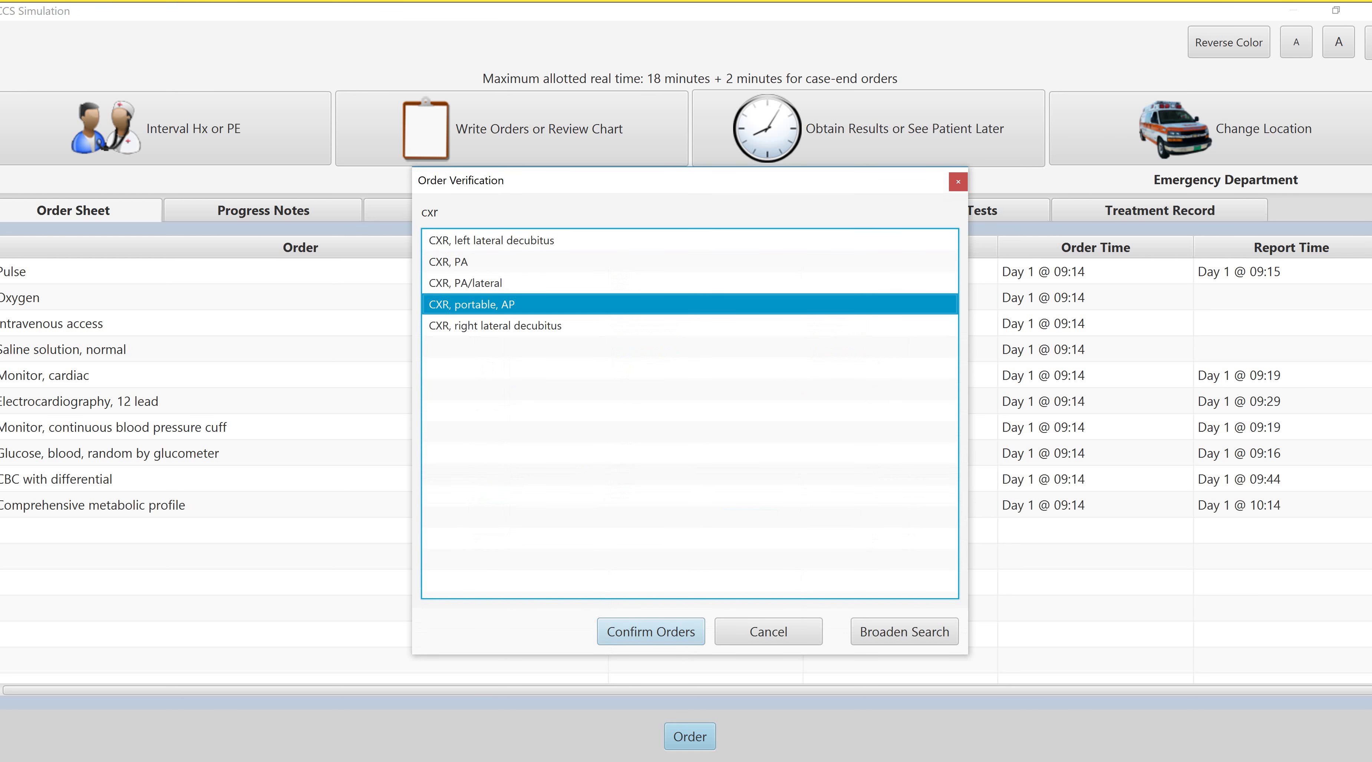
{"action": "left_click", "coordinate": [651, 632]}
{"action": "key", "text": "Return"}
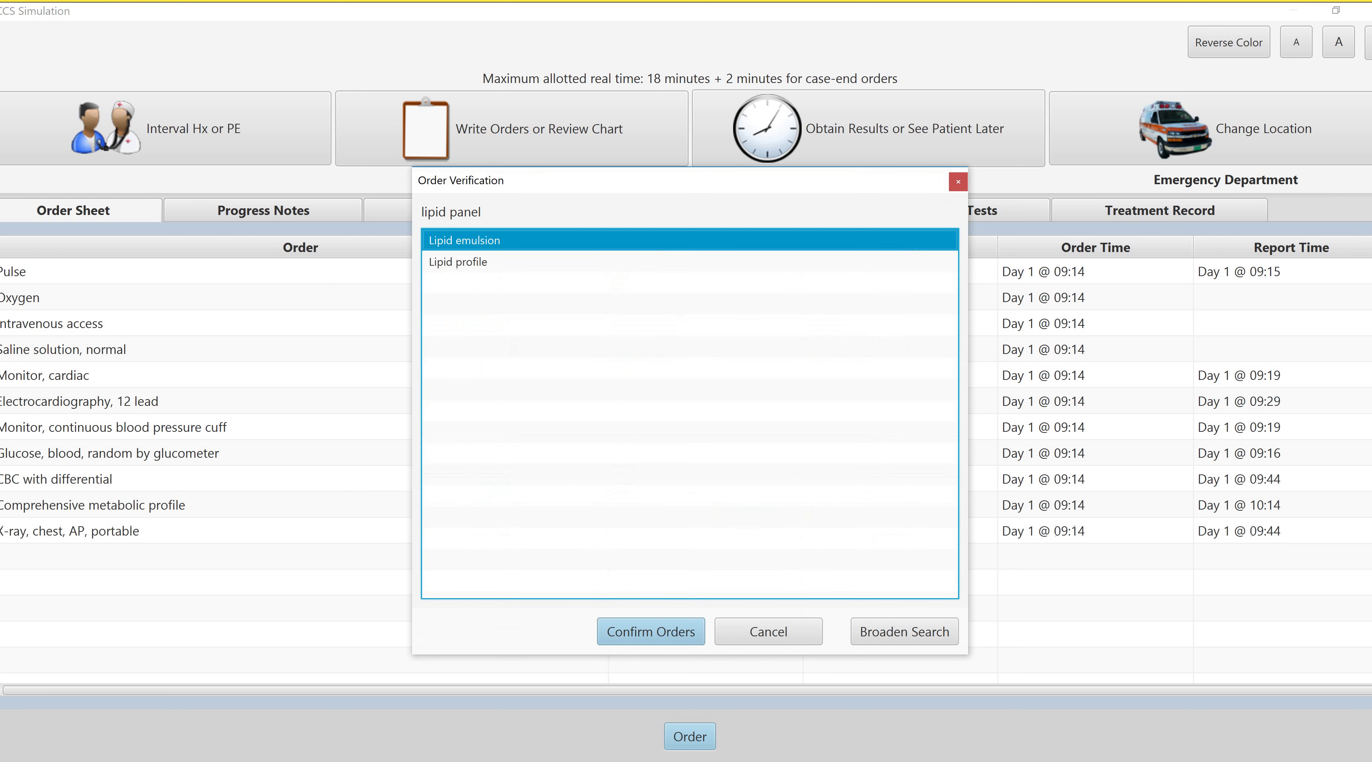
Choose Lipid profile for the lipid panel entry and confirm the serum TSH order
{"action": "key", "text": "Down"}
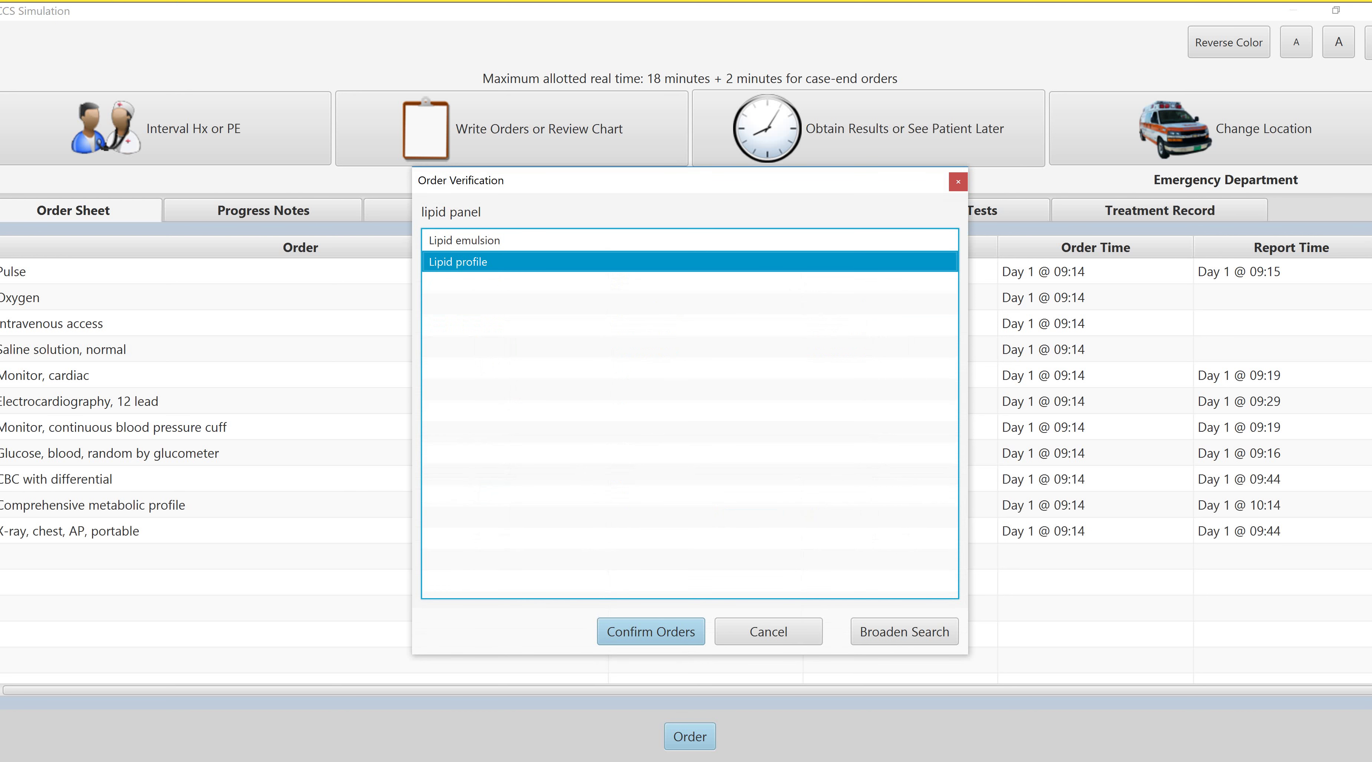
{"action": "key", "text": "Return"}
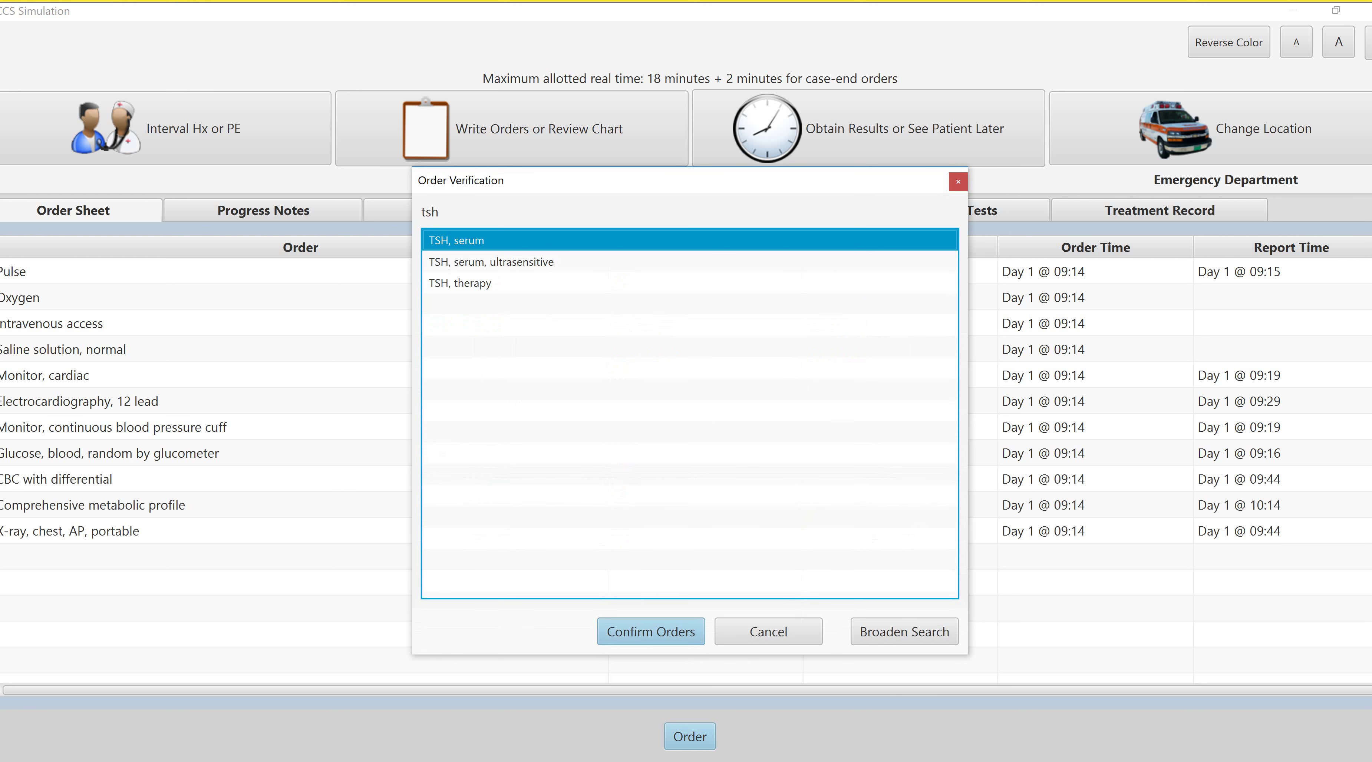
{"action": "key", "text": "Return"}
{"action": "key", "text": "Return"}
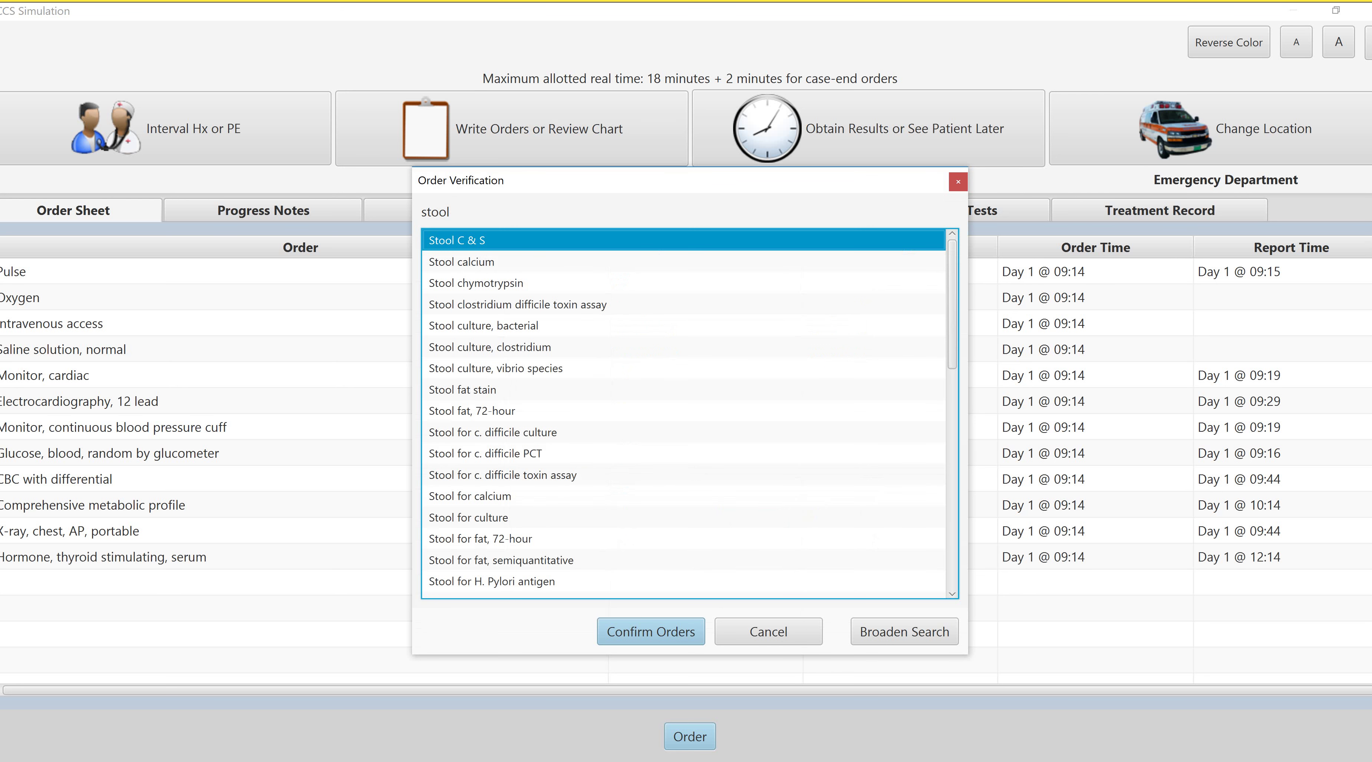
Select the bacterial culture, clostridium culture, 72-hour fat and c. difficile toxin assay among the stool tests
{"action": "left_click", "coordinate": [489, 347], "text": "ctrl"}
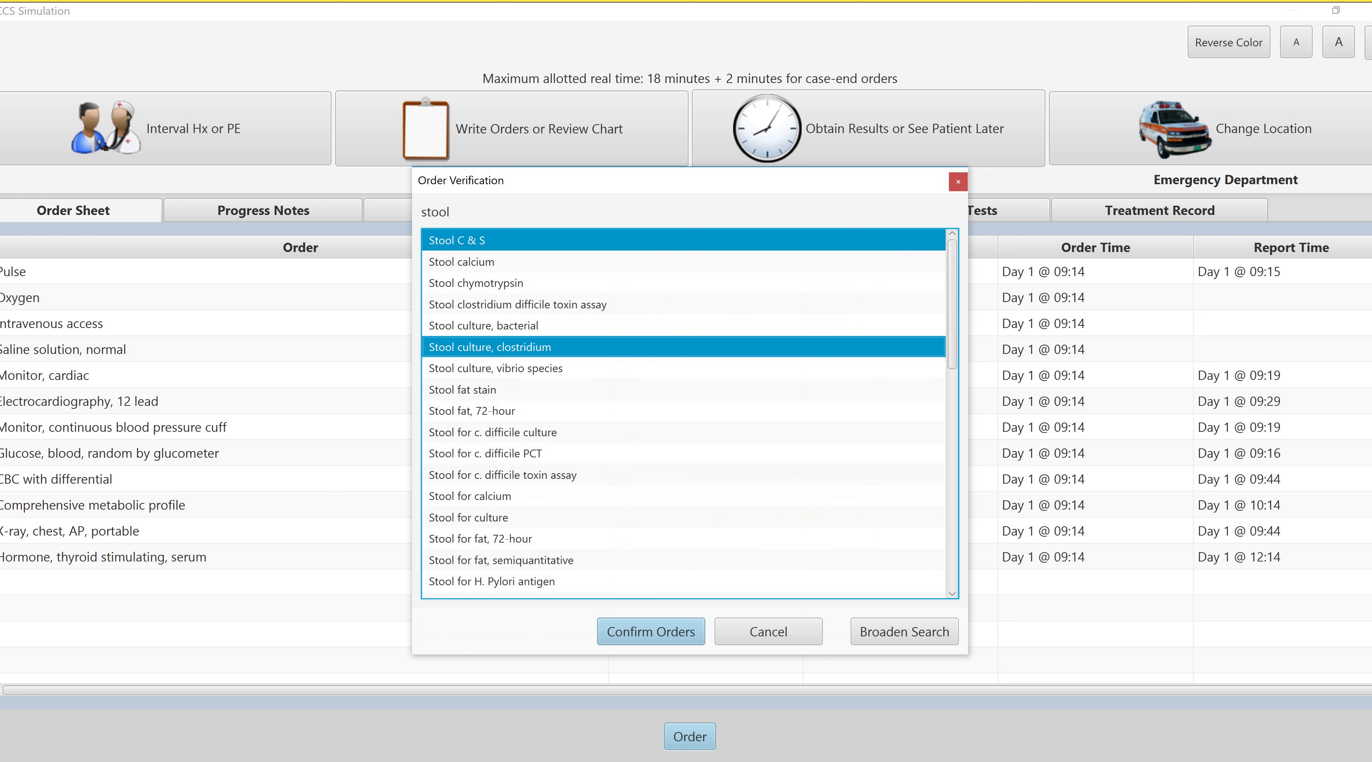
{"action": "left_click", "coordinate": [489, 346], "text": "ctrl"}
{"action": "left_click", "coordinate": [483, 325], "text": "ctrl"}
{"action": "left_click", "coordinate": [496, 368], "text": "ctrl"}
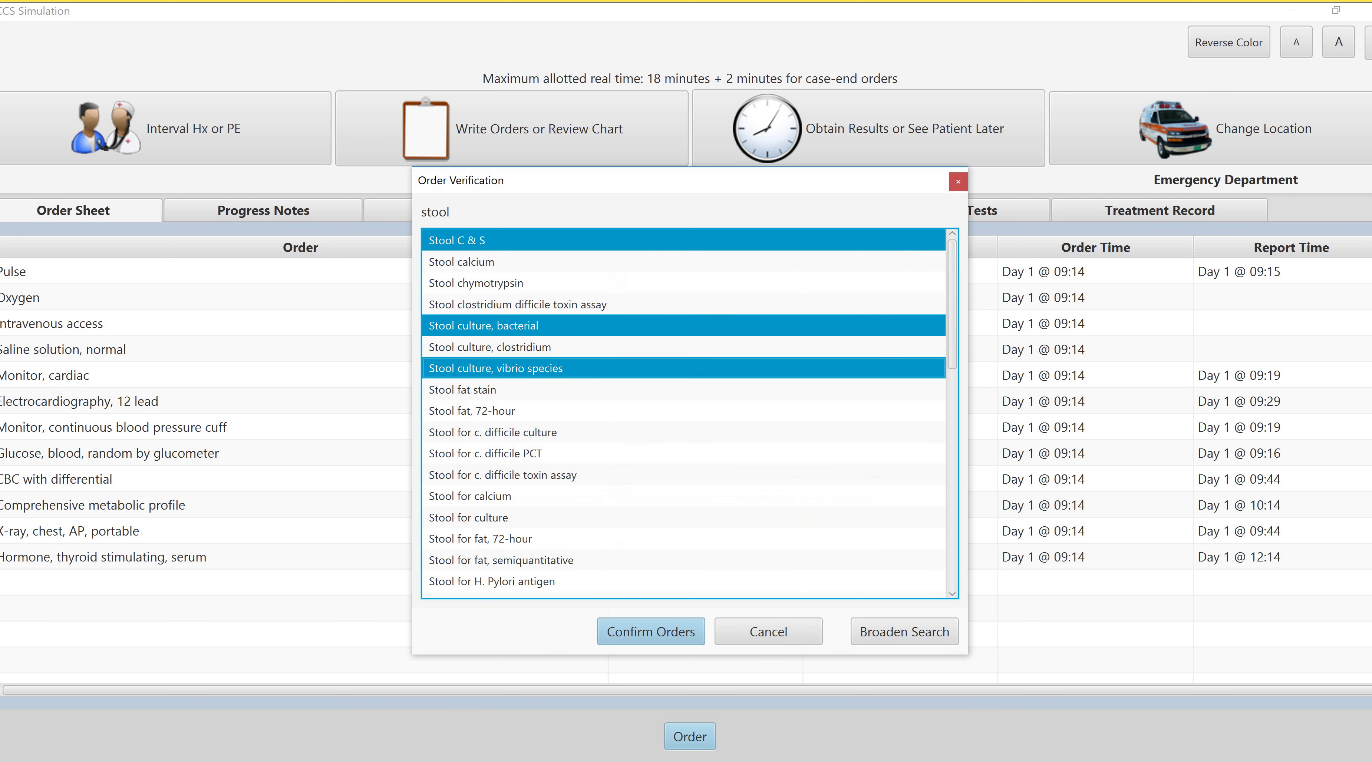
{"action": "left_click", "coordinate": [489, 346], "text": "ctrl"}
{"action": "left_click", "coordinate": [495, 368], "text": "ctrl"}
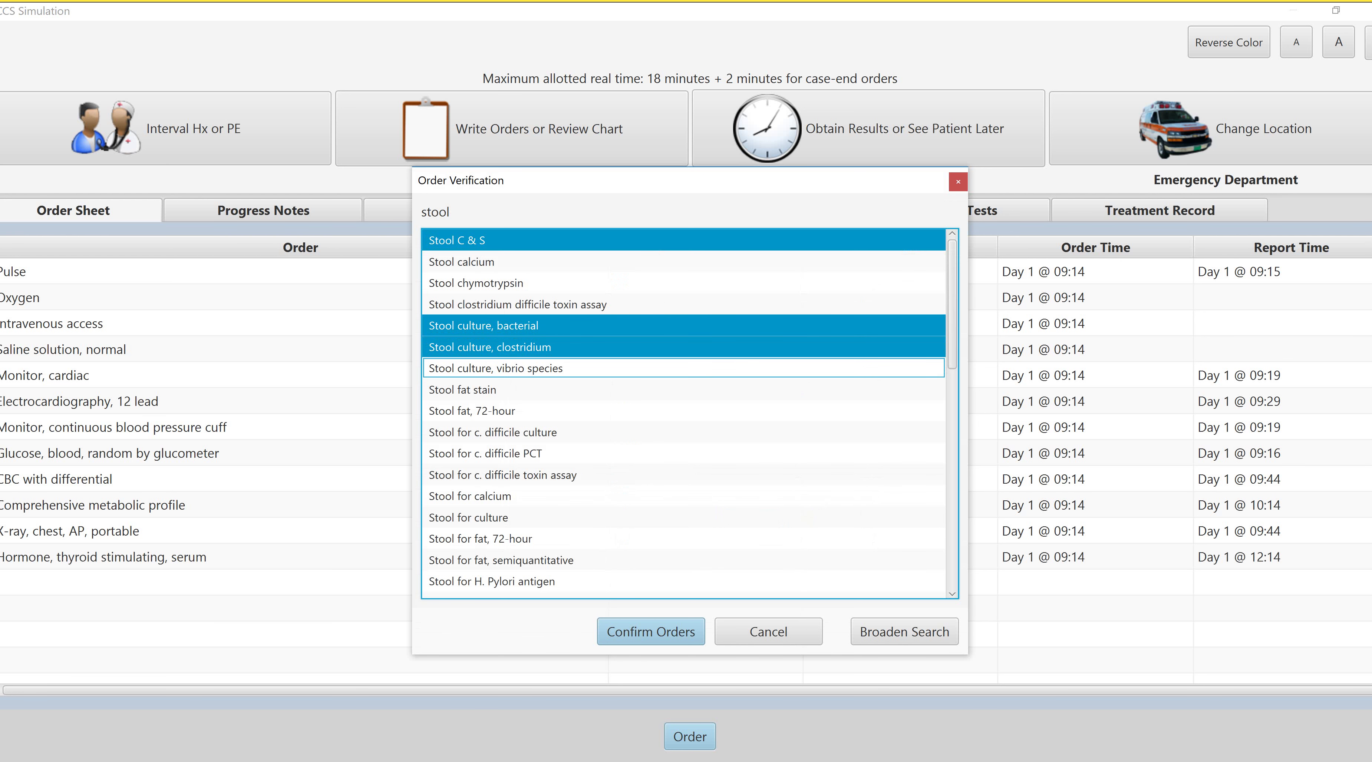
{"action": "left_click", "coordinate": [471, 410], "text": "ctrl"}
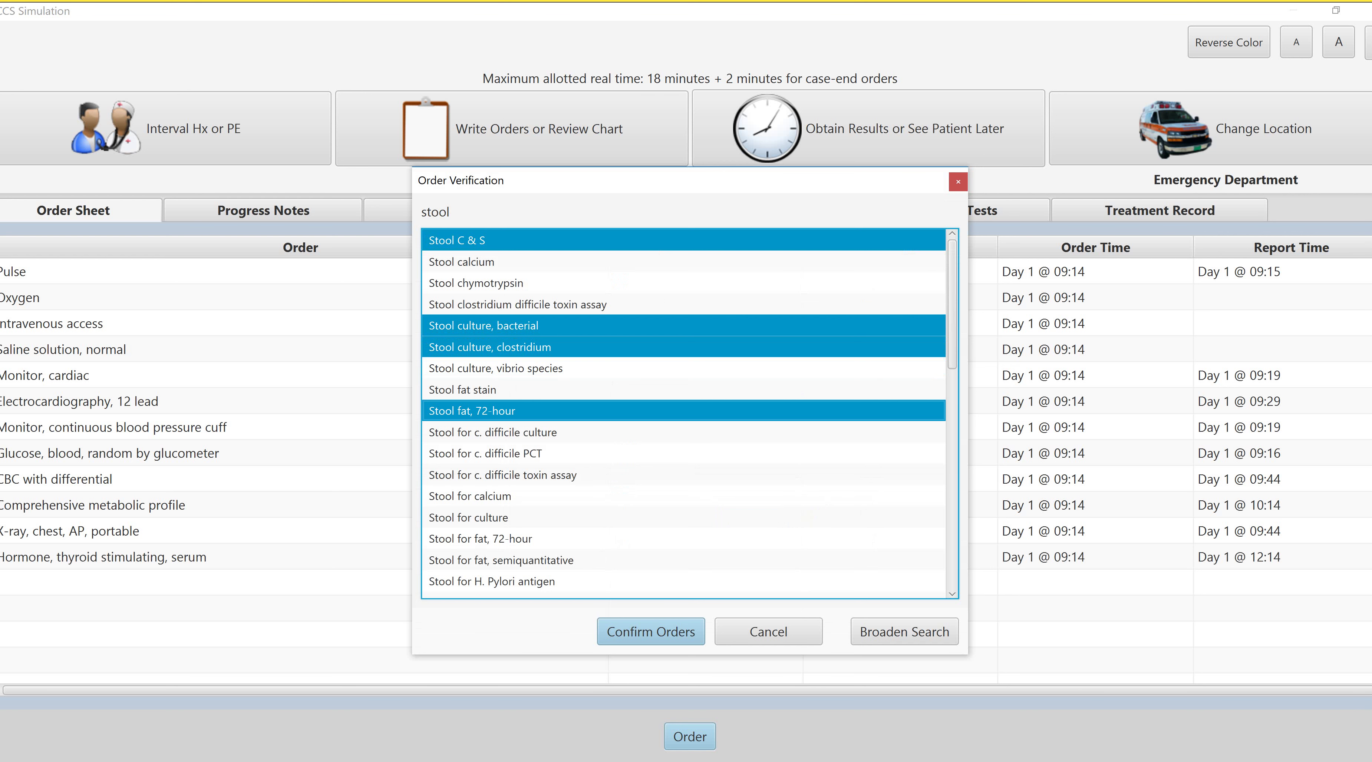
{"action": "left_click", "coordinate": [503, 475], "text": "ctrl"}
Add Stool for fat, 72-hour, Stool for occult blood and Stool for ova and parasites to the selected stool tests
{"action": "scroll", "coordinate": [684, 414], "scroll_direction": "down", "scroll_amount": 3}
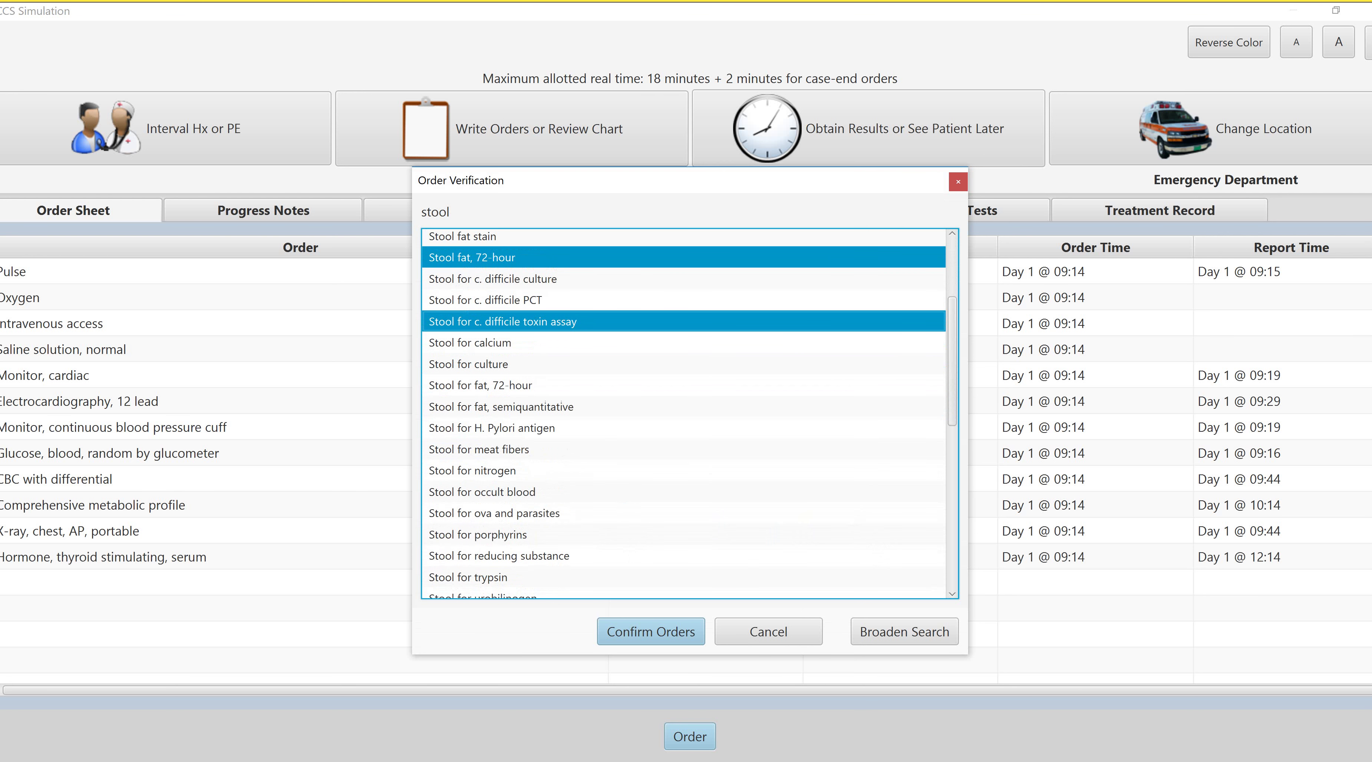
{"action": "left_click", "coordinate": [480, 385], "text": "ctrl"}
{"action": "scroll", "coordinate": [683, 414], "scroll_direction": "down", "scroll_amount": 2}
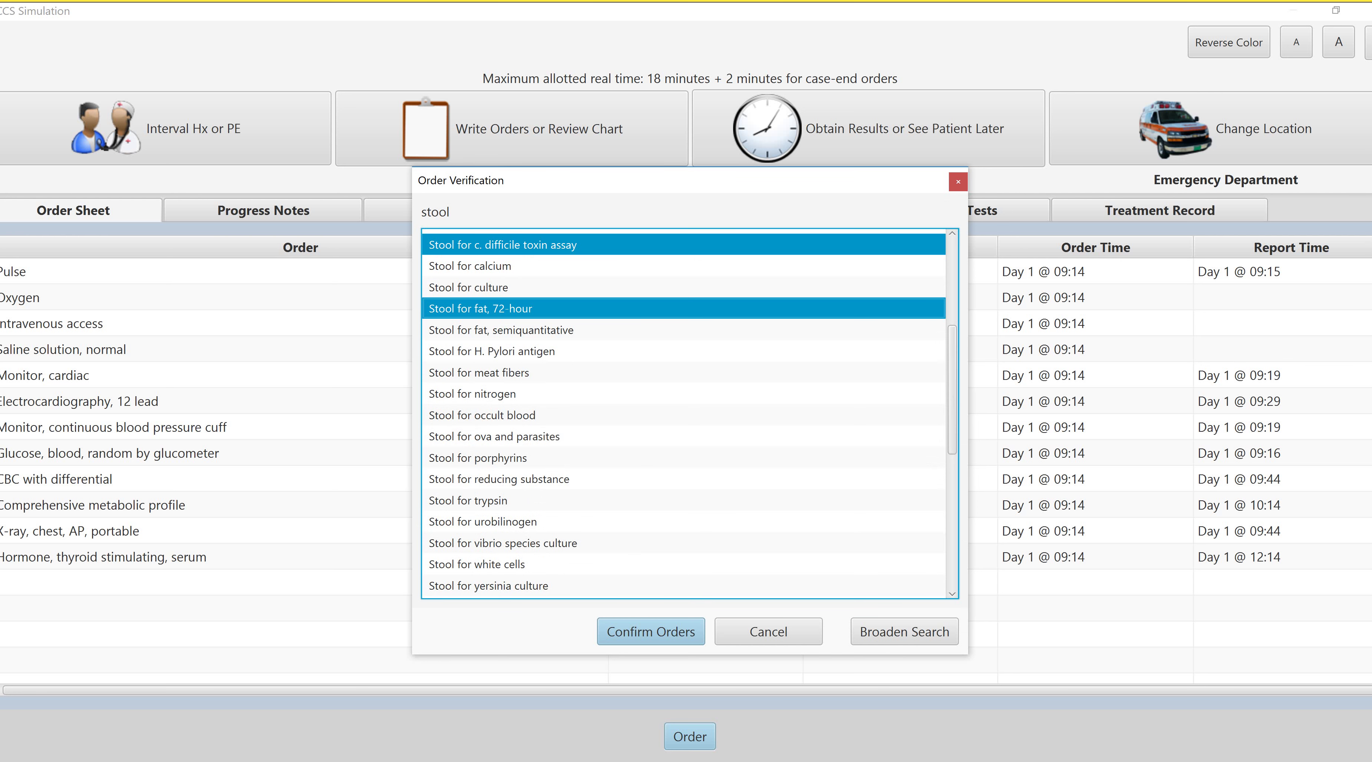
{"action": "left_click", "coordinate": [482, 415], "text": "ctrl"}
{"action": "left_click", "coordinate": [494, 436], "text": "ctrl"}
Add Stool for urobilinogen and Stool Giardia antigen to the selected stool tests
{"action": "scroll", "coordinate": [683, 414], "scroll_direction": "down", "scroll_amount": 3}
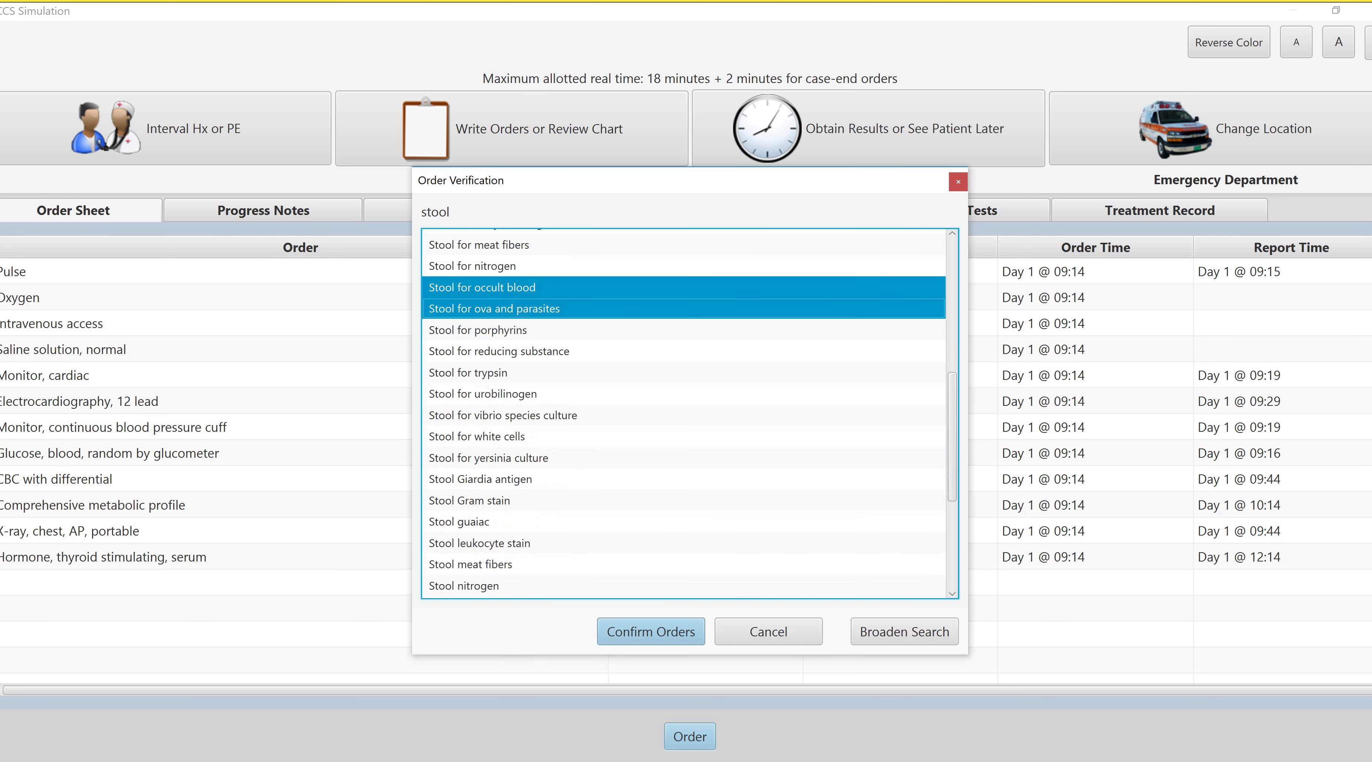
{"action": "scroll", "coordinate": [684, 414], "scroll_direction": "down", "scroll_amount": 1}
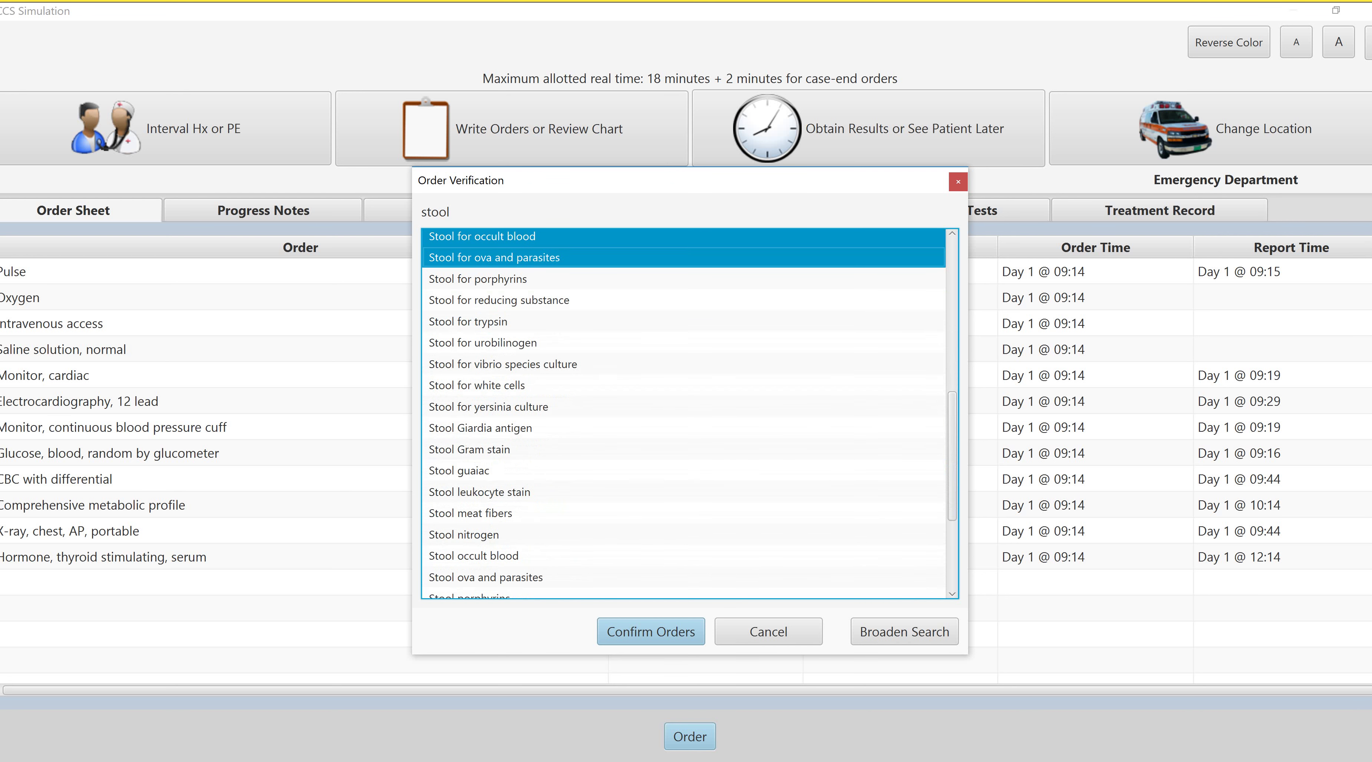
{"action": "left_click", "coordinate": [482, 342], "text": "ctrl"}
{"action": "scroll", "coordinate": [683, 413], "scroll_direction": "down", "scroll_amount": 1}
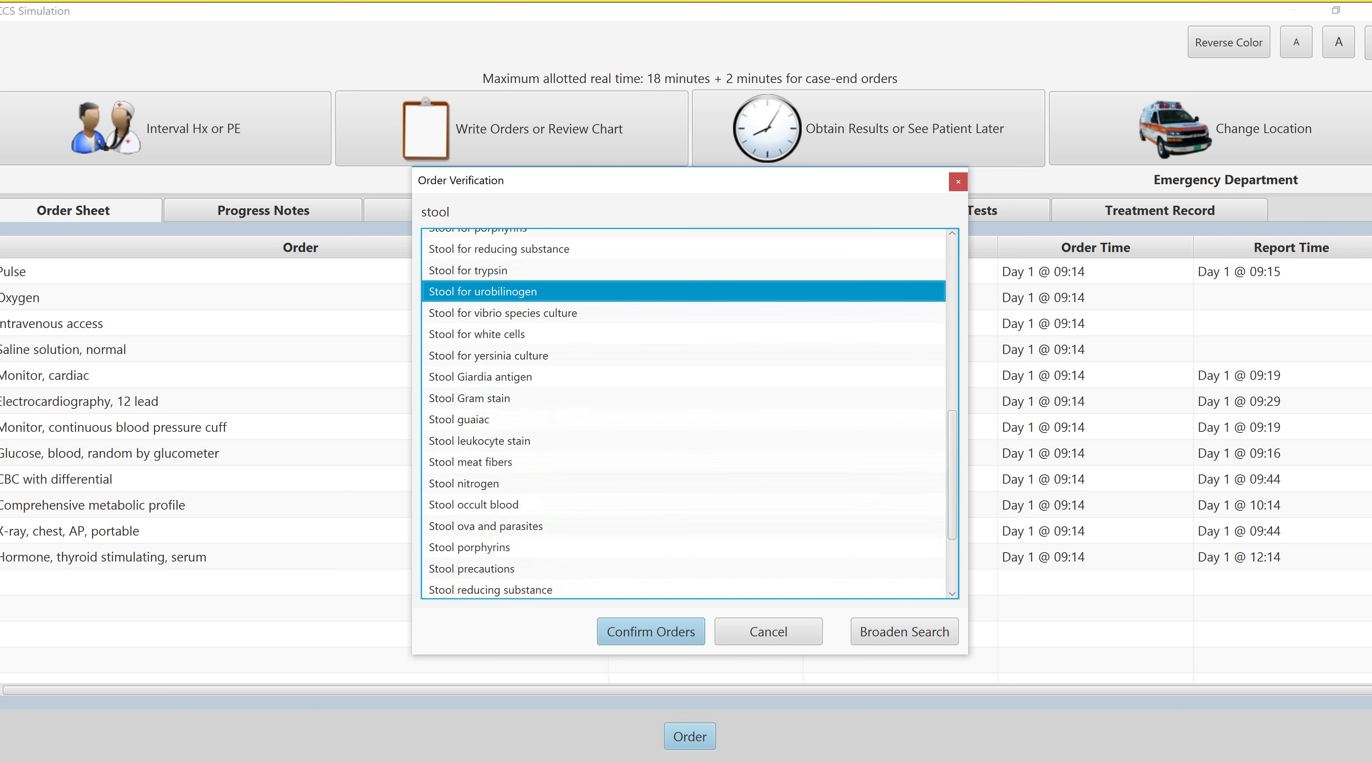
{"action": "left_click", "coordinate": [481, 376], "text": "ctrl"}
Add Stool occult blood, Stool shiga toxin, Stool white cells and Stool, pH to the selected stool tests
{"action": "scroll", "coordinate": [684, 414], "scroll_direction": "down", "scroll_amount": 3}
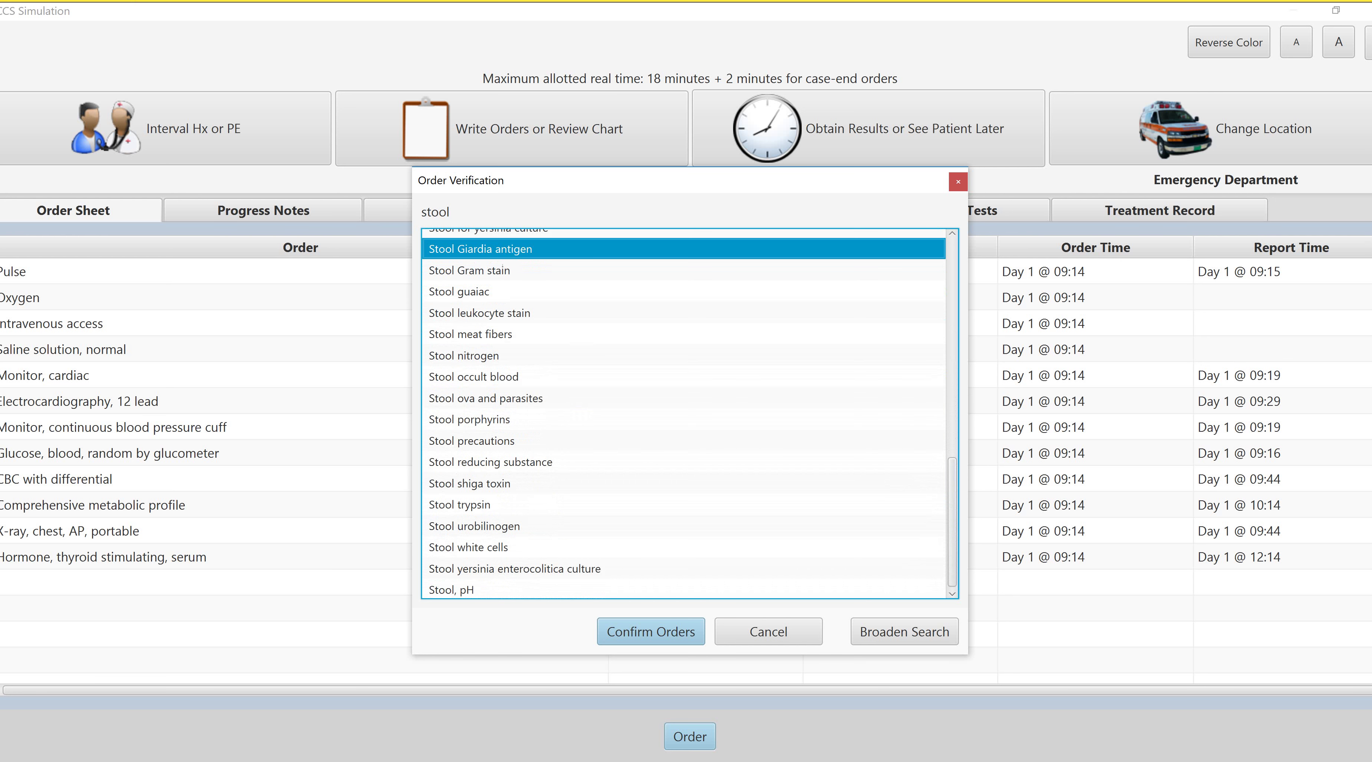
{"action": "left_click", "coordinate": [473, 377], "text": "ctrl"}
{"action": "scroll", "coordinate": [683, 414], "scroll_direction": "down", "scroll_amount": 1}
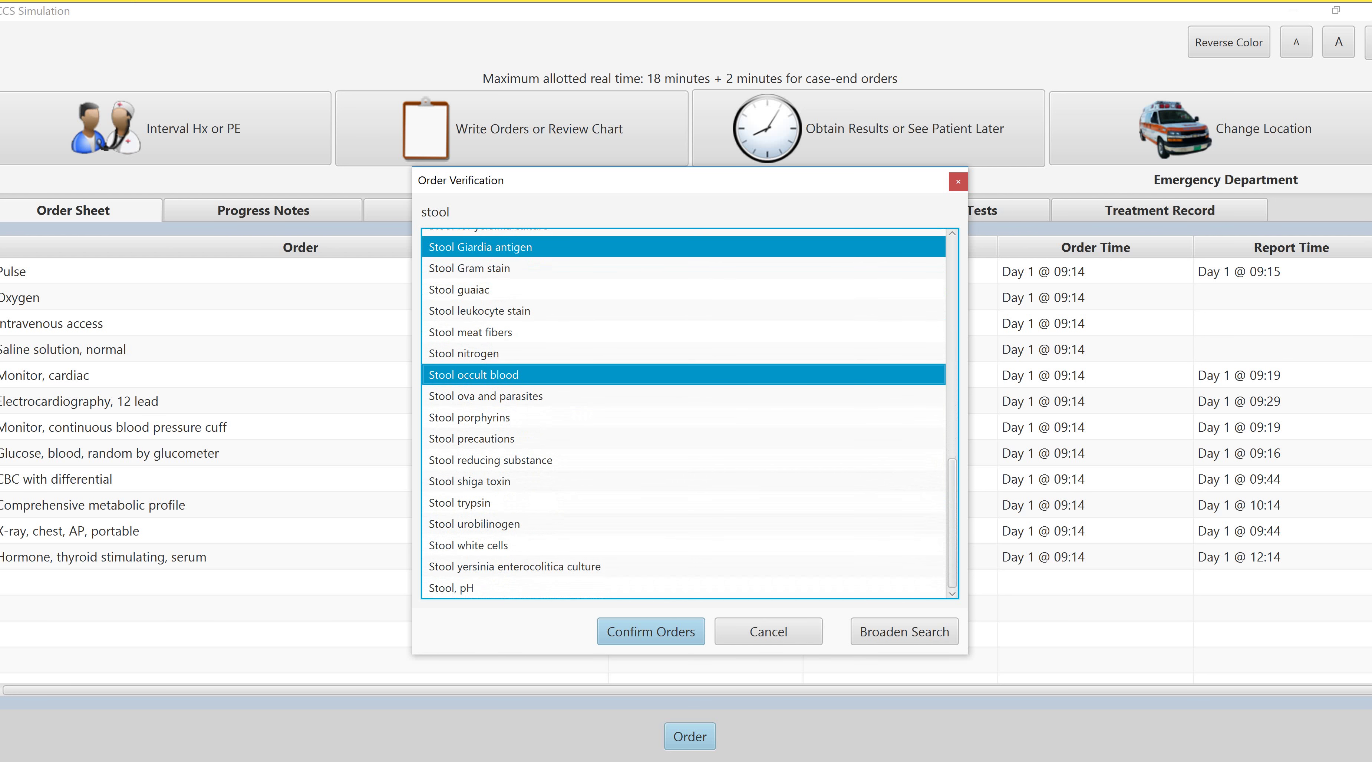
{"action": "left_click", "coordinate": [469, 481], "text": "ctrl"}
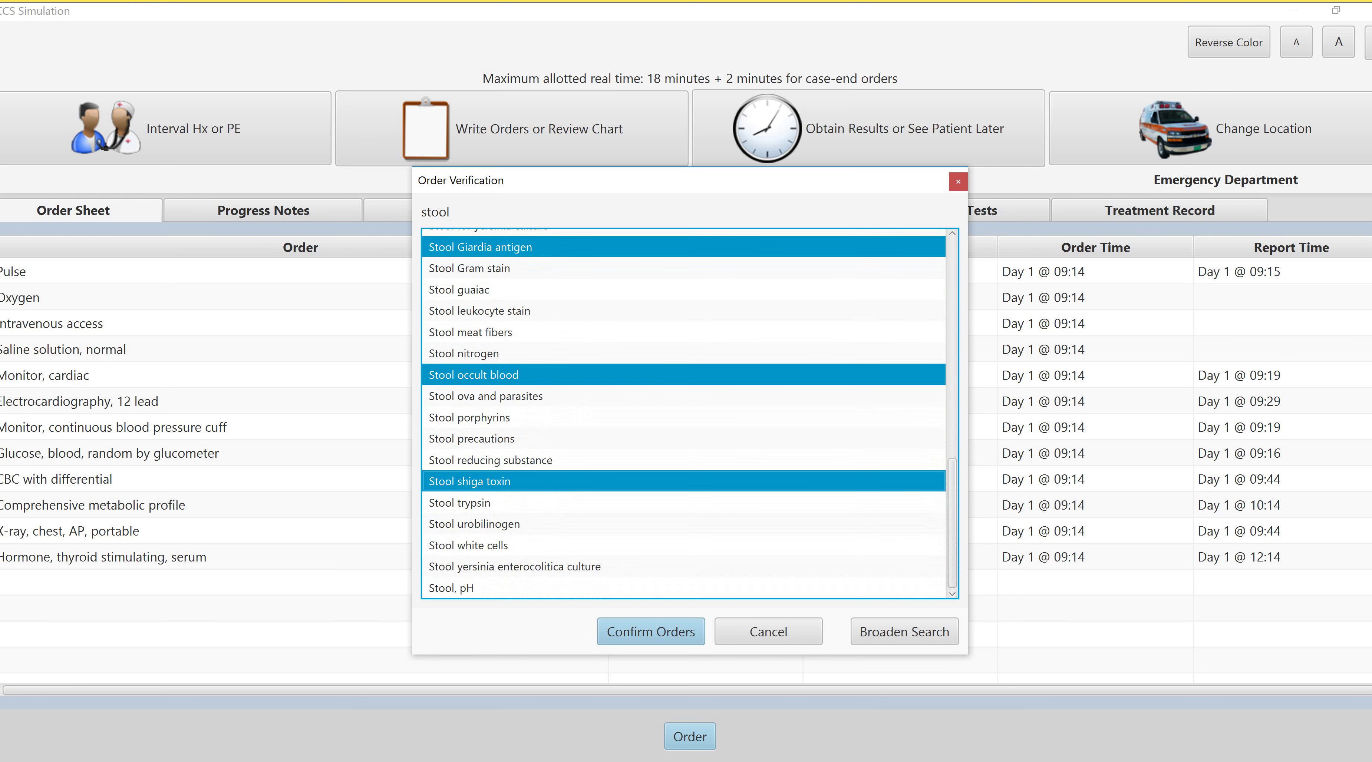
{"action": "left_click", "coordinate": [468, 545], "text": "ctrl"}
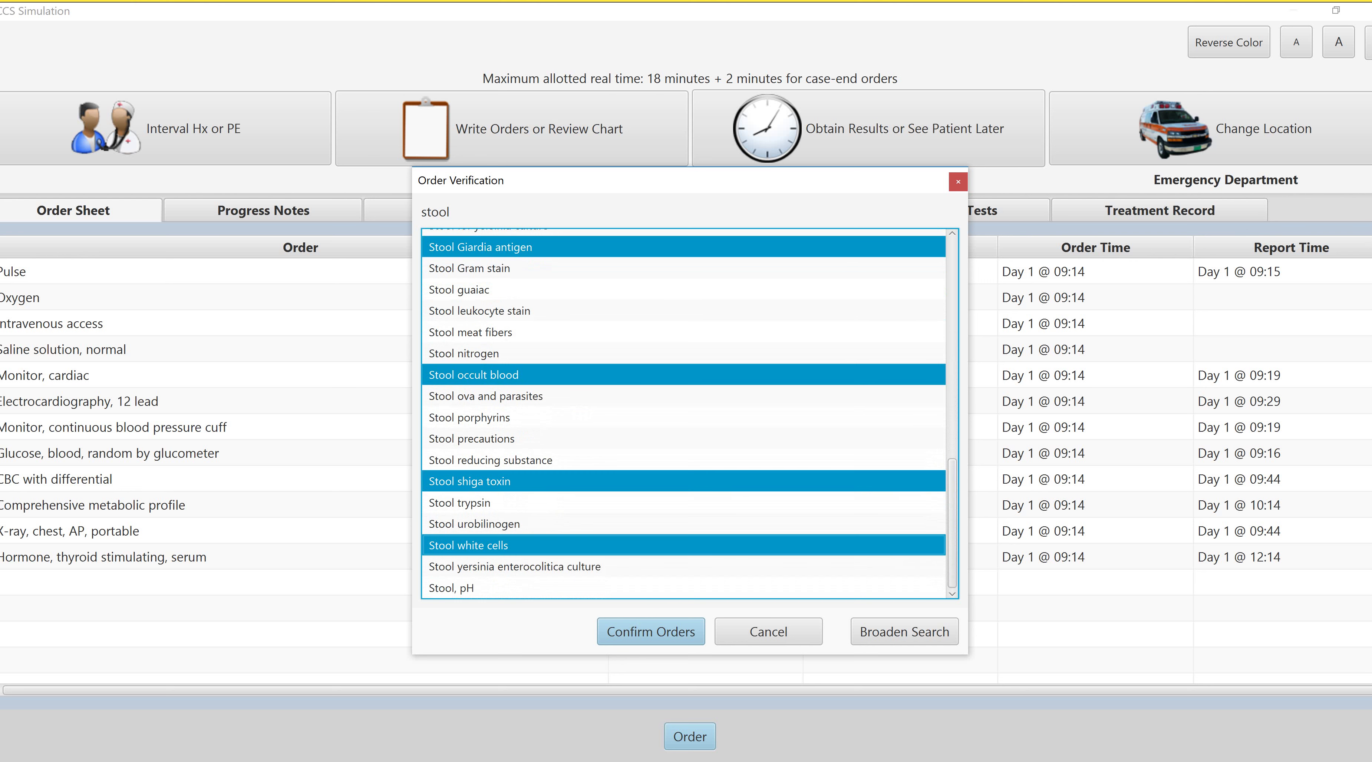
{"action": "left_click", "coordinate": [451, 588], "text": "ctrl"}
{"action": "scroll", "coordinate": [684, 413], "scroll_direction": "up", "scroll_amount": 10}
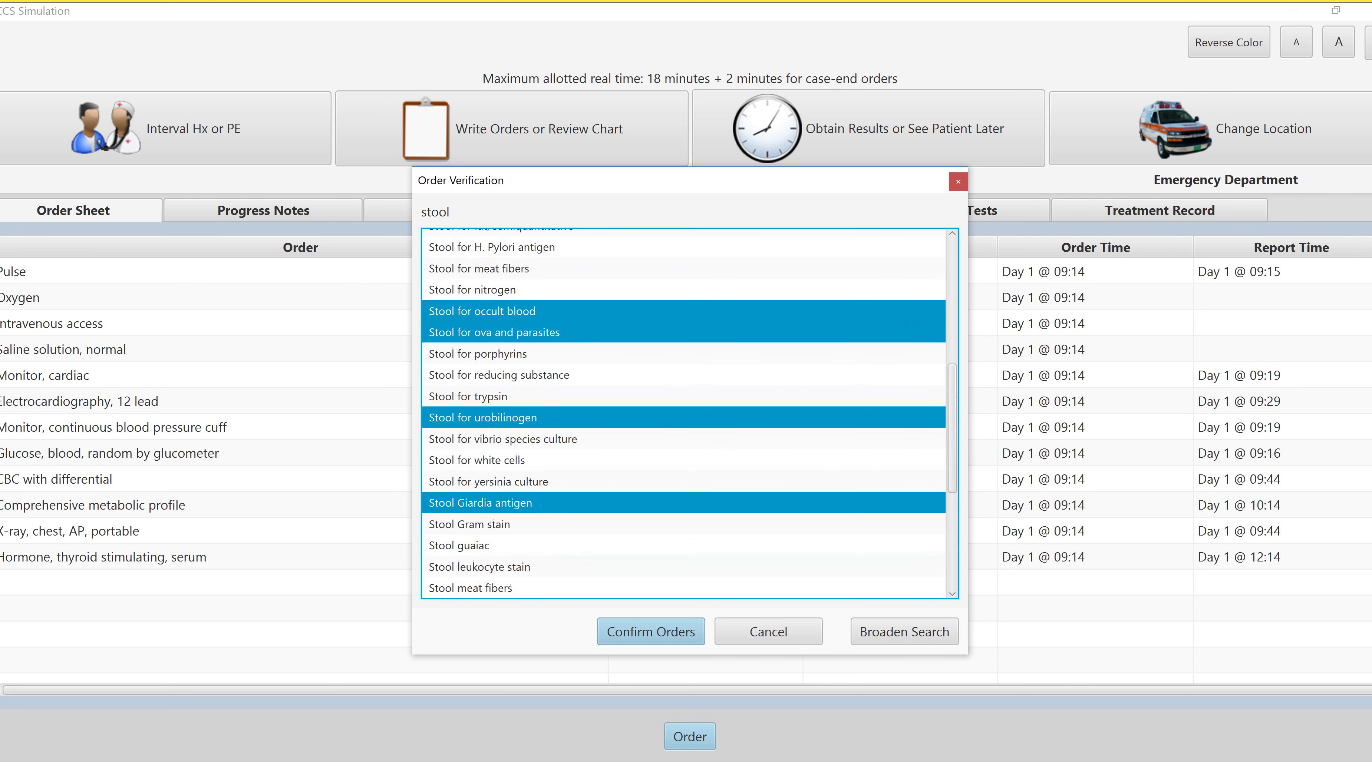
Confirm the selected stool tests and order each of them stat with no repeat frequency
{"action": "left_click", "coordinate": [651, 632]}
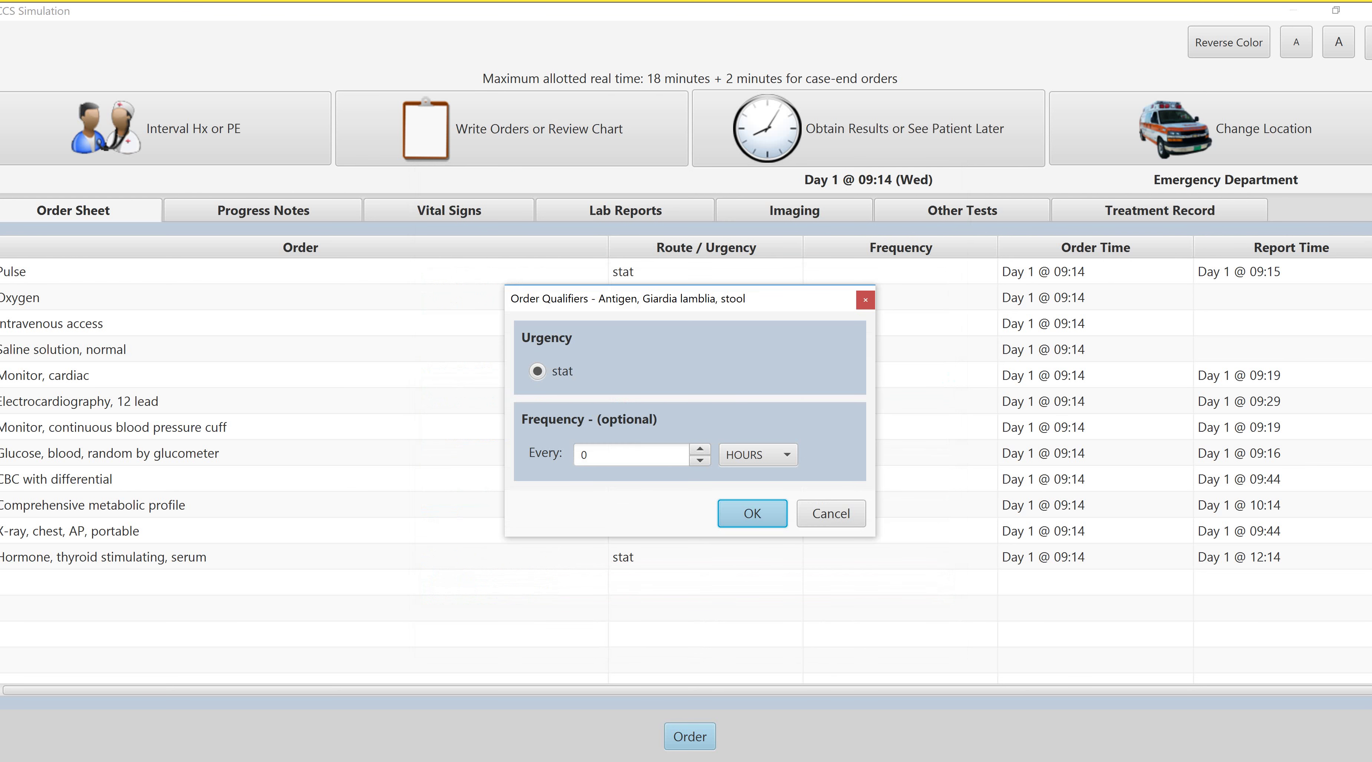
{"action": "left_click", "coordinate": [752, 514]}
{"action": "left_click", "coordinate": [752, 513]}
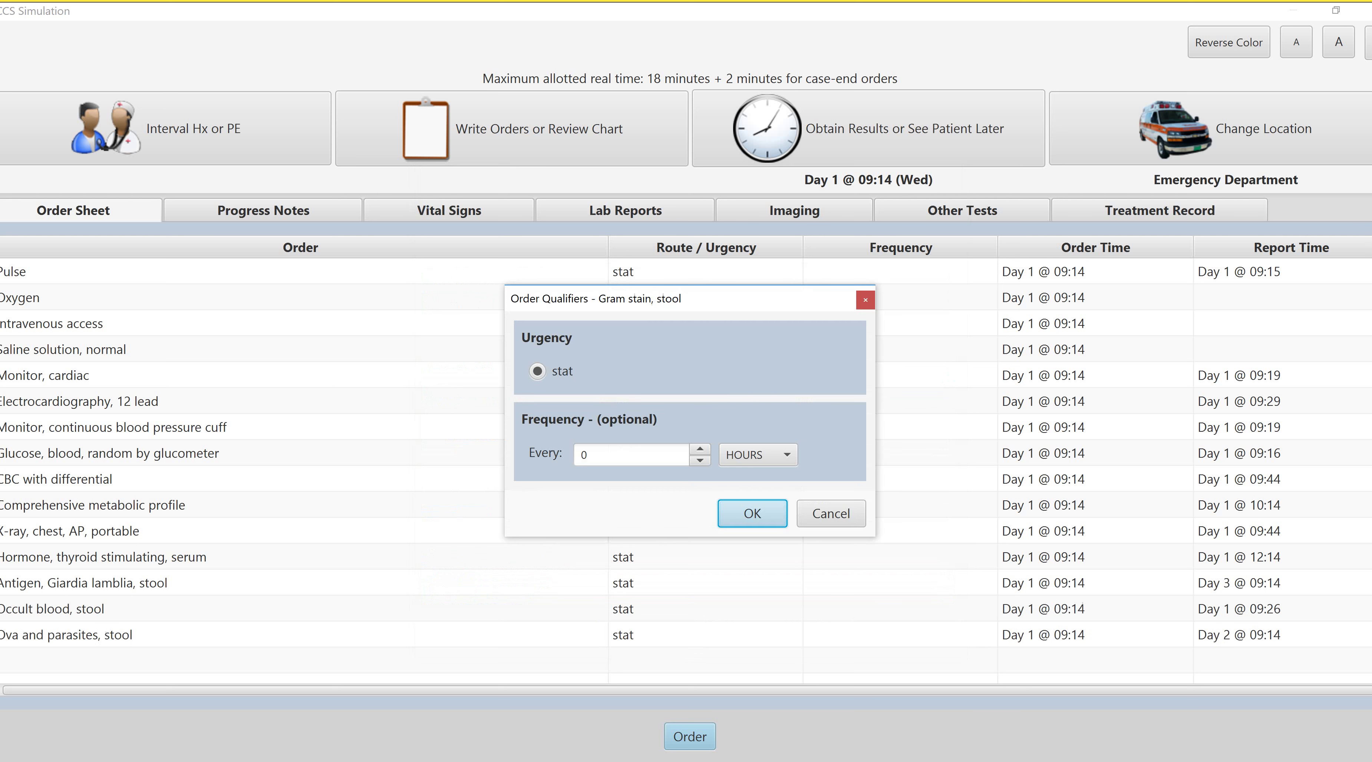
{"action": "left_click", "coordinate": [752, 514]}
{"action": "left_click", "coordinate": [753, 513]}
{"action": "left_click", "coordinate": [753, 514]}
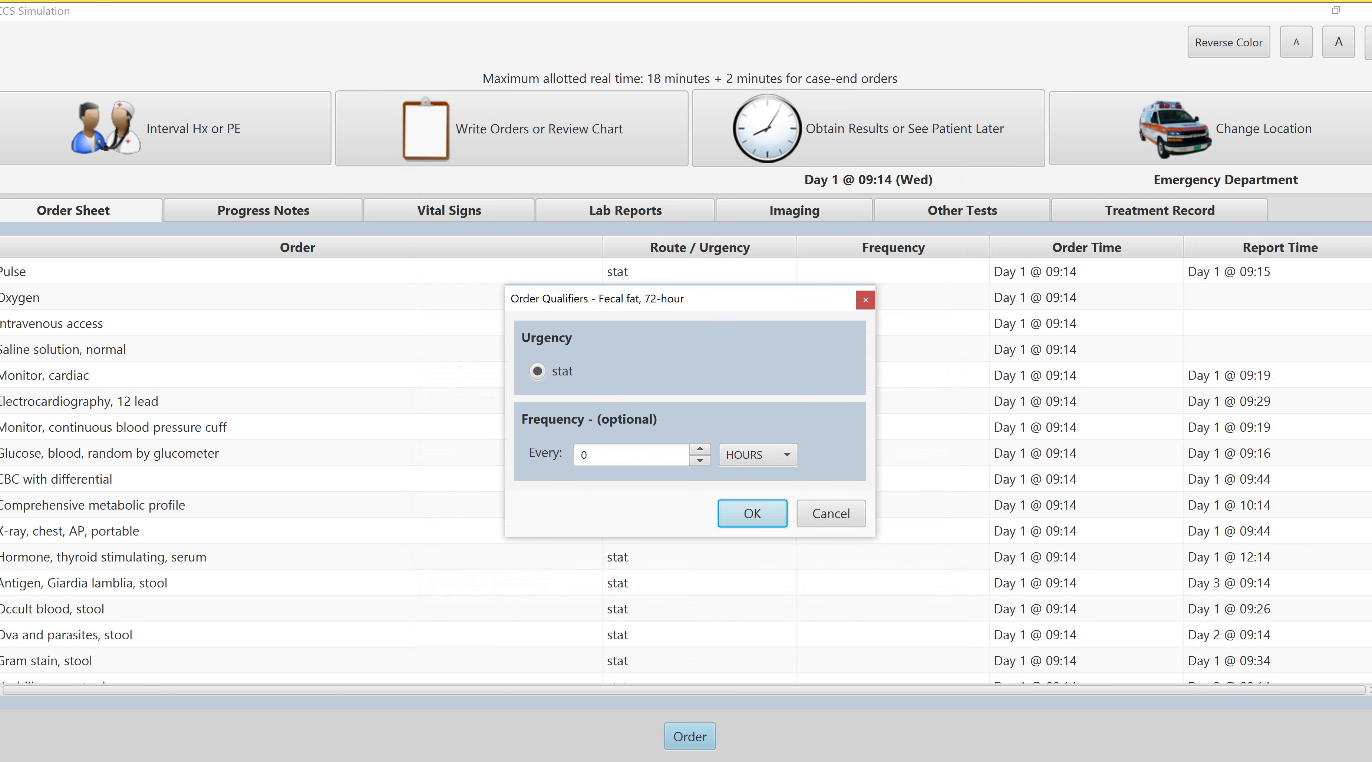
{"action": "left_click", "coordinate": [752, 513]}
{"action": "left_click", "coordinate": [752, 514]}
{"action": "left_click", "coordinate": [752, 514]}
{"action": "left_click", "coordinate": [752, 513]}
Process the FOBT order, and order the erythrocyte sedimentation rate and urinalysis stat
{"action": "key", "text": "Return"}
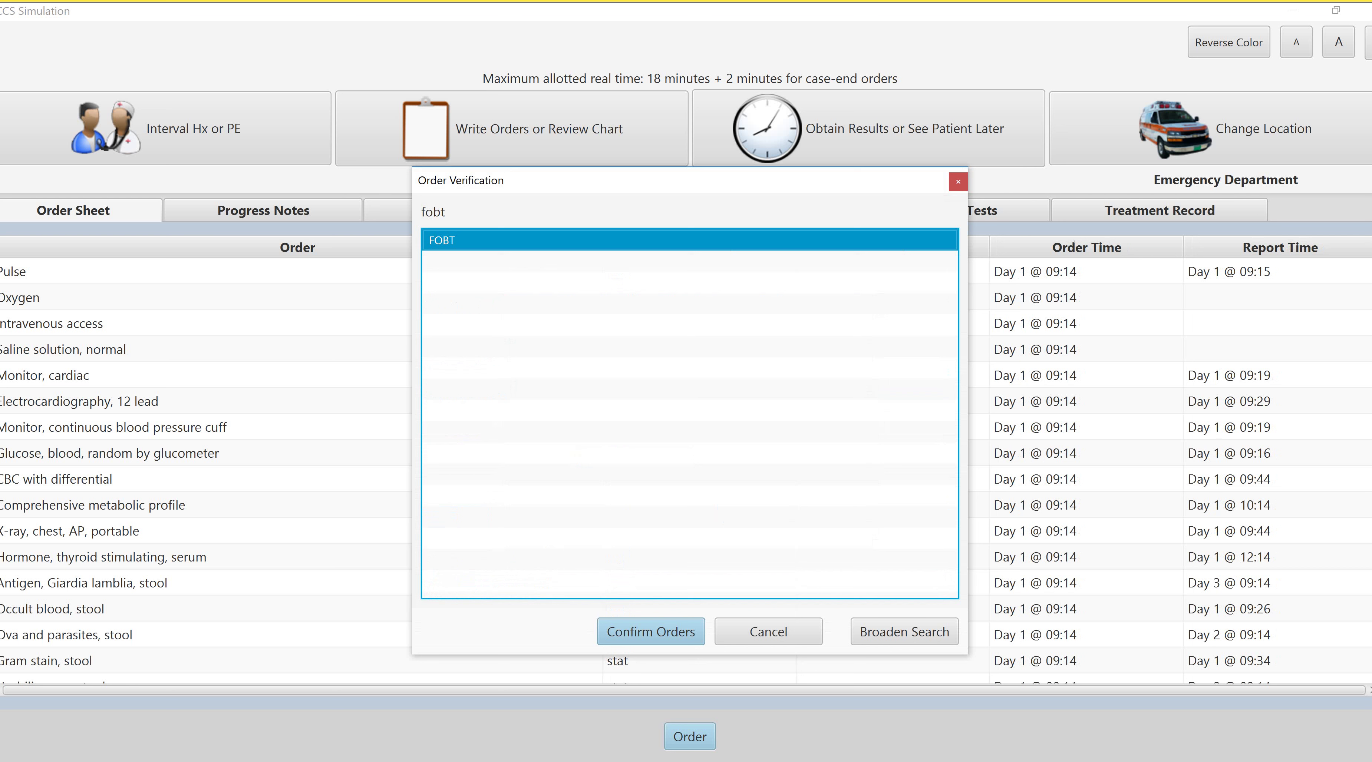
{"action": "key", "text": "Return"}
{"action": "left_click", "coordinate": [651, 631]}
{"action": "key", "text": "Return"}
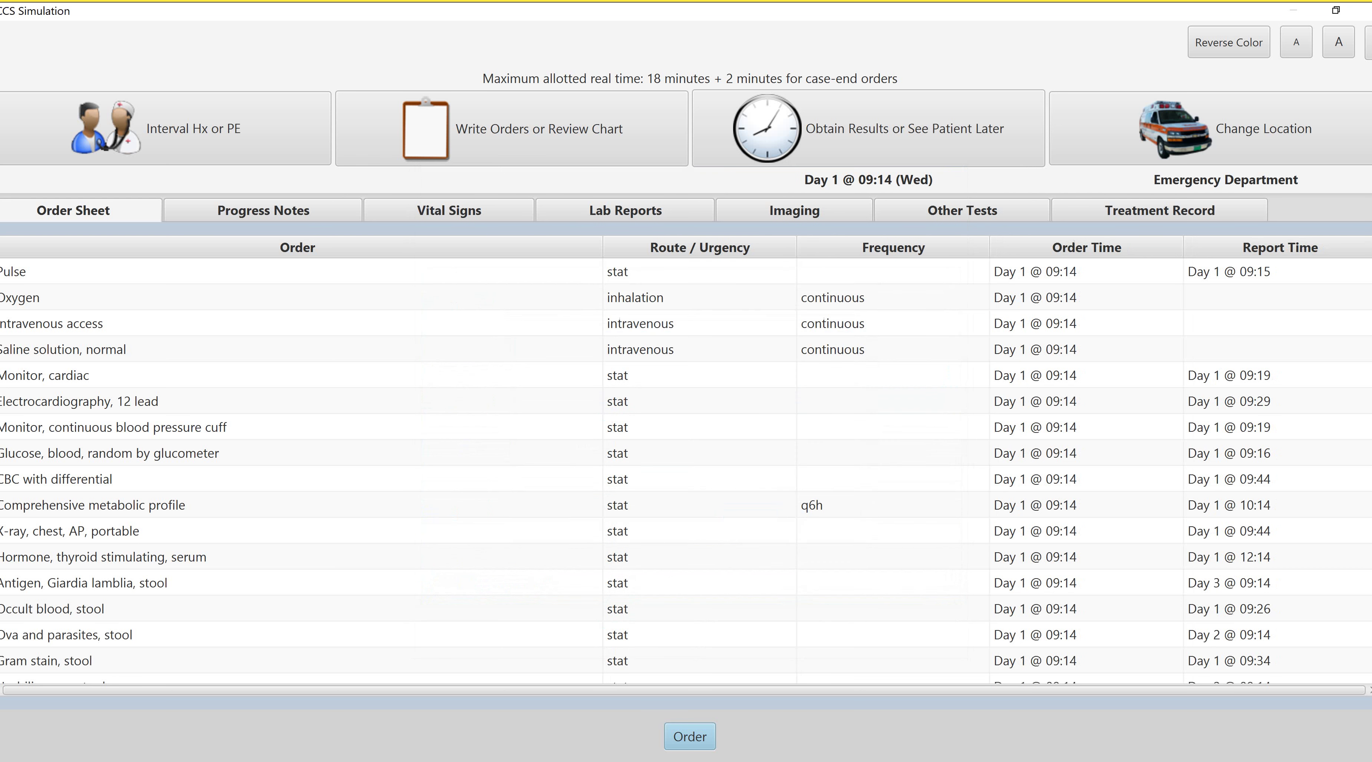
{"action": "key", "text": "Return"}
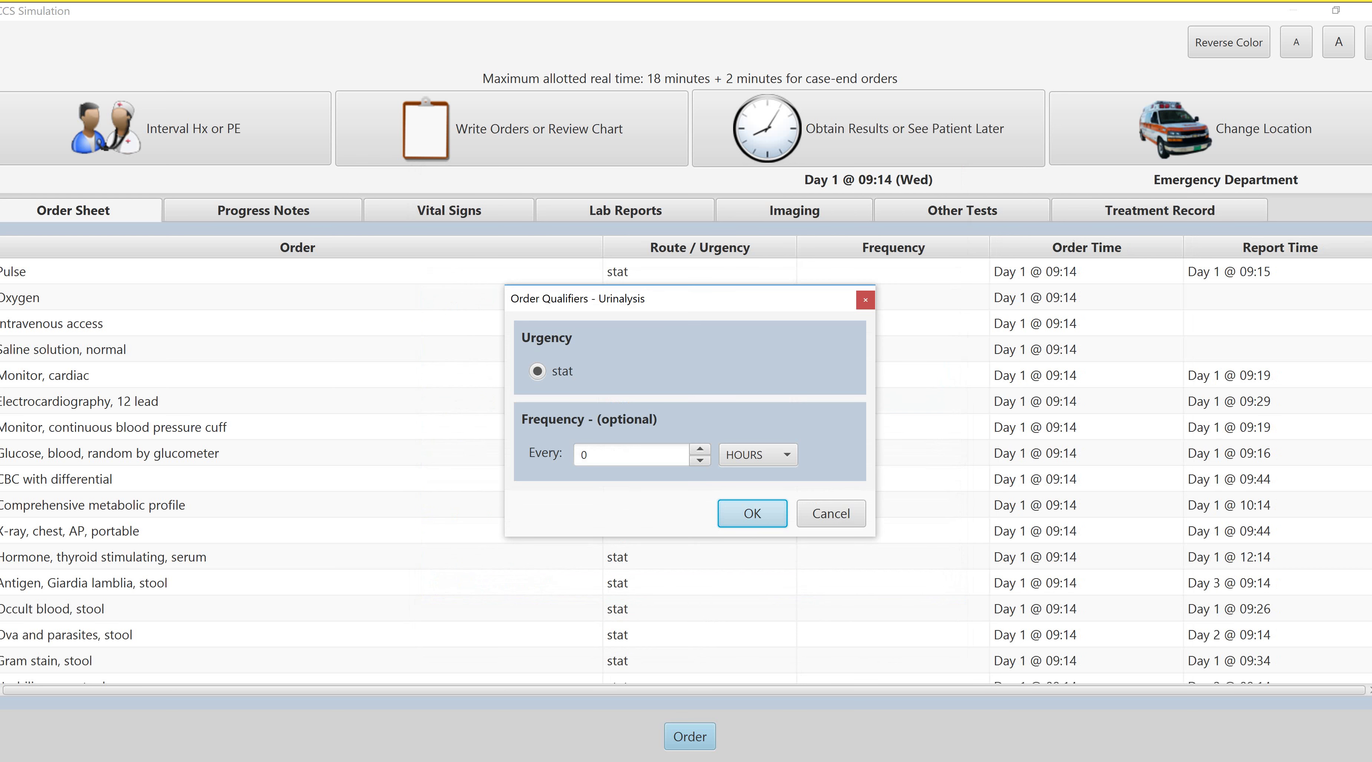
{"action": "key", "text": "Return"}
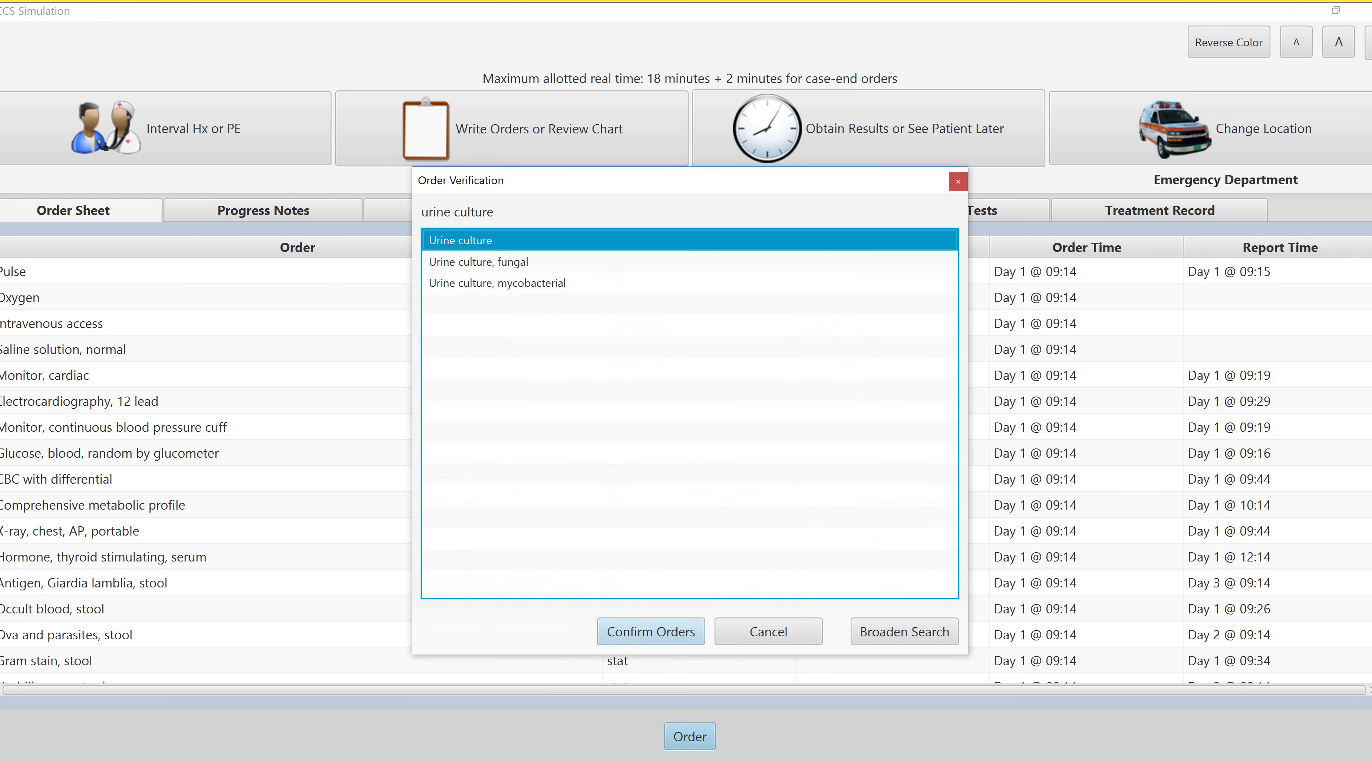
Order the bacterial urine culture and the bacterial blood culture stat
{"action": "left_click", "coordinate": [651, 631]}
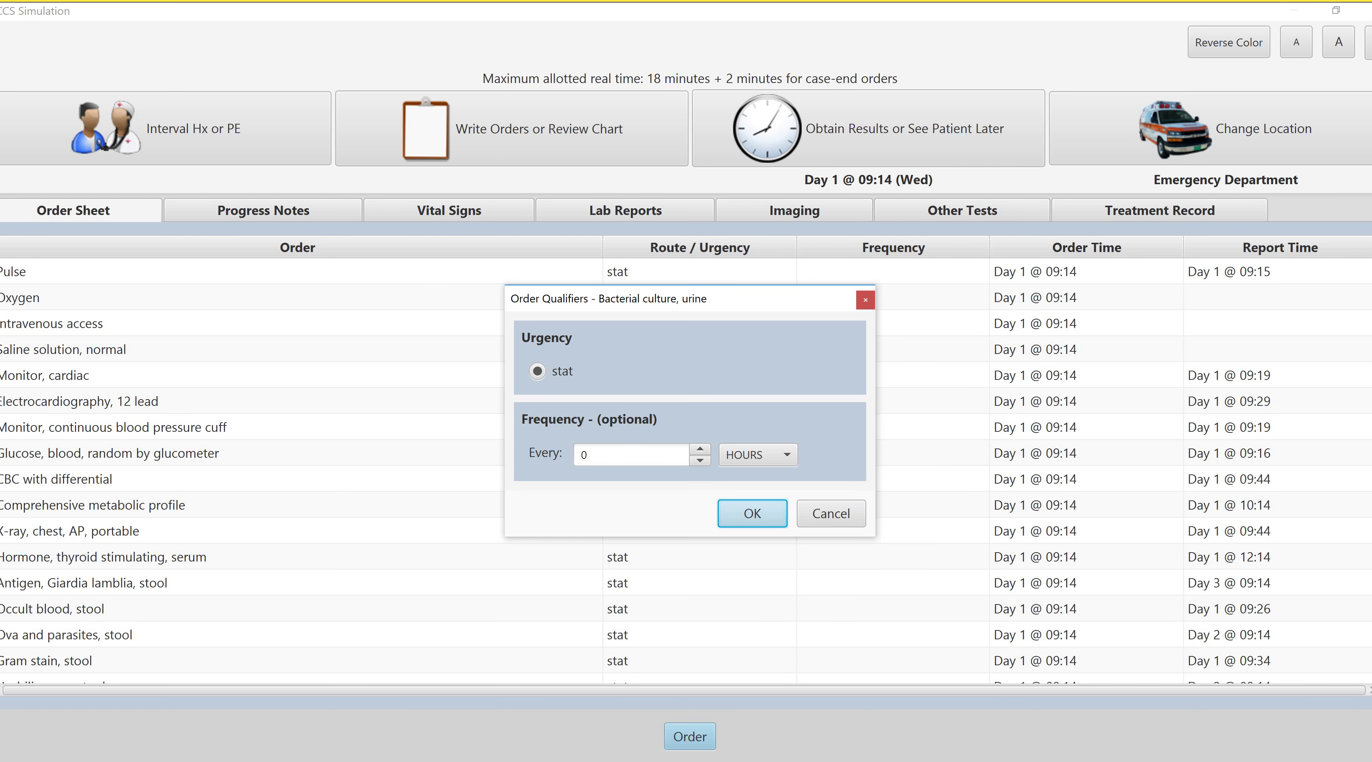
{"action": "key", "text": "Return"}
{"action": "key", "text": "Tab"}
{"action": "key", "text": "Return"}
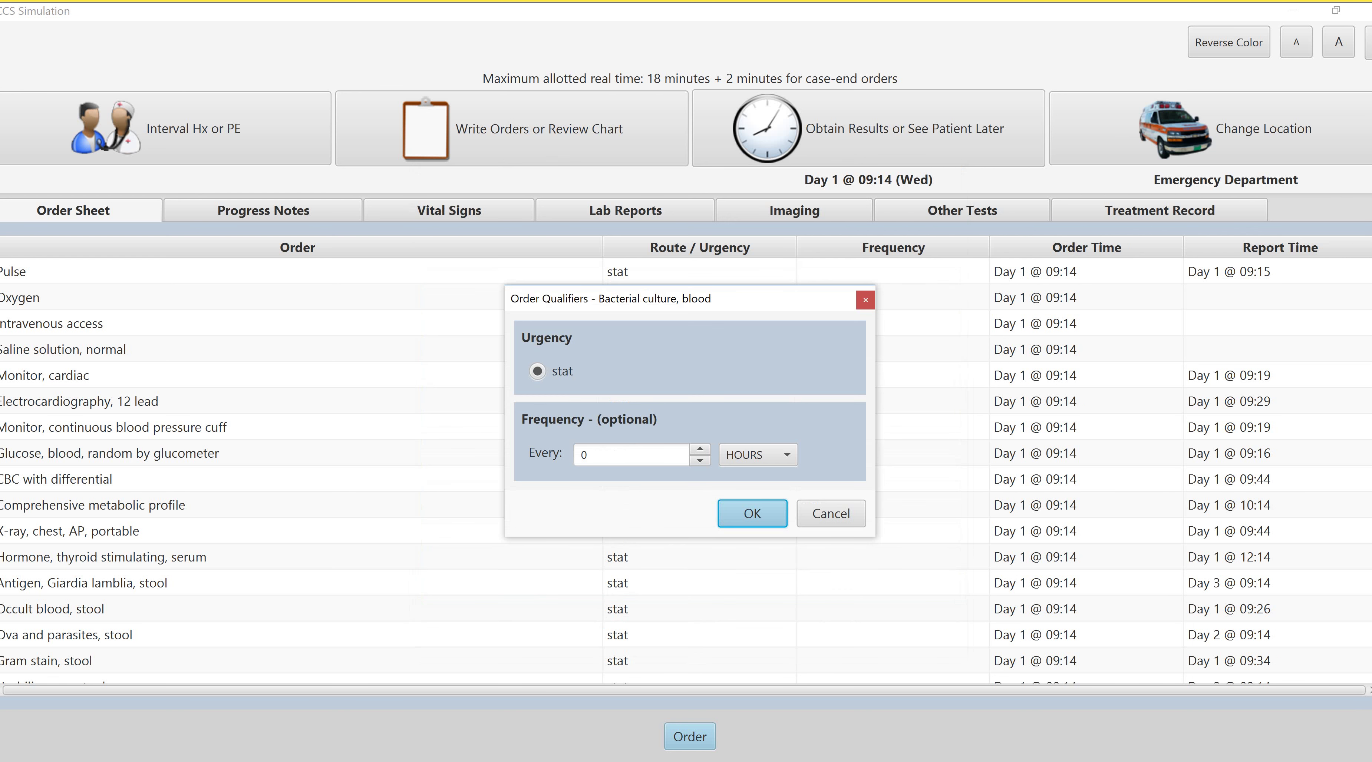
{"action": "key", "text": "Return"}
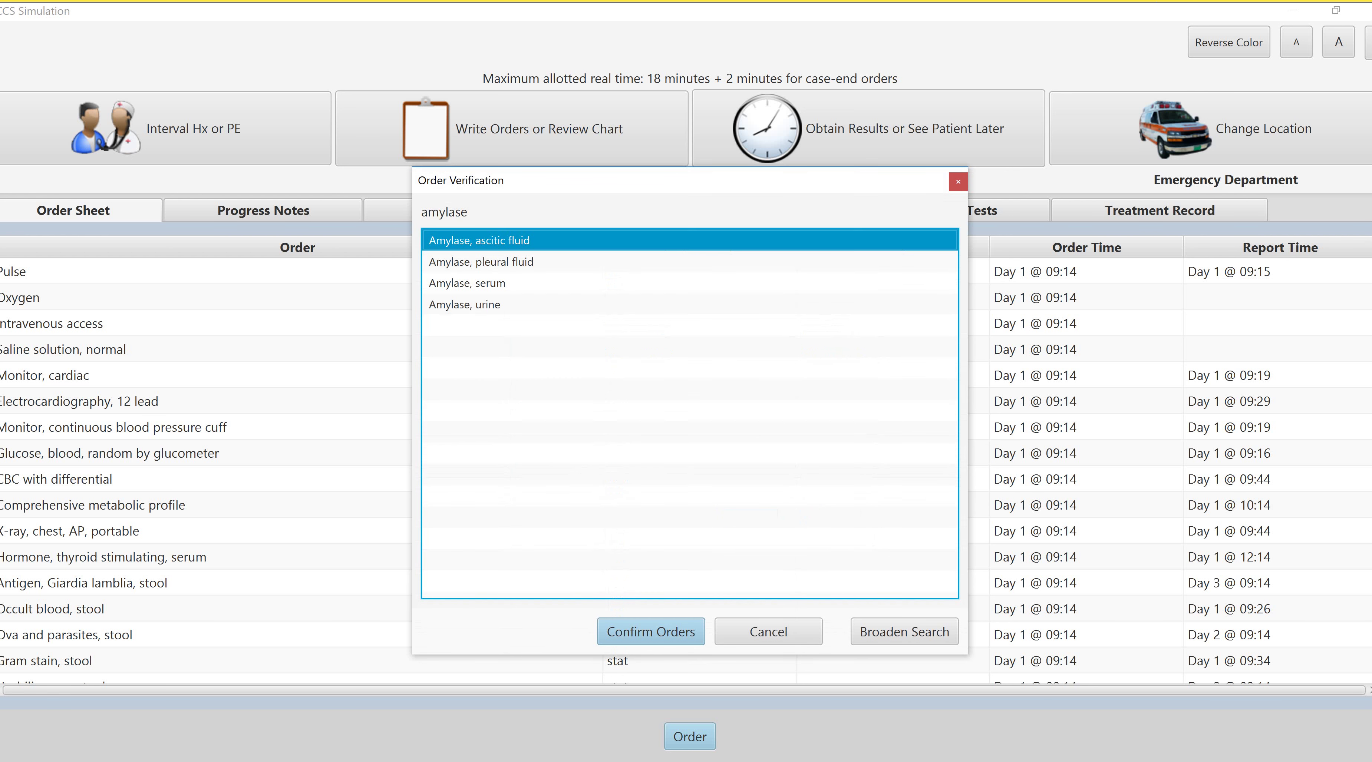
Choose serum amylase from the amylase options and order it stat
{"action": "left_click", "coordinate": [467, 283]}
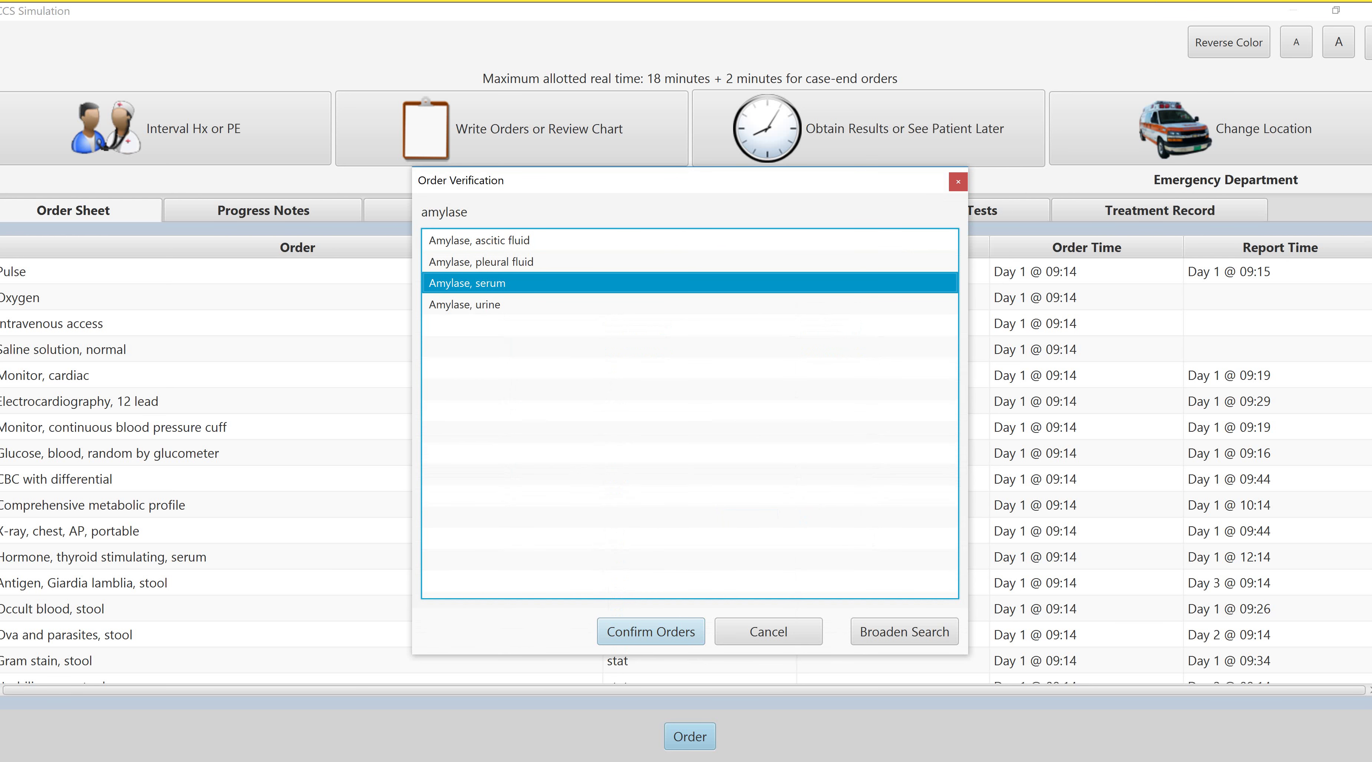
{"action": "key", "text": "Tab"}
{"action": "key", "text": "Return"}
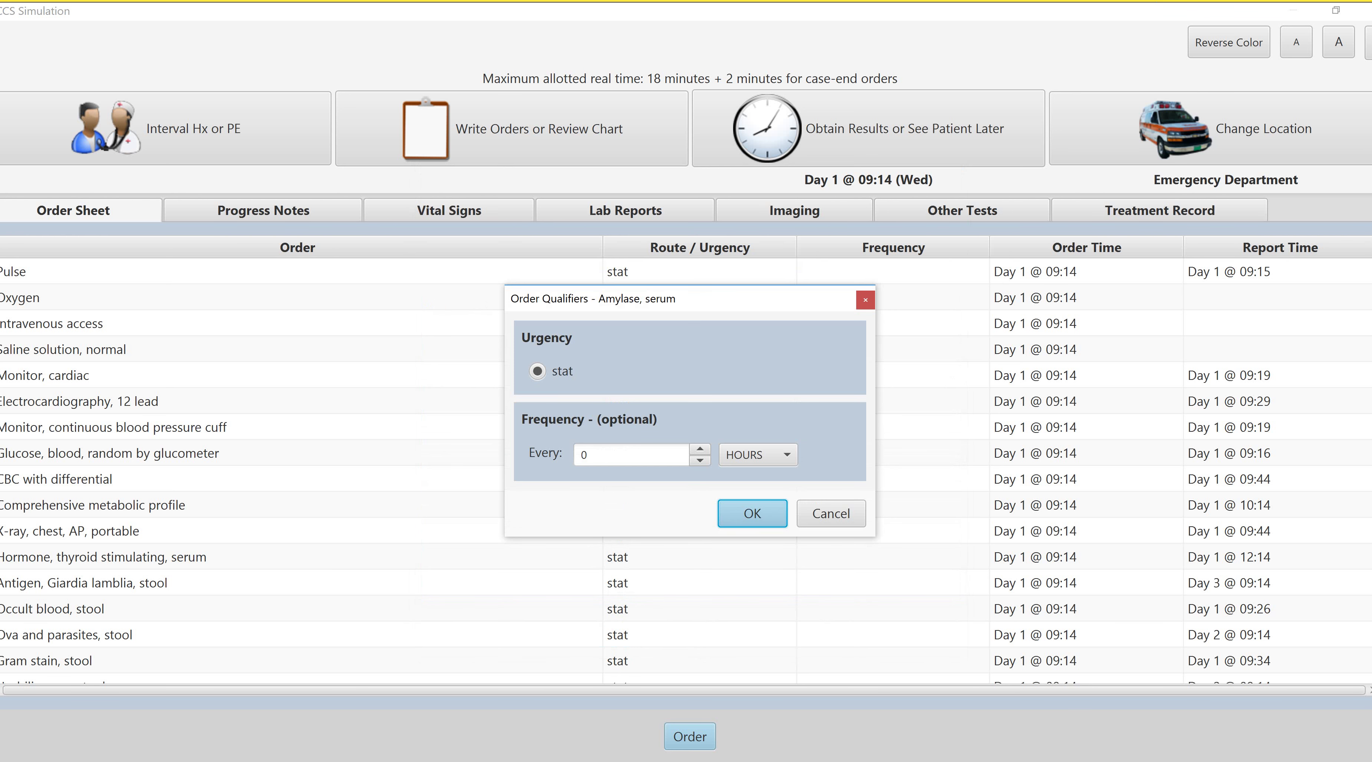
{"action": "key", "text": "Return"}
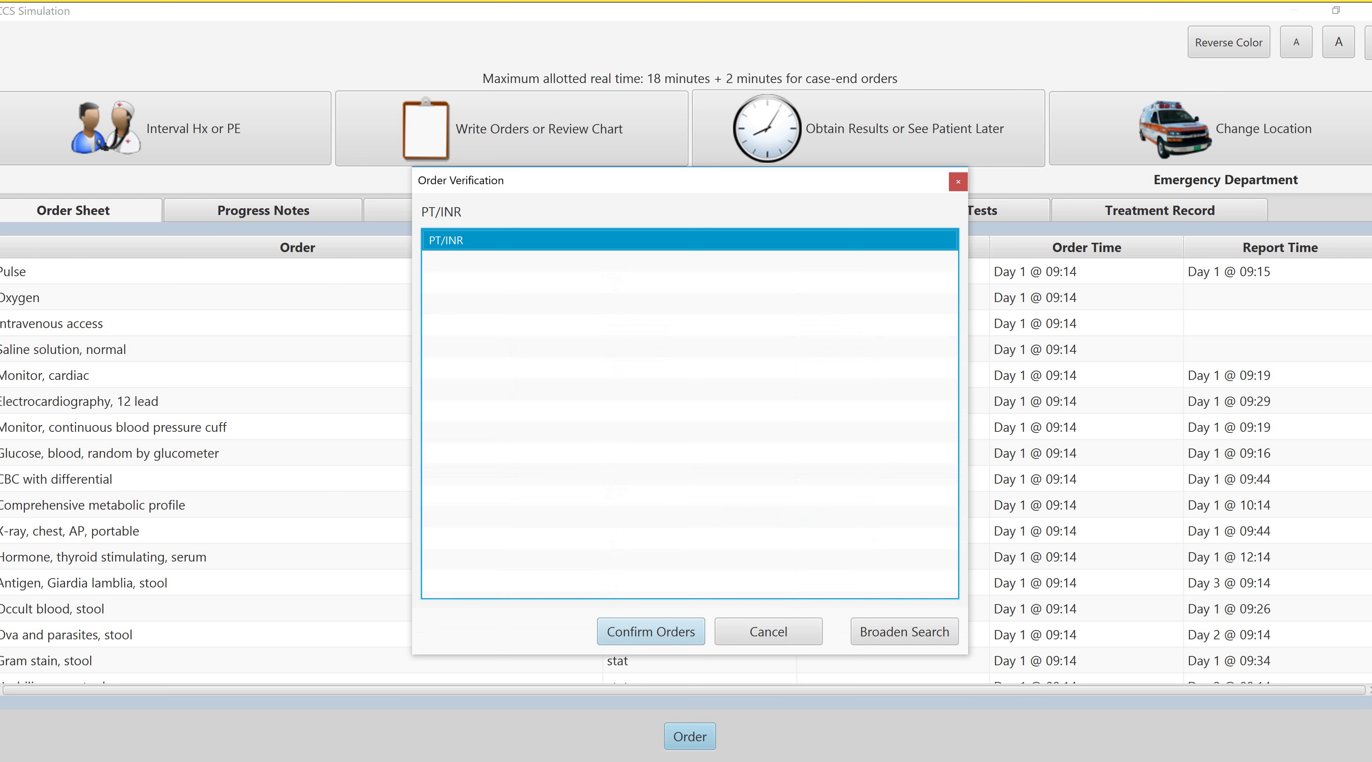
Order PT/INR and PTT for the patient as stat tests
{"action": "key", "text": "Return"}
{"action": "key", "text": "Return"}
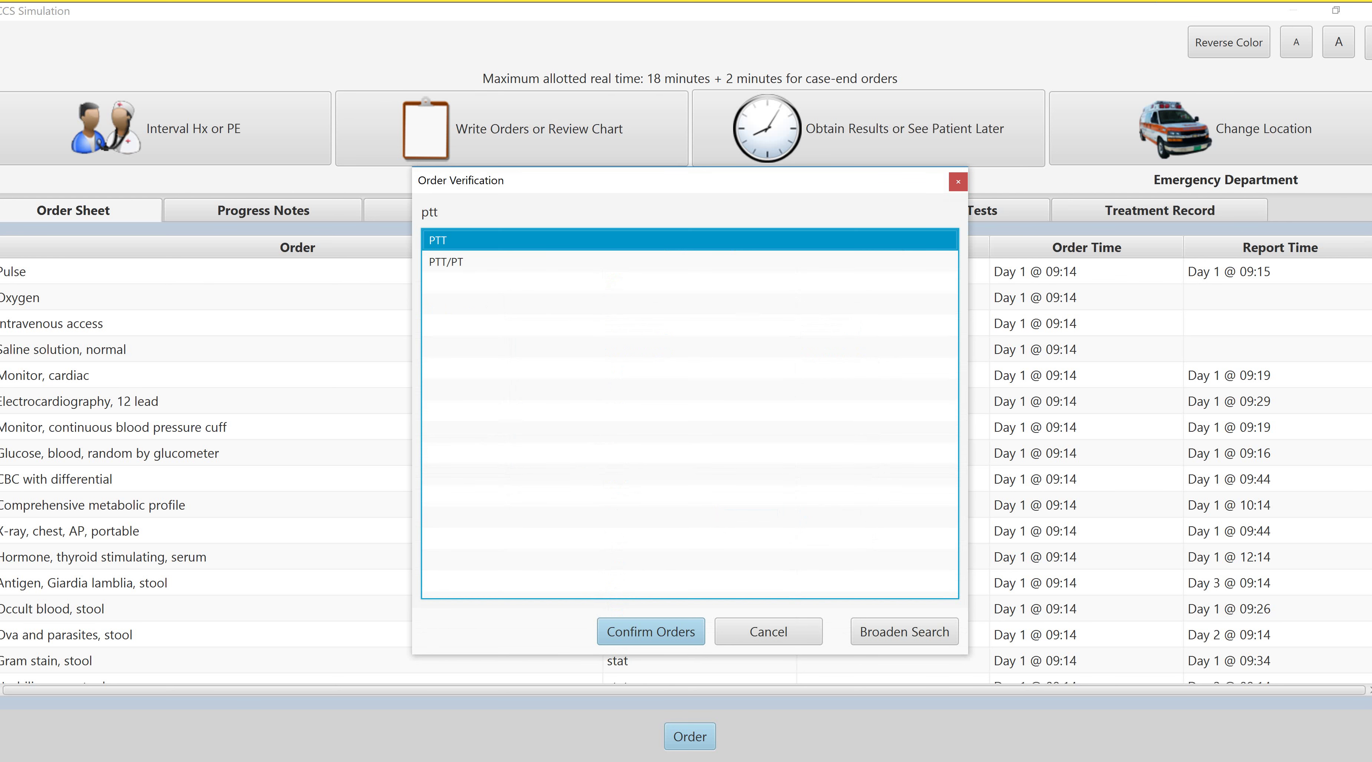
{"action": "key", "text": "Return"}
{"action": "key", "text": "Return"}
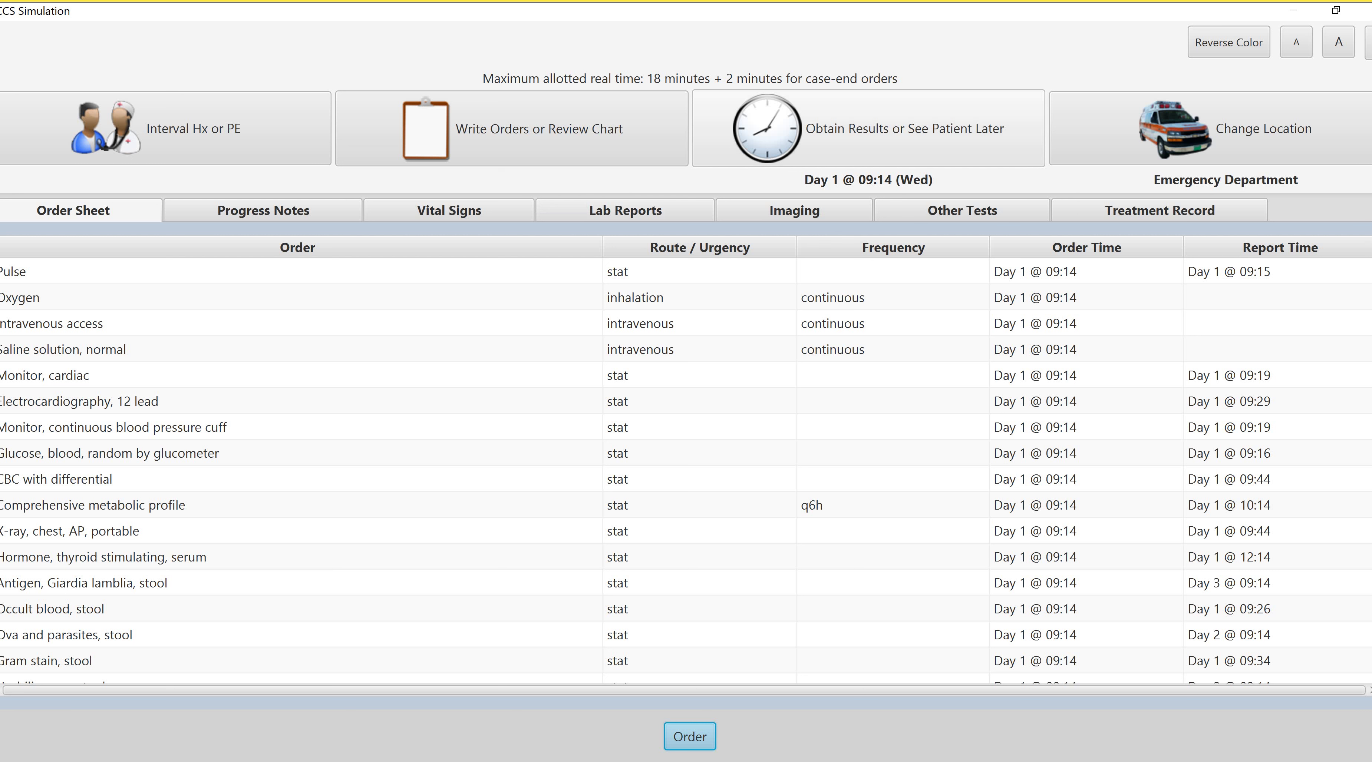
Review the order sheet and advance the clock with a case reevaluation set for Day 1 at 10:14
{"action": "left_click", "coordinate": [512, 128]}
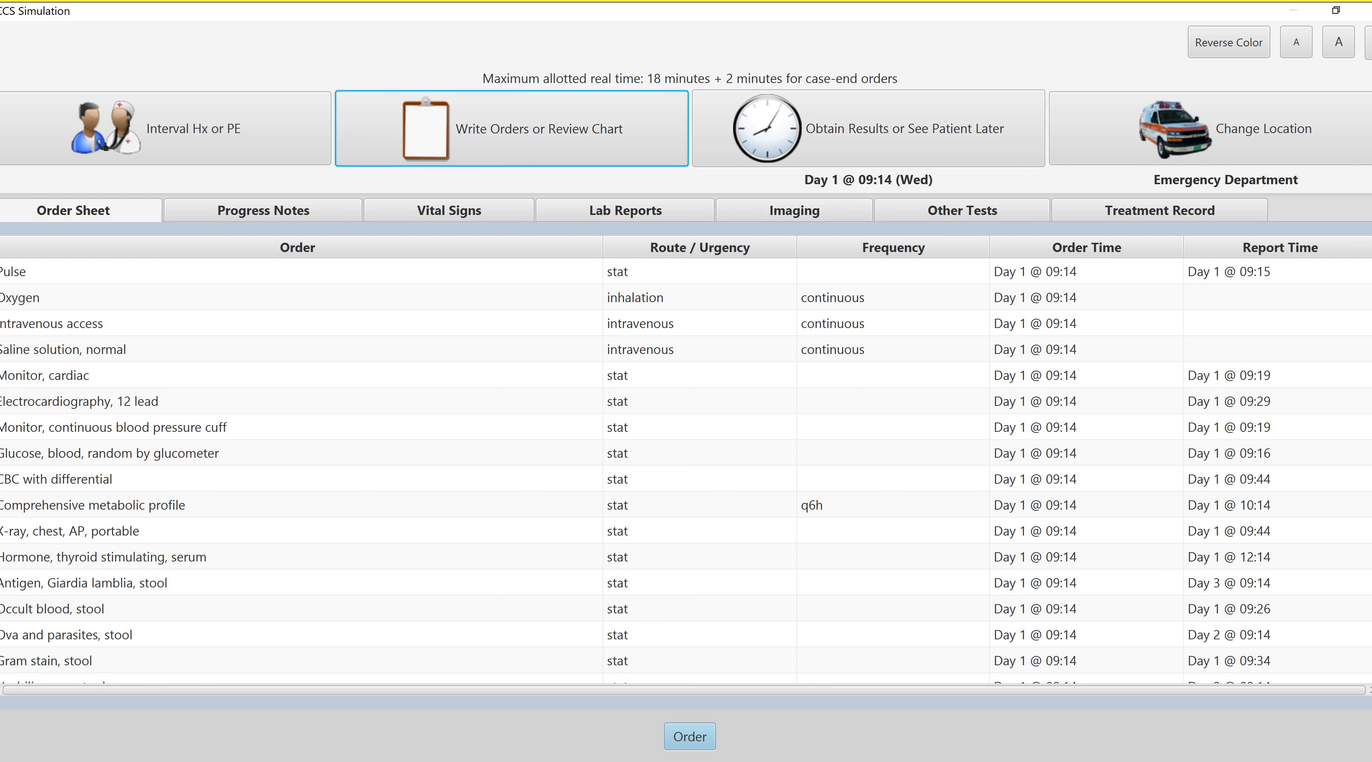
{"action": "scroll", "coordinate": [686, 470], "scroll_direction": "down", "scroll_amount": 5}
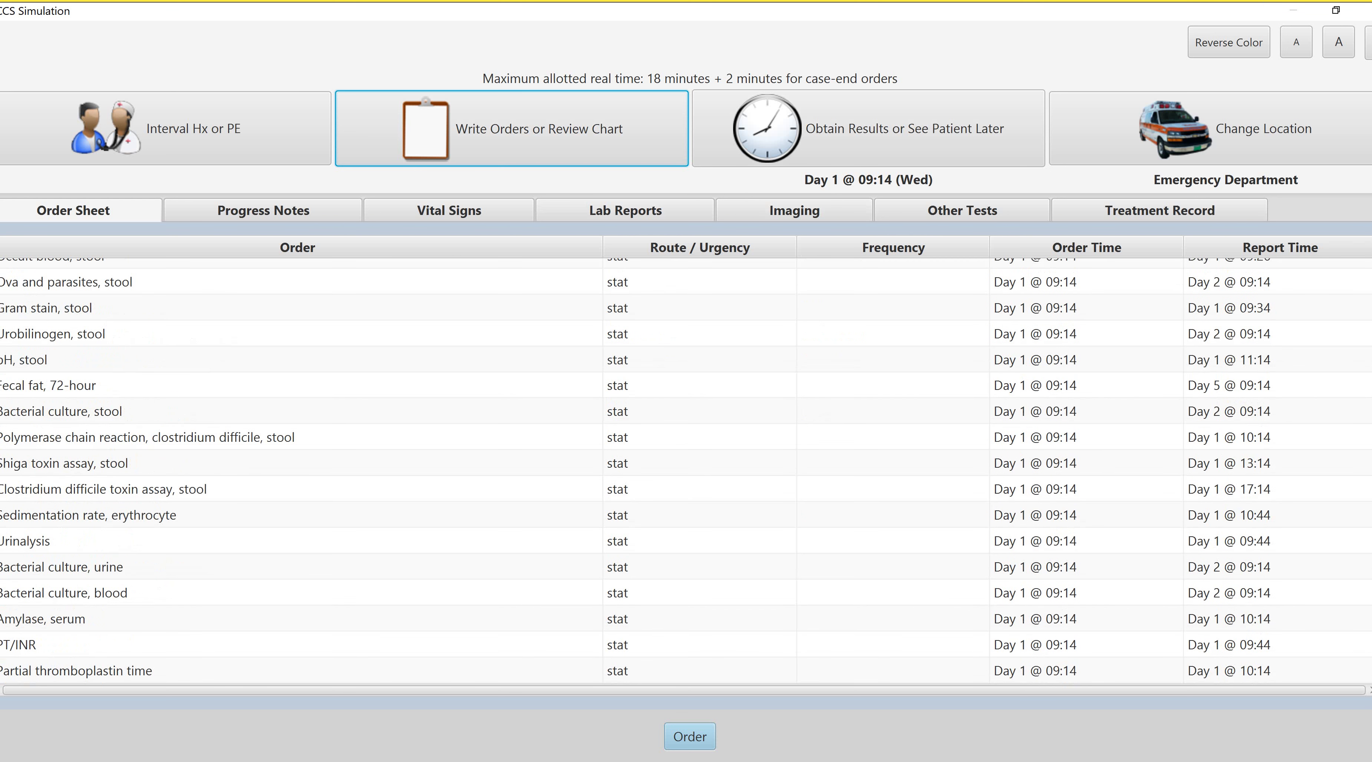
{"action": "left_click", "coordinate": [869, 128]}
{"action": "left_click", "coordinate": [970, 365]}
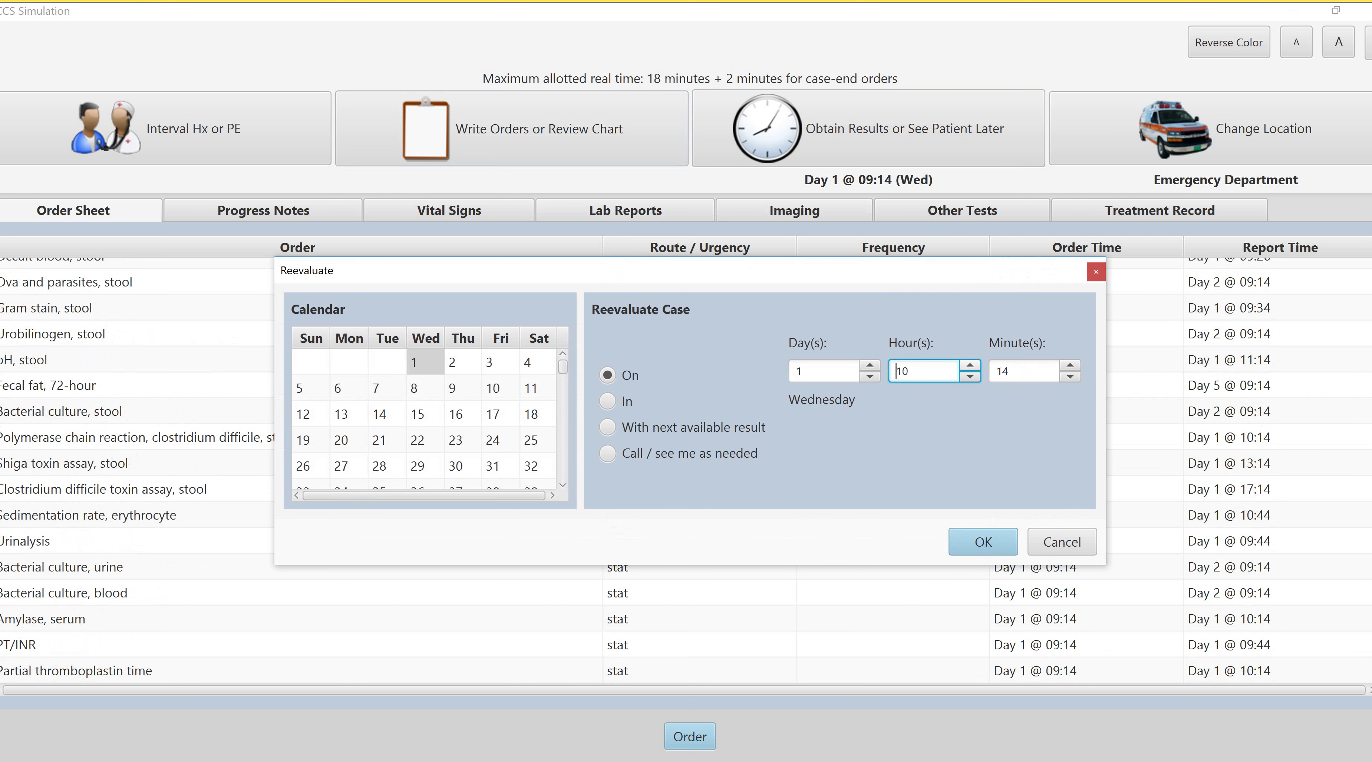
{"action": "left_click", "coordinate": [969, 365]}
{"action": "left_click", "coordinate": [983, 541]}
{"action": "left_click", "coordinate": [983, 542]}
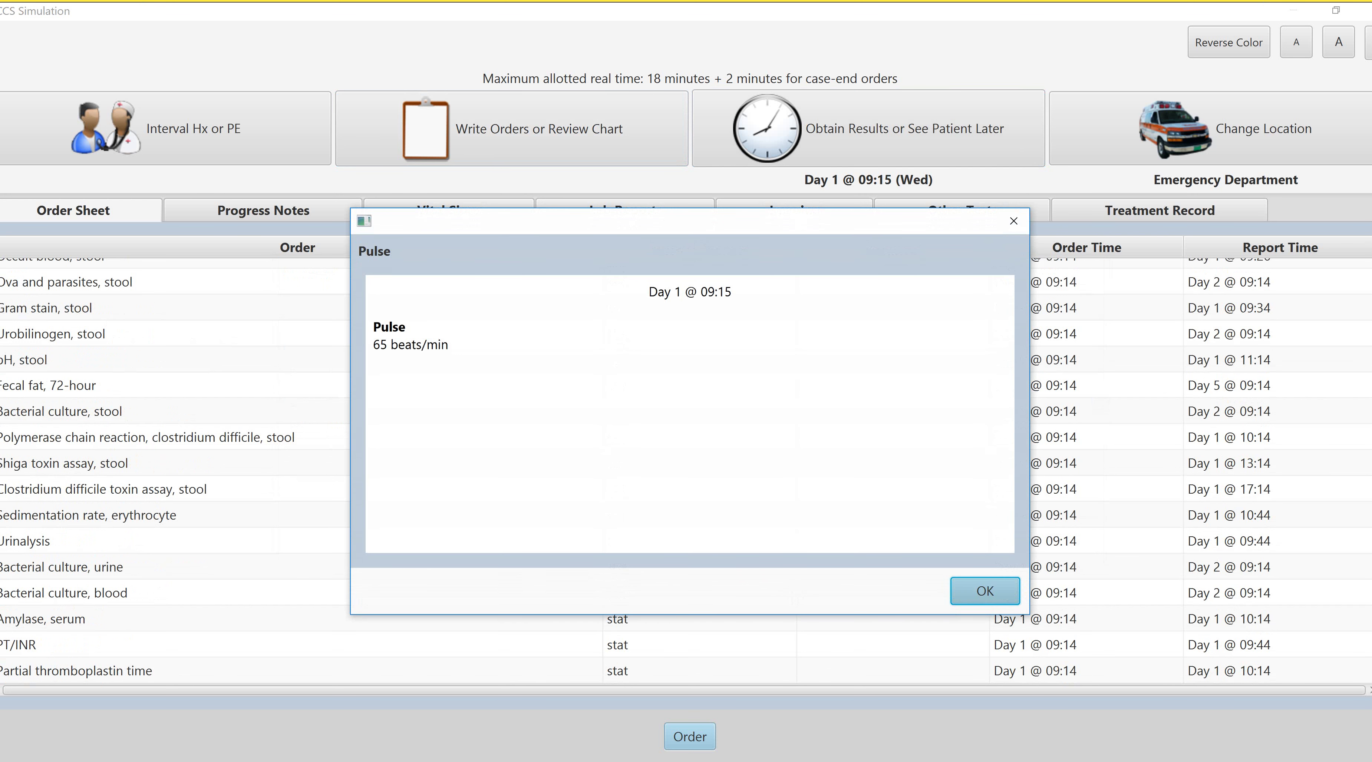
Acknowledge the pulse and glucometer results, continuing the clock advance after each one
{"action": "left_click", "coordinate": [985, 591]}
{"action": "left_click", "coordinate": [808, 451]}
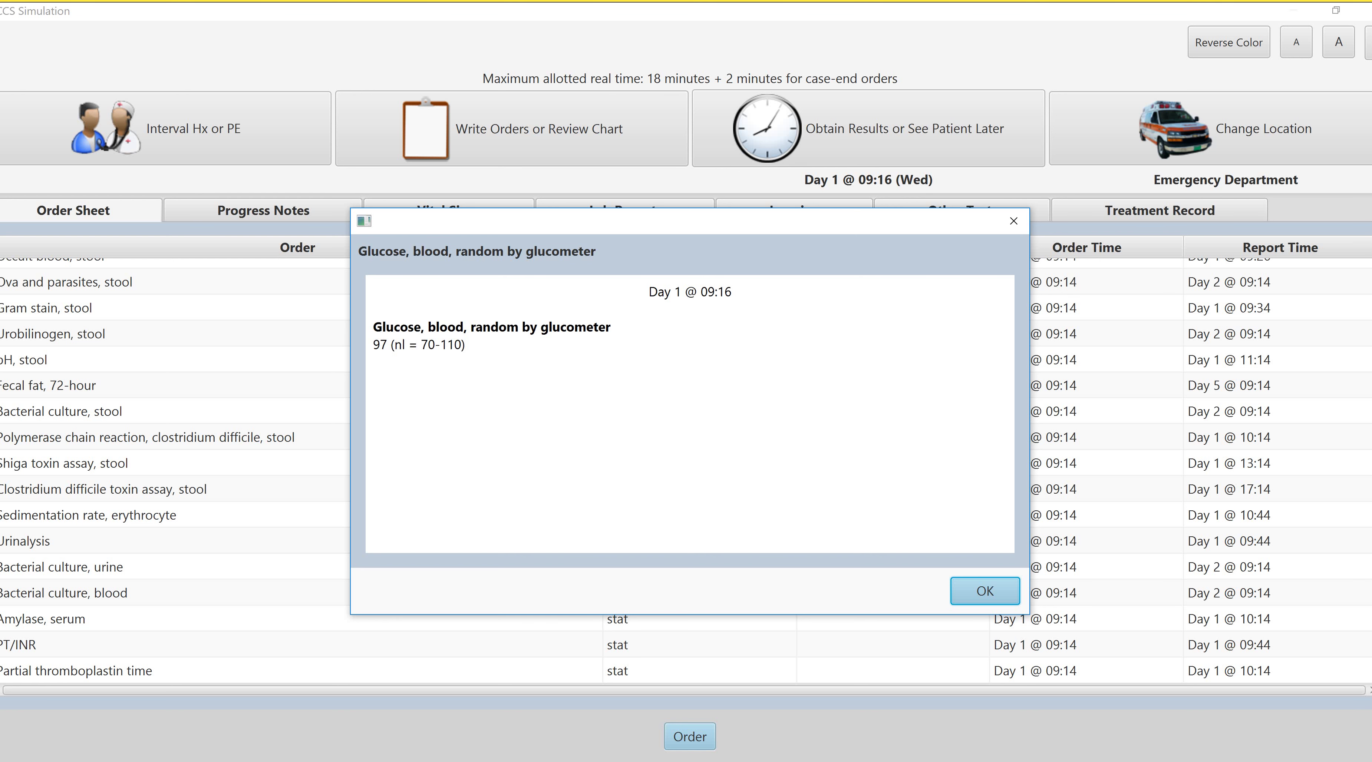
{"action": "key", "text": "Return"}
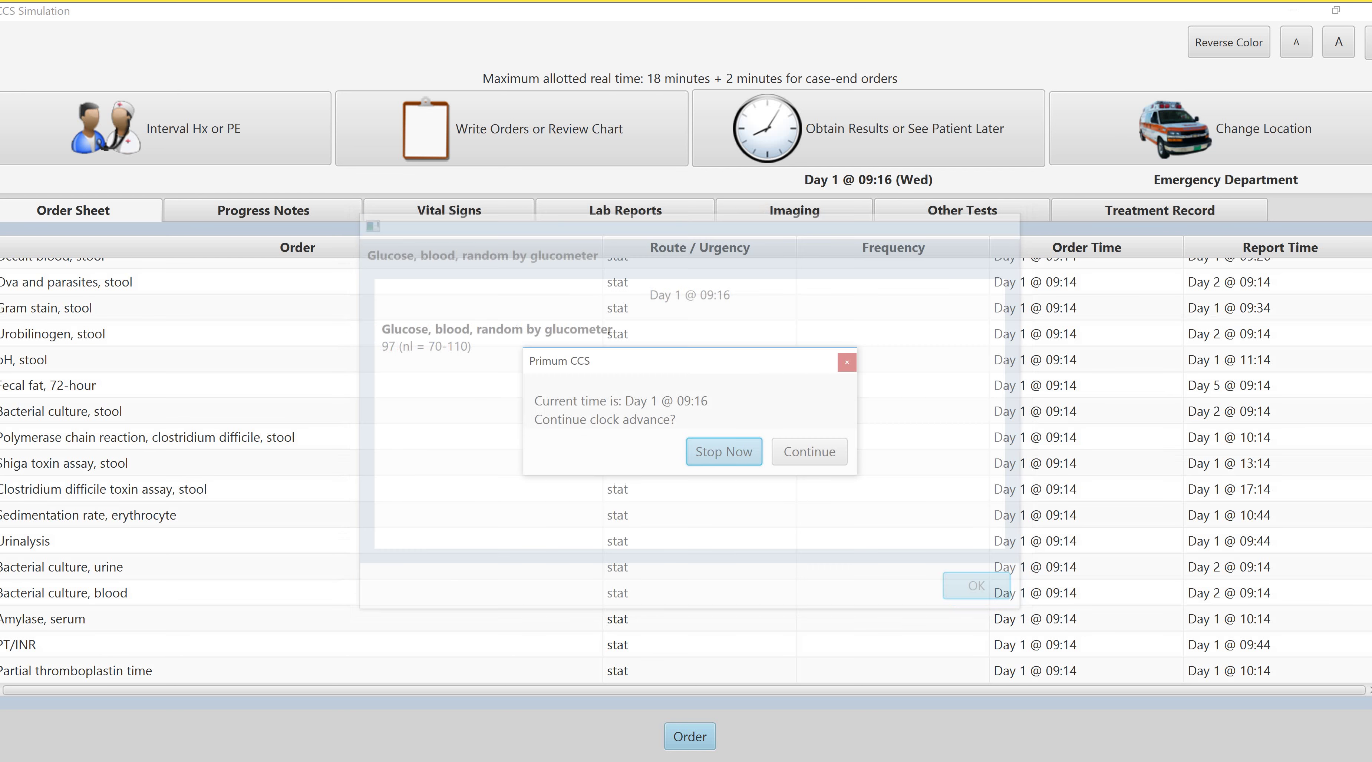
{"action": "key", "text": "Tab"}
{"action": "key", "text": "Return"}
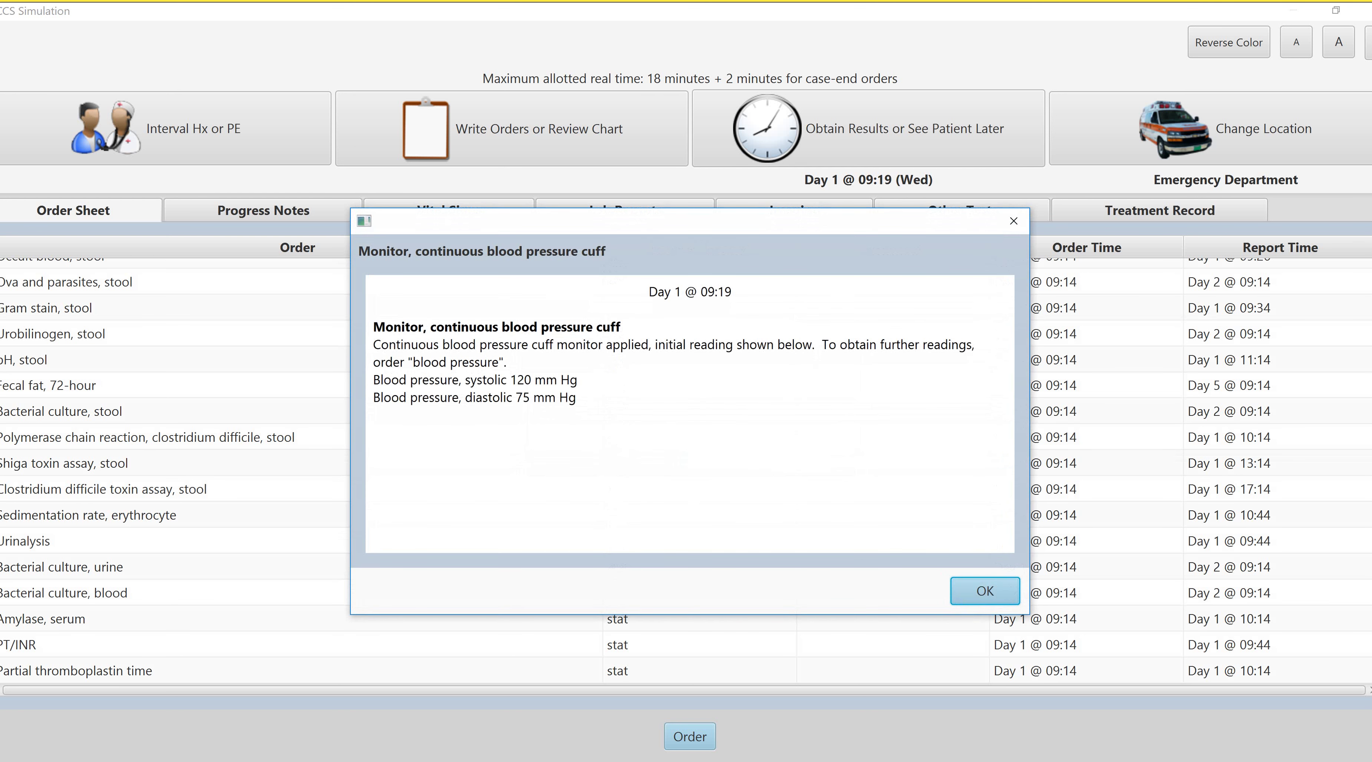
Acknowledge the 09:19 monitor results, continue the clock advance, and acknowledge the stool occult blood result
{"action": "key", "text": "Return"}
{"action": "key", "text": "Return"}
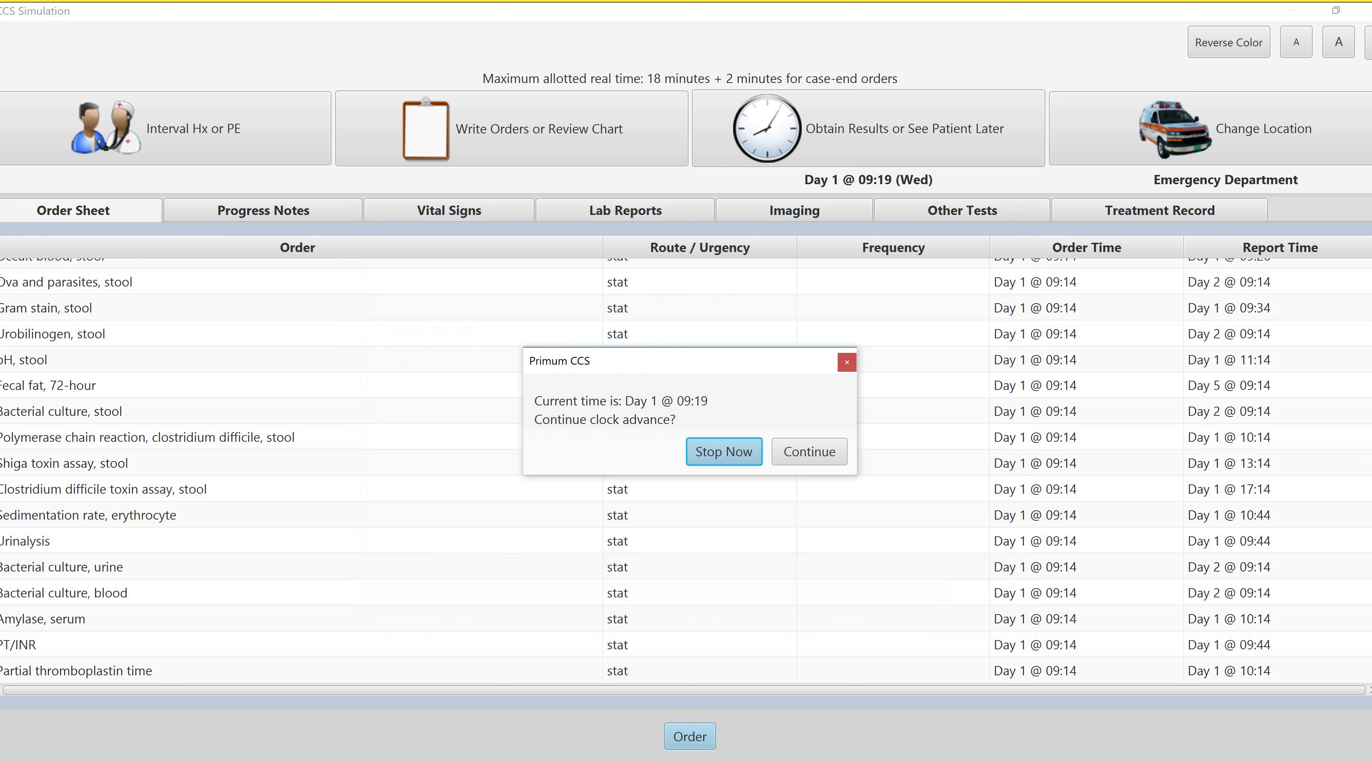
{"action": "key", "text": "Tab"}
Continue the clock advance through the 09:29 and 09:34 results, and stop it at Day 1 09:34
{"action": "key", "text": "Return"}
{"action": "key", "text": "Return"}
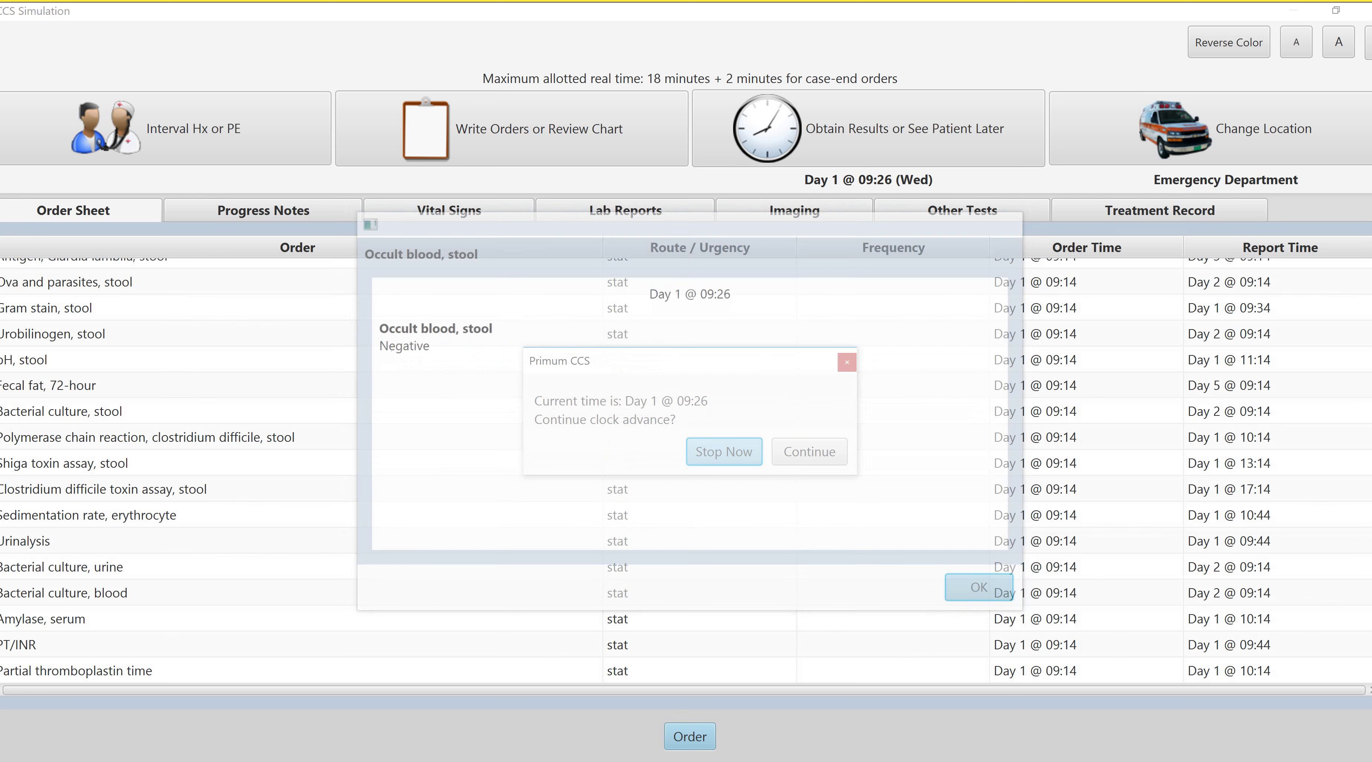
{"action": "key", "text": "Tab"}
{"action": "key", "text": "Return"}
{"action": "key", "text": "Return"}
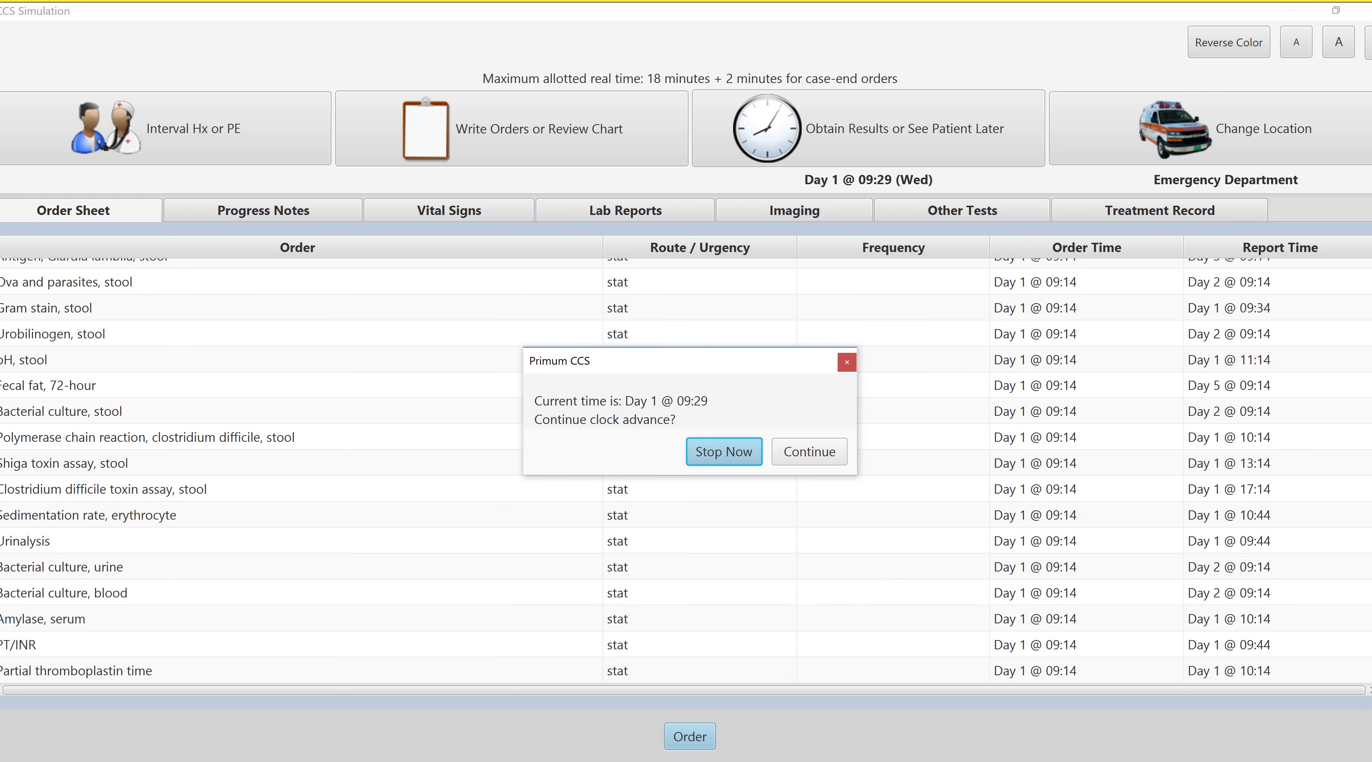
{"action": "key", "text": "Tab"}
{"action": "key", "text": "Return"}
{"action": "key", "text": "Return"}
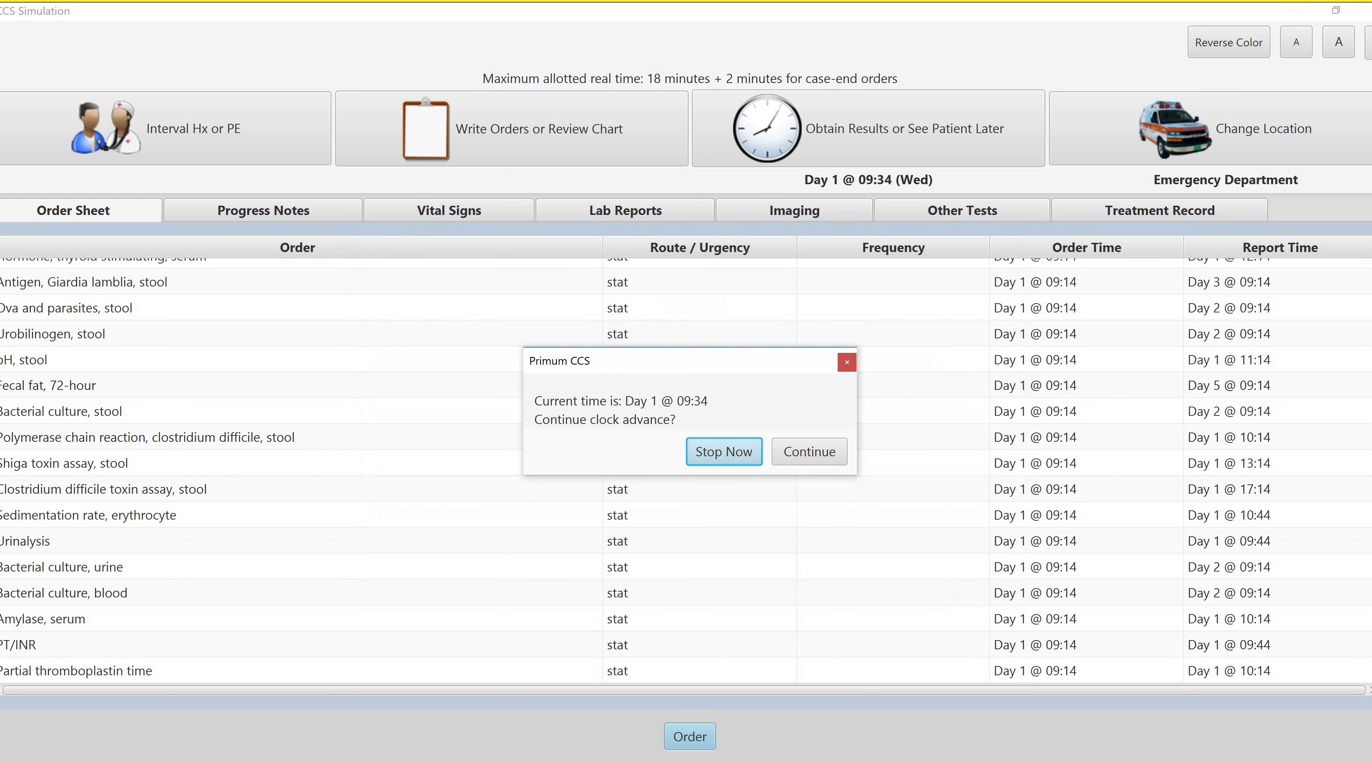
{"action": "key", "text": "Return"}
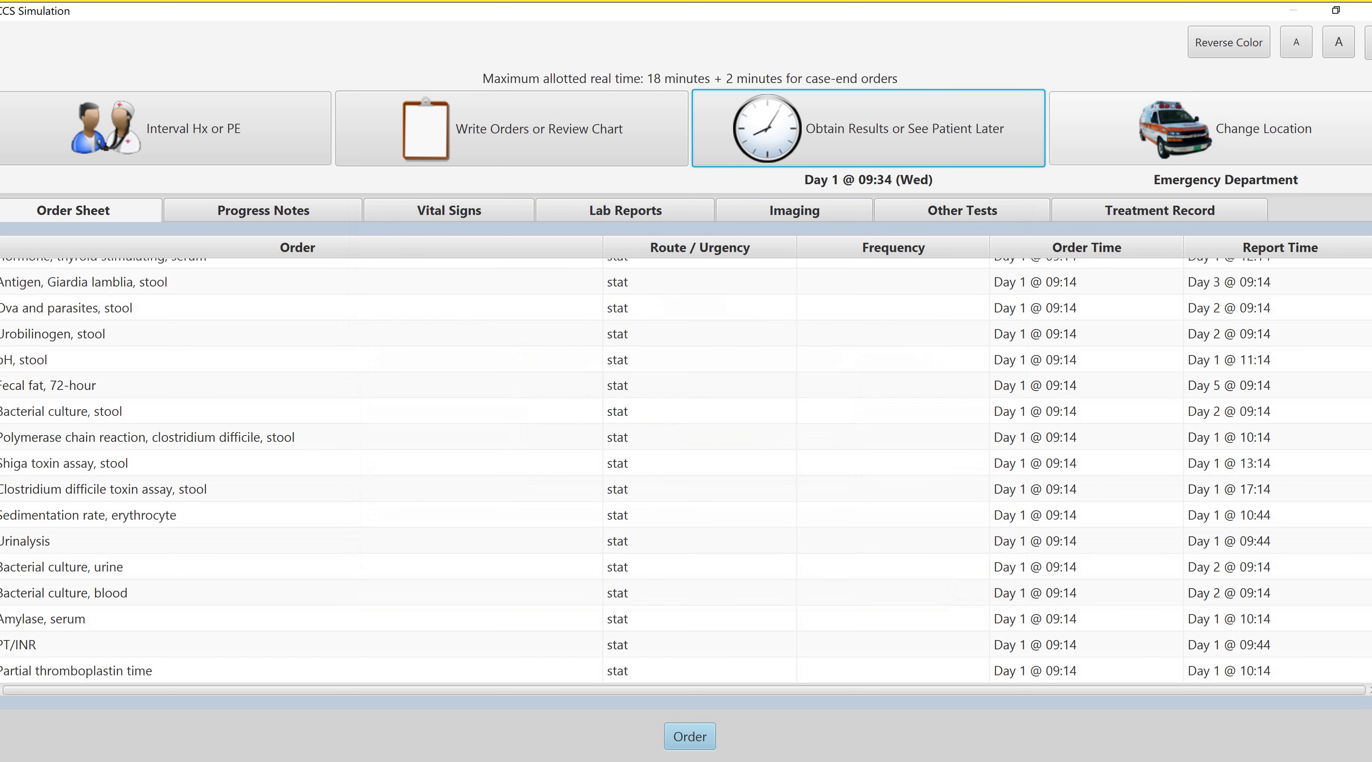
Move the patient to the Inpatient Unit and discontinue the routine q8h vital signs order
{"action": "left_click", "coordinate": [1224, 128]}
{"action": "left_click", "coordinate": [614, 511]}
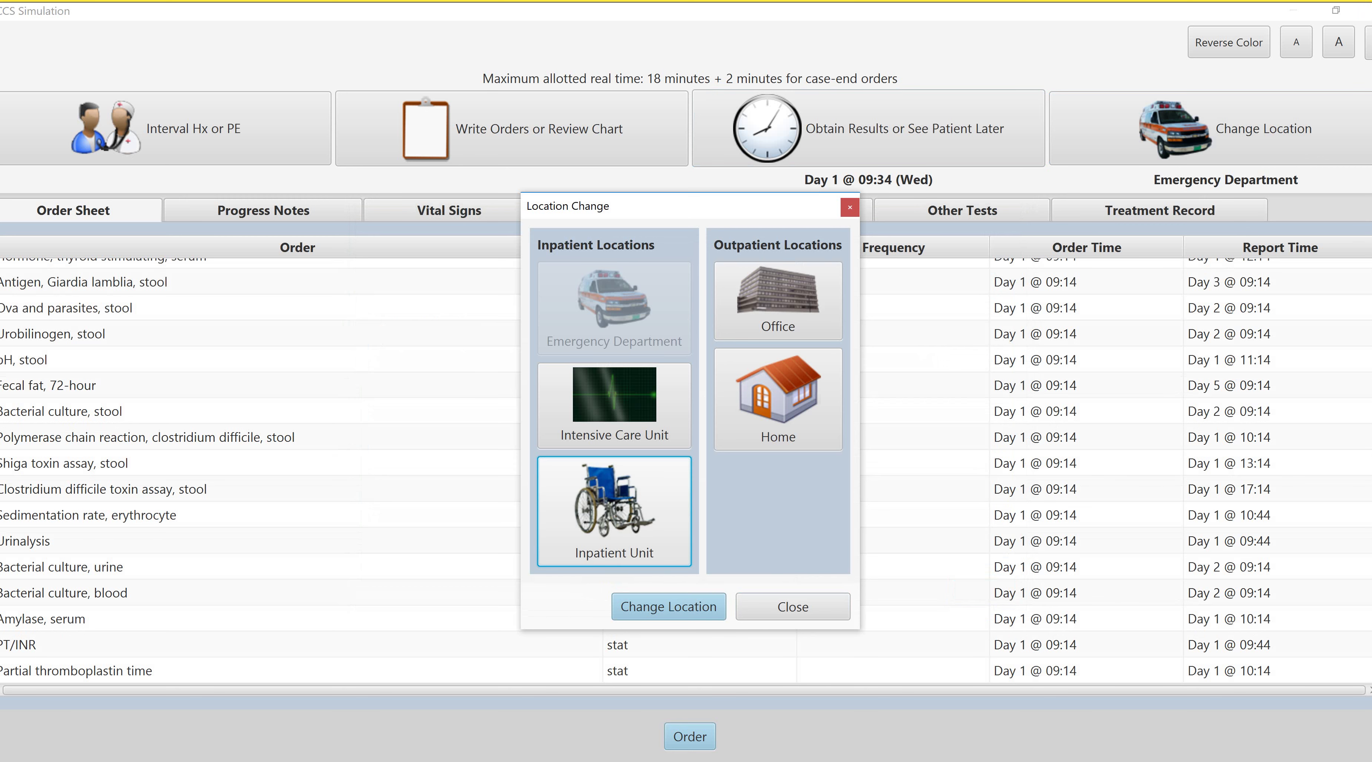
{"action": "key", "text": "Return"}
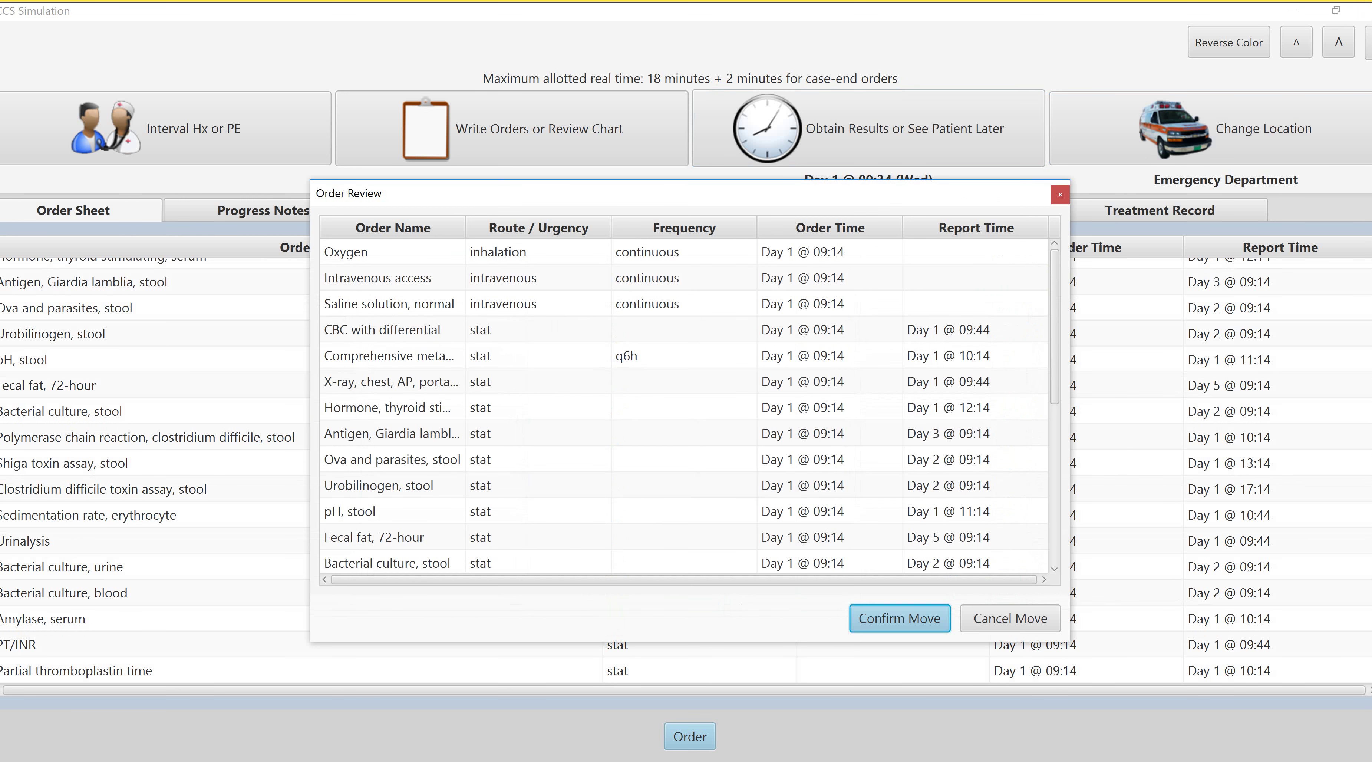
{"action": "key", "text": "Return"}
{"action": "key", "text": "Return"}
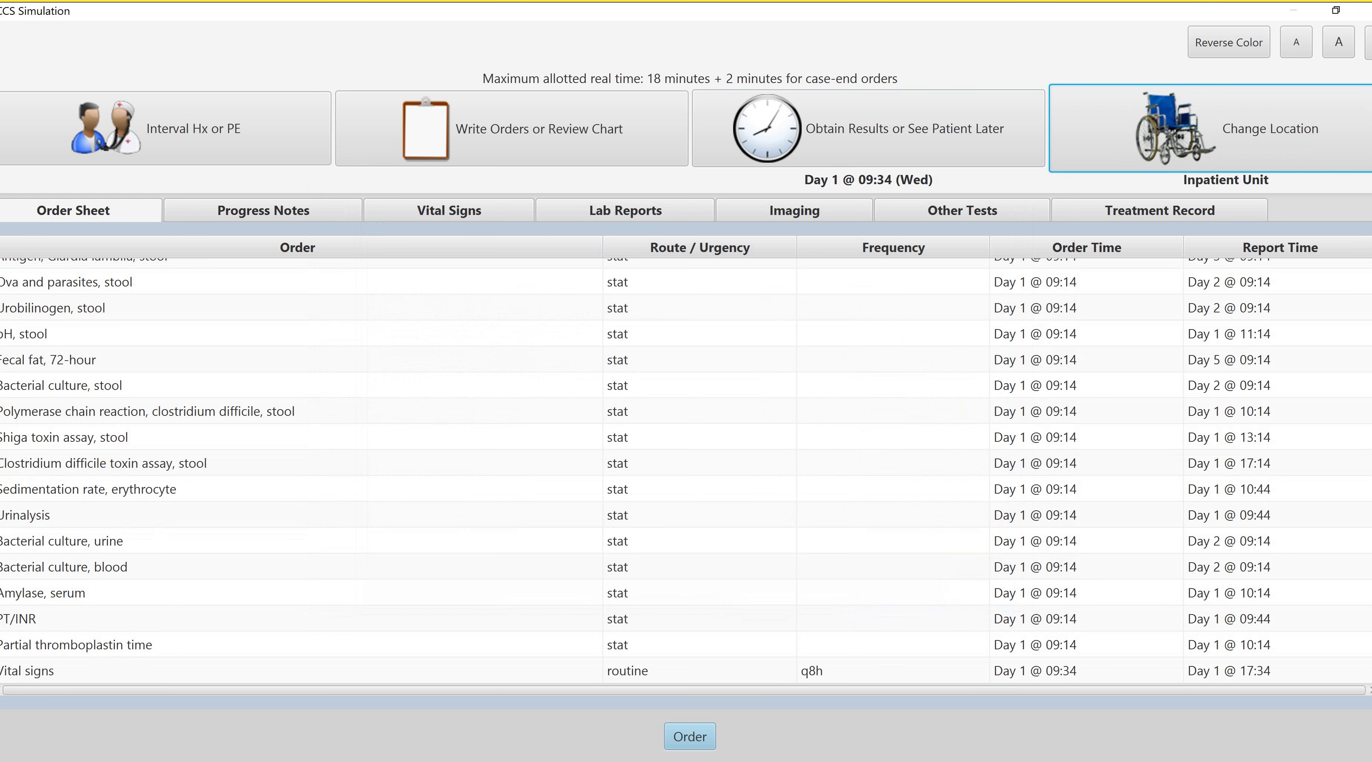
{"action": "left_click", "coordinate": [686, 671]}
{"action": "left_click", "coordinate": [761, 450]}
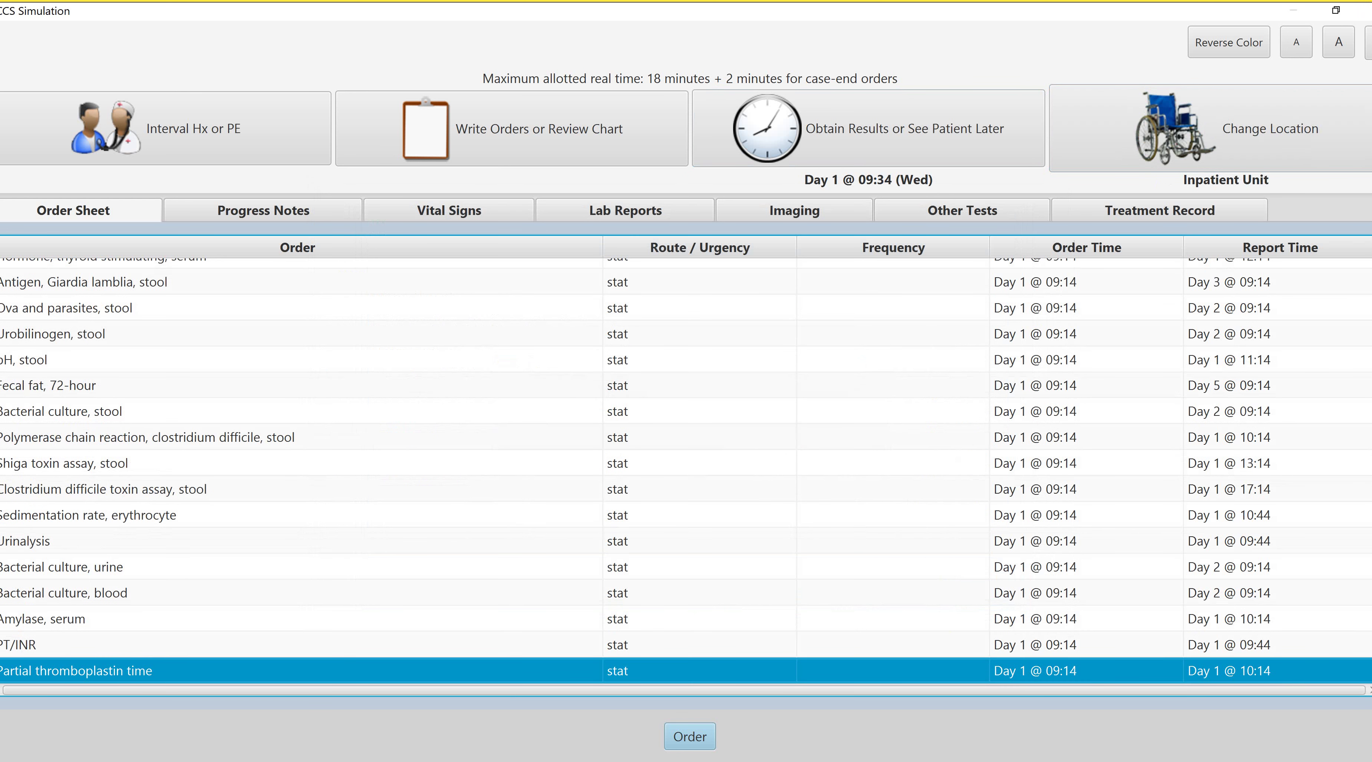
Enter new orders for vitals, bed rest, input and potassium, and submit them for verification
{"action": "left_click", "coordinate": [690, 737]}
{"action": "type", "text": "vitals"}
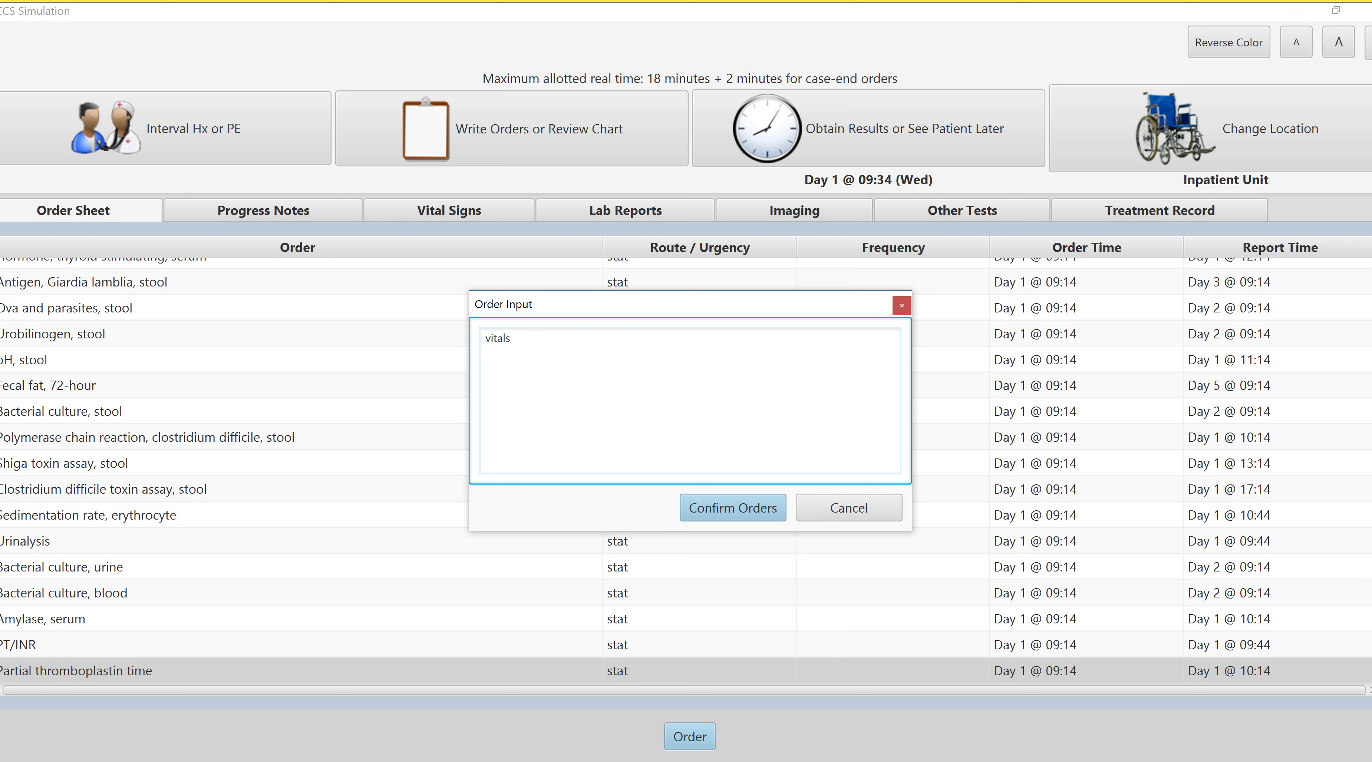
{"action": "type", "text": "bed rest"}
{"action": "key", "text": "Return"}
{"action": "type", "text": "n"}
{"action": "key", "text": "BackSpace"}
{"action": "type", "text": "input"}
{"action": "key", "text": "Return"}
{"action": "type", "text": "potassium"}
{"action": "key", "text": "Return"}
{"action": "left_click", "coordinate": [733, 507]}
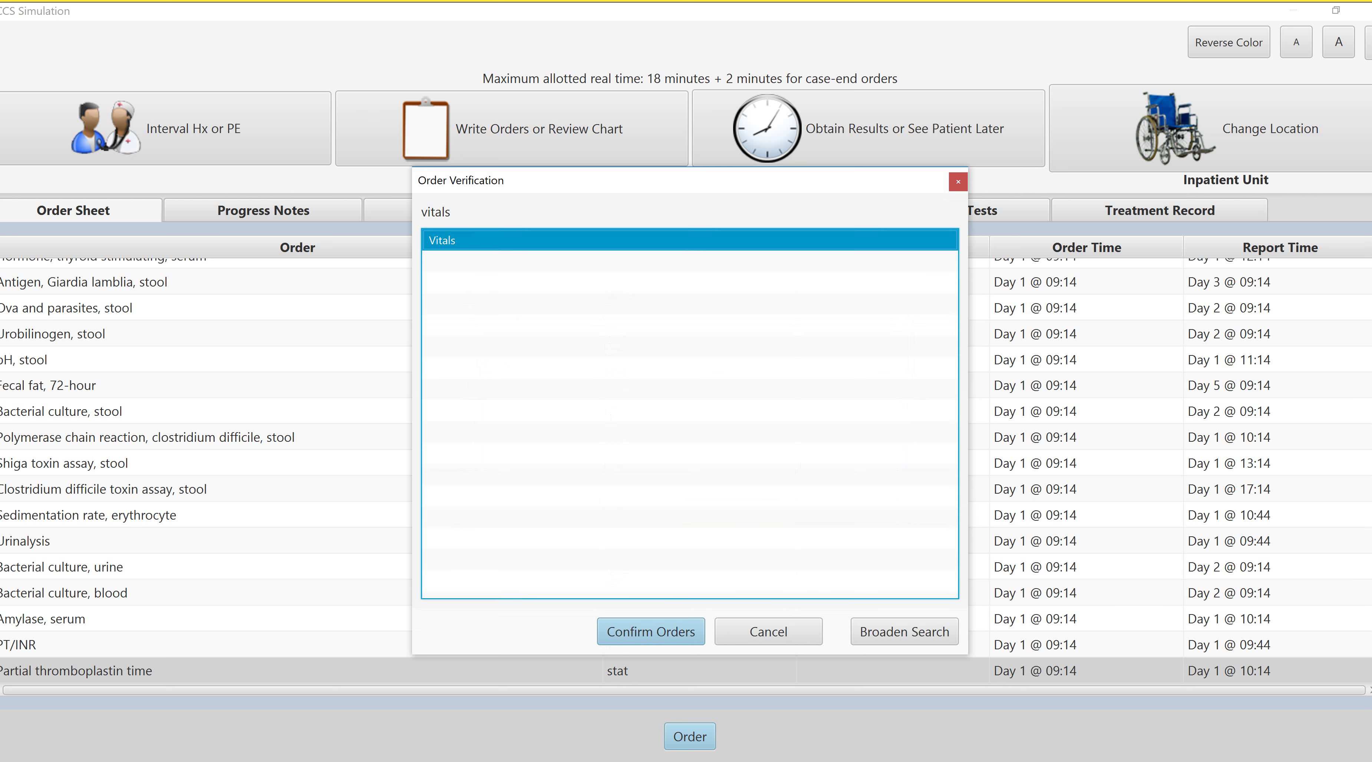
Order vitals stat, cancel the bed rest order and proceed with the input order
{"action": "key", "text": "Return"}
{"action": "left_click", "coordinate": [751, 514]}
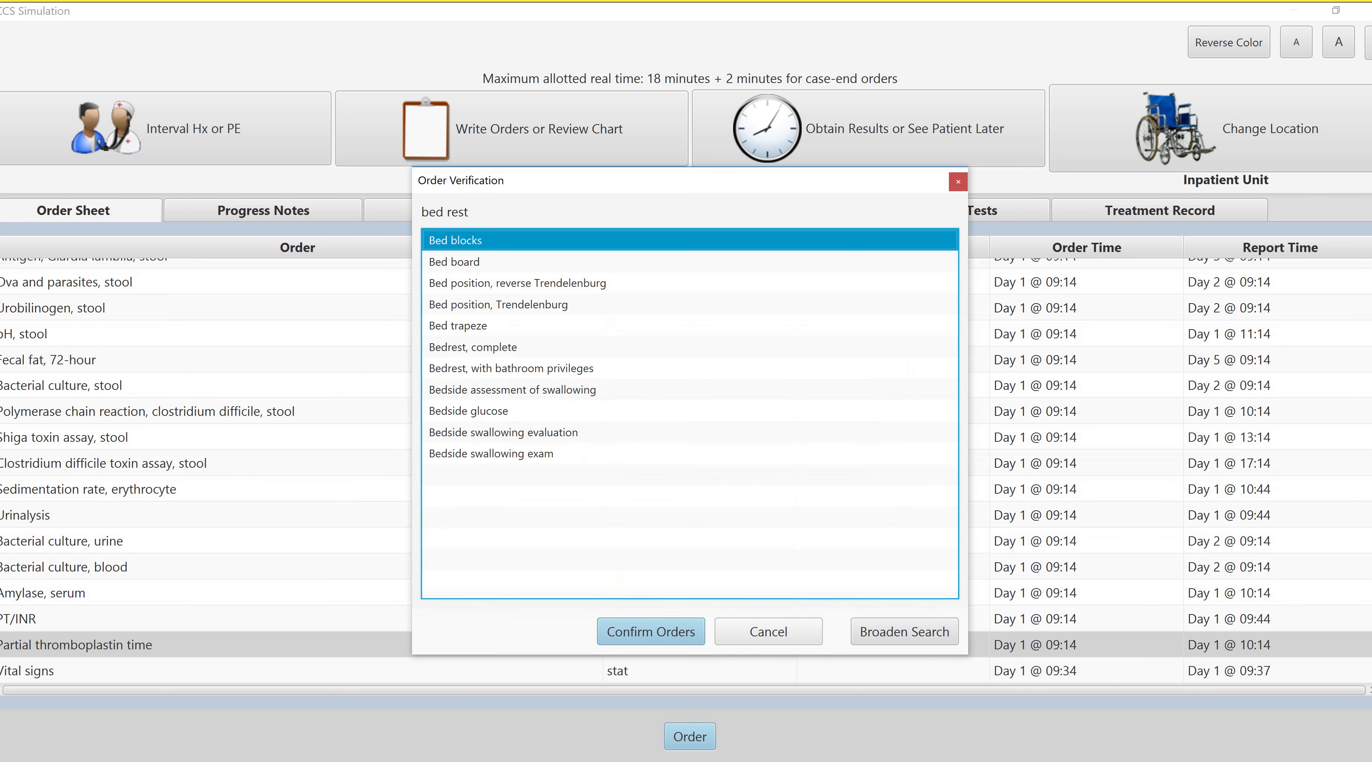
{"action": "left_click", "coordinate": [768, 631]}
{"action": "key", "text": "Return"}
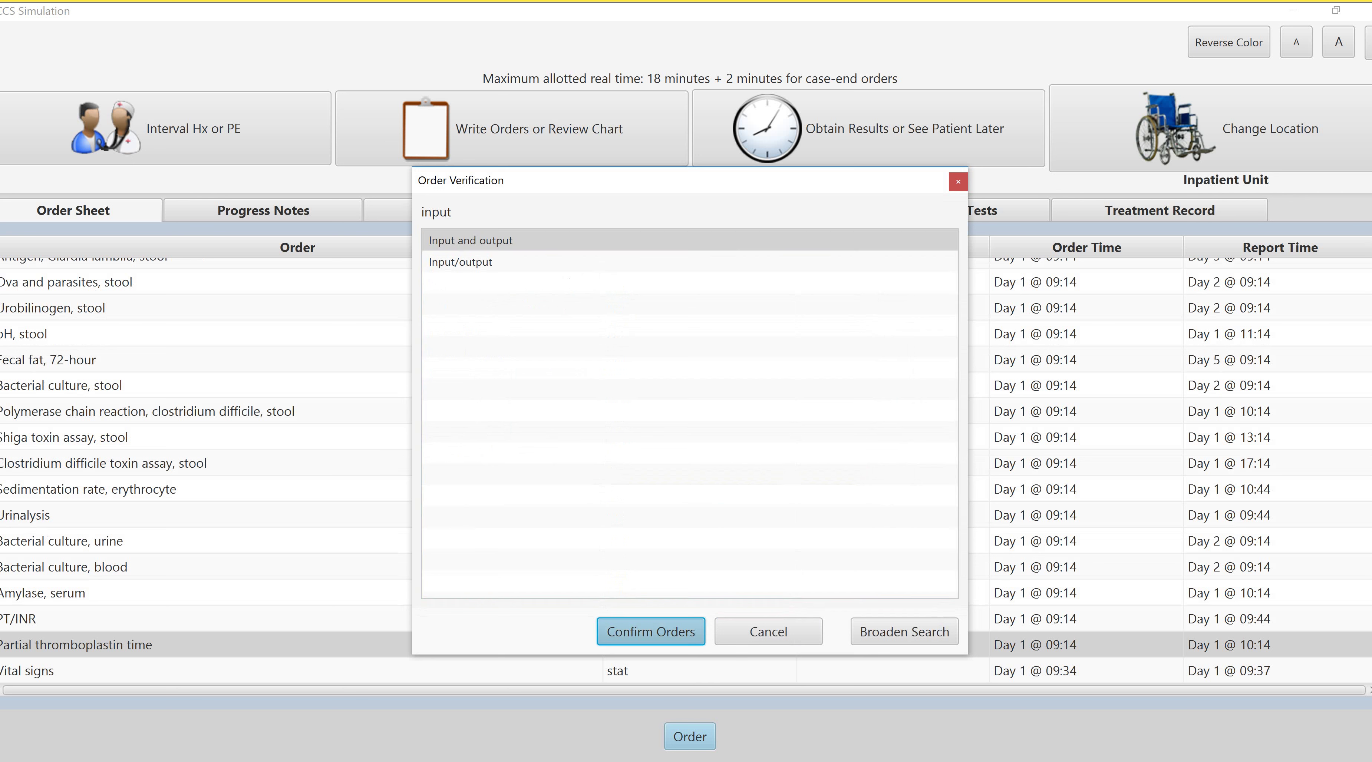
Order input and output stat, and order potassium chloride as a continuous intravenous infusion
{"action": "key", "text": "Return"}
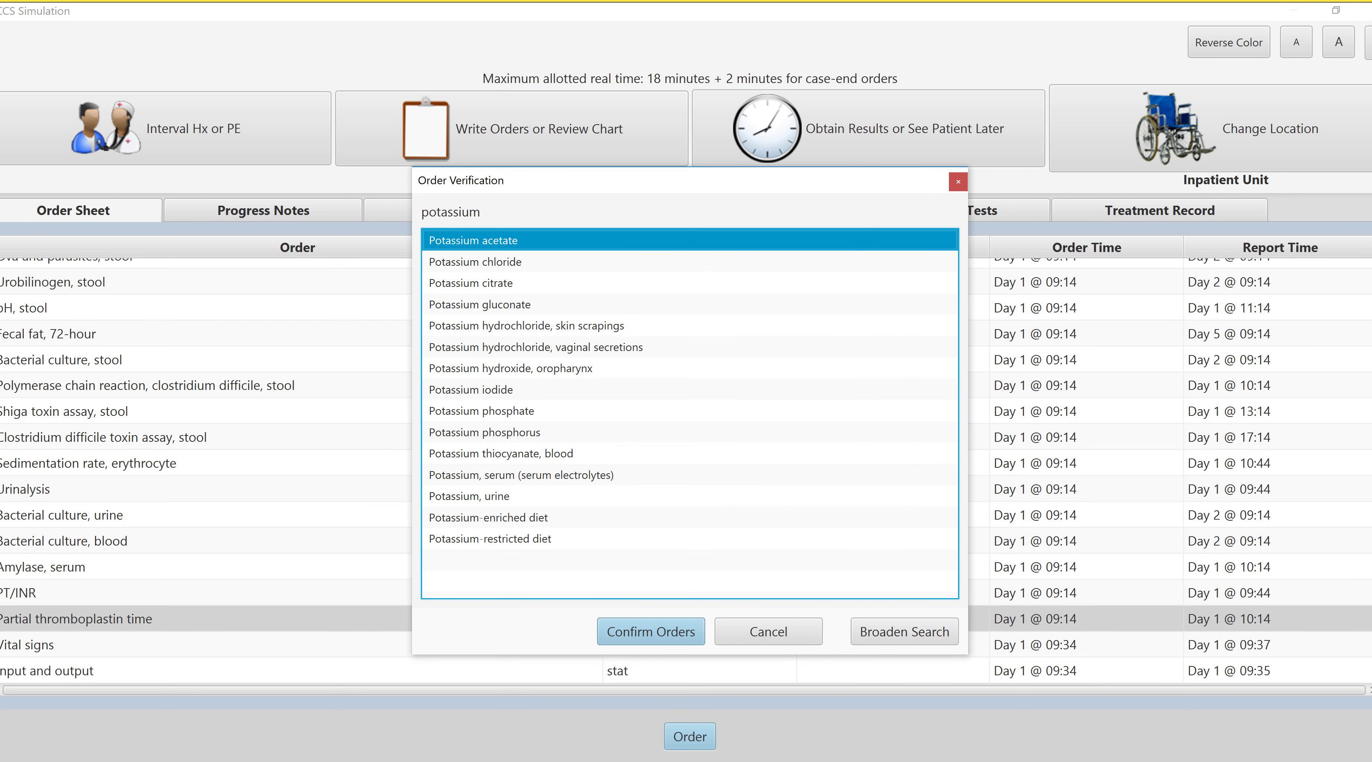
{"action": "left_click", "coordinate": [475, 261]}
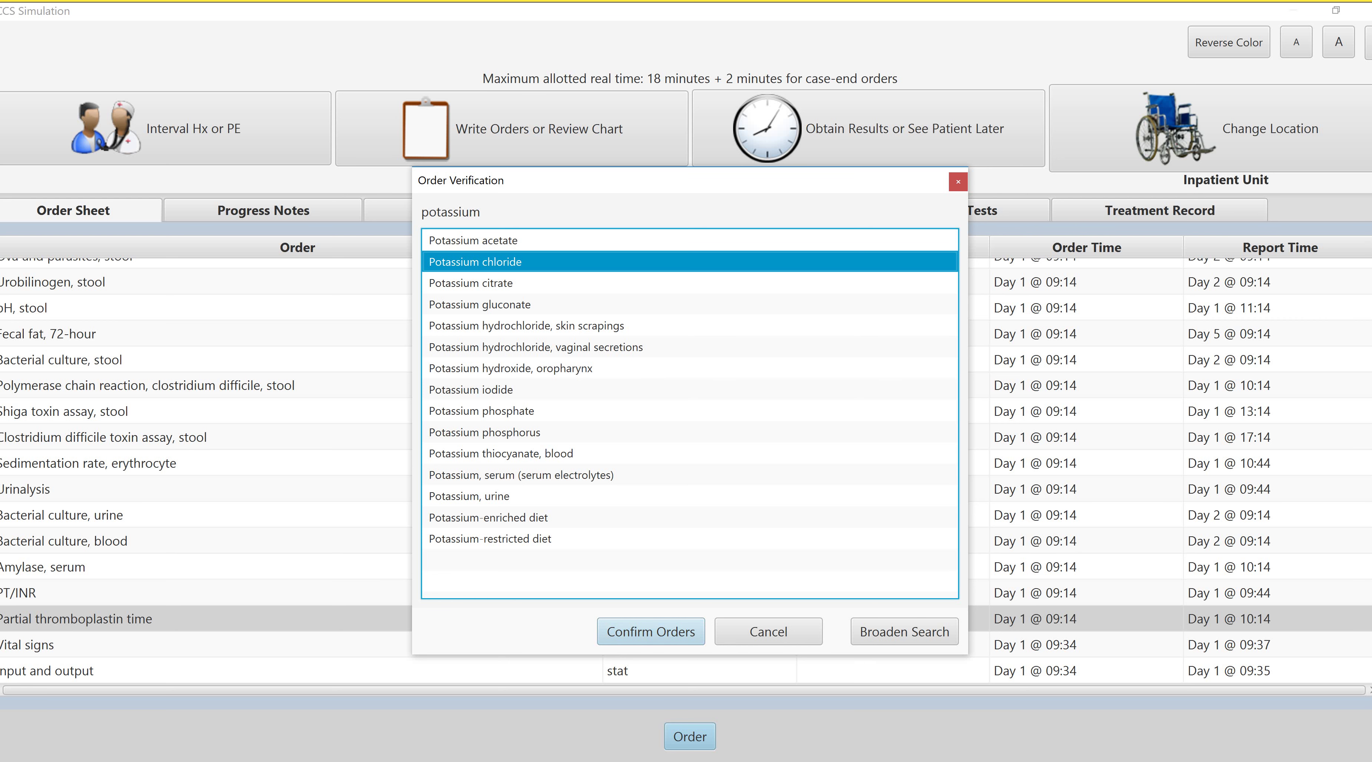
{"action": "key", "text": "Return"}
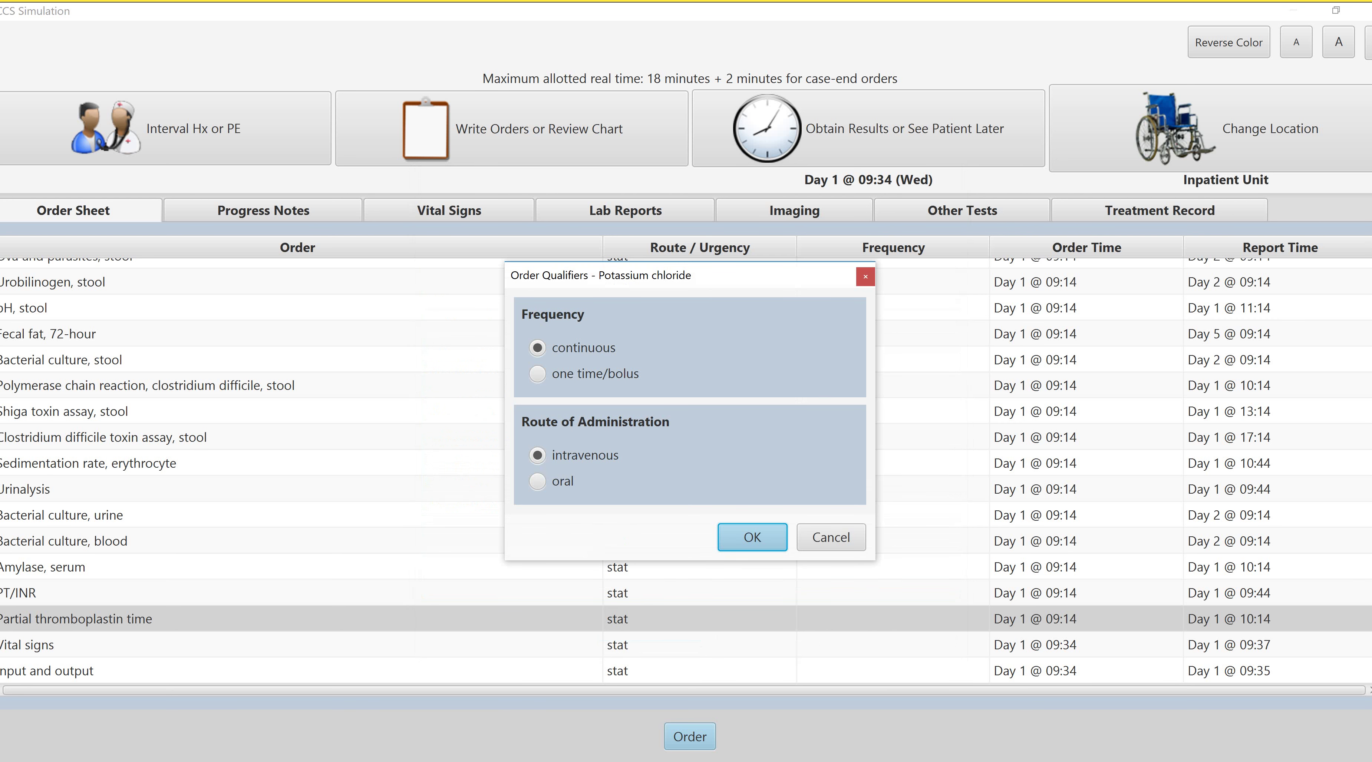
{"action": "key", "text": "Return"}
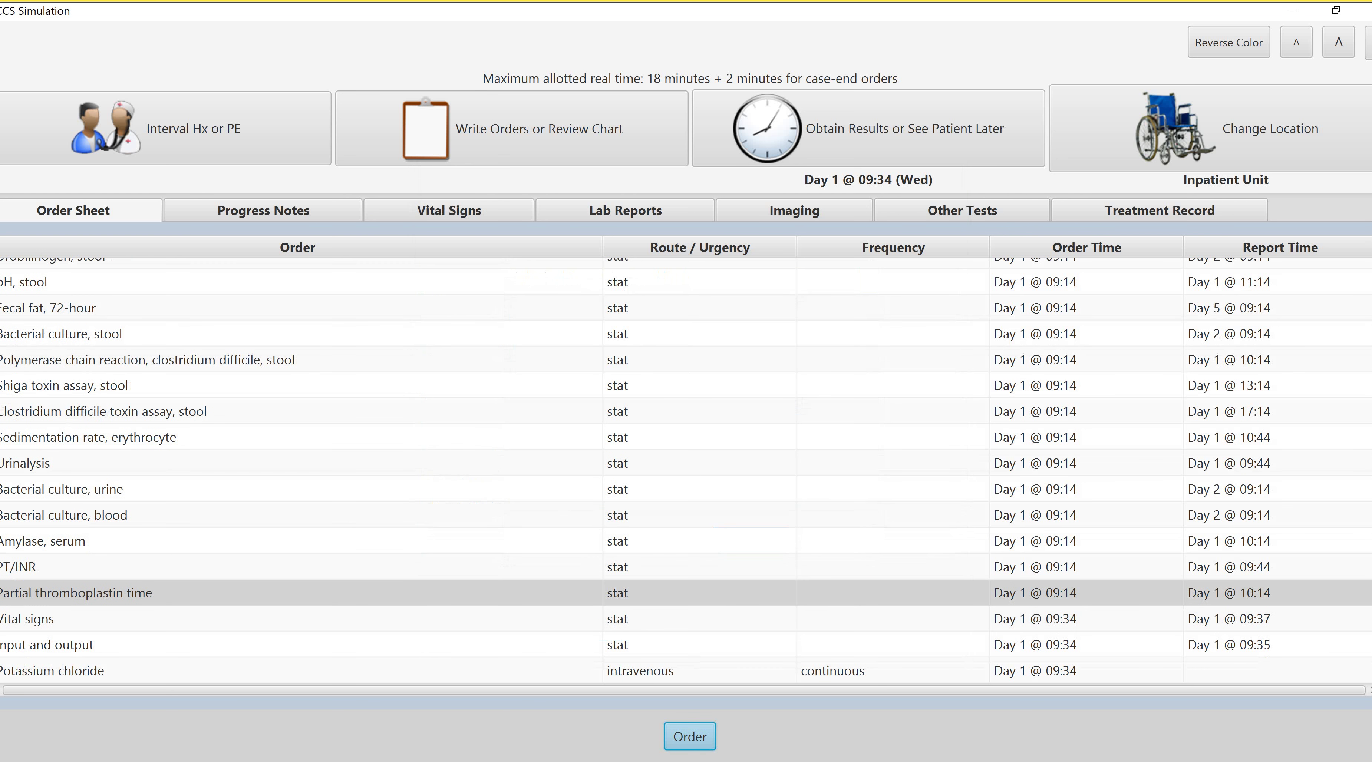
{"action": "key", "text": "Return"}
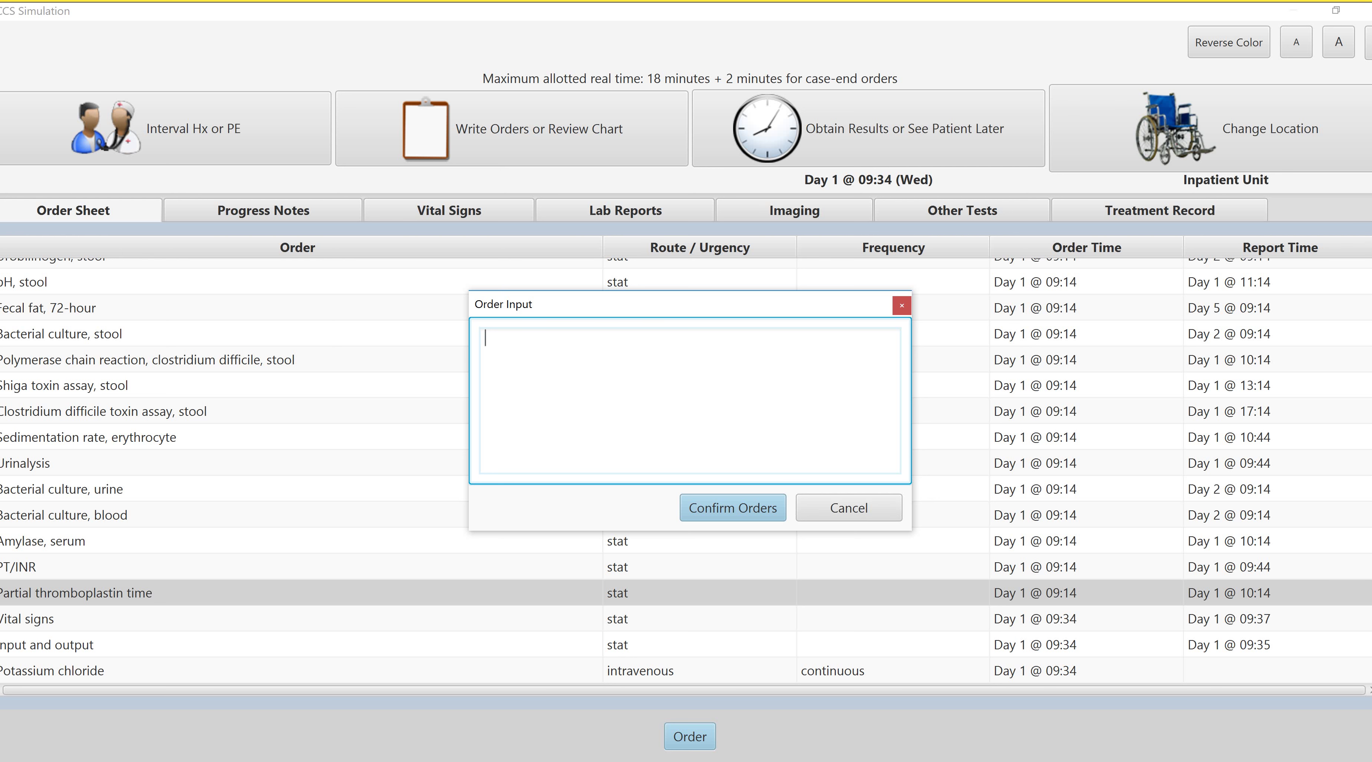
{"action": "key", "text": "Escape"}
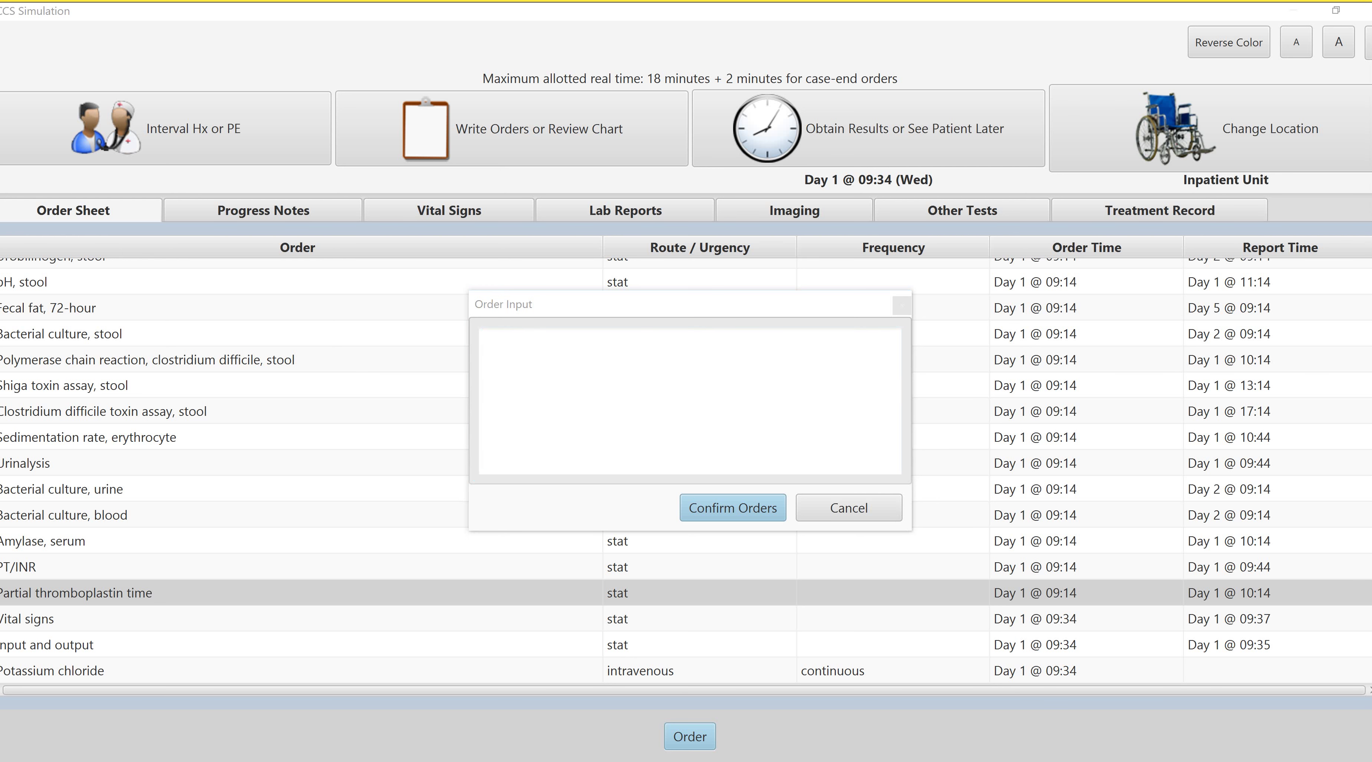
{"action": "left_click", "coordinate": [485, 338]}
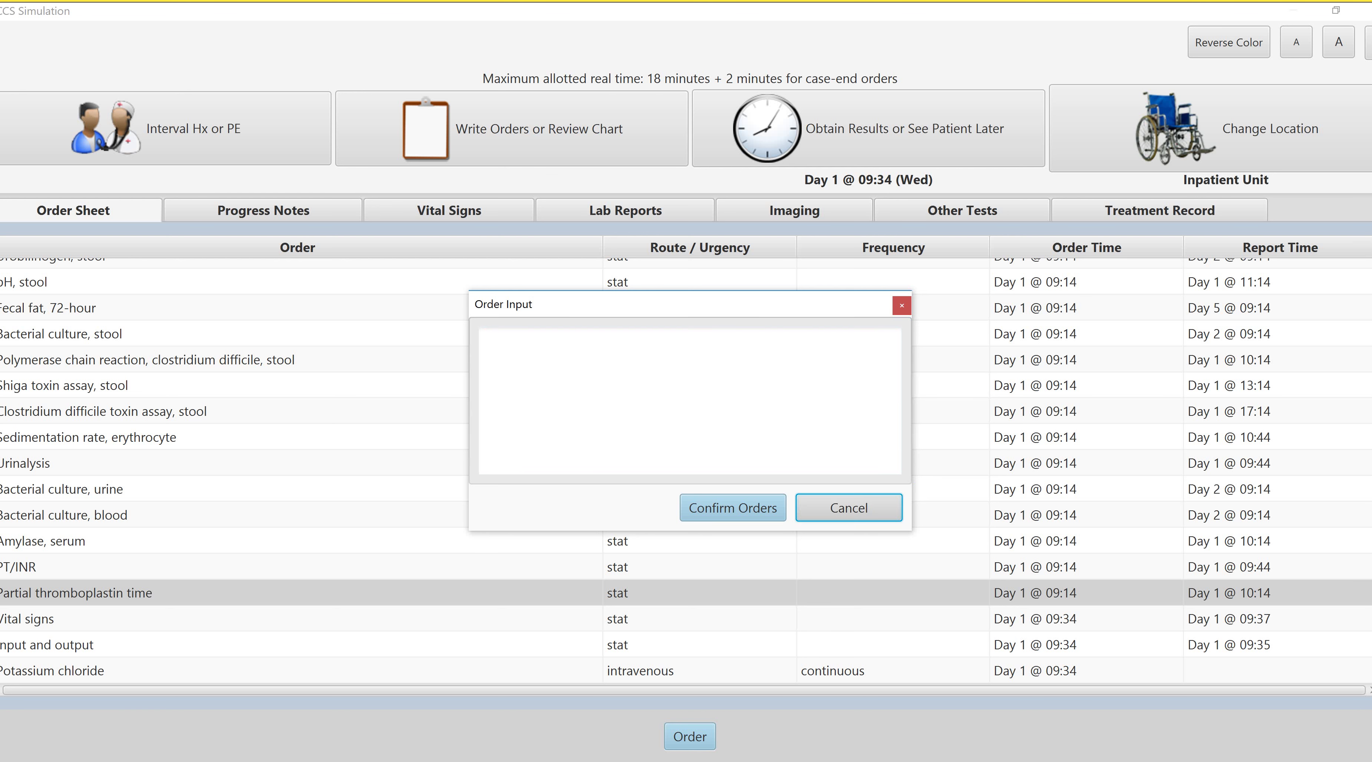
{"action": "left_click", "coordinate": [849, 508]}
Advance the clock toward Day 1 12:34, and stop it at Day 1 09:35
{"action": "left_click", "coordinate": [868, 129]}
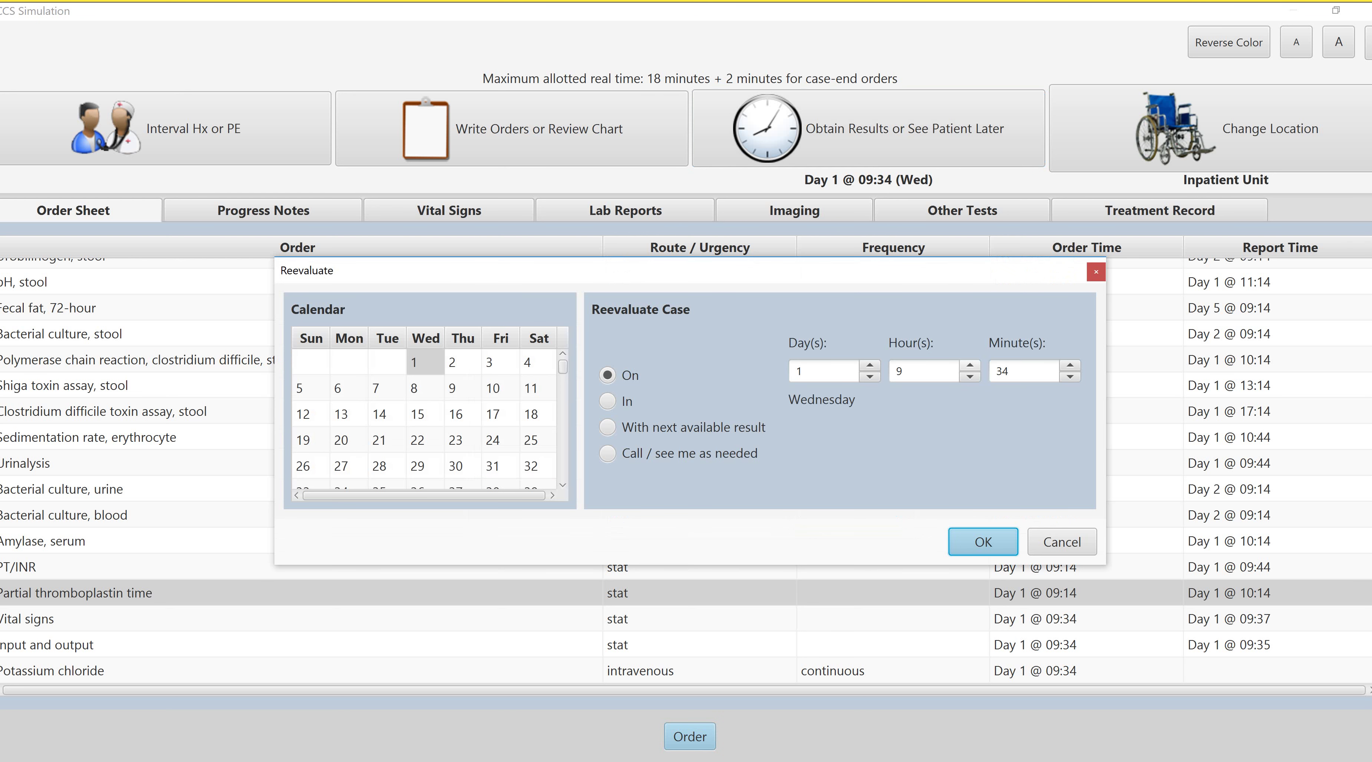
{"action": "left_click", "coordinate": [969, 366]}
{"action": "left_click", "coordinate": [969, 366]}
{"action": "left_click", "coordinate": [969, 366]}
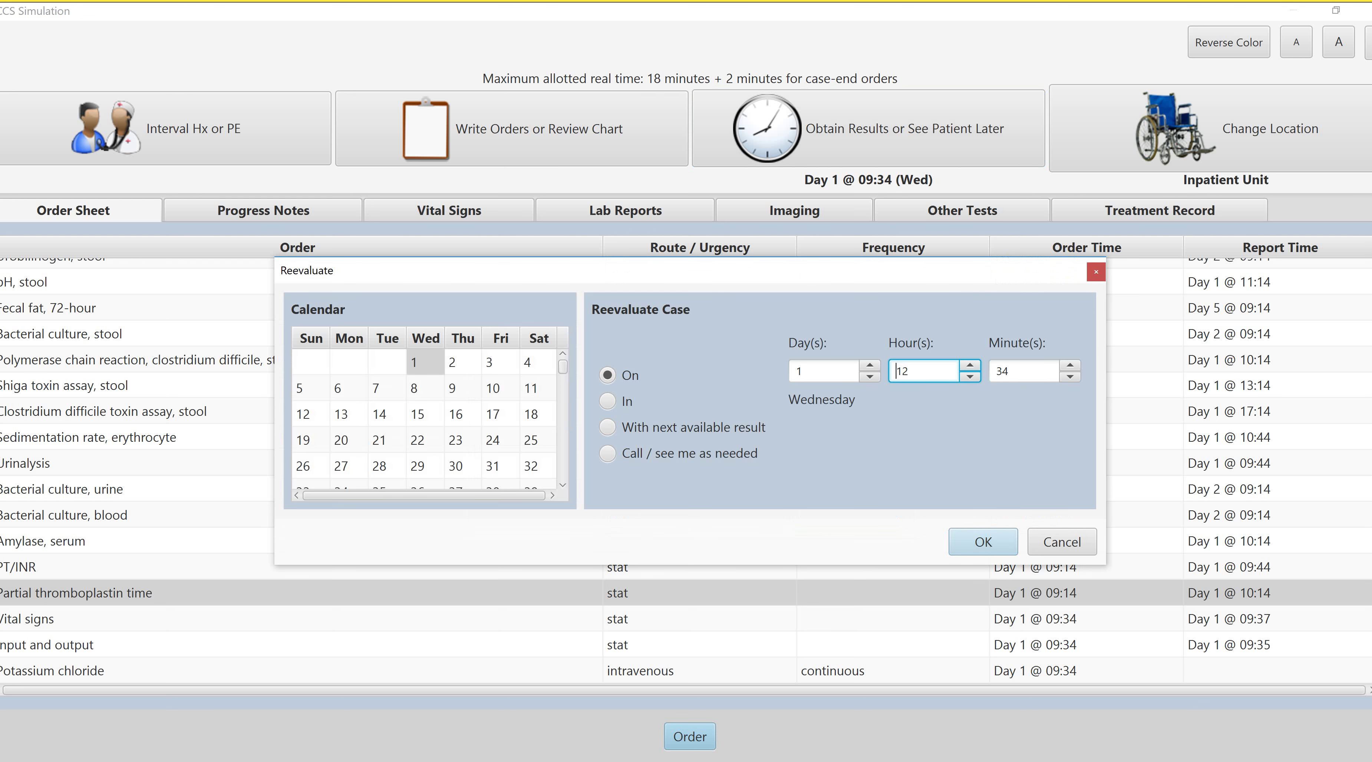
{"action": "left_click", "coordinate": [983, 542]}
{"action": "left_click", "coordinate": [984, 591]}
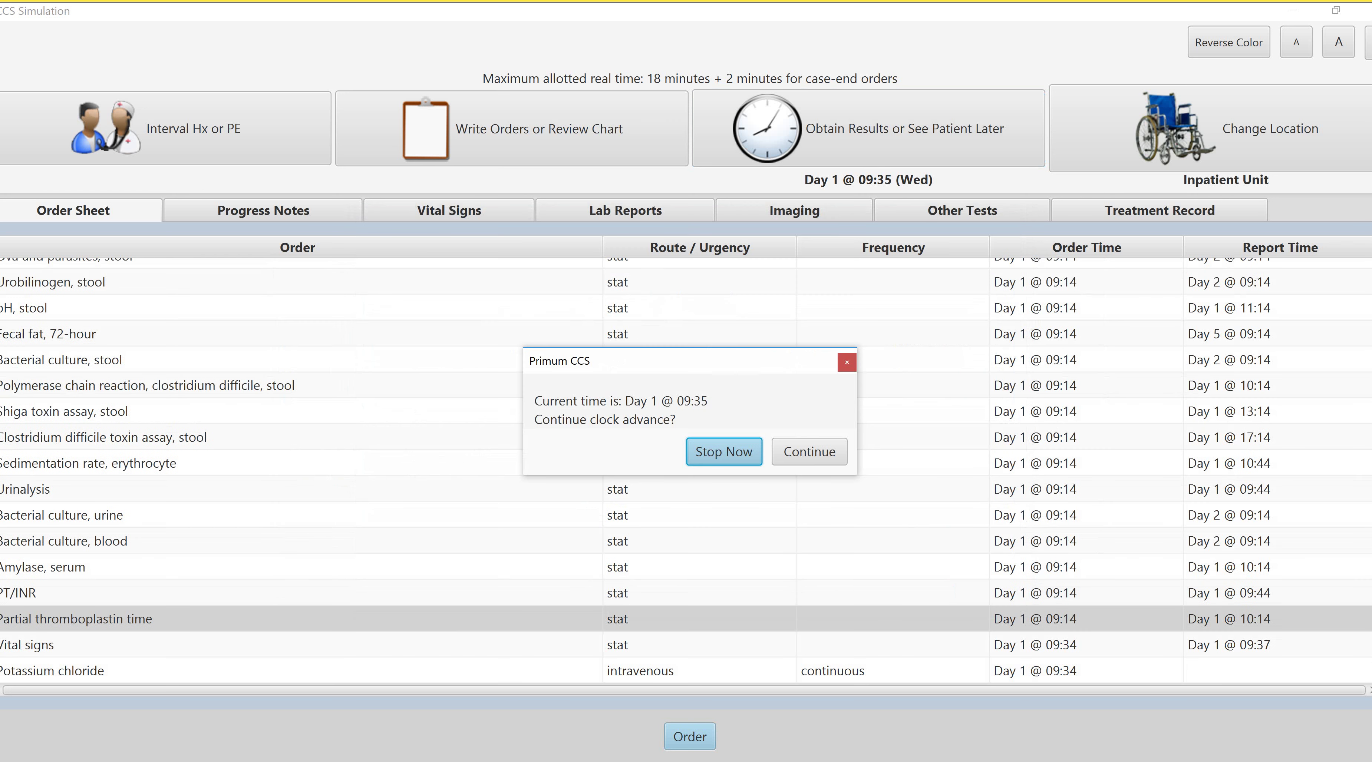
{"action": "key", "text": "Return"}
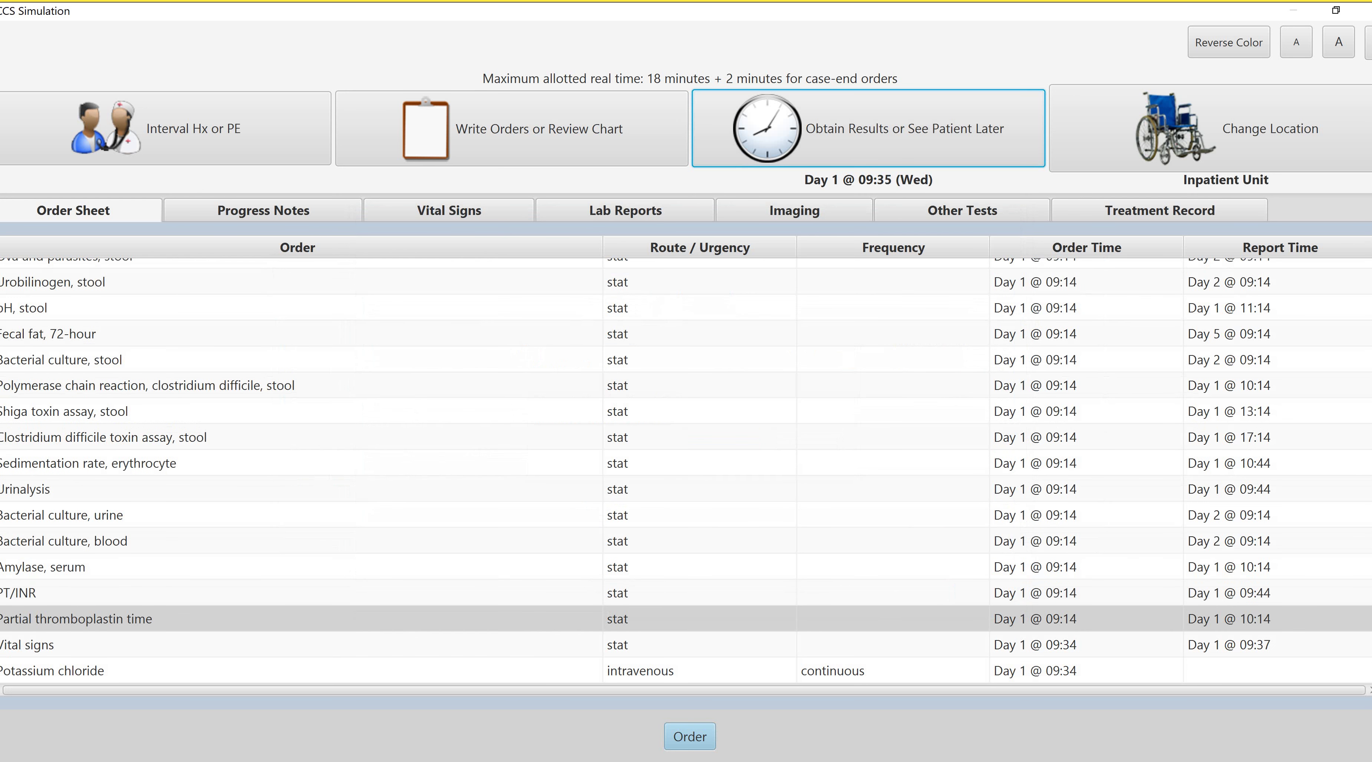
Search the orders for formula and order the hydrolyzed infant formula
{"action": "left_click", "coordinate": [689, 736]}
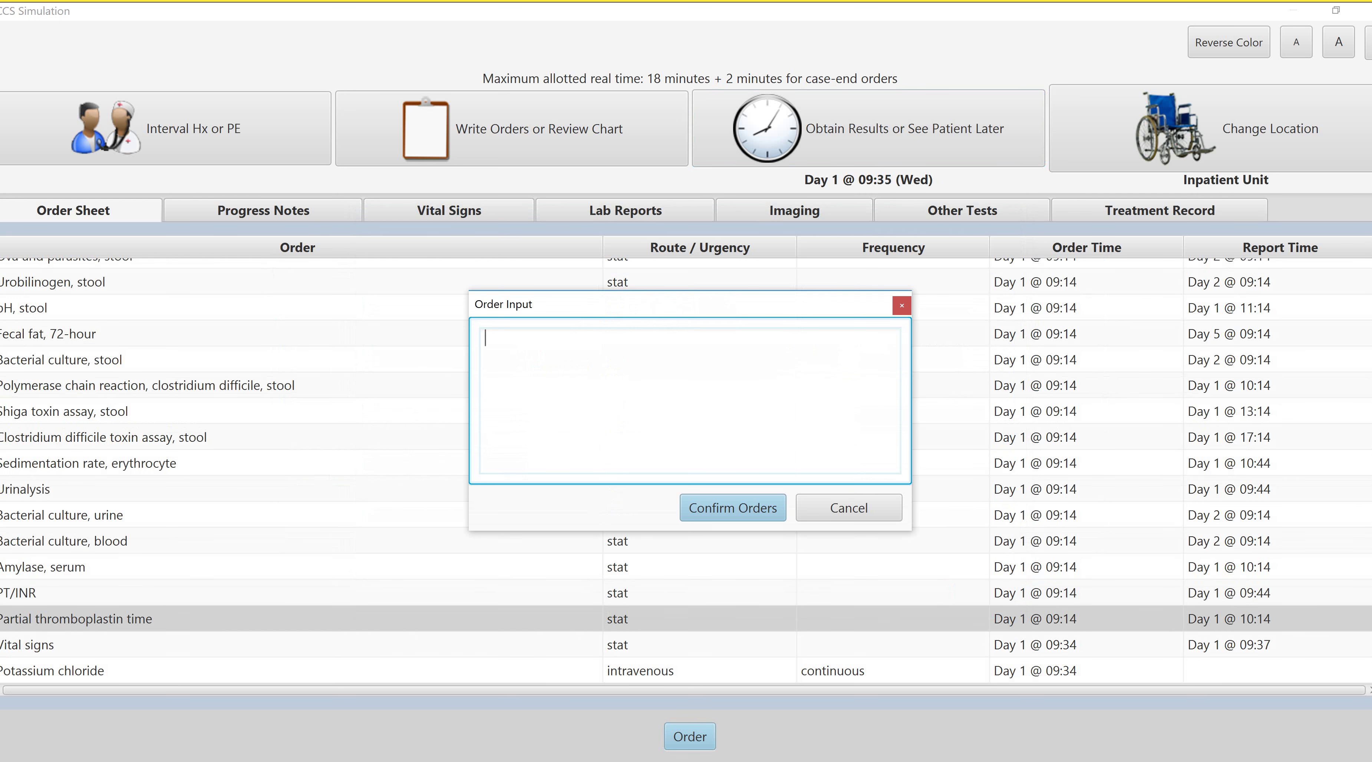
{"action": "type", "text": "formula"}
{"action": "key", "text": "Return"}
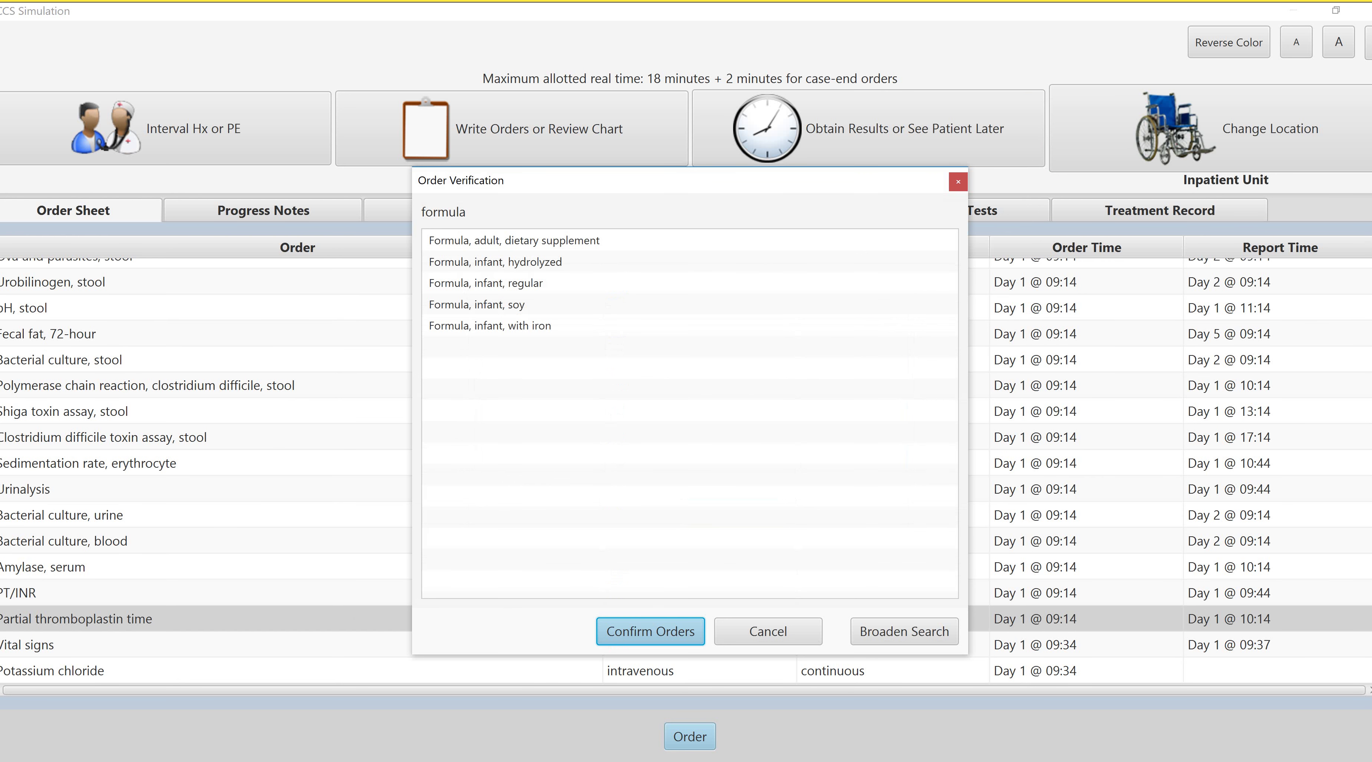
{"action": "left_click", "coordinate": [513, 241]}
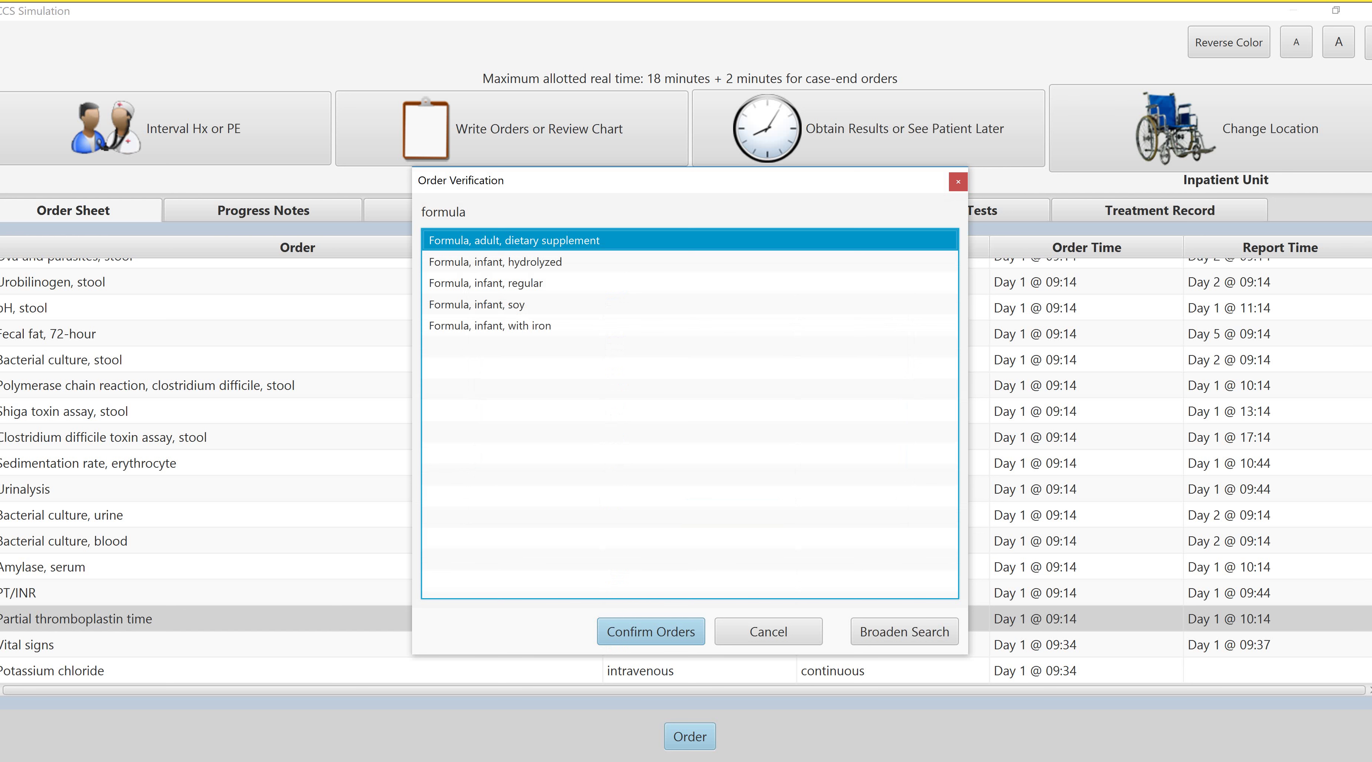
{"action": "left_click", "coordinate": [495, 261]}
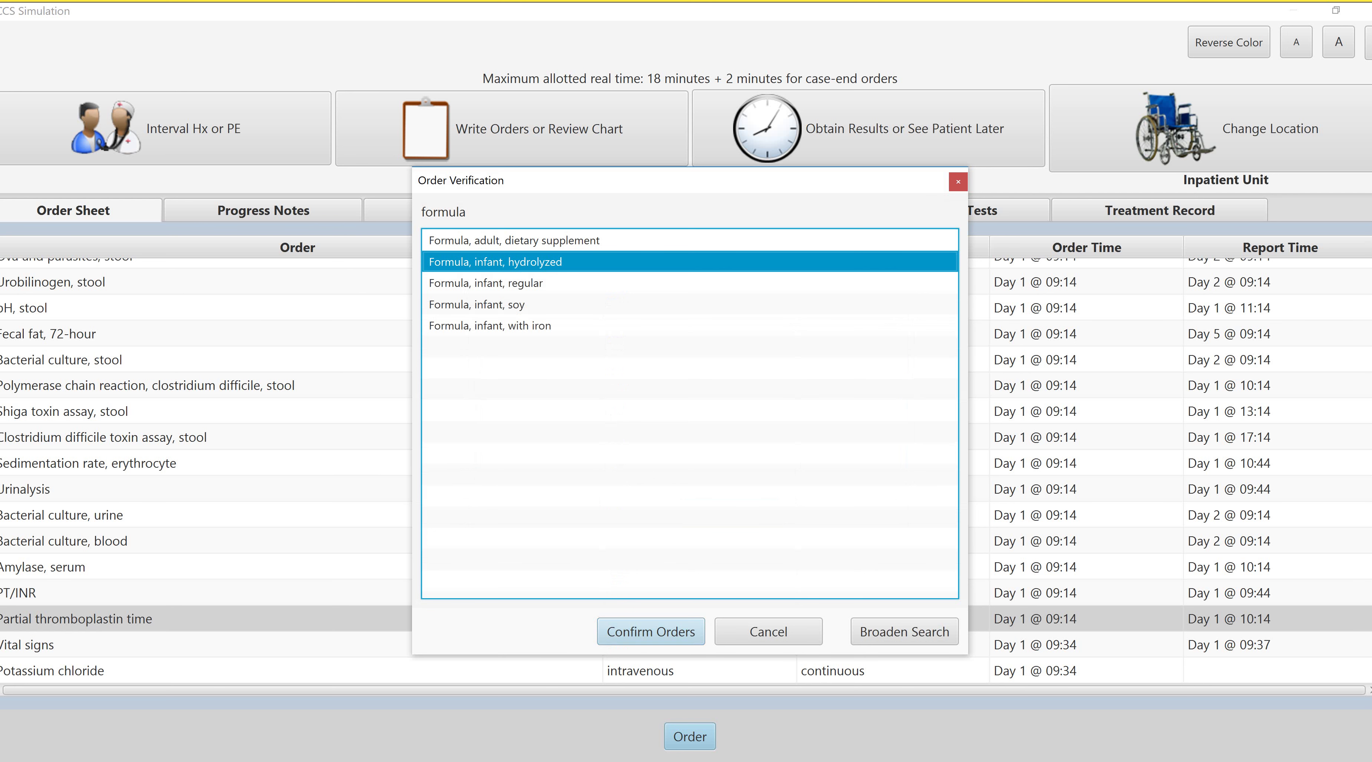
{"action": "key", "text": "Return"}
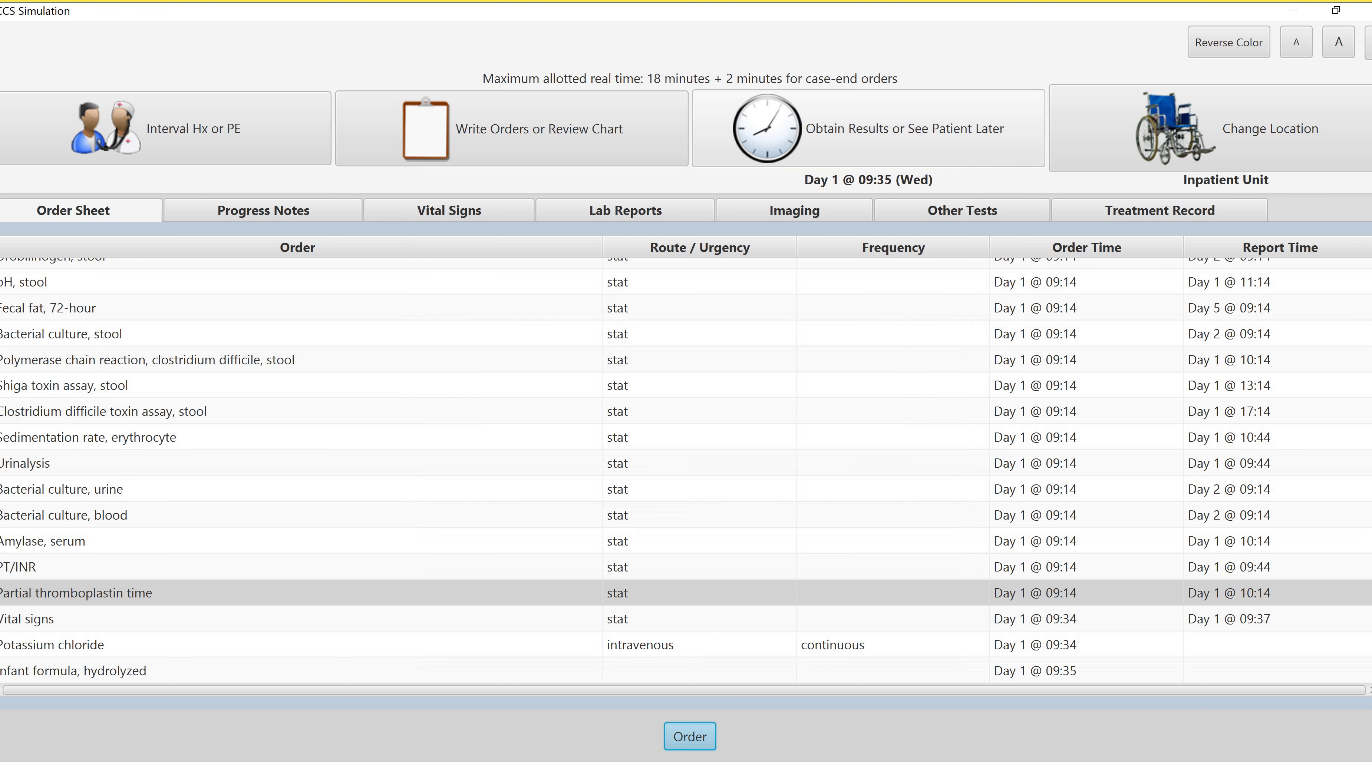
Set the case re-evaluation for Day 1 12:35 and continue the clock advance past the 09:37 vital signs result
{"action": "left_click", "coordinate": [868, 128]}
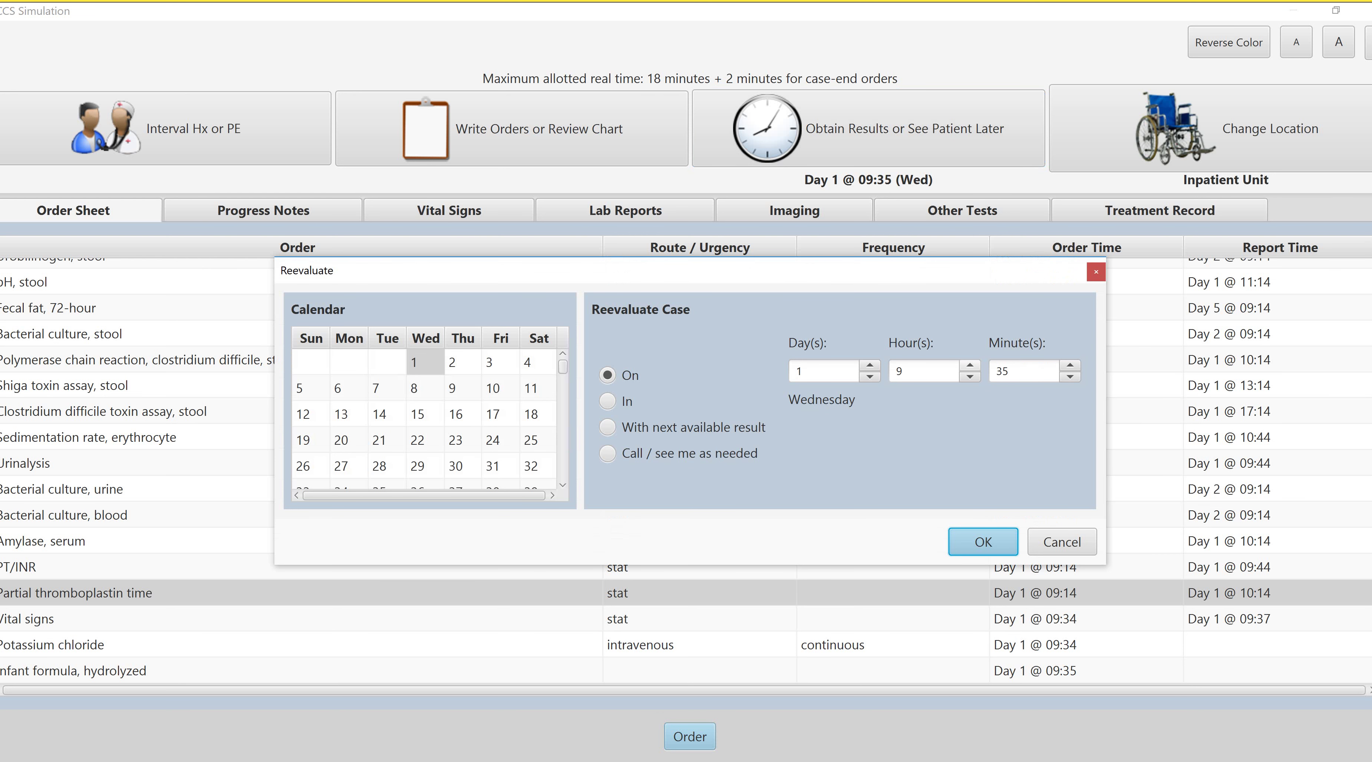
{"action": "left_click", "coordinate": [969, 365]}
{"action": "left_click", "coordinate": [969, 366]}
{"action": "left_click", "coordinate": [969, 366]}
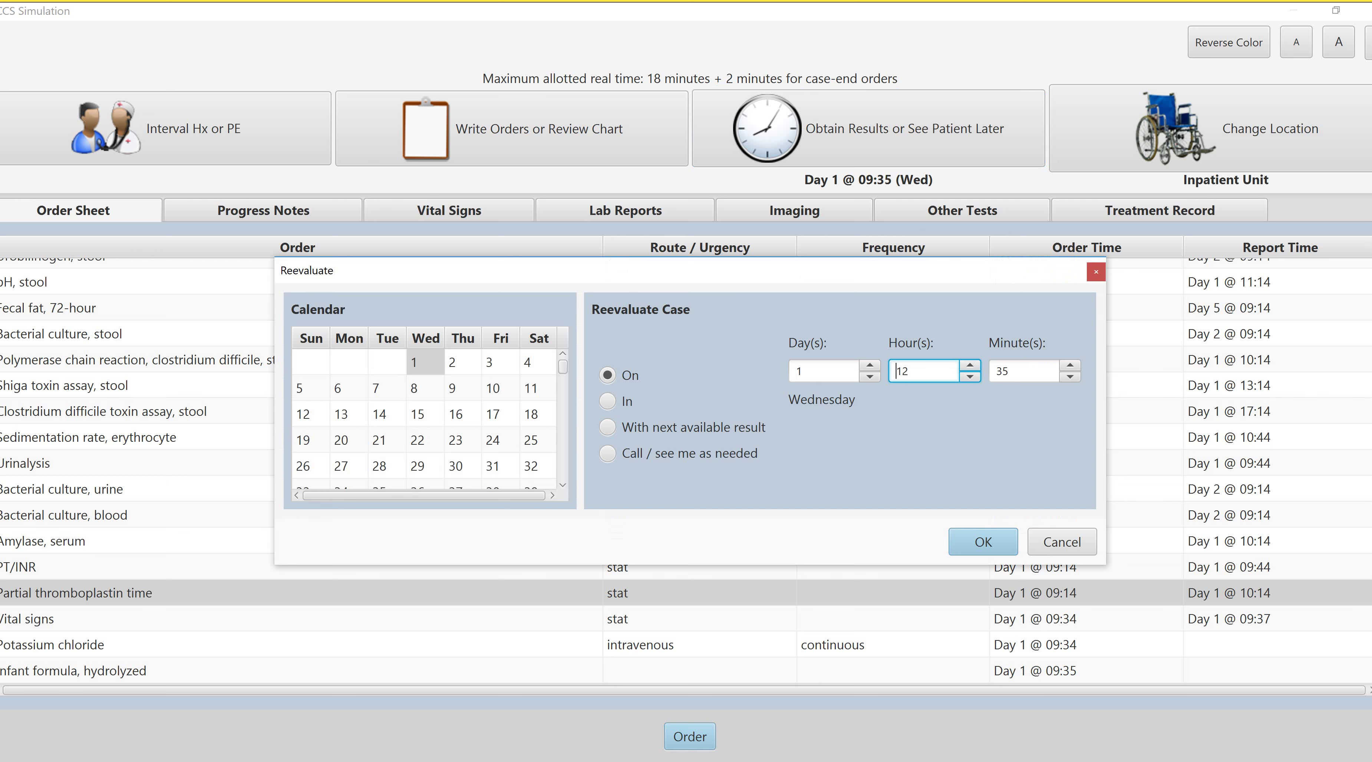
{"action": "left_click", "coordinate": [983, 542]}
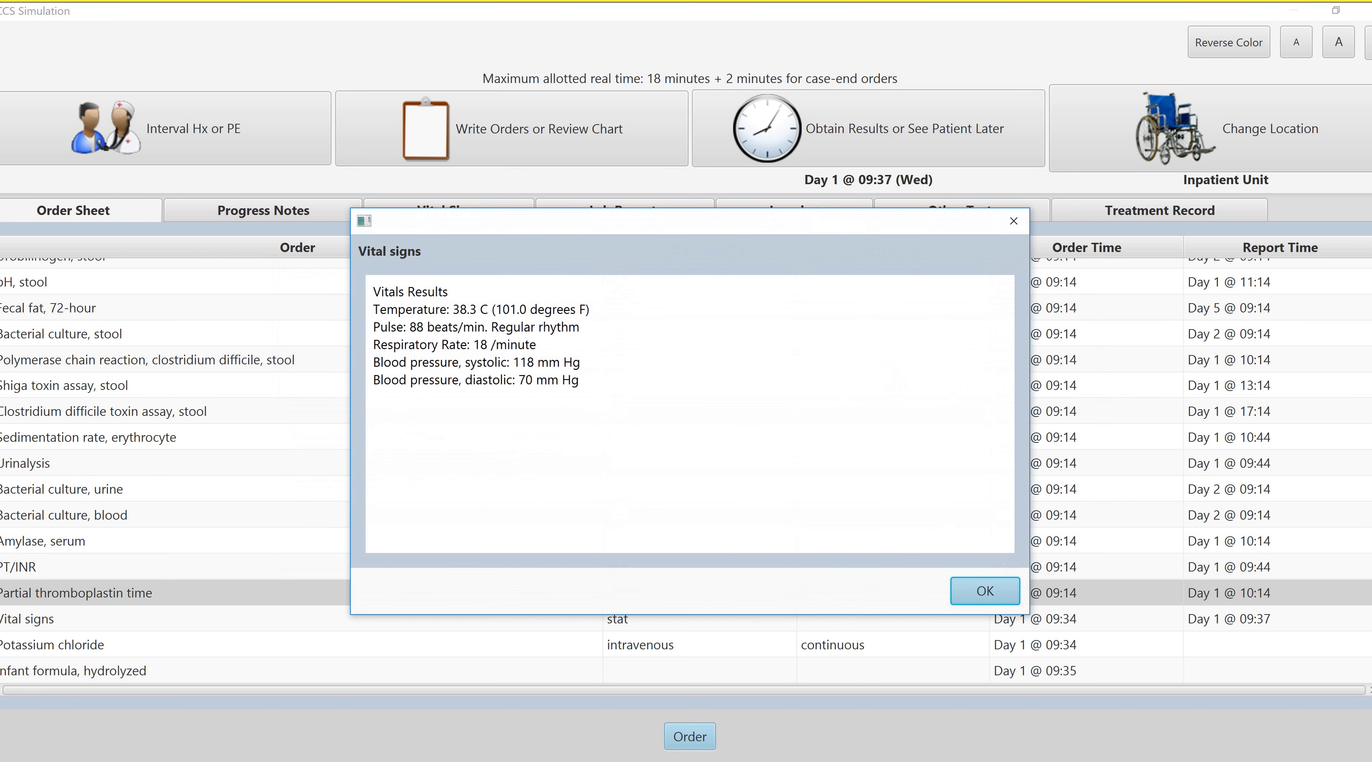
{"action": "key", "text": "Return"}
{"action": "key", "text": "Tab"}
{"action": "key", "text": "Return"}
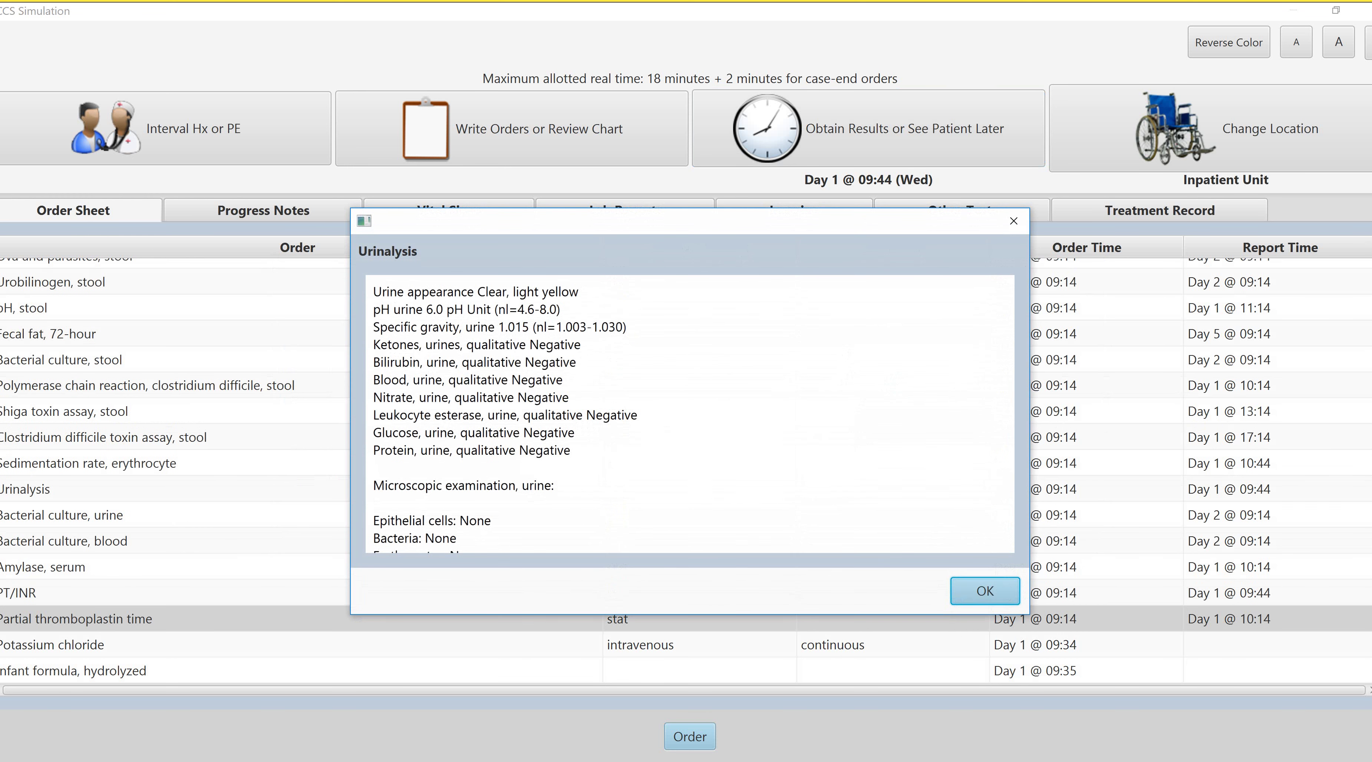
Go through the 09:44 results, including urinalysis, portable chest X-ray and CBC with differential, and continue the clock advance
{"action": "key", "text": "Return"}
{"action": "key", "text": "Return"}
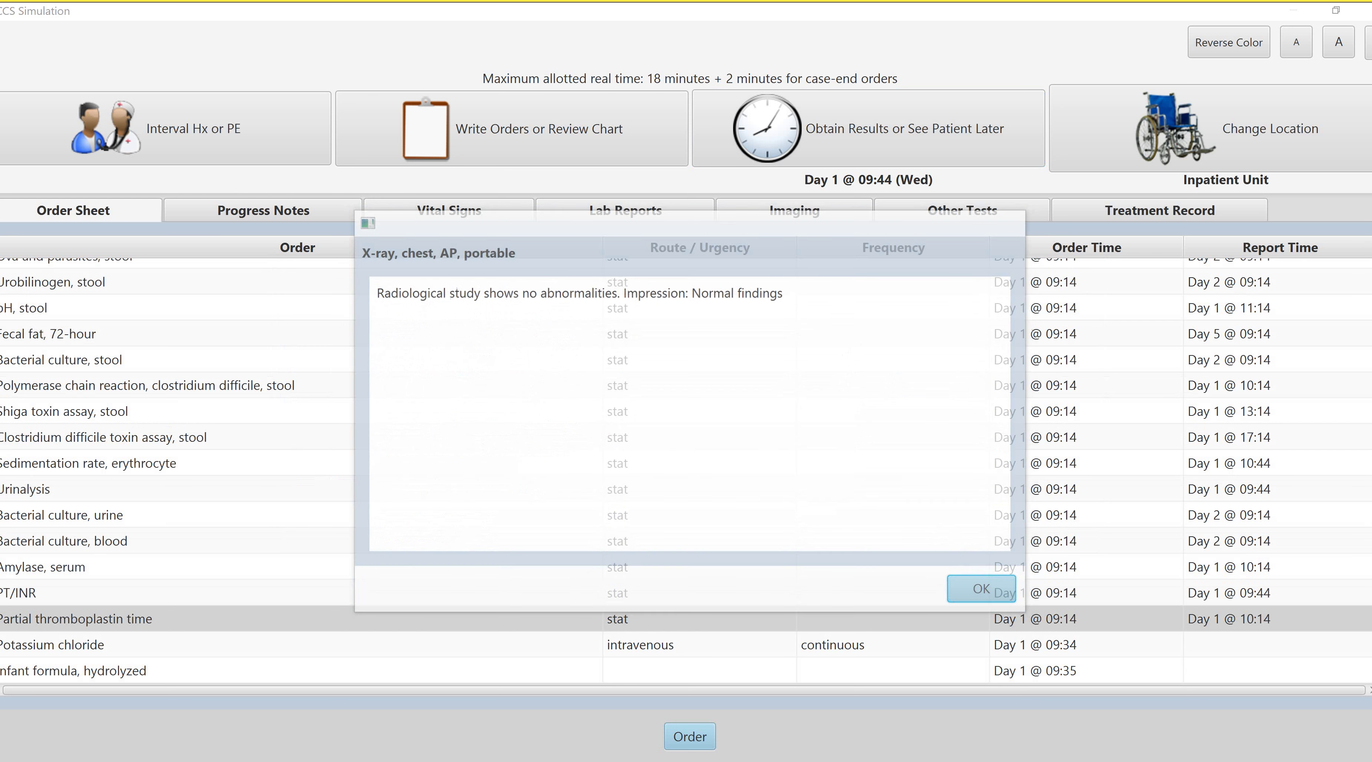
{"action": "key", "text": "Return"}
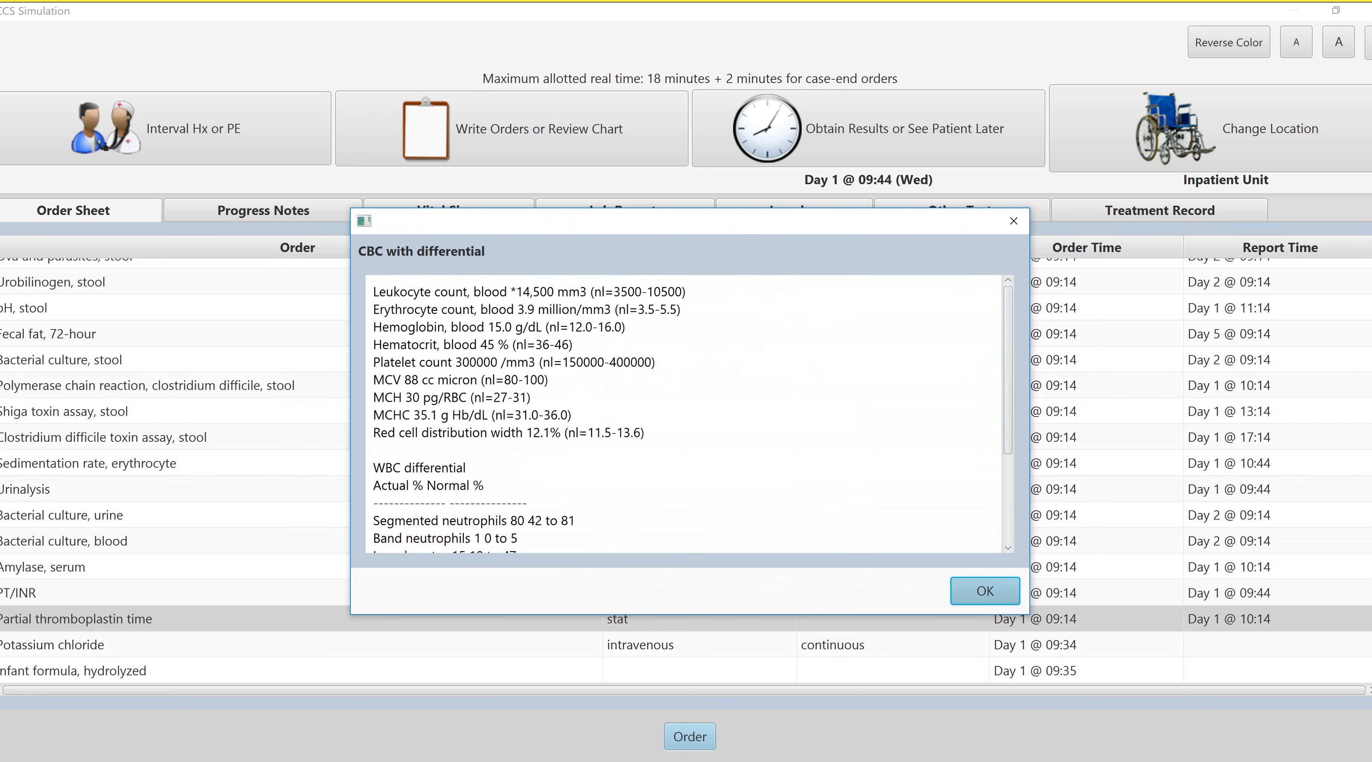
{"action": "key", "text": "Return"}
{"action": "key", "text": "Tab"}
Go through the 10:14 results, including the comprehensive metabolic profile and stool C. difficile PCR, and continue the clock advance
{"action": "key", "text": "Return"}
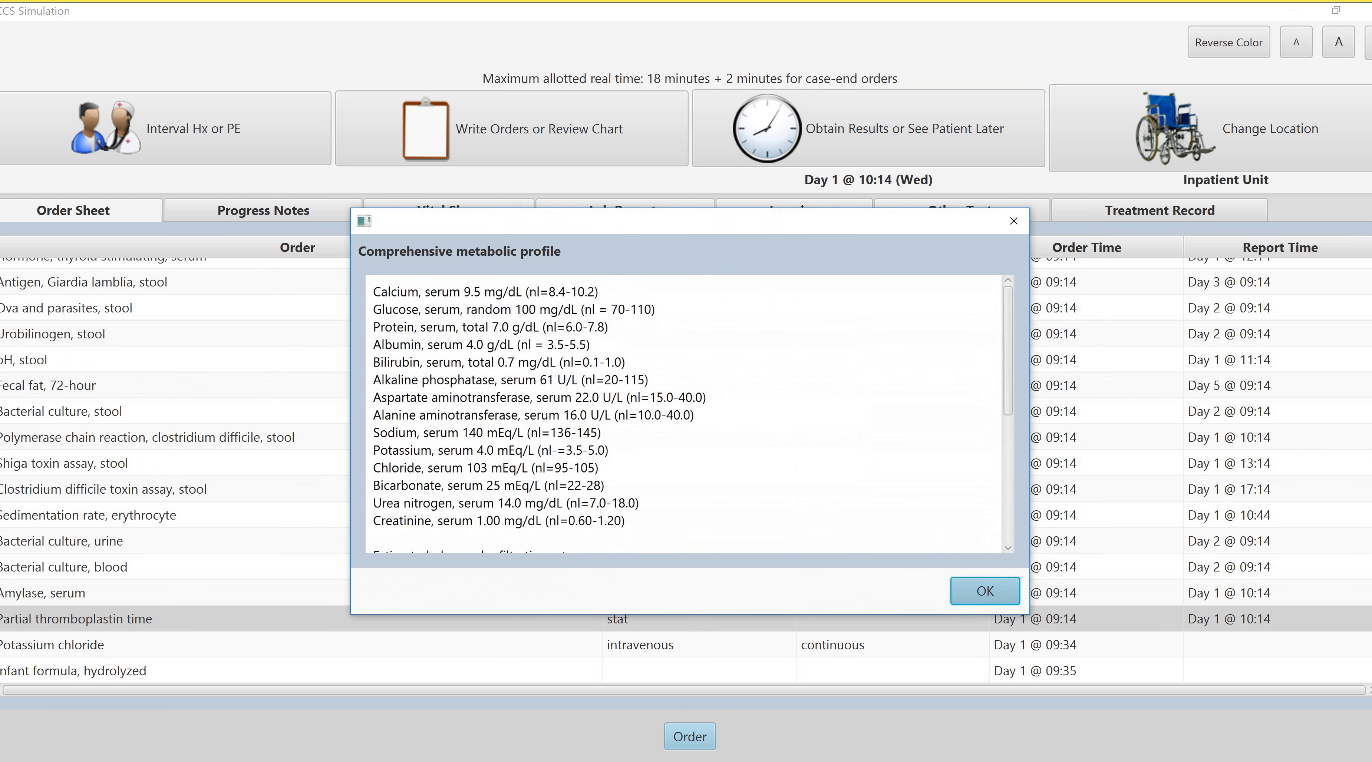
{"action": "key", "text": "Return"}
{"action": "key", "text": "Return"}
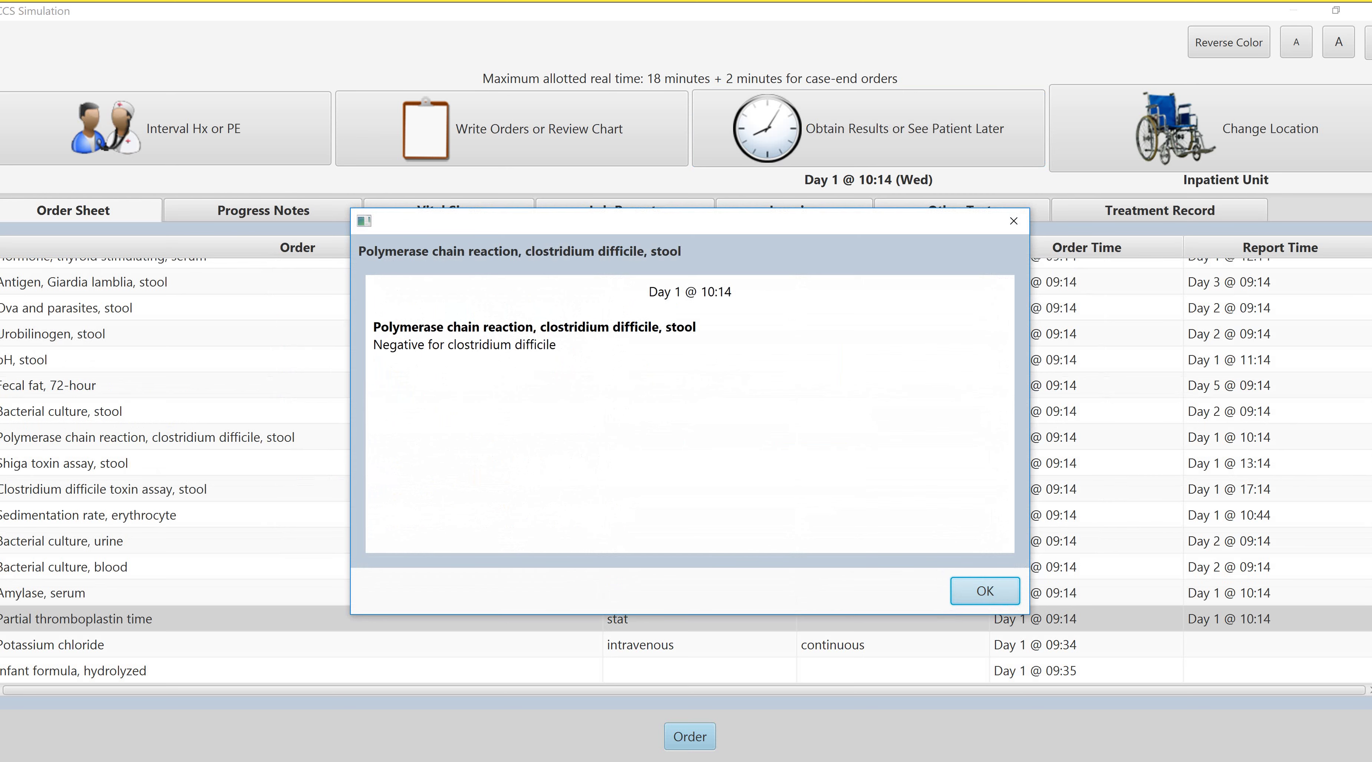
{"action": "key", "text": "Return"}
{"action": "key", "text": "Return"}
{"action": "key", "text": "Tab"}
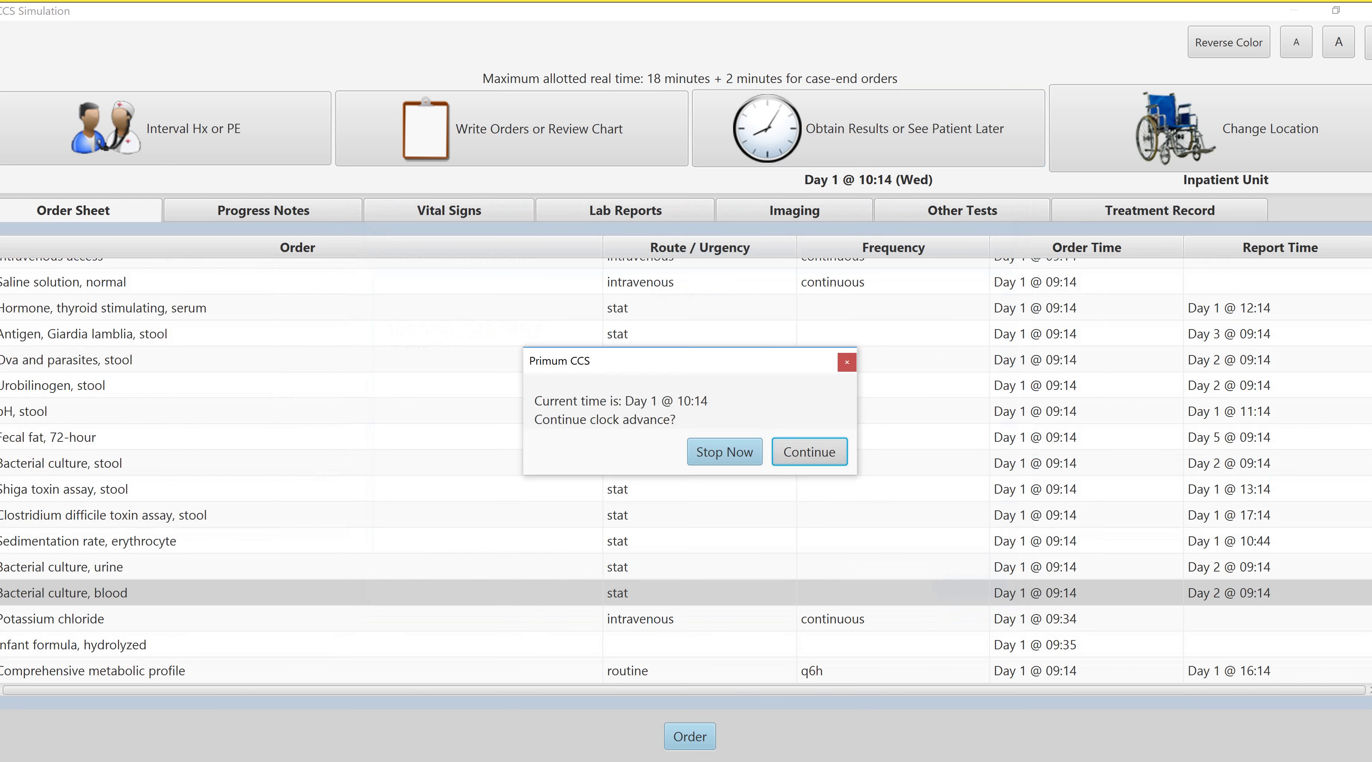
{"action": "key", "text": "Return"}
Continue the clock advance through the 10:44, 11:14 and 12:14 results until Day 1 12:35
{"action": "key", "text": "Return"}
{"action": "key", "text": "Tab"}
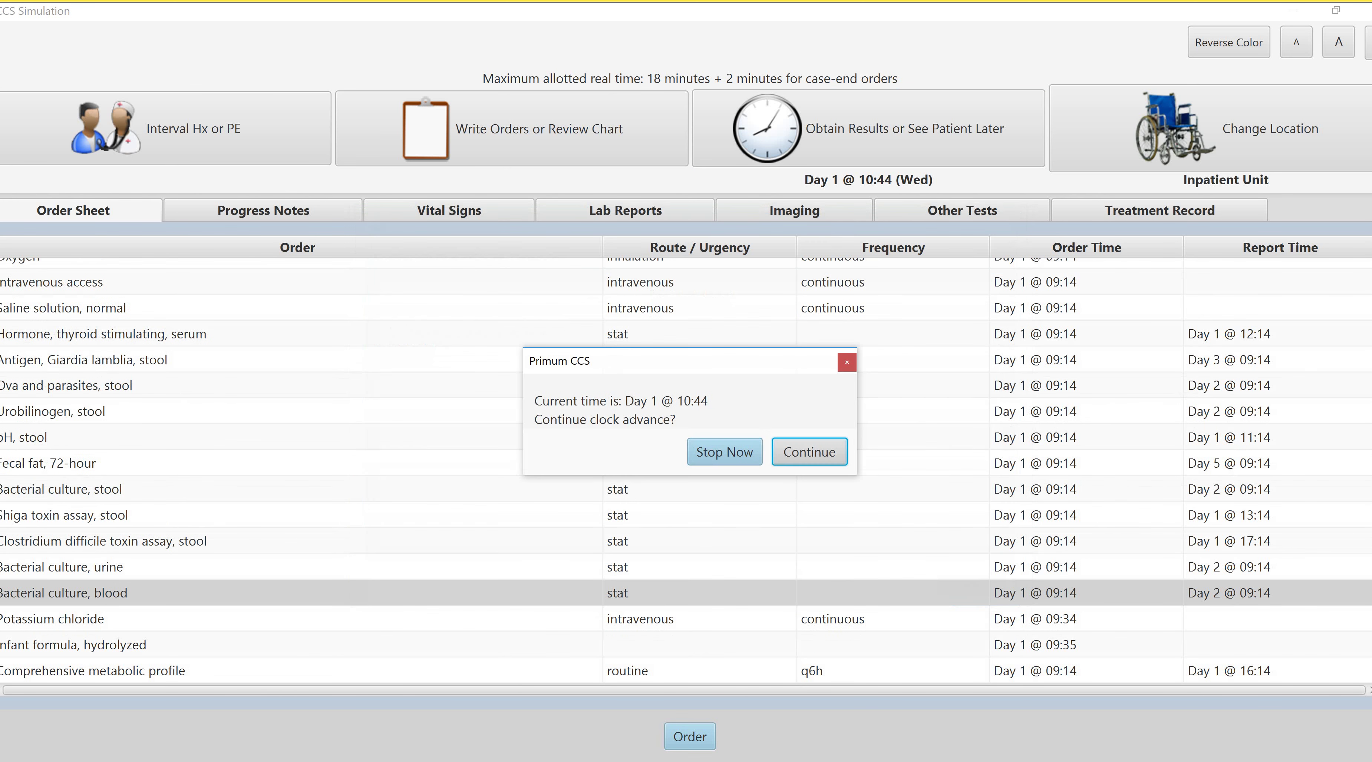
{"action": "key", "text": "Return"}
{"action": "key", "text": "Return"}
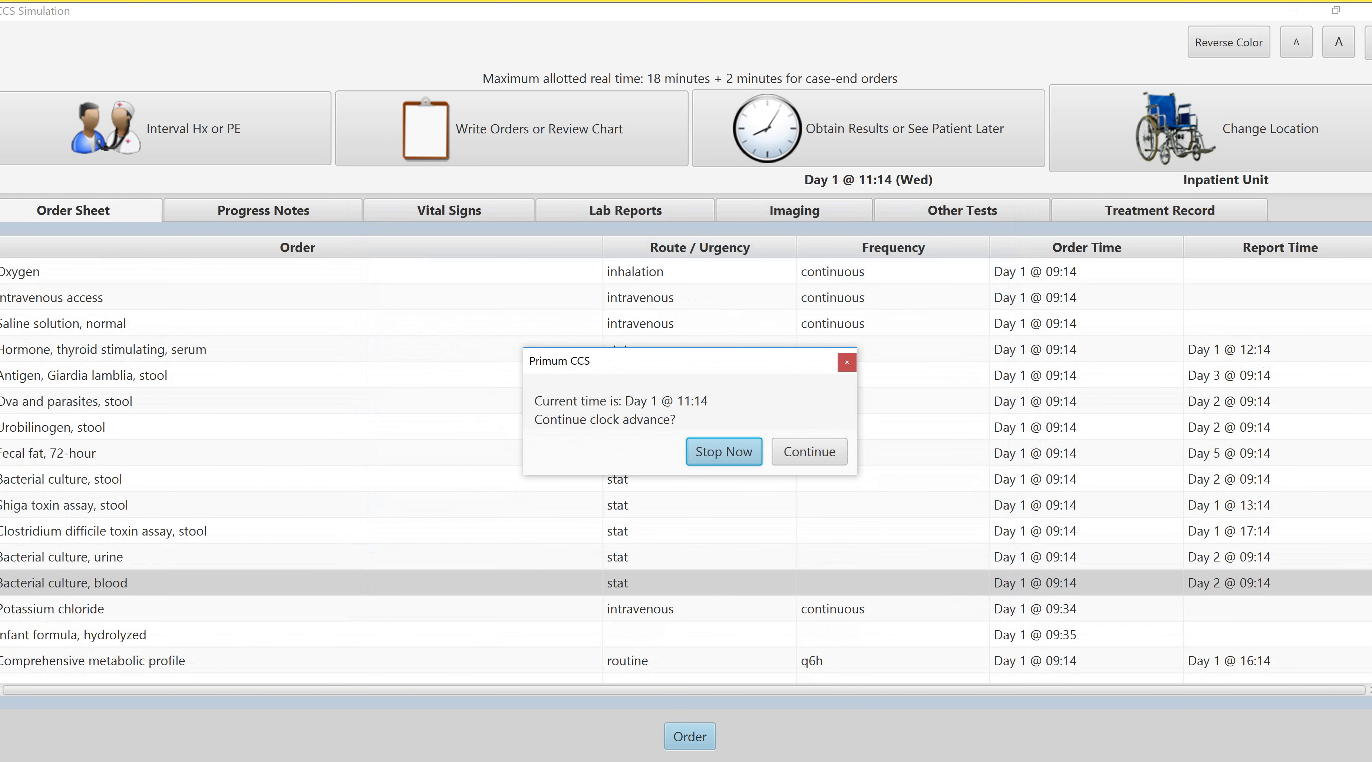
{"action": "key", "text": "Tab"}
{"action": "key", "text": "Return"}
{"action": "key", "text": "Return"}
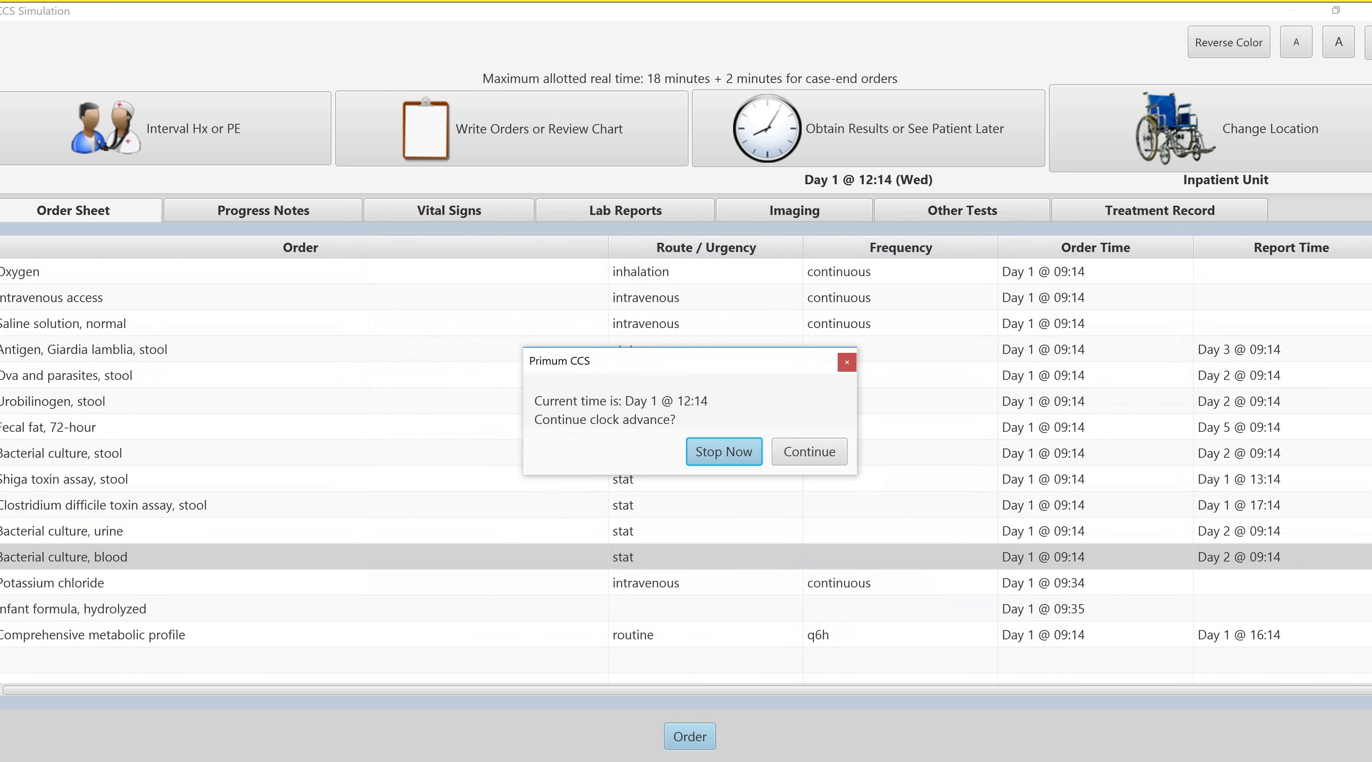
{"action": "key", "text": "Return"}
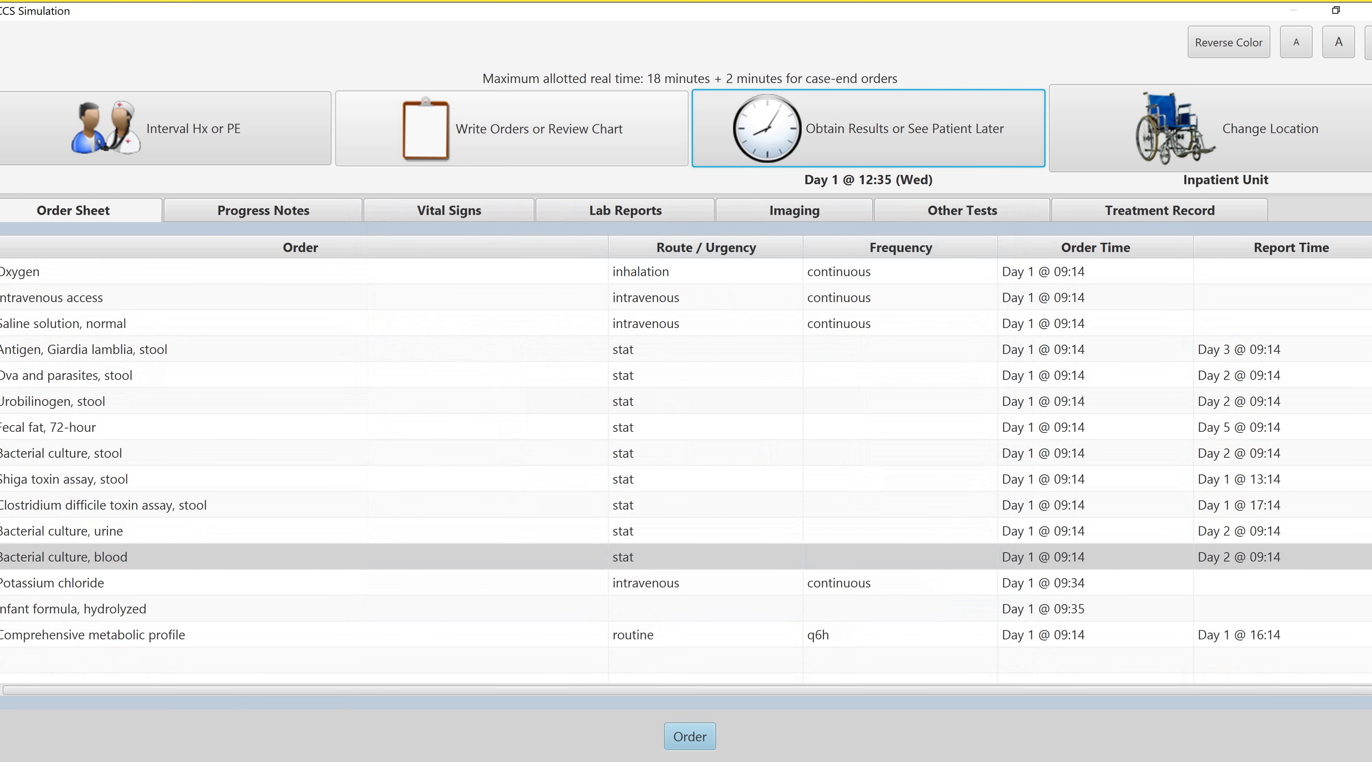
Perform a physical exam of appearance, skin, chest, heart, abdomen and neuro/psych only, and review the findings
{"action": "left_click", "coordinate": [193, 128]}
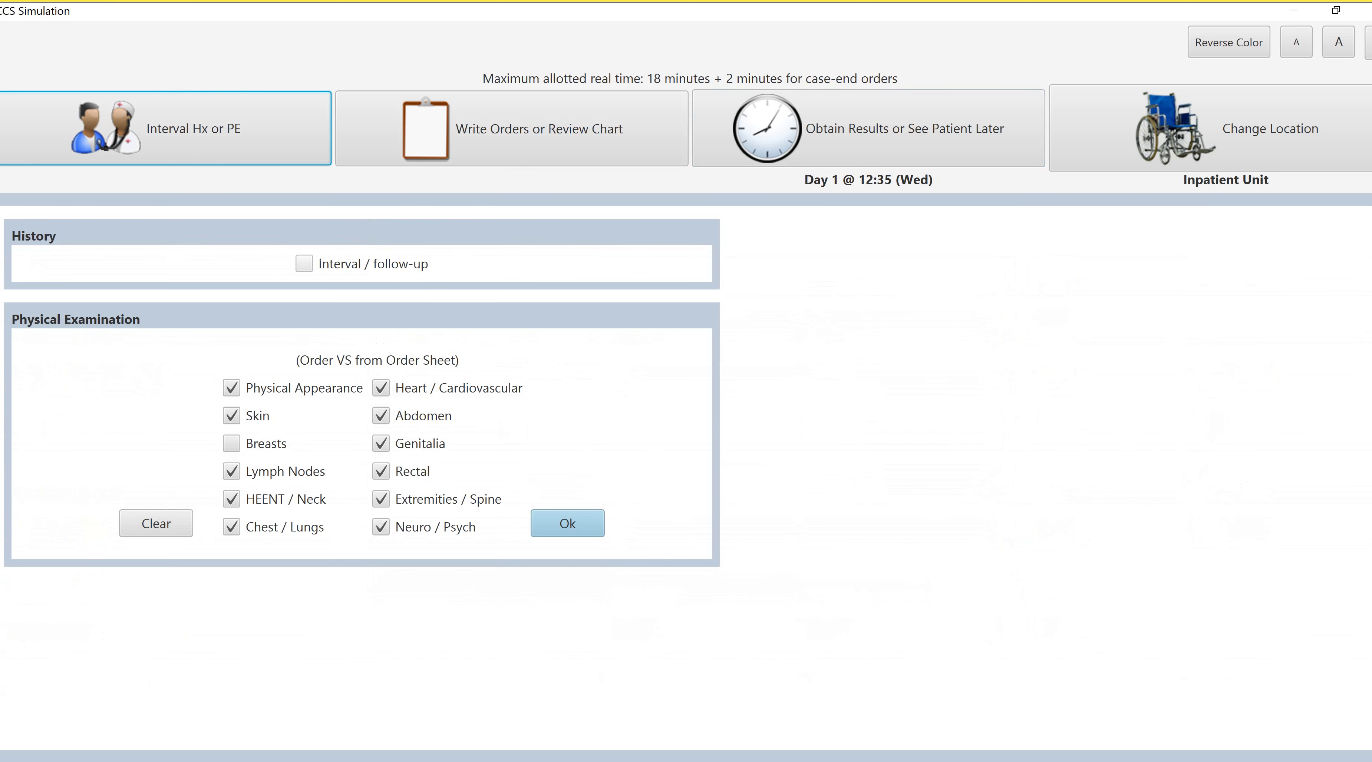
{"action": "left_click", "coordinate": [380, 443]}
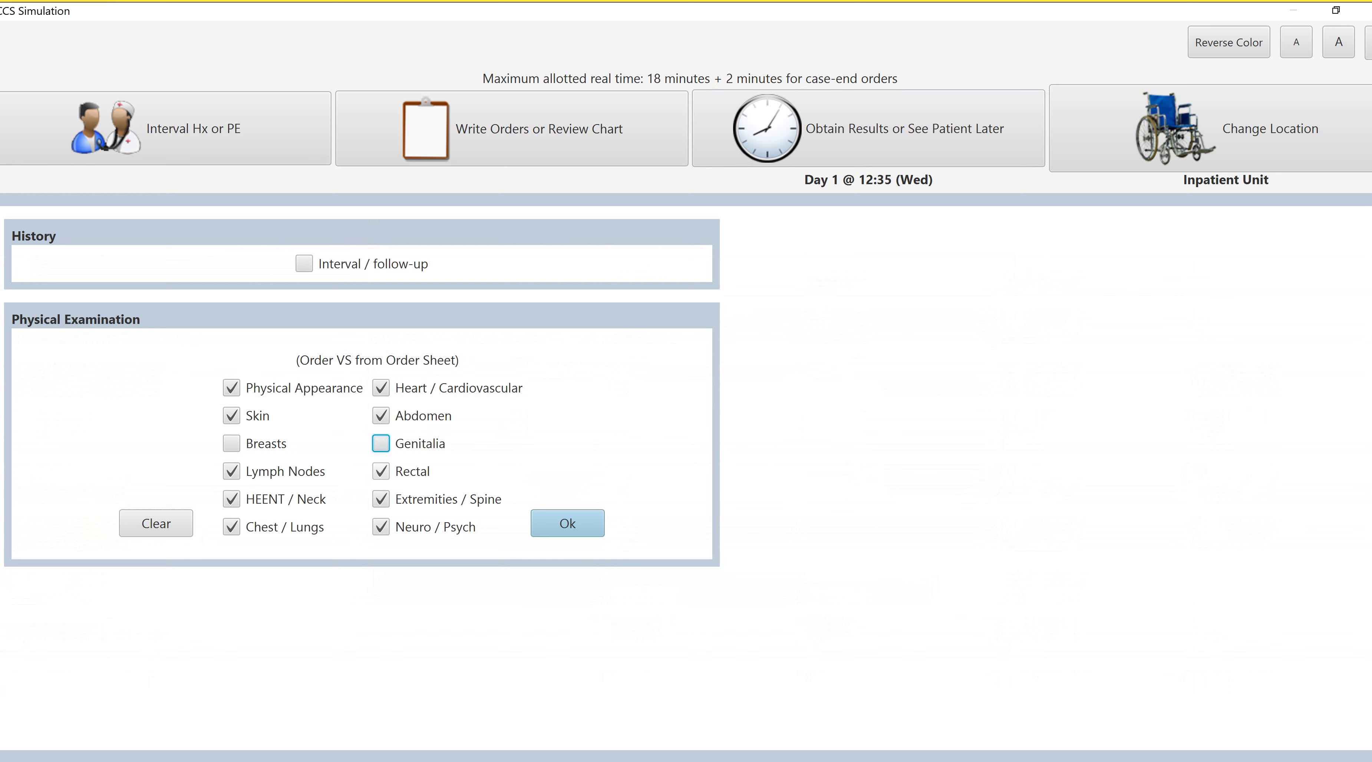
{"action": "left_click", "coordinate": [380, 471]}
{"action": "left_click", "coordinate": [380, 499]}
{"action": "left_click", "coordinate": [231, 472]}
{"action": "left_click", "coordinate": [231, 499]}
{"action": "left_click", "coordinate": [568, 523]}
{"action": "key", "text": "Return"}
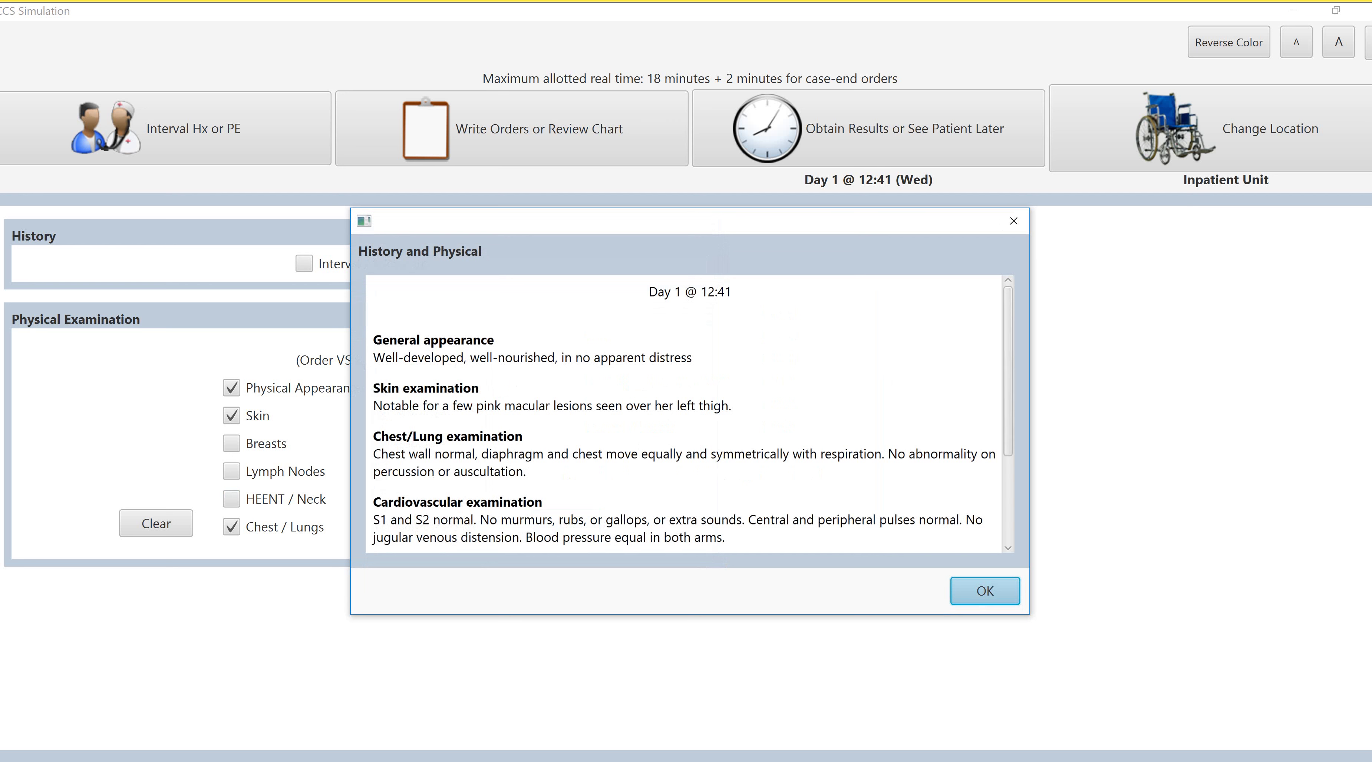
{"action": "scroll", "coordinate": [692, 411], "scroll_direction": "down", "scroll_amount": 5}
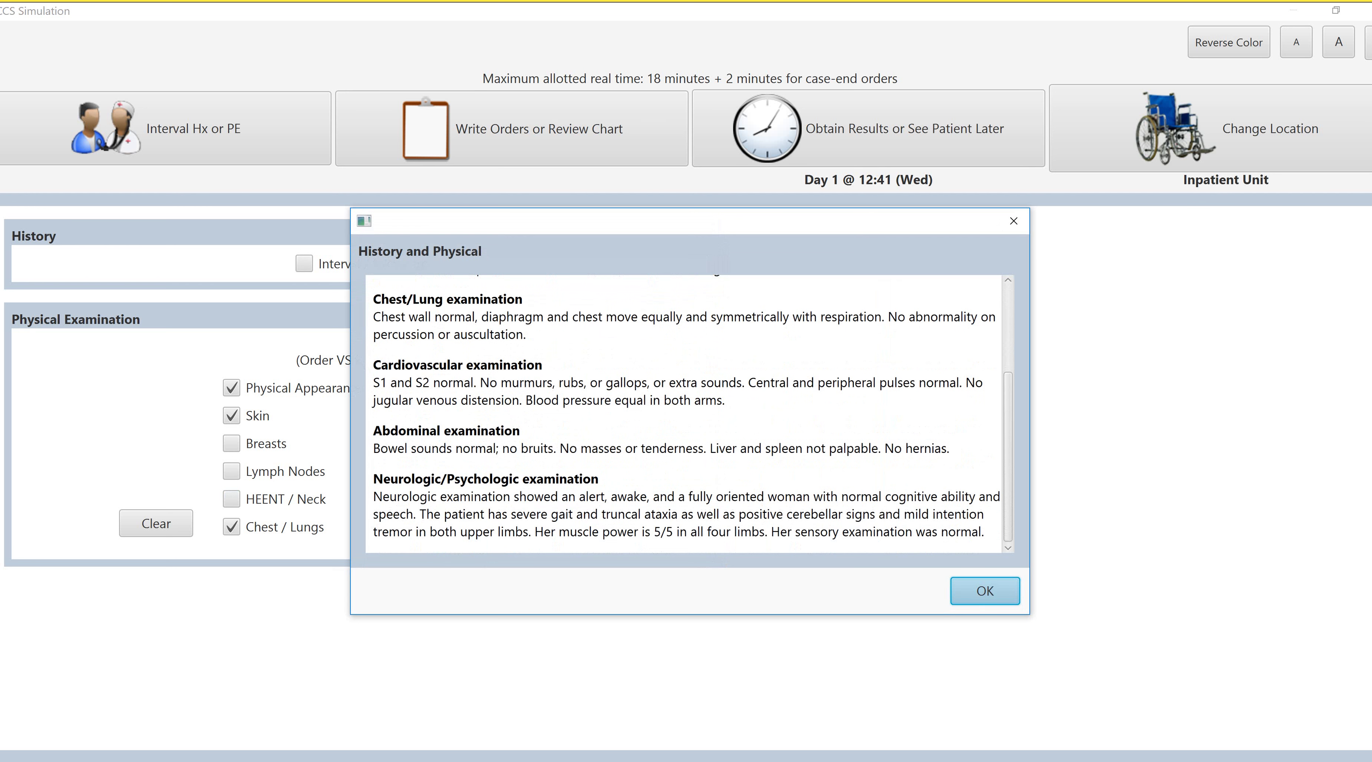
{"action": "scroll", "coordinate": [693, 411], "scroll_direction": "up", "scroll_amount": 5}
{"action": "key", "text": "Return"}
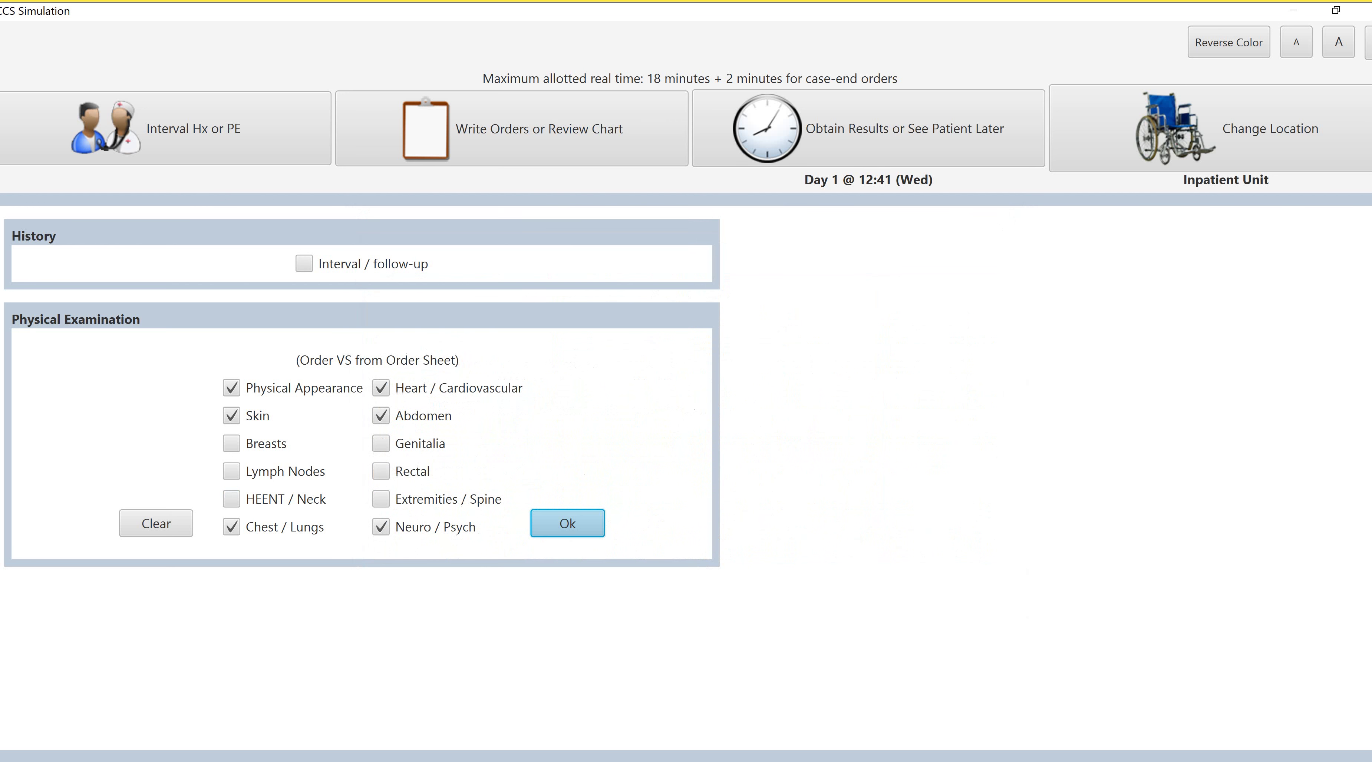
Advance the clock to Day 1 at 16:41, continuing through the 13:14 and 16:14 results
{"action": "left_click", "coordinate": [868, 129]}
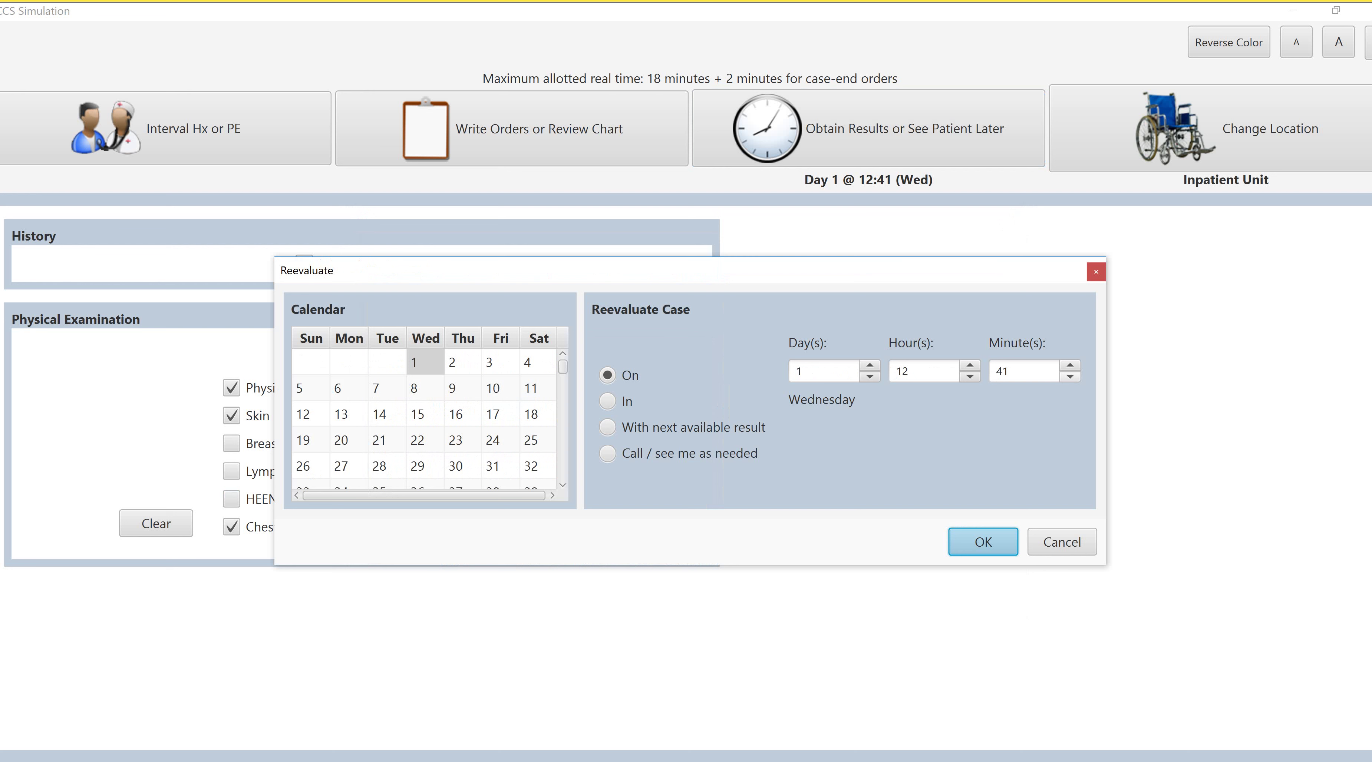
{"action": "left_click", "coordinate": [969, 366]}
{"action": "left_click", "coordinate": [969, 365]}
{"action": "left_click", "coordinate": [970, 366]}
{"action": "left_click", "coordinate": [969, 365]}
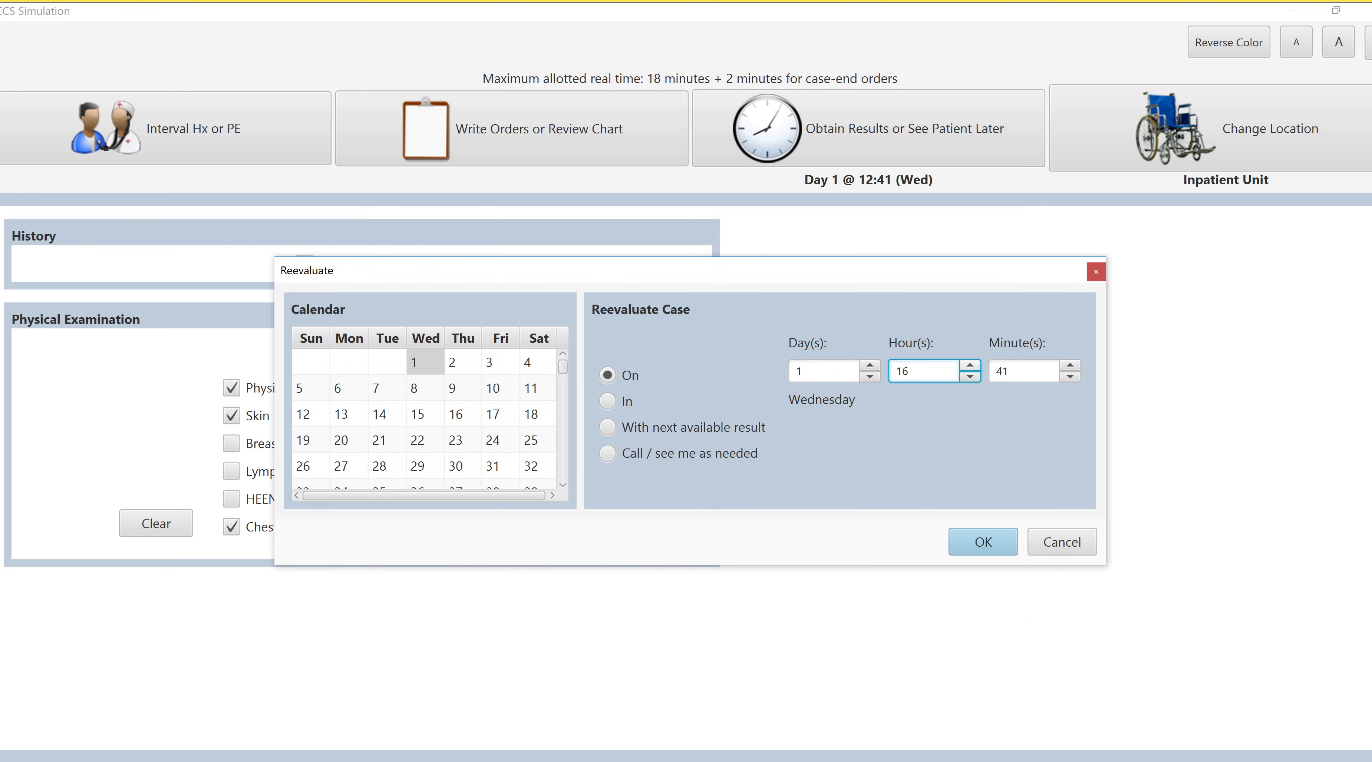
{"action": "left_click", "coordinate": [982, 542]}
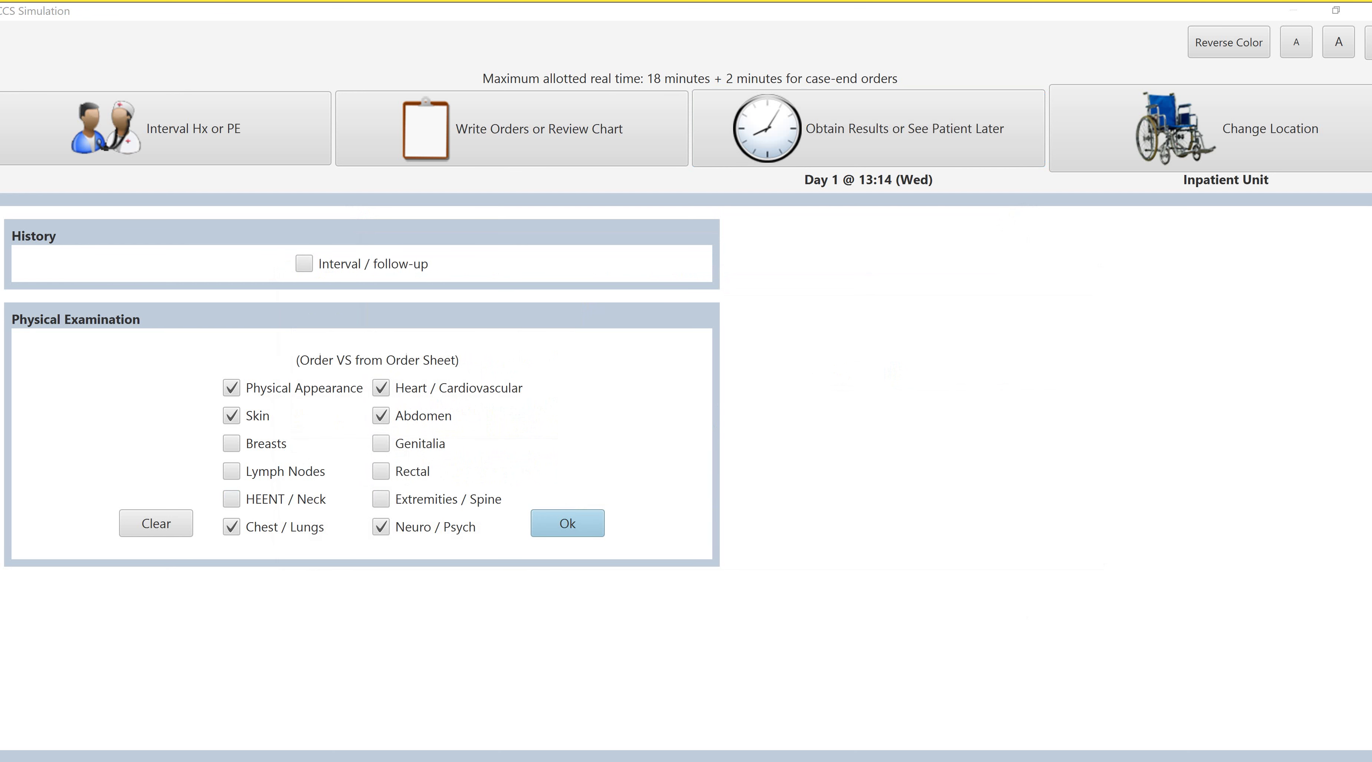
{"action": "left_click", "coordinate": [984, 591]}
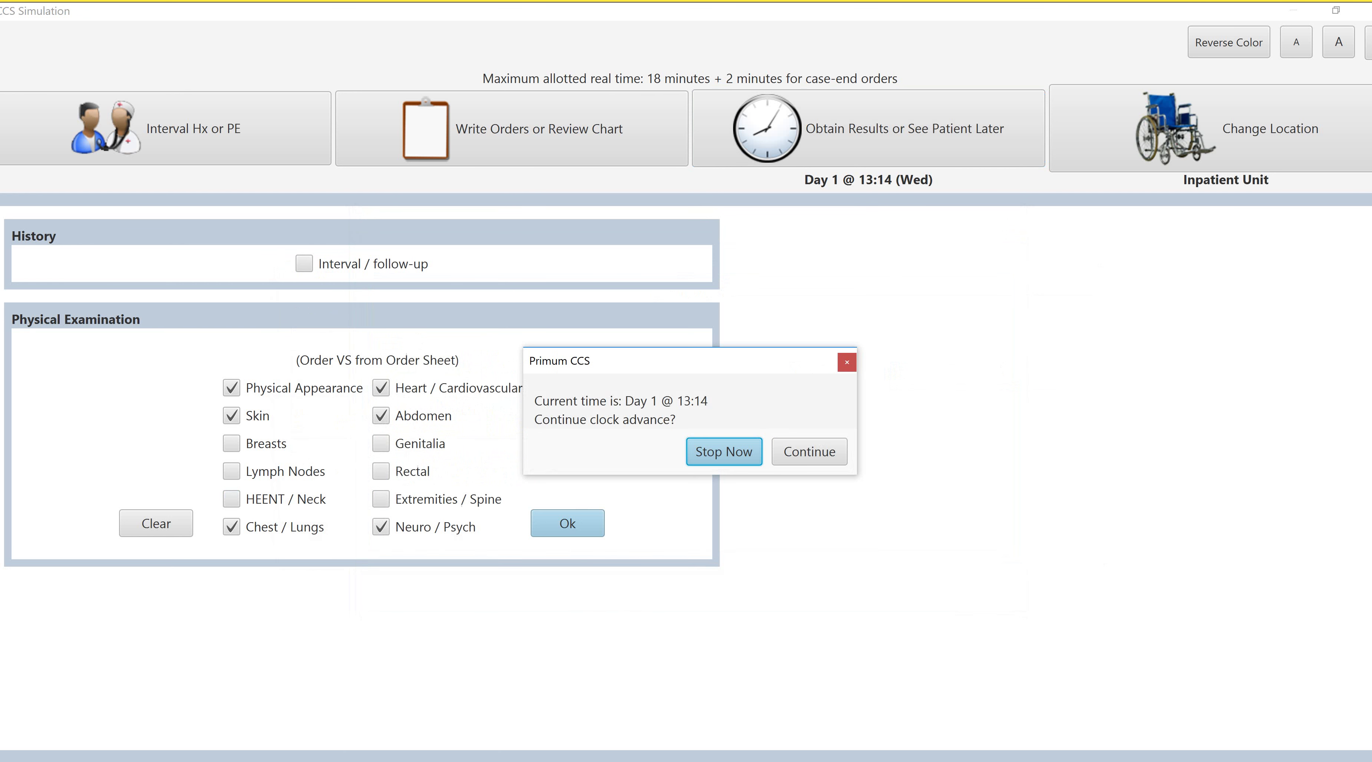
{"action": "left_click", "coordinate": [810, 452]}
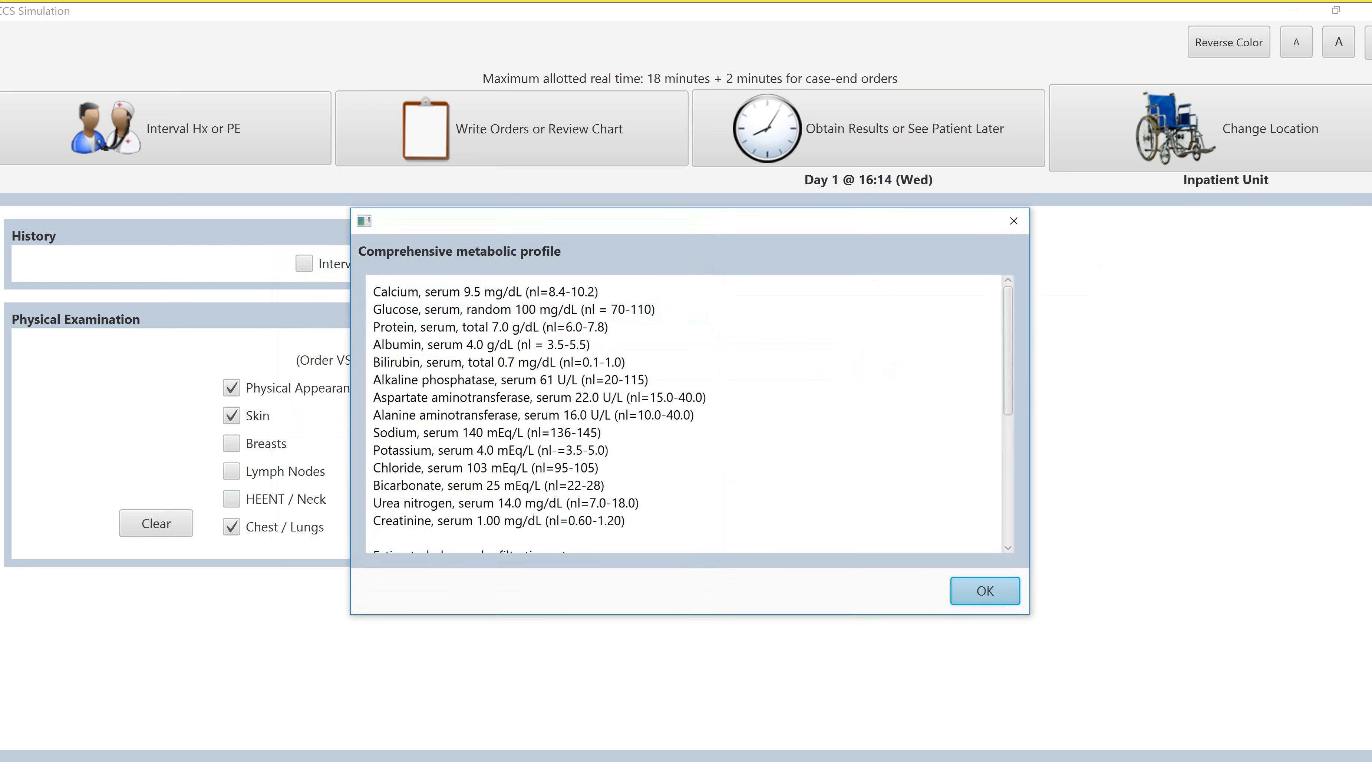
{"action": "left_click", "coordinate": [985, 591]}
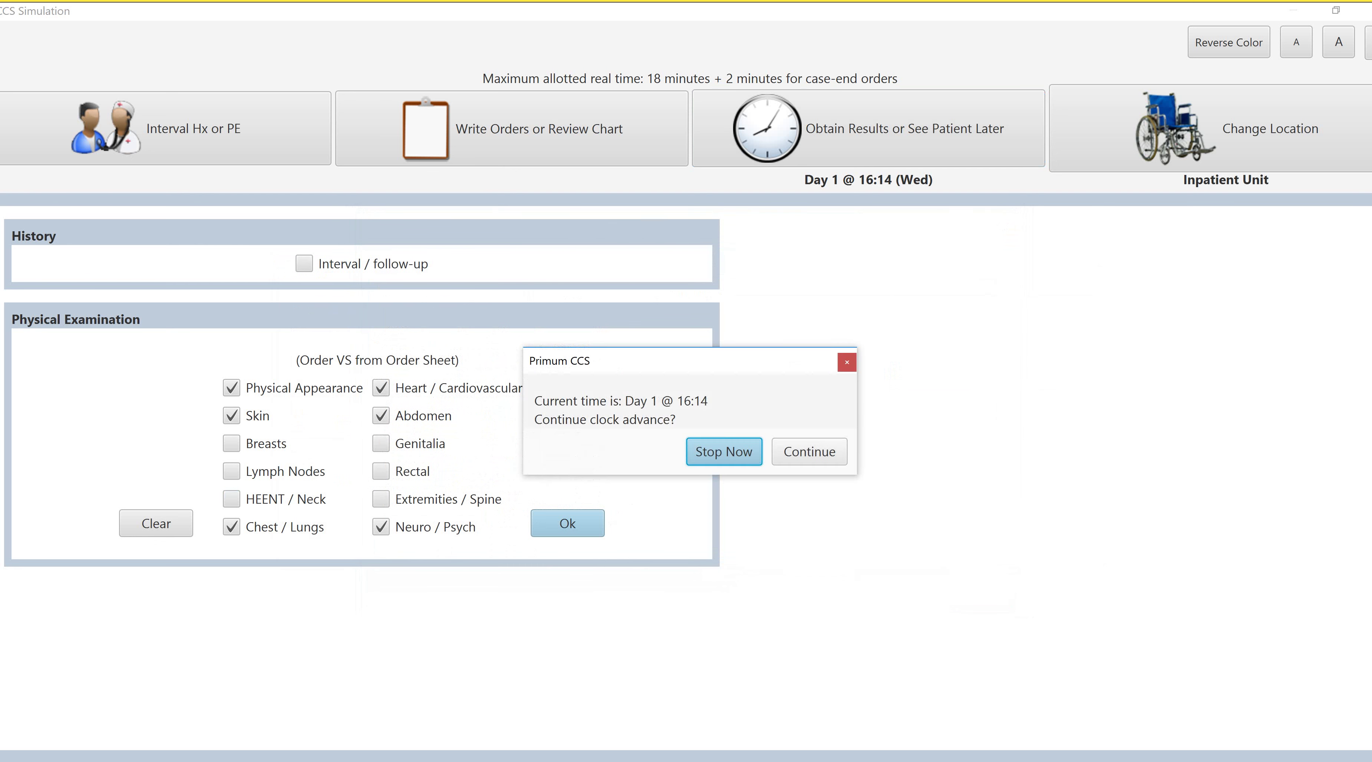
{"action": "left_click", "coordinate": [810, 452]}
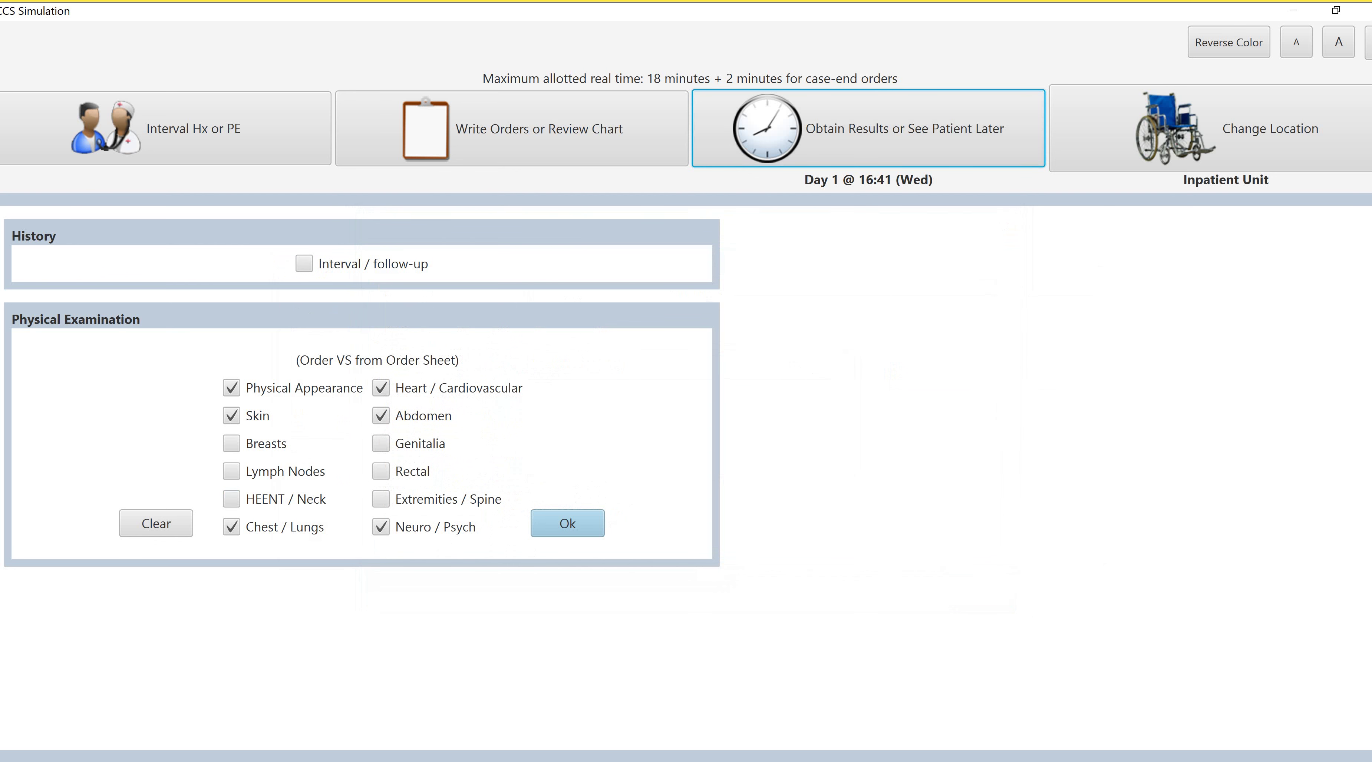
Advance the clock to Day 1 at 20:41, going through the 17:14 stool Clostridium difficile toxin assay result
{"action": "left_click", "coordinate": [511, 128]}
{"action": "left_click", "coordinate": [165, 128]}
{"action": "left_click", "coordinate": [868, 128]}
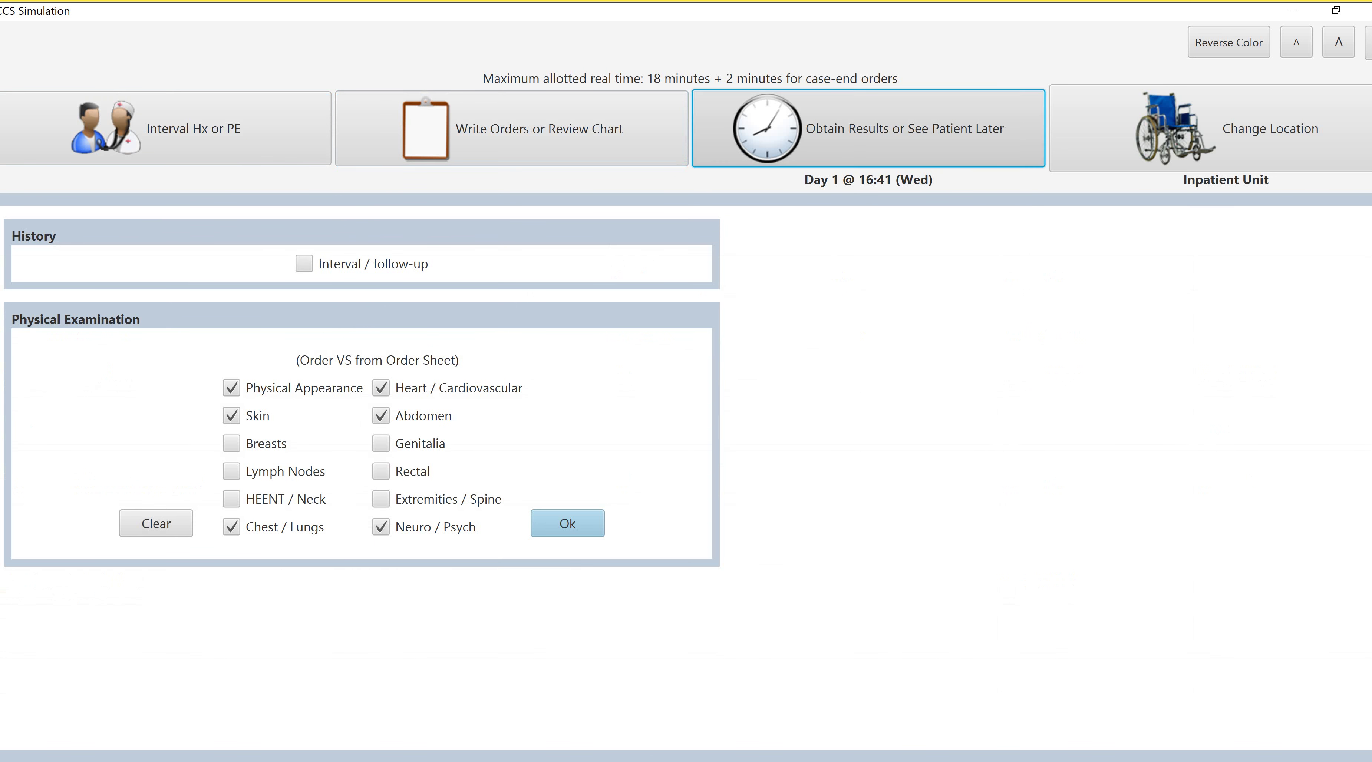
{"action": "left_click", "coordinate": [868, 128]}
{"action": "left_click", "coordinate": [970, 366]}
{"action": "left_click", "coordinate": [969, 366]}
{"action": "left_click", "coordinate": [970, 366]}
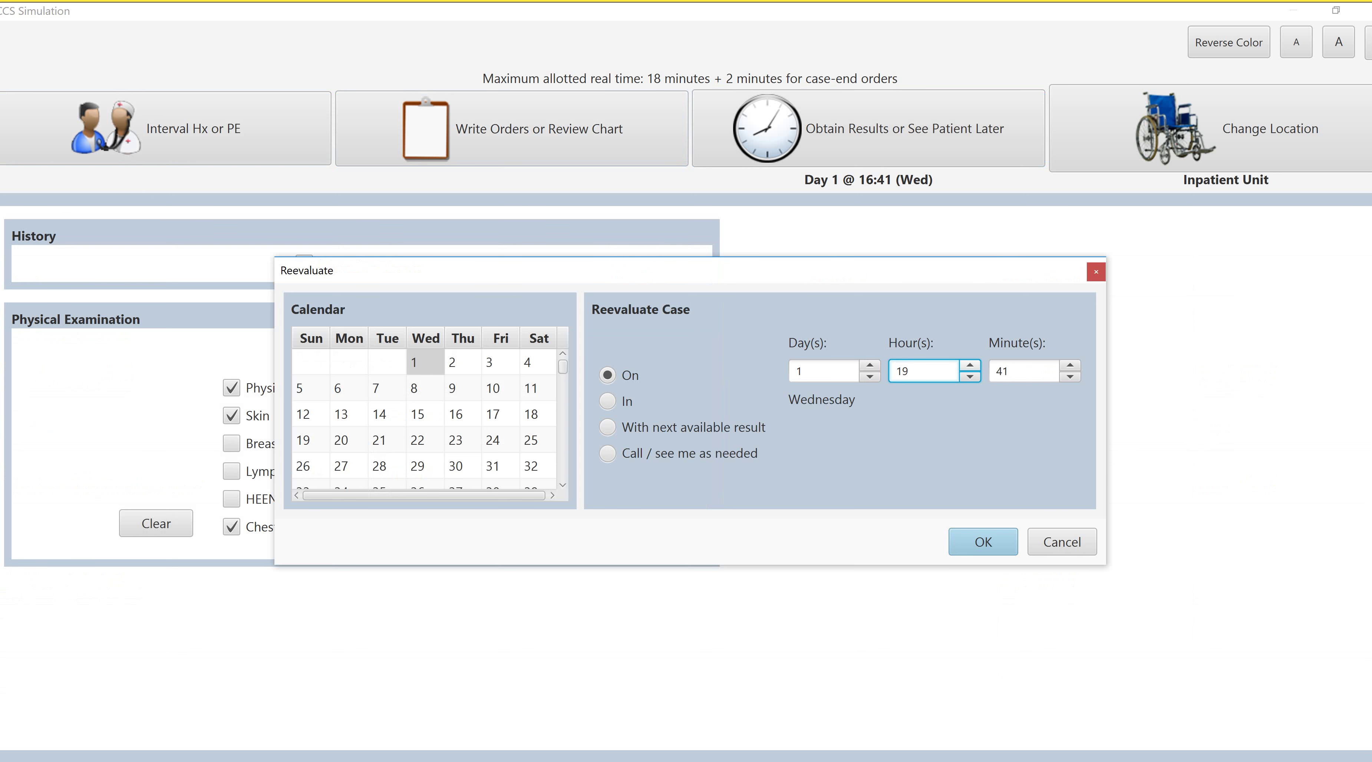
{"action": "left_click", "coordinate": [969, 366]}
{"action": "left_click", "coordinate": [982, 542]}
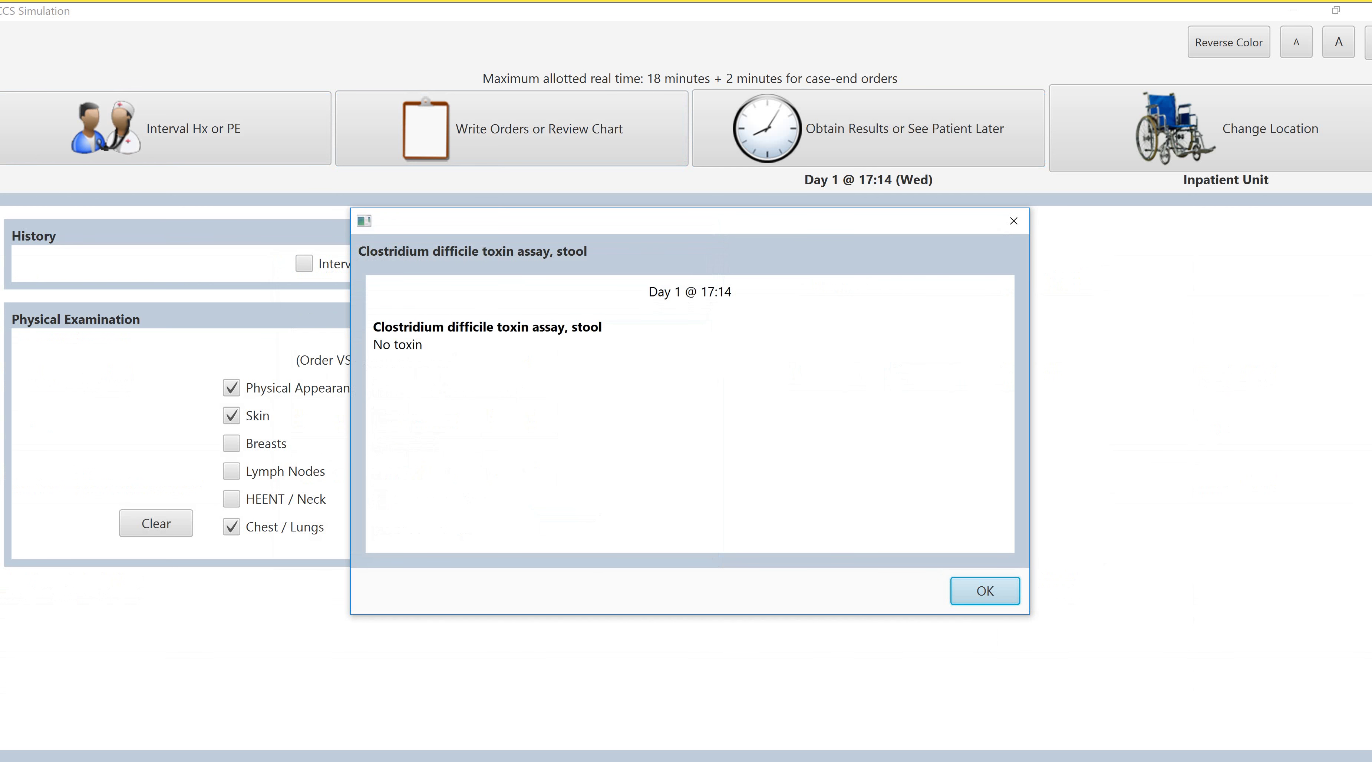
{"action": "left_click", "coordinate": [983, 591]}
{"action": "left_click", "coordinate": [810, 452]}
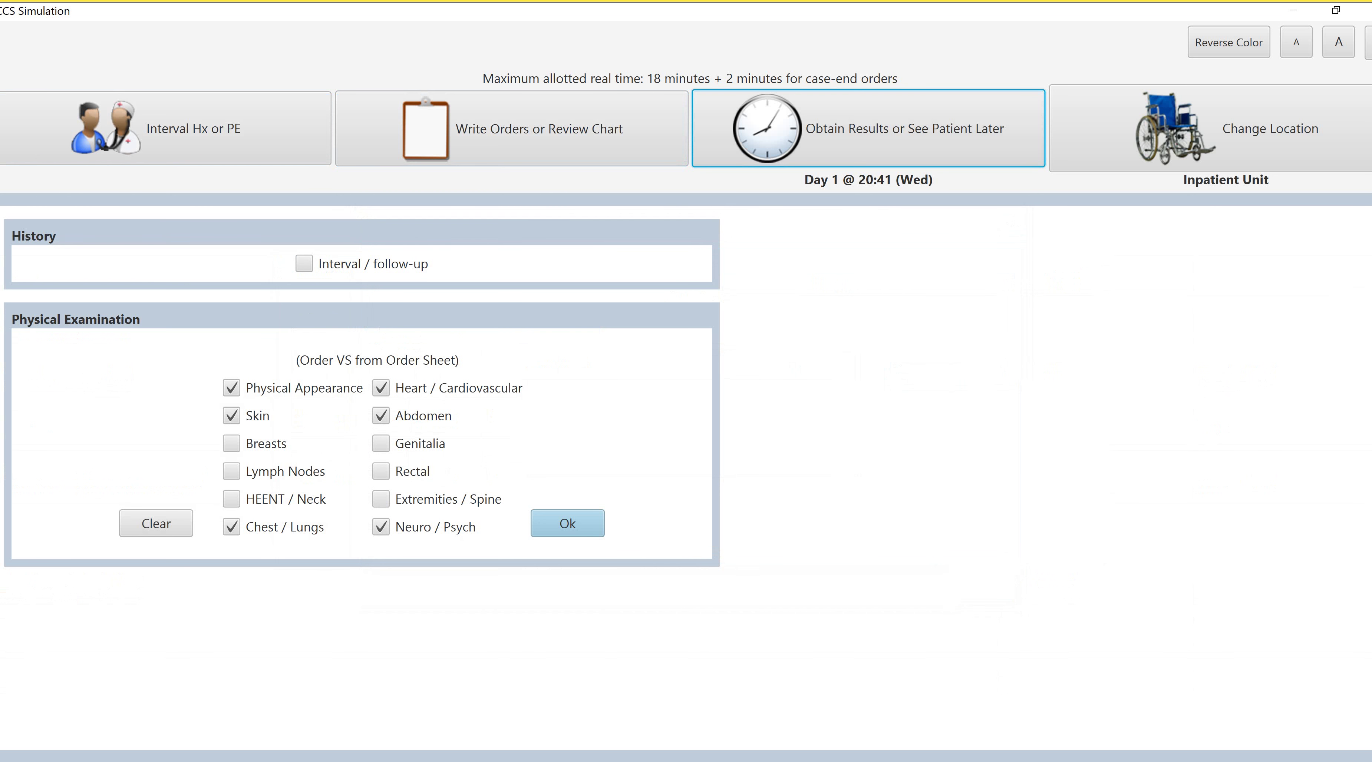
Review the order sheet's report times and schedule the case reevaluation for Day 2 at 9:41
{"action": "left_click", "coordinate": [511, 128]}
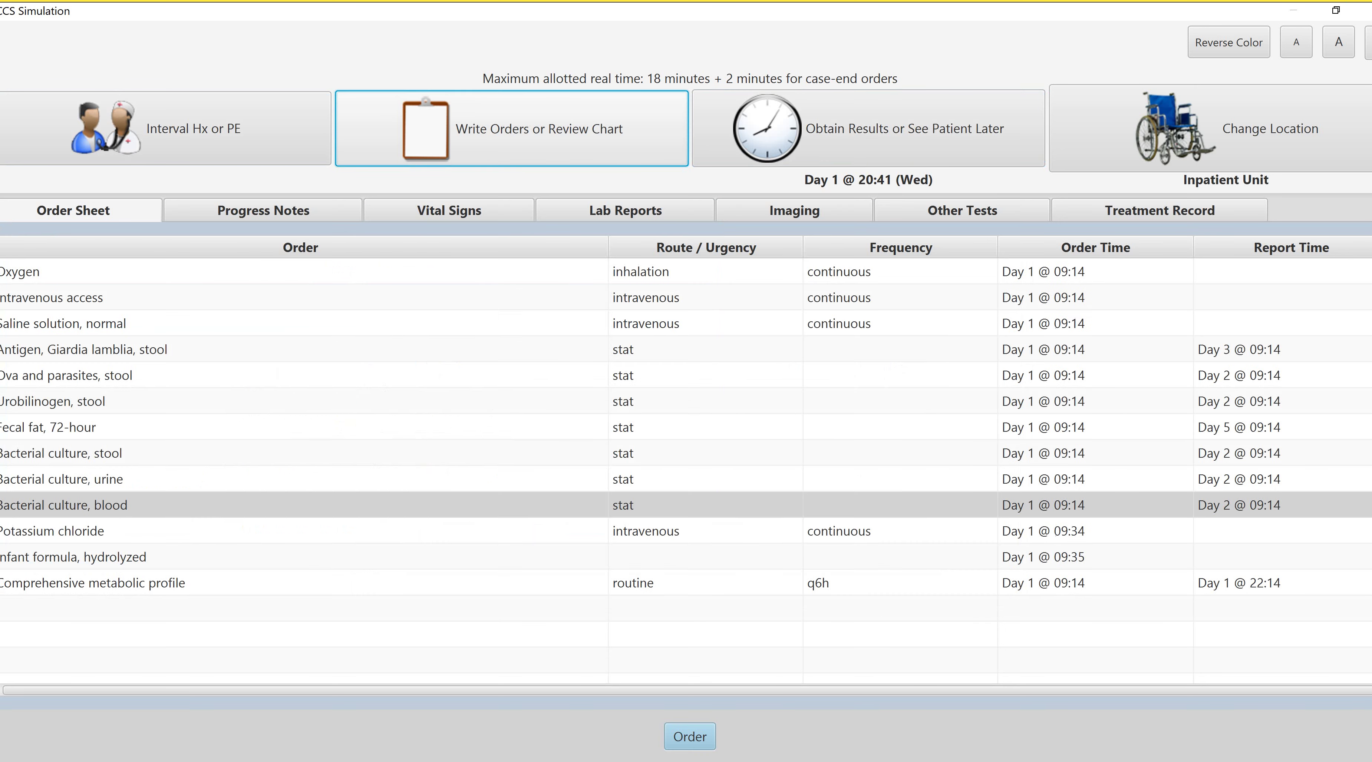
{"action": "left_click", "coordinate": [867, 129]}
{"action": "left_click", "coordinate": [868, 129]}
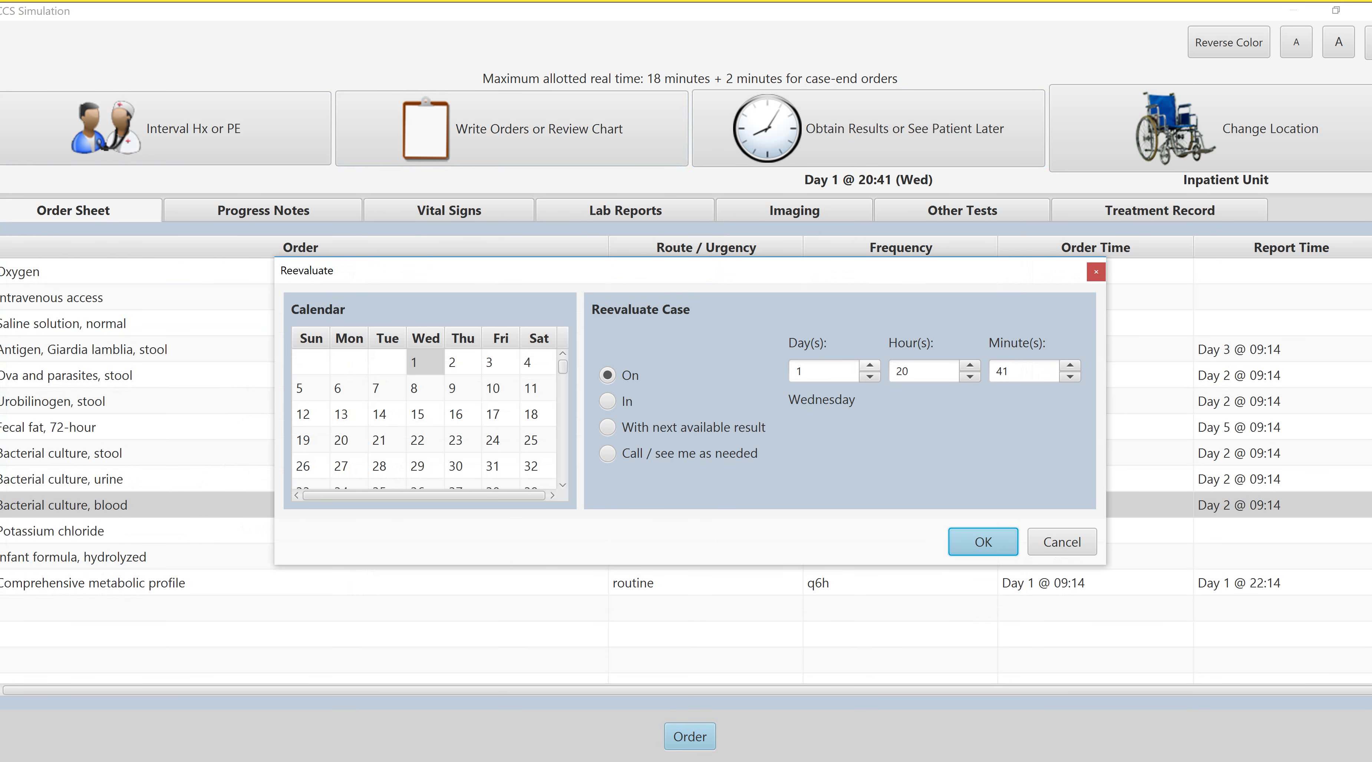
{"action": "left_click", "coordinate": [869, 366]}
{"action": "double_click", "coordinate": [908, 371]}
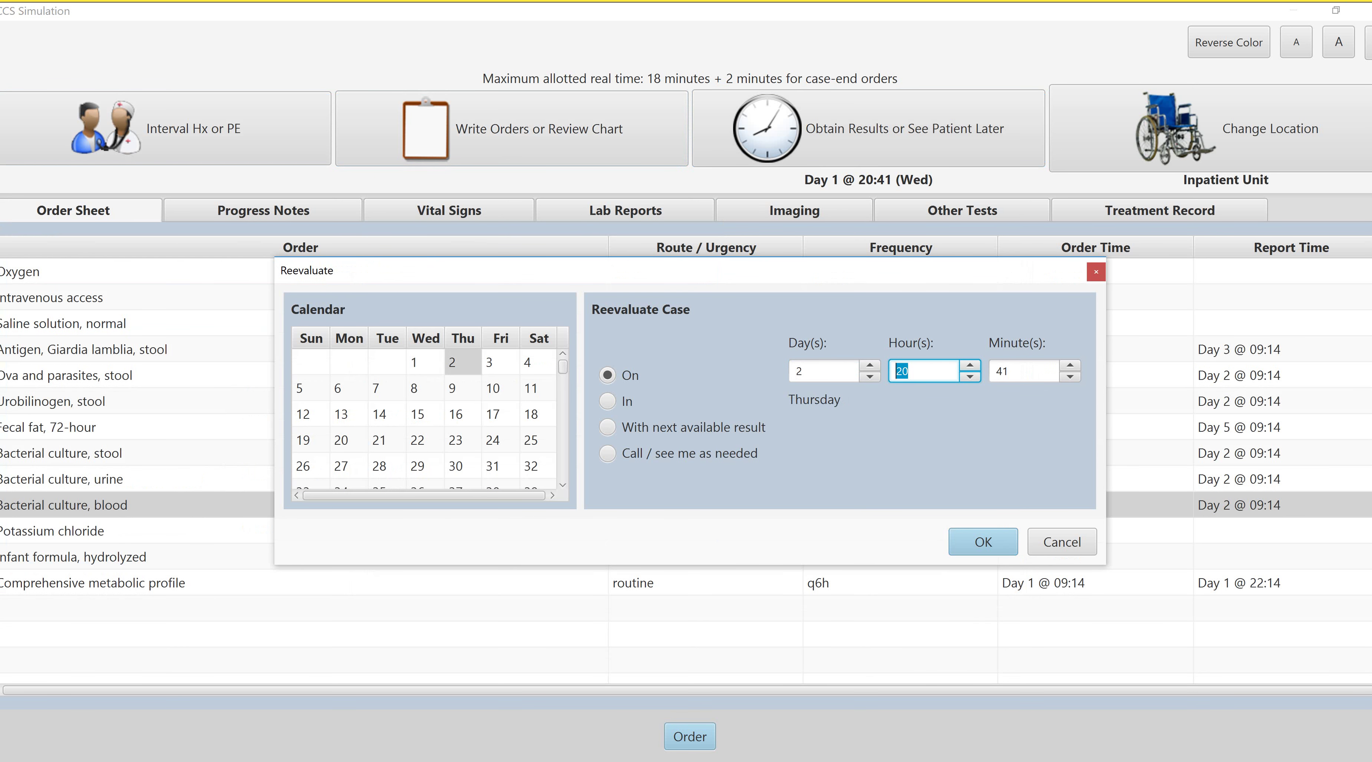
{"action": "type", "text": "00"}
{"action": "key", "text": "BackSpace"}
{"action": "type", "text": "9"}
{"action": "key", "text": "Return"}
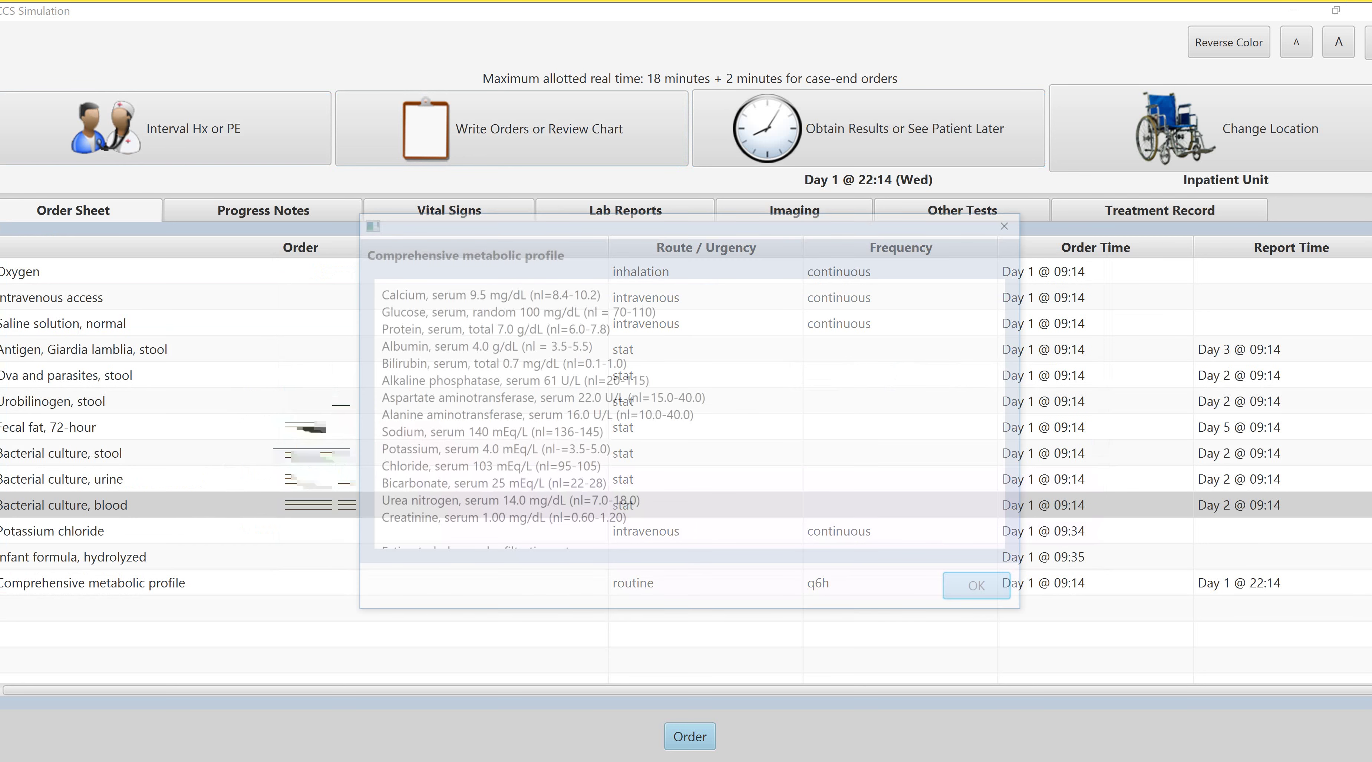
Go through the comprehensive metabolic profiles at Day 1 22:14 and Day 2 04:14, continuing the clock advance
{"action": "key", "text": "Return"}
{"action": "left_click", "coordinate": [808, 451]}
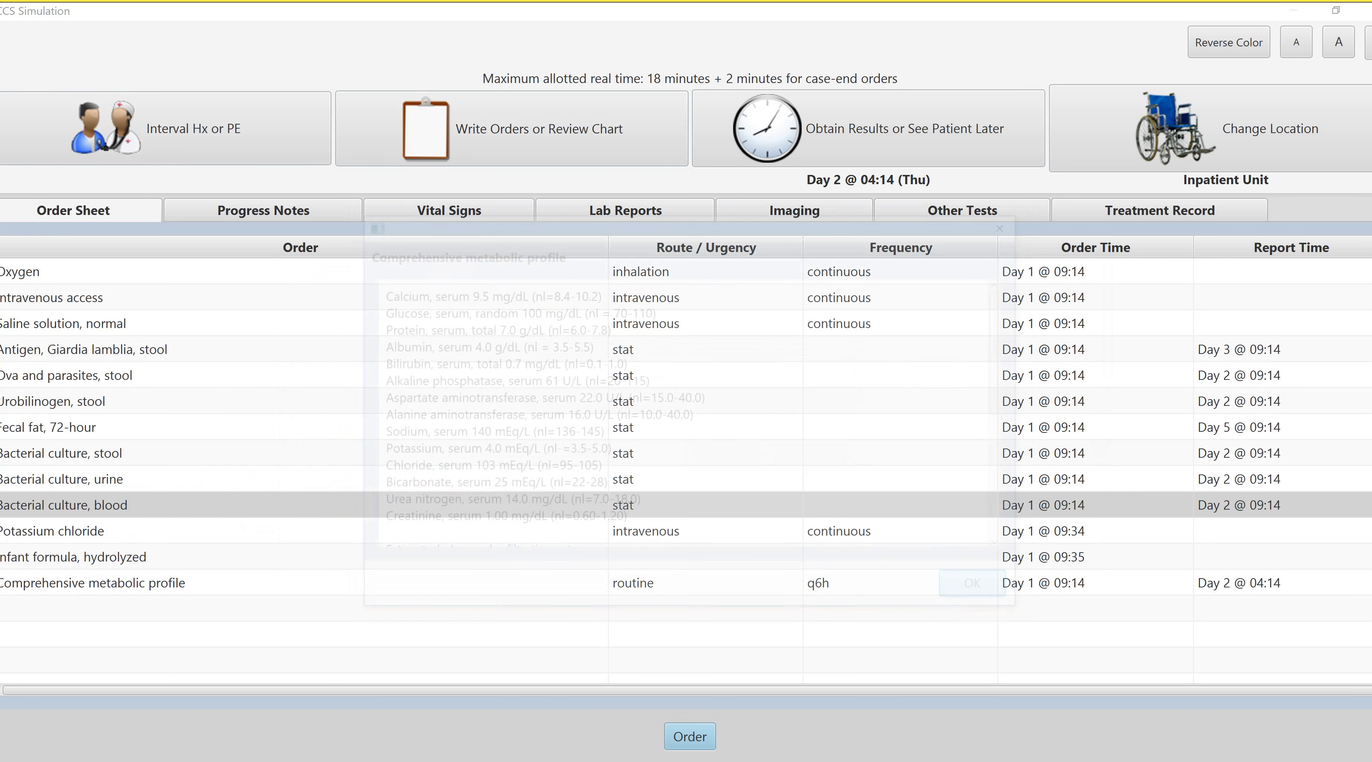
{"action": "left_click", "coordinate": [985, 591]}
{"action": "left_click", "coordinate": [809, 452]}
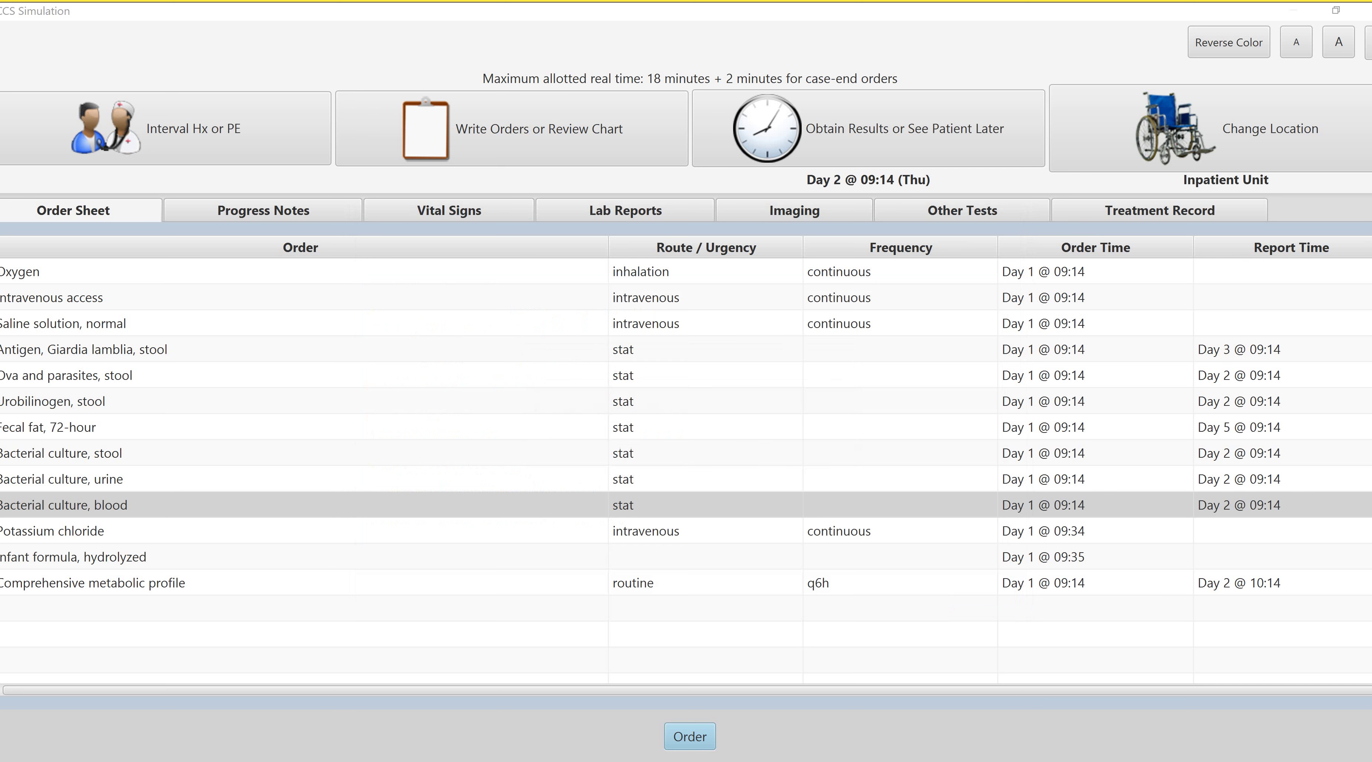
Go through the Day 2 09:14 results, including stool urobilinogen and blood culture, and continue the clock advance to 09:41
{"action": "left_click", "coordinate": [985, 591]}
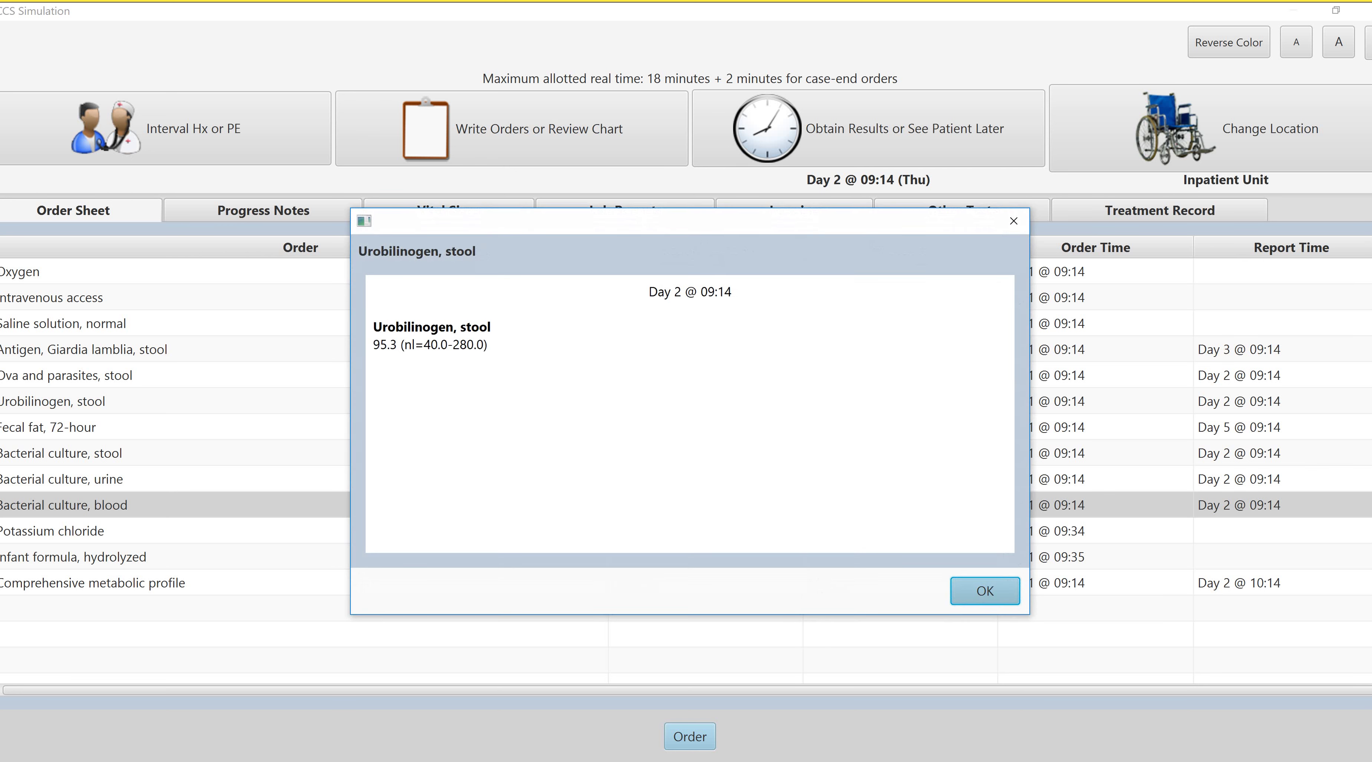
{"action": "left_click", "coordinate": [985, 592]}
{"action": "left_click", "coordinate": [985, 591]}
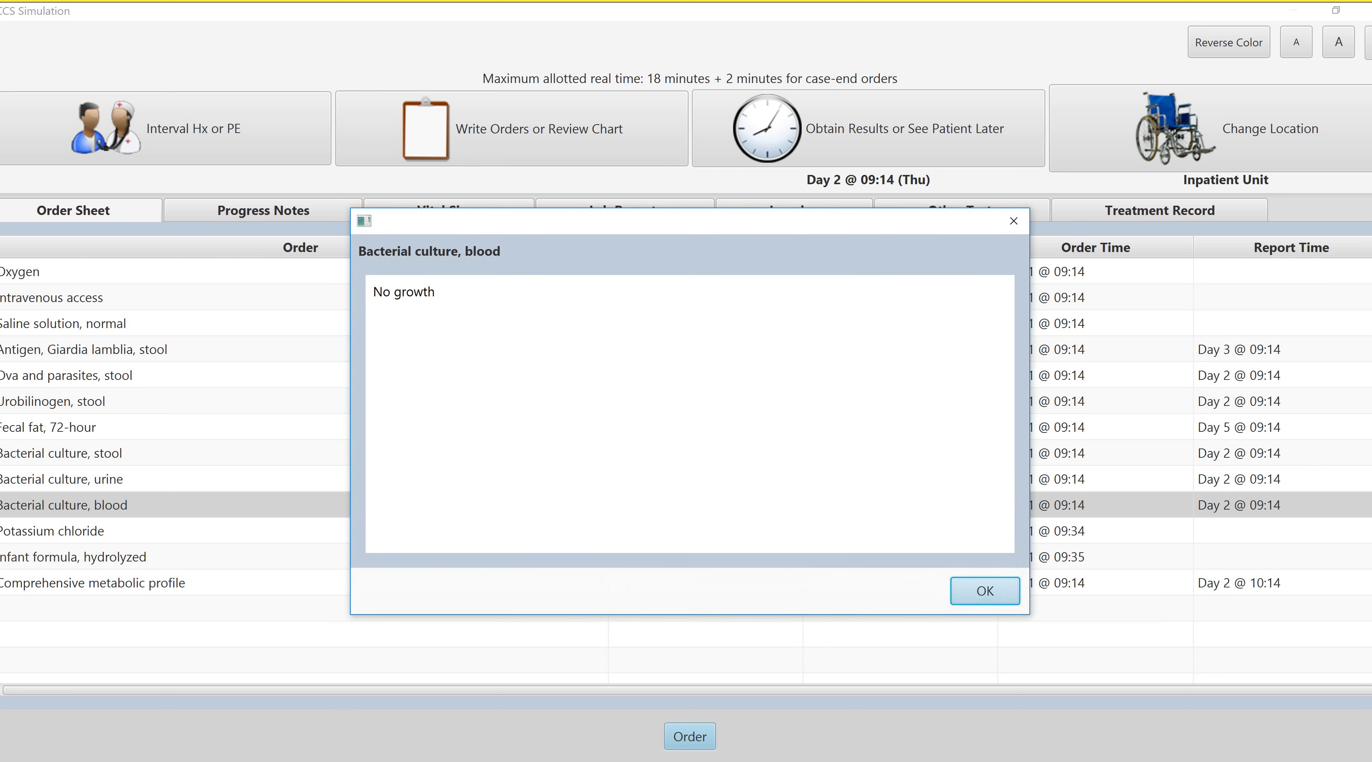
{"action": "left_click", "coordinate": [983, 590]}
{"action": "left_click", "coordinate": [982, 589]}
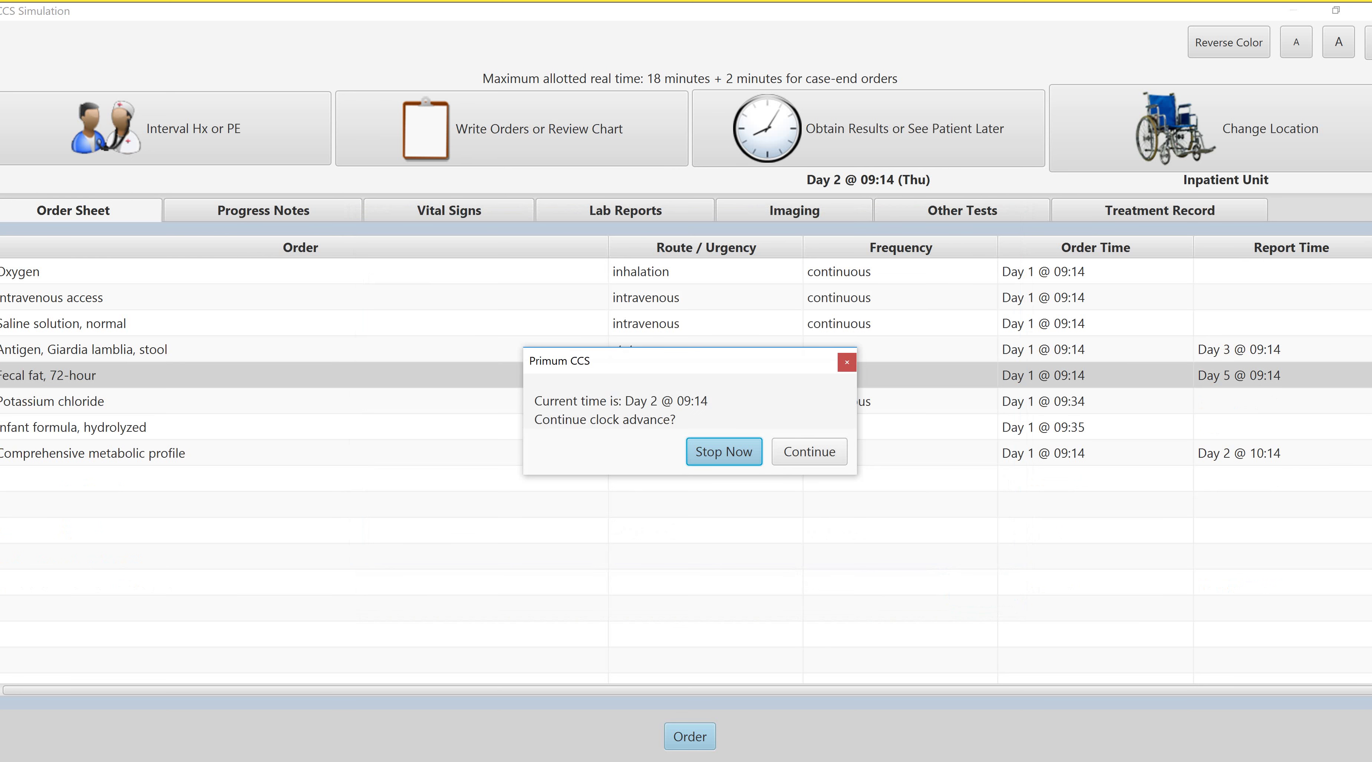
{"action": "left_click", "coordinate": [809, 452]}
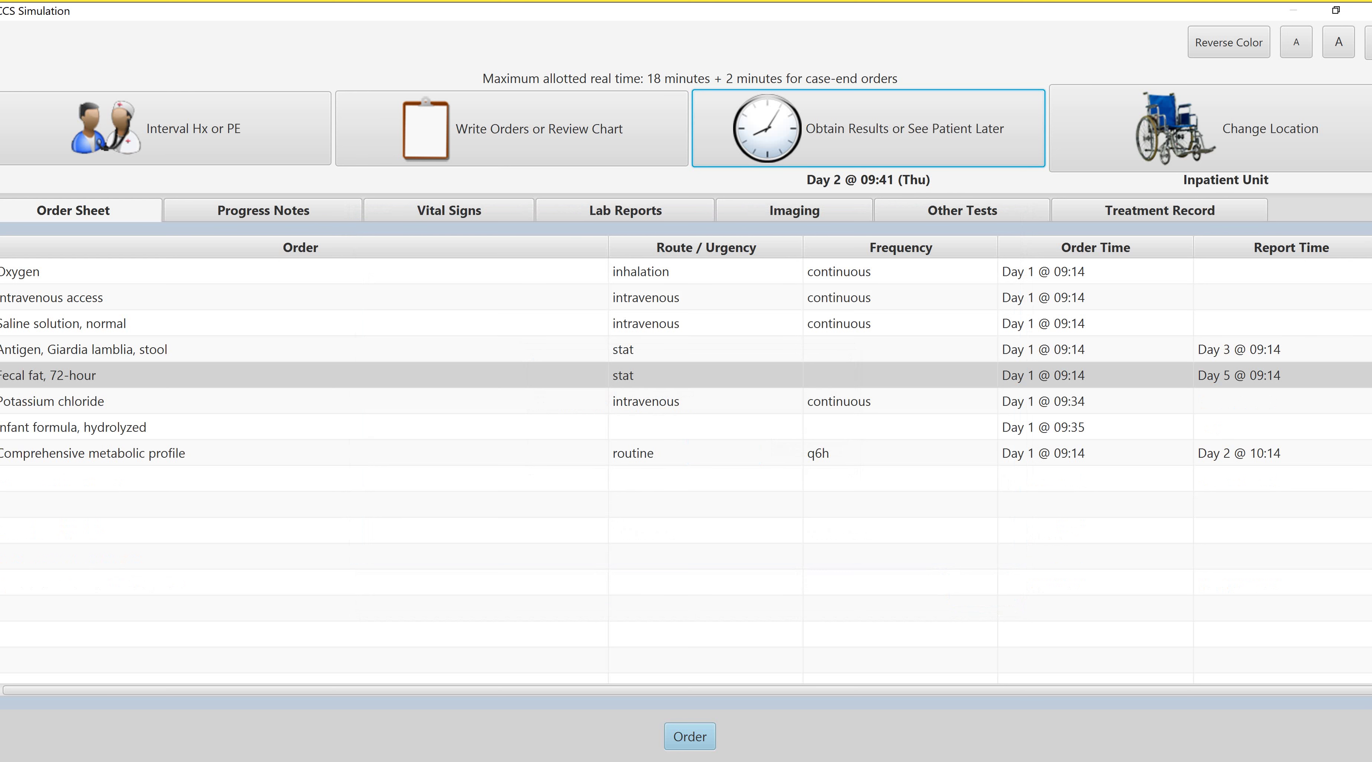
{"action": "left_click", "coordinate": [262, 210]}
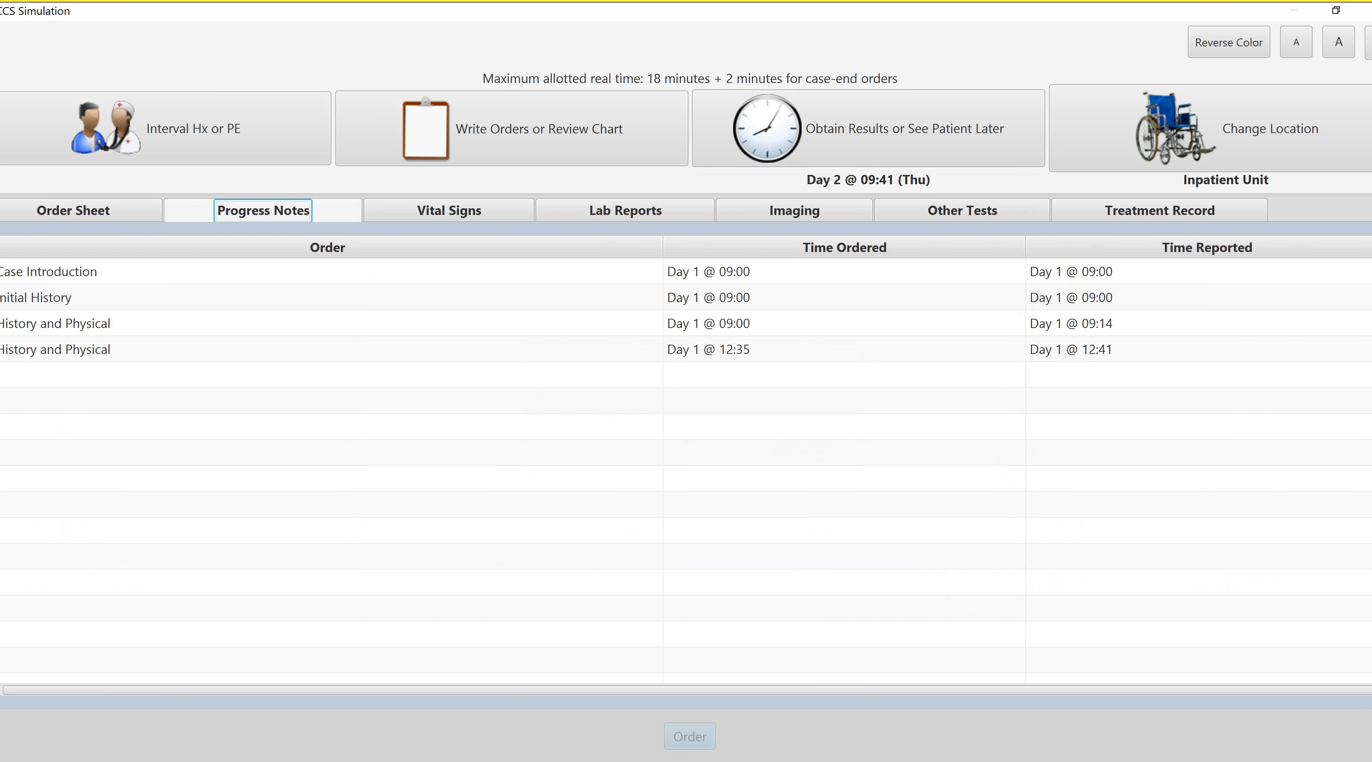
{"action": "left_click", "coordinate": [72, 210]}
{"action": "left_click", "coordinate": [263, 210]}
{"action": "left_click", "coordinate": [72, 210]}
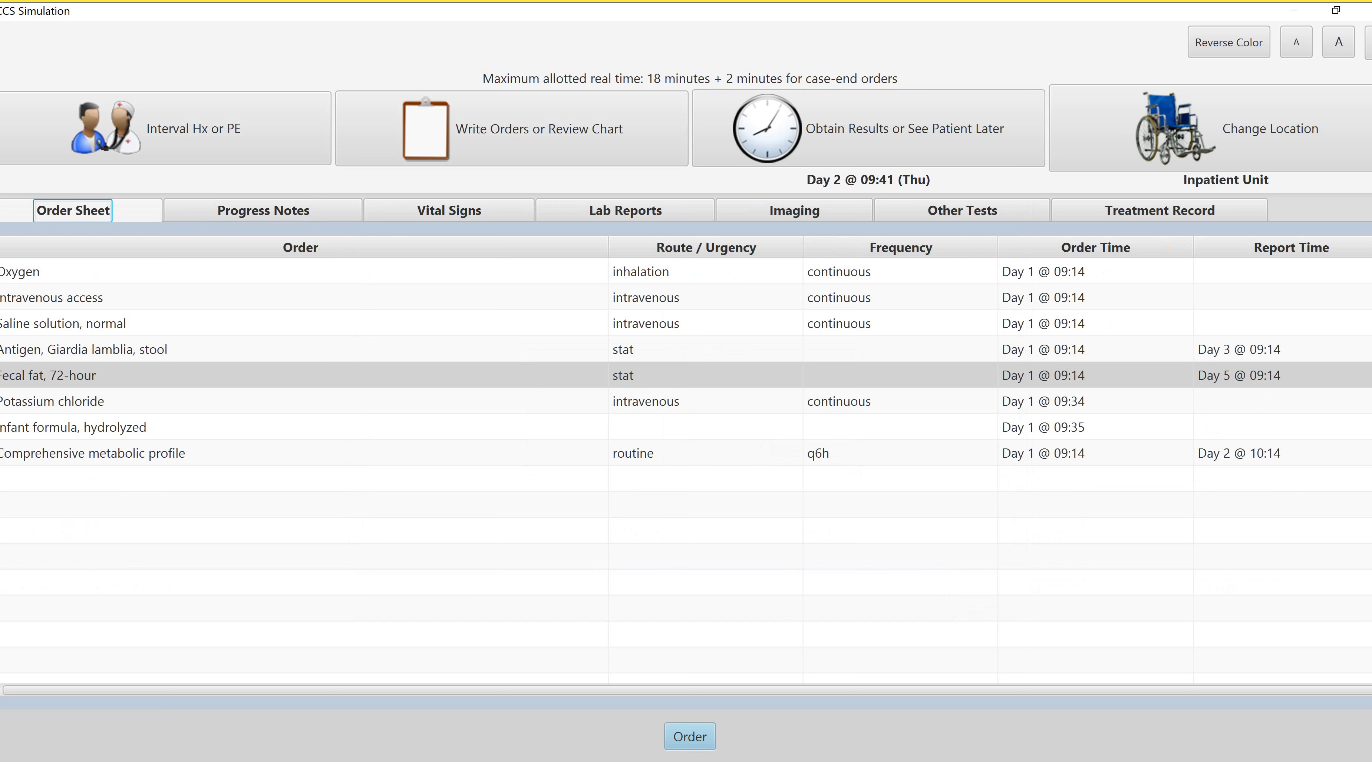
{"action": "left_click", "coordinate": [263, 210]}
{"action": "left_click", "coordinate": [73, 210]}
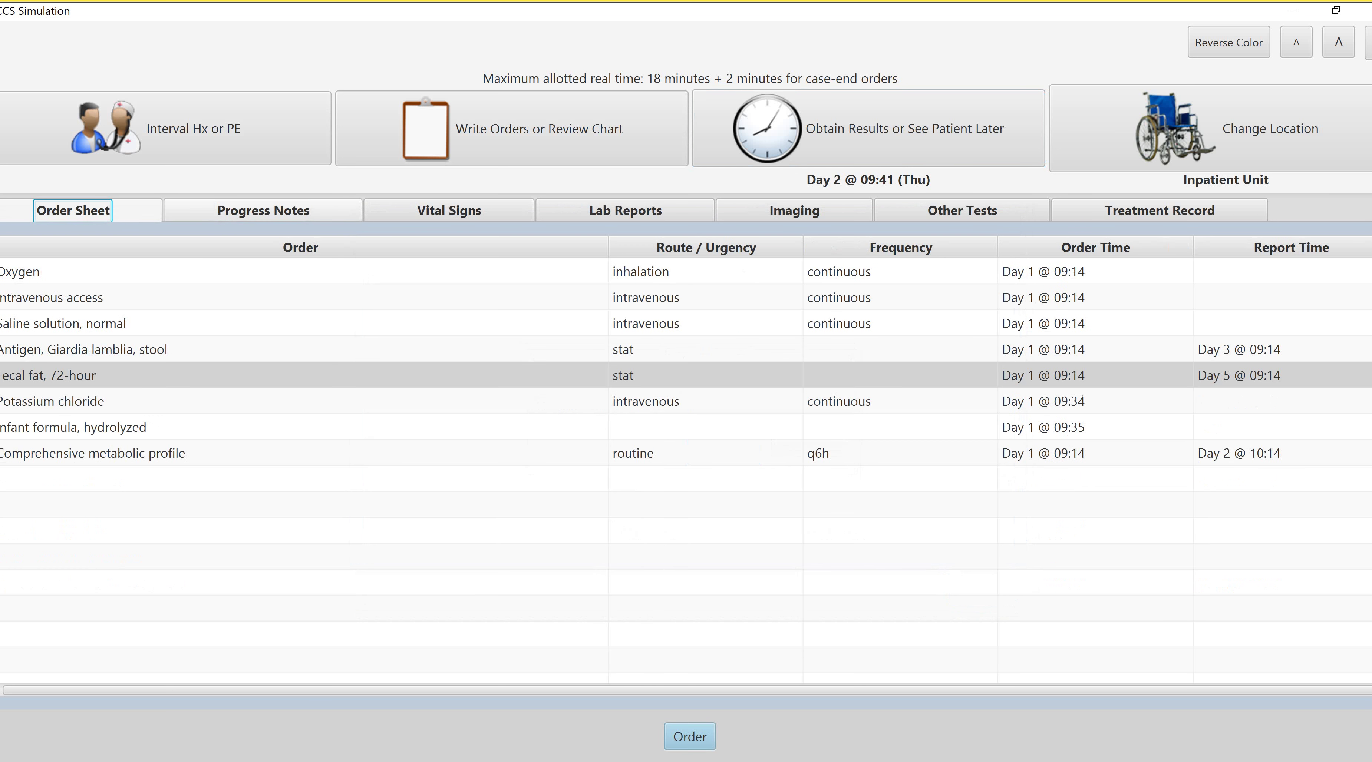
{"action": "left_click", "coordinate": [263, 210]}
{"action": "left_click", "coordinate": [73, 210]}
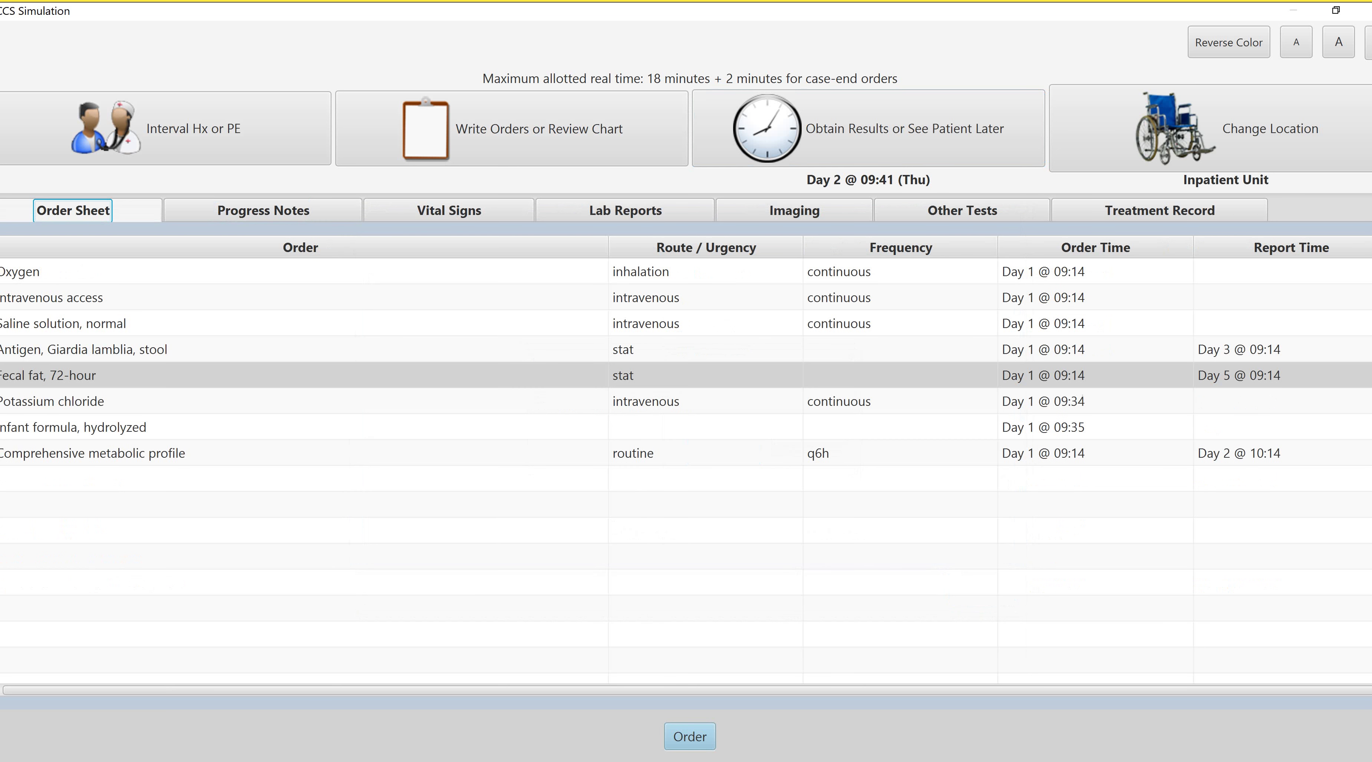
{"action": "left_click", "coordinate": [263, 210]}
{"action": "left_click", "coordinate": [73, 210]}
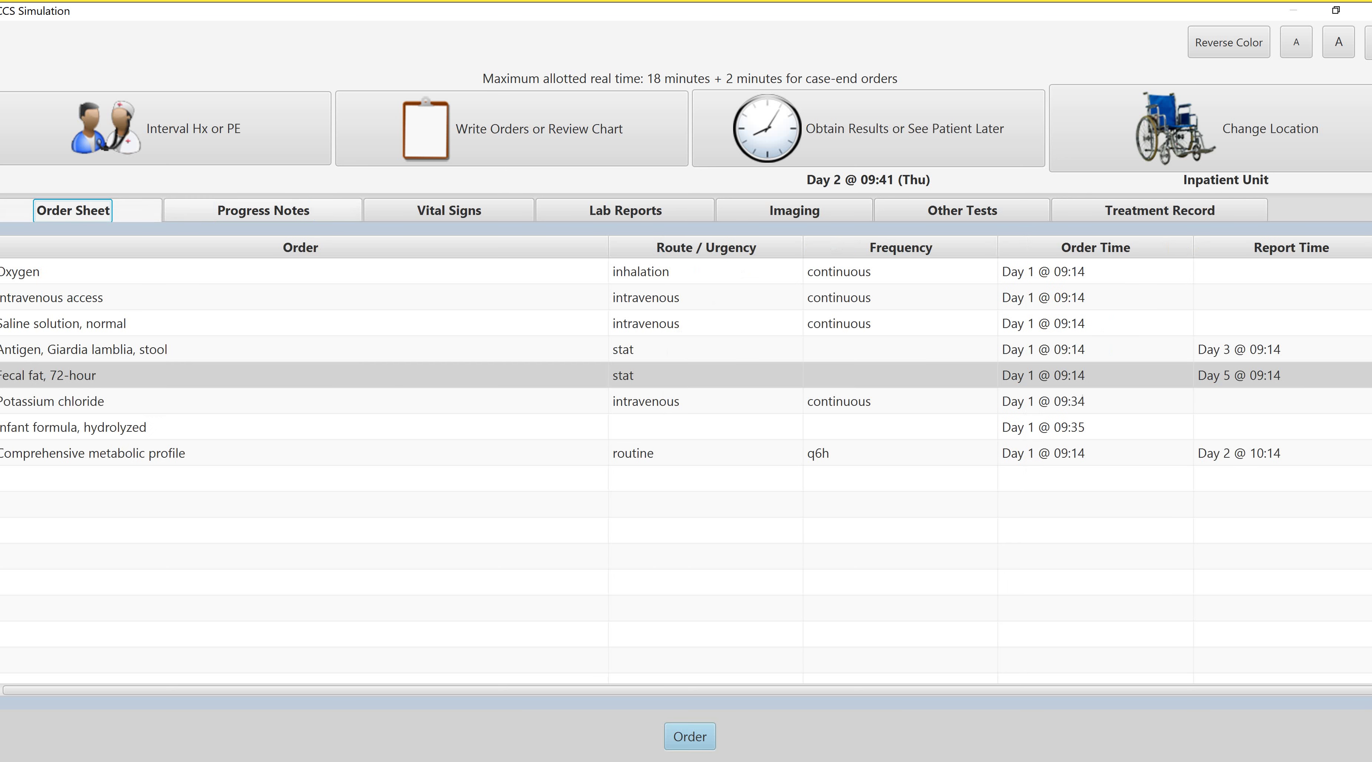
{"action": "key", "text": "Right"}
{"action": "key", "text": "Left"}
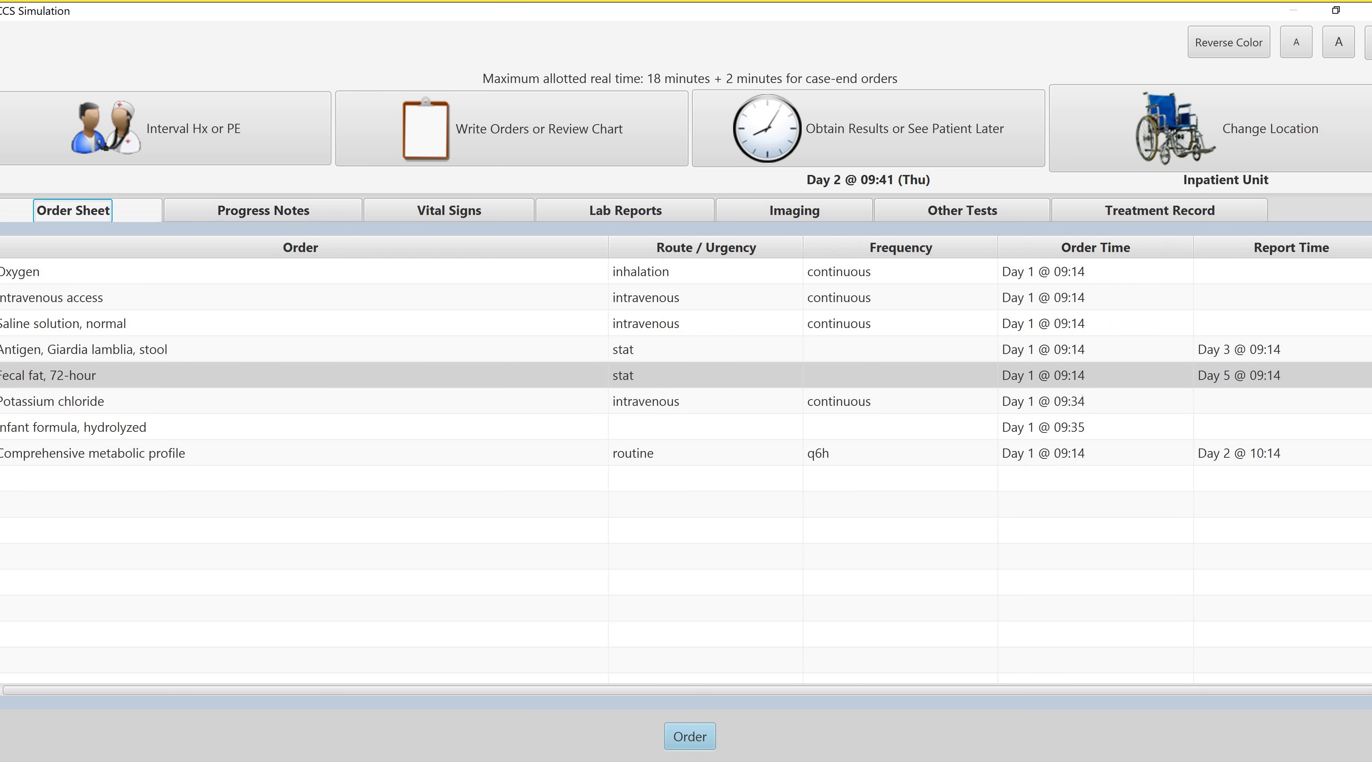
{"action": "key", "text": "Right"}
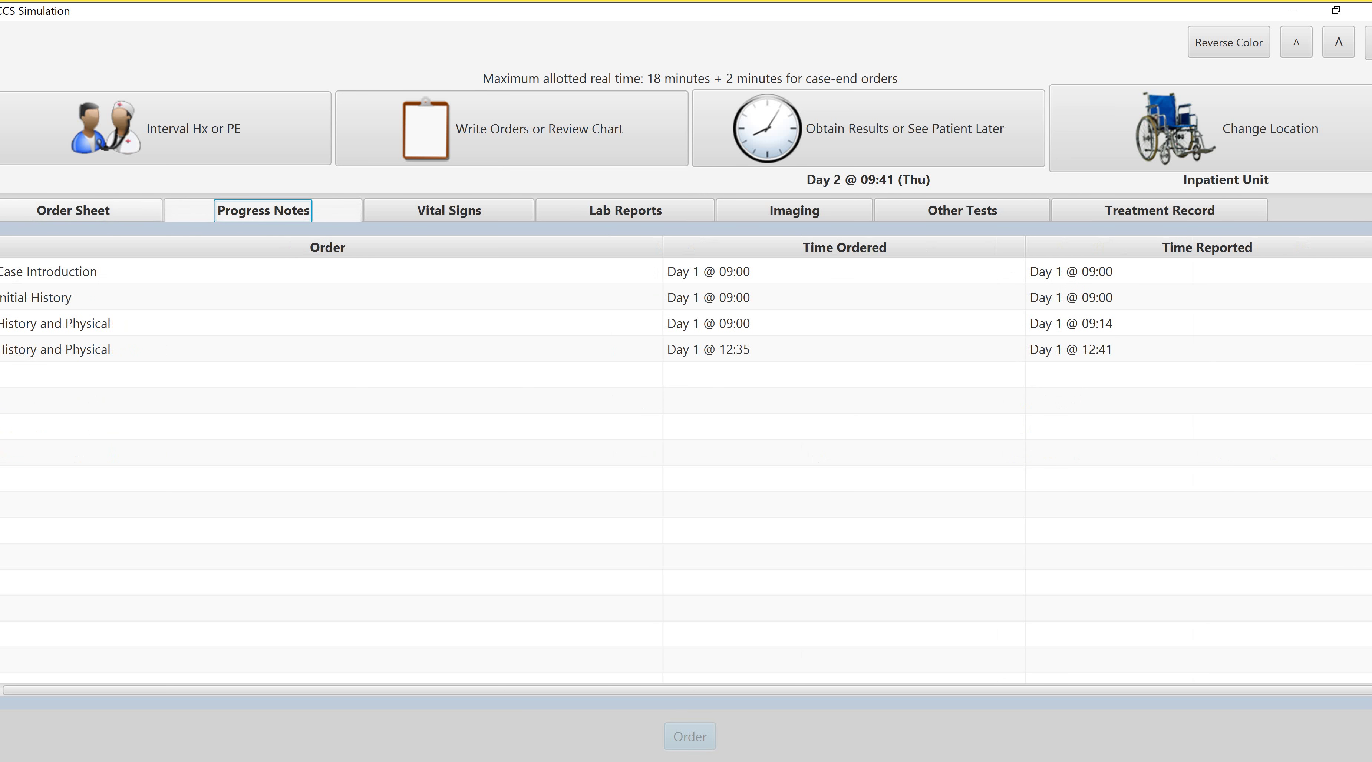
{"action": "key", "text": "Left"}
Advance the clock toward Day 3 at 9:41, continuing past the Day 2 10:14 comprehensive metabolic profile
{"action": "left_click", "coordinate": [868, 128]}
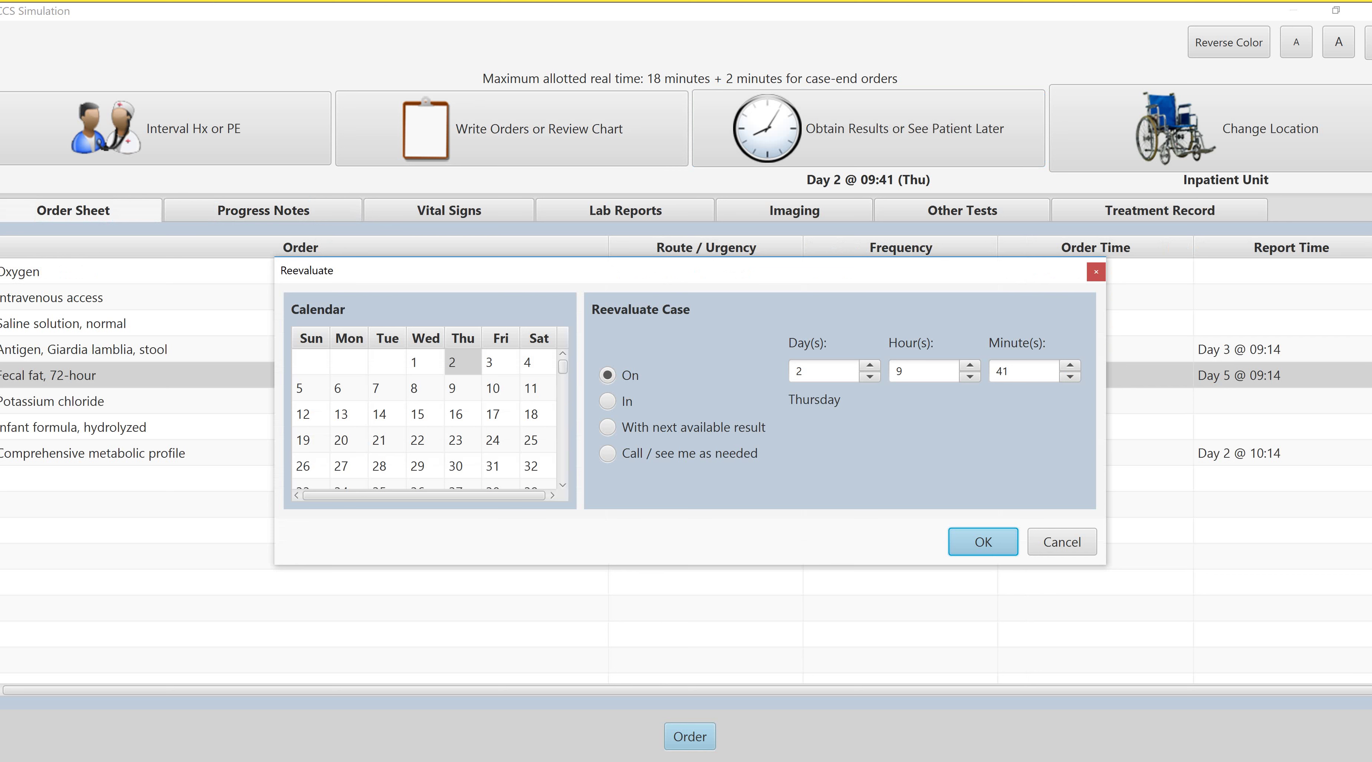
{"action": "left_click", "coordinate": [870, 365]}
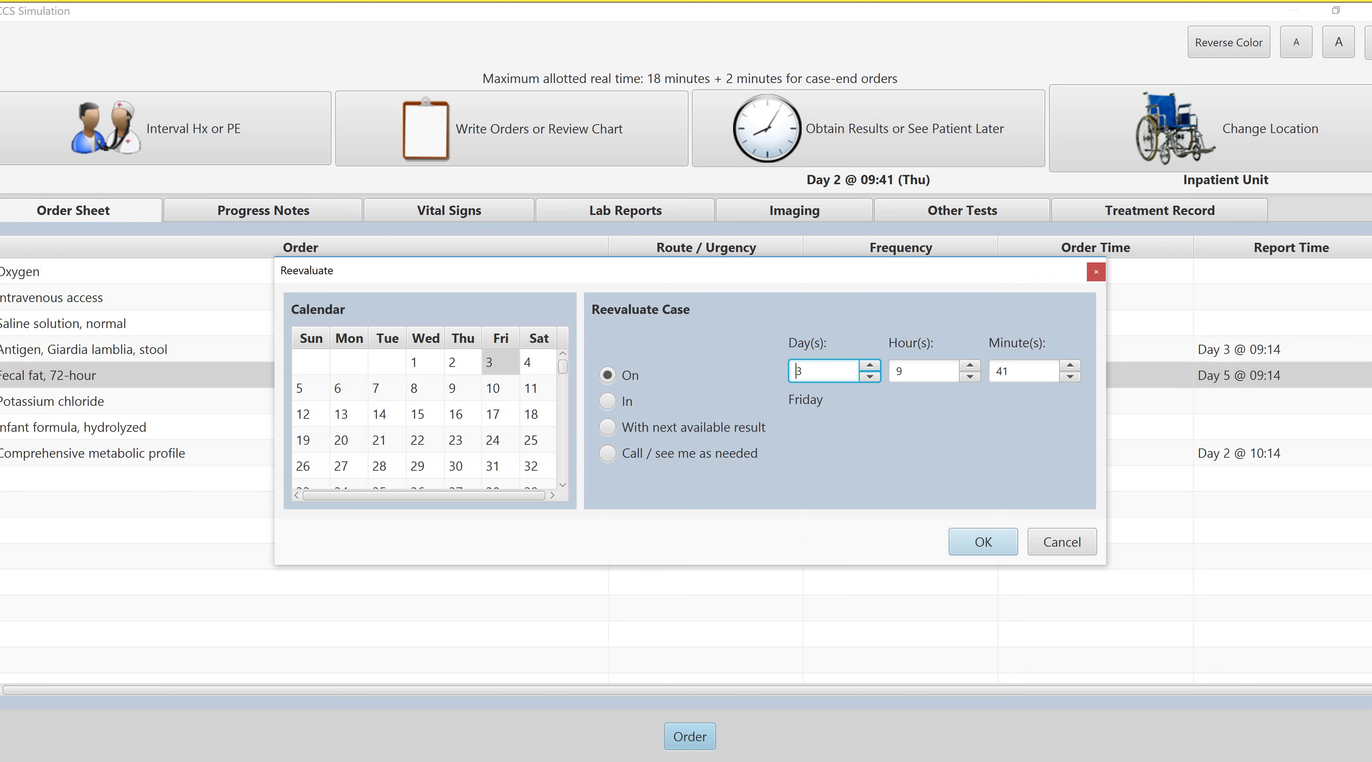
{"action": "key", "text": "Return"}
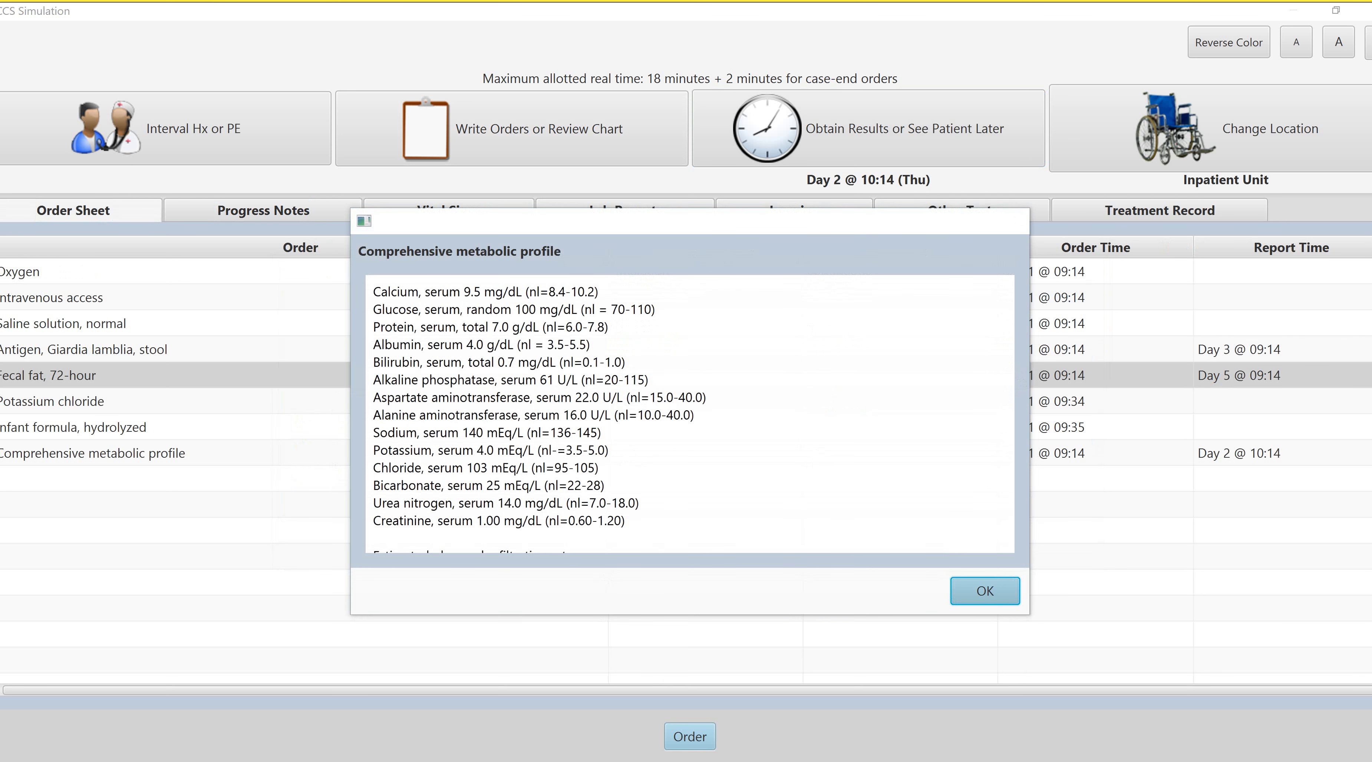
{"action": "key", "text": "Return"}
{"action": "key", "text": "Tab"}
{"action": "key", "text": "Return"}
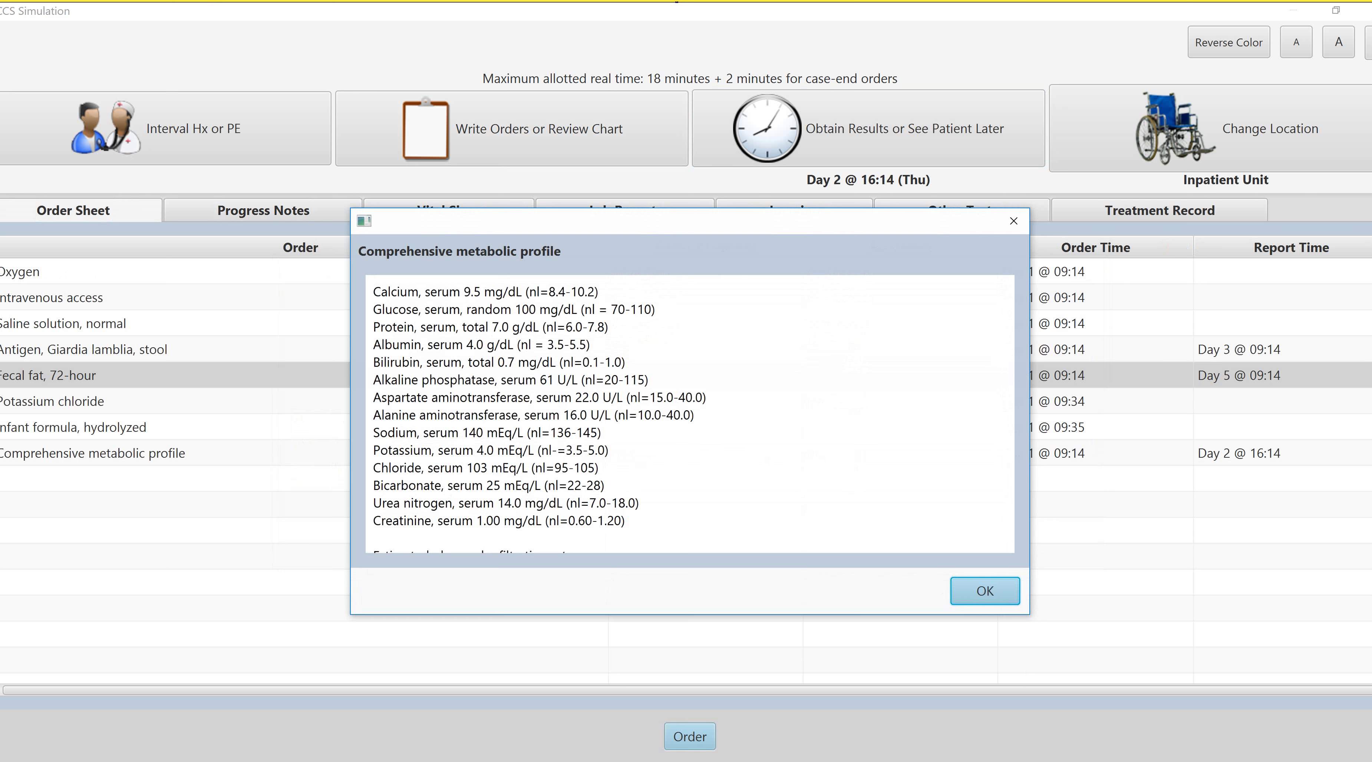
Go through the comprehensive metabolic profiles at Day 2 16:14 and 22:14, continuing the clock advance
{"action": "key", "text": "Return"}
{"action": "key", "text": "Tab"}
{"action": "key", "text": "Return"}
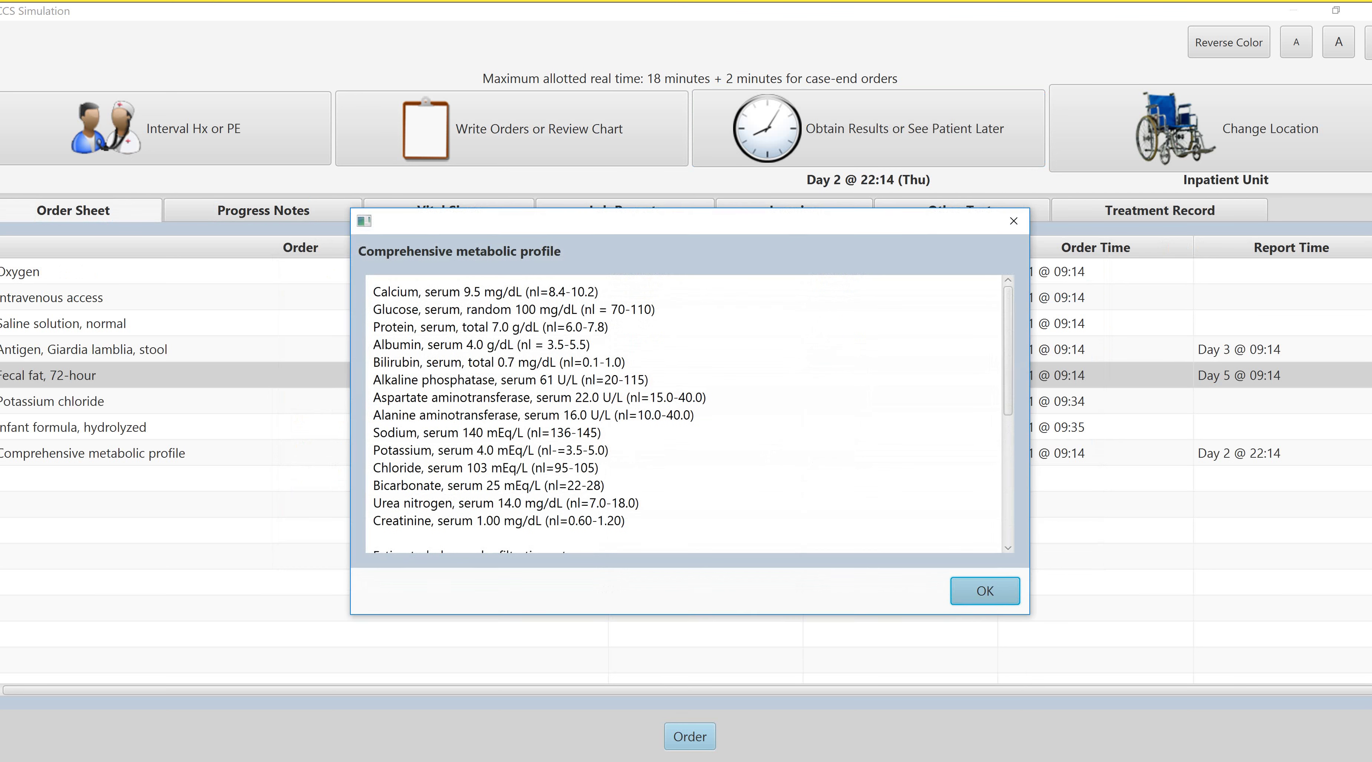
{"action": "key", "text": "Return"}
{"action": "key", "text": "Tab"}
{"action": "key", "text": "Return"}
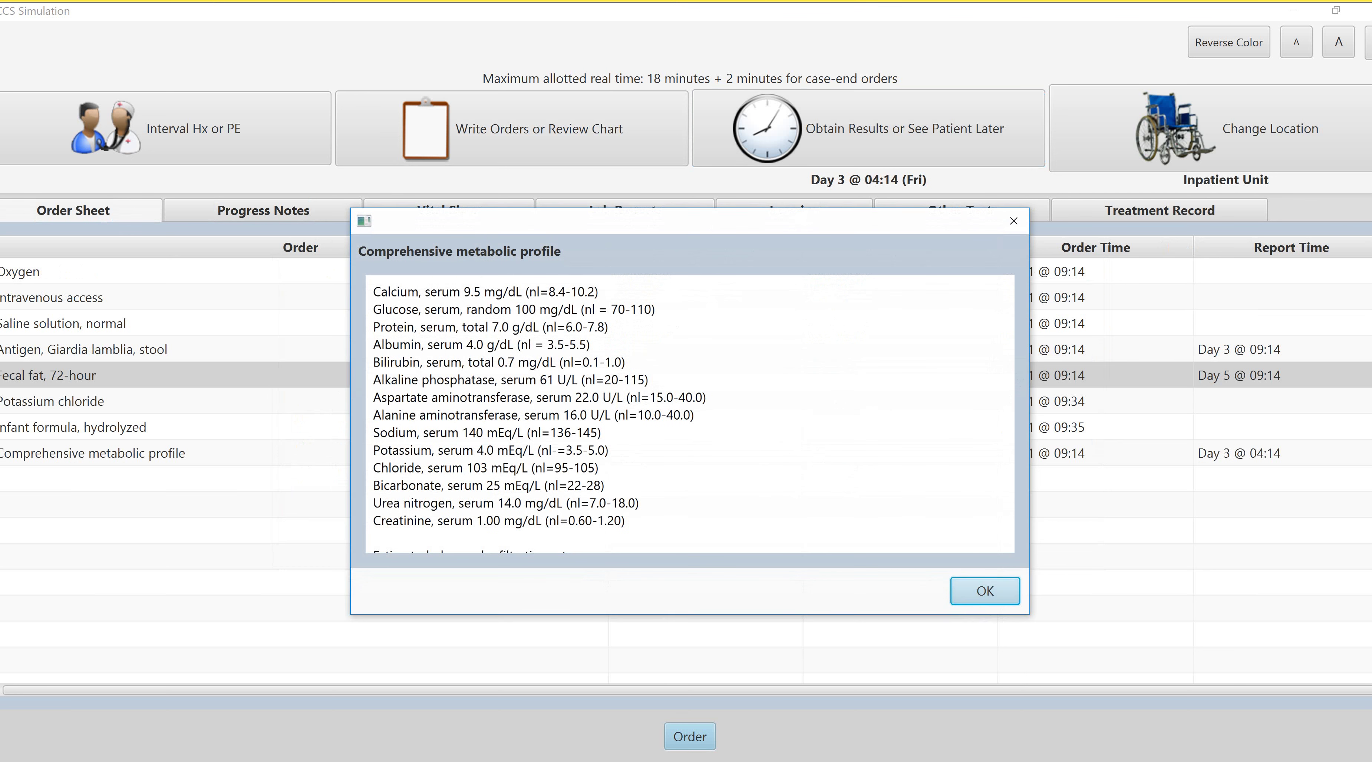
Go through the Day 3 04:14 metabolic profile, 09:00 patient update and 09:14 result, continuing the clock advance to Day 3 at 09:41
{"action": "key", "text": "Return"}
{"action": "key", "text": "Tab"}
{"action": "key", "text": "Return"}
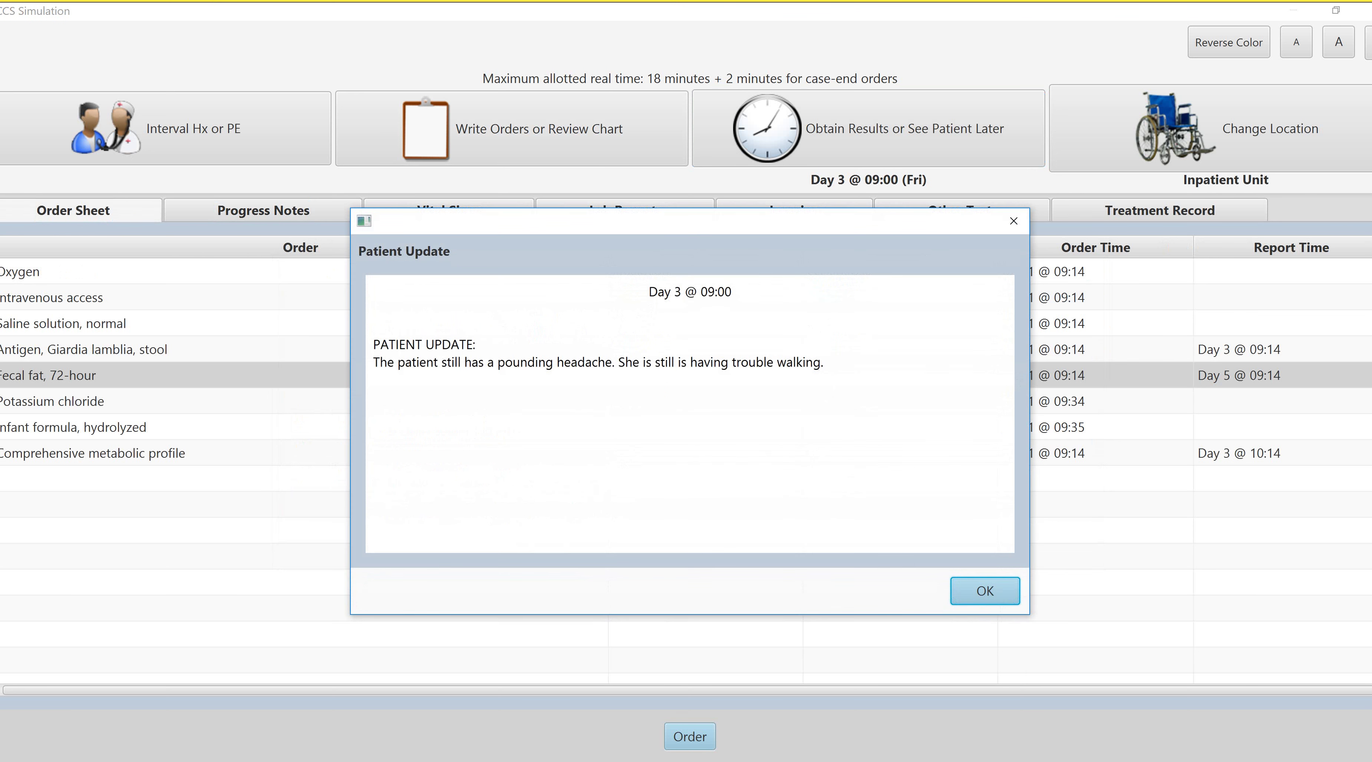
{"action": "key", "text": "Return"}
{"action": "key", "text": "Tab"}
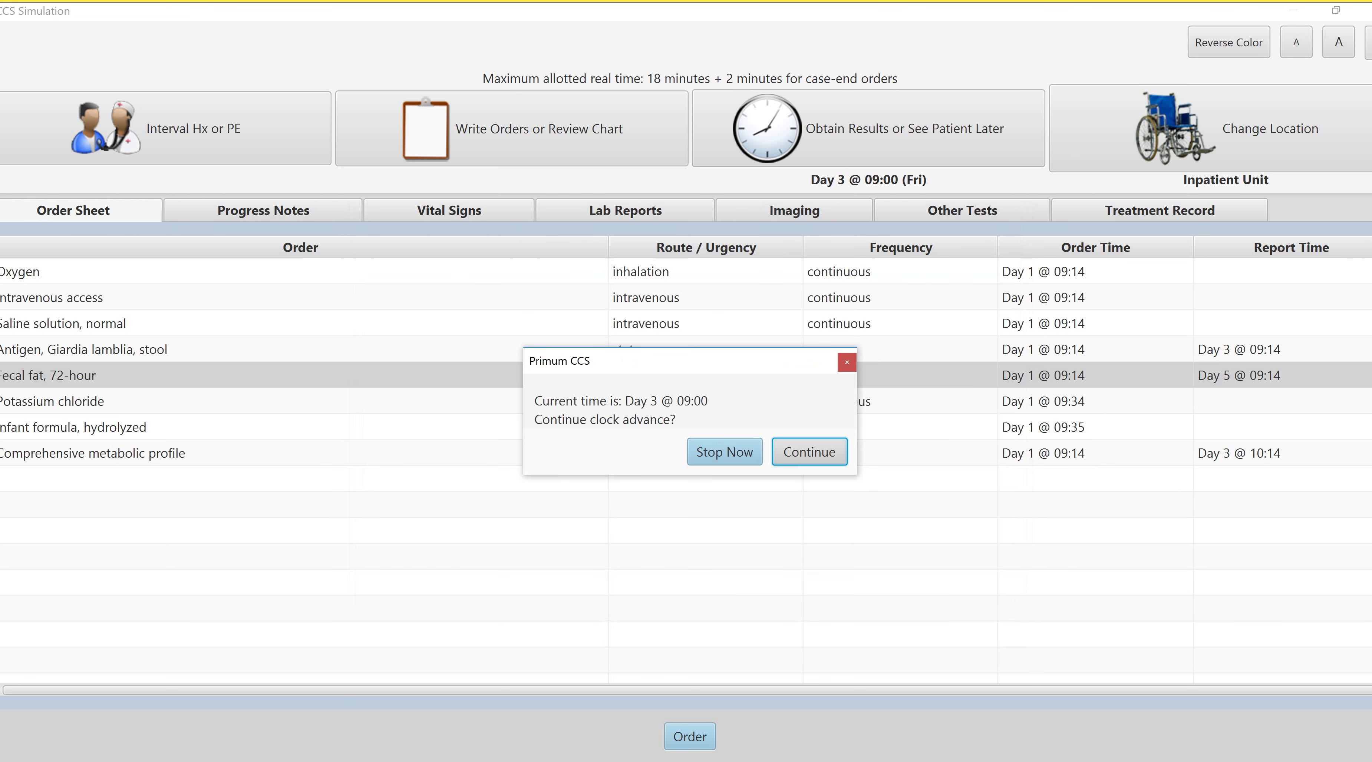
{"action": "key", "text": "Return"}
{"action": "key", "text": "Return"}
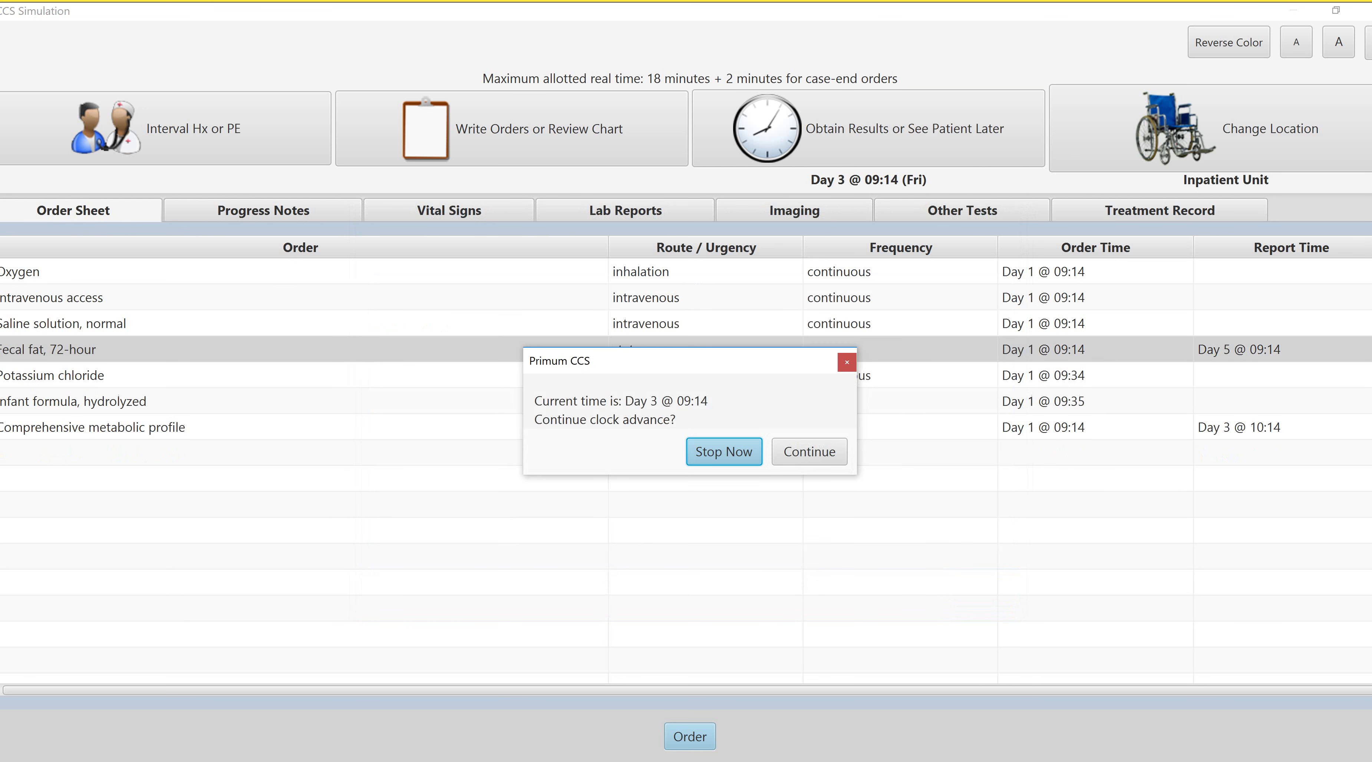
{"action": "key", "text": "Tab"}
{"action": "key", "text": "Return"}
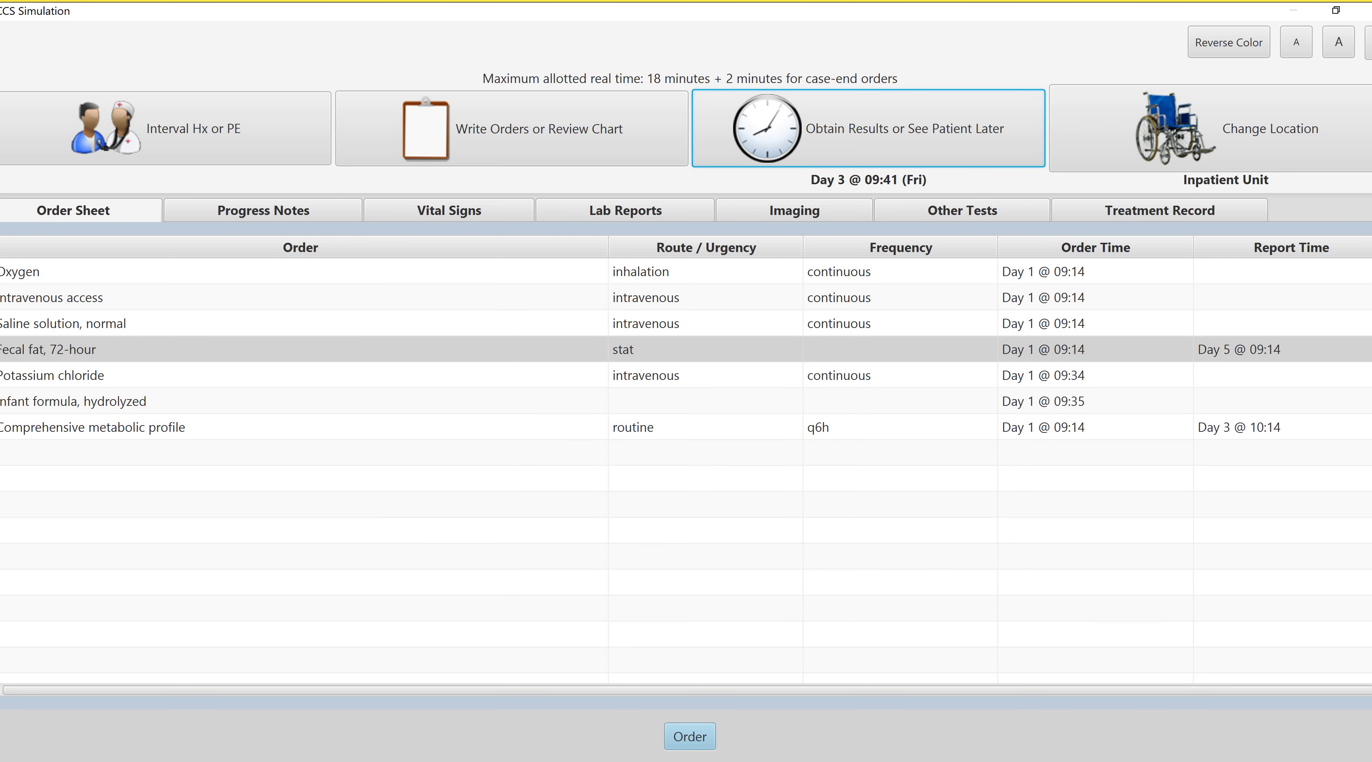
Cancel the comprehensive metabolic profile and the 72-hour fecal fat orders
{"action": "left_click", "coordinate": [705, 427]}
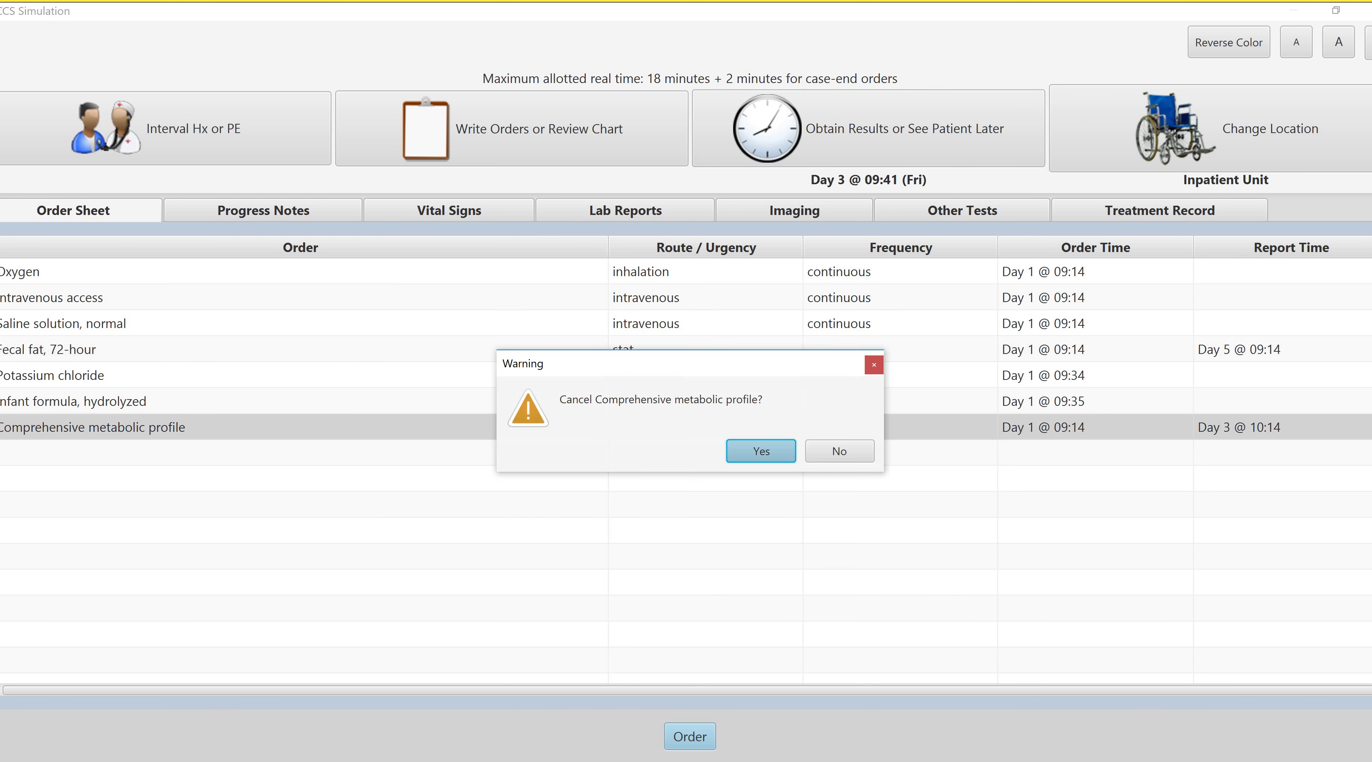
{"action": "left_click", "coordinate": [761, 451]}
{"action": "double_click", "coordinate": [748, 350]}
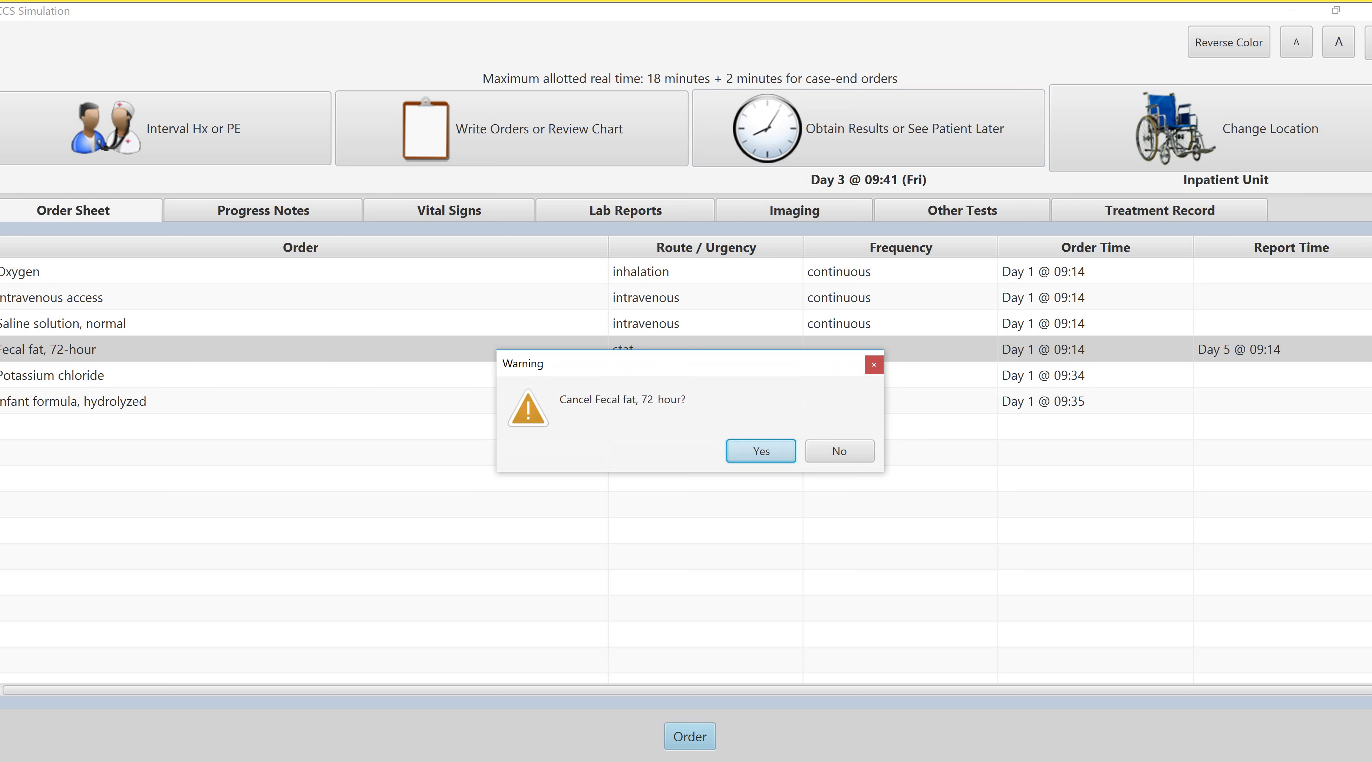
{"action": "left_click", "coordinate": [761, 453]}
Cancel the normal saline solution, intravenous access and oxygen orders
{"action": "double_click", "coordinate": [748, 324]}
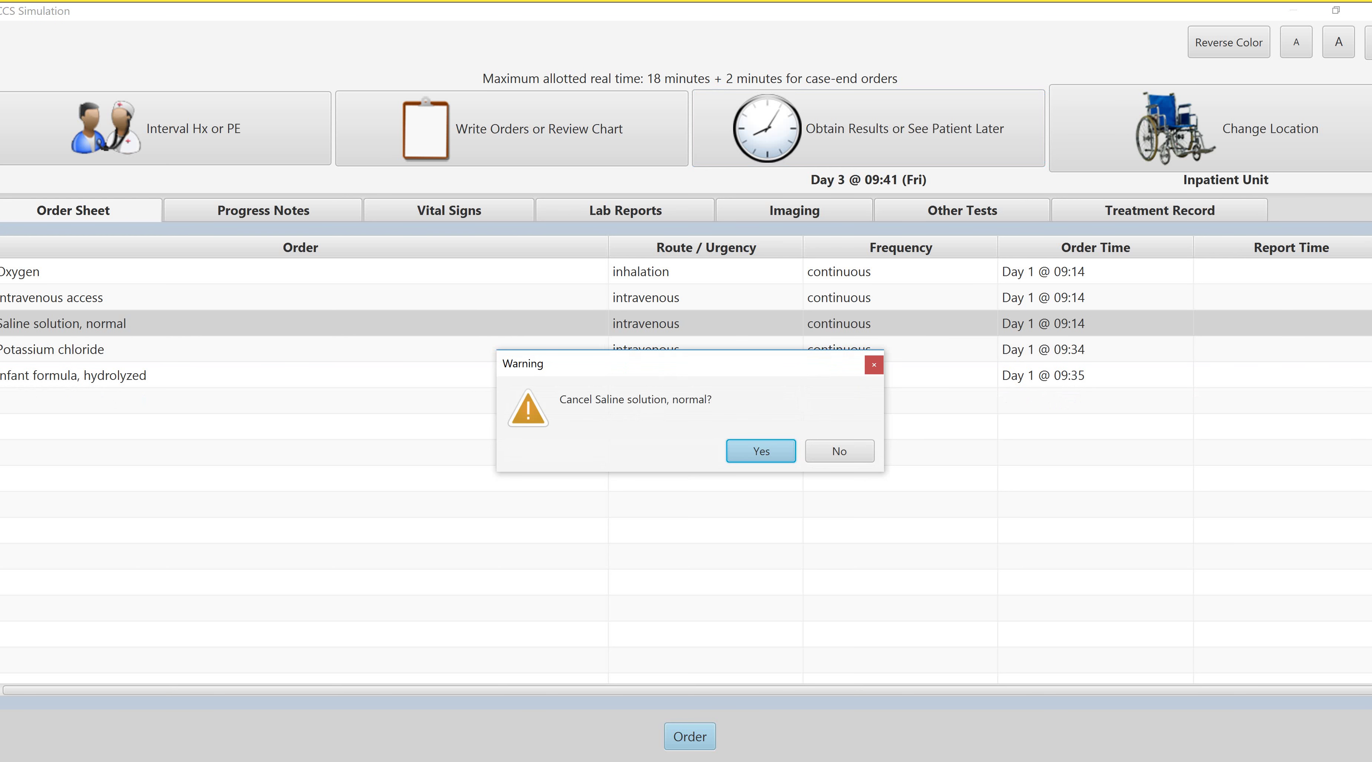
{"action": "key", "text": "Return"}
{"action": "key", "text": "Delete"}
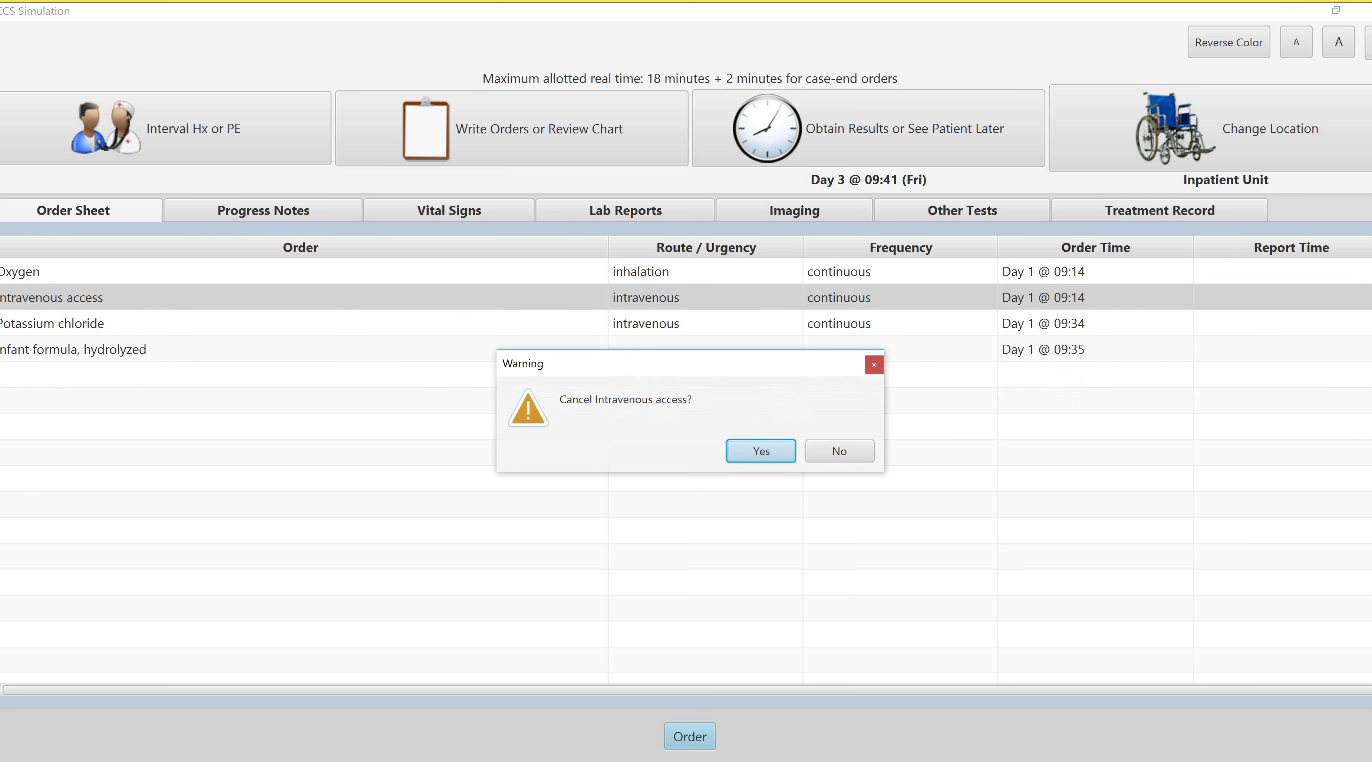
{"action": "key", "text": "Return"}
{"action": "key", "text": "Delete"}
{"action": "key", "text": "Return"}
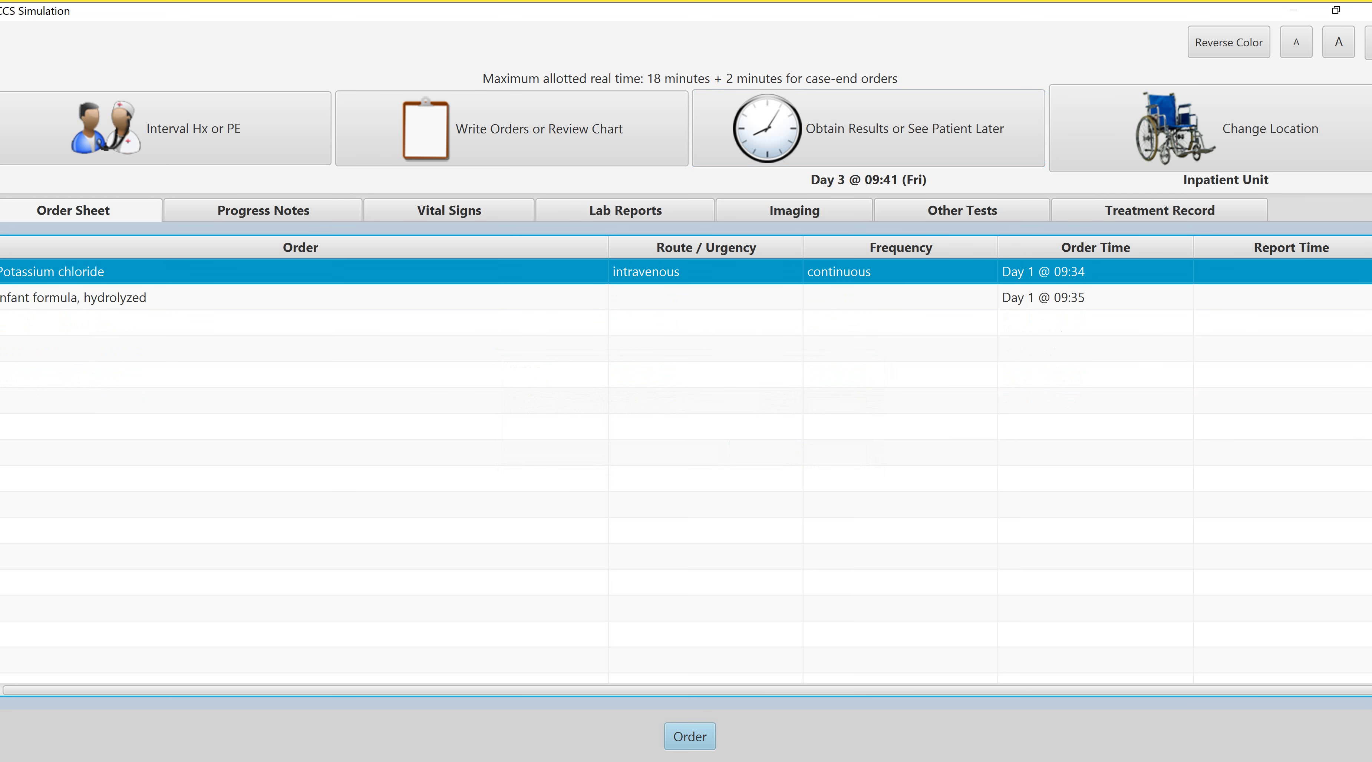
Start moving the patient to Home and schedule the follow-up appointment for Day 9 at 09:41
{"action": "left_click", "coordinate": [1210, 128]}
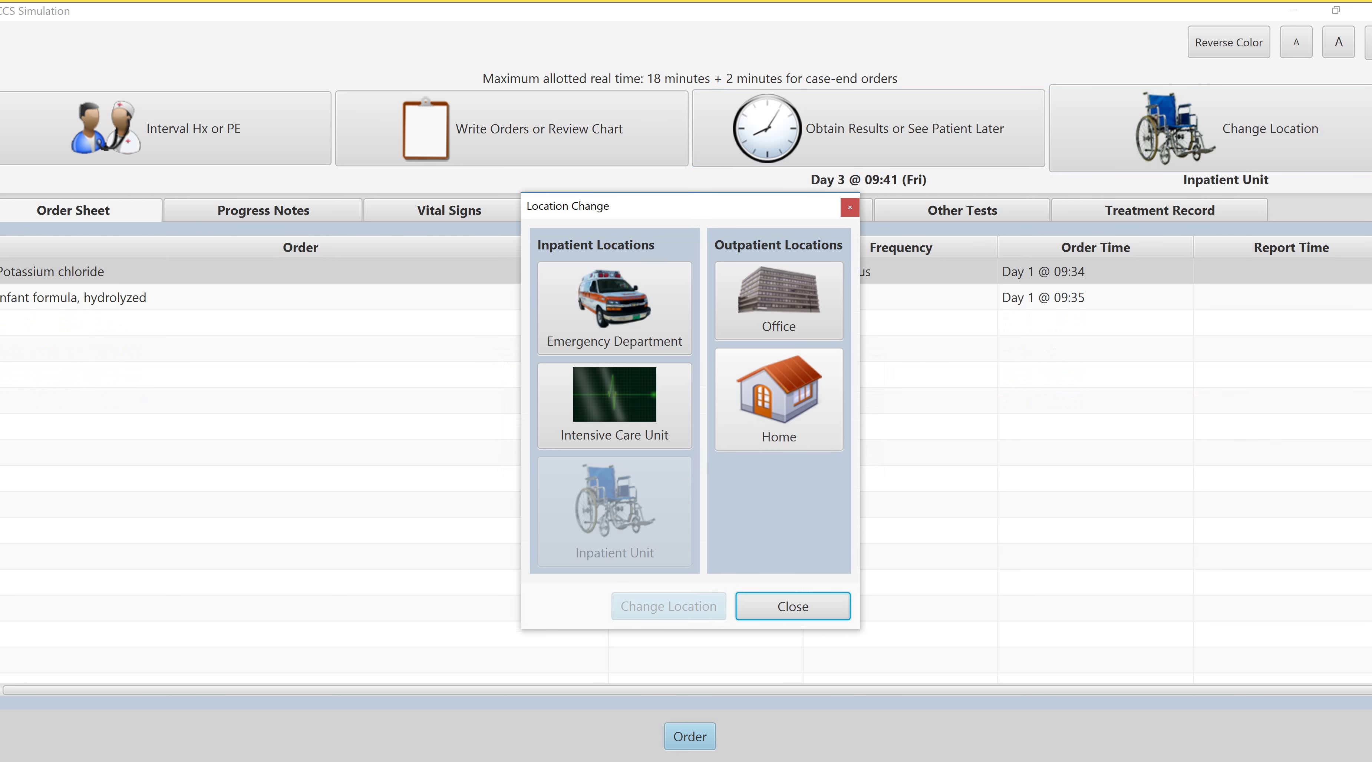
{"action": "left_click", "coordinate": [778, 400]}
{"action": "left_click", "coordinate": [668, 607]}
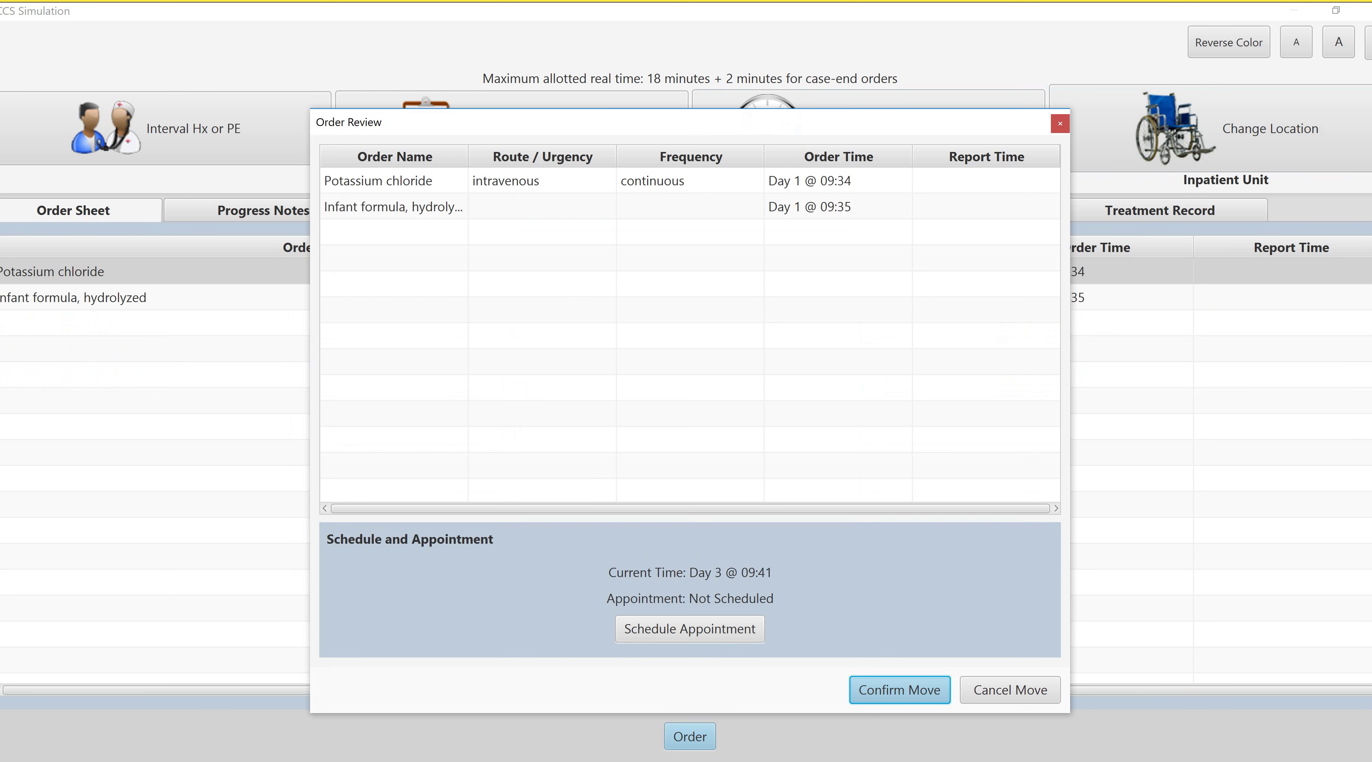
{"action": "left_click", "coordinate": [689, 629]}
{"action": "left_click", "coordinate": [607, 375]}
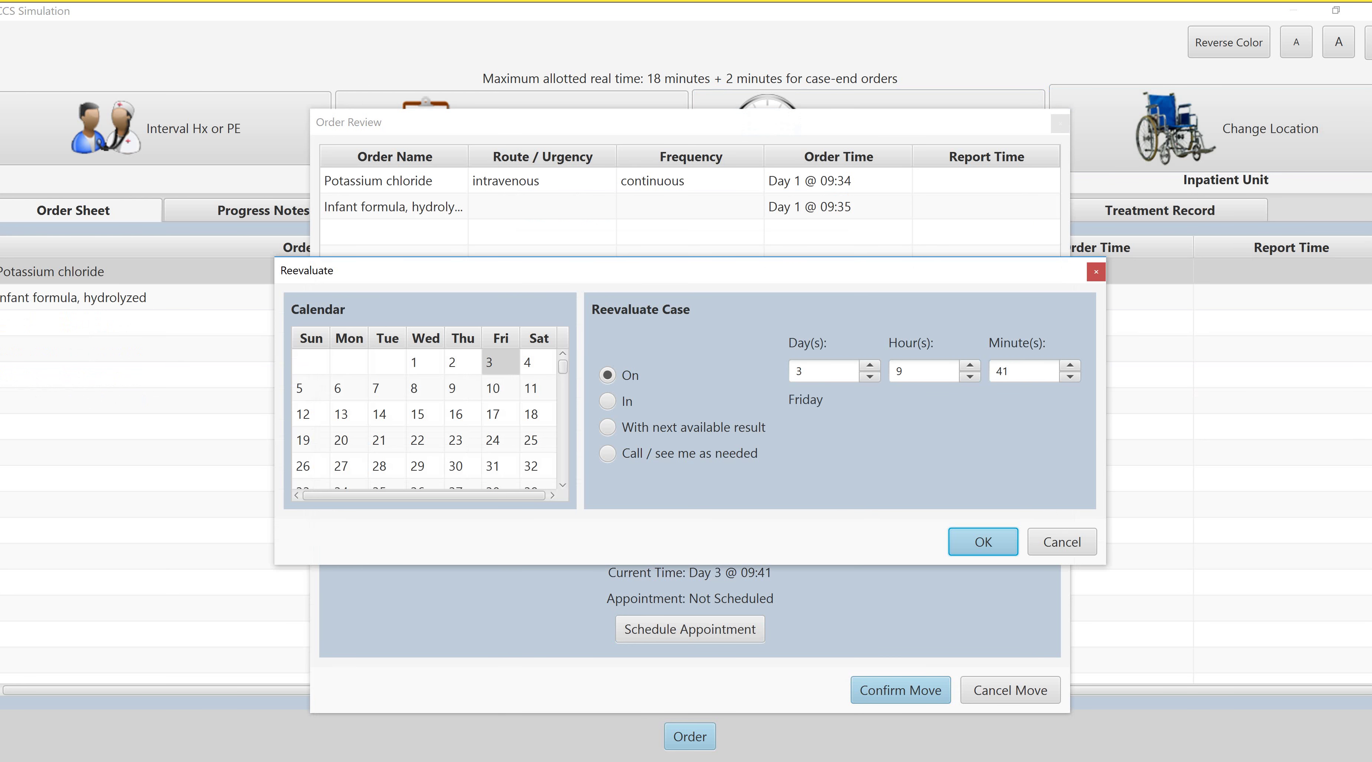
{"action": "left_click", "coordinate": [500, 388]}
{"action": "left_click", "coordinate": [463, 389]}
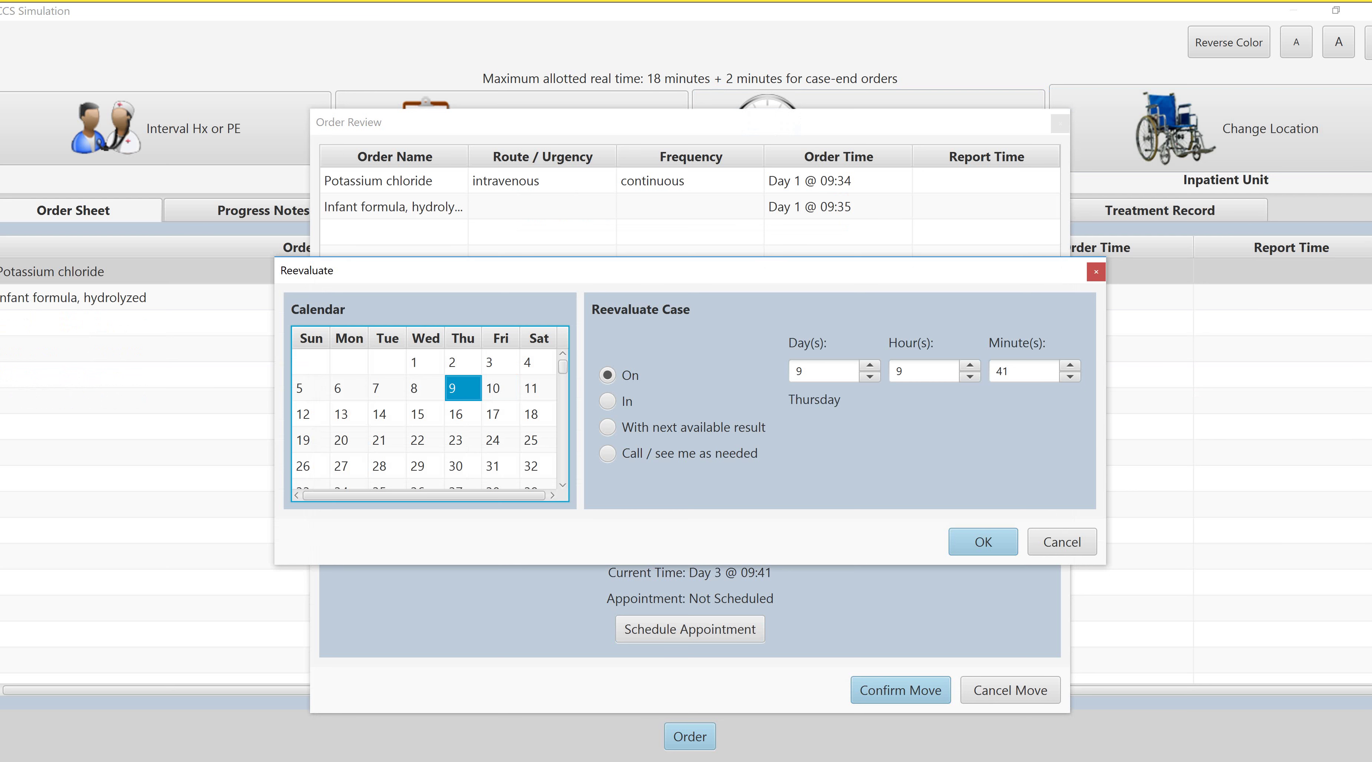
{"action": "left_click", "coordinate": [983, 542]}
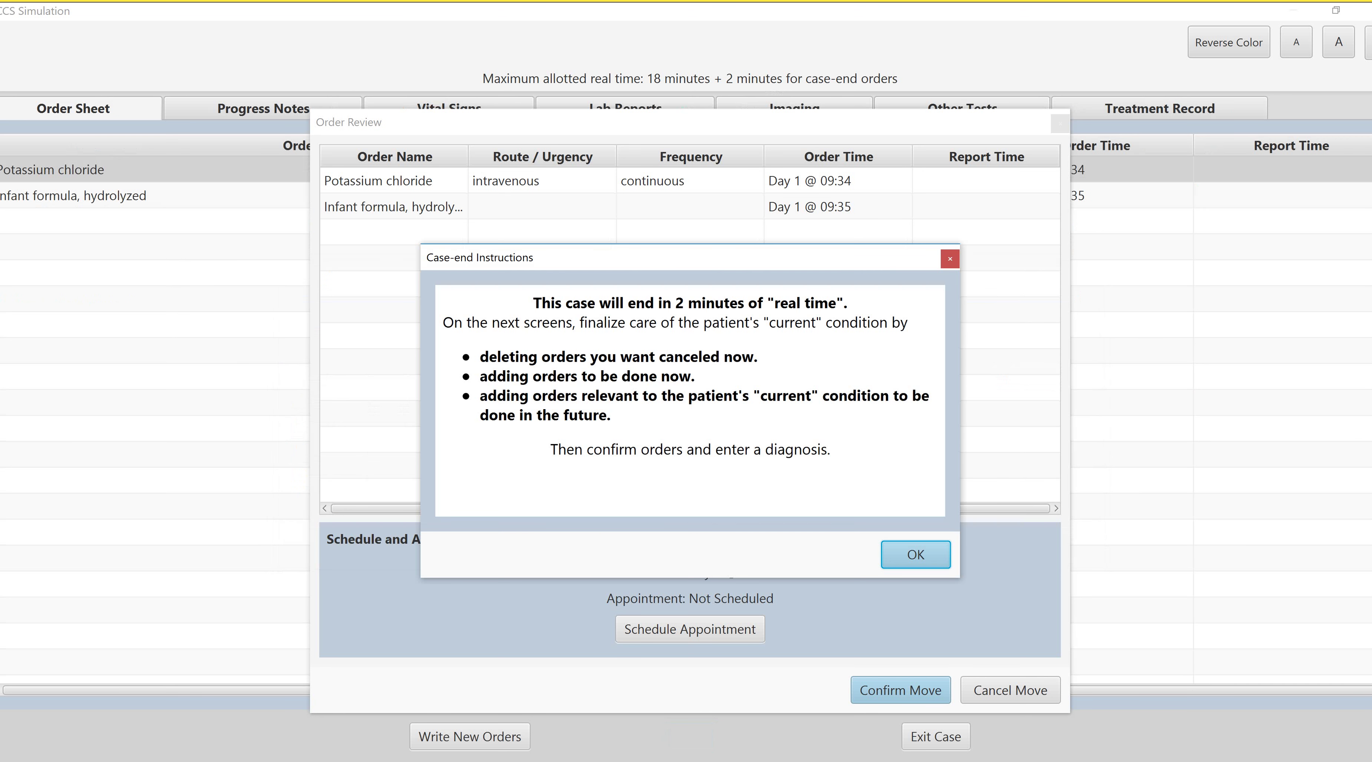
Acknowledge the case-end instructions and confirm the patient's move home
{"action": "left_click", "coordinate": [916, 554]}
{"action": "left_click", "coordinate": [733, 483]}
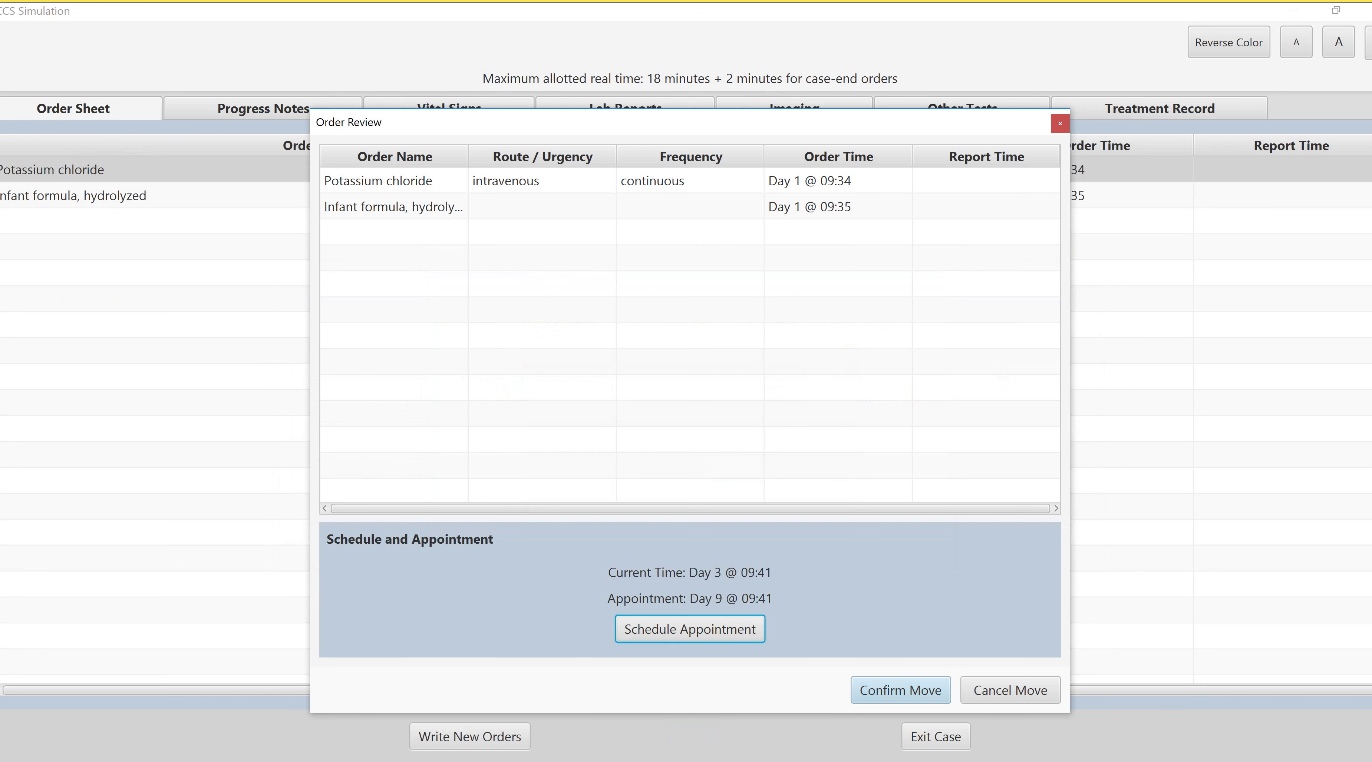
{"action": "left_click", "coordinate": [900, 691]}
{"action": "key", "text": "Return"}
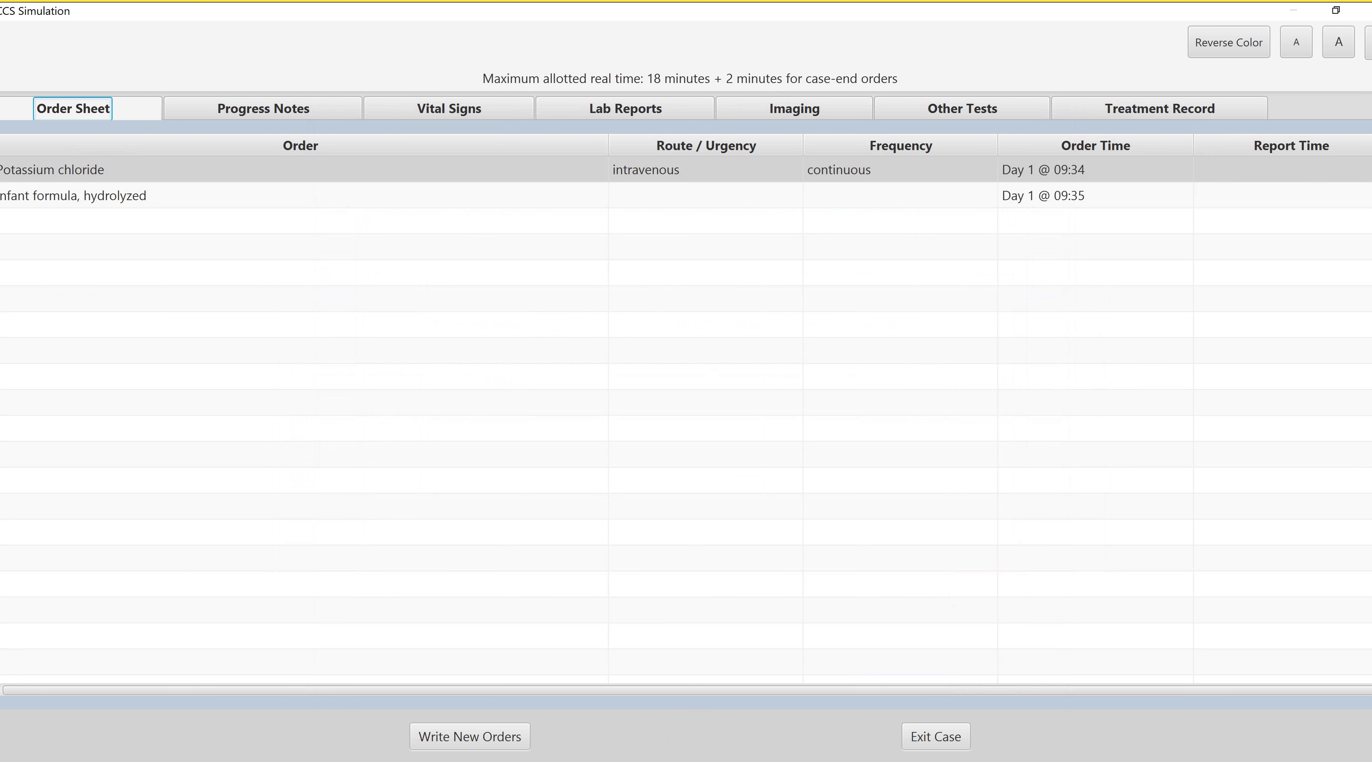
Search the new orders for "counsel" and add the "Counsel, parent" entry as a case-end order
{"action": "left_click", "coordinate": [469, 737]}
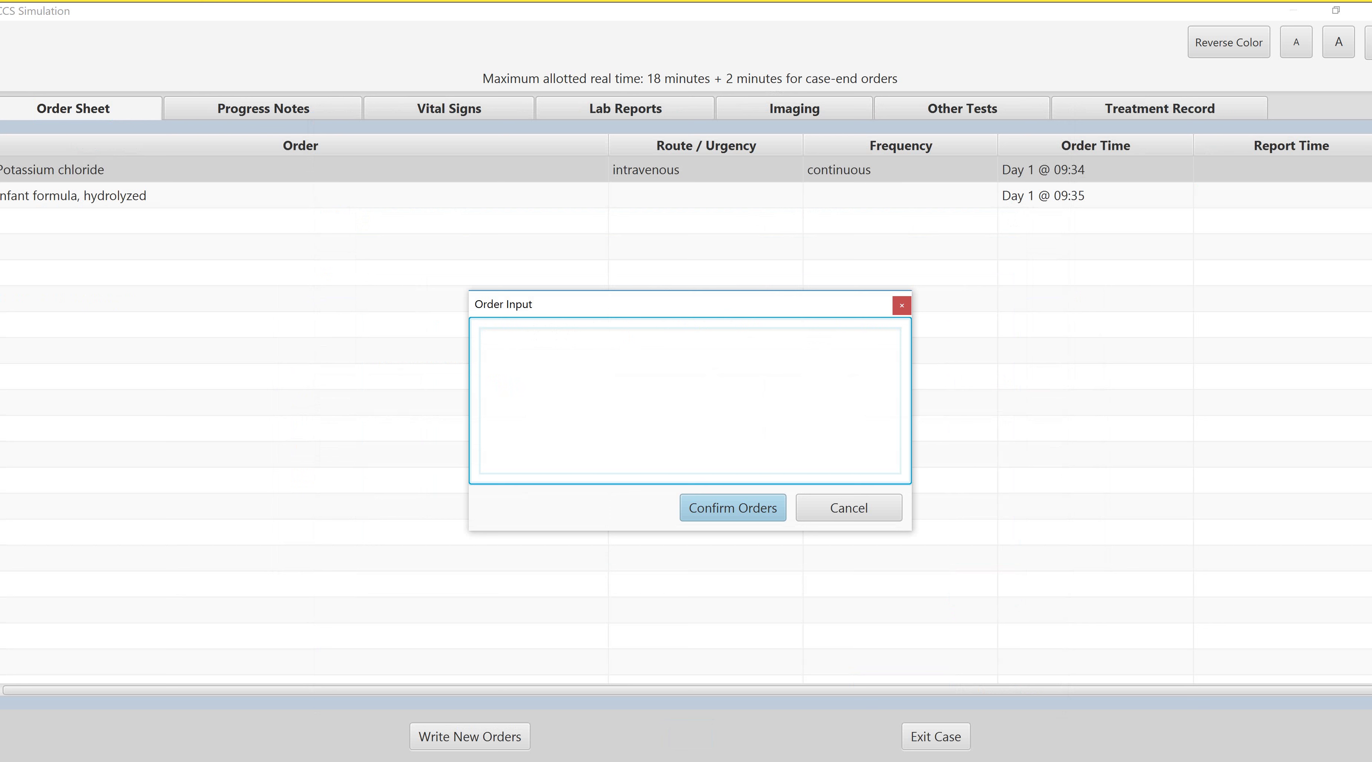
{"action": "type", "text": "counsel"}
{"action": "key", "text": "Return"}
{"action": "scroll", "coordinate": [689, 415], "scroll_direction": "down", "scroll_amount": 8}
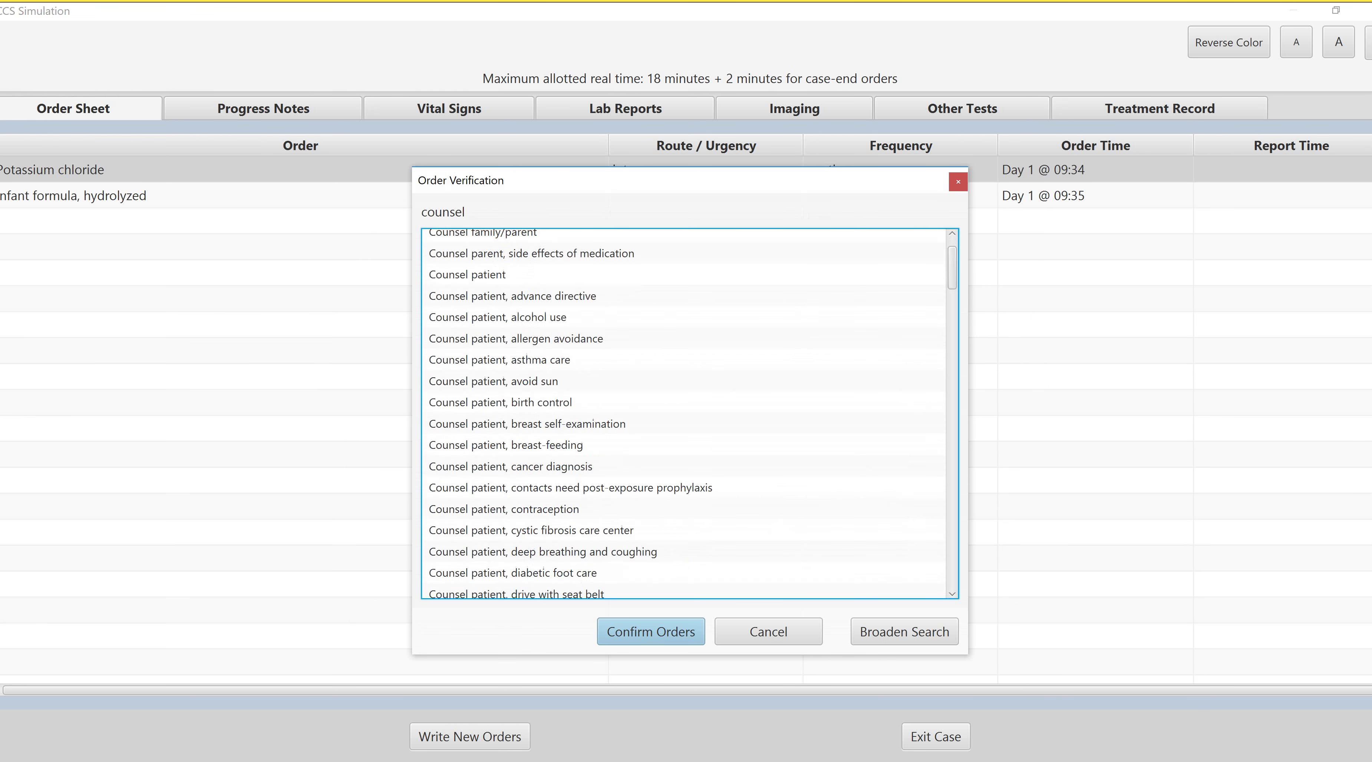
{"action": "scroll", "coordinate": [688, 415], "scroll_direction": "down", "scroll_amount": 15}
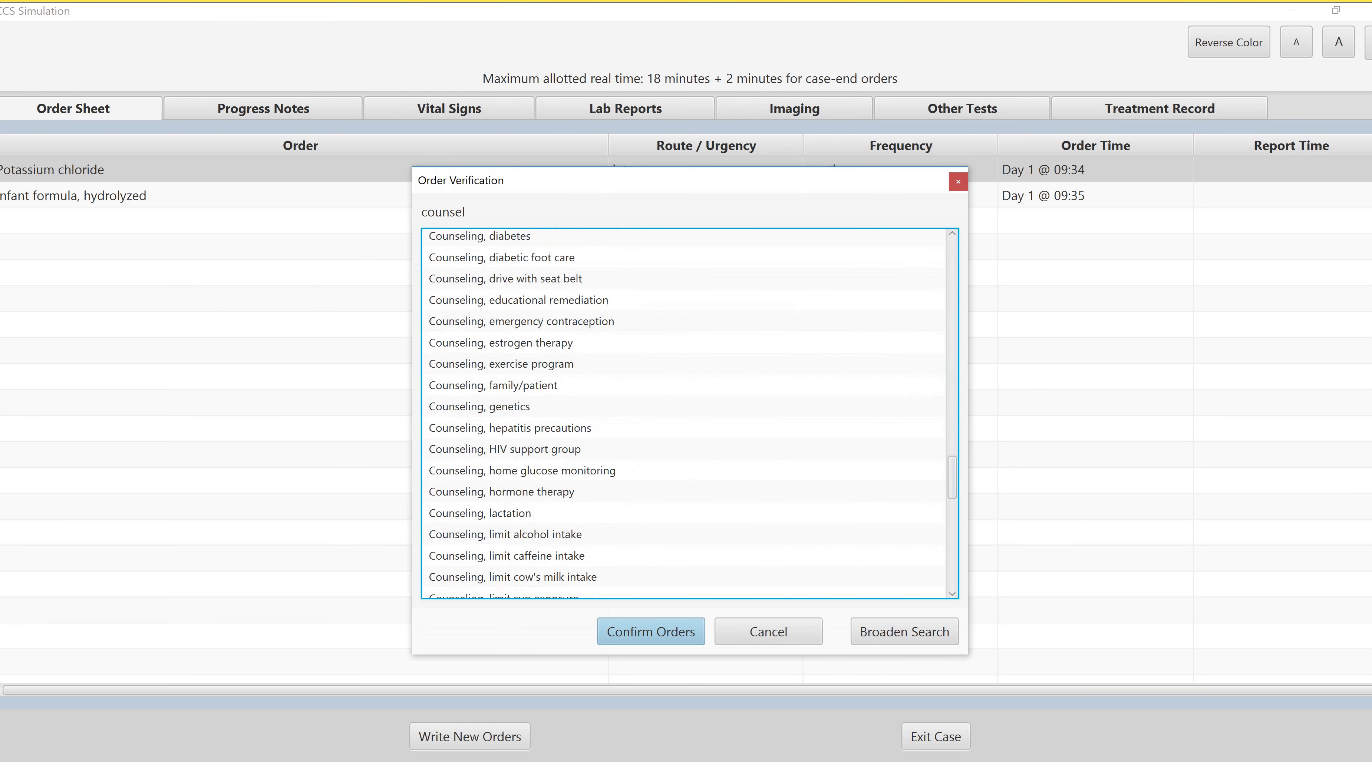
{"action": "scroll", "coordinate": [688, 415], "scroll_direction": "up", "scroll_amount": 5}
{"action": "scroll", "coordinate": [689, 415], "scroll_direction": "up", "scroll_amount": 1}
{"action": "left_click", "coordinate": [466, 342]}
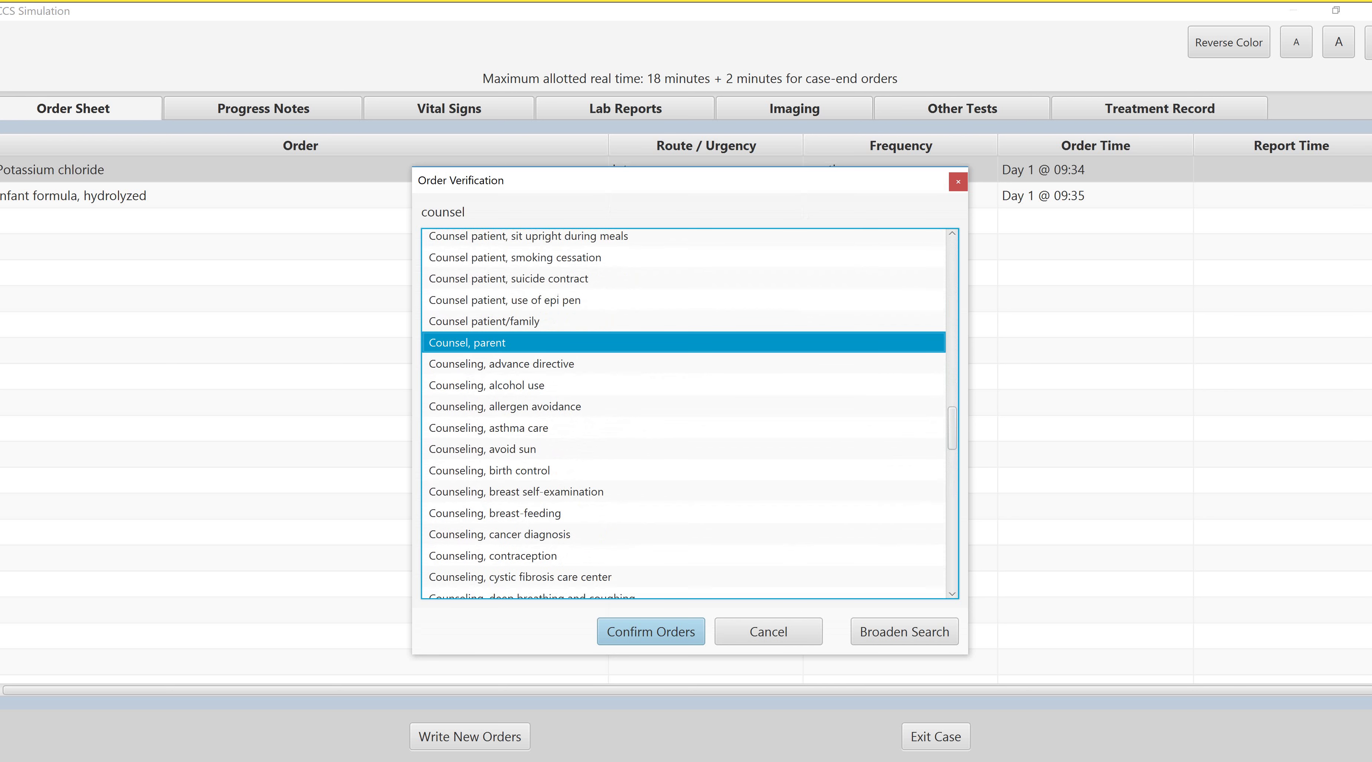
{"action": "key", "text": "Return"}
{"action": "key", "text": "Return"}
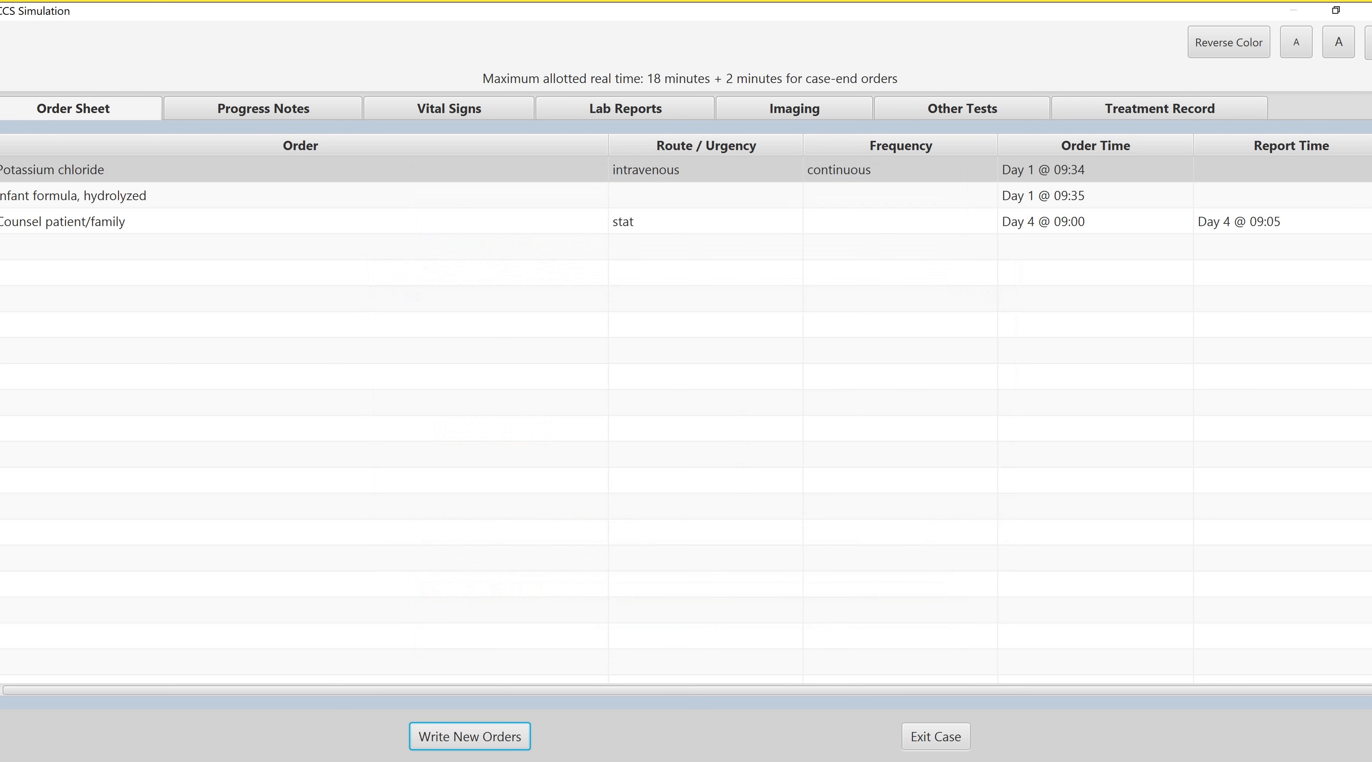